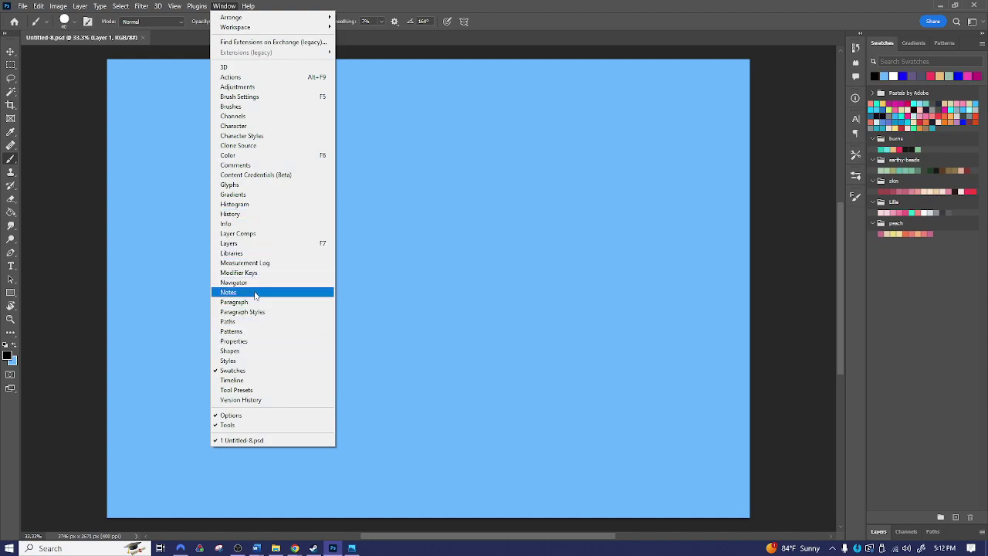
- Show the Layers panel and brush a few rough face strokes onto Layer 1
left_click(265, 244)
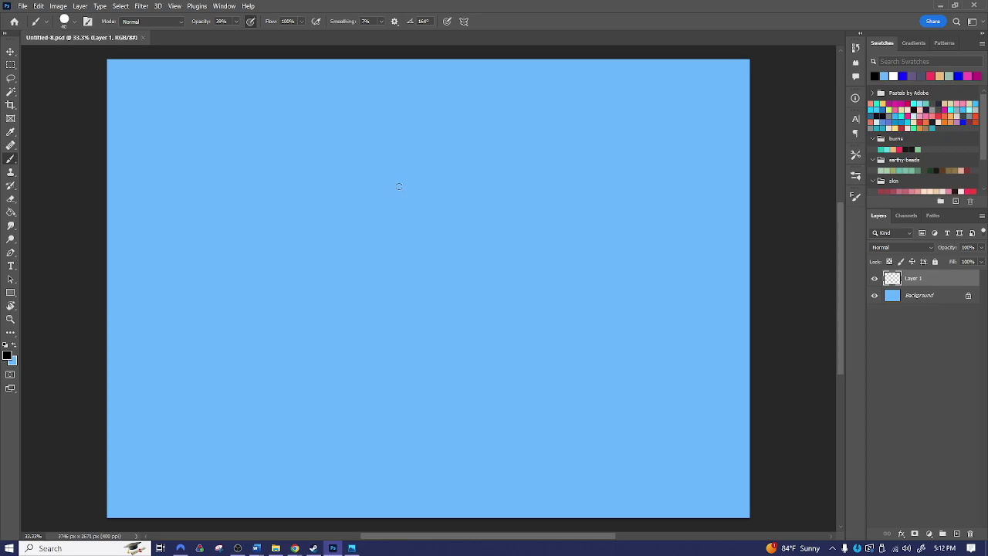
left_click_drag(399, 163, 393, 204)
left_click_drag(417, 158, 423, 207)
mouse_move(383, 159)
left_mouse_down()
mouse_move(467, 193)
mouse_move(455, 202)
left_mouse_up()
left_click_drag(389, 236, 430, 237)
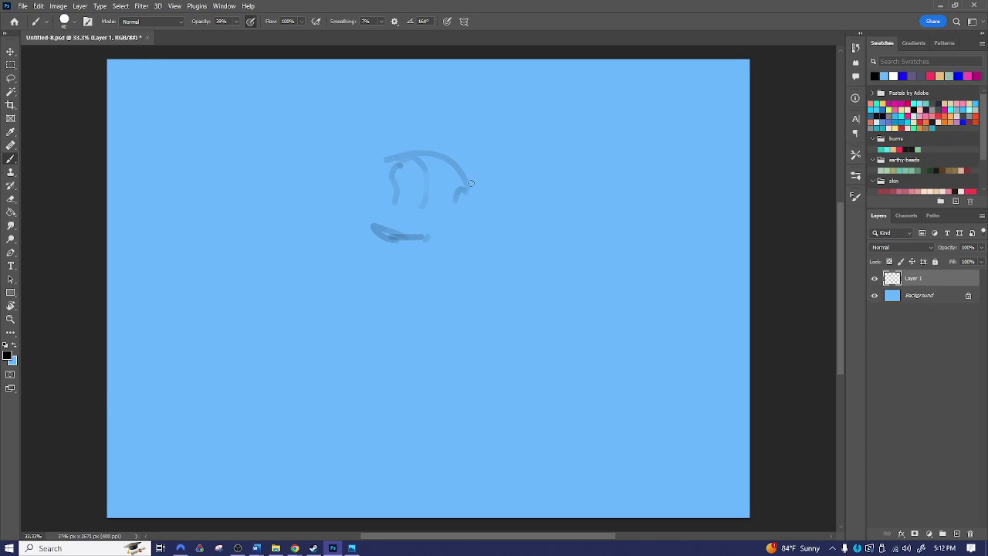
- Change the canvas size to 3500 by 3500 pixels
key("ctrl+alt+i")
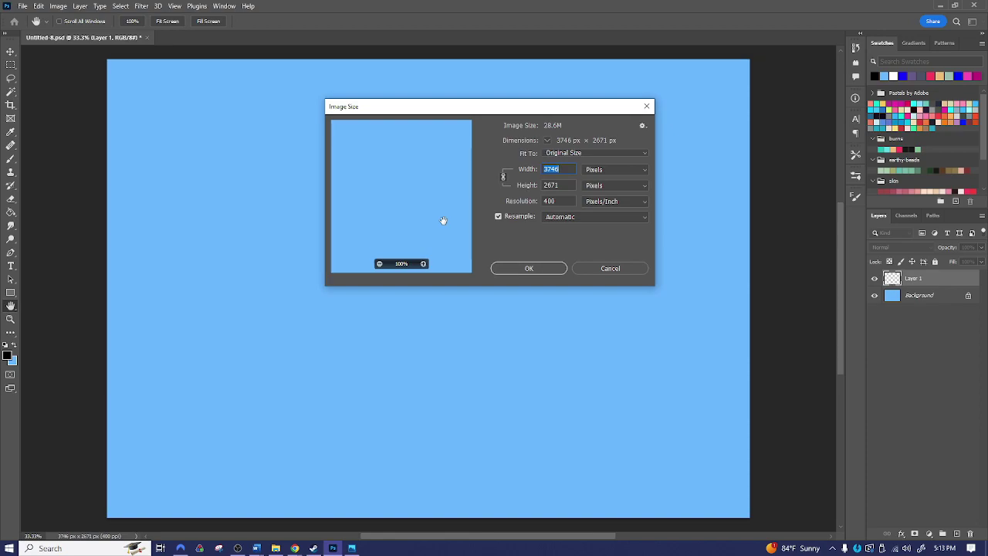
key("Escape")
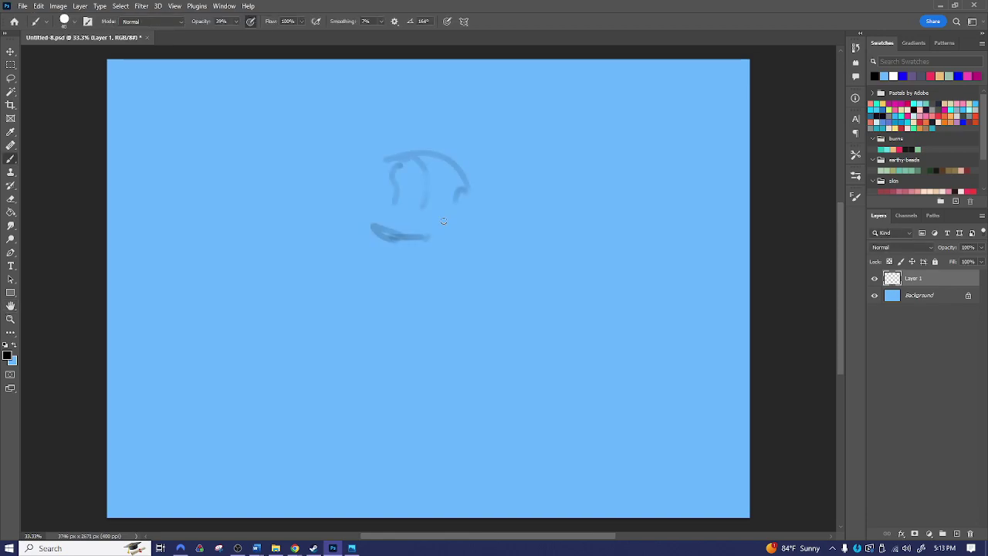
key("alt+i")
key("ctrl+alt+c")
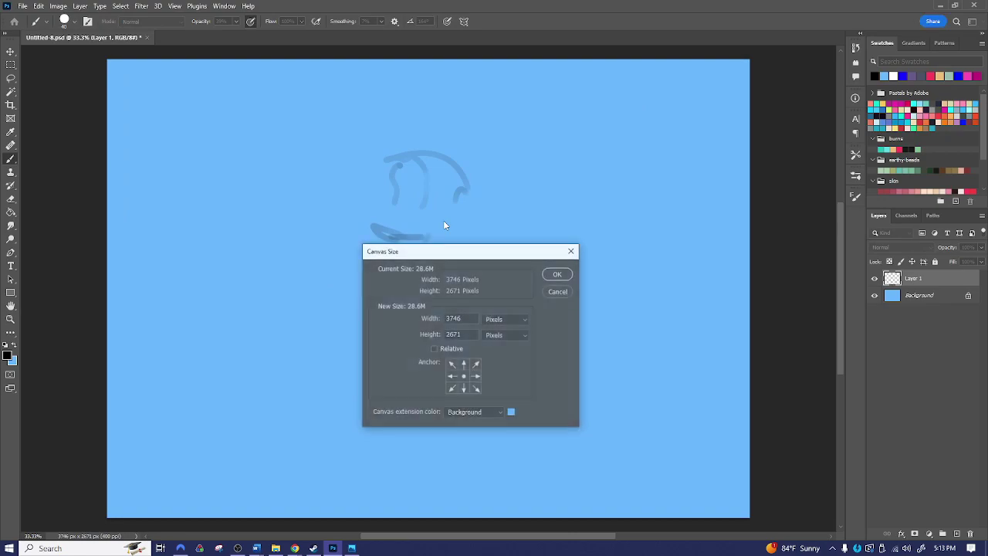
double_click(461, 318)
type("3500")
key("Tab")
type("3500")
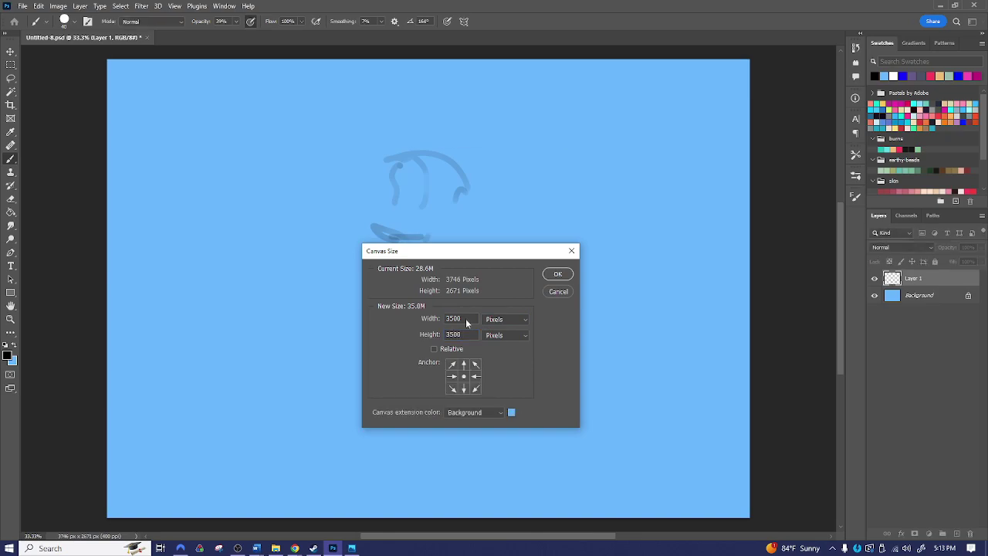
key("Return")
key("Return")
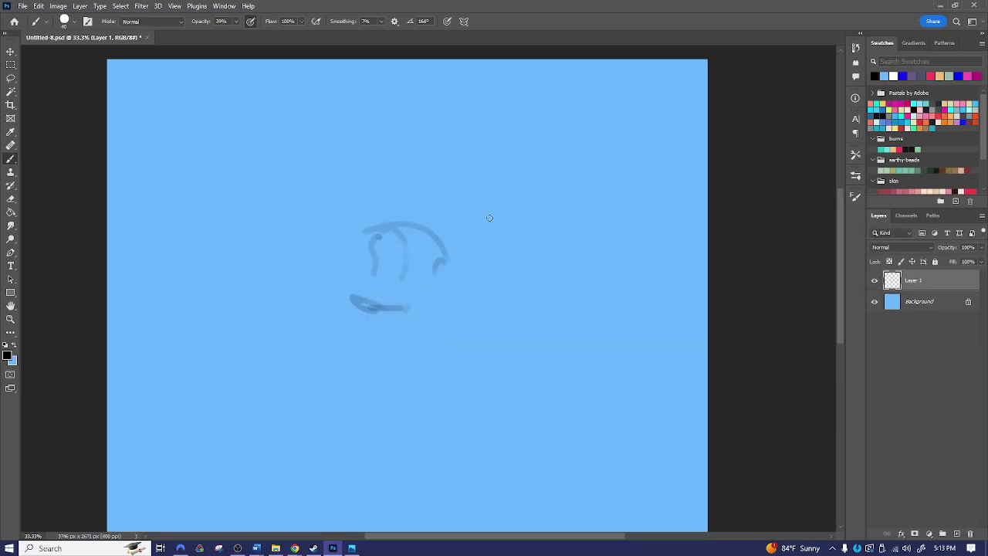
- Erase the rough face strokes from Layer 1
key("z")
mouse_move(594, 293)
left_mouse_down()
mouse_move(551, 297)
mouse_move(578, 296)
left_mouse_up()
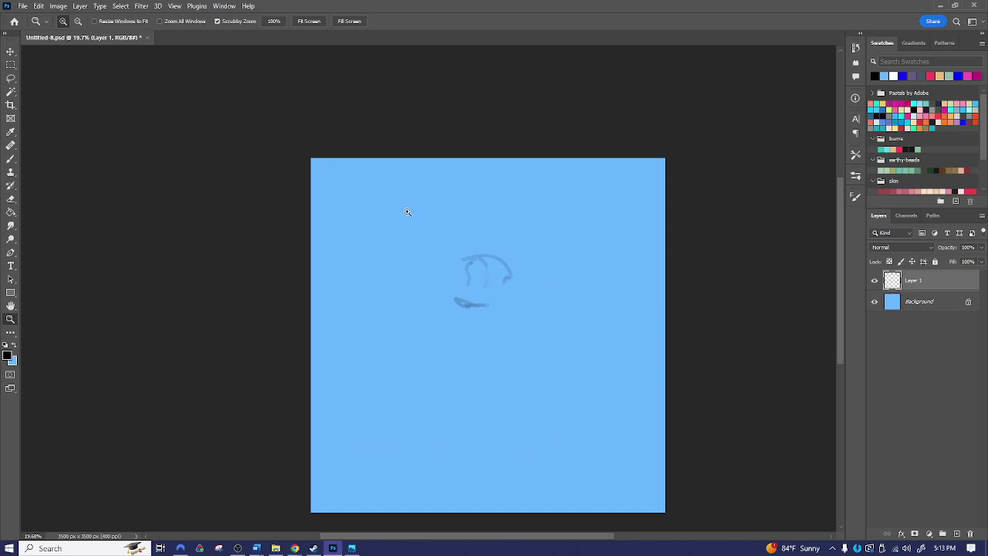
key("b")
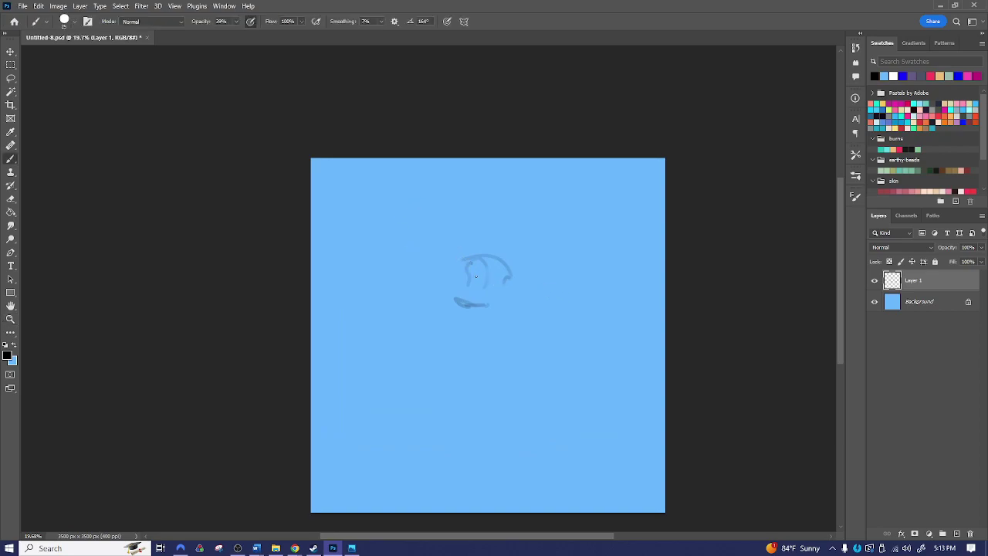
key("e")
mouse_move(474, 273)
left_mouse_down()
mouse_move(486, 257)
mouse_move(491, 279)
mouse_move(456, 289)
mouse_move(485, 293)
mouse_move(483, 258)
mouse_move(468, 264)
mouse_move(495, 261)
mouse_move(483, 159)
left_mouse_up()
- Sketch a rounded chibi head outline with two oval eyes in the canvas's upper middle
key("z")
key("b")
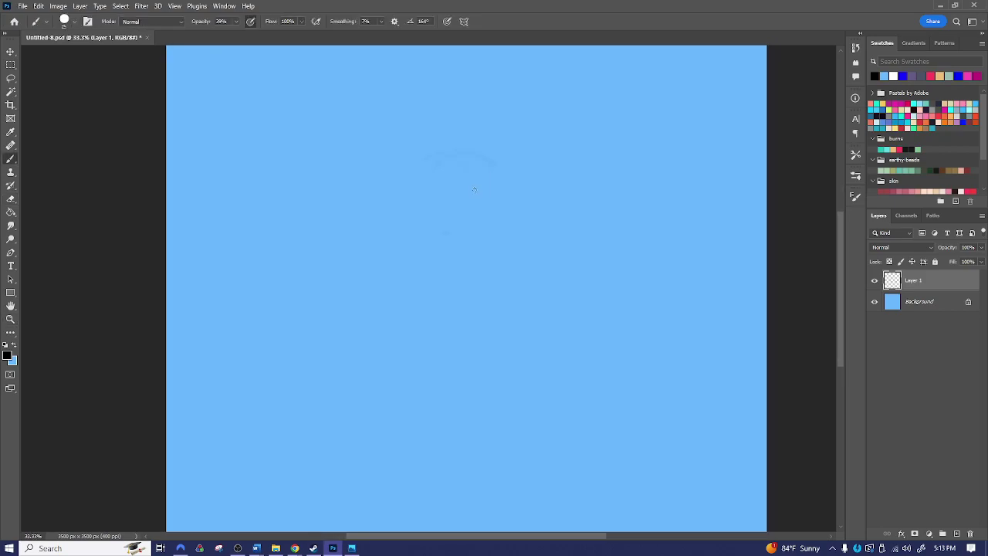
mouse_move(434, 194)
left_mouse_down()
mouse_move(466, 163)
mouse_move(499, 216)
left_mouse_up()
mouse_move(489, 162)
left_mouse_down()
mouse_move(430, 197)
mouse_move(448, 168)
mouse_move(437, 168)
mouse_move(430, 218)
mouse_move(441, 221)
mouse_move(433, 210)
mouse_move(448, 223)
mouse_move(441, 194)
mouse_move(444, 224)
mouse_move(470, 203)
mouse_move(492, 202)
mouse_move(475, 218)
mouse_move(482, 185)
mouse_move(471, 214)
mouse_move(423, 206)
mouse_move(440, 238)
mouse_move(431, 173)
mouse_move(444, 235)
left_mouse_up()
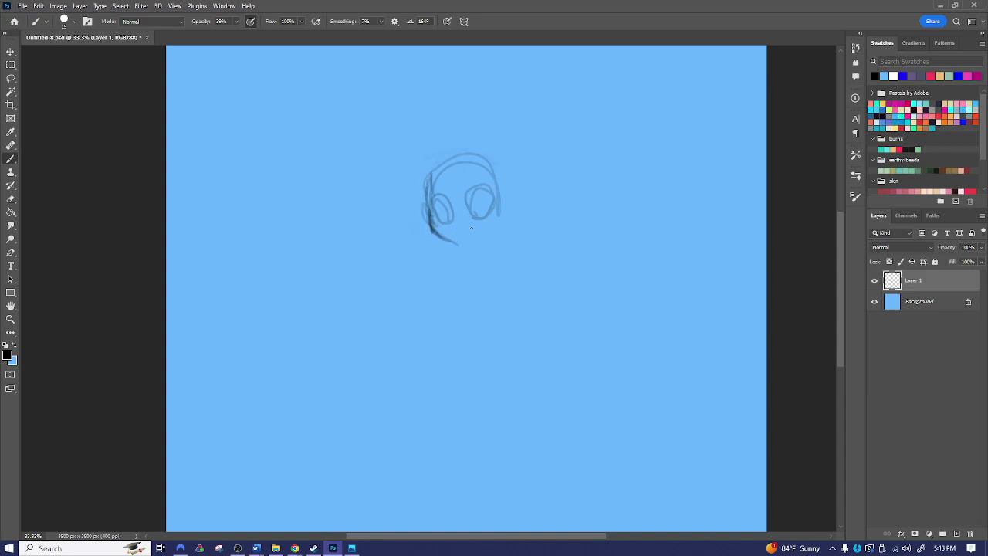
mouse_move(447, 242)
left_mouse_down()
mouse_move(499, 221)
mouse_move(509, 169)
mouse_move(475, 135)
mouse_move(421, 177)
mouse_move(424, 193)
mouse_move(430, 152)
mouse_move(504, 152)
mouse_move(507, 203)
mouse_move(516, 162)
left_mouse_up()
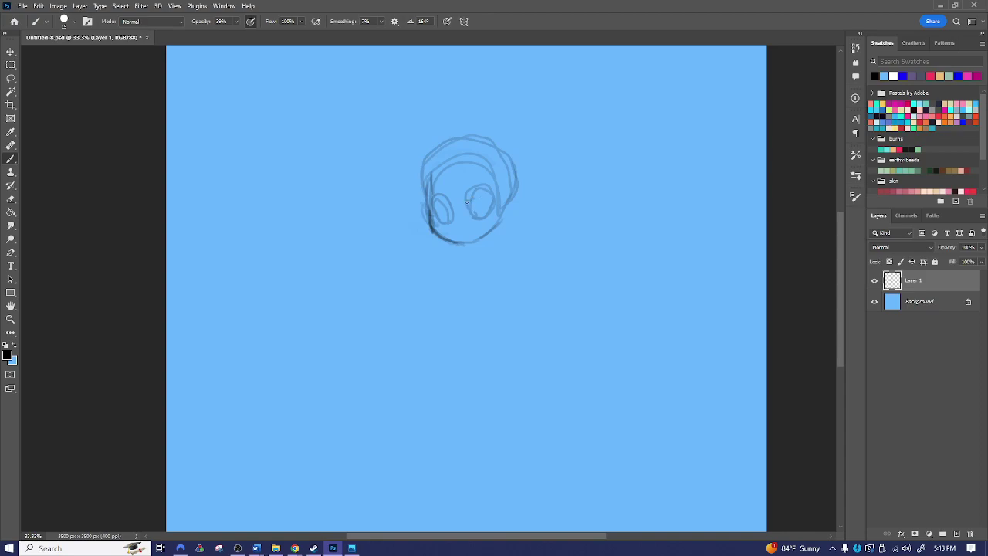
- Darken the eye outlines, enlarge the cranium curve and erase the inner hairline across the forehead
mouse_move(466, 200)
left_mouse_down()
mouse_move(483, 193)
mouse_move(492, 208)
left_mouse_up()
mouse_move(430, 211)
left_mouse_down()
mouse_move(437, 221)
mouse_move(439, 205)
mouse_move(429, 203)
left_mouse_up()
mouse_move(430, 160)
left_mouse_down()
mouse_move(455, 145)
mouse_move(428, 183)
mouse_move(436, 158)
mouse_move(489, 140)
mouse_move(524, 172)
mouse_move(507, 207)
mouse_move(515, 196)
mouse_move(493, 134)
mouse_move(452, 162)
mouse_move(494, 168)
mouse_move(454, 167)
mouse_move(495, 170)
mouse_move(506, 201)
left_mouse_up()
key("e")
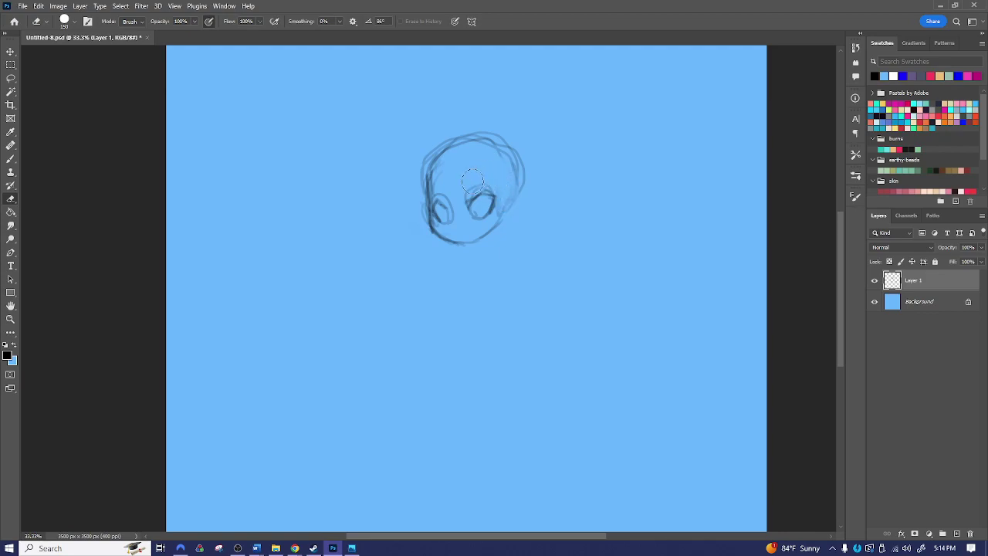
- Sketch the eyebrows, pupils, nose and neck, and rework the outline along the face's left side
key("b")
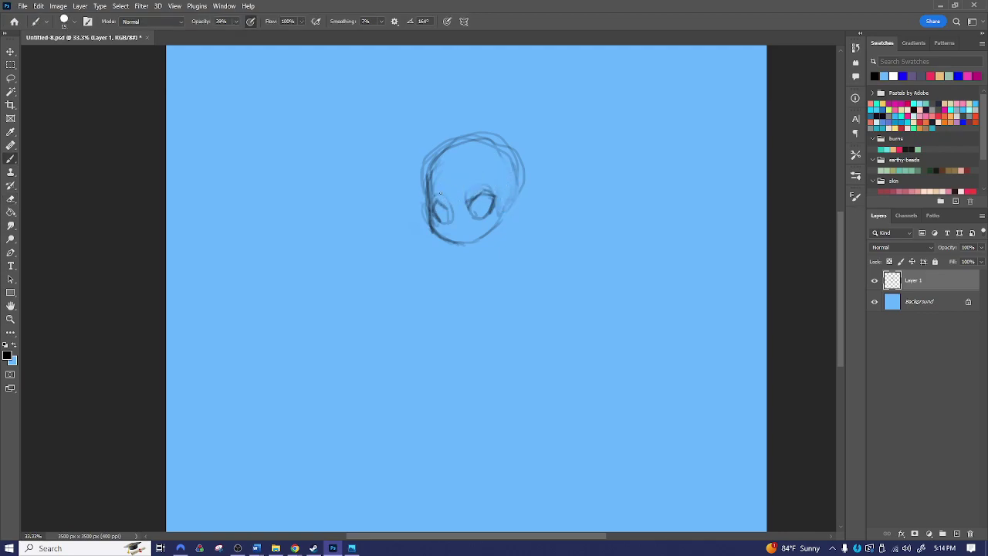
mouse_move(466, 189)
left_mouse_down()
mouse_move(475, 185)
mouse_move(446, 179)
mouse_move(490, 173)
mouse_move(477, 176)
left_mouse_up()
left_click_drag(484, 237, 485, 249)
mouse_move(441, 206)
left_mouse_down()
mouse_move(446, 221)
mouse_move(492, 214)
mouse_move(453, 203)
mouse_move(455, 213)
mouse_move(438, 194)
mouse_move(423, 220)
mouse_move(434, 162)
left_mouse_up()
key("e")
key("b")
key("e")
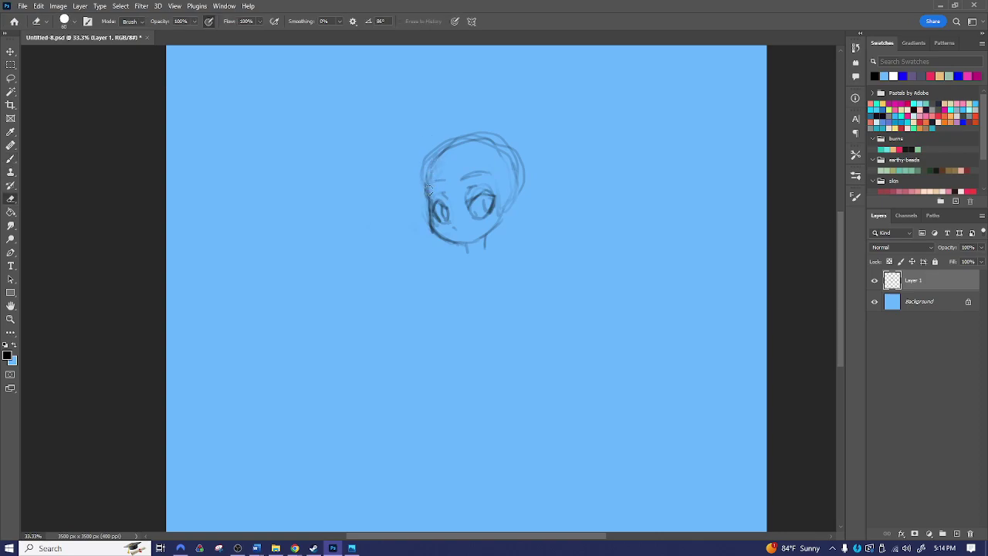
key("b")
left_click_drag(429, 199, 436, 157)
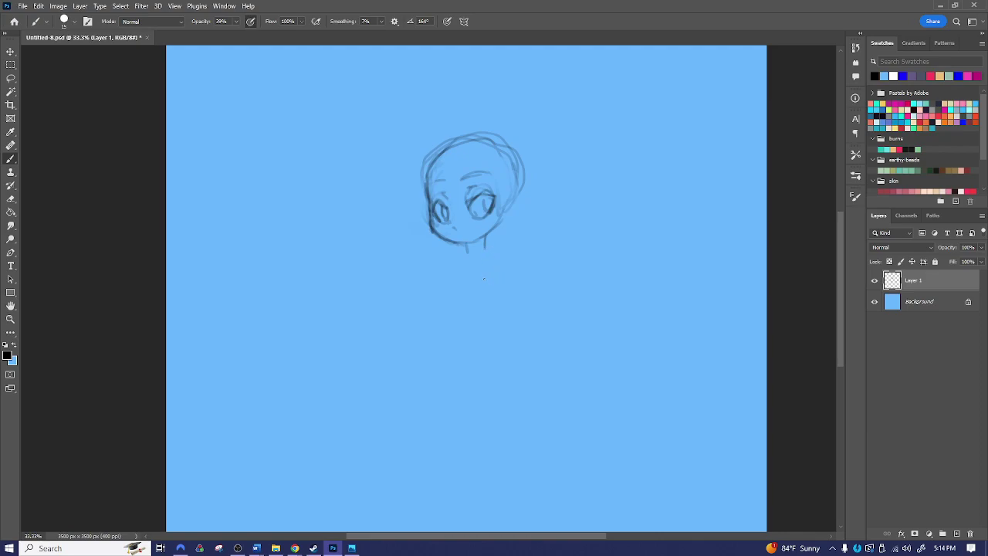
- Sketch the collar line, shoulders and the beginnings of both upper arms below the neck
mouse_move(451, 259)
left_mouse_down()
mouse_move(488, 244)
mouse_move(482, 258)
mouse_move(492, 250)
mouse_move(484, 240)
mouse_move(496, 267)
mouse_move(453, 255)
mouse_move(495, 250)
mouse_move(485, 257)
mouse_move(508, 247)
left_mouse_up()
mouse_move(487, 241)
left_mouse_down()
mouse_move(456, 254)
mouse_move(500, 252)
mouse_move(477, 260)
mouse_move(439, 265)
mouse_move(437, 255)
mouse_move(437, 274)
mouse_move(456, 253)
left_mouse_up()
left_click_drag(440, 255, 446, 274)
left_click_drag(495, 245, 508, 269)
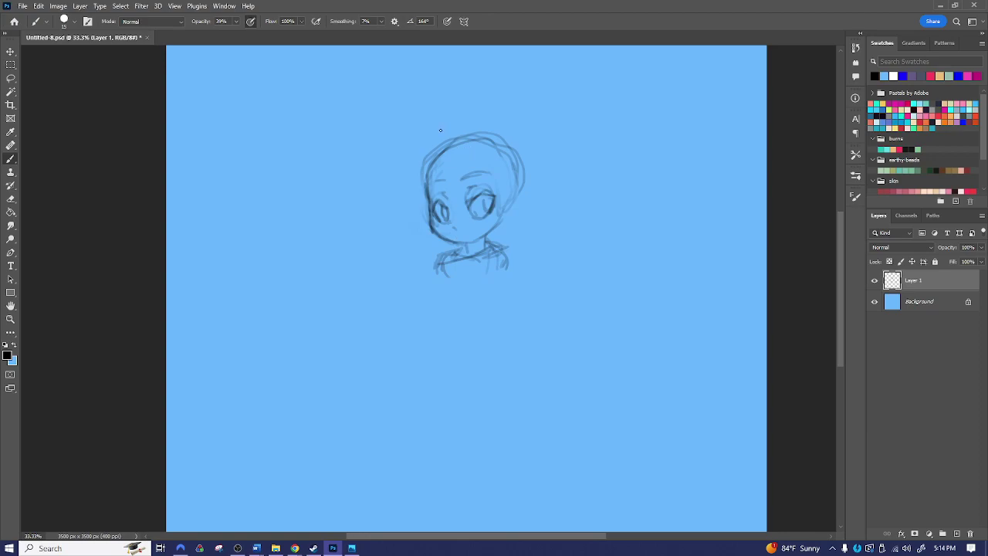
- Sketch sweeping hair over the head with pointed bangs, and erase overlapping lines beside the forehead
mouse_move(431, 144)
left_mouse_down()
mouse_move(390, 194)
mouse_move(400, 151)
mouse_move(515, 143)
left_mouse_up()
left_click_drag(554, 176, 513, 237)
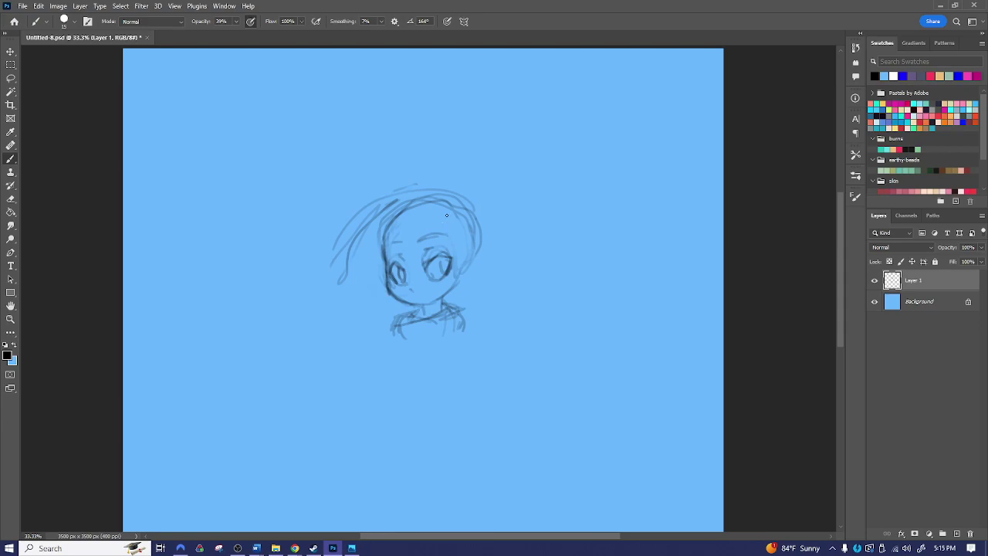
left_click_drag(402, 218, 383, 252)
mouse_move(397, 218)
left_mouse_down()
mouse_move(401, 258)
mouse_move(414, 261)
left_mouse_up()
left_click_drag(422, 233, 423, 247)
key("e")
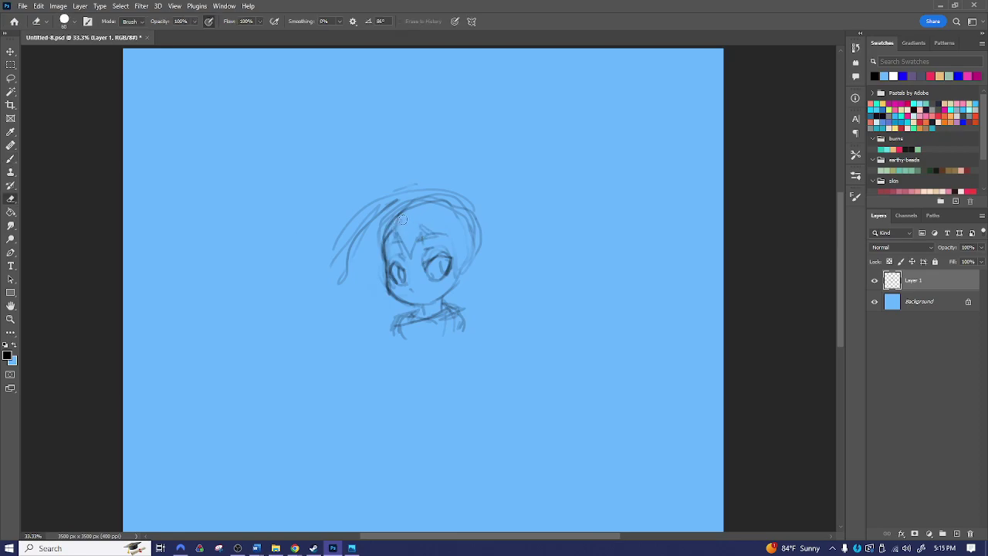
left_click_drag(384, 230, 386, 251)
- Sketch the full outer hair shape on both sides of the head with jagged ends at jaw level
key("b")
mouse_move(400, 196)
left_mouse_down()
mouse_move(362, 241)
mouse_move(361, 276)
left_mouse_up()
left_click_drag(370, 200, 333, 279)
mouse_move(401, 182)
left_mouse_down()
mouse_move(360, 245)
mouse_move(345, 246)
mouse_move(333, 298)
left_mouse_up()
left_click_drag(349, 249, 343, 296)
mouse_move(345, 297)
left_mouse_down()
mouse_move(384, 283)
mouse_move(403, 307)
left_mouse_up()
mouse_move(448, 228)
left_mouse_down()
mouse_move(463, 286)
mouse_move(459, 274)
mouse_move(456, 295)
mouse_move(506, 281)
left_mouse_up()
left_click_drag(512, 233, 527, 278)
mouse_move(477, 199)
left_mouse_down()
mouse_move(468, 211)
mouse_move(502, 275)
mouse_move(488, 310)
left_mouse_up()
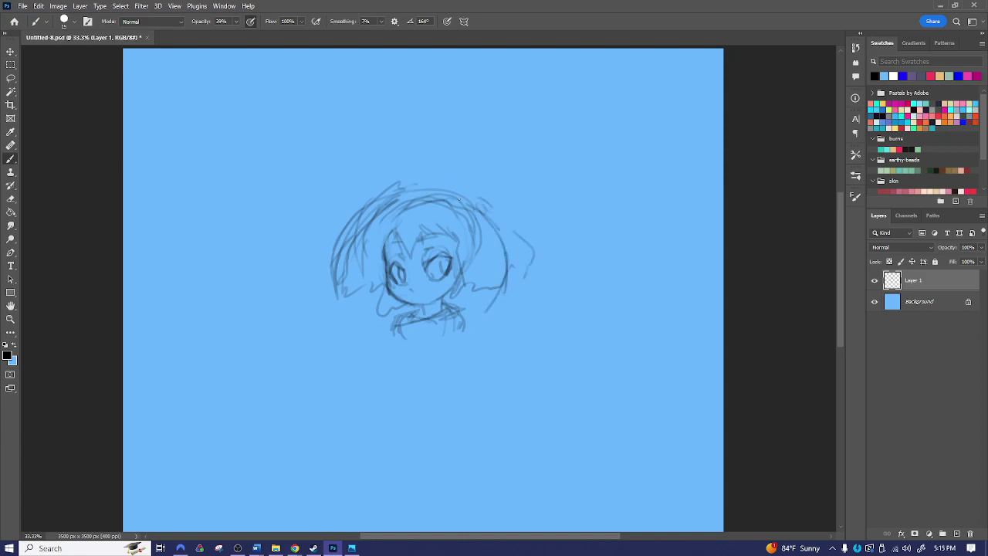
- Refine the strands left of the face, lighten the overlapping lines and sketch a leaf-shaped tuft above the head
left_click_drag(399, 199, 364, 256)
mouse_move(376, 219)
left_mouse_down()
mouse_move(370, 267)
mouse_move(397, 220)
left_mouse_up()
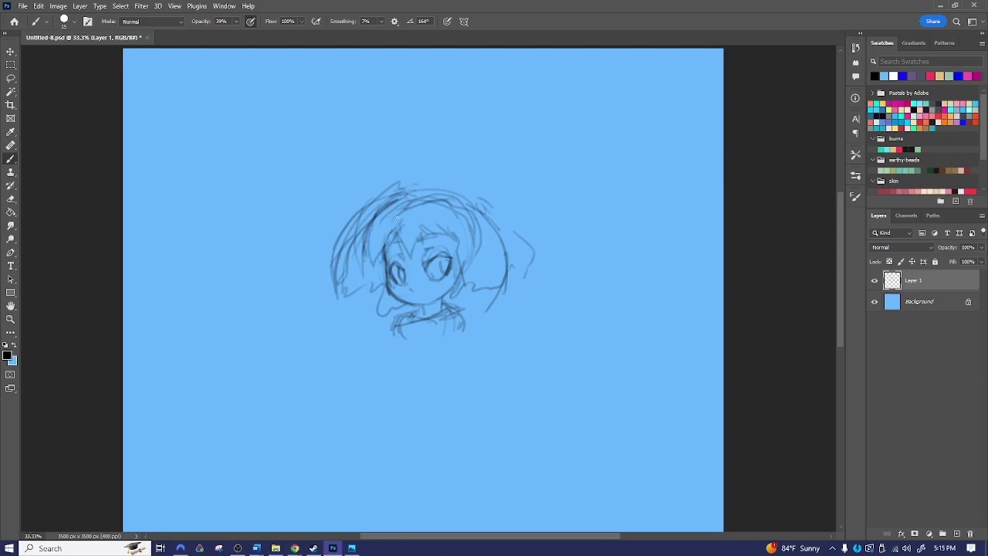
key("e")
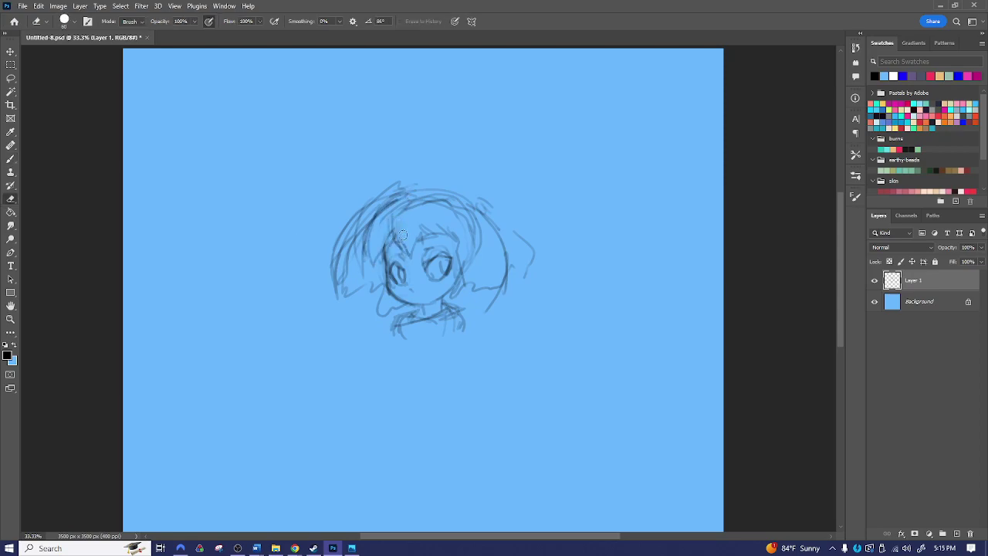
mouse_move(390, 217)
left_mouse_down()
mouse_move(352, 254)
mouse_move(361, 251)
left_mouse_up()
mouse_move(414, 201)
left_mouse_down()
mouse_move(393, 184)
mouse_move(370, 196)
mouse_move(339, 160)
mouse_move(423, 191)
mouse_move(424, 171)
mouse_move(318, 160)
mouse_move(386, 190)
mouse_move(347, 207)
mouse_move(363, 213)
mouse_move(378, 196)
mouse_move(341, 215)
mouse_move(363, 210)
left_mouse_up()
key("b")
key("e")
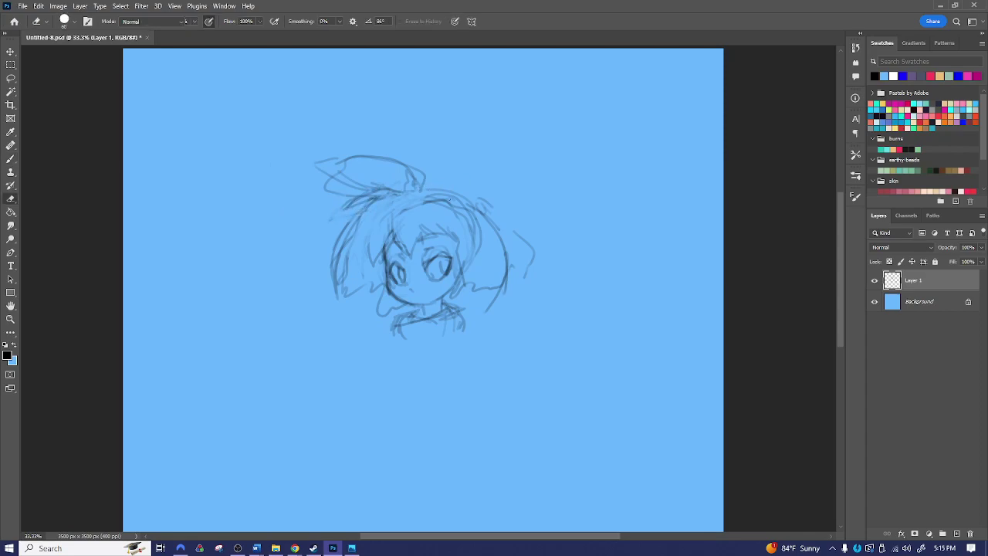
- Sketch a long pointed front lock down the face's left side and erase its overlong tail
key("b")
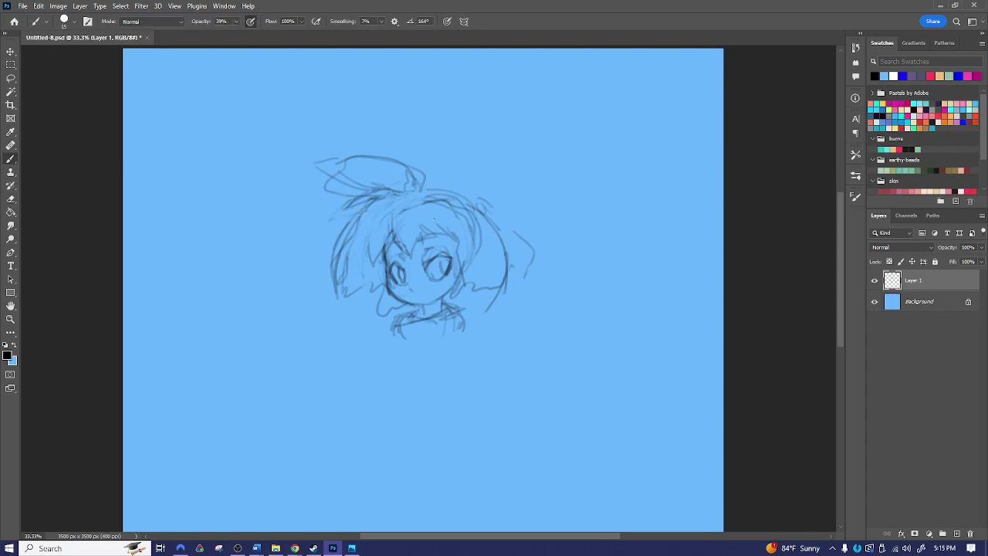
left_click_drag(395, 238, 384, 267)
mouse_move(403, 231)
left_mouse_down()
mouse_move(384, 289)
mouse_move(386, 246)
mouse_move(374, 261)
left_mouse_up()
key("e")
key("b")
mouse_move(410, 204)
left_mouse_down()
mouse_move(376, 225)
mouse_move(369, 264)
left_mouse_up()
mouse_move(386, 218)
left_mouse_down()
mouse_move(423, 202)
mouse_move(364, 230)
mouse_move(376, 214)
mouse_move(366, 280)
mouse_move(367, 230)
mouse_move(372, 297)
left_mouse_up()
left_click_drag(372, 252, 367, 304)
mouse_move(386, 210)
left_mouse_down()
mouse_move(361, 254)
mouse_move(368, 226)
mouse_move(365, 274)
mouse_move(372, 244)
mouse_move(380, 314)
mouse_move(391, 266)
mouse_move(374, 330)
left_mouse_up()
mouse_move(373, 288)
left_mouse_down()
mouse_move(374, 329)
mouse_move(355, 349)
left_mouse_up()
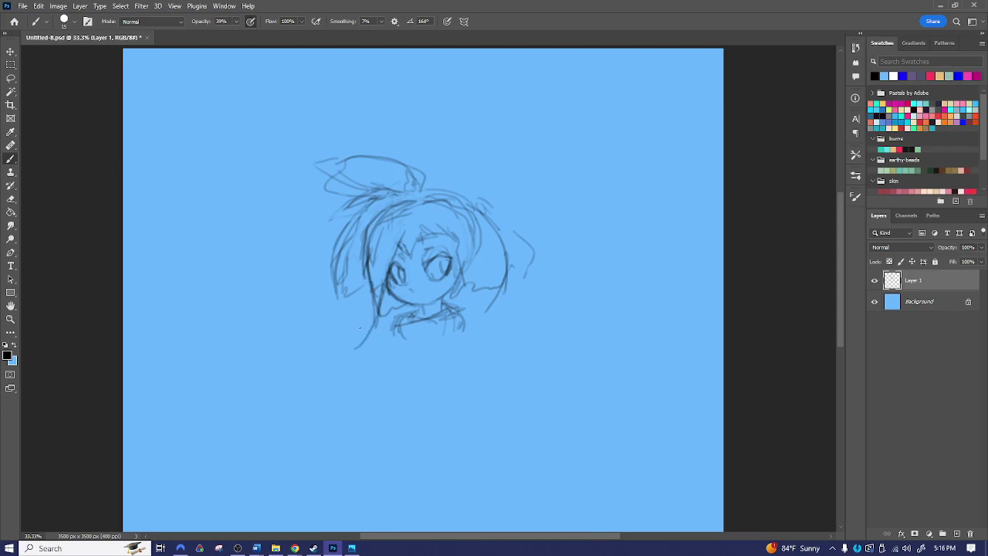
key("e")
left_click_drag(376, 315, 359, 339)
- Sketch the hair parting above the forehead with a rounded loop of hair on top of the head
key("b")
mouse_move(401, 218)
left_mouse_down()
mouse_move(399, 255)
mouse_move(417, 228)
mouse_move(399, 249)
mouse_move(416, 229)
mouse_move(416, 200)
mouse_move(419, 211)
mouse_move(407, 233)
mouse_move(415, 199)
mouse_move(387, 174)
mouse_move(420, 200)
mouse_move(402, 165)
mouse_move(383, 190)
mouse_move(401, 185)
mouse_move(382, 184)
mouse_move(419, 171)
mouse_move(426, 187)
mouse_move(410, 162)
mouse_move(418, 194)
mouse_move(426, 171)
mouse_move(398, 169)
mouse_move(424, 168)
mouse_move(425, 182)
mouse_move(412, 170)
mouse_move(419, 184)
mouse_move(406, 175)
mouse_move(416, 178)
mouse_move(383, 188)
mouse_move(445, 176)
left_mouse_up()
key("e")
key("b")
key("b")
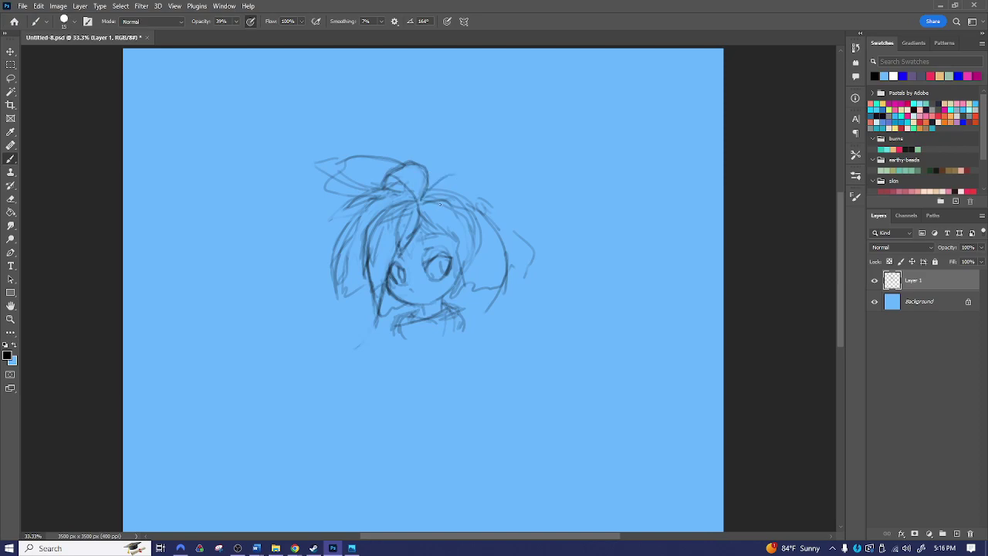
- Sketch two tall pointed animal ears rising from the left and right sides of the head
mouse_move(457, 215)
left_mouse_down()
mouse_move(450, 175)
mouse_move(465, 211)
mouse_move(422, 143)
mouse_move(434, 156)
mouse_move(426, 122)
left_mouse_up()
mouse_move(461, 197)
left_mouse_down()
mouse_move(415, 100)
mouse_move(458, 173)
mouse_move(404, 83)
mouse_move(451, 149)
mouse_move(479, 237)
mouse_move(460, 154)
mouse_move(409, 89)
mouse_move(401, 200)
left_mouse_up()
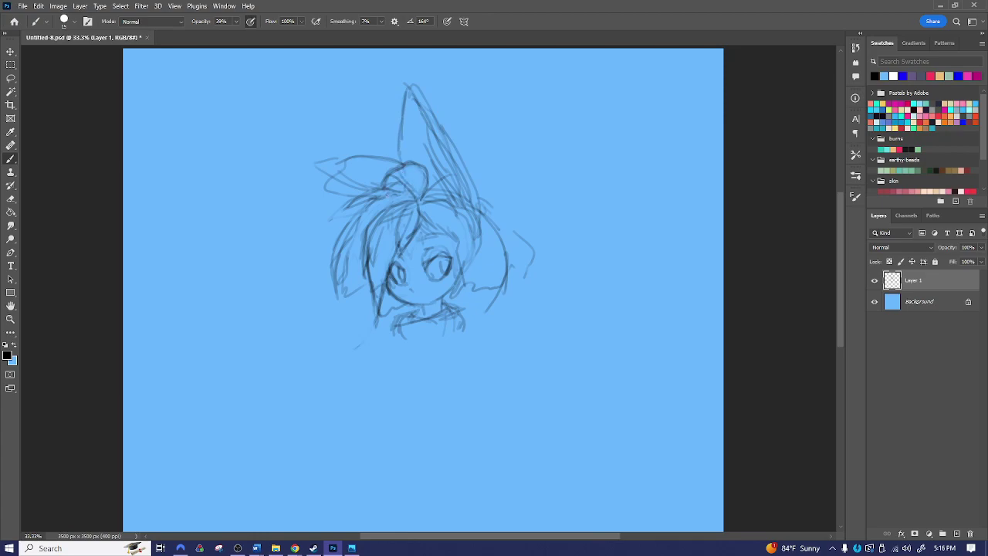
mouse_move(337, 171)
left_mouse_down()
mouse_move(356, 222)
mouse_move(327, 170)
left_mouse_up()
mouse_move(349, 210)
left_mouse_down()
mouse_move(318, 109)
mouse_move(385, 190)
left_mouse_up()
left_click_drag(327, 157, 365, 207)
left_click_drag(392, 164, 379, 177)
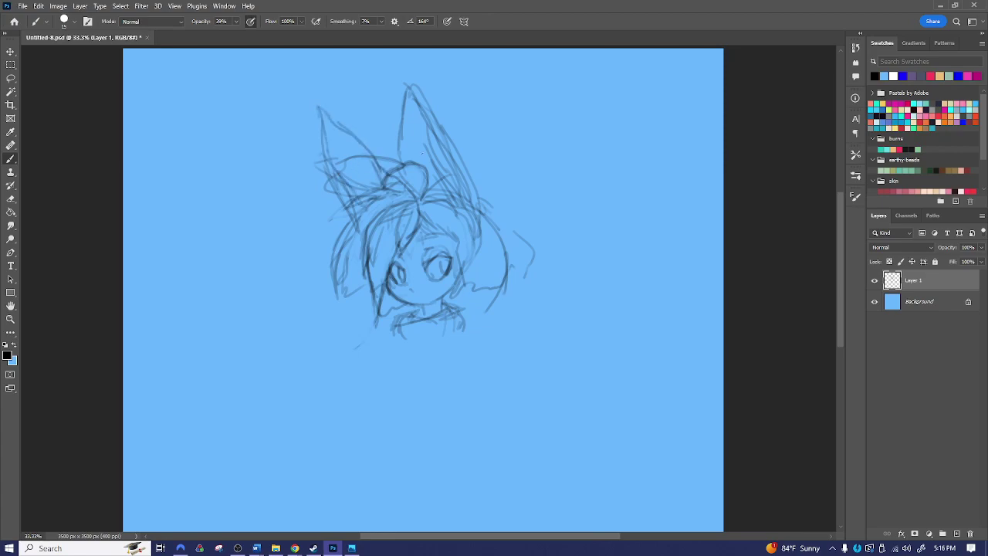
- Draw fluffy inner fur in the right ear, erasing stray lines around it
mouse_move(444, 139)
left_mouse_down()
mouse_move(471, 173)
mouse_move(484, 213)
mouse_move(475, 222)
mouse_move(451, 171)
mouse_move(465, 182)
mouse_move(448, 202)
mouse_move(429, 201)
mouse_move(456, 189)
mouse_move(451, 163)
mouse_move(417, 124)
mouse_move(435, 137)
mouse_move(417, 144)
mouse_move(415, 159)
mouse_move(431, 155)
mouse_move(415, 112)
mouse_move(422, 160)
left_mouse_up()
key("e")
key("b")
key("e")
key("b")
key("e")
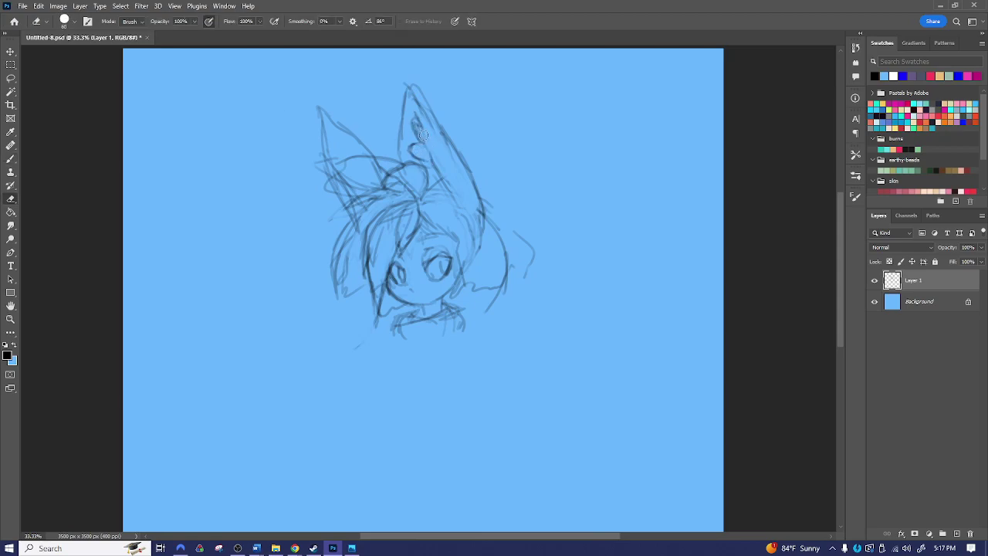
key("b")
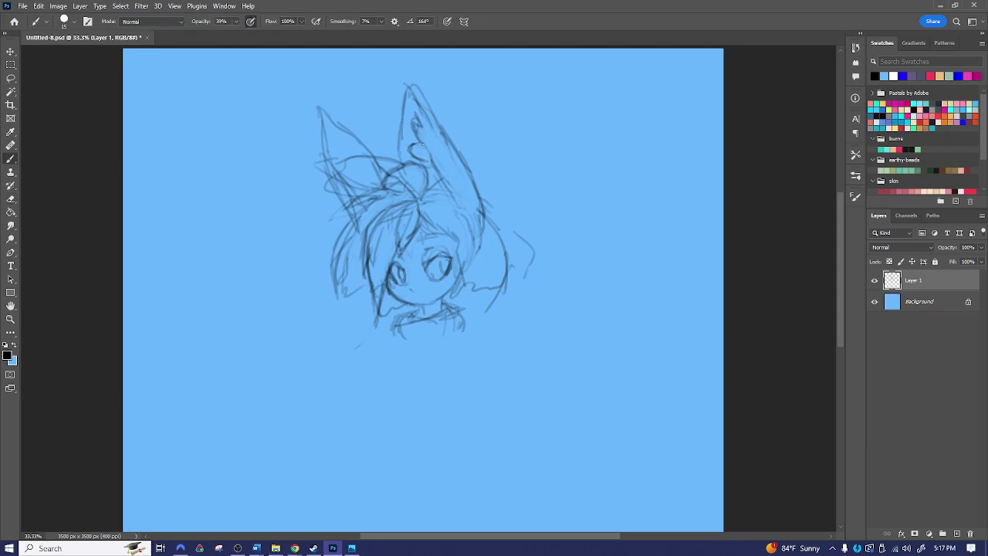
left_click_drag(423, 143, 437, 164)
- Sketch both sides of the torso from the shoulders down to the waist
mouse_move(441, 352)
left_mouse_down()
mouse_move(461, 239)
mouse_move(490, 244)
mouse_move(446, 260)
mouse_move(452, 250)
mouse_move(437, 280)
left_mouse_up()
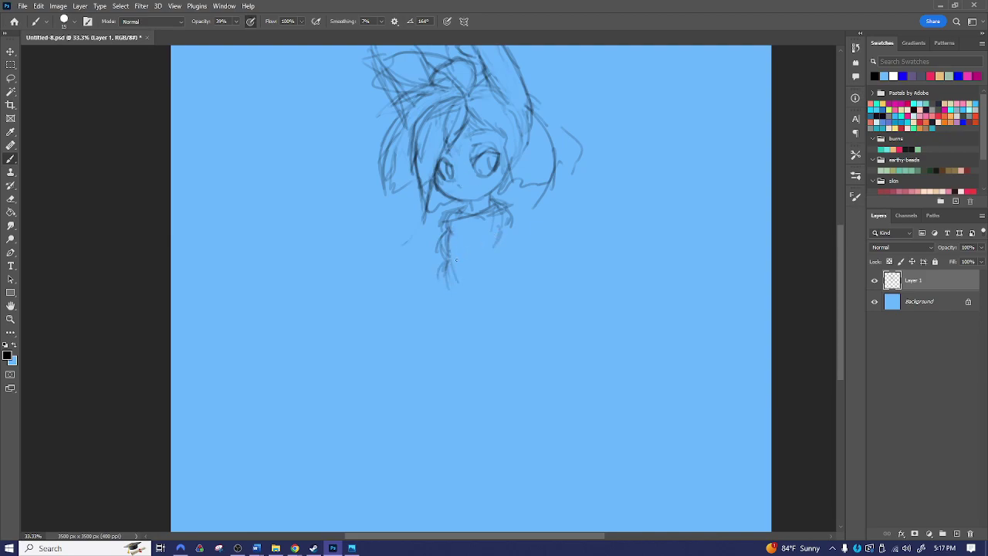
left_click_drag(460, 286, 464, 285)
left_click_drag(493, 248, 502, 290)
left_click_drag(501, 285, 502, 223)
- Sketch the hip curves and a straight arm angled outward from the right shoulder
left_click_drag(466, 268, 442, 312)
mouse_move(500, 266)
left_mouse_down()
mouse_move(536, 299)
mouse_move(528, 317)
mouse_move(525, 308)
left_mouse_up()
left_click_drag(511, 218, 557, 303)
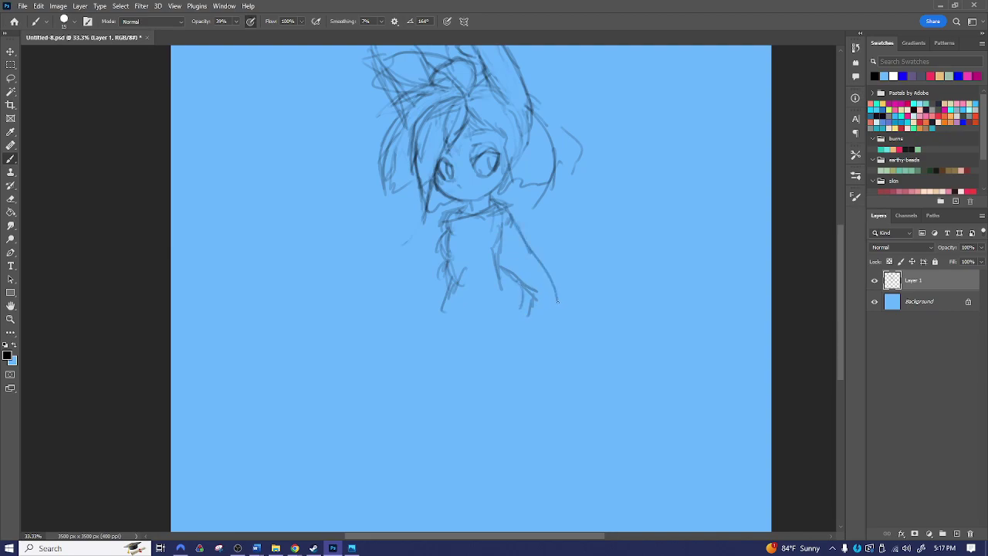
left_click_drag(496, 226, 550, 307)
- Sketch a banded chest top and the waistline and V-shaped lower edge of the bottoms
mouse_move(451, 305)
left_mouse_down()
mouse_move(475, 320)
mouse_move(517, 303)
left_mouse_up()
mouse_move(451, 292)
left_mouse_down()
mouse_move(502, 270)
mouse_move(456, 280)
mouse_move(464, 242)
mouse_move(467, 274)
mouse_move(457, 269)
mouse_move(478, 266)
mouse_move(455, 235)
mouse_move(444, 246)
mouse_move(476, 247)
left_mouse_up()
left_click_drag(448, 251, 484, 250)
mouse_move(490, 227)
left_mouse_down()
mouse_move(479, 253)
mouse_move(464, 237)
mouse_move(444, 247)
mouse_move(453, 232)
mouse_move(492, 233)
mouse_move(489, 253)
mouse_move(494, 245)
mouse_move(452, 255)
left_mouse_up()
left_click_drag(459, 223, 441, 242)
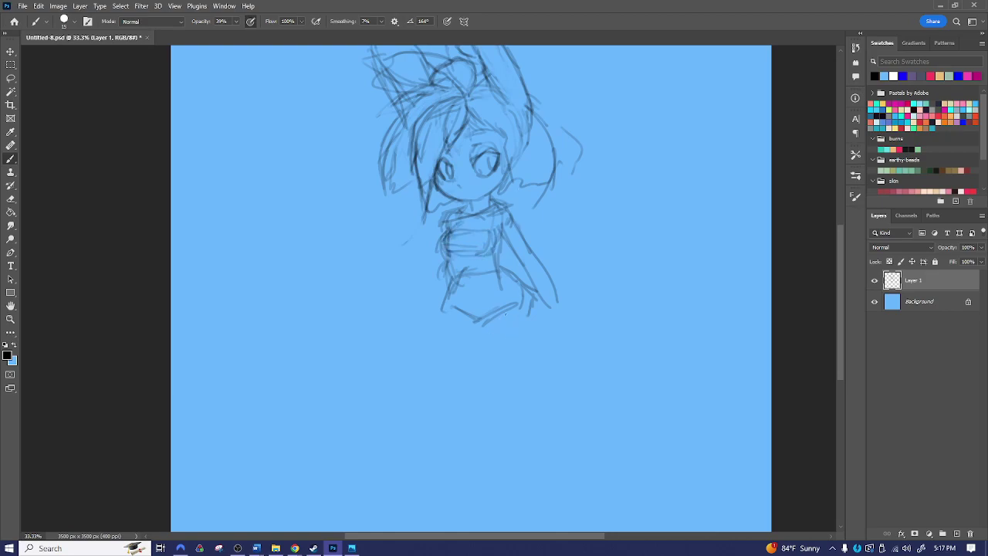
- Sketch the start of the legs with an outer line below the left hip and short lines under the V-shaped bottoms
mouse_move(503, 315)
left_mouse_down()
mouse_move(488, 250)
mouse_move(462, 256)
left_mouse_up()
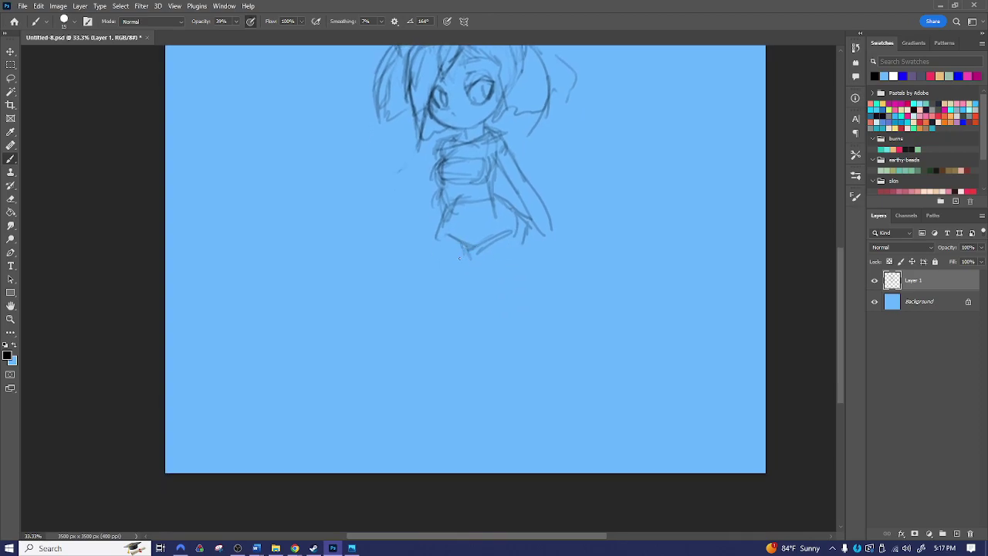
left_click_drag(504, 203, 483, 302)
left_click_drag(514, 214, 503, 309)
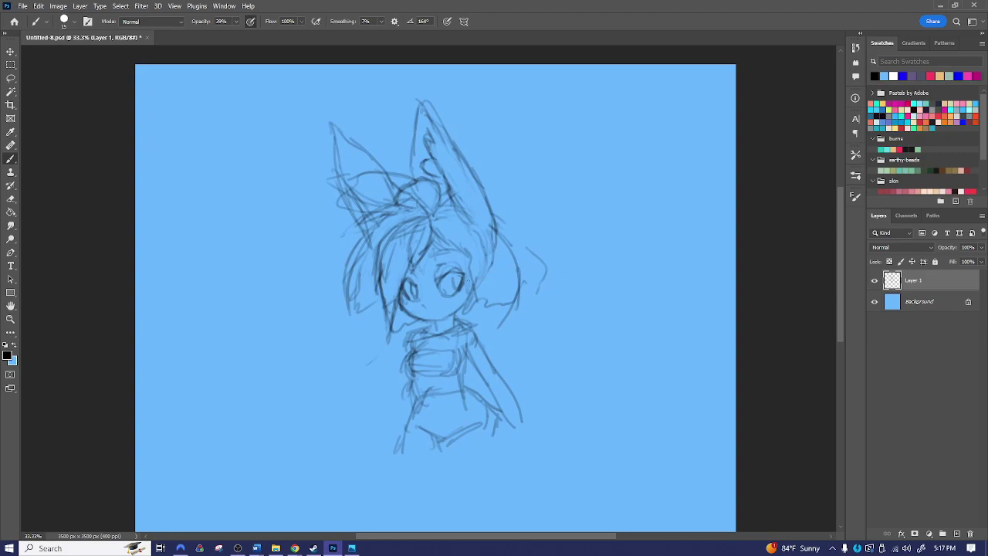
- Move the whole sketch up and to the right on the canvas to make room for the legs
key("v")
mouse_move(474, 269)
left_mouse_down()
mouse_move(529, 254)
mouse_move(538, 261)
mouse_move(525, 262)
mouse_move(524, 207)
left_mouse_up()
key("z")
left_click(557, 254)
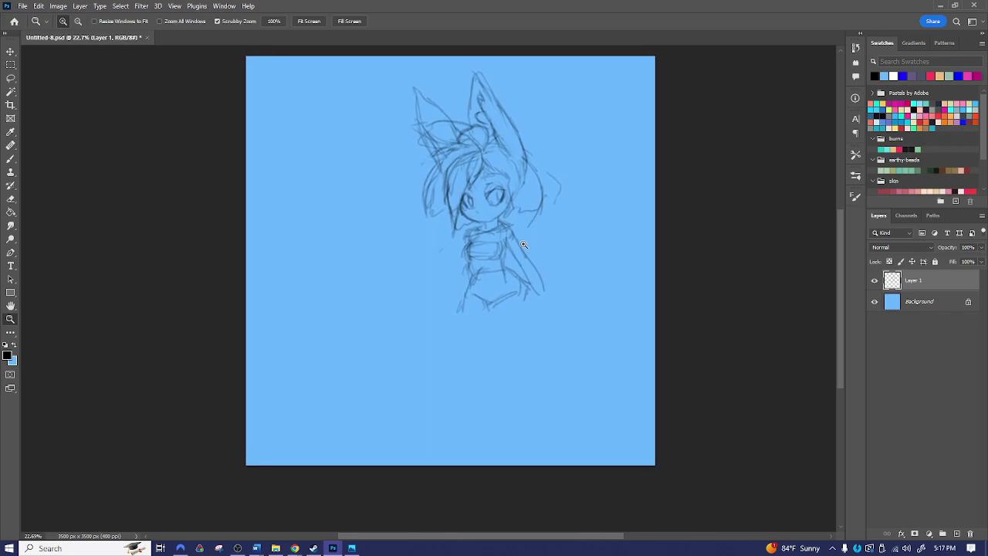
- Rework the hair below the right ear, erasing the old outer curves and sketching new strands
key("b")
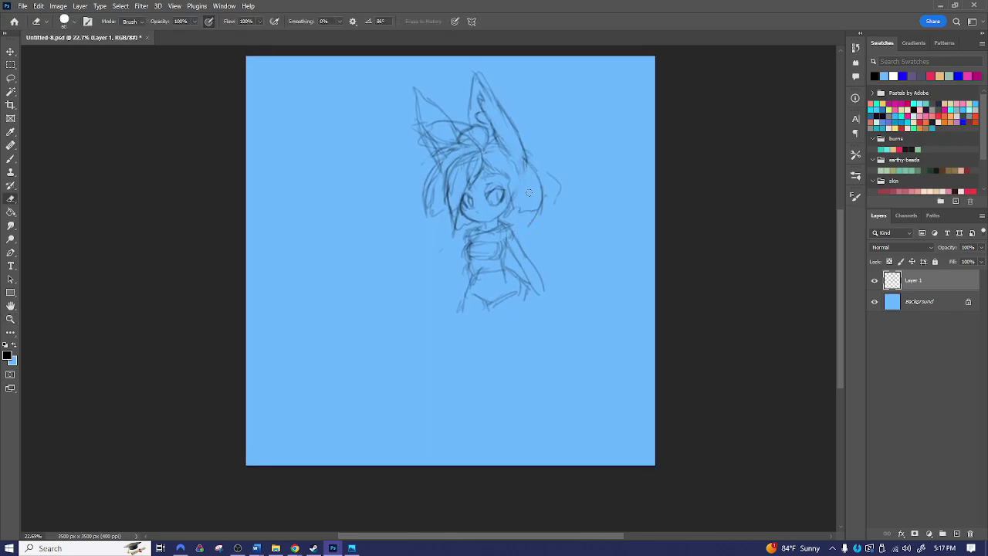
left_click_drag(526, 155, 575, 163)
key("e")
key("b")
mouse_move(532, 180)
left_mouse_down()
mouse_move(567, 176)
mouse_move(543, 184)
mouse_move(552, 184)
mouse_move(549, 202)
mouse_move(544, 164)
mouse_move(529, 183)
mouse_move(521, 164)
left_mouse_up()
key("e")
key("b")
mouse_move(514, 130)
left_mouse_down()
mouse_move(523, 197)
mouse_move(514, 210)
mouse_move(509, 165)
left_mouse_up()
- Sketch long spiky hair tufts flaring outward from the left side of the head
mouse_move(439, 167)
left_mouse_down()
mouse_move(389, 205)
mouse_move(385, 196)
mouse_move(369, 202)
mouse_move(409, 253)
mouse_move(450, 221)
mouse_move(423, 230)
mouse_move(445, 199)
mouse_move(415, 210)
mouse_move(426, 164)
mouse_move(443, 190)
mouse_move(435, 218)
mouse_move(428, 210)
left_mouse_up()
key("e")
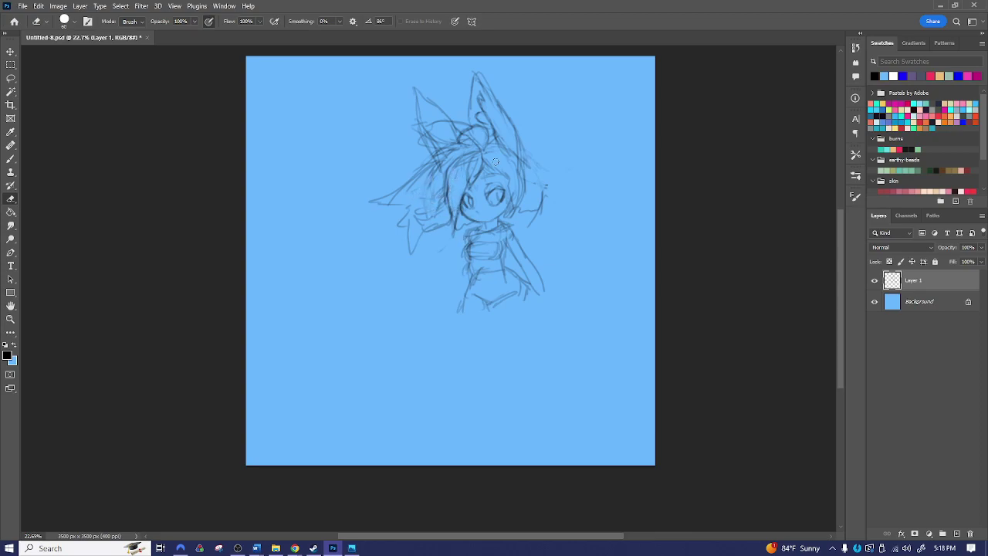
key("b")
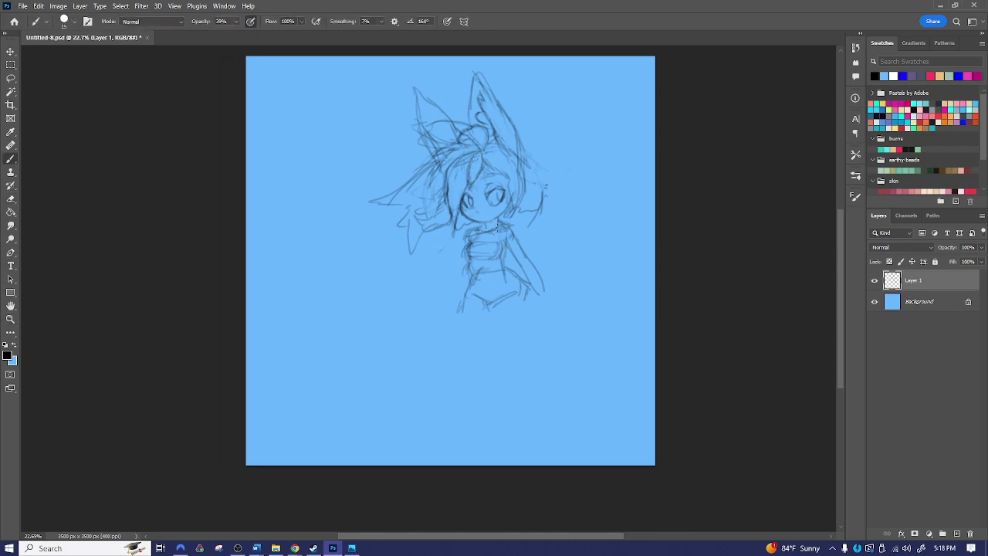
key("e")
- Sketch the inner and outer thigh lines and extend the right arm with a forearm and fist beside the hip
key("b")
left_click_drag(500, 299, 506, 325)
left_click_drag(532, 291, 523, 331)
left_click_drag(498, 300, 480, 340)
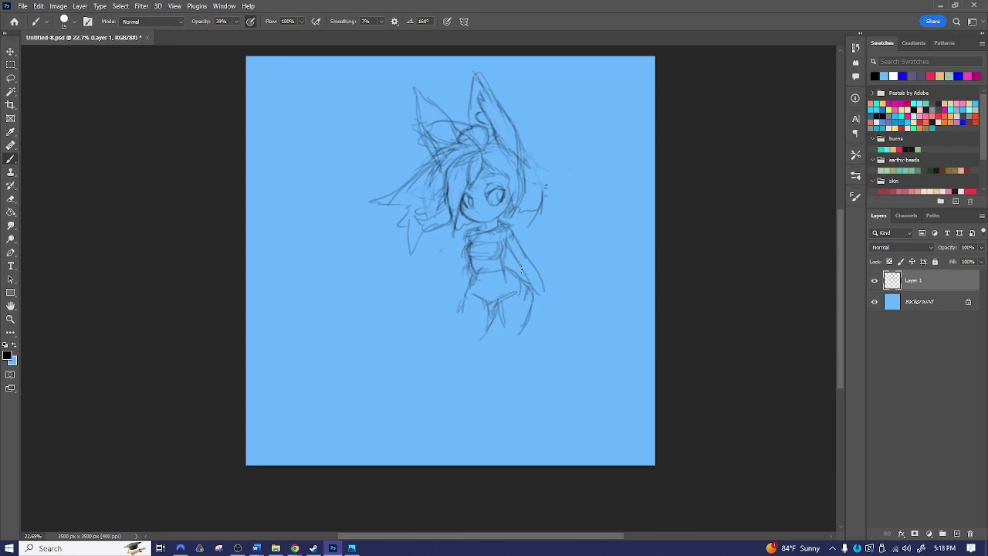
mouse_move(531, 262)
left_mouse_down()
mouse_move(565, 335)
mouse_move(535, 328)
mouse_move(564, 324)
left_mouse_up()
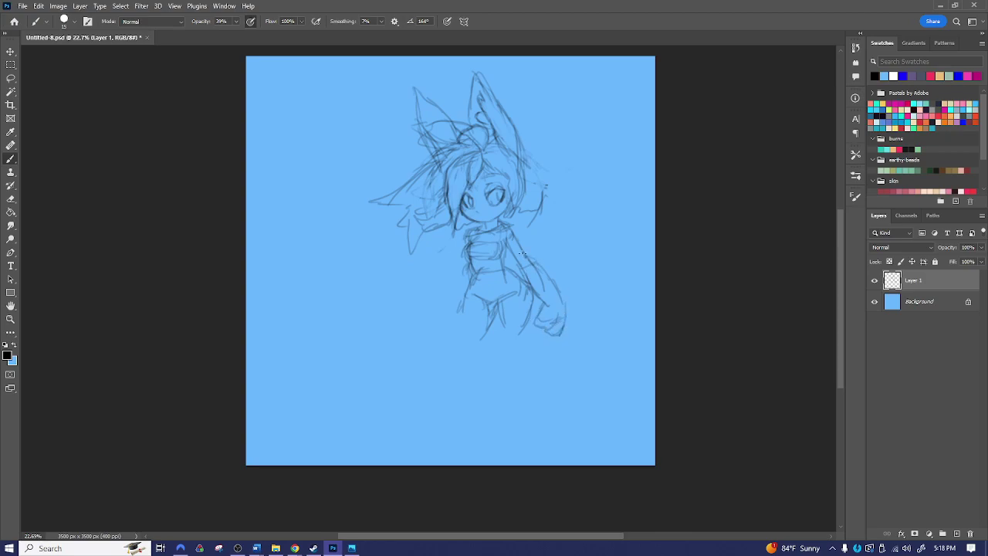
- Sketch the outer left thigh, both kneecaps and the inner line of the right thigh
mouse_move(459, 312)
left_mouse_down()
mouse_move(479, 339)
mouse_move(449, 379)
mouse_move(460, 359)
left_mouse_up()
left_click_drag(508, 338, 492, 353)
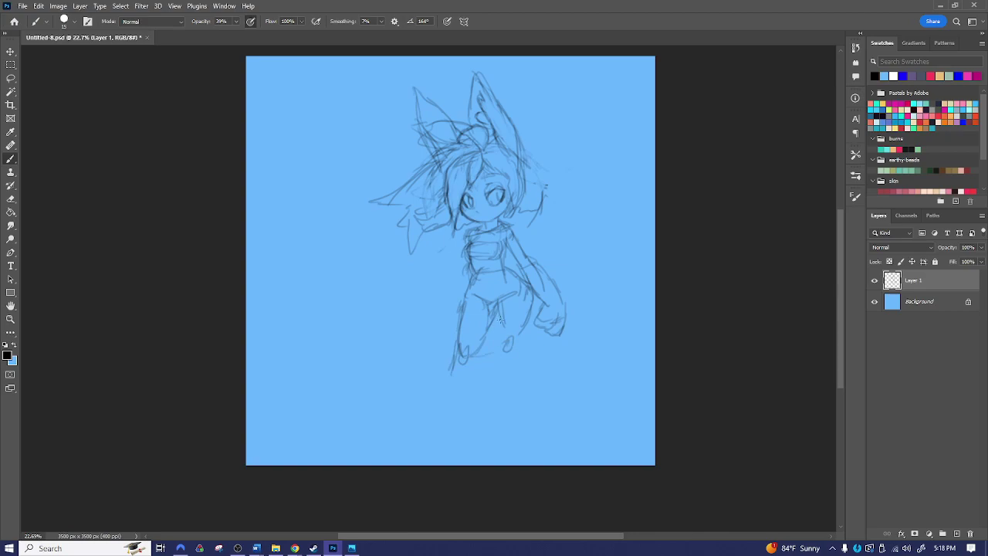
mouse_move(501, 305)
left_mouse_down()
mouse_move(491, 338)
mouse_move(504, 358)
left_mouse_up()
- Darken the lower edge of the bottoms, mark the navel and reshape the waistline above it
mouse_move(496, 301)
left_mouse_down()
mouse_move(521, 292)
mouse_move(473, 291)
left_mouse_up()
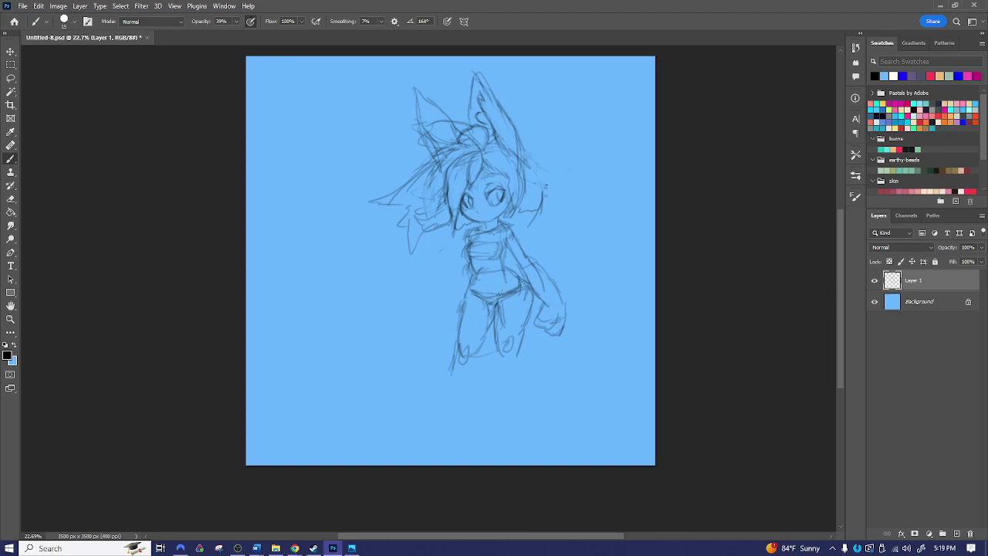
key("e")
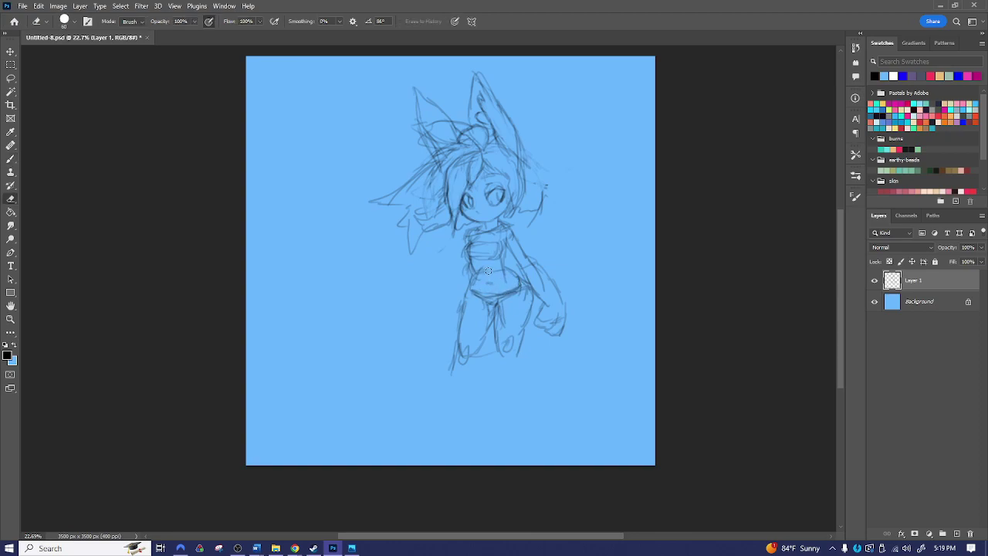
key("b")
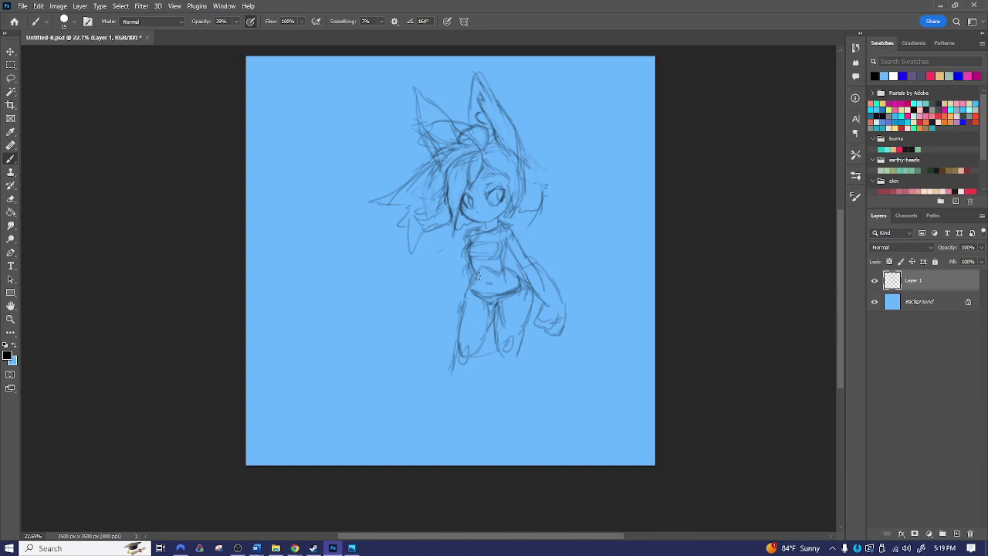
- Sketch both lower legs as flared shapes that widen from the knees down to the hems
left_click_drag(478, 359, 480, 376)
left_click_drag(461, 308, 428, 409)
mouse_move(481, 369)
left_mouse_down()
mouse_move(484, 340)
mouse_move(472, 419)
left_mouse_up()
left_click_drag(495, 380, 499, 396)
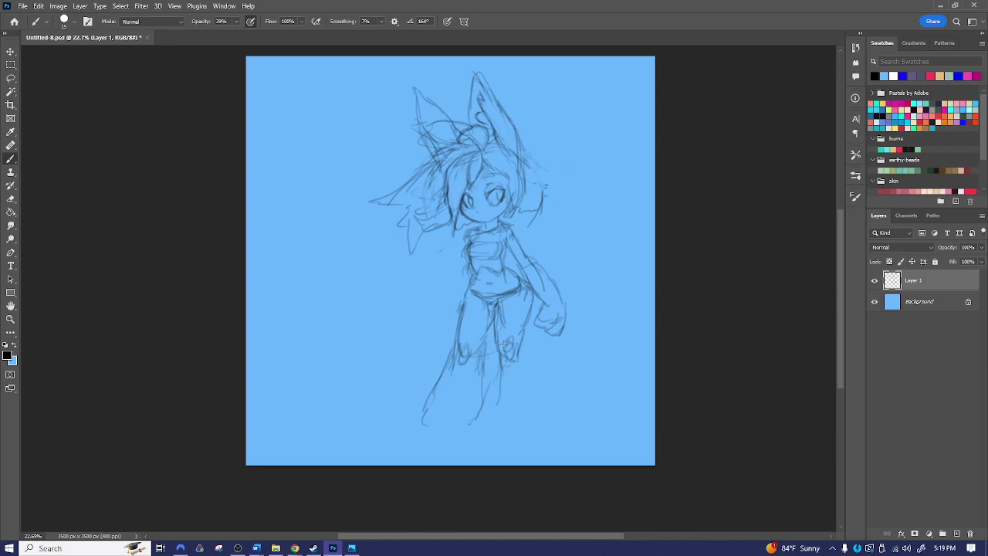
mouse_move(498, 348)
left_mouse_down()
mouse_move(490, 432)
mouse_move(515, 429)
left_mouse_up()
mouse_move(528, 353)
left_mouse_down()
mouse_move(540, 396)
mouse_move(522, 427)
left_mouse_up()
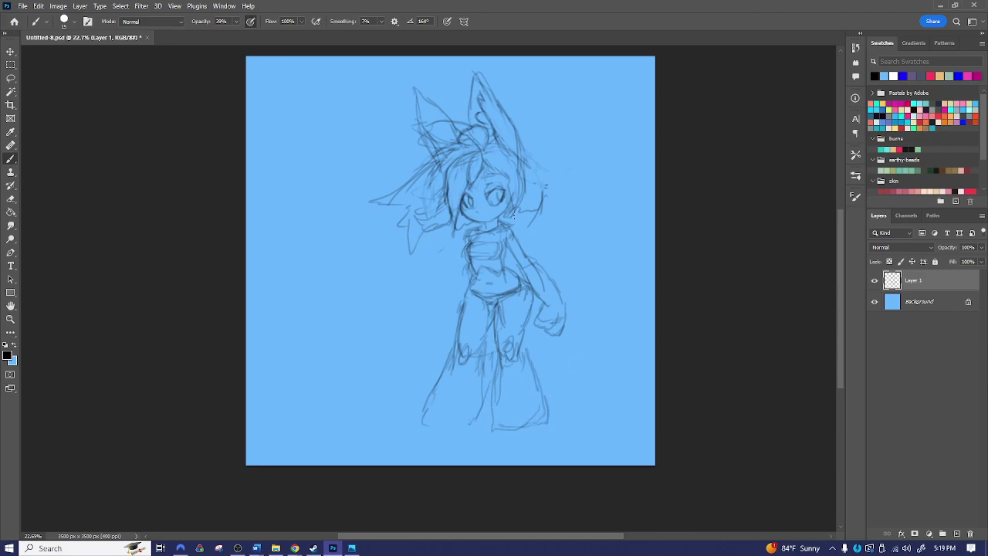
- Move the whole figure sketch to the left half of the canvas
key("v")
mouse_move(496, 247)
left_mouse_down()
mouse_move(399, 261)
mouse_move(399, 251)
left_mouse_up()
left_click_drag(468, 232, 460, 239)
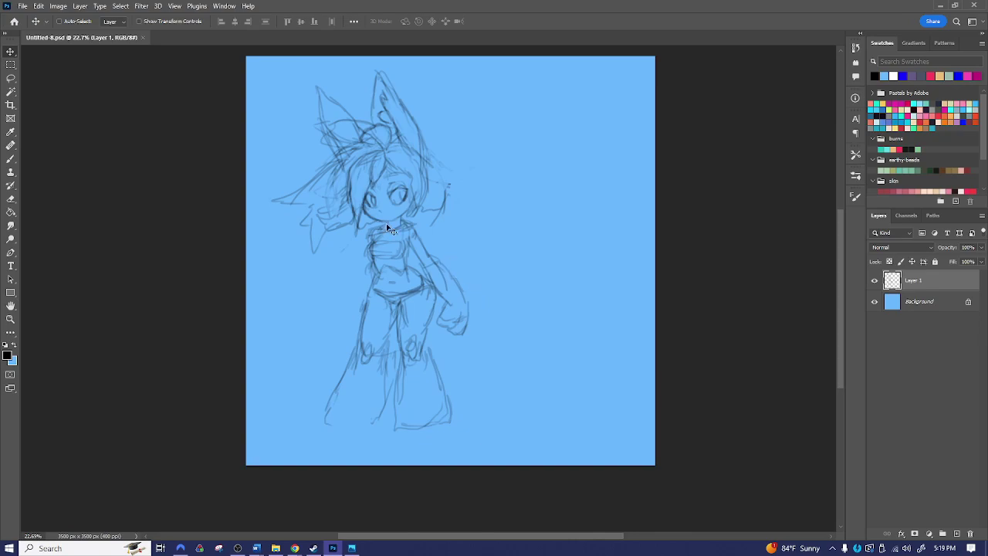
- Flatten the brush tip to 27% roundness at a 29° angle for refining the face
key("z")
mouse_move(394, 218)
left_mouse_down()
mouse_move(430, 143)
mouse_move(481, 286)
left_mouse_up()
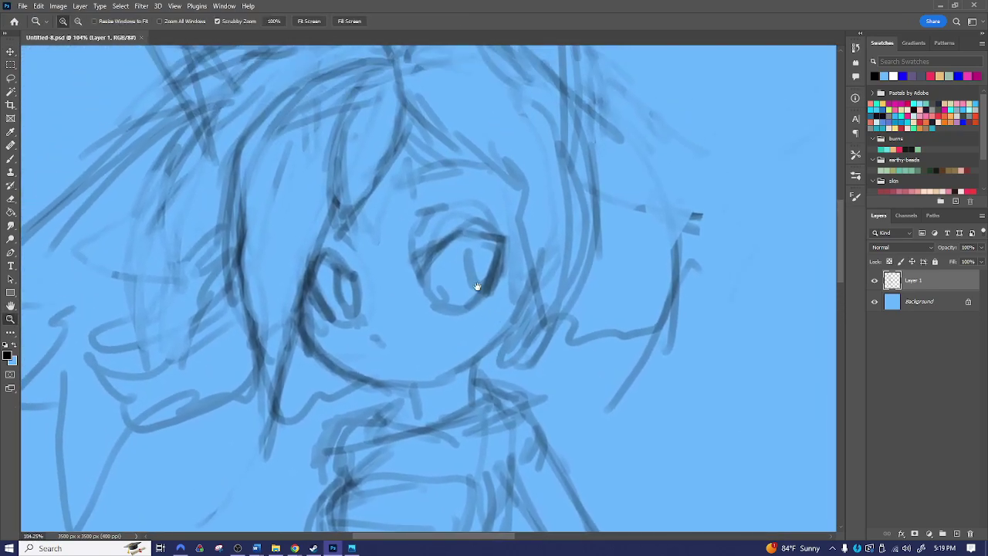
key("b")
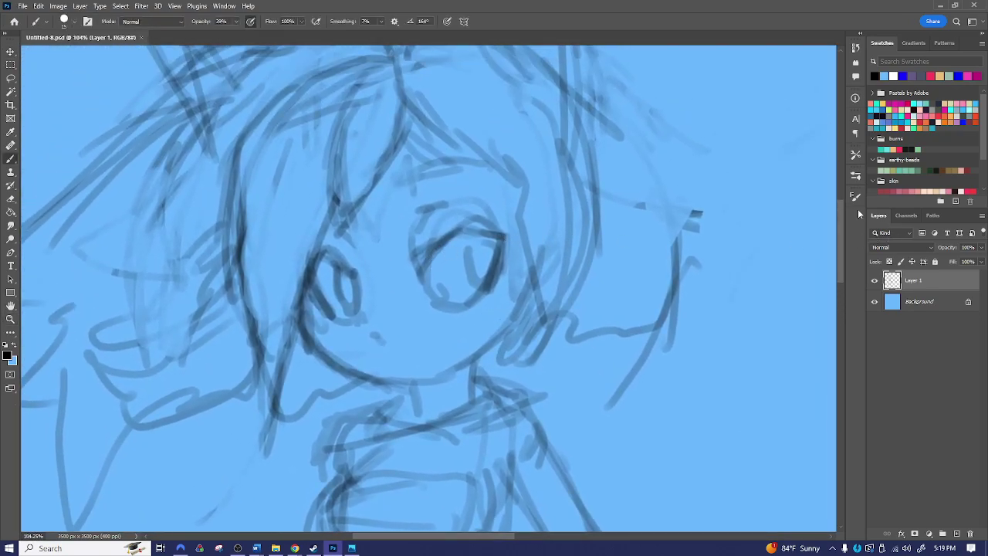
key("F5")
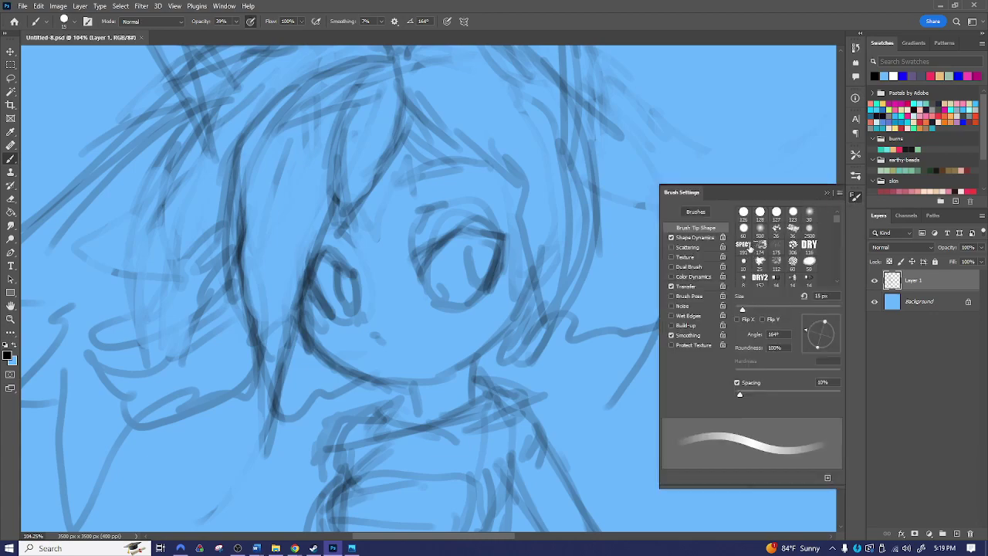
mouse_move(827, 324)
left_mouse_down()
mouse_move(821, 333)
mouse_move(838, 332)
left_mouse_up()
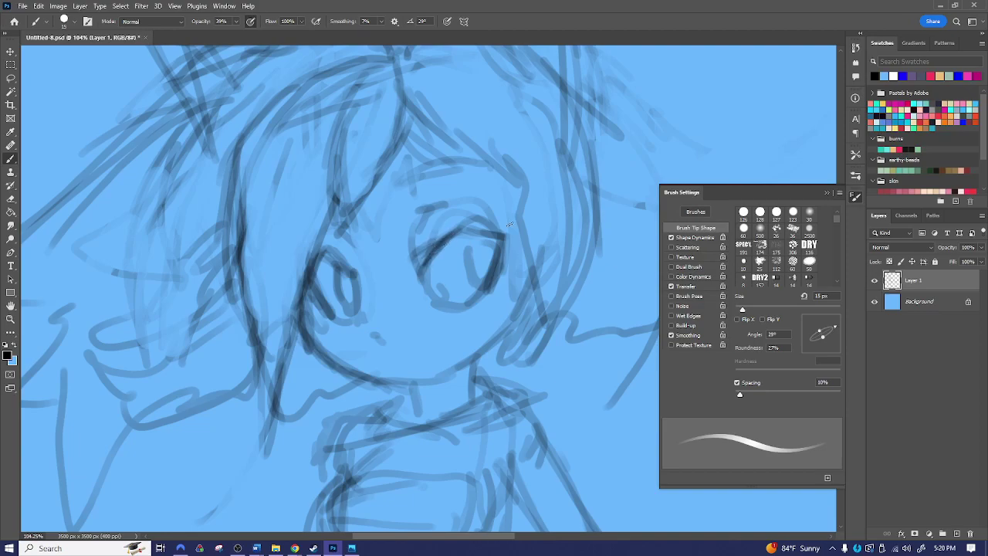
- Give the eraser the 126 px round tip, flattened to 45% roundness at a 30° angle
key("e")
left_click_drag(832, 335, 820, 331)
left_click(838, 327)
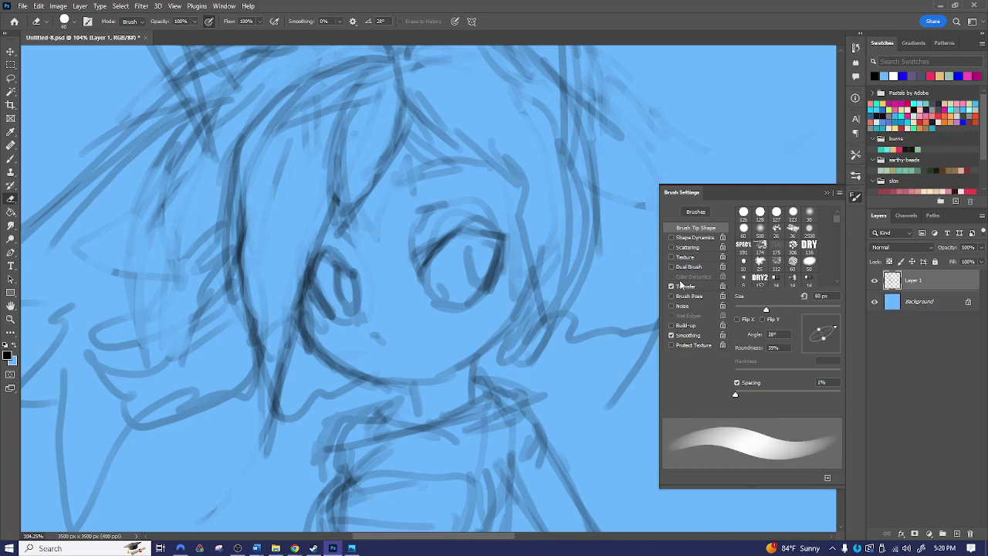
left_click(792, 231)
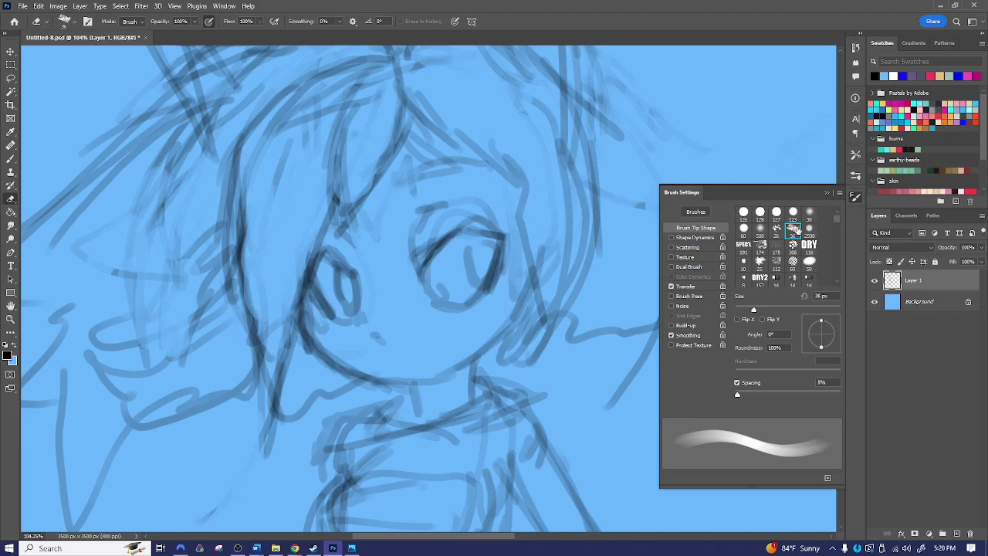
left_click(743, 213)
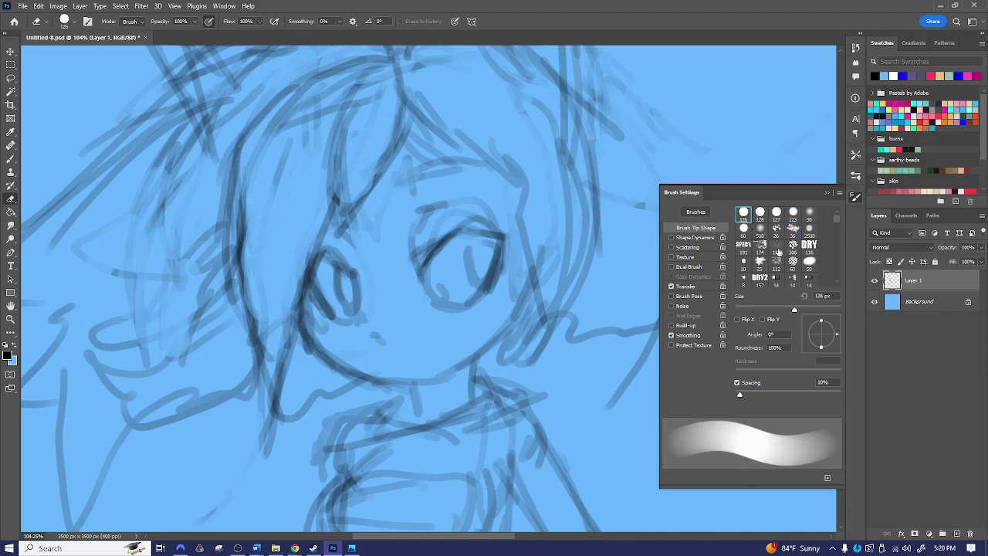
mouse_move(821, 321)
left_mouse_down()
mouse_move(822, 331)
mouse_move(834, 327)
left_mouse_up()
- Darken the right eye's upper lid and outer edge, and reduce the eraser to 30 px for the eye's interior
key("b")
mouse_move(429, 267)
left_mouse_down()
mouse_move(461, 230)
mouse_move(499, 234)
mouse_move(473, 229)
mouse_move(488, 226)
mouse_move(463, 230)
mouse_move(490, 232)
mouse_move(496, 278)
left_mouse_up()
key("e")
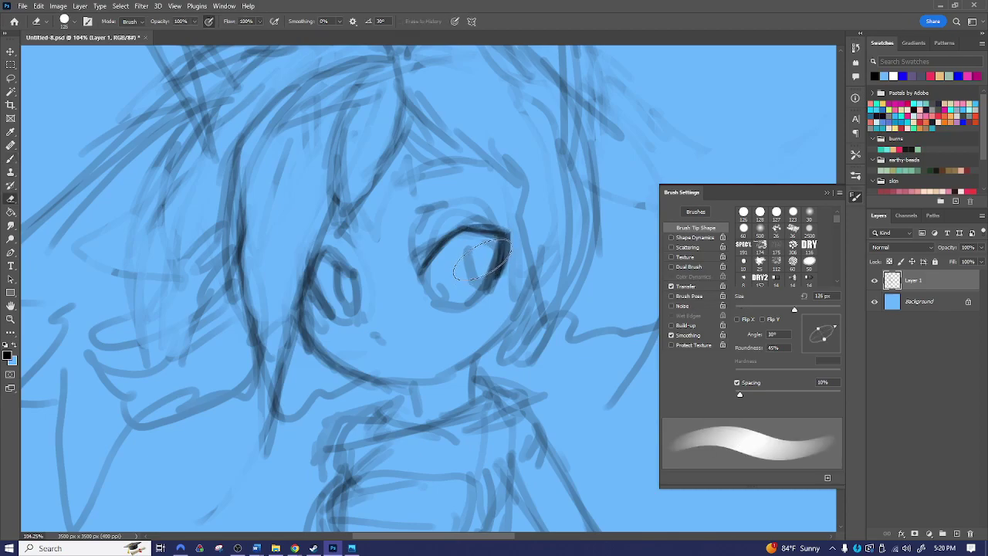
key("[")
key("[")
key("[")
key("[")
key("[")
key("[")
key("[")
key("[")
key("[")
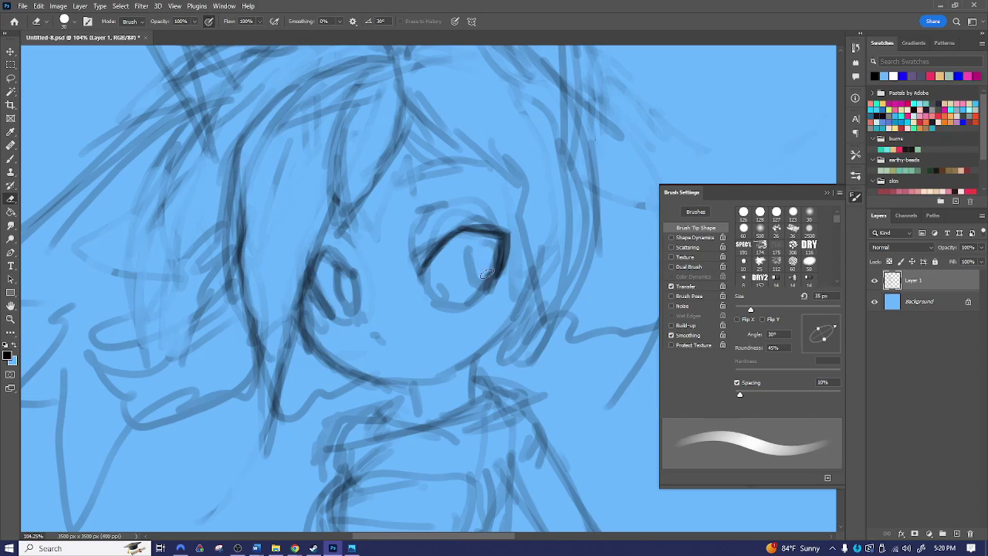
- Redraw the right eye's pupil with a dark curved outline and darken the left eye's pupil
key("b")
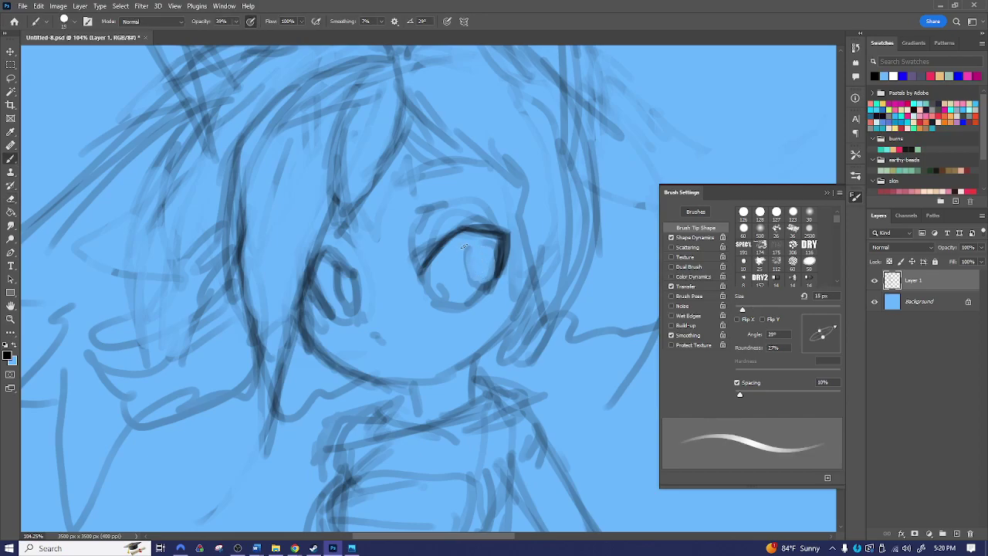
mouse_move(462, 242)
left_mouse_down()
mouse_move(465, 275)
mouse_move(478, 288)
mouse_move(464, 275)
mouse_move(469, 286)
left_mouse_up()
mouse_move(333, 278)
left_mouse_down()
mouse_move(340, 302)
mouse_move(352, 305)
left_mouse_up()
- Draw pointed lashes at the outer corner and along the upper lid of the right eye
mouse_move(501, 263)
left_mouse_down()
mouse_move(508, 229)
mouse_move(462, 227)
mouse_move(488, 237)
mouse_move(507, 230)
mouse_move(503, 248)
mouse_move(518, 222)
mouse_move(490, 234)
mouse_move(525, 212)
mouse_move(496, 231)
mouse_move(530, 203)
left_mouse_up()
left_click_drag(503, 265, 531, 204)
left_click_drag(454, 236, 497, 204)
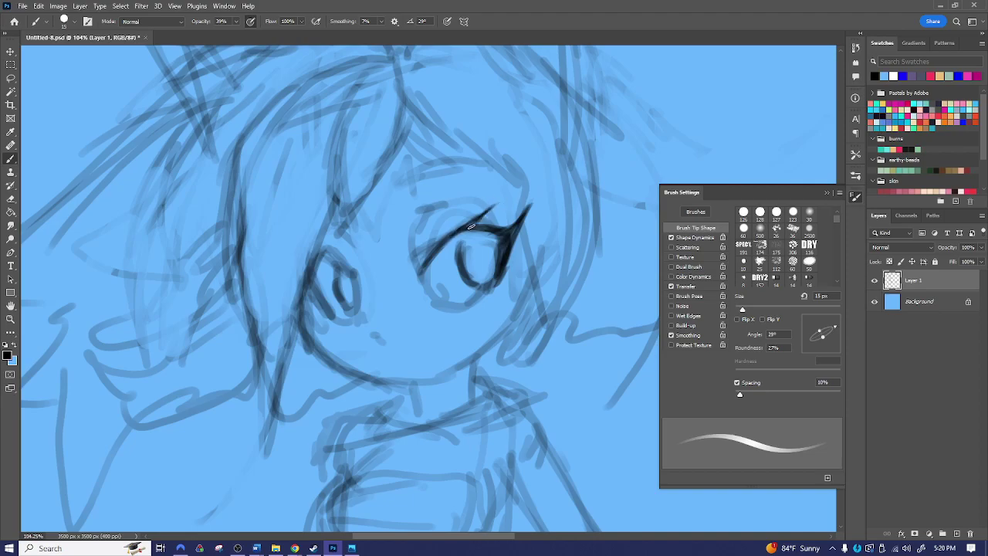
- Erase the rough lines around the right eye's lower lid, inner corner and brow area
key("e")
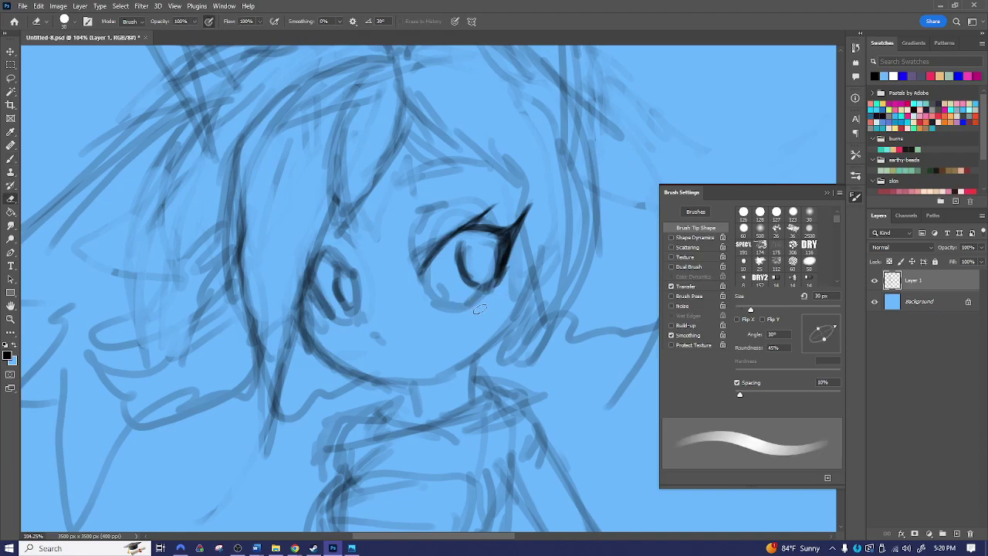
mouse_move(437, 293)
left_mouse_down()
mouse_move(429, 270)
mouse_move(452, 298)
left_mouse_up()
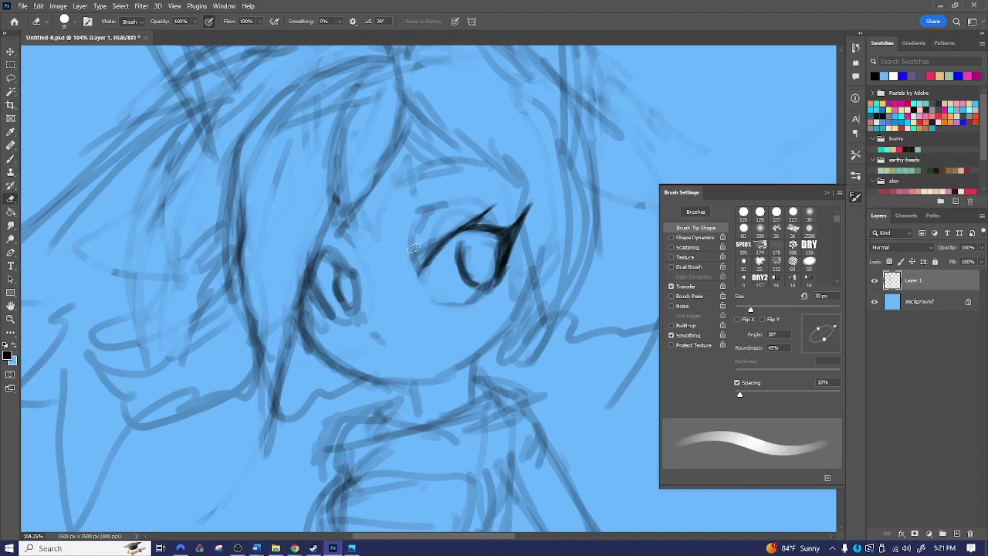
left_click_drag(429, 241, 417, 258)
mouse_move(444, 220)
left_mouse_down()
mouse_move(428, 229)
mouse_move(443, 208)
mouse_move(460, 218)
mouse_move(441, 203)
mouse_move(453, 208)
mouse_move(420, 213)
mouse_move(438, 240)
left_mouse_up()
key("b")
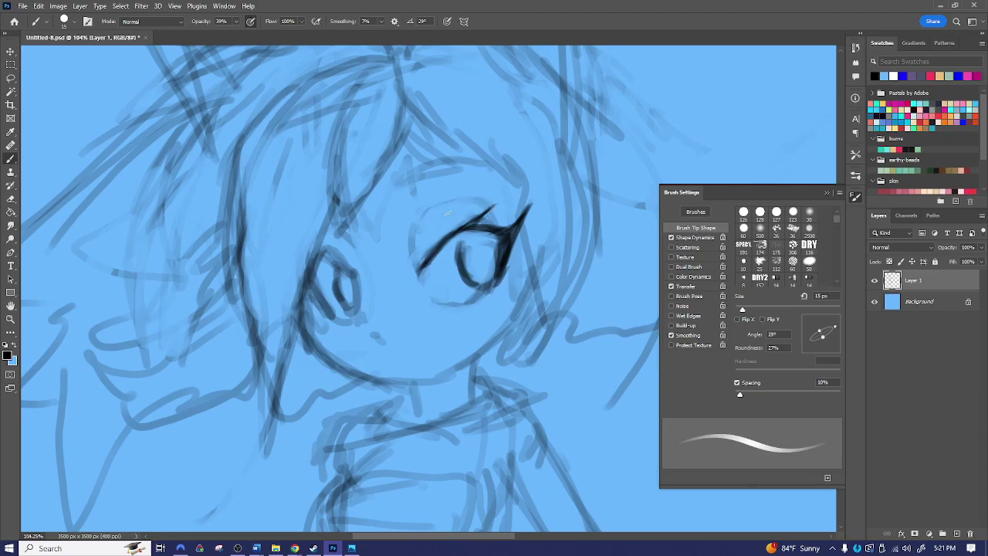
key("e")
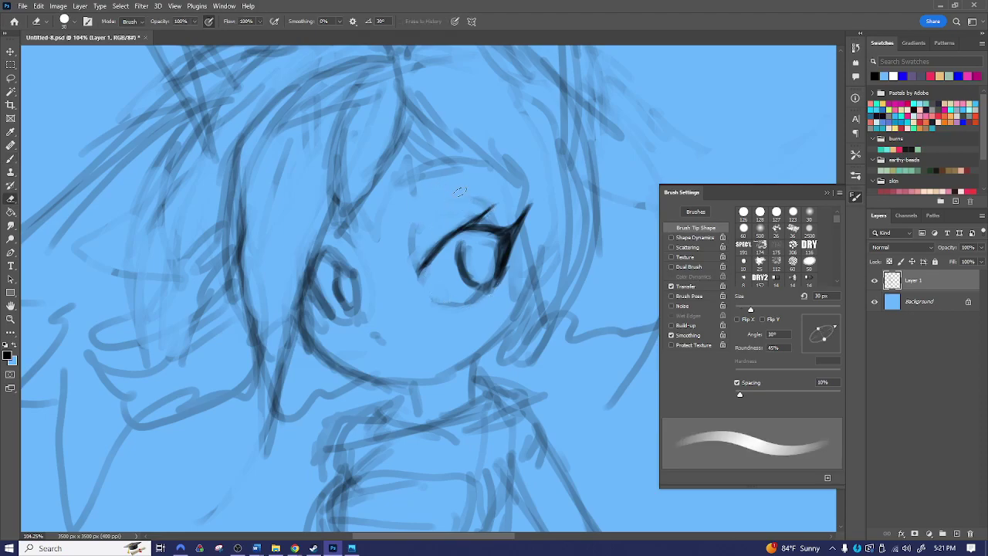
left_click_drag(422, 174, 481, 211)
- Darken the curved bang strand on the forehead above the left eye
key("b")
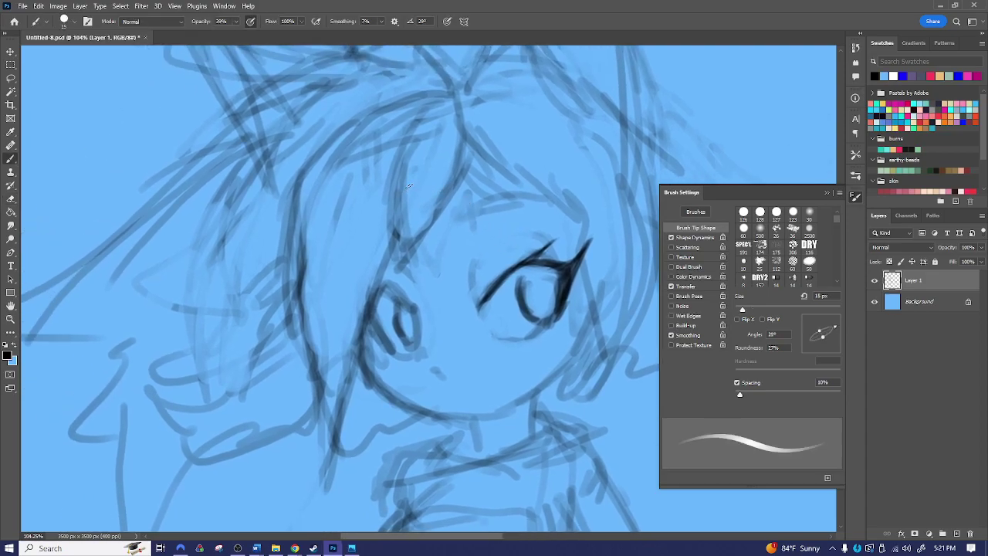
mouse_move(425, 108)
left_mouse_down()
mouse_move(396, 154)
mouse_move(379, 218)
left_mouse_up()
left_click_drag(398, 183, 384, 214)
left_click_drag(405, 164, 395, 203)
- Draw a short eyebrow above the right eye's inner corner, clean up around it and adjust its placement
mouse_move(480, 260)
left_mouse_down()
mouse_move(471, 267)
mouse_move(485, 258)
left_mouse_up()
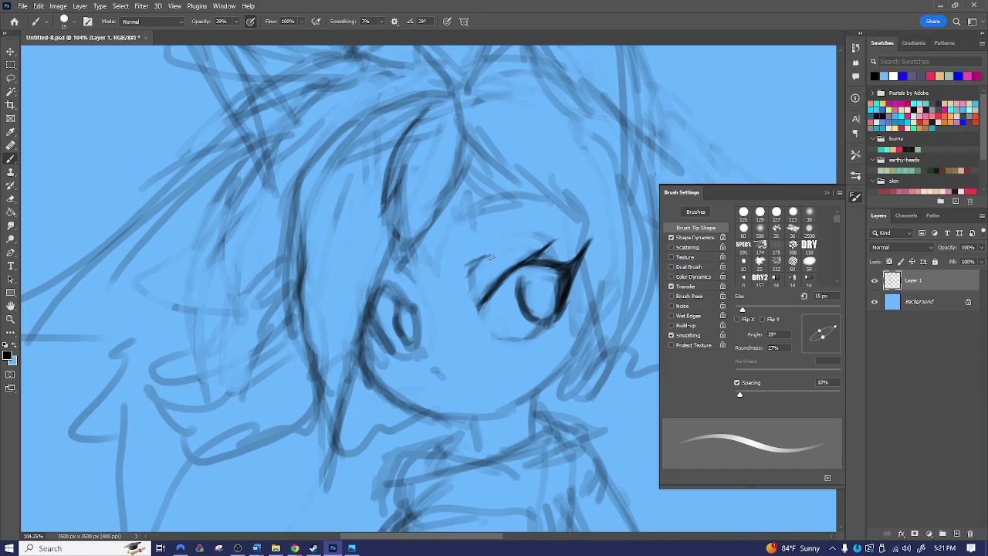
key("e")
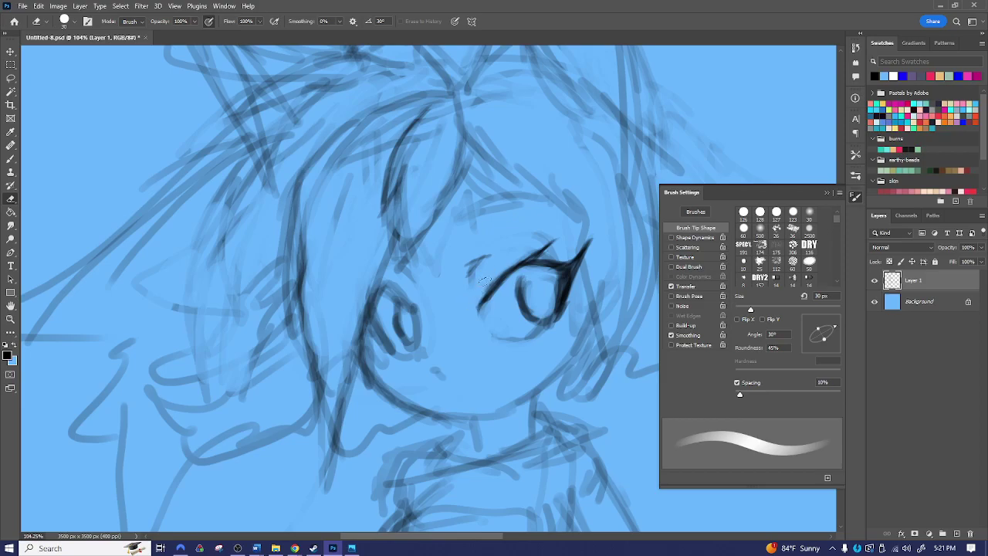
key("b")
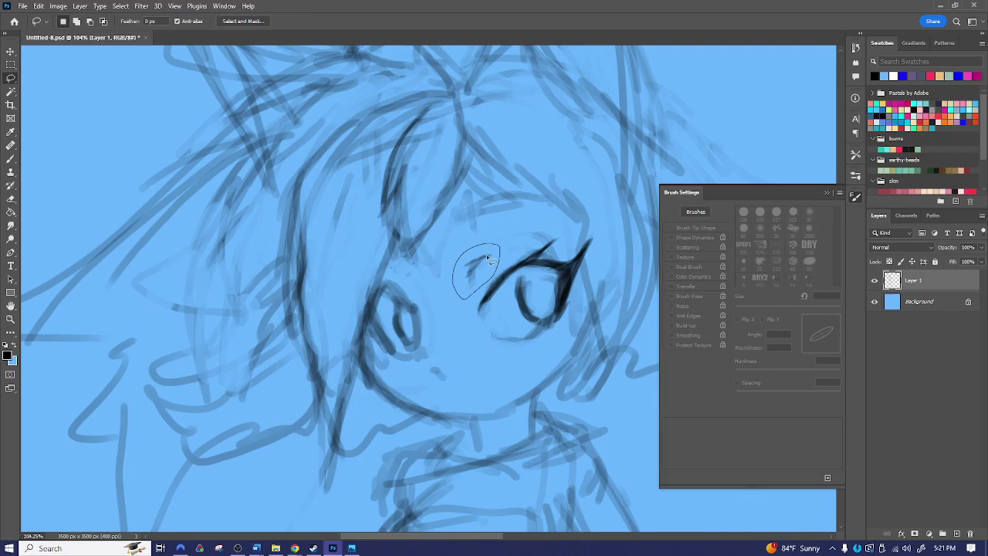
key("v")
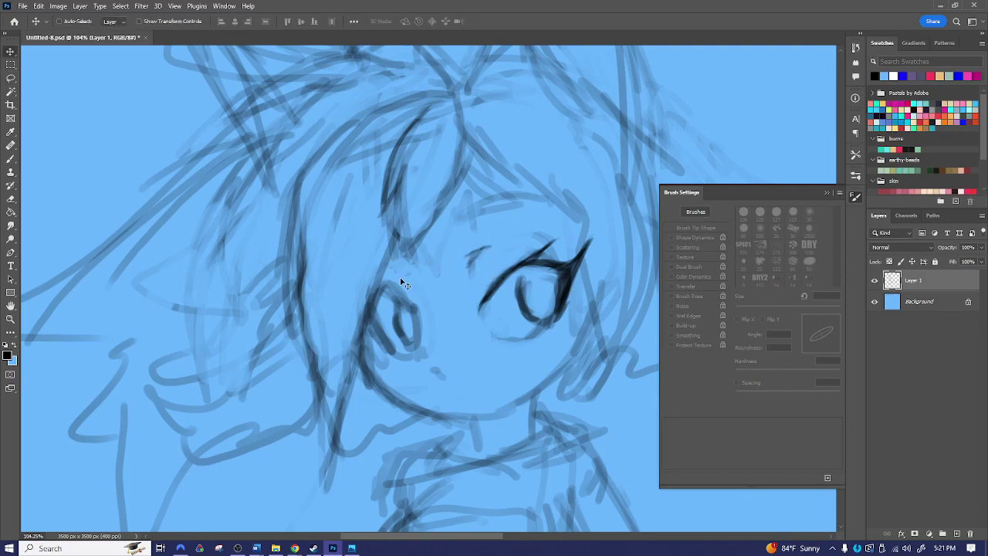
- Darken the chin and jaw contour from the left cheek to the right cheek, including the neck line
key("b")
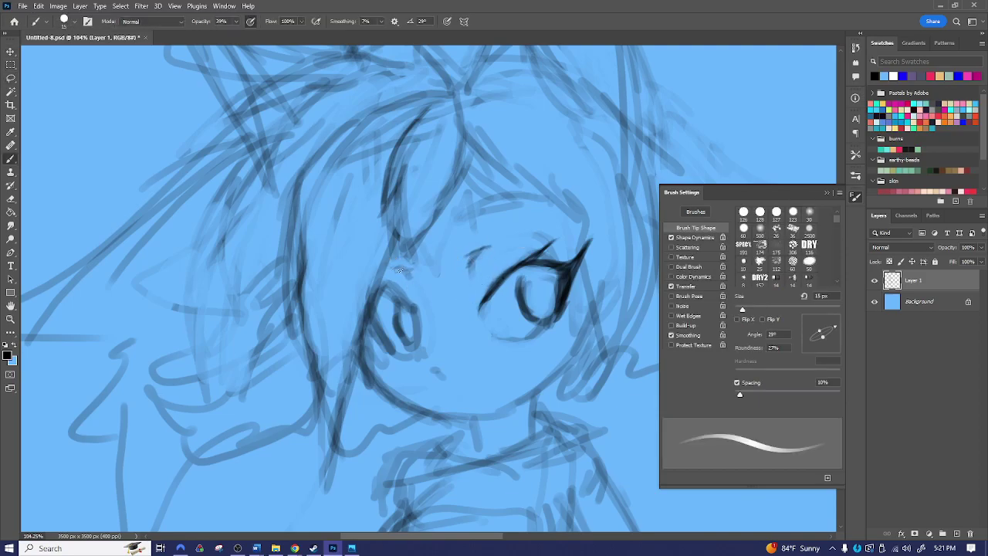
key("e")
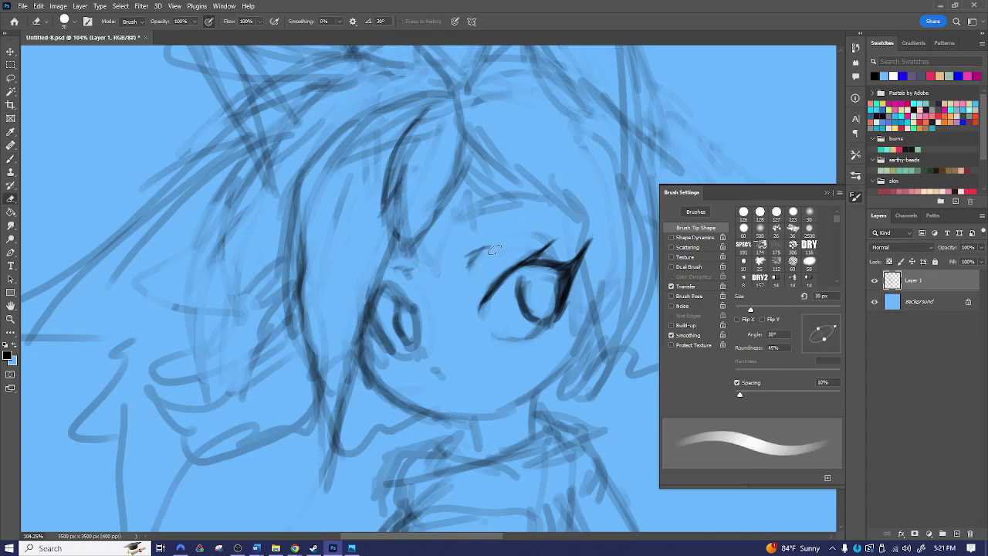
key("b")
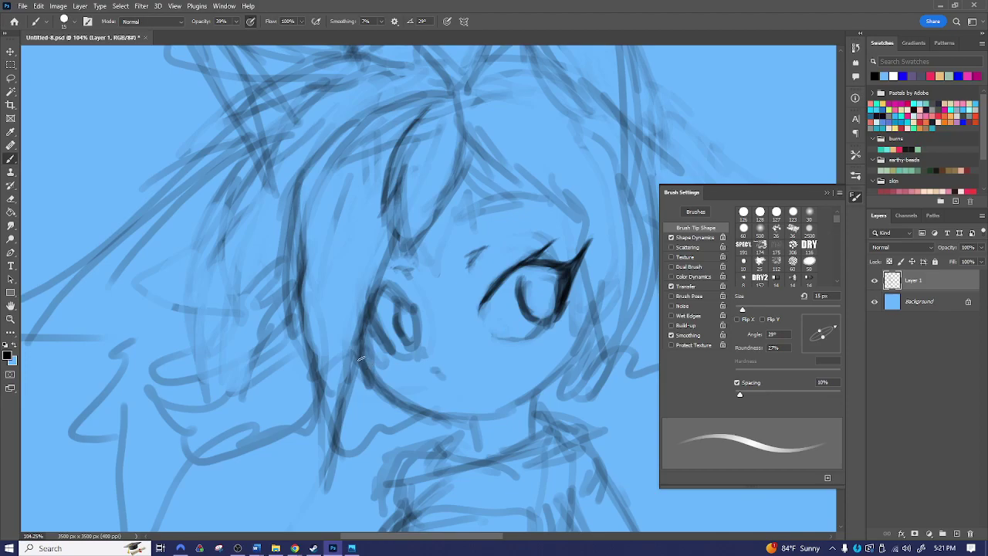
key("e")
key("b")
mouse_move(363, 355)
left_mouse_down()
mouse_move(385, 394)
mouse_move(371, 378)
mouse_move(450, 419)
mouse_move(504, 412)
mouse_move(537, 393)
mouse_move(535, 430)
left_mouse_up()
mouse_move(540, 394)
left_mouse_down()
mouse_move(536, 433)
mouse_move(549, 380)
mouse_move(591, 311)
mouse_move(579, 339)
left_mouse_up()
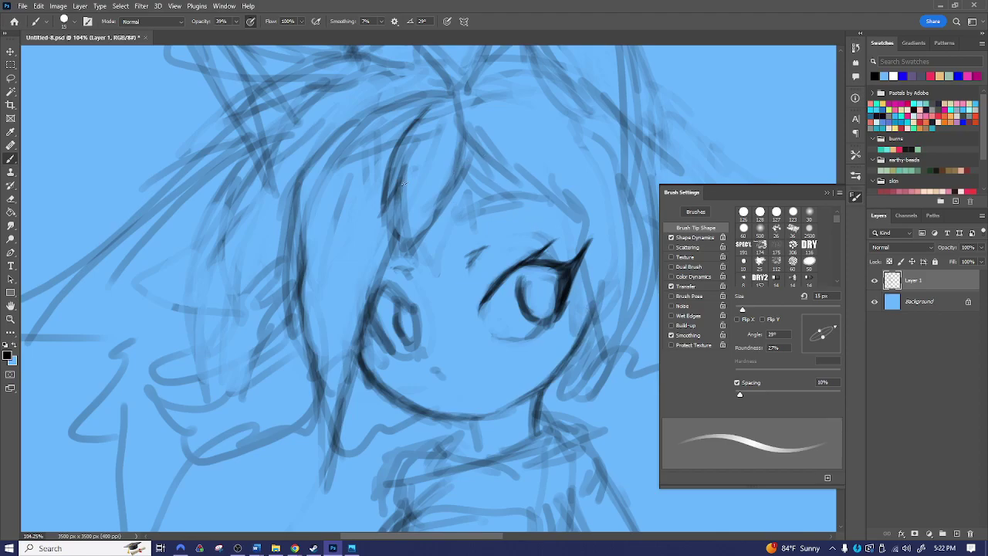
- Redraw the long bang strand crossing the left eye, erasing its rough lines and darkening its edge to the tip
mouse_move(409, 164)
left_mouse_down()
mouse_move(394, 227)
mouse_move(398, 193)
mouse_move(397, 292)
left_mouse_up()
mouse_move(403, 259)
left_mouse_down()
mouse_move(447, 197)
mouse_move(463, 124)
mouse_move(458, 166)
mouse_move(441, 183)
mouse_move(448, 155)
mouse_move(429, 209)
mouse_move(399, 246)
left_mouse_up()
key("e")
mouse_move(409, 181)
left_mouse_down()
mouse_move(404, 254)
mouse_move(413, 236)
mouse_move(371, 290)
mouse_move(353, 343)
left_mouse_up()
key("b")
left_click_drag(375, 269, 346, 385)
left_click_drag(364, 326, 340, 398)
- Erase the rough lines inside the long side bang and retrace its outer edge down to the point
key("e")
left_click_drag(375, 263, 336, 359)
mouse_move(308, 233)
left_mouse_down()
mouse_move(324, 352)
mouse_move(324, 374)
mouse_move(305, 309)
mouse_move(309, 393)
mouse_move(311, 371)
left_mouse_up()
key("b")
mouse_move(312, 202)
left_mouse_down()
mouse_move(305, 309)
mouse_move(299, 286)
mouse_move(332, 456)
left_mouse_up()
- Enlarge the eraser to 90 px and erase the loose hair lines beside the right side of the head
key("z")
left_click_drag(522, 328, 460, 337)
left_click_drag(549, 369, 437, 240)
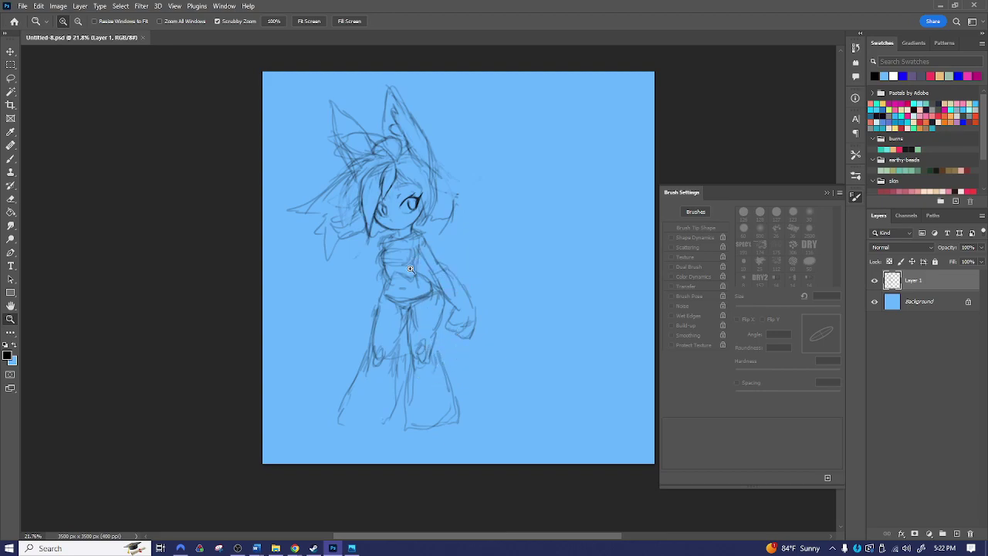
left_click_drag(415, 258, 440, 258)
left_click_drag(483, 173, 497, 249)
key("b")
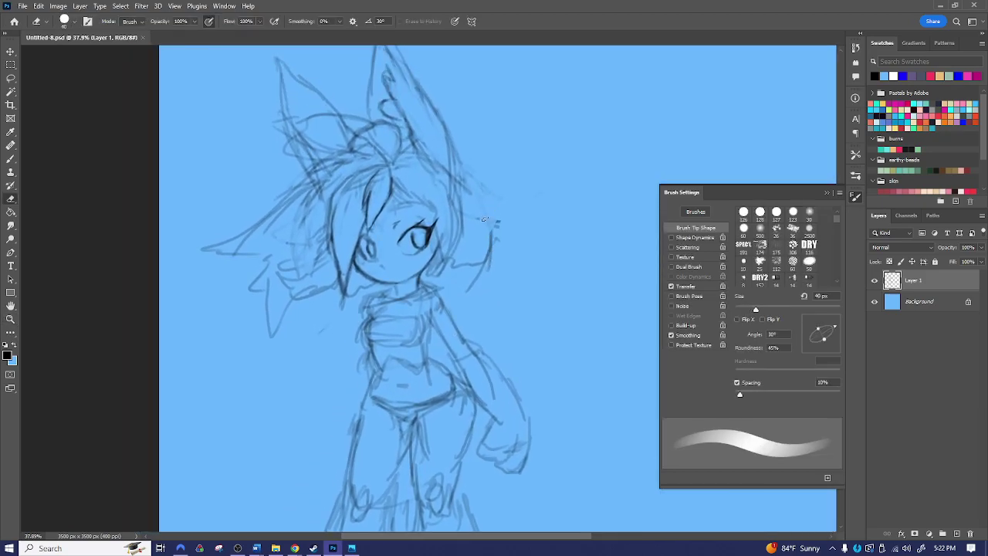
key("bracketright")
key("bracketright")
mouse_move(471, 183)
left_mouse_down()
mouse_move(485, 193)
mouse_move(486, 268)
mouse_move(456, 264)
left_mouse_up()
- Enlarge the eraser to 300 px and erase both tall ears above the head
left_click_drag(369, 136, 435, 205)
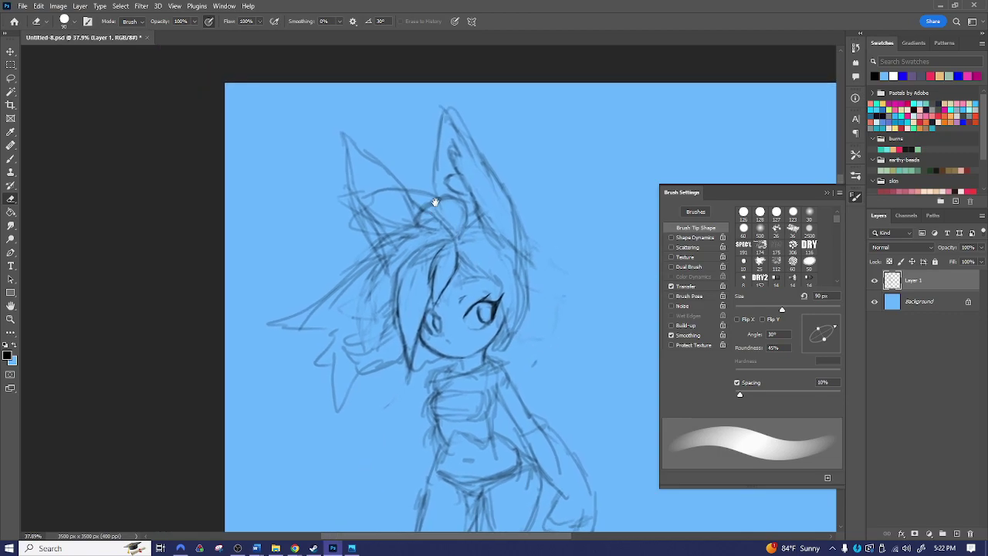
mouse_move(353, 128)
left_mouse_down()
mouse_move(361, 151)
mouse_move(396, 179)
mouse_move(405, 210)
mouse_move(403, 203)
mouse_move(364, 225)
mouse_move(341, 197)
left_mouse_up()
key("bracketright")
key("bracketright")
key("bracketright")
key("bracketright")
key("bracketright")
key("bracketright")
key("bracketright")
mouse_move(426, 114)
left_mouse_down()
mouse_move(437, 160)
mouse_move(487, 165)
mouse_move(527, 204)
left_mouse_up()
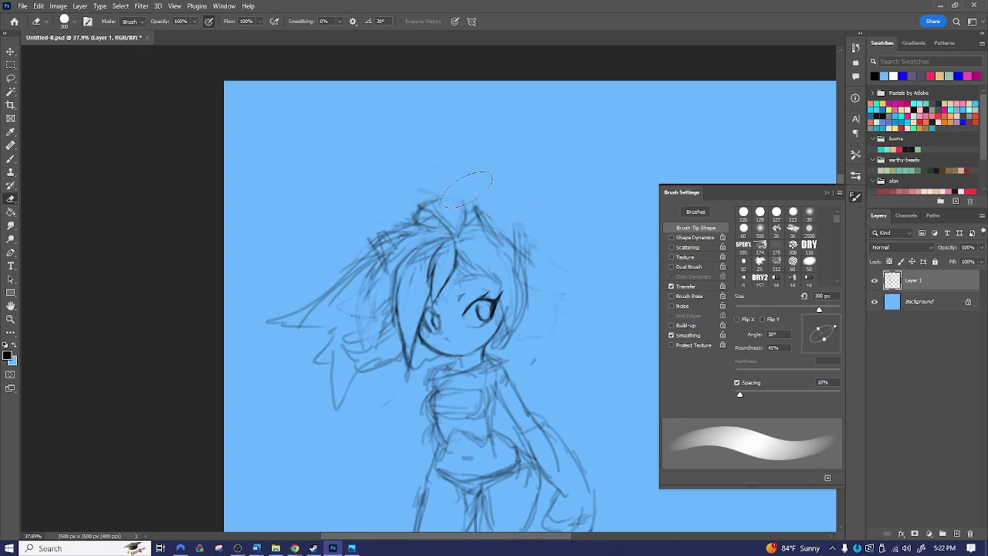
- Redraw the rounded hair tuft on top of the head and clean up the leftover marks around it
key("b")
left_click_drag(459, 201, 419, 207)
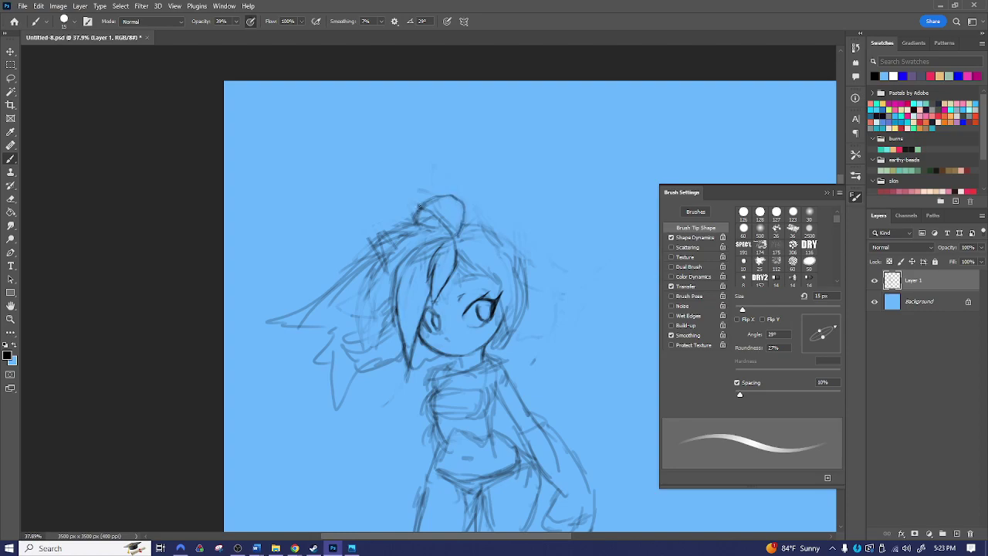
key("e")
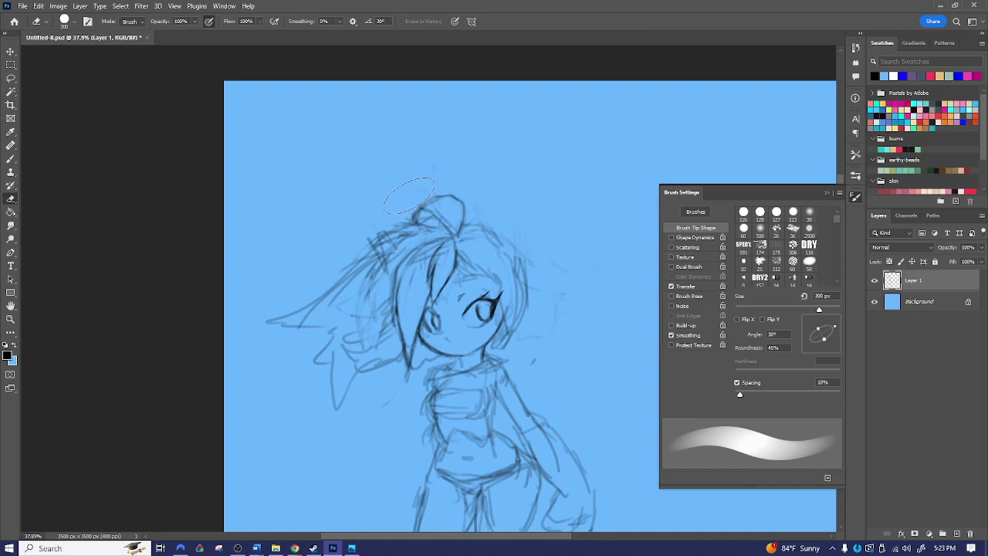
key("b")
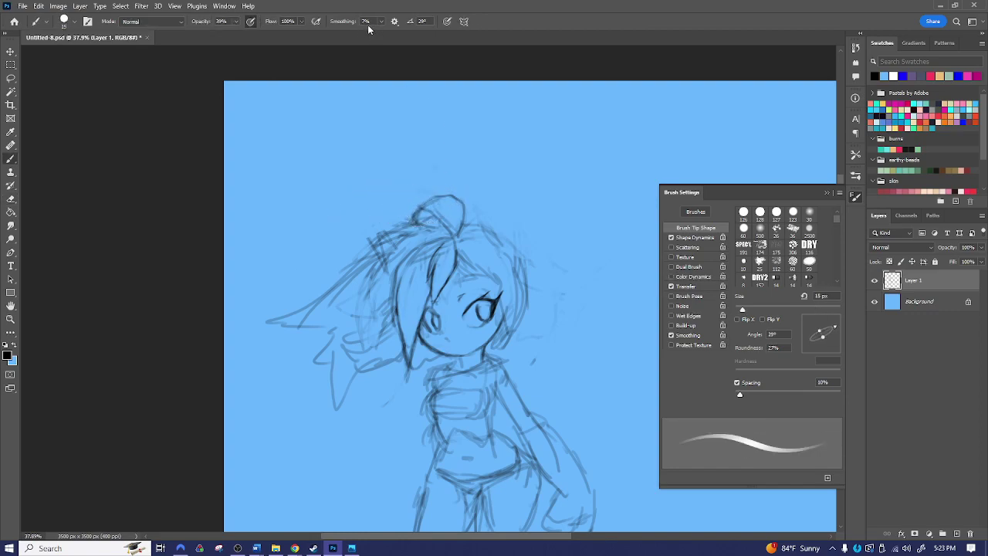
left_click_drag(515, 331, 436, 207)
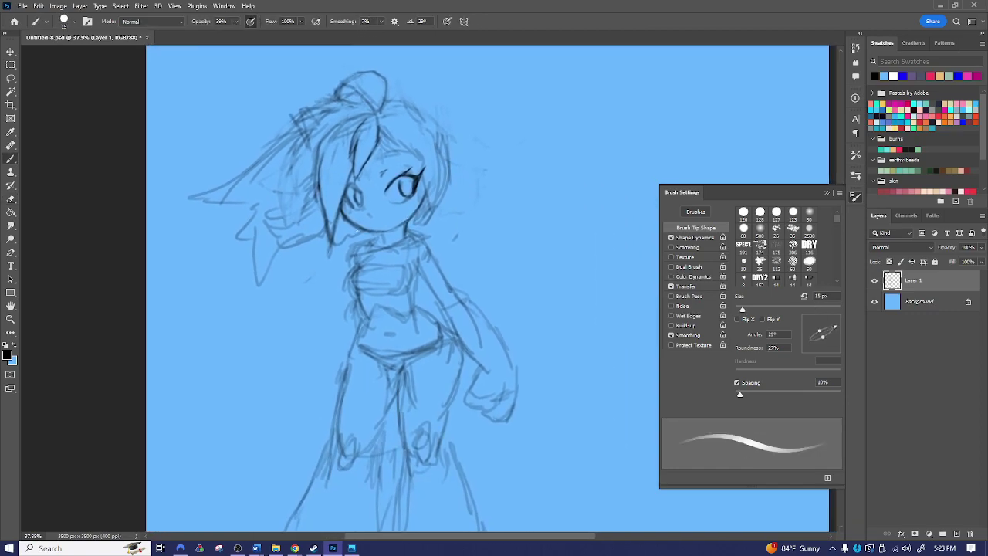
key("e")
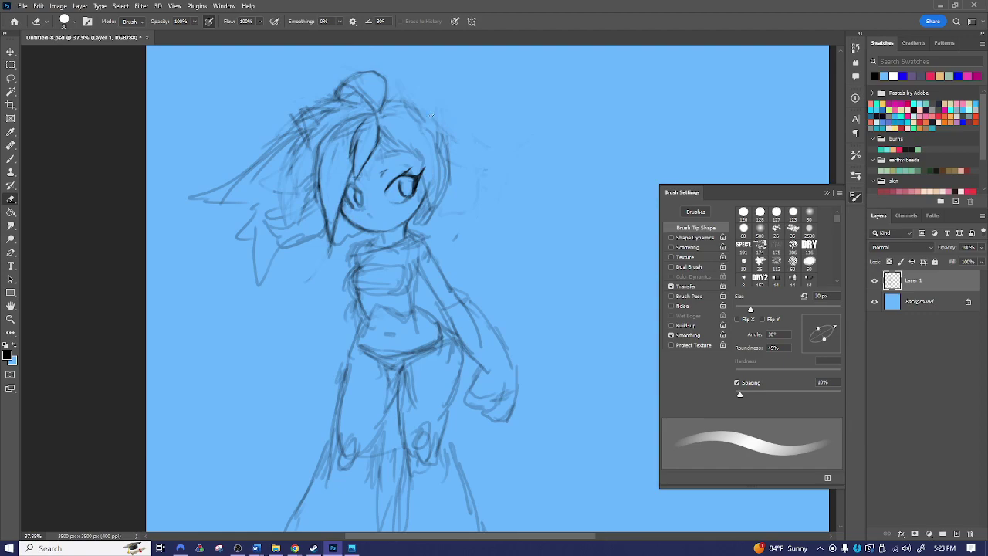
- Sketch two long pointed ears sweeping back to the right from the head with a 35 px brush
key("b")
left_click_drag(339, 122, 318, 207)
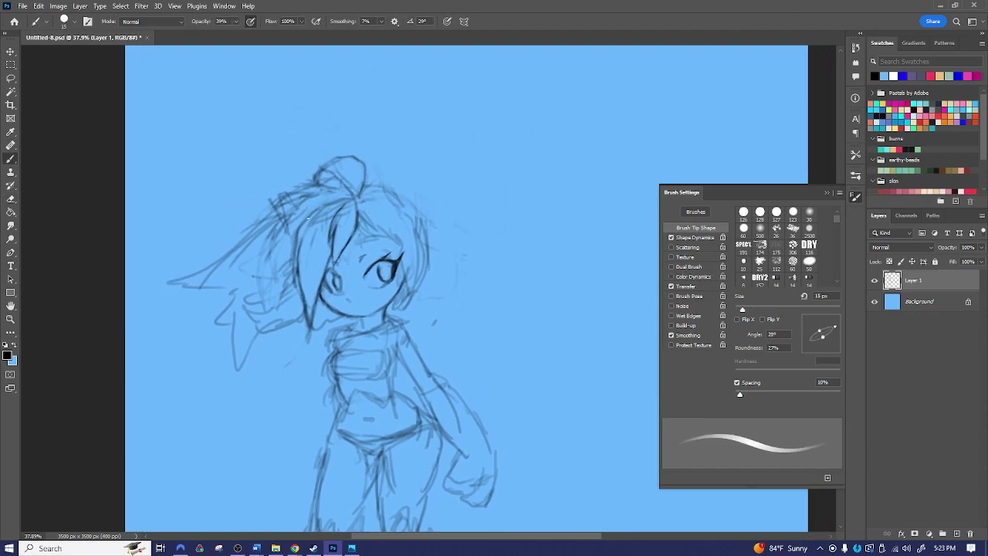
key("bracketright")
key("bracketright")
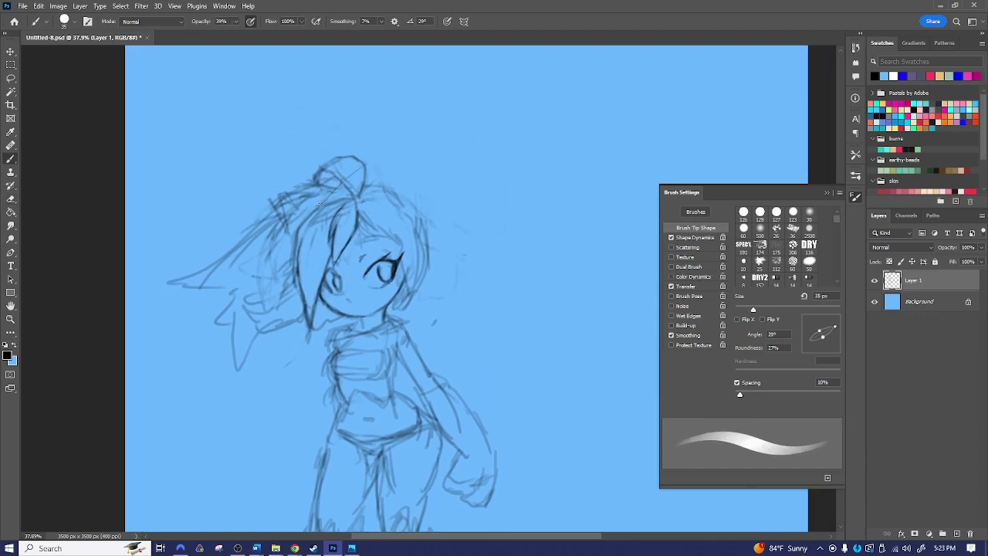
mouse_move(360, 159)
left_mouse_down()
mouse_move(466, 92)
mouse_move(459, 122)
mouse_move(379, 179)
left_mouse_up()
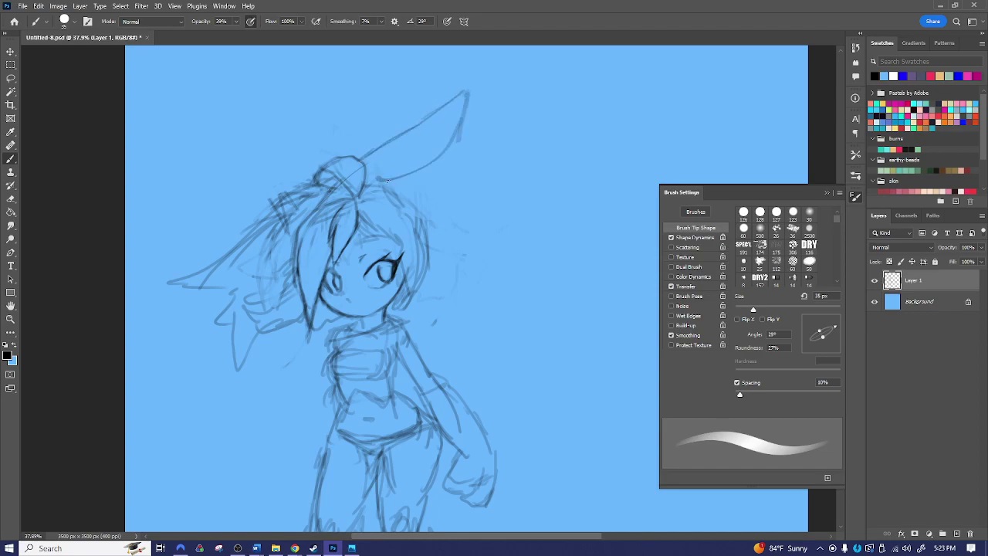
mouse_move(461, 130)
left_mouse_down()
mouse_move(378, 187)
mouse_move(454, 183)
left_mouse_up()
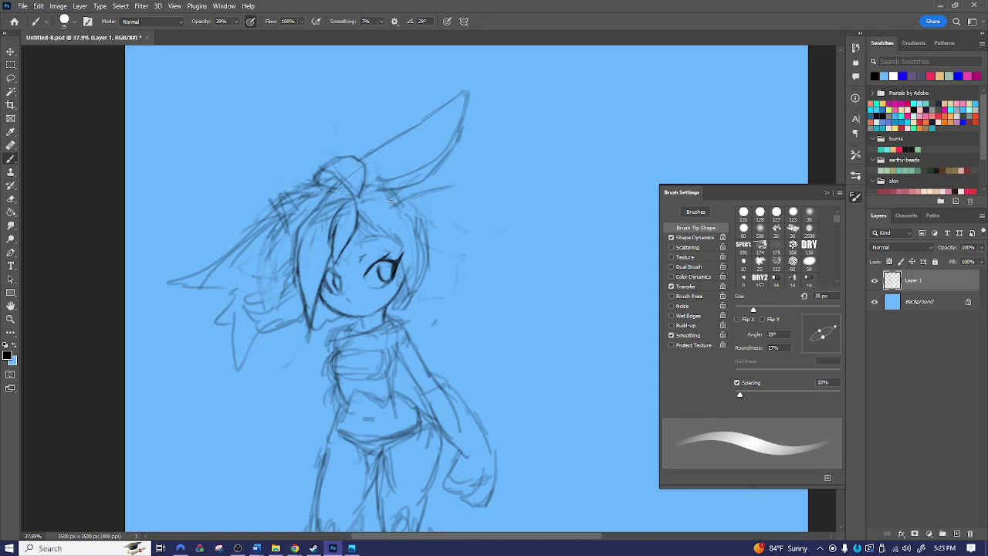
left_click_drag(423, 176, 532, 126)
mouse_move(390, 191)
left_mouse_down()
mouse_move(590, 133)
mouse_move(555, 172)
mouse_move(454, 225)
mouse_move(524, 204)
mouse_move(592, 136)
left_mouse_up()
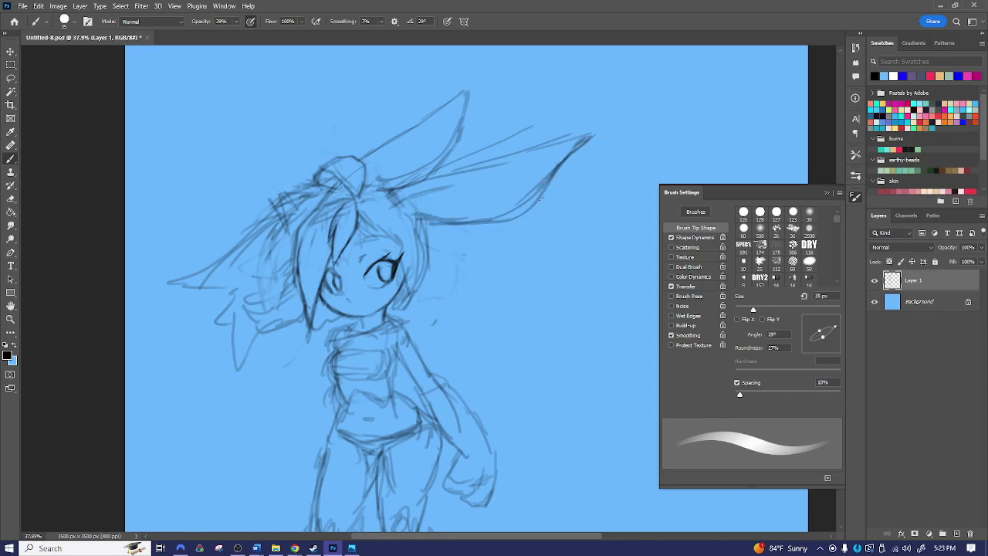
- Erase the upper ear and the stray lines above the lower ear with a 90 px eraser
key("e")
mouse_move(539, 196)
left_mouse_down()
mouse_move(560, 176)
mouse_move(499, 224)
left_mouse_up()
key("]")
key("]")
key("]")
key("bracketright")
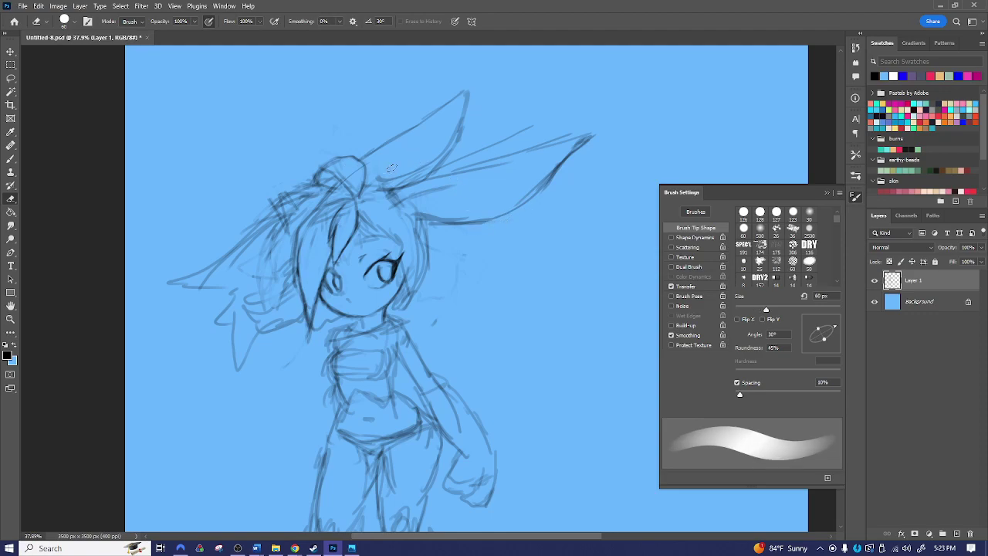
key("bracketright")
key("bracketright")
key("bracketright")
mouse_move(424, 119)
left_mouse_down()
mouse_move(458, 118)
mouse_move(424, 169)
left_mouse_up()
left_click_drag(531, 126, 389, 175)
left_click_drag(409, 131, 378, 149)
- Redraw the upper ear taller and more upright behind the hair tuft, and darken the lower ear's top edge and tip
key("b")
left_click_drag(310, 201, 335, 147)
left_click_drag(320, 181, 400, 94)
mouse_move(340, 150)
left_mouse_down()
mouse_move(390, 101)
mouse_move(443, 75)
mouse_move(388, 171)
mouse_move(412, 157)
mouse_move(378, 181)
mouse_move(405, 165)
mouse_move(403, 186)
mouse_move(386, 183)
mouse_move(407, 186)
mouse_move(394, 187)
mouse_move(578, 141)
left_mouse_up()
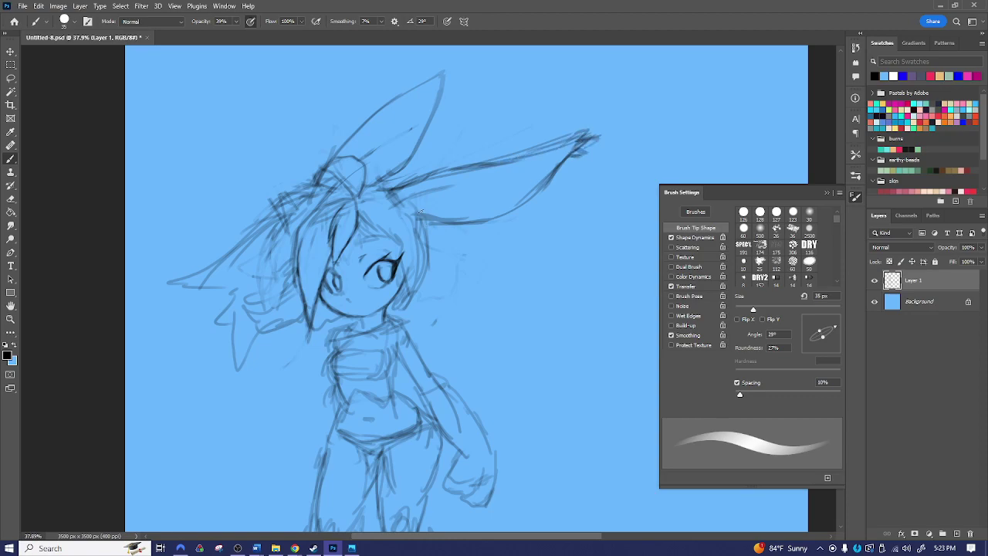
- Add an inner fold line along the lower ear's bottom edge and clean up where the ear joins the head
mouse_move(536, 185)
left_mouse_down()
mouse_move(404, 216)
mouse_move(444, 206)
mouse_move(396, 206)
mouse_move(490, 207)
mouse_move(554, 176)
left_mouse_up()
left_click_drag(545, 182, 475, 204)
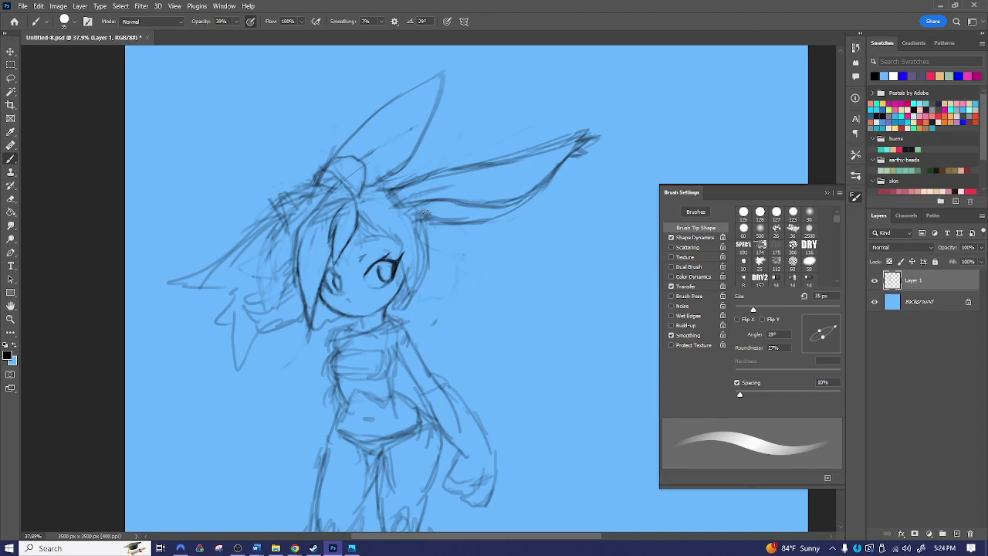
key("e")
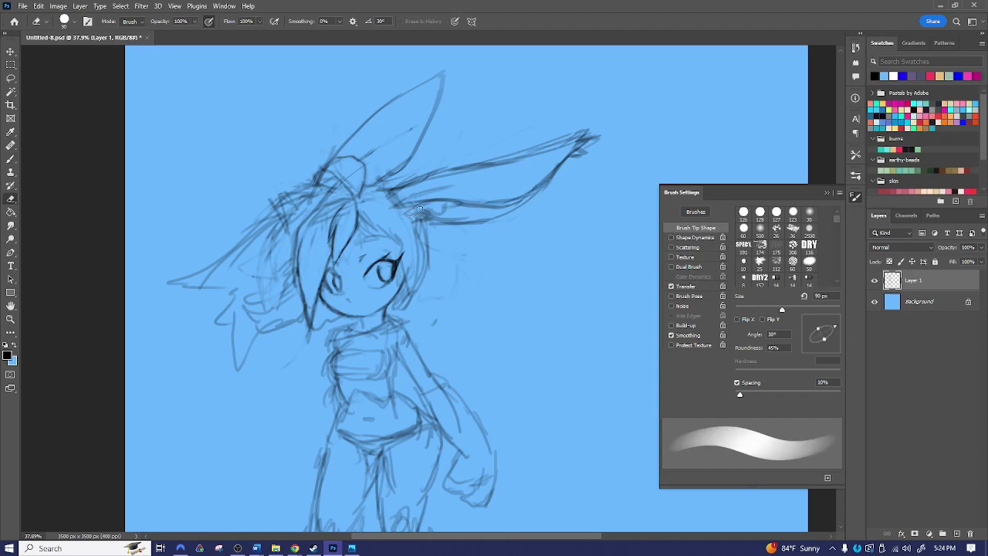
key("b")
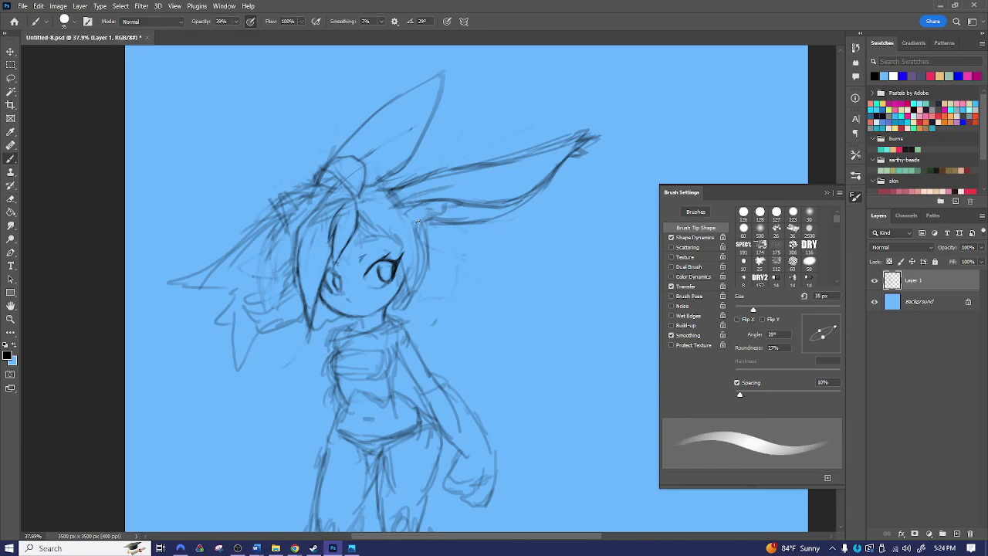
left_click_drag(412, 218, 428, 203)
key("e")
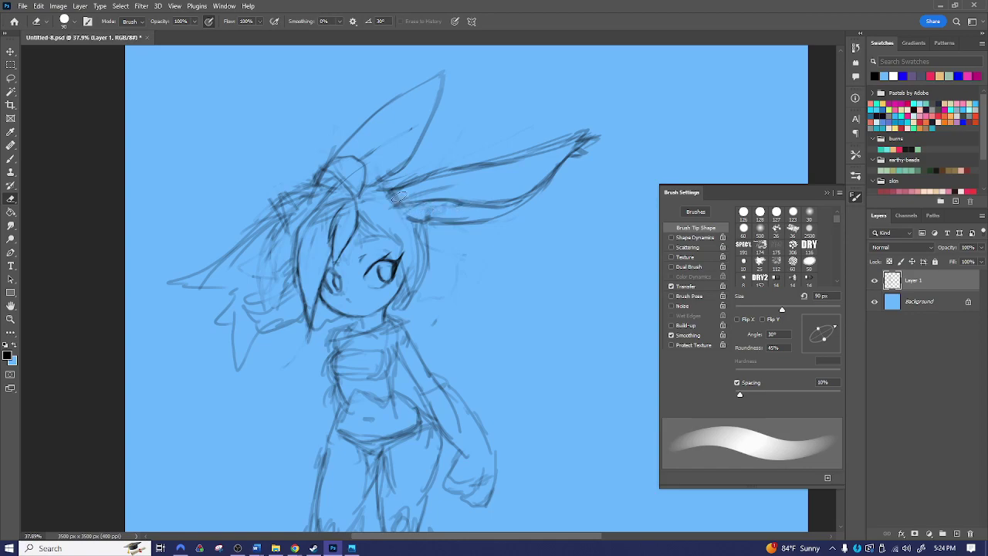
mouse_move(421, 199)
left_mouse_down()
mouse_move(465, 186)
mouse_move(440, 194)
left_mouse_up()
- Lasso the rounded hair tuft on top of the head and move it slightly left, away from the ears
mouse_move(536, 371)
left_mouse_down()
mouse_move(531, 271)
mouse_move(466, 269)
left_mouse_up()
key("z")
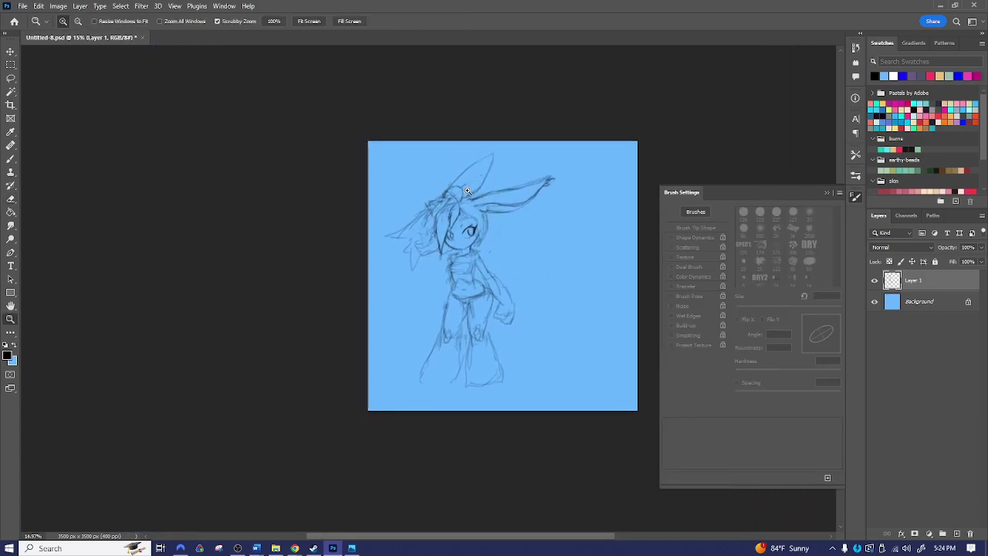
key("e")
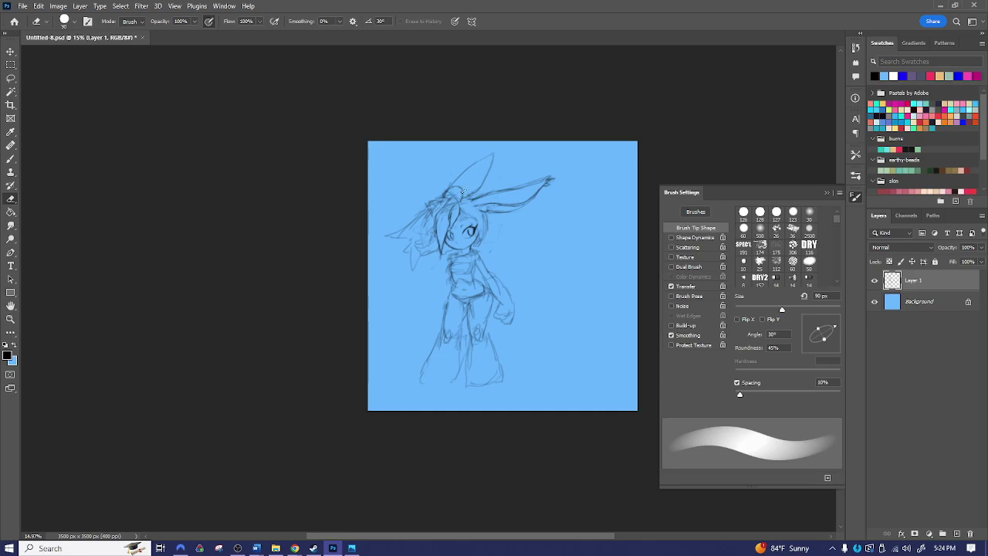
key("b")
key("z")
mouse_move(472, 212)
left_mouse_down()
mouse_move(515, 185)
mouse_move(506, 180)
left_mouse_up()
key("l")
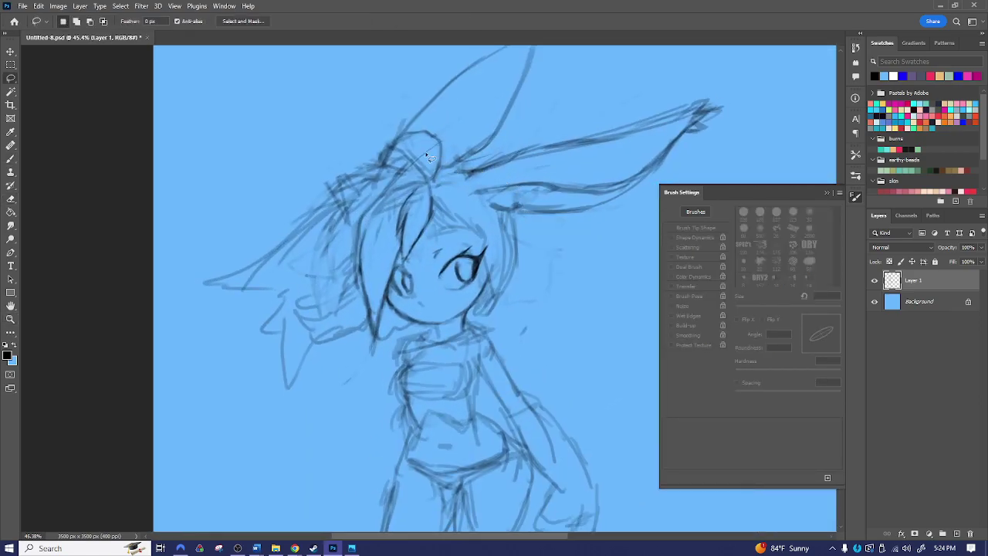
key("e")
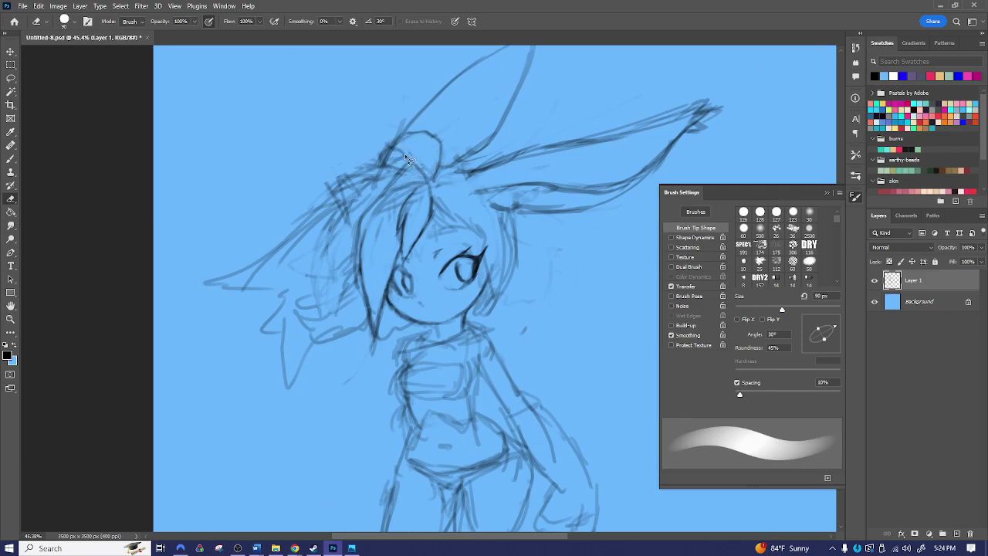
key("l")
mouse_move(379, 163)
left_mouse_down()
mouse_move(397, 154)
mouse_move(414, 168)
left_mouse_up()
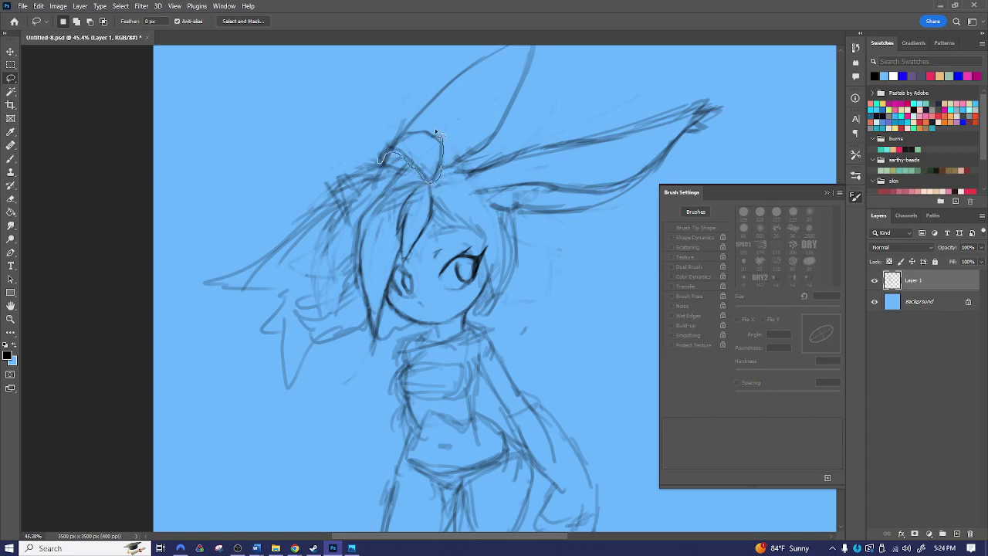
key("v")
left_click_drag(410, 149, 390, 146)
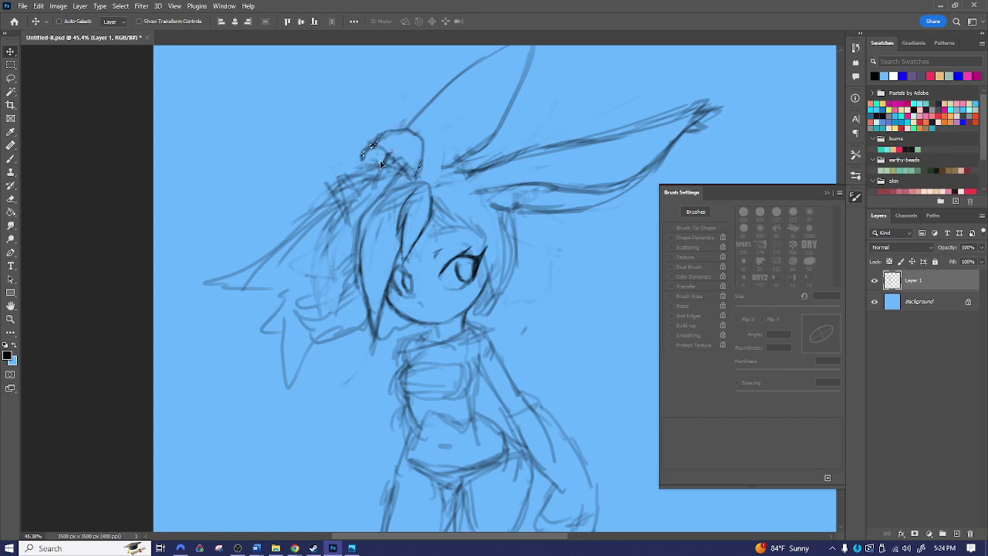
- Rotate the selected hair tuft about -11 degrees and deselect it
key("ctrl+t")
left_click_drag(354, 126, 420, 145)
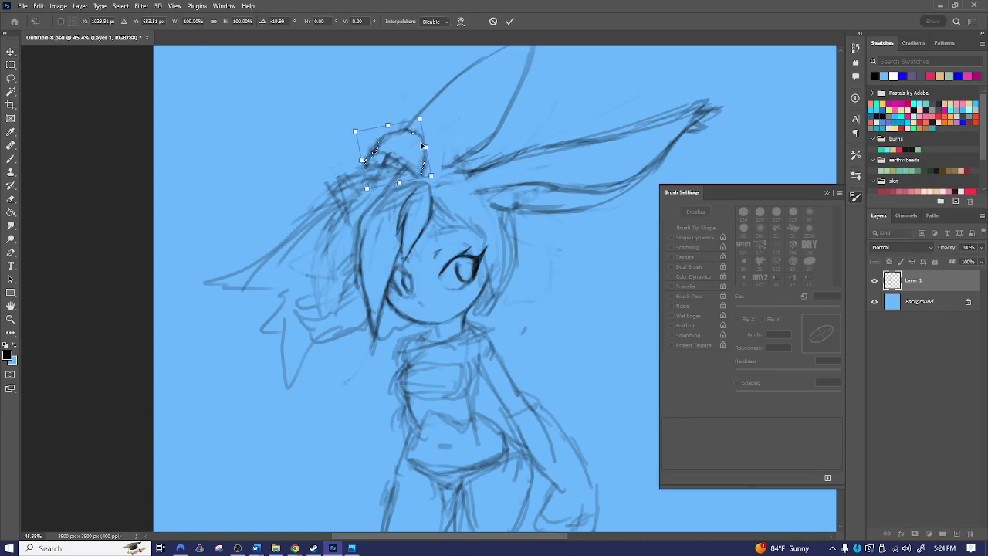
key("Return")
key("ctrl+d")
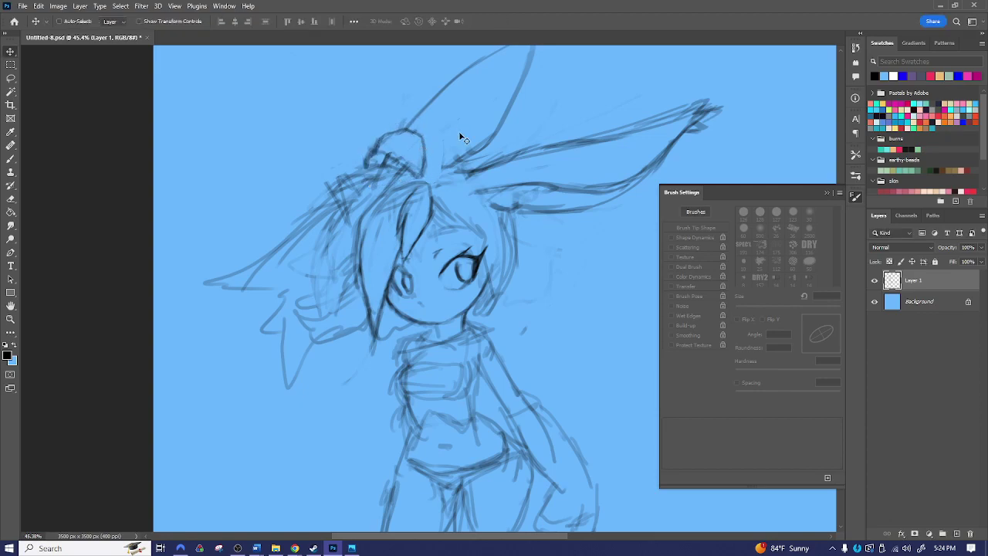
- Clean up the rough lines around the hair tuft's base and erase the stray sketch lines beside it
key("b")
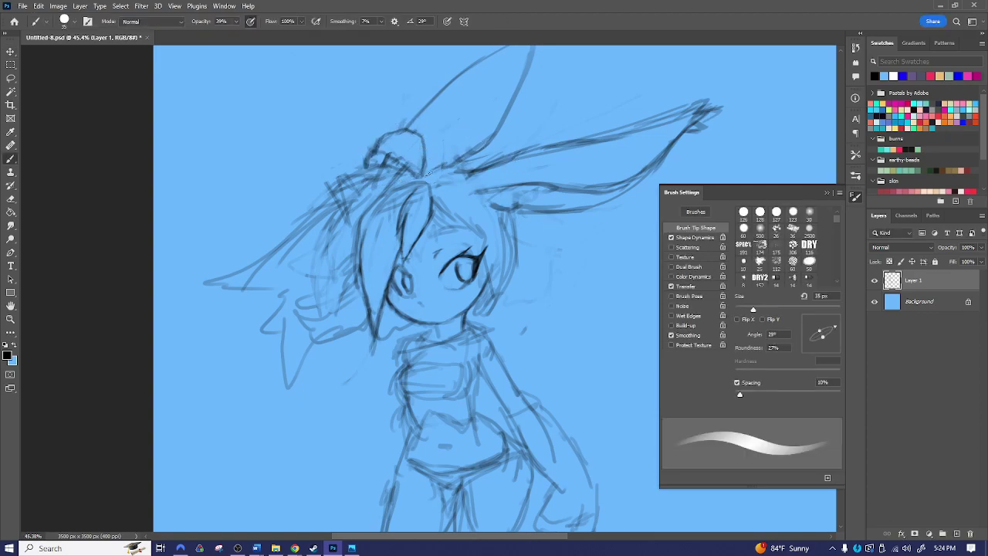
key("e")
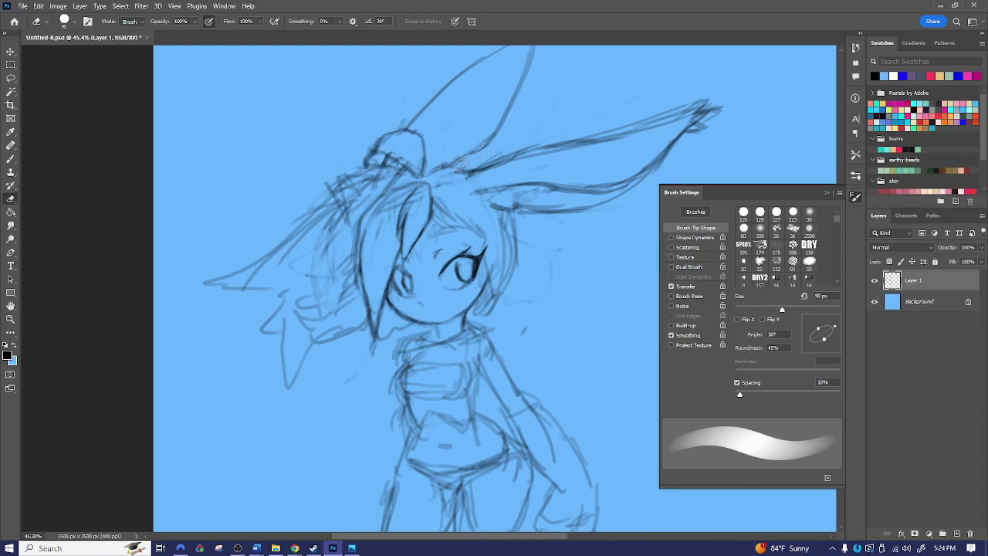
key("b")
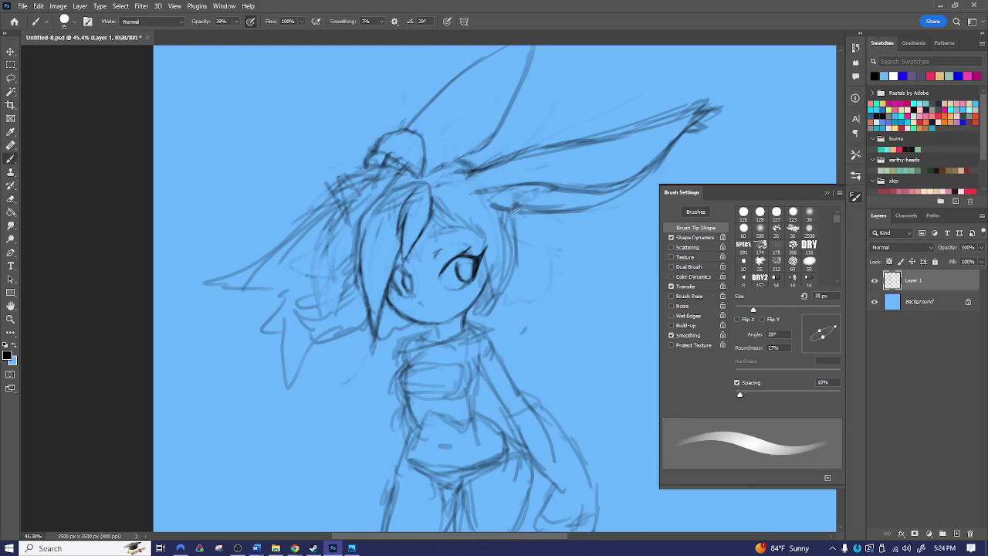
key("e")
mouse_move(371, 182)
left_mouse_down()
mouse_move(338, 191)
mouse_move(373, 165)
mouse_move(360, 162)
mouse_move(403, 142)
mouse_move(381, 153)
mouse_move(399, 162)
mouse_move(372, 158)
left_mouse_up()
key("b")
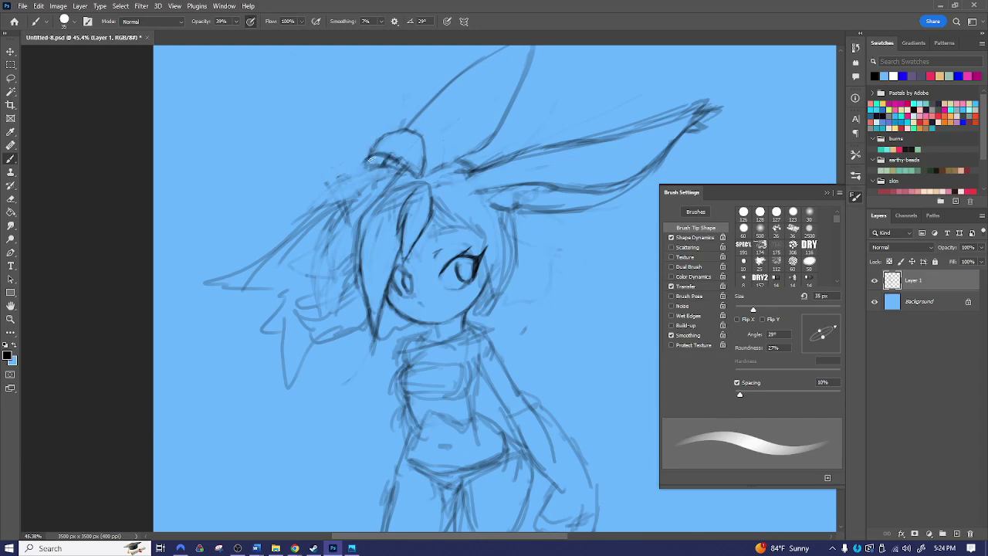
- Darken the long upper edge of the swept-back ponytail down to its tip and erase the jagged strands beneath it
key("e")
key("b")
left_click_drag(368, 179, 253, 266)
mouse_move(325, 205)
left_mouse_down()
mouse_move(260, 267)
mouse_move(214, 282)
mouse_move(279, 277)
mouse_move(340, 244)
left_mouse_up()
left_click_drag(312, 291, 321, 278)
key("e")
mouse_move(226, 286)
left_mouse_down()
mouse_move(258, 289)
mouse_move(339, 244)
mouse_move(313, 340)
mouse_move(271, 317)
mouse_move(283, 347)
left_mouse_up()
key("b")
- Sketch fringe strands from the parting across the forehead, set the brush angle to 89°, and darken the side hair near the ears
left_click_drag(502, 228, 477, 294)
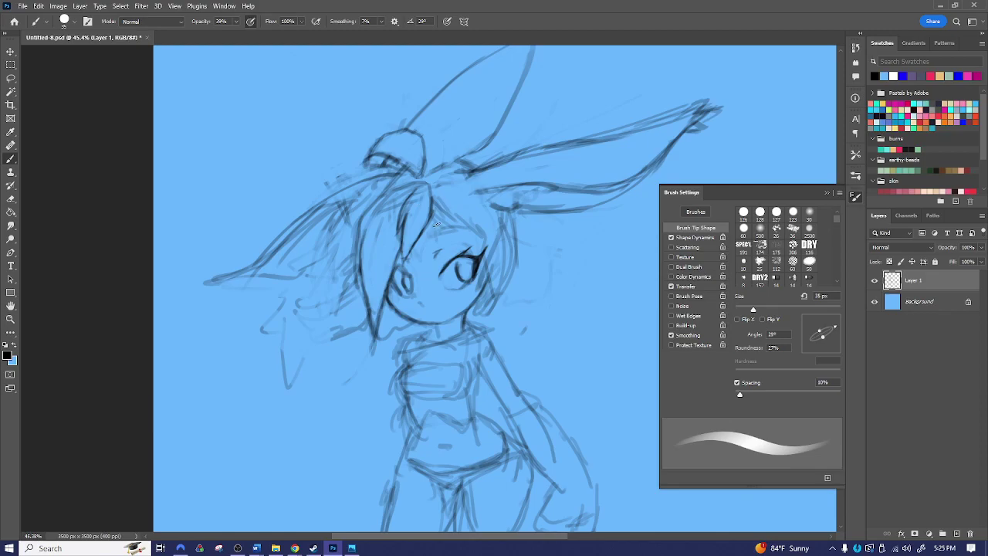
mouse_move(435, 179)
left_mouse_down()
mouse_move(466, 219)
mouse_move(461, 193)
mouse_move(454, 238)
left_mouse_up()
mouse_move(411, 182)
left_mouse_down()
mouse_move(448, 183)
mouse_move(491, 206)
mouse_move(491, 252)
mouse_move(498, 246)
mouse_move(485, 291)
left_mouse_up()
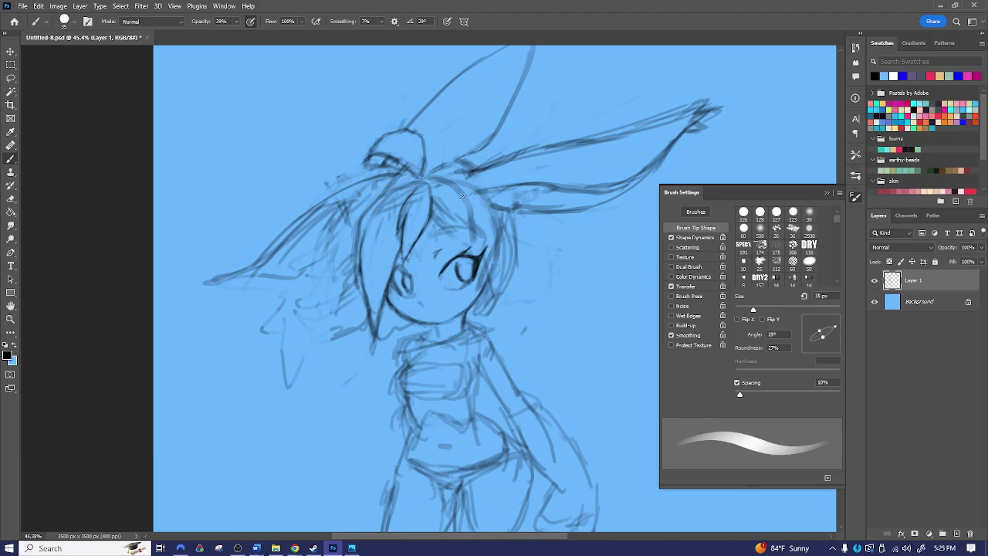
left_click_drag(832, 317, 820, 319)
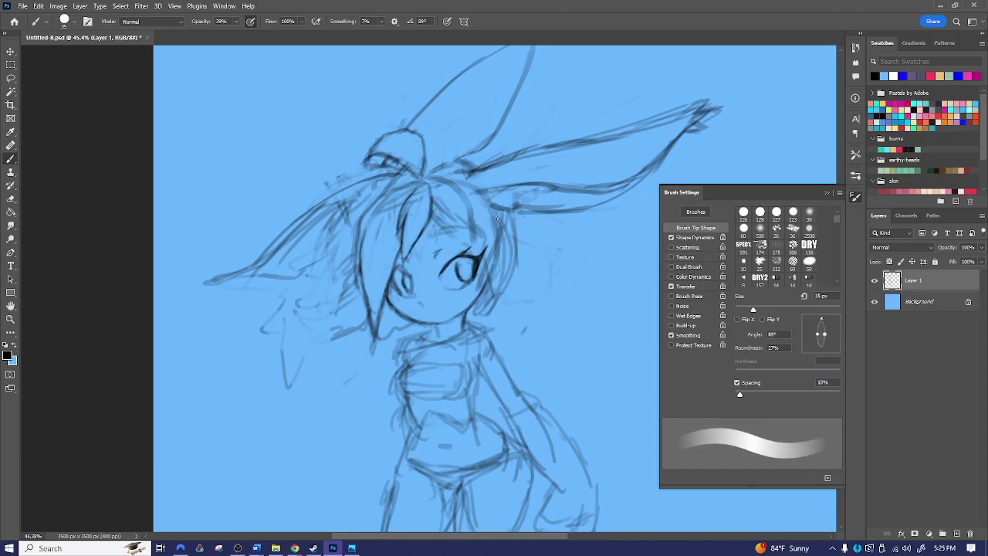
mouse_move(437, 199)
left_mouse_down()
mouse_move(456, 233)
mouse_move(441, 212)
mouse_move(445, 252)
mouse_move(465, 213)
mouse_move(439, 187)
mouse_move(454, 246)
mouse_move(464, 223)
mouse_move(485, 227)
mouse_move(465, 220)
mouse_move(468, 303)
left_mouse_up()
left_click_drag(501, 228, 488, 282)
mouse_move(494, 204)
left_mouse_down()
mouse_move(491, 281)
mouse_move(494, 247)
mouse_move(454, 193)
mouse_move(451, 202)
mouse_move(462, 182)
left_mouse_up()
- Clean up the lines where the ponytail meets the head beneath the hair tuft
key("e")
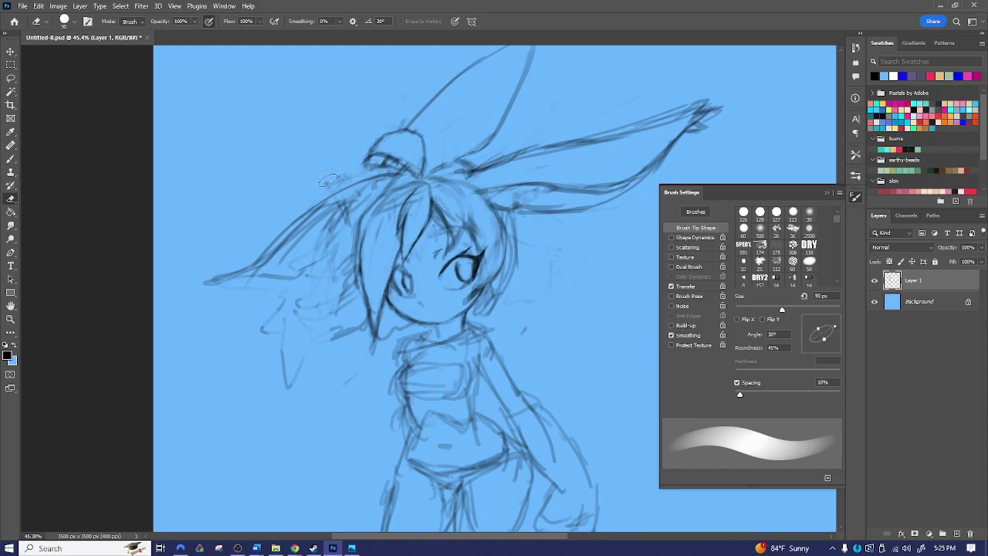
mouse_move(365, 172)
left_mouse_down()
mouse_move(403, 166)
mouse_move(374, 183)
left_mouse_up()
key("b")
key("e")
key("b")
- Erase the whole swept-back ponytail and the leftover strands beside the face
key("z")
left_click_drag(549, 325, 490, 325)
left_click_drag(537, 286, 500, 188)
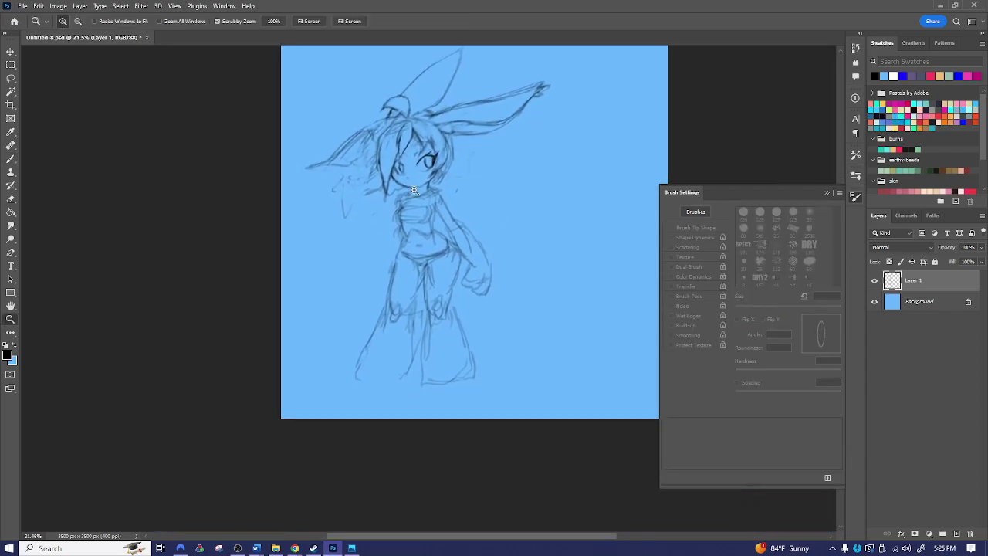
key("e")
mouse_move(357, 142)
left_mouse_down()
mouse_move(316, 153)
mouse_move(359, 136)
mouse_move(336, 210)
left_mouse_up()
left_click_drag(361, 133, 365, 146)
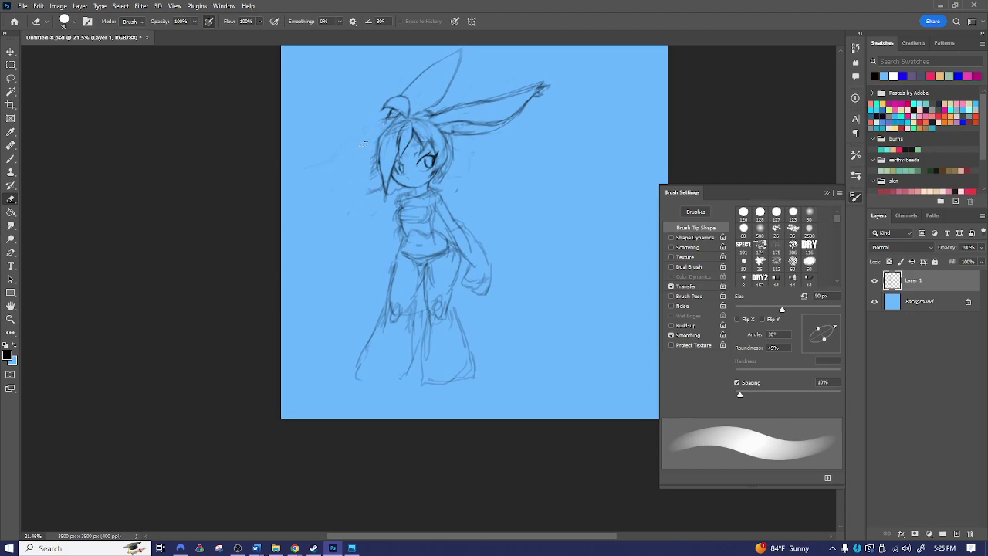
key("bracketright")
key("bracketright")
left_click_drag(373, 163, 369, 185)
key("bracketleft")
key("bracketleft")
key("bracketleft")
- Sketch the missing arm hanging beside the torso, widening to a loose sleeve-like hand at thigh height
key("b")
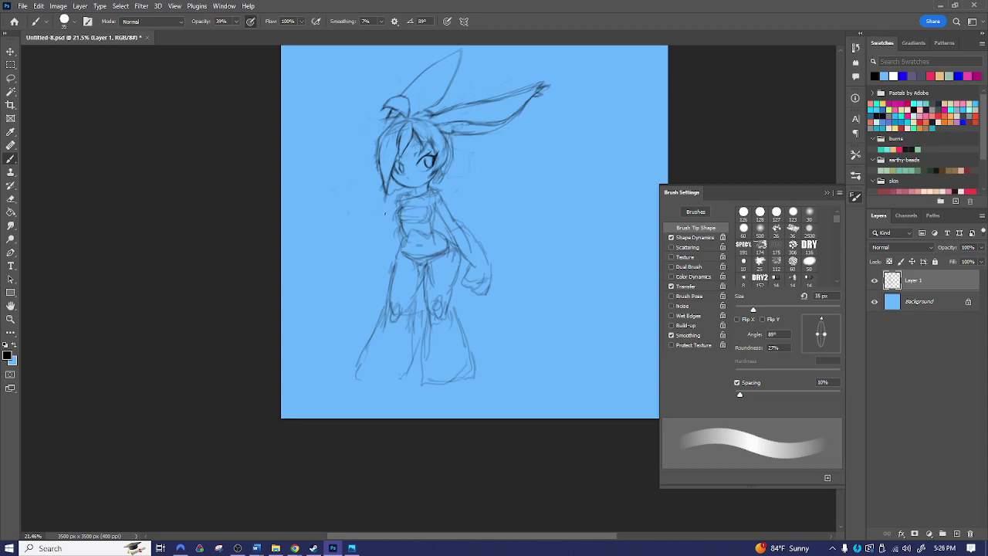
left_click_drag(380, 224, 379, 248)
mouse_move(393, 215)
left_mouse_down()
mouse_move(399, 227)
mouse_move(400, 210)
mouse_move(376, 234)
mouse_move(385, 248)
mouse_move(355, 277)
mouse_move(375, 289)
left_mouse_up()
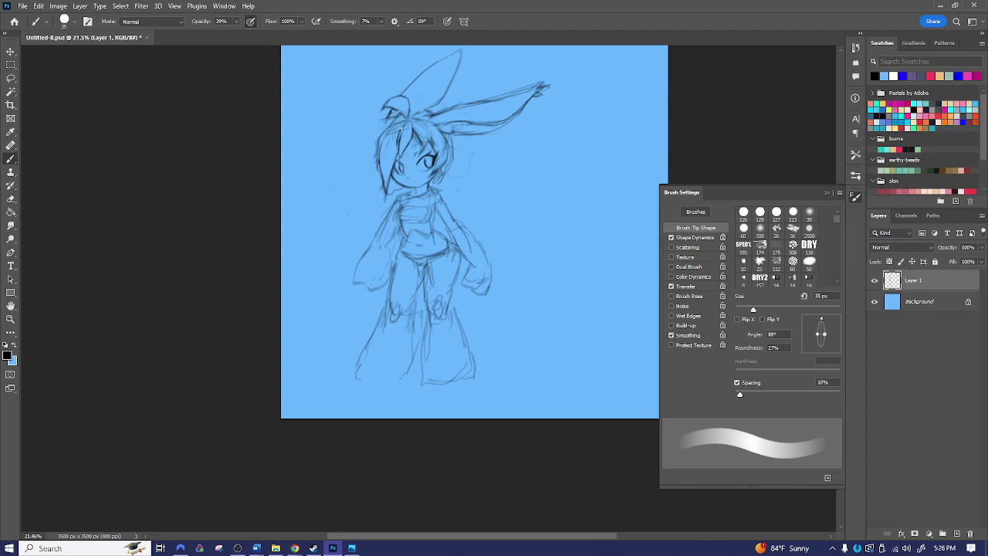
- Sketch loose chin-length hair on both sides of the head, curving out from the crown and back in at the shoulders
mouse_move(385, 116)
left_mouse_down()
mouse_move(344, 179)
mouse_move(375, 136)
mouse_move(364, 141)
mouse_move(365, 180)
left_mouse_up()
mouse_move(390, 121)
left_mouse_down()
mouse_move(369, 157)
mouse_move(372, 181)
left_mouse_up()
left_click_drag(380, 136, 367, 163)
mouse_move(375, 144)
left_mouse_down()
mouse_move(362, 187)
mouse_move(366, 177)
mouse_move(377, 201)
mouse_move(372, 159)
mouse_move(366, 196)
mouse_move(399, 202)
left_mouse_up()
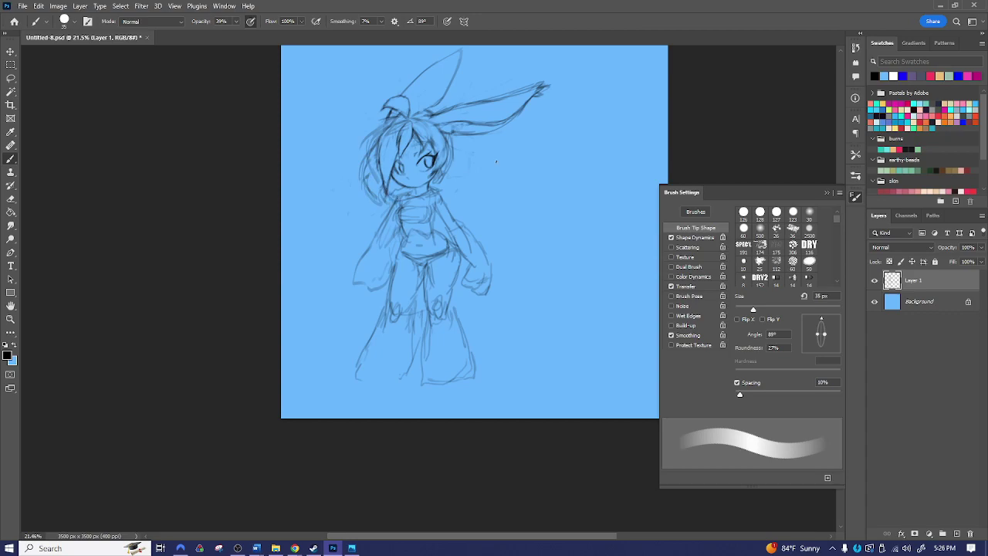
mouse_move(446, 139)
left_mouse_down()
mouse_move(480, 167)
mouse_move(485, 194)
left_mouse_up()
mouse_move(466, 177)
left_mouse_down()
mouse_move(474, 194)
mouse_move(453, 207)
left_mouse_up()
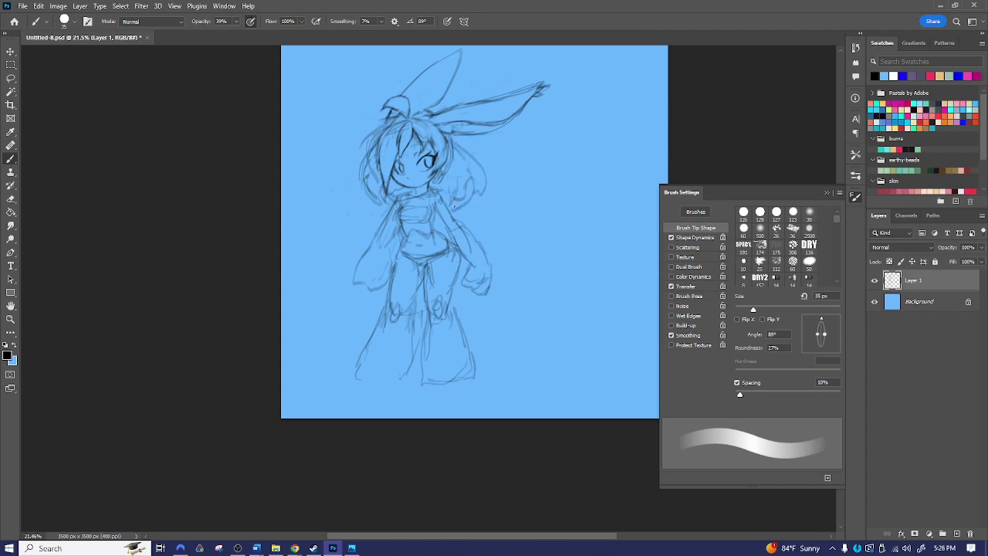
- Fade the new side hair with the eraser and redraw it as a rounder, fuller bob around the head
key("e")
mouse_move(445, 143)
left_mouse_down()
mouse_move(457, 164)
mouse_move(459, 149)
mouse_move(476, 160)
mouse_move(463, 198)
left_mouse_up()
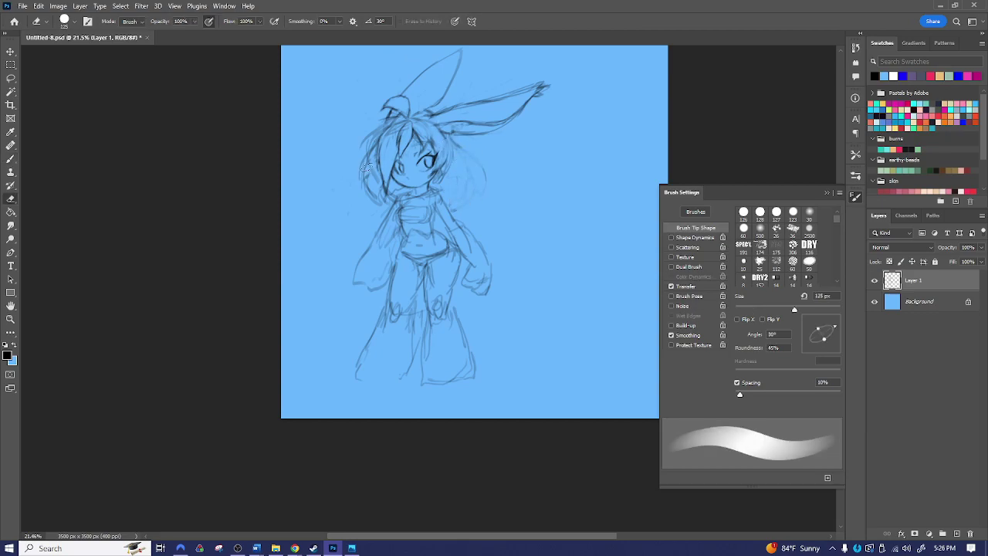
mouse_move(370, 189)
left_mouse_down()
mouse_move(380, 201)
mouse_move(379, 186)
left_mouse_up()
mouse_move(372, 150)
left_mouse_down()
mouse_move(362, 165)
mouse_move(388, 130)
mouse_move(364, 162)
mouse_move(383, 188)
mouse_move(457, 190)
mouse_move(463, 165)
mouse_move(448, 133)
mouse_move(463, 182)
mouse_move(445, 190)
mouse_move(466, 176)
mouse_move(470, 154)
left_mouse_up()
key("b")
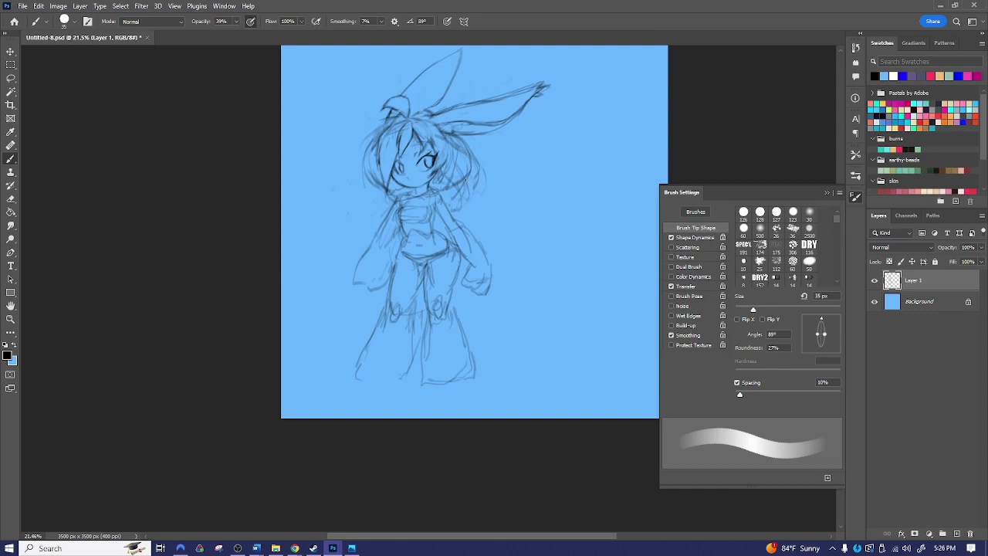
- Sketch a chunky shoe with an ankle band and dark rounded sole inside the flared lower leg below the hair-covered eye
key("e")
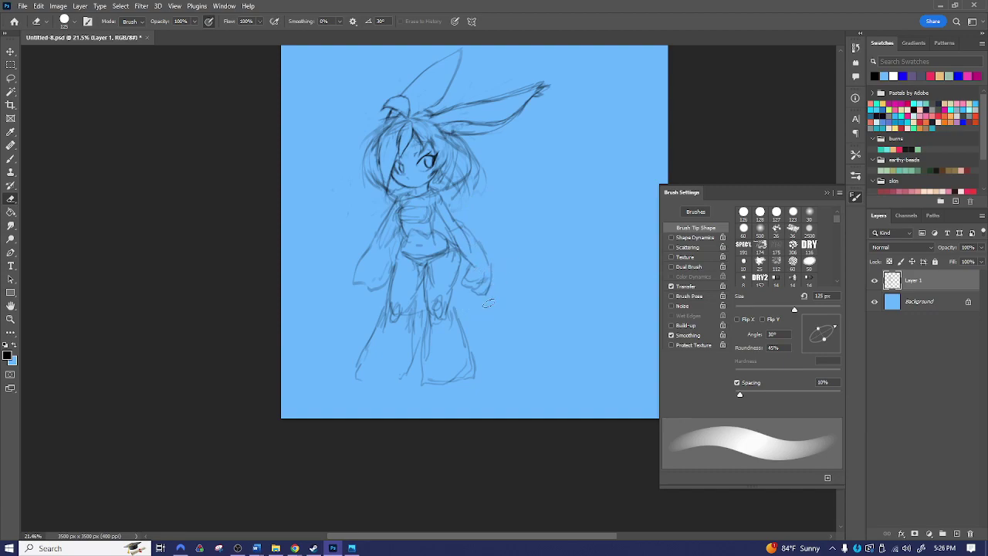
key("b")
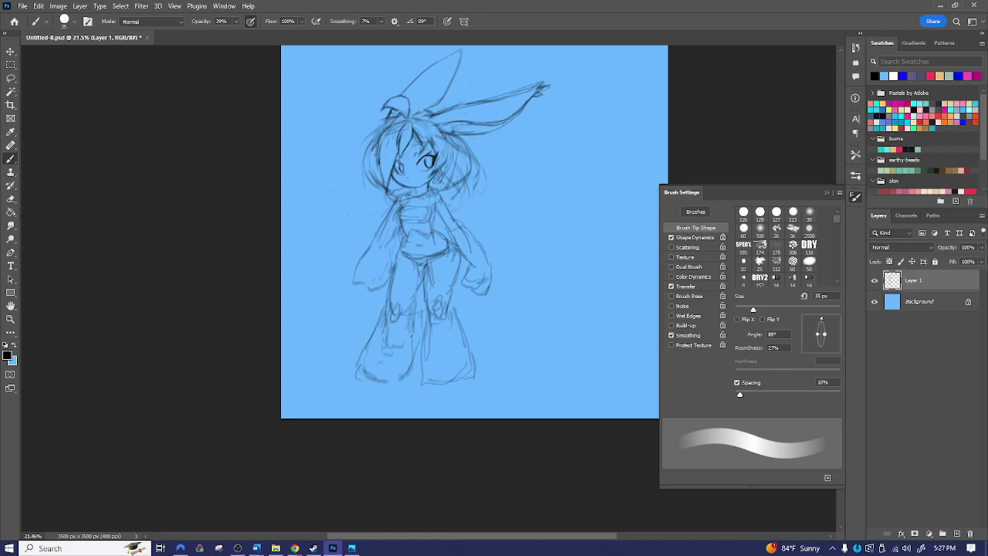
mouse_move(398, 347)
left_mouse_down()
mouse_move(381, 340)
mouse_move(396, 338)
left_mouse_up()
left_click_drag(389, 379, 367, 371)
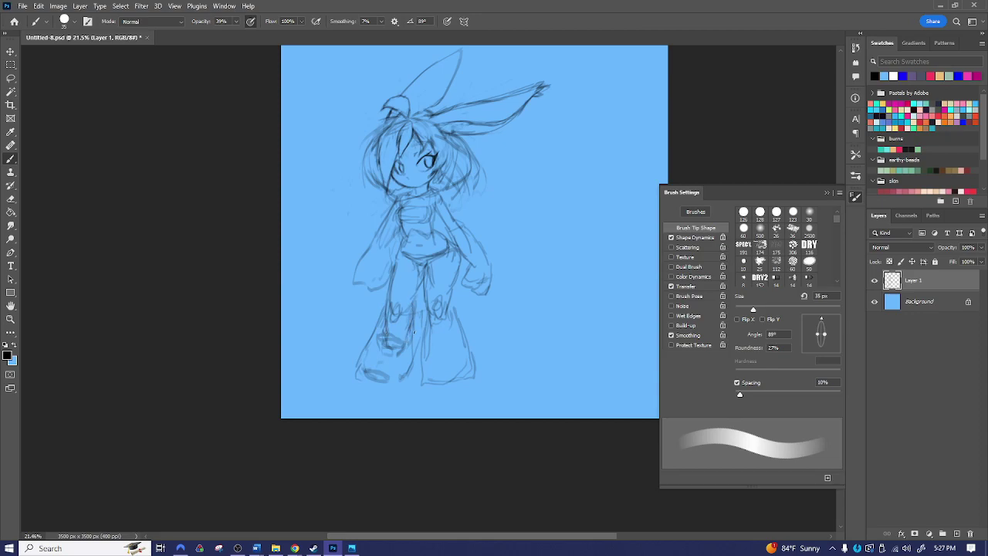
left_click_drag(412, 326, 410, 355)
mouse_move(406, 378)
left_mouse_down()
mouse_move(364, 372)
mouse_move(386, 375)
mouse_move(377, 347)
mouse_move(375, 364)
mouse_move(401, 353)
left_mouse_up()
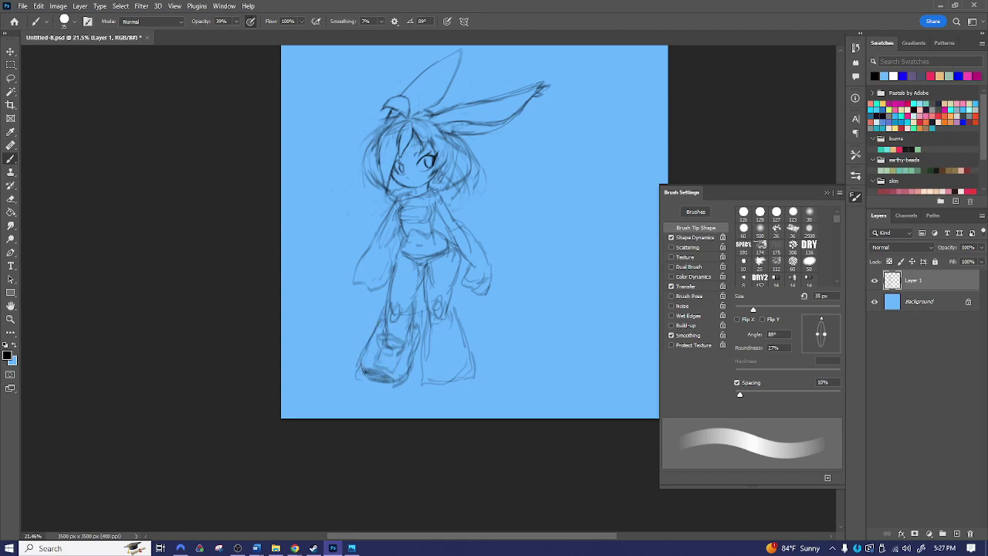
mouse_move(364, 361)
left_mouse_down()
mouse_move(397, 352)
mouse_move(396, 382)
mouse_move(400, 355)
left_mouse_up()
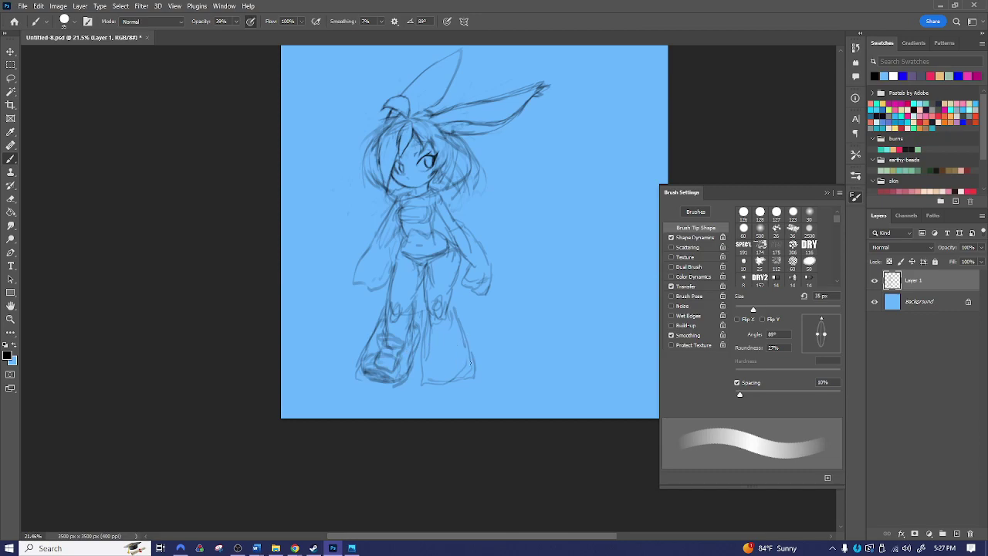
- Zoom in on the torso and set the brush to 9 px with a 49° angle and 55% roundness
key("e")
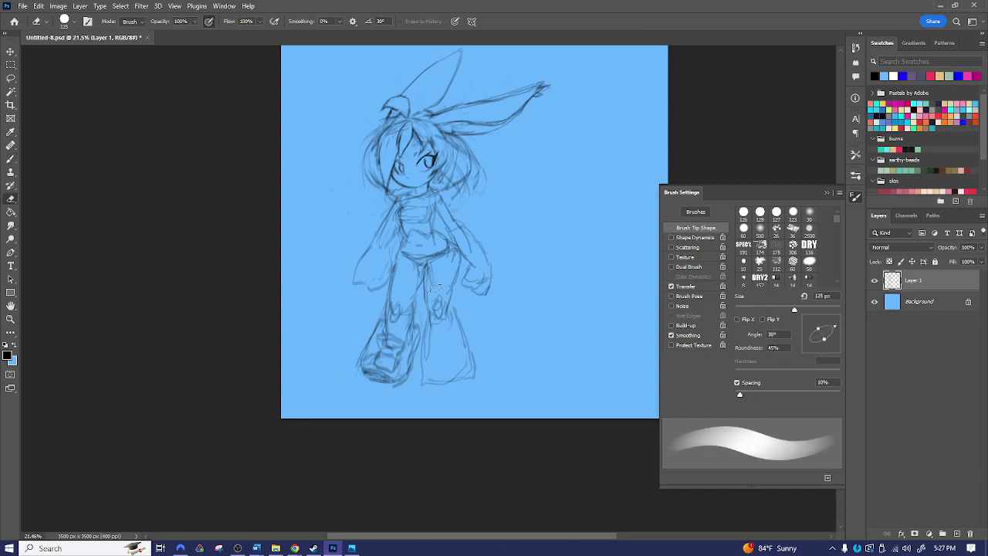
key("z")
left_click_drag(466, 260, 482, 205)
left_click_drag(404, 203, 461, 285)
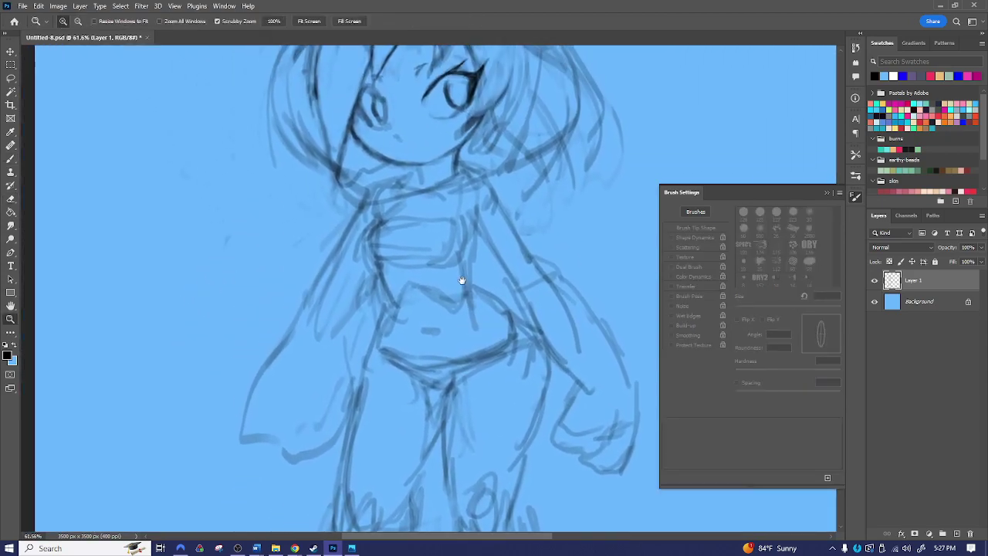
key("b")
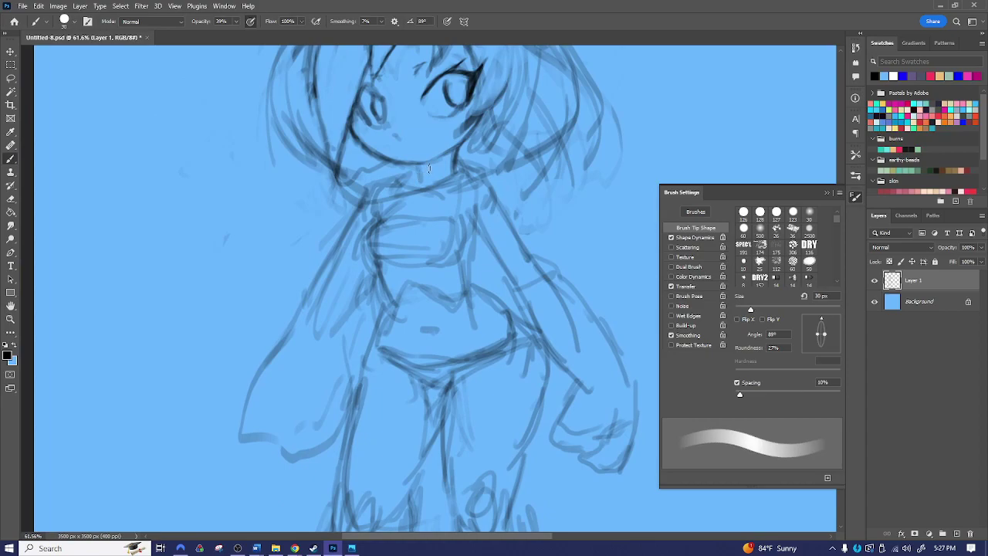
left_click_drag(824, 333, 820, 326)
left_click(831, 323)
key("[")
key("[")
key("[")
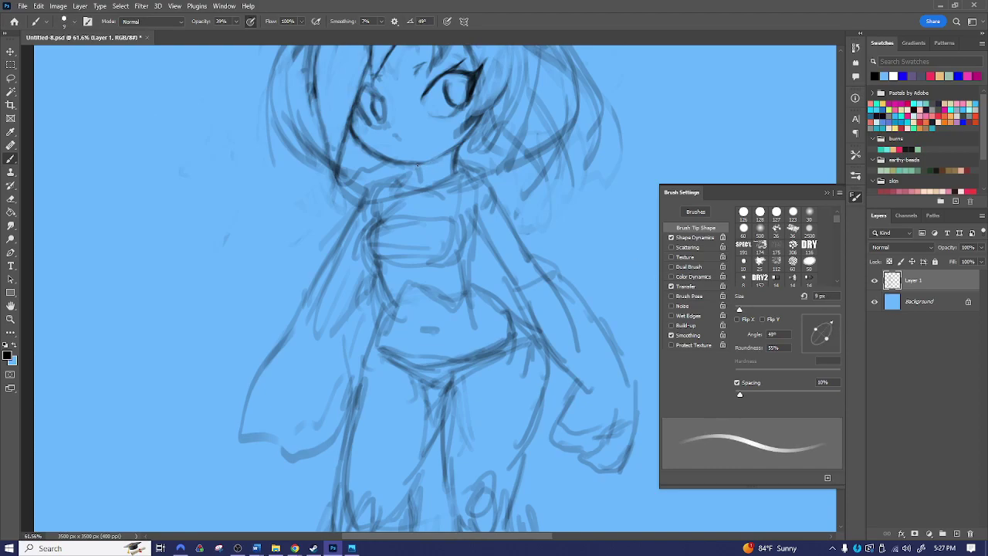
- Draw the short neck line under the chin, enlarge the brush to 15 px, and darken the torso contour below the hair-covered eye
left_click_drag(416, 165, 421, 184)
key("bracketright")
key("bracketright")
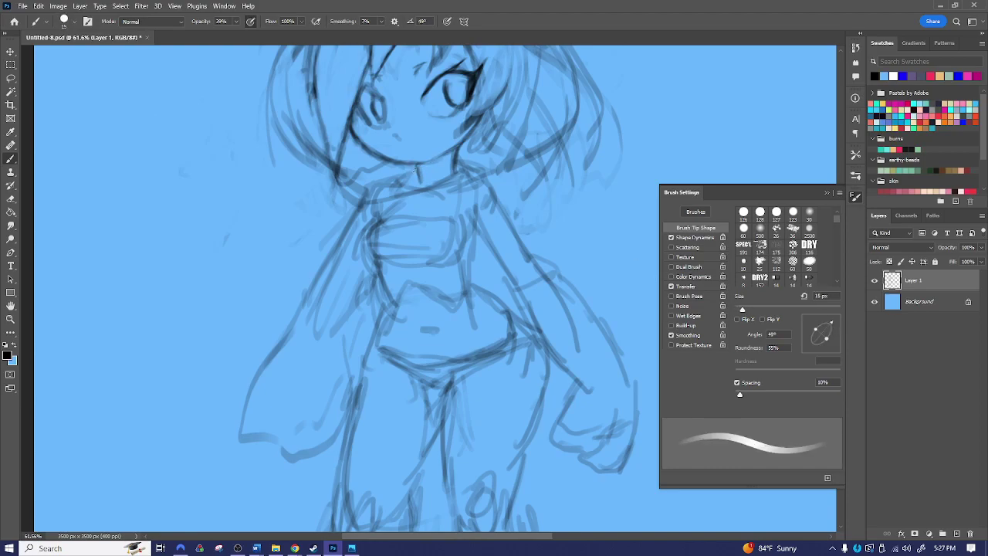
mouse_move(391, 205)
left_mouse_down()
mouse_move(368, 239)
mouse_move(391, 291)
mouse_move(372, 359)
left_mouse_up()
- Lighten the rough waist lines with a smaller eraser and redraw the torso's opposite contour from armpit through waist to hip
key("e")
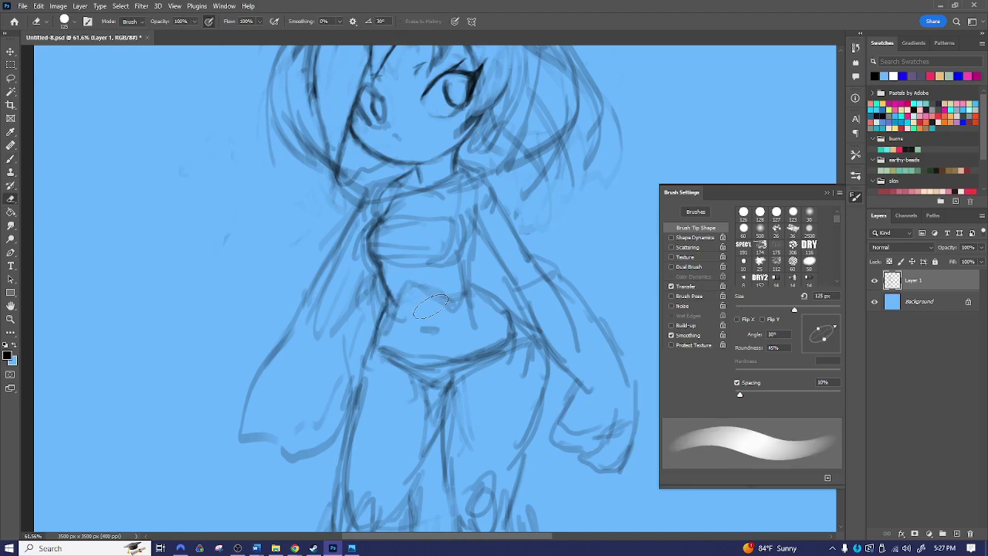
key("bracketleft")
key("bracketleft")
key("bracketleft")
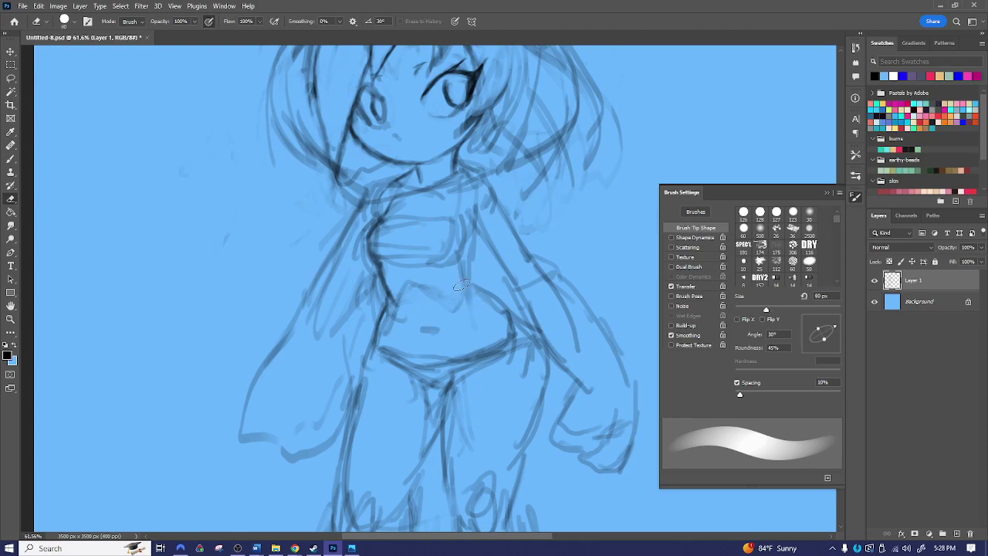
key("b")
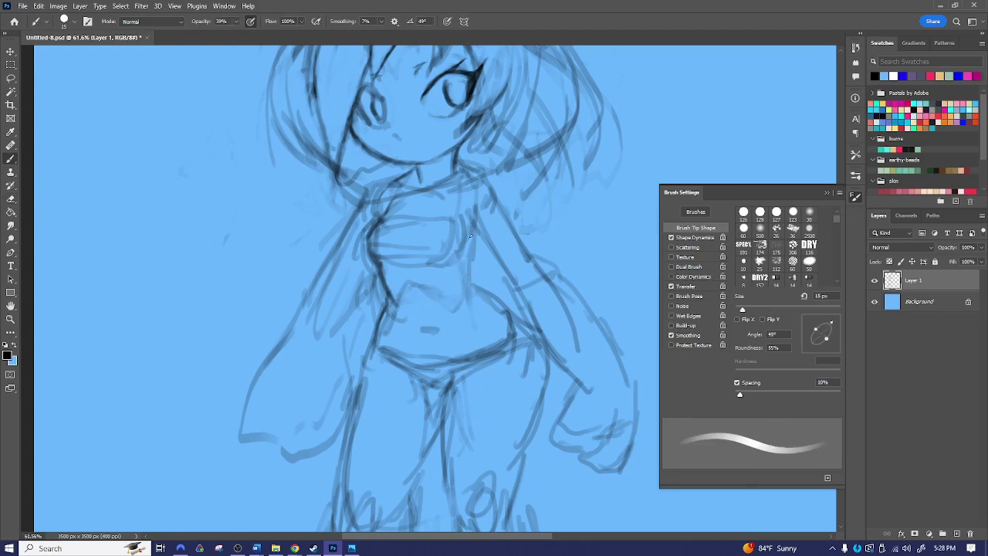
mouse_move(465, 207)
left_mouse_down()
mouse_move(479, 227)
mouse_move(471, 291)
mouse_move(533, 329)
mouse_move(545, 389)
left_mouse_up()
left_click_drag(562, 288, 532, 309)
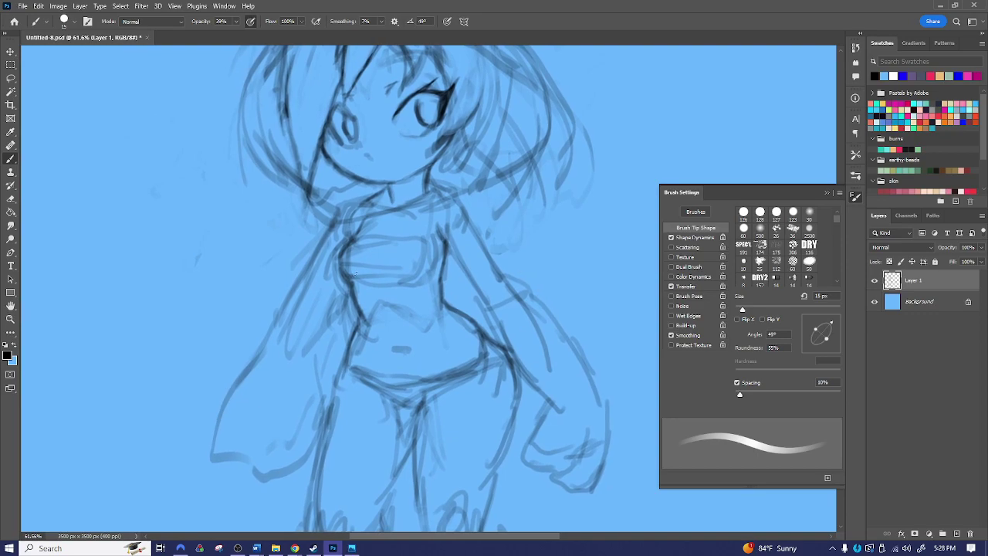
- Erase the hanging arm below the hair-covered eye and sketch a raised hand with curled fingers beside the shoulder
key("e")
mouse_move(248, 367)
left_mouse_down()
mouse_move(211, 443)
mouse_move(223, 470)
mouse_move(281, 453)
mouse_move(308, 420)
mouse_move(299, 465)
mouse_move(308, 328)
mouse_move(332, 328)
mouse_move(339, 311)
mouse_move(321, 312)
mouse_move(324, 270)
mouse_move(302, 280)
mouse_move(290, 325)
mouse_move(322, 280)
mouse_move(327, 302)
mouse_move(315, 262)
mouse_move(328, 232)
left_mouse_up()
key("b")
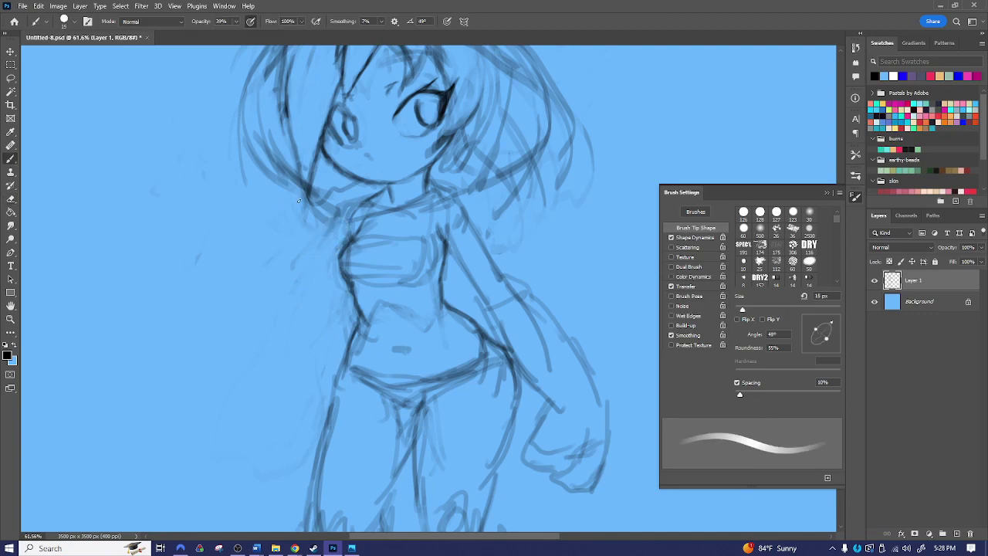
left_click_drag(240, 210, 292, 187)
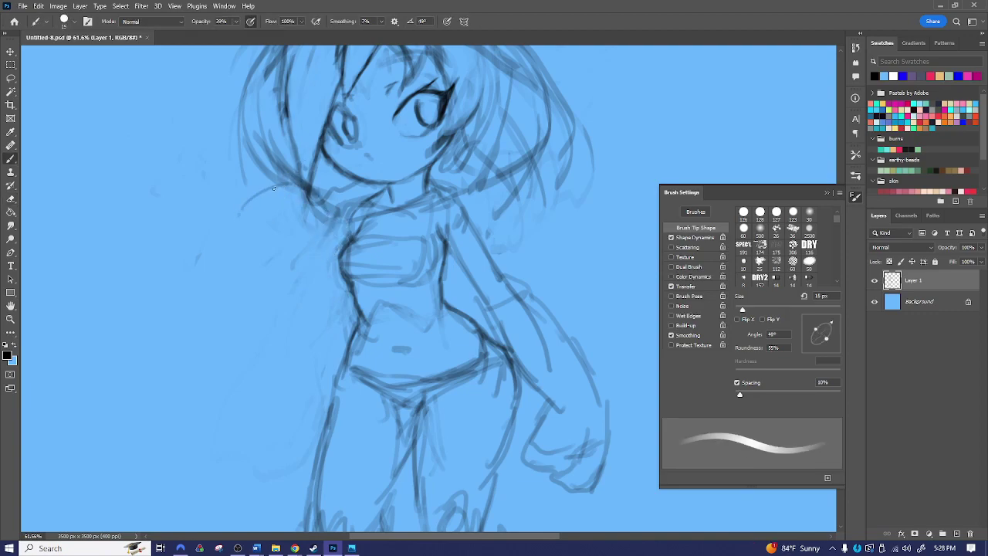
mouse_move(281, 194)
left_mouse_down()
mouse_move(289, 208)
mouse_move(294, 179)
left_mouse_up()
mouse_move(313, 196)
left_mouse_down()
mouse_move(322, 220)
mouse_move(303, 228)
mouse_move(282, 200)
mouse_move(304, 224)
mouse_move(298, 234)
mouse_move(325, 205)
mouse_move(307, 187)
mouse_move(283, 204)
mouse_move(325, 214)
mouse_move(247, 212)
mouse_move(278, 238)
left_mouse_up()
mouse_move(253, 205)
left_mouse_down()
mouse_move(263, 233)
mouse_move(295, 231)
mouse_move(268, 200)
mouse_move(241, 245)
left_mouse_up()
mouse_move(249, 239)
left_mouse_down()
mouse_move(274, 239)
mouse_move(264, 251)
mouse_move(229, 230)
mouse_move(224, 247)
mouse_move(238, 264)
mouse_move(255, 252)
mouse_move(230, 237)
left_mouse_up()
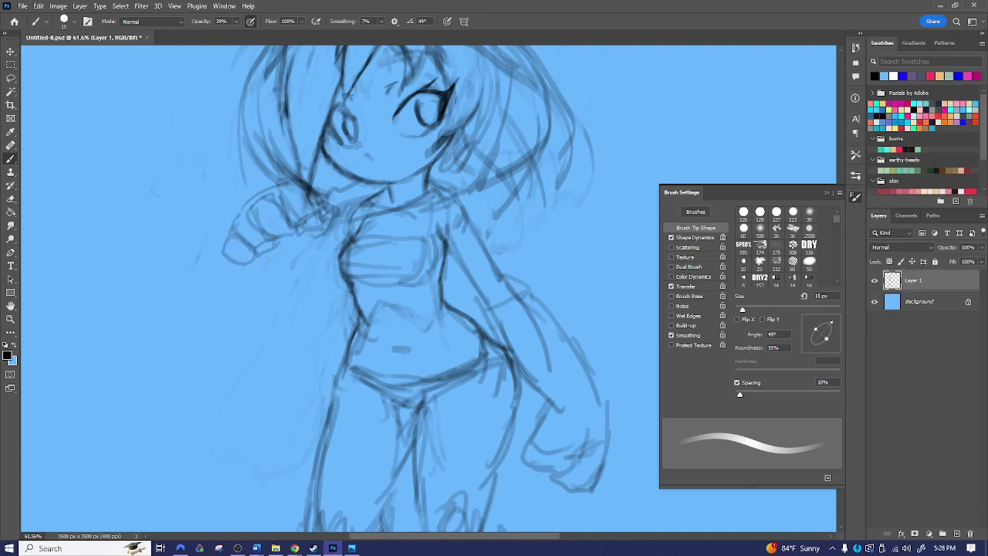
- Sketch the bent forearm and elbow beneath the raised hand, connecting it to the torso, and review the whole figure
mouse_move(307, 233)
left_mouse_down()
mouse_move(331, 227)
mouse_move(337, 246)
mouse_move(311, 253)
mouse_move(304, 234)
mouse_move(286, 254)
mouse_move(310, 258)
mouse_move(306, 250)
mouse_move(331, 235)
mouse_move(292, 325)
mouse_move(320, 309)
left_mouse_up()
mouse_move(270, 258)
left_mouse_down()
mouse_move(295, 285)
mouse_move(302, 315)
left_mouse_up()
left_click_drag(270, 262, 284, 316)
left_click_drag(281, 241, 283, 291)
mouse_move(275, 259)
left_mouse_down()
mouse_move(301, 338)
mouse_move(329, 320)
mouse_move(320, 340)
mouse_move(349, 283)
mouse_move(321, 313)
mouse_move(328, 277)
mouse_move(311, 262)
mouse_move(315, 286)
left_mouse_up()
mouse_move(258, 262)
left_mouse_down()
mouse_move(267, 294)
mouse_move(275, 267)
left_mouse_up()
key("z")
left_click_drag(496, 256, 479, 264)
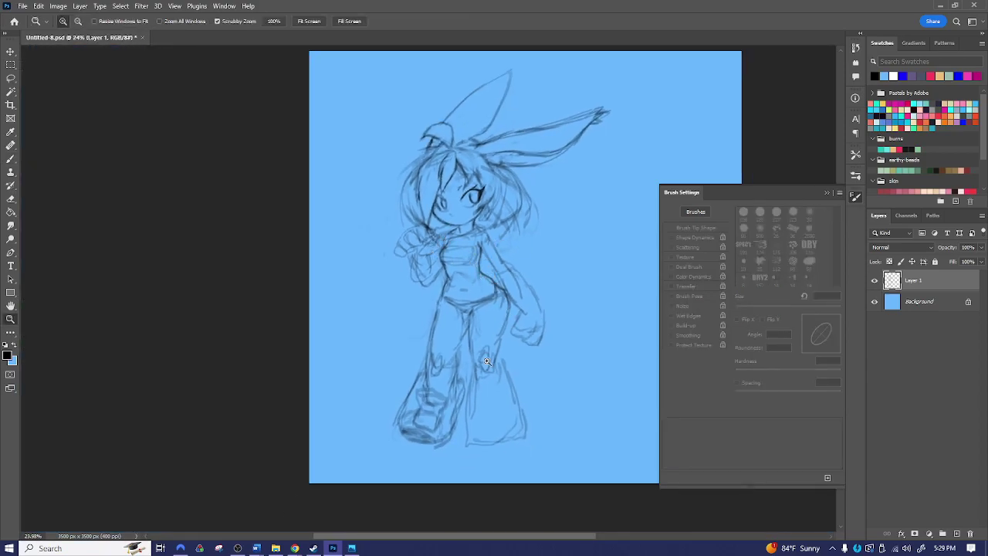
left_click_drag(536, 346, 478, 356)
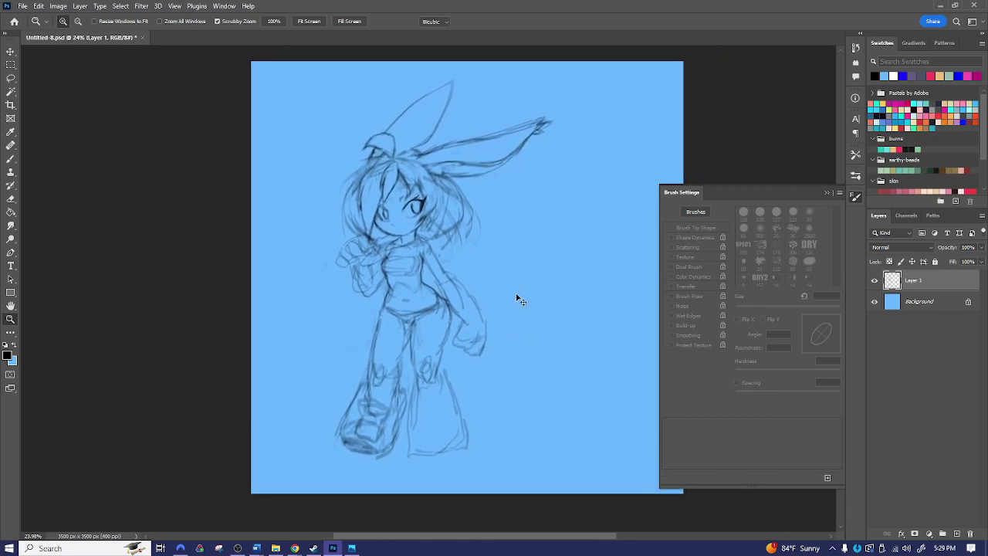
- Scale the whole sketch to about 85% and reposition it in the upper part of the canvas
key("ctrl+t")
left_click_drag(275, 73, 323, 129)
left_click_drag(437, 213, 418, 155)
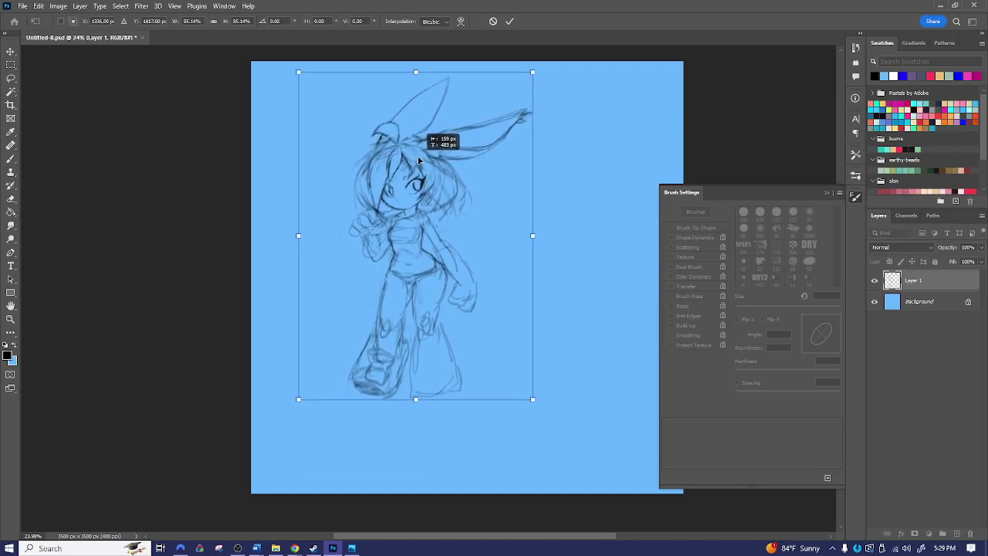
key("Return")
- Erase the raised hand and bent forearm beside the hair-covered side of the torso with a 100 px eraser
key("z")
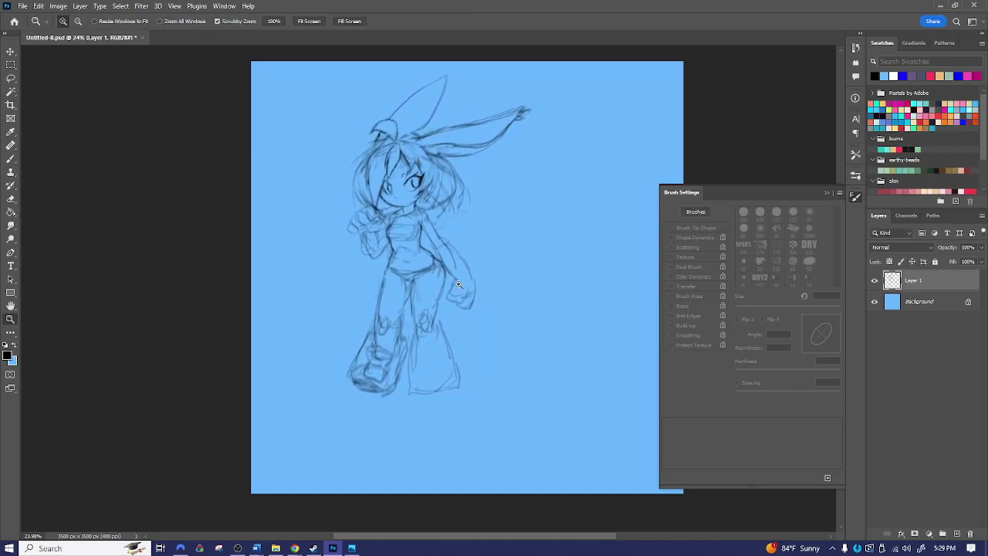
left_click_drag(376, 244, 417, 244)
key("b")
mouse_move(297, 169)
left_mouse_down()
mouse_move(332, 129)
mouse_move(389, 154)
mouse_move(336, 255)
mouse_move(365, 257)
left_mouse_up()
mouse_move(382, 272)
left_mouse_down()
mouse_move(398, 247)
mouse_move(389, 239)
left_mouse_up()
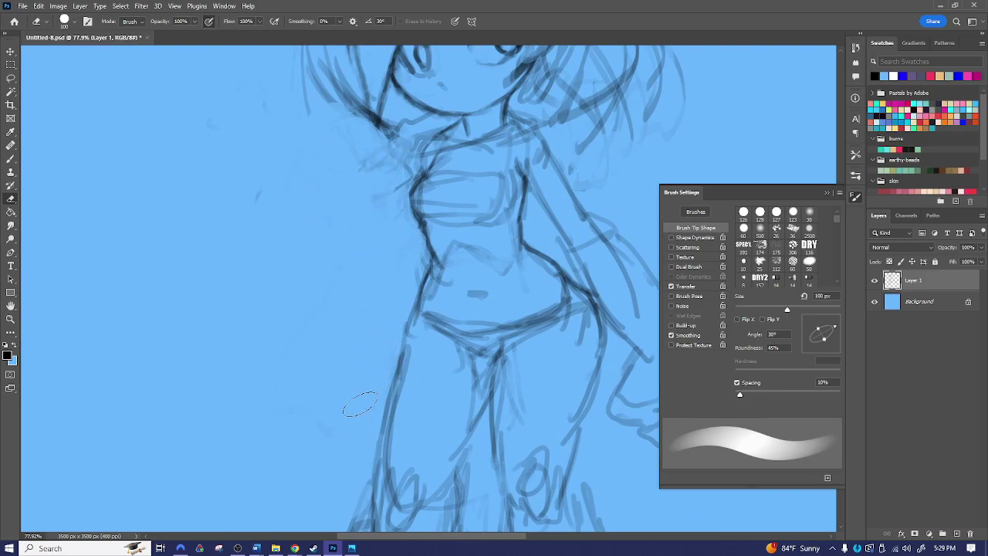
mouse_move(264, 196)
left_mouse_down()
mouse_move(269, 132)
mouse_move(221, 119)
mouse_move(360, 201)
mouse_move(360, 151)
left_mouse_up()
- Clean up the leftover arm marks between the long hair tip and the shoulder with a smaller eraser of about 30 px
key("bracketleft")
key("bracketleft")
key("bracketleft")
key("bracketleft")
key("bracketleft")
key("bracketleft")
key("bracketleft")
key("bracketleft")
key("bracketleft")
key("bracketleft")
key("bracketleft")
mouse_move(377, 134)
left_mouse_down()
mouse_move(356, 111)
mouse_move(384, 147)
mouse_move(391, 117)
left_mouse_up()
key("bracketright")
key("bracketright")
key("bracketright")
key("bracketright")
key("bracketright")
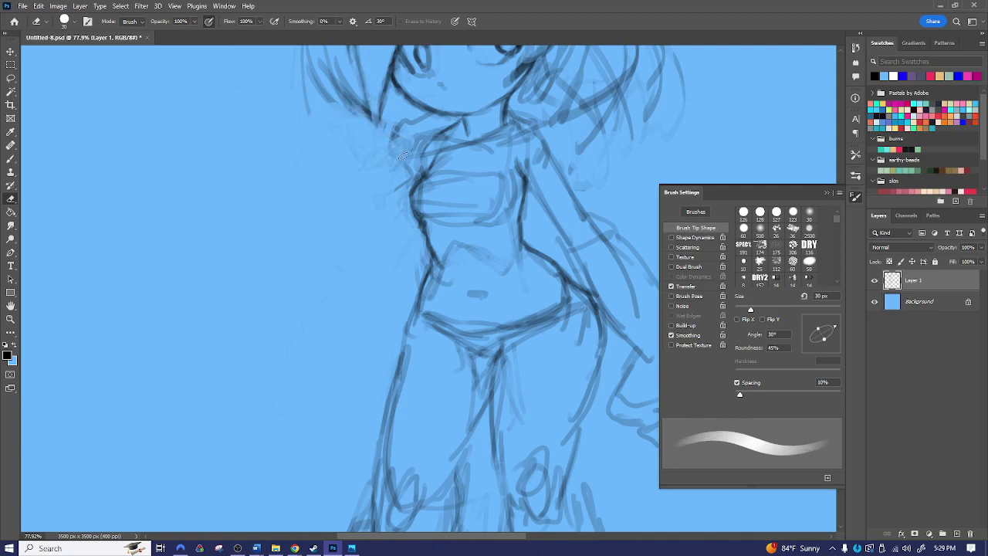
mouse_move(395, 152)
left_mouse_down()
mouse_move(424, 126)
mouse_move(418, 118)
mouse_move(409, 179)
left_mouse_up()
key("bracketleft")
key("bracketleft")
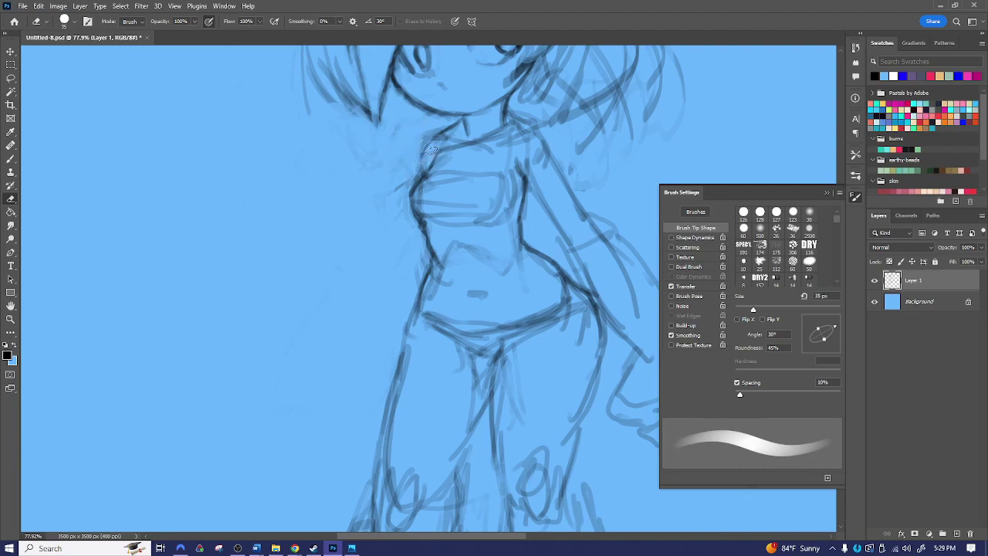
- Redraw the shoulder contour with the 15 px brush and sketch the top's neckline below the neck
key("b")
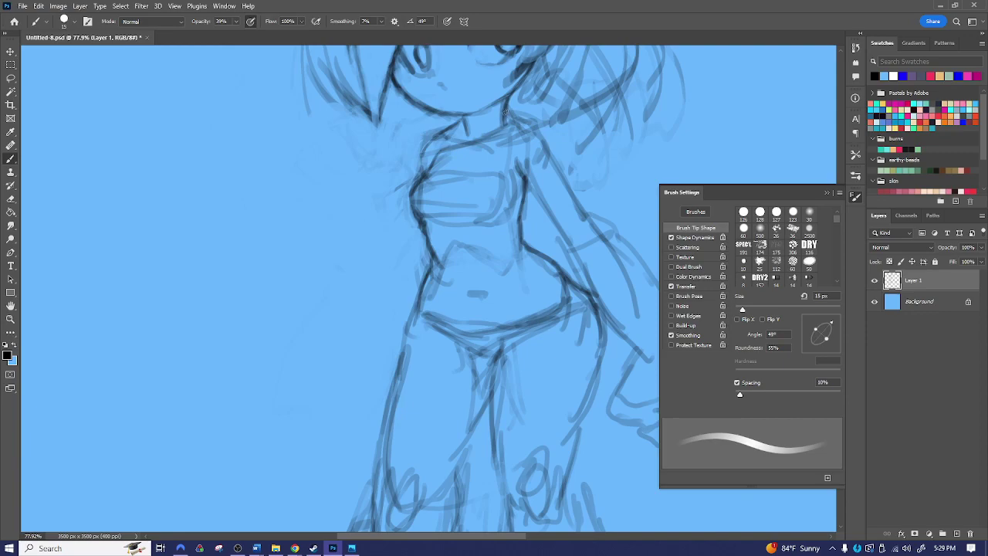
mouse_move(461, 125)
left_mouse_down()
mouse_move(441, 129)
mouse_move(410, 165)
mouse_move(418, 149)
left_mouse_up()
key("z")
left_click_drag(601, 328, 541, 327)
mouse_move(557, 293)
left_mouse_down()
mouse_move(484, 273)
mouse_move(521, 267)
mouse_move(535, 250)
left_mouse_up()
key("b")
left_click_drag(461, 225, 483, 218)
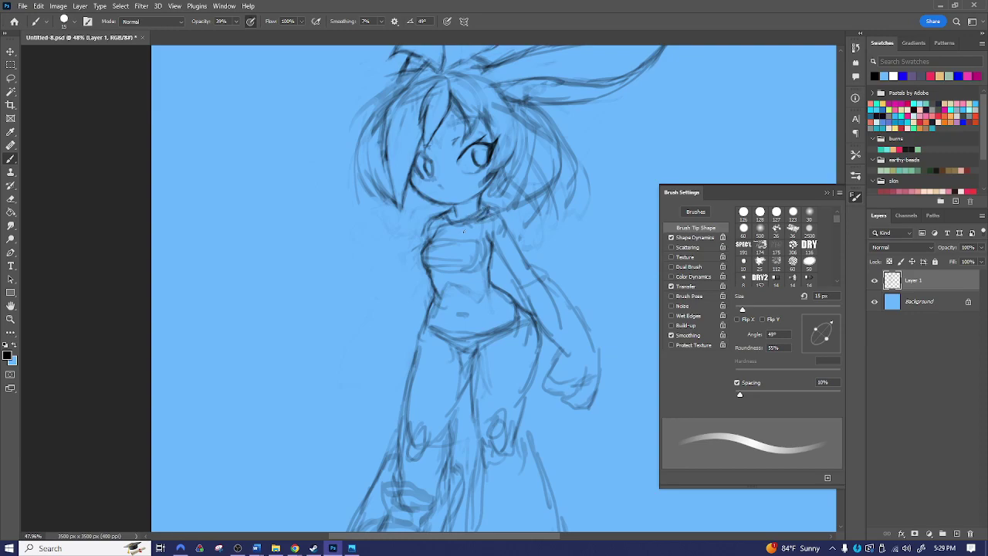
- Sketch a flared hem for the cropped top across the waist, alternating between brush and eraser
key("e")
key("b")
mouse_move(473, 300)
left_mouse_down()
mouse_move(418, 301)
mouse_move(431, 289)
mouse_move(449, 297)
mouse_move(428, 301)
mouse_move(457, 300)
mouse_move(413, 298)
mouse_move(419, 304)
mouse_move(429, 278)
mouse_move(424, 305)
mouse_move(499, 290)
left_mouse_up()
key("e")
key("b")
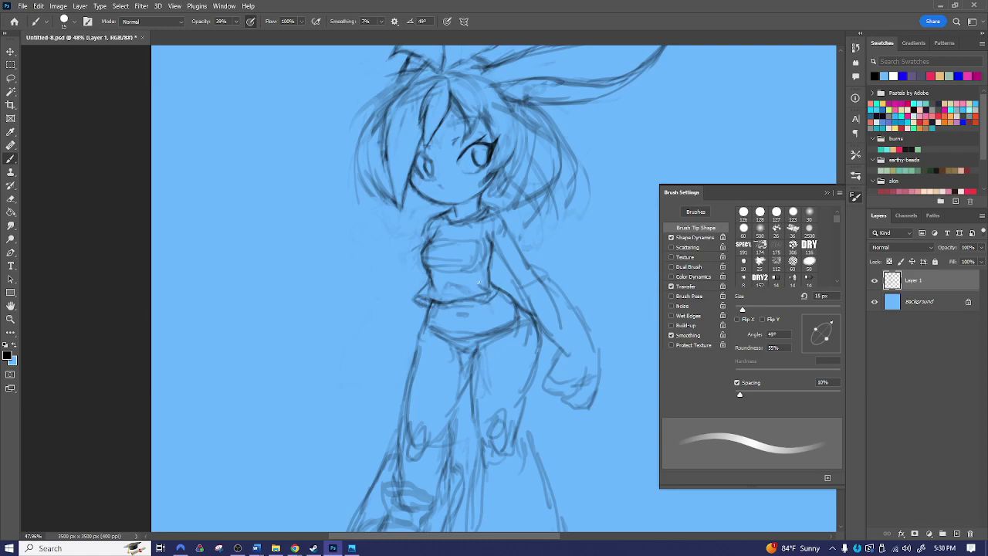
- Erase and redraw the cropped top's wavy hem, and sketch graphic lines on its chest
key("e")
key("b")
left_click_drag(499, 291, 507, 292)
key("e")
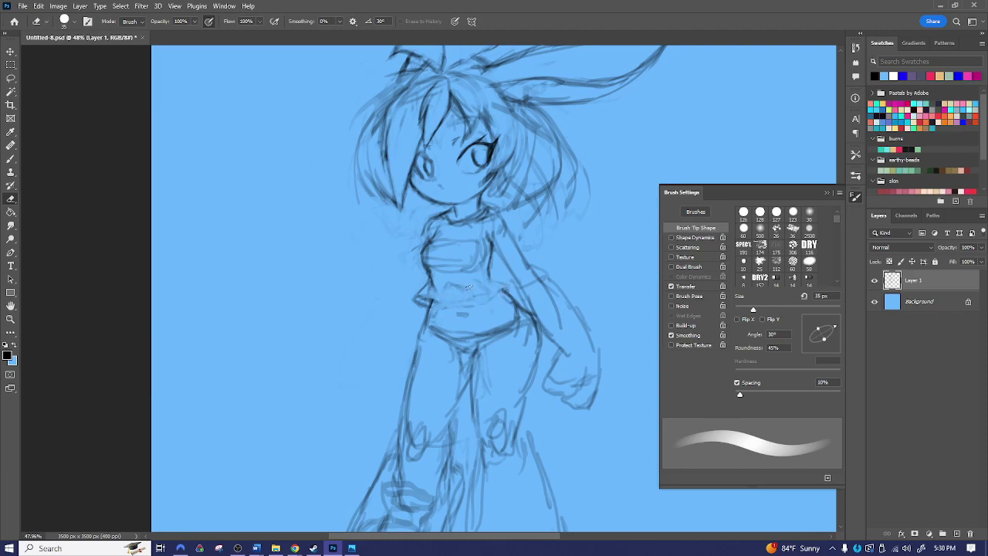
key("b")
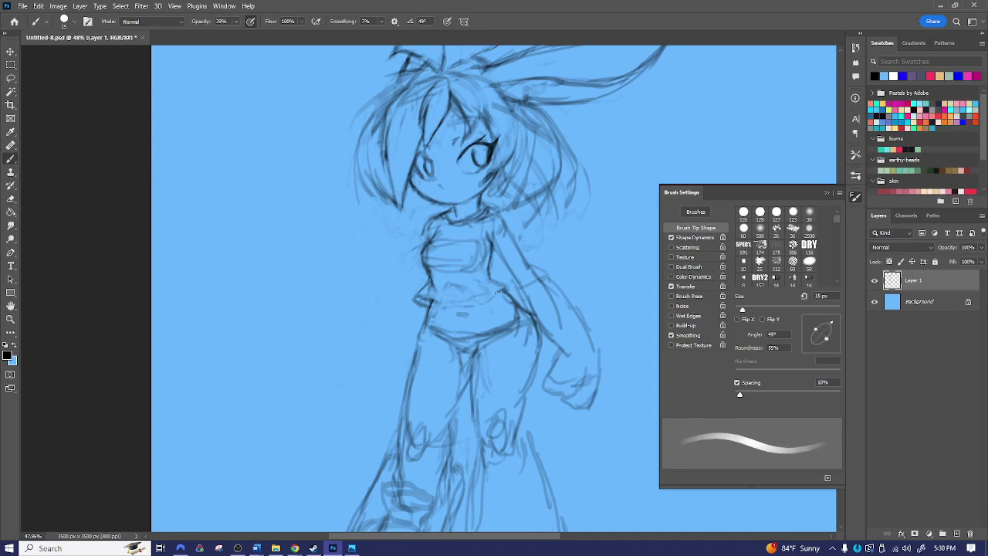
left_click_drag(434, 304, 495, 292)
mouse_move(444, 249)
left_mouse_down()
mouse_move(447, 261)
mouse_move(461, 236)
left_mouse_up()
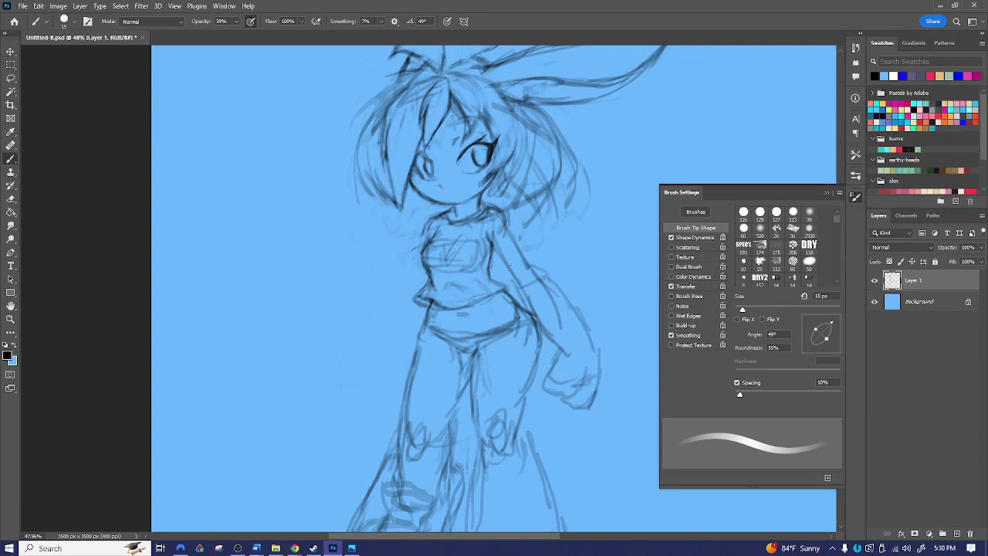
- Save the drawing and duplicate Layer 1 as a hidden backup, leaving the original Layer 1 active
key("z")
mouse_move(583, 299)
left_mouse_down()
mouse_move(560, 302)
mouse_move(518, 278)
left_mouse_up()
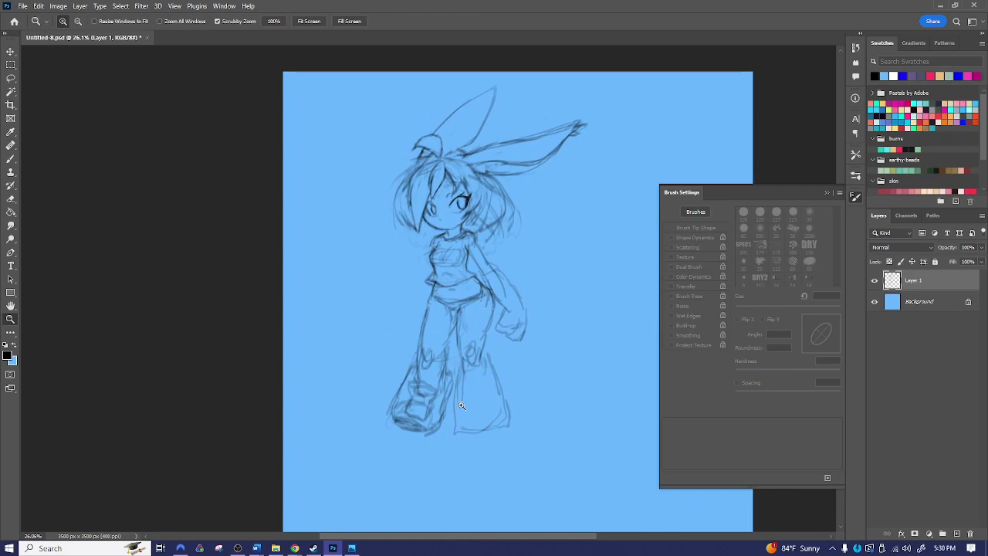
key("b")
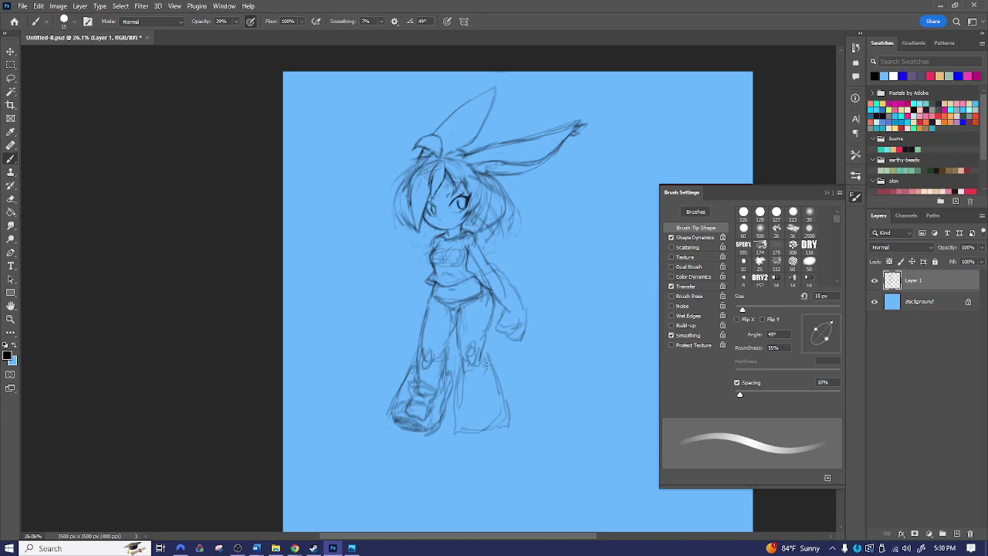
key("e")
key("ctrl+s")
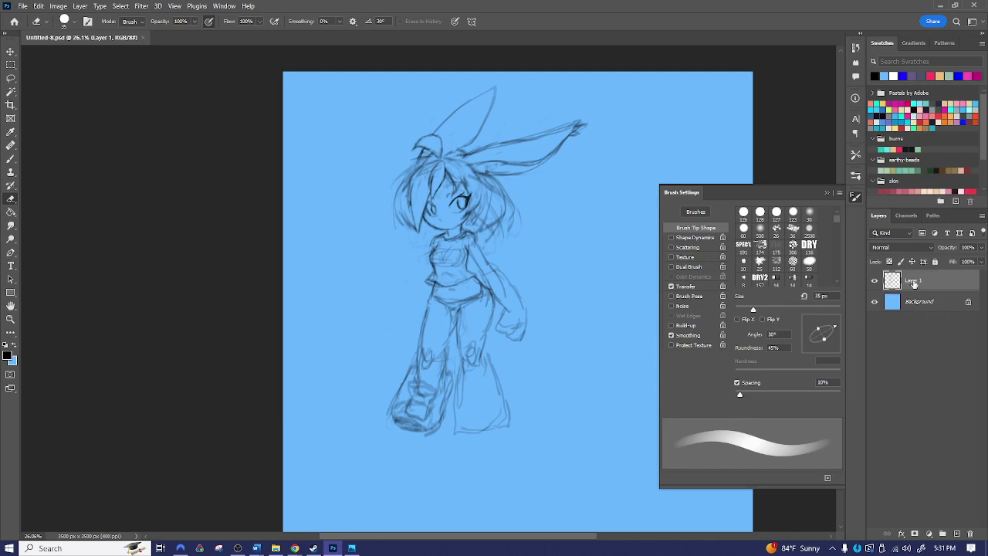
key("ctrl+alt+j")
key("Return")
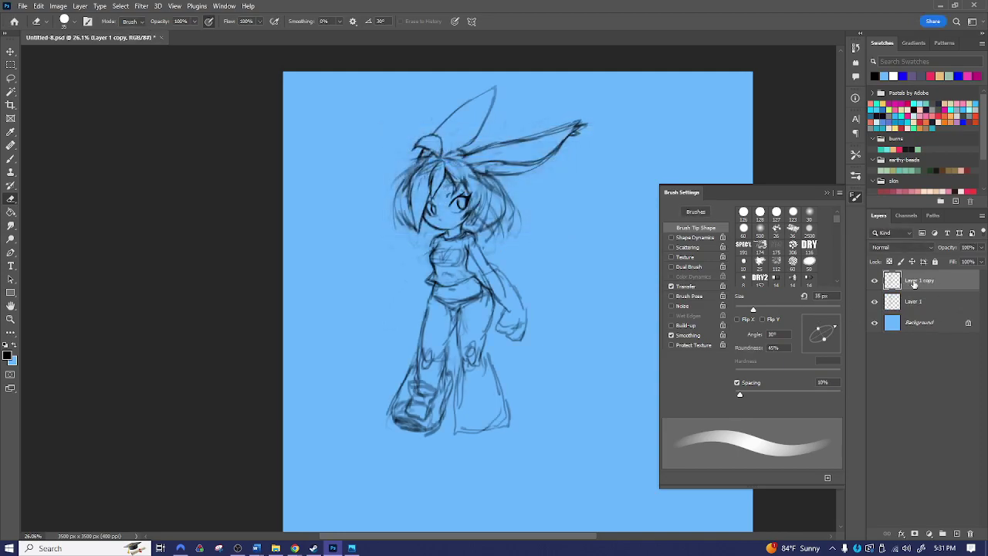
left_click(875, 281)
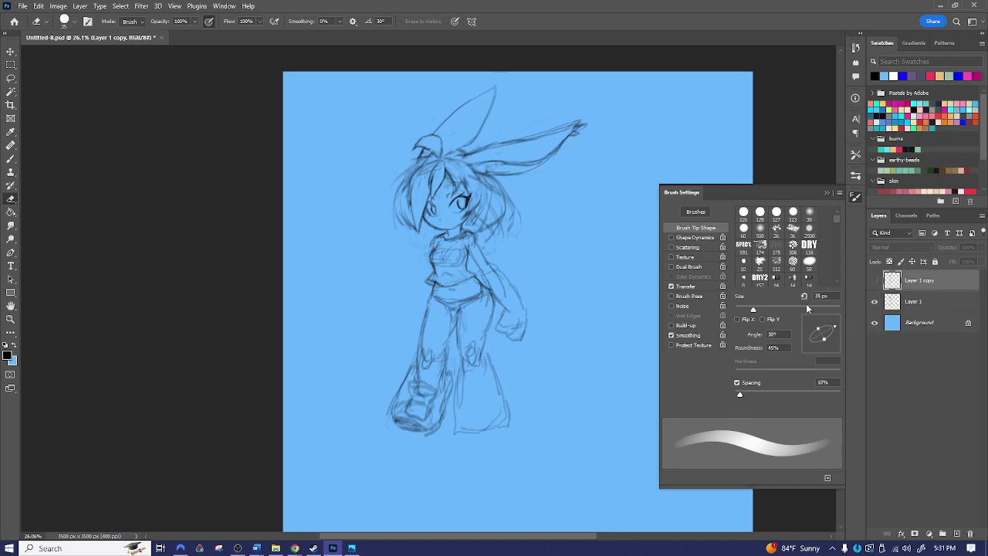
key("alt+bracketleft")
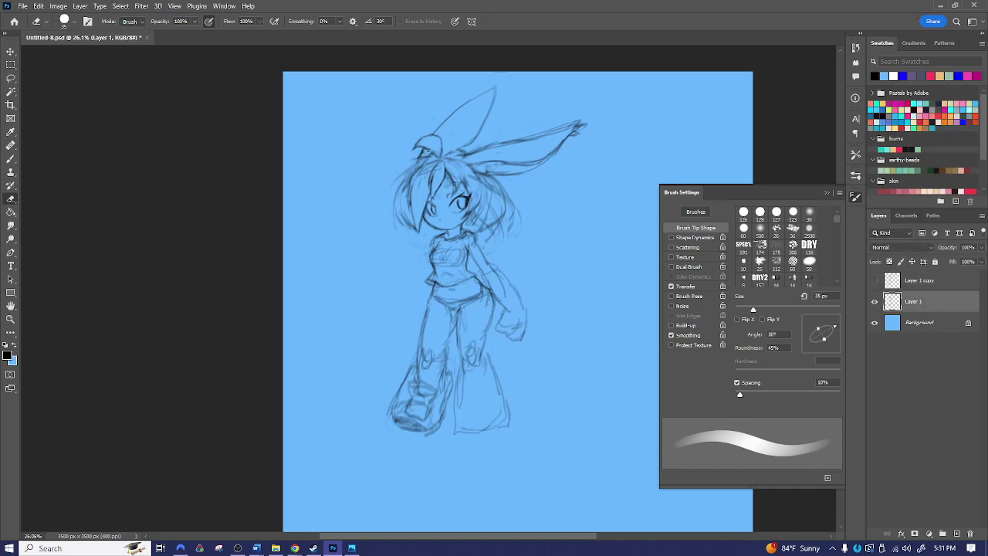
- Select the upright ear's outline and the short strokes at its base, nudge them to the right, and deselect
scroll(432, 161, "up", 3)
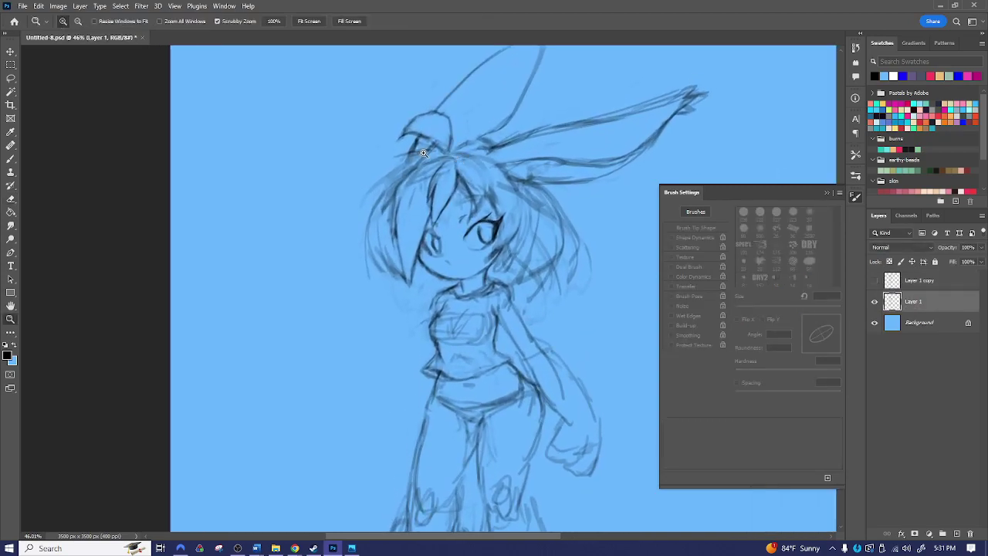
key("l")
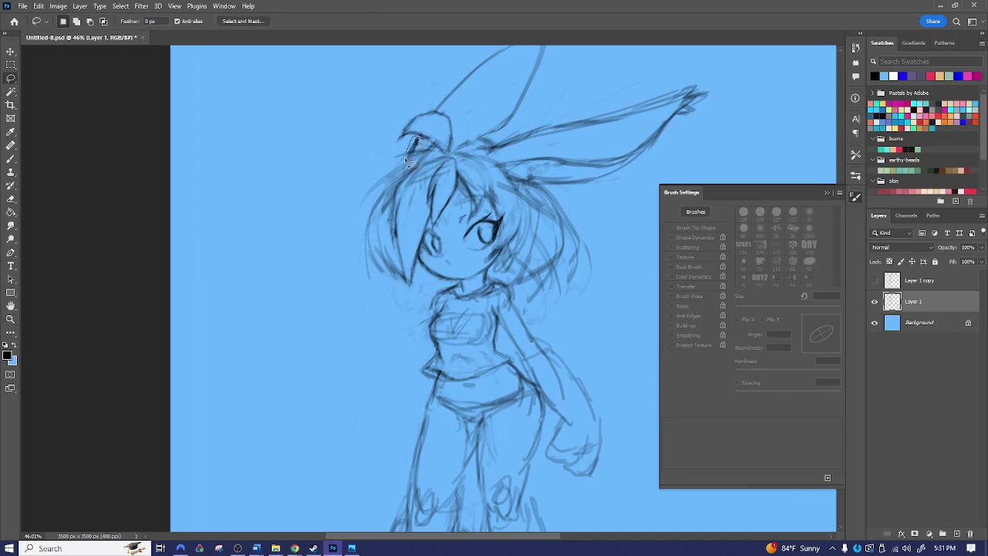
key("shift")
mouse_move(451, 116)
left_mouse_down()
mouse_move(452, 149)
mouse_move(536, 113)
mouse_move(526, 78)
mouse_move(438, 103)
left_mouse_up()
left_click_drag(509, 130, 456, 230)
key("shift")
mouse_move(408, 185)
left_mouse_down()
mouse_move(497, 121)
mouse_move(489, 194)
mouse_move(435, 188)
left_mouse_up()
key("v")
key("Right")
key("Right")
key("Right")
key("Right")
key("Right")
key("Right")
key("Right")
key("Right")
key("Right")
key("Right")
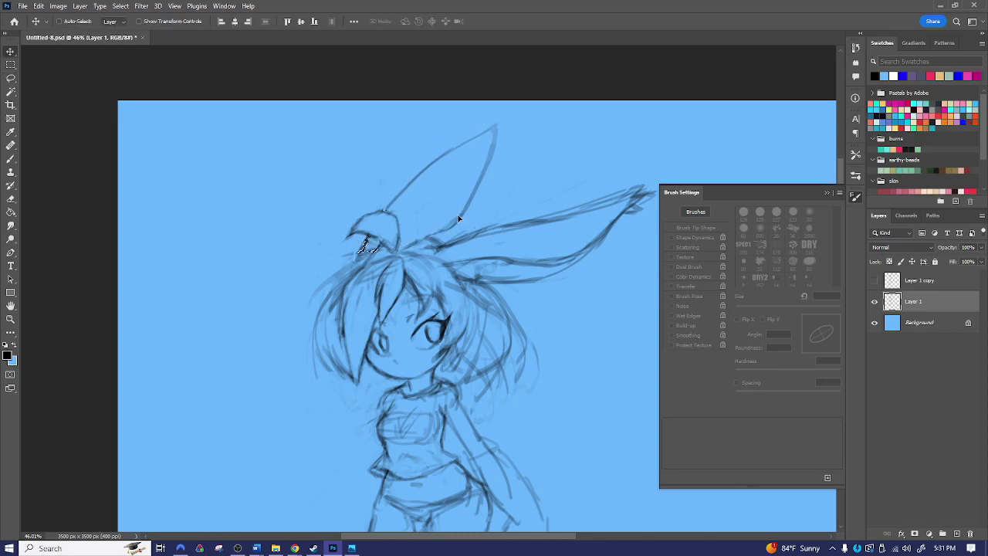
key("Right")
key("Right")
key("Right")
key("Right")
key("Right")
key("Right")
key("Right")
key("Right")
key("Right")
key("Right")
key("ctrl+d")
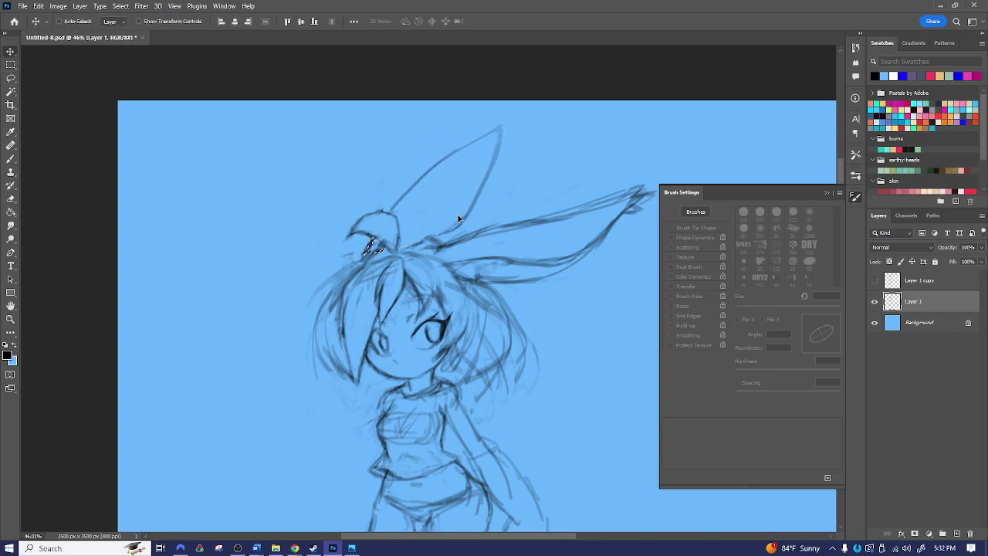
- Erase the outer hair strands beside the hair-covered eye with an enlarged eraser
key("b")
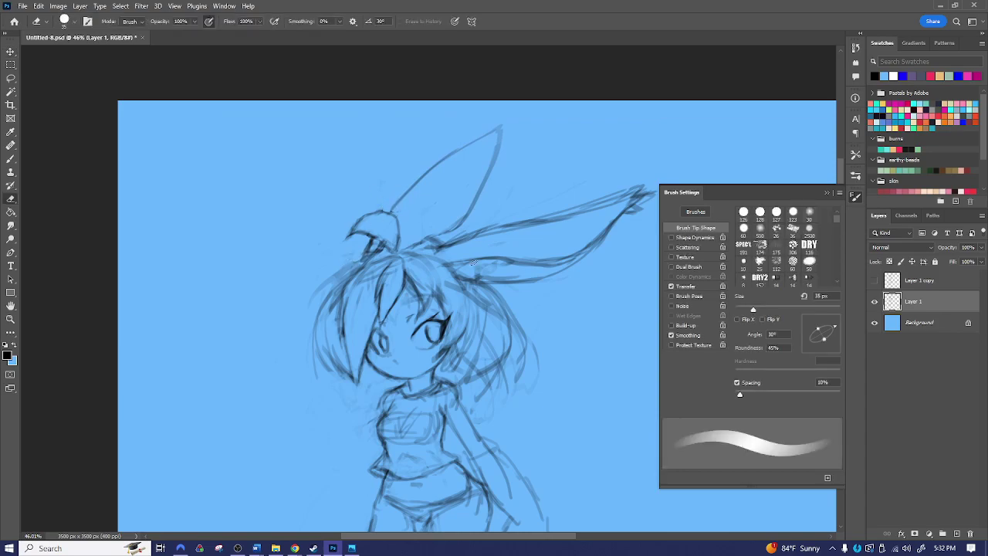
scroll(471, 262, "down", 3)
mouse_move(357, 169)
left_mouse_down()
mouse_move(335, 234)
mouse_move(352, 265)
mouse_move(355, 238)
left_mouse_up()
key("bracketright")
key("bracketright")
key("bracketright")
key("bracketright")
key("bracketright")
key("bracketright")
- Sketch flared pointed locks on the hair-covered side and a curved ponytail gathered into a tie beside the torso
key("b")
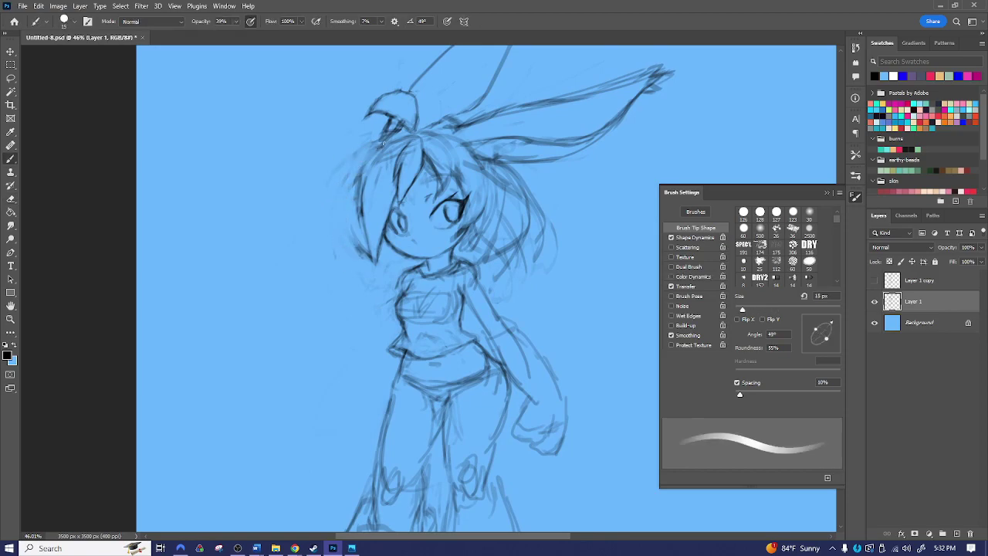
mouse_move(340, 173)
left_mouse_down()
mouse_move(365, 157)
mouse_move(317, 206)
left_mouse_up()
mouse_move(366, 149)
left_mouse_down()
mouse_move(302, 222)
mouse_move(352, 192)
mouse_move(346, 220)
mouse_move(363, 215)
mouse_move(355, 229)
mouse_move(289, 270)
left_mouse_up()
mouse_move(344, 251)
left_mouse_down()
mouse_move(293, 249)
mouse_move(336, 272)
mouse_move(364, 274)
mouse_move(314, 275)
mouse_move(326, 283)
mouse_move(300, 284)
mouse_move(286, 299)
mouse_move(295, 308)
mouse_move(300, 295)
mouse_move(314, 333)
mouse_move(348, 322)
mouse_move(345, 301)
mouse_move(310, 292)
mouse_move(343, 276)
mouse_move(323, 271)
mouse_move(276, 301)
mouse_move(293, 323)
mouse_move(299, 307)
mouse_move(363, 303)
left_mouse_up()
mouse_move(366, 304)
left_mouse_down()
mouse_move(369, 279)
mouse_move(349, 328)
mouse_move(321, 331)
mouse_move(294, 316)
mouse_move(304, 329)
mouse_move(292, 310)
mouse_move(301, 330)
mouse_move(283, 309)
mouse_move(286, 332)
mouse_move(306, 335)
mouse_move(272, 319)
left_mouse_up()
mouse_move(301, 287)
left_mouse_down()
mouse_move(401, 252)
mouse_move(397, 273)
left_mouse_up()
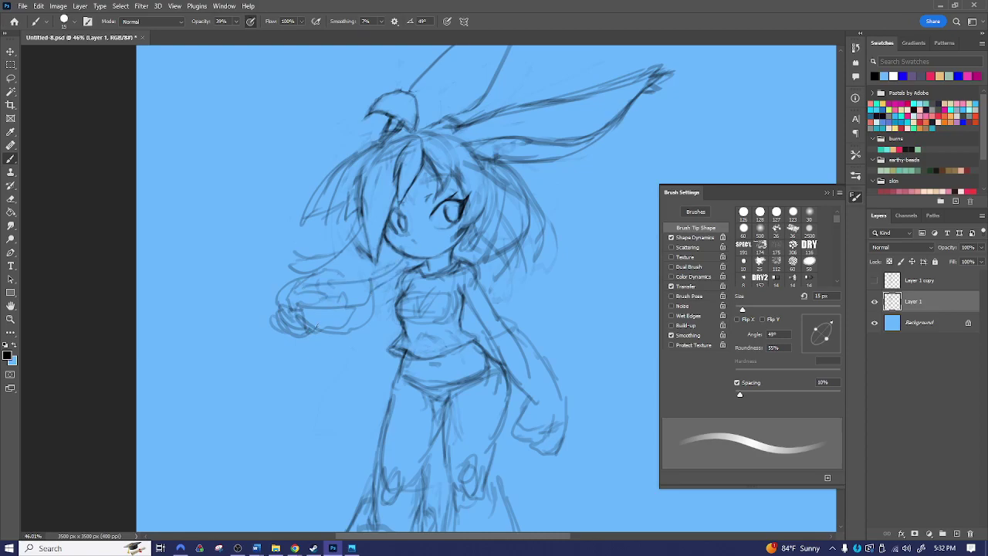
- Draw a large round puff shape hanging below the ponytail's tie
left_click_drag(398, 335, 412, 230)
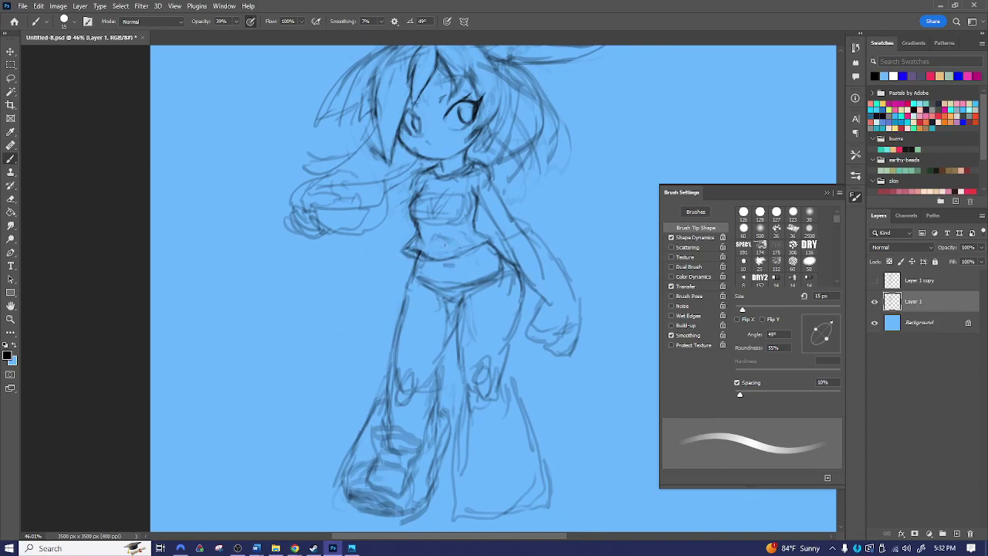
left_click_drag(485, 208, 451, 296)
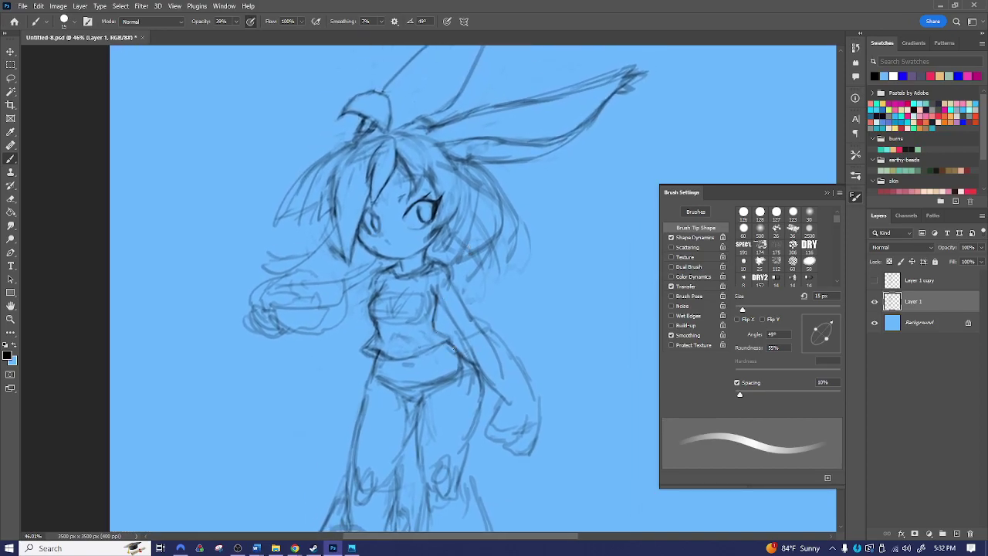
mouse_move(403, 317)
left_mouse_down()
mouse_move(402, 280)
mouse_move(437, 219)
left_mouse_up()
mouse_move(289, 233)
left_mouse_down()
mouse_move(280, 225)
mouse_move(259, 278)
left_mouse_up()
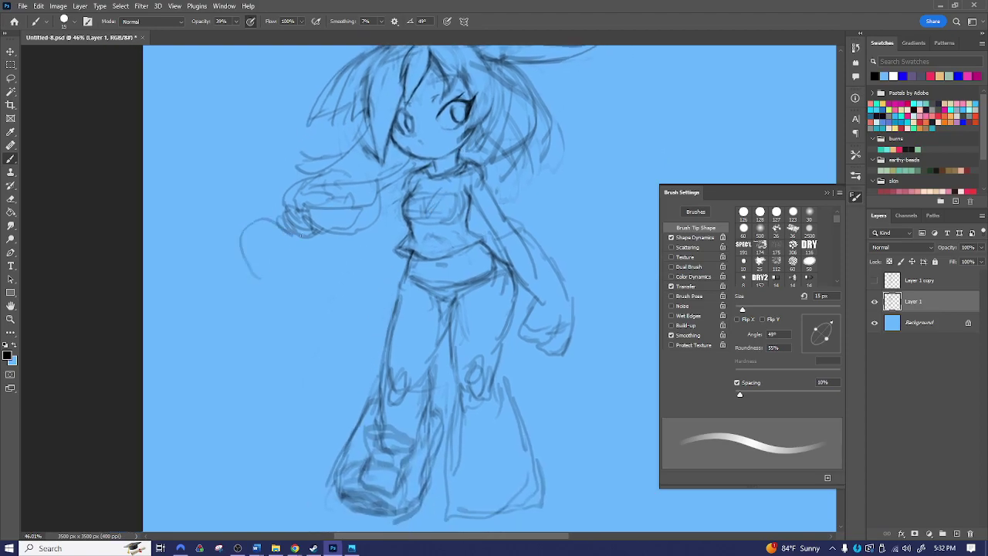
- Darken the ponytail strands converging on the tie and connect them toward the neck and hair tip
mouse_move(282, 212)
left_mouse_down()
mouse_move(239, 257)
mouse_move(282, 302)
mouse_move(337, 267)
mouse_move(291, 209)
mouse_move(304, 232)
mouse_move(356, 231)
mouse_move(304, 219)
mouse_move(349, 208)
mouse_move(318, 205)
mouse_move(369, 200)
mouse_move(384, 184)
mouse_move(334, 205)
mouse_move(377, 189)
left_mouse_up()
left_click_drag(378, 177, 377, 190)
mouse_move(313, 202)
left_mouse_down()
mouse_move(398, 176)
mouse_move(410, 159)
left_mouse_up()
left_click_drag(300, 207, 326, 171)
mouse_move(296, 205)
left_mouse_down()
mouse_move(308, 188)
mouse_move(291, 211)
mouse_move(303, 171)
mouse_move(340, 160)
mouse_move(363, 133)
left_mouse_up()
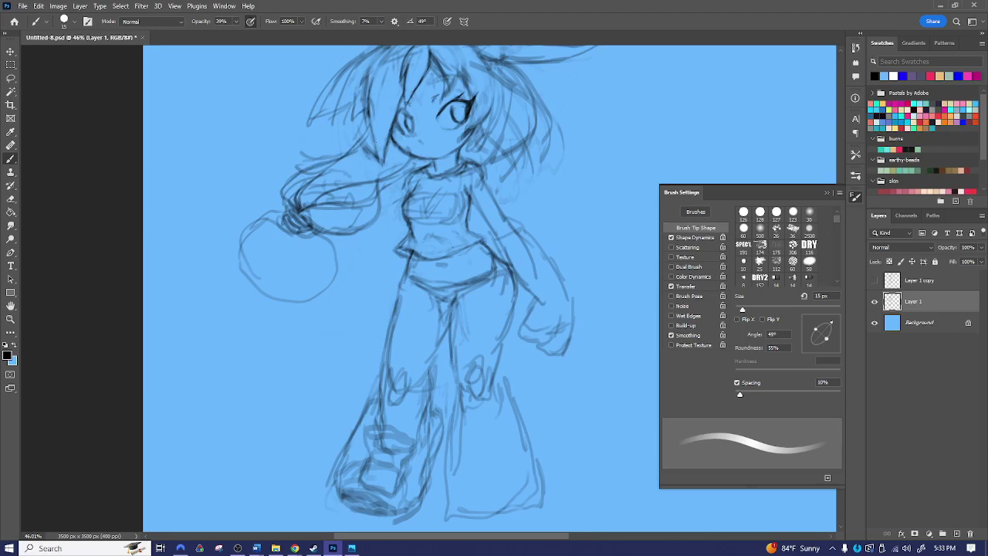
left_click_drag(449, 203, 430, 263)
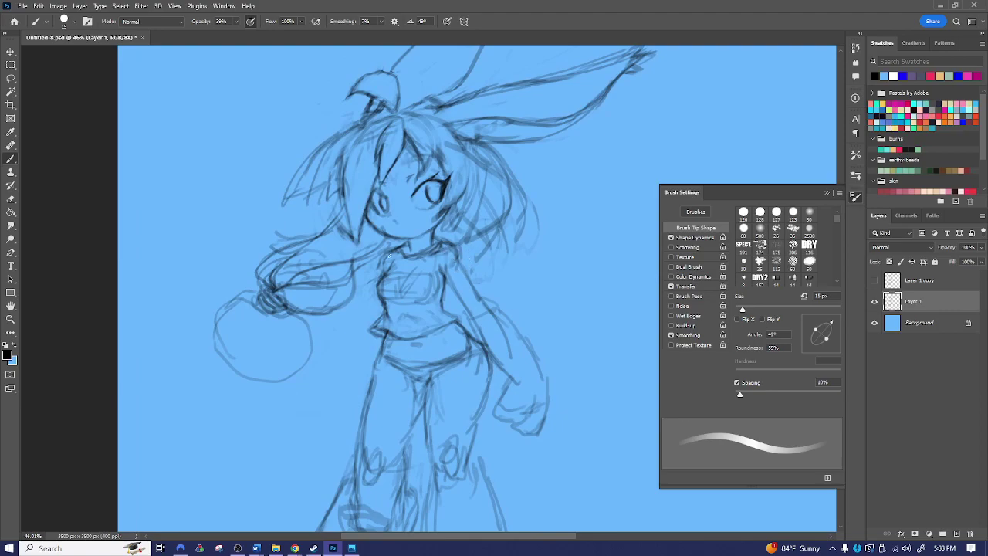
left_click_drag(367, 261, 386, 255)
- Select the ponytail with its round puff using the Lasso and cut it onto a new layer in place
key("l")
left_click_drag(361, 273, 392, 244)
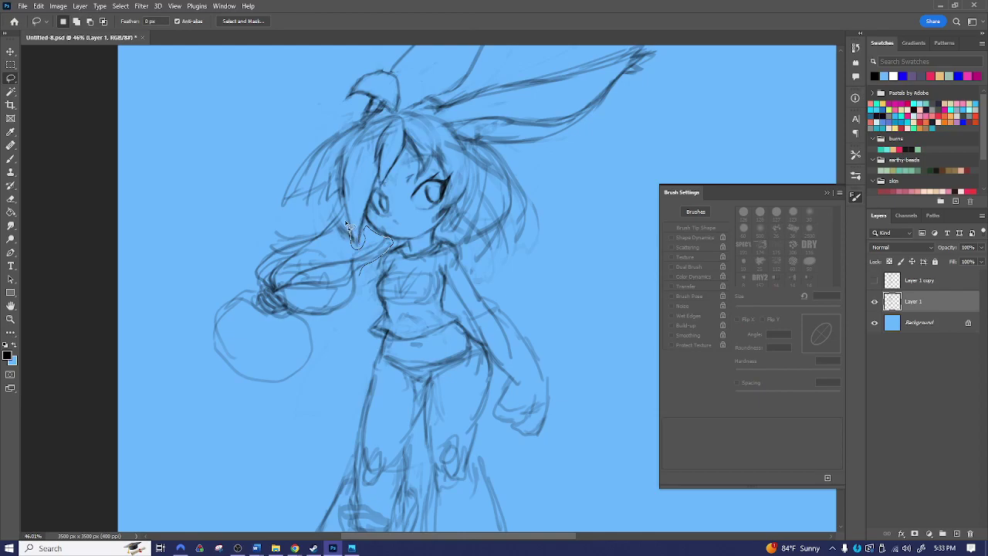
mouse_move(345, 216)
left_mouse_down()
mouse_move(318, 222)
mouse_move(257, 221)
mouse_move(182, 325)
mouse_move(266, 428)
mouse_move(349, 320)
left_mouse_up()
left_click_drag(360, 272, 360, 271)
key("ctrl+x")
key("ctrl+shift+v")
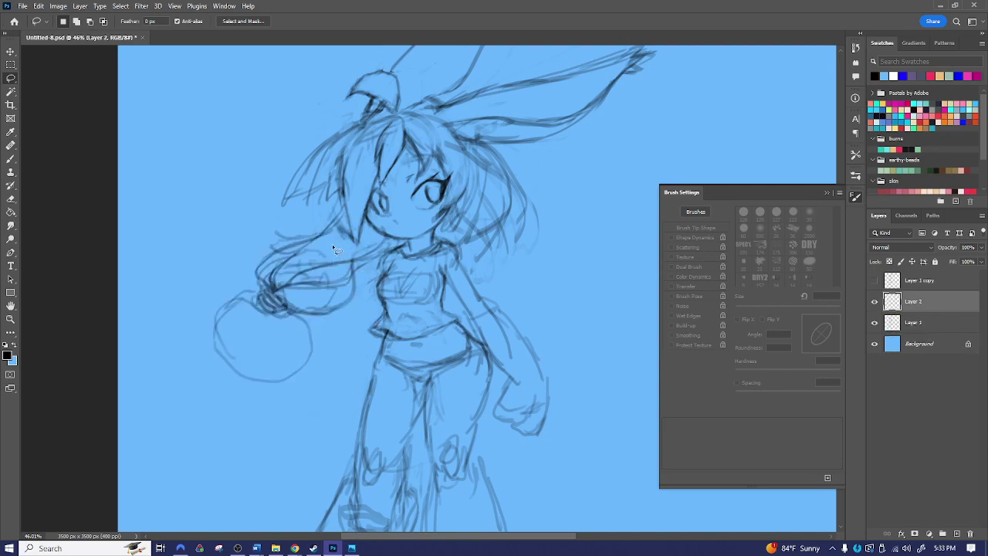
- Move the ponytail, mirrored, to the opposite side of the head and rotate it about 18° counter-clockwise behind the hair
mouse_move(333, 246)
left_mouse_down()
mouse_move(335, 268)
mouse_move(545, 238)
mouse_move(529, 214)
left_mouse_up()
left_click_drag(556, 250, 471, 290)
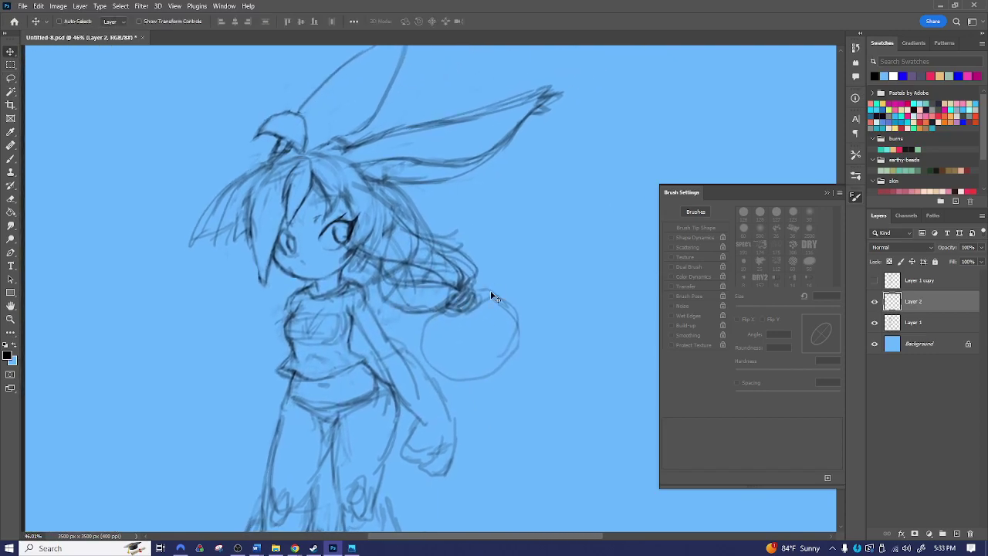
key("ctrl+t")
mouse_move(410, 397)
left_mouse_down()
mouse_move(353, 437)
mouse_move(371, 456)
left_mouse_up()
left_click_drag(451, 339, 479, 296)
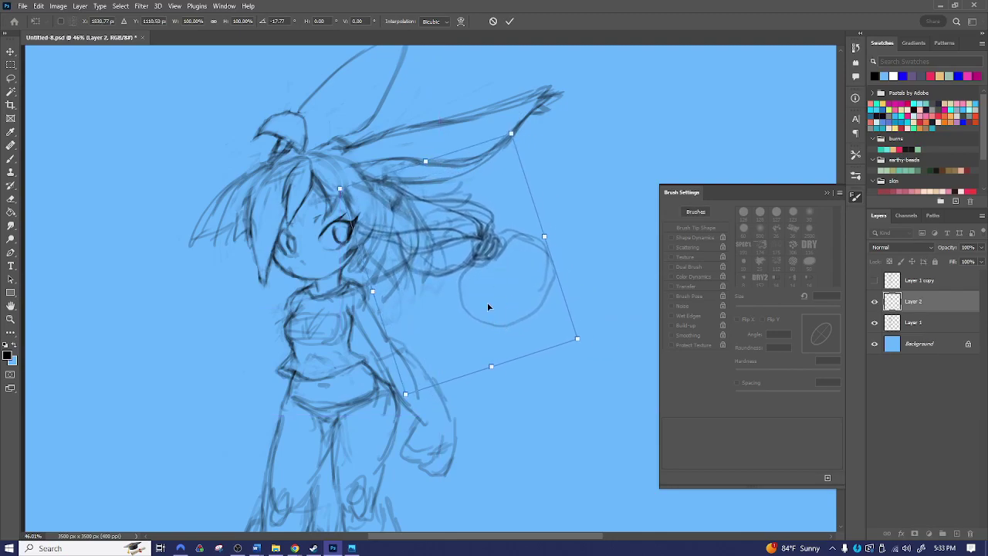
key("Return")
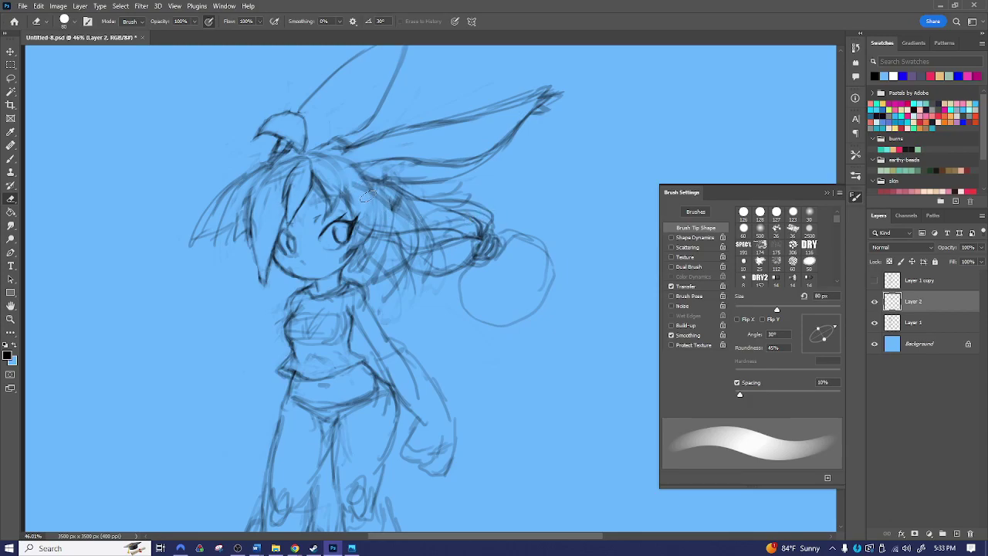
- Check the ponytail layer by toggling its visibility, and merge it with the character sketch layer
left_click(874, 302)
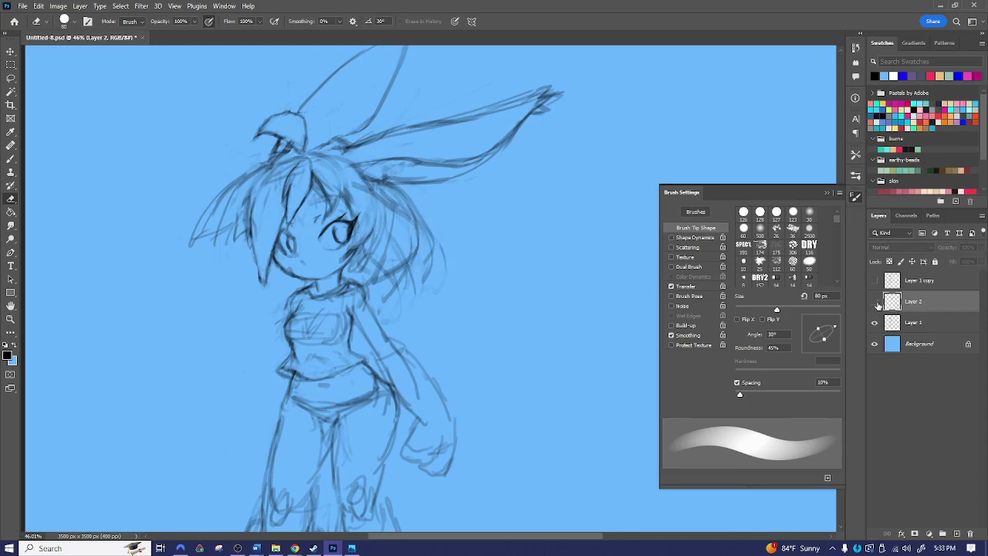
left_click(876, 302)
left_click(902, 323, "shift")
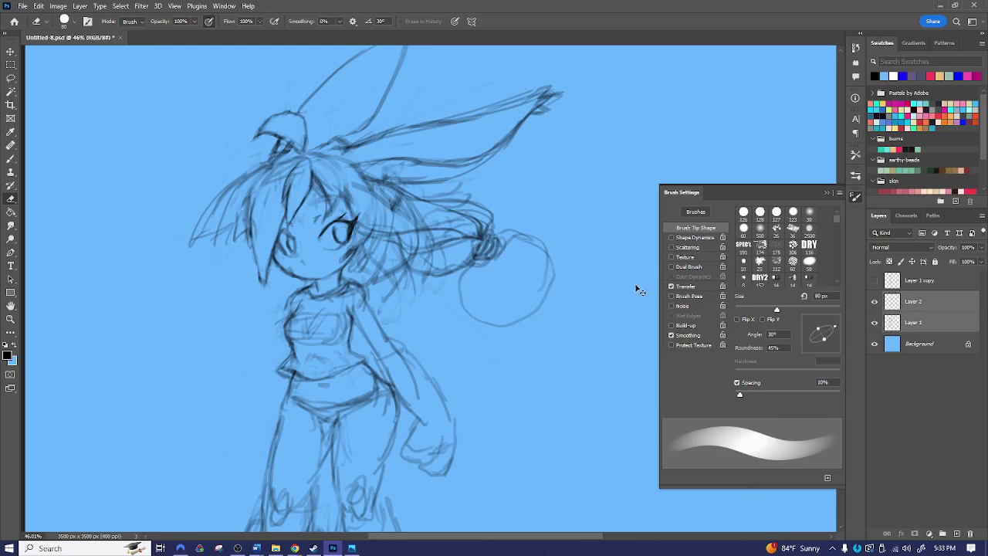
key("ctrl+e")
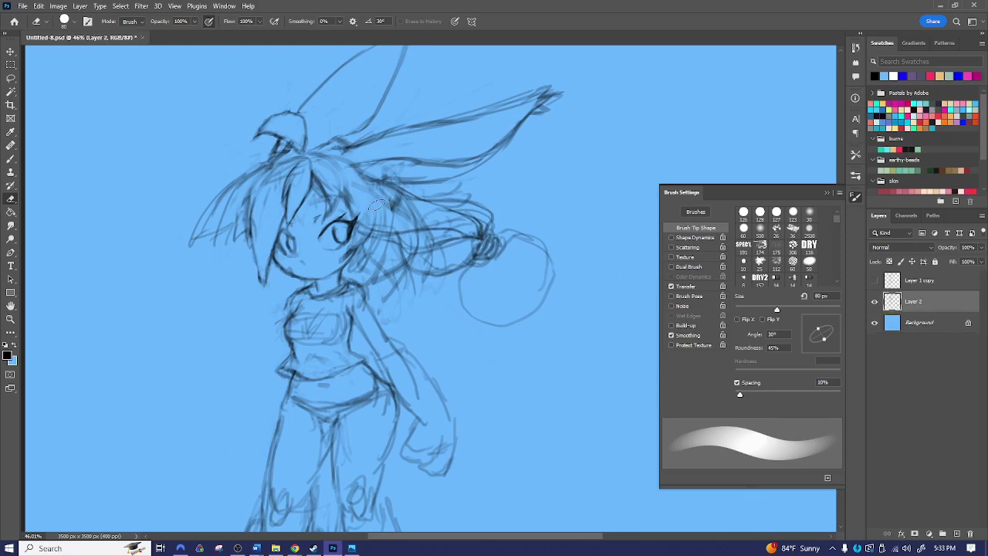
- Try long sweeping hair curves that flow from the ponytail's puff around behind the girl's legs
key("b")
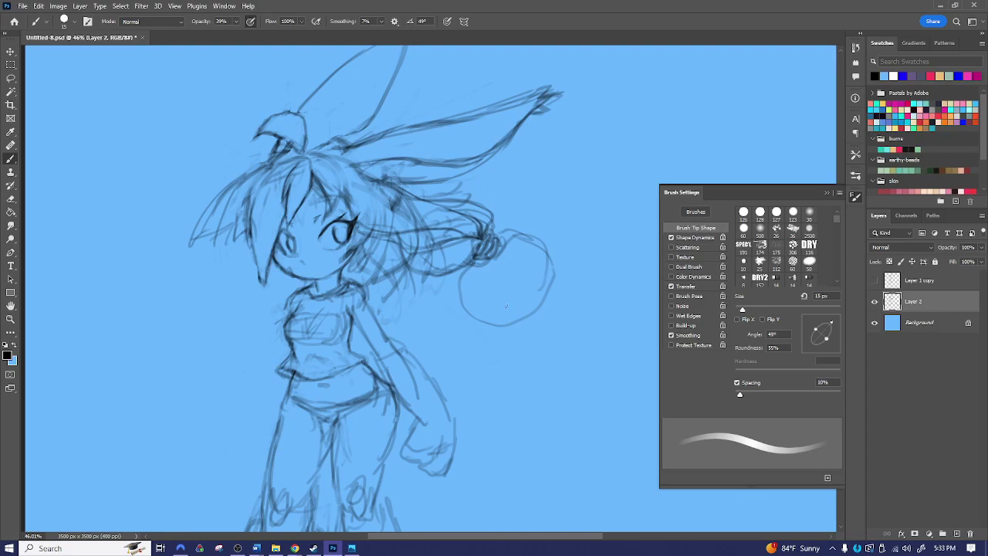
mouse_move(514, 335)
left_mouse_down()
mouse_move(525, 224)
mouse_move(551, 205)
mouse_move(526, 221)
mouse_move(553, 213)
mouse_move(530, 233)
mouse_move(529, 225)
mouse_move(531, 275)
left_mouse_up()
key("z")
mouse_move(573, 249)
left_mouse_down()
mouse_move(526, 254)
mouse_move(587, 237)
mouse_move(520, 201)
mouse_move(492, 223)
mouse_move(515, 199)
mouse_move(526, 232)
mouse_move(491, 264)
left_mouse_up()
key("b")
left_click_drag(377, 272, 406, 251)
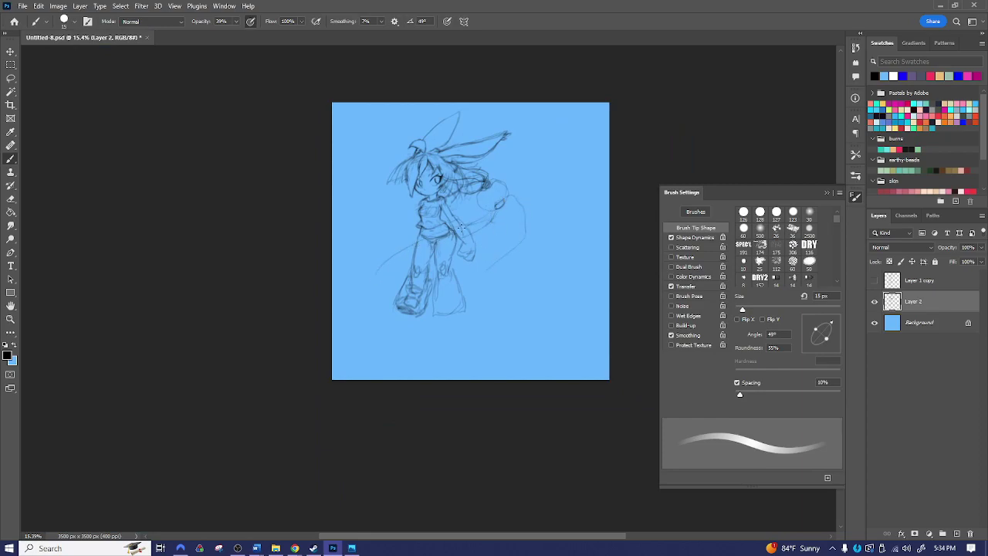
mouse_move(524, 228)
left_mouse_down()
mouse_move(534, 255)
mouse_move(491, 271)
mouse_move(500, 268)
mouse_move(451, 251)
mouse_move(372, 283)
left_mouse_up()
mouse_move(531, 232)
left_mouse_down()
mouse_move(497, 278)
mouse_move(468, 270)
mouse_move(478, 278)
mouse_move(467, 257)
mouse_move(495, 247)
mouse_move(414, 219)
mouse_move(354, 250)
mouse_move(372, 286)
left_mouse_up()
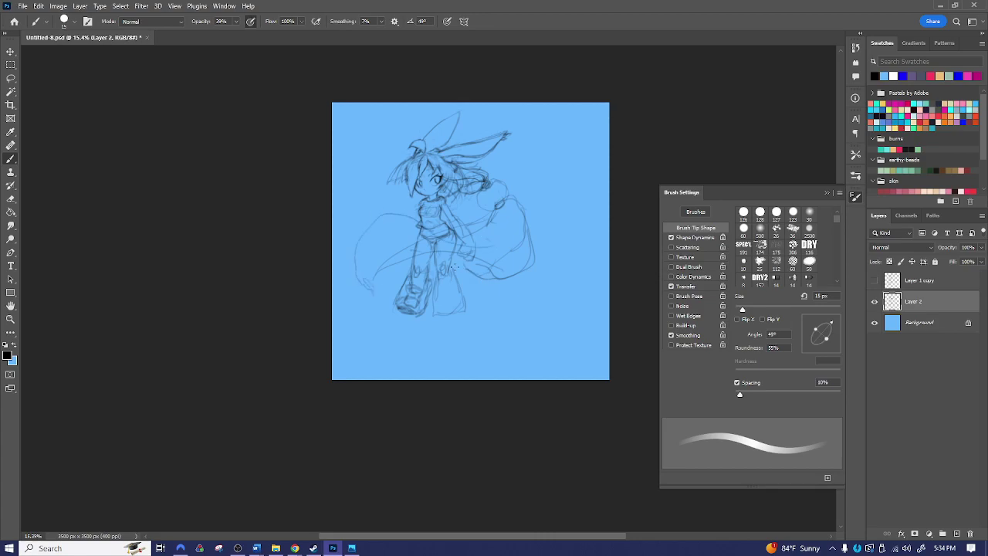
- Undo the long sweeping hair curves around the body and legs
key("ctrl+z")
key("ctrl+z")
key("ctrl+z")
key("ctrl+z")
key("ctrl+z")
key("ctrl+z")
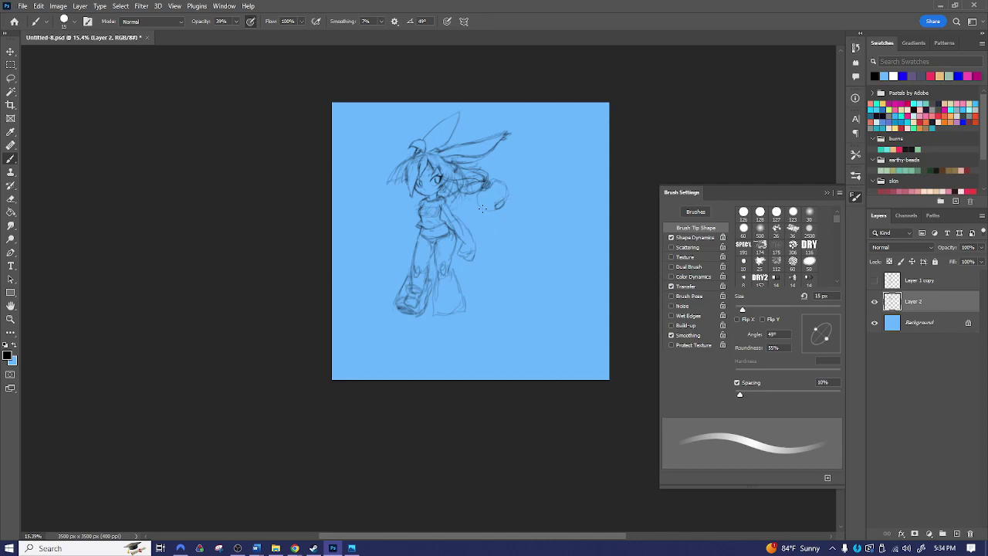
- Erase the ponytail's round puff and redraw it as a wider, fuller loop beyond the hair tie
key("e")
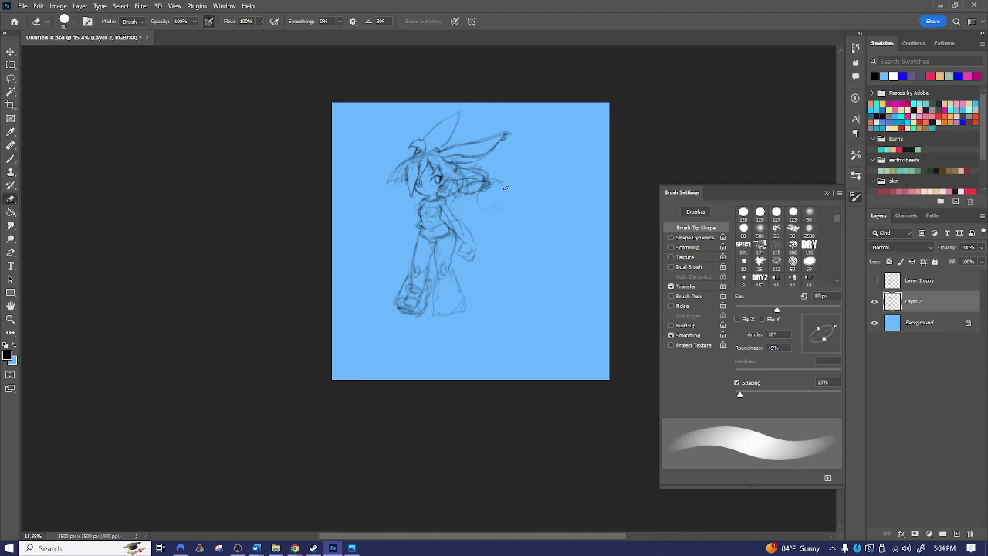
key("b")
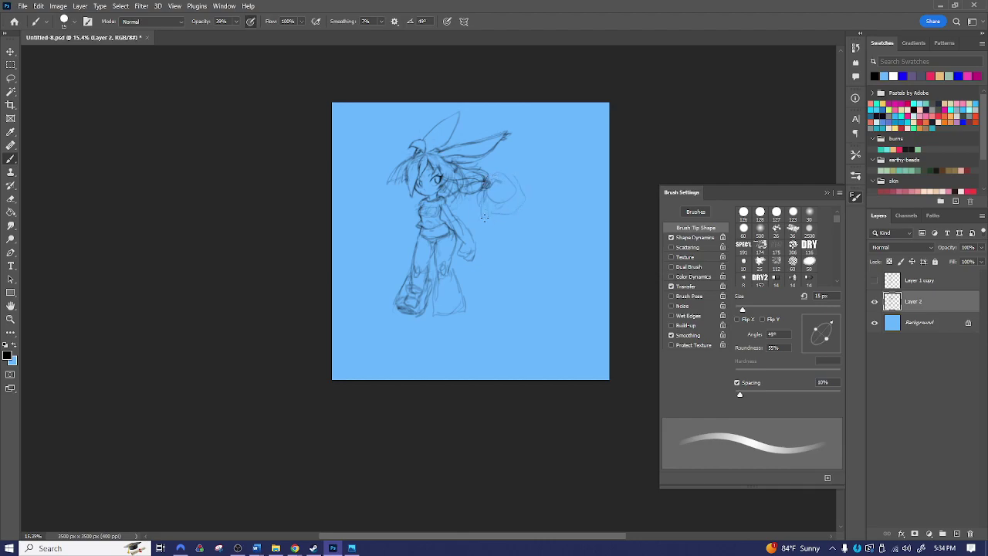
mouse_move(490, 209)
left_mouse_down()
mouse_move(491, 188)
mouse_move(518, 194)
left_mouse_up()
left_click_drag(523, 183, 489, 178)
- Erase the lowered arm, fade the lower legs and shoes using the eraser at 500 px, and save the file
key("e")
mouse_move(463, 244)
left_mouse_down()
mouse_move(466, 255)
mouse_move(462, 225)
left_mouse_up()
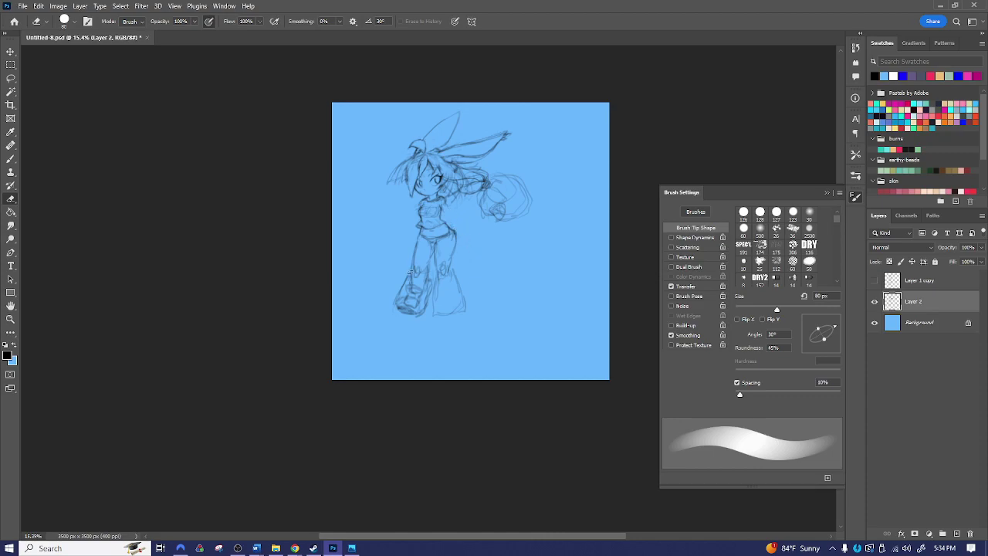
key("bracketright")
key("bracketright")
key("bracketright")
key("bracketright")
key("bracketright")
key("bracketright")
key("bracketright")
key("bracketright")
key("bracketright")
key("bracketright")
key("bracketright")
key("bracketright")
key("bracketright")
key("bracketright")
mouse_move(406, 303)
left_mouse_down()
mouse_move(456, 290)
mouse_move(429, 304)
mouse_move(394, 288)
mouse_move(418, 304)
mouse_move(436, 276)
left_mouse_up()
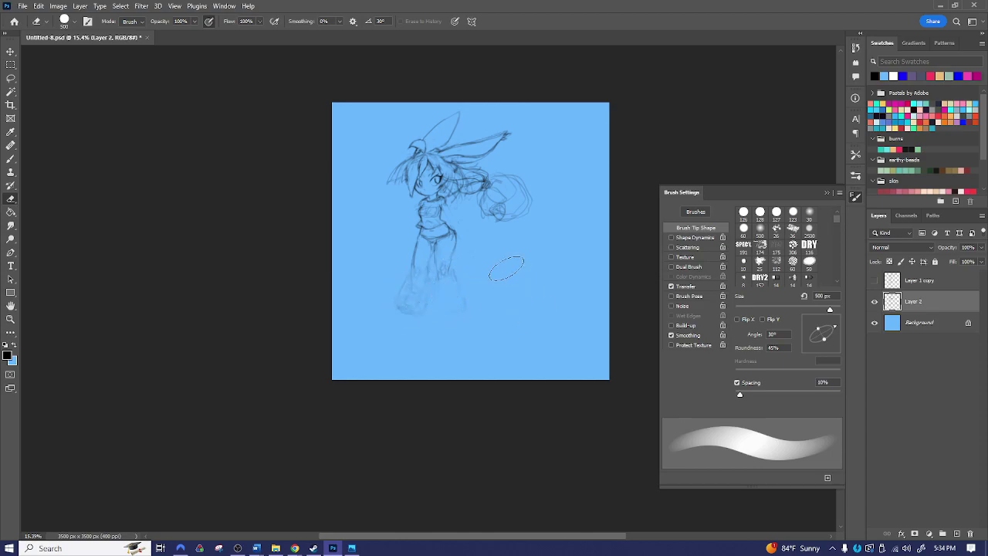
key("ctrl+s")
- Sketch new raised arms, one bent beside the chin and one reaching toward the ponytail with a large fist
key("z")
left_click_drag(440, 215, 501, 203)
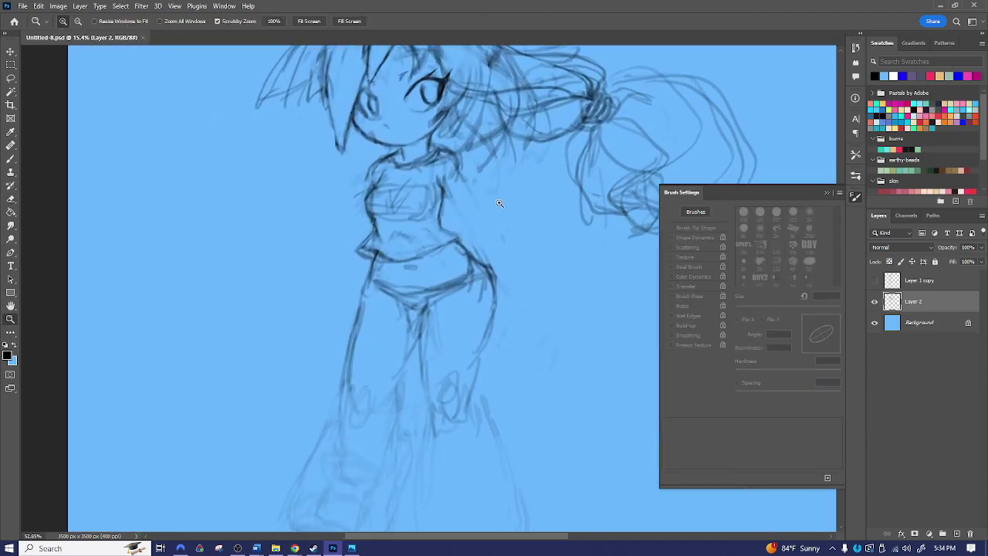
key("b")
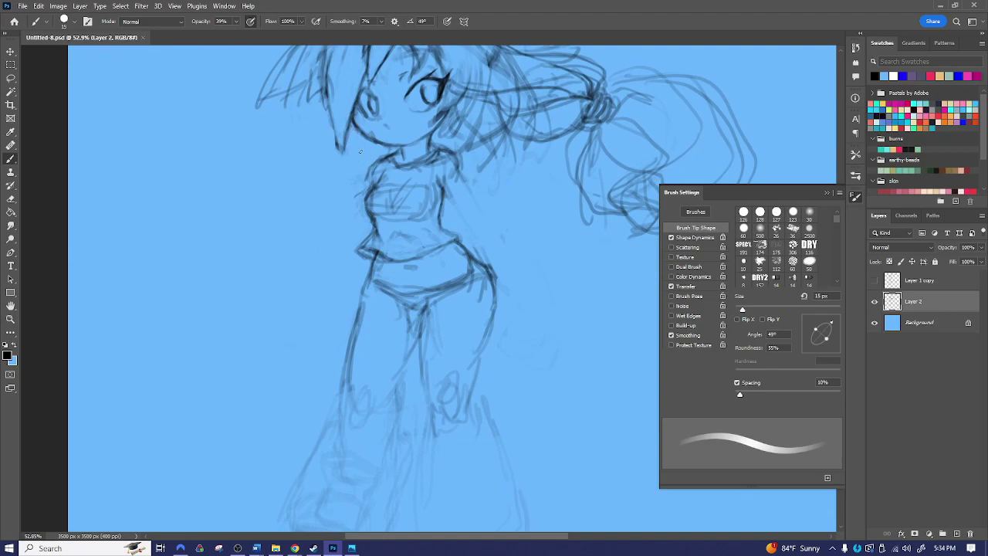
left_click_drag(362, 177, 333, 198)
left_click_drag(338, 133, 361, 152)
left_click_drag(495, 189, 443, 195)
mouse_move(408, 164)
left_mouse_down()
mouse_move(435, 196)
mouse_move(417, 207)
mouse_move(452, 226)
mouse_move(494, 193)
mouse_move(464, 202)
mouse_move(526, 196)
left_mouse_up()
mouse_move(523, 161)
left_mouse_down()
mouse_move(506, 161)
mouse_move(484, 199)
mouse_move(457, 182)
mouse_move(473, 205)
mouse_move(484, 175)
mouse_move(497, 203)
mouse_move(477, 212)
mouse_move(510, 174)
mouse_move(491, 169)
mouse_move(508, 159)
mouse_move(502, 207)
mouse_move(527, 165)
mouse_move(541, 202)
mouse_move(528, 167)
mouse_move(472, 176)
left_mouse_up()
mouse_move(450, 211)
left_mouse_down()
mouse_move(480, 229)
mouse_move(465, 236)
mouse_move(494, 222)
mouse_move(458, 219)
mouse_move(443, 186)
left_mouse_up()
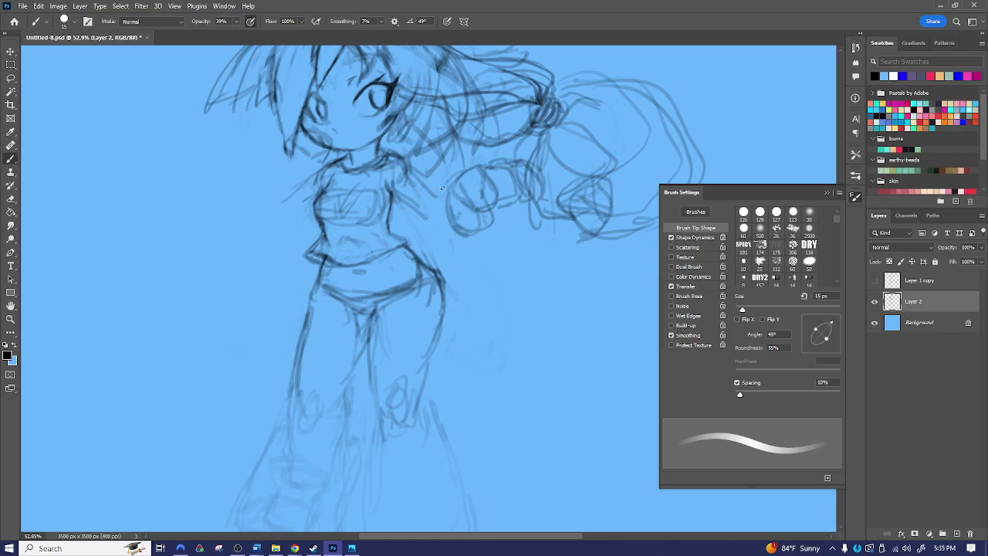
mouse_move(280, 160)
left_mouse_down()
mouse_move(276, 185)
mouse_move(332, 169)
mouse_move(316, 185)
mouse_move(301, 182)
mouse_move(319, 164)
mouse_move(326, 168)
mouse_move(306, 186)
mouse_move(330, 182)
mouse_move(317, 170)
mouse_move(327, 159)
mouse_move(339, 178)
mouse_move(314, 180)
mouse_move(328, 164)
mouse_move(315, 182)
mouse_move(309, 155)
mouse_move(329, 146)
mouse_move(307, 134)
mouse_move(329, 150)
left_mouse_up()
- Reduce the eraser to 45 px, clean up stray lines around the reaching arm, and save the file
key("e")
key("bracketleft")
key("bracketleft")
key("bracketleft")
key("bracketleft")
key("bracketleft")
key("bracketleft")
key("bracketleft")
key("bracketleft")
key("bracketleft")
key("bracketleft")
key("bracketleft")
key("bracketleft")
key("bracketleft")
key("bracketleft")
scroll(507, 260, "down", 2)
left_click_drag(494, 215, 484, 317)
key("z")
left_click_drag(519, 264, 465, 265)
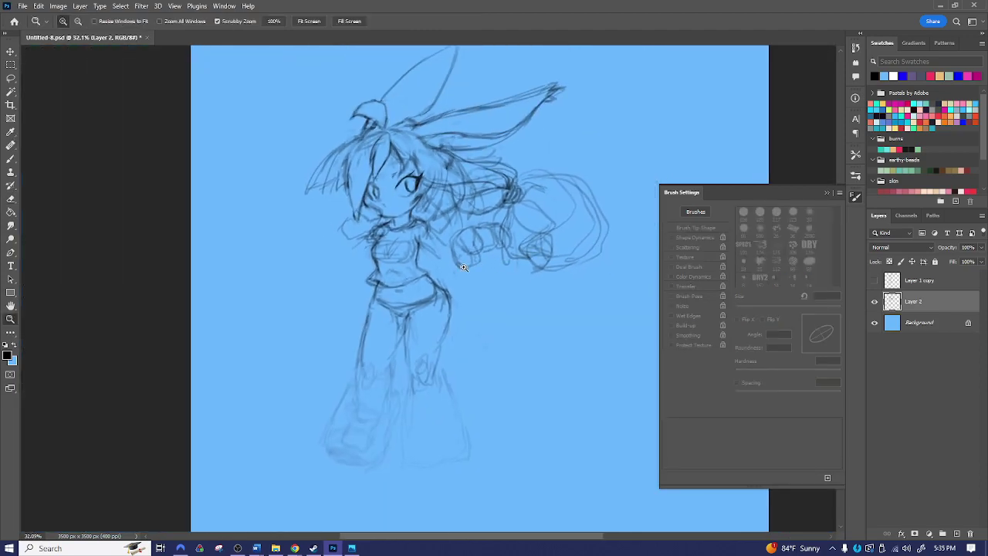
key("ctrl+s")
- Draw the forearm lines connecting the torso side to the large fist
key("b")
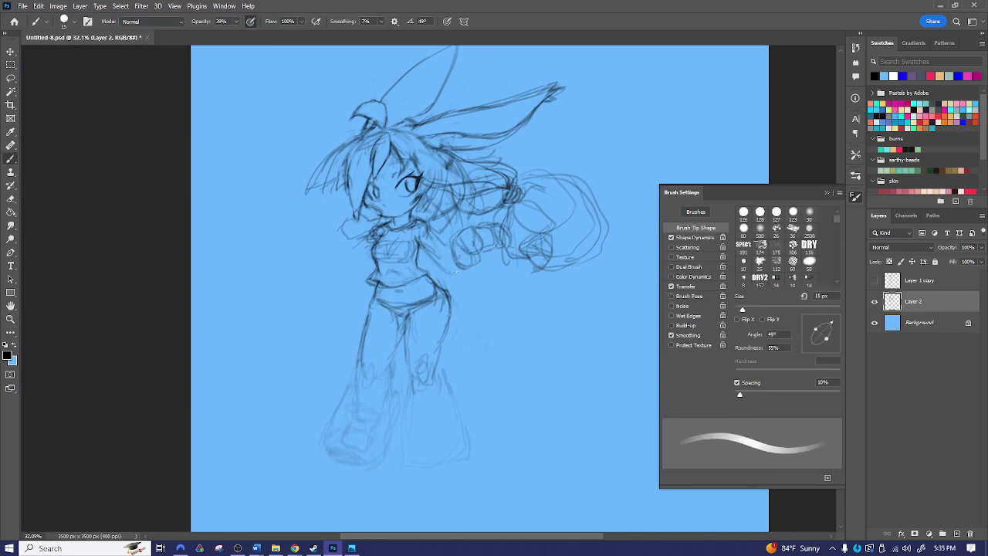
left_click_drag(448, 264, 448, 249)
key("e")
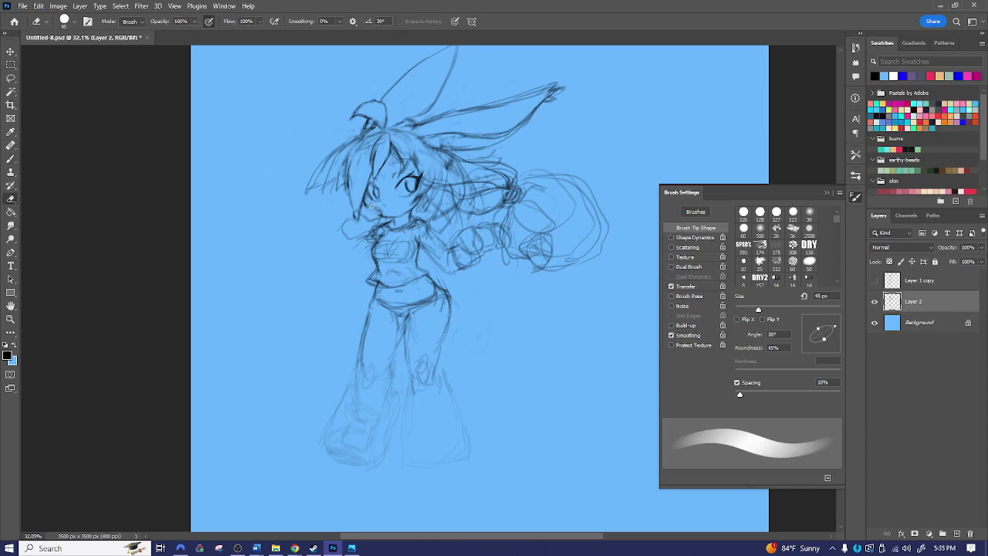
- Refine the cheek outline on the far side of the face with brush and eraser
key("z")
left_click_drag(393, 217, 440, 217)
key("b")
mouse_move(334, 191)
left_mouse_down()
mouse_move(363, 211)
mouse_move(357, 190)
left_mouse_up()
key("e")
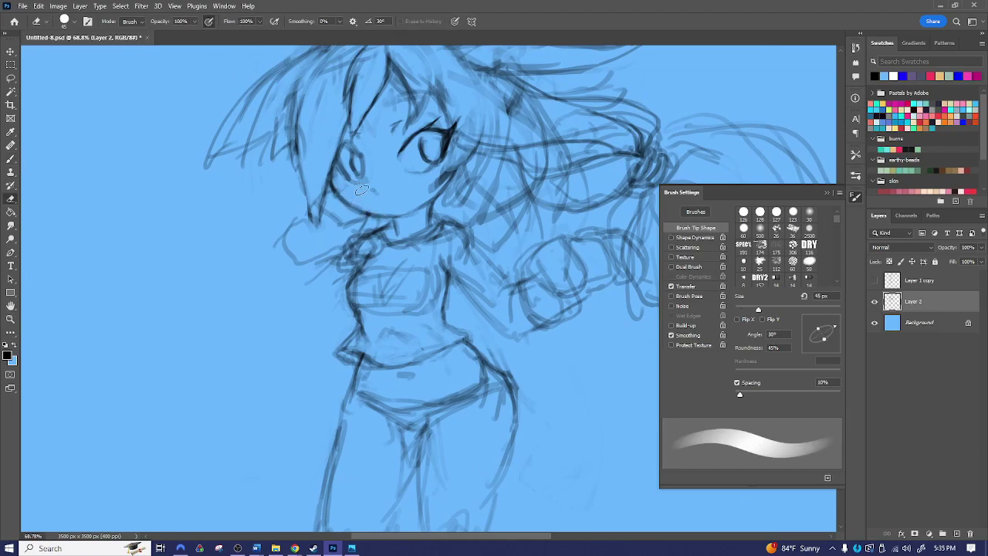
- Erase the flared lower legs and shoes below the knees using a 100 px eraser
key("z")
mouse_move(565, 327)
left_mouse_down()
mouse_move(515, 327)
mouse_move(526, 219)
mouse_move(517, 212)
left_mouse_up()
key("space")
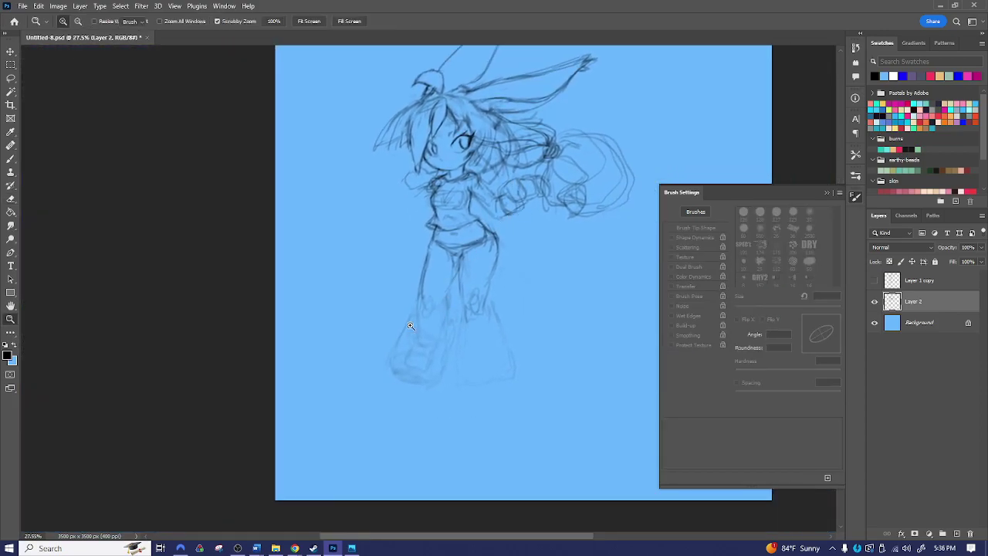
key("e")
key("]")
key("]")
key("]")
key("]")
mouse_move(408, 311)
left_mouse_down()
mouse_move(438, 382)
mouse_move(445, 344)
mouse_move(414, 377)
mouse_move(445, 338)
mouse_move(451, 363)
mouse_move(472, 344)
mouse_move(509, 357)
left_mouse_up()
key("bracketright")
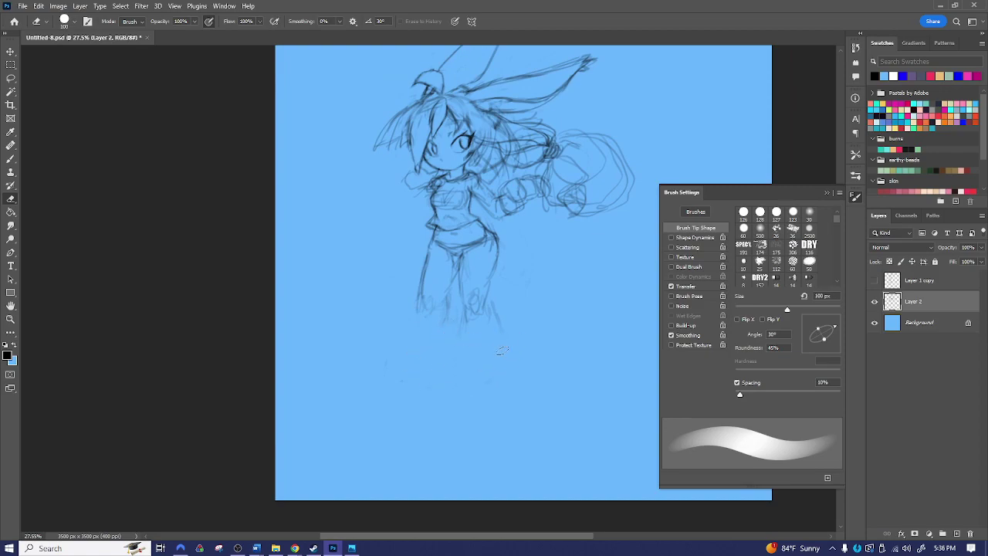
- Try a new lower-leg shape below the left knee and erase it again
key("b")
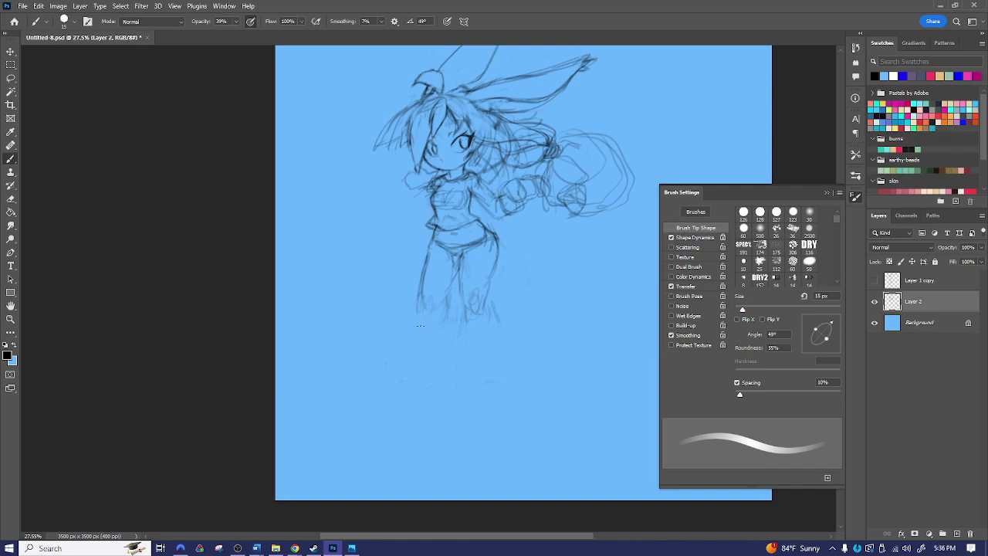
mouse_move(421, 298)
left_mouse_down()
mouse_move(414, 321)
mouse_move(439, 300)
mouse_move(409, 336)
mouse_move(415, 345)
left_mouse_up()
mouse_move(448, 315)
left_mouse_down()
mouse_move(432, 345)
mouse_move(403, 366)
mouse_move(415, 370)
left_mouse_up()
left_click_drag(414, 326, 405, 357)
left_click_drag(416, 360, 412, 389)
key("e")
left_click_drag(416, 311, 402, 380)
left_click_drag(414, 341, 434, 357)
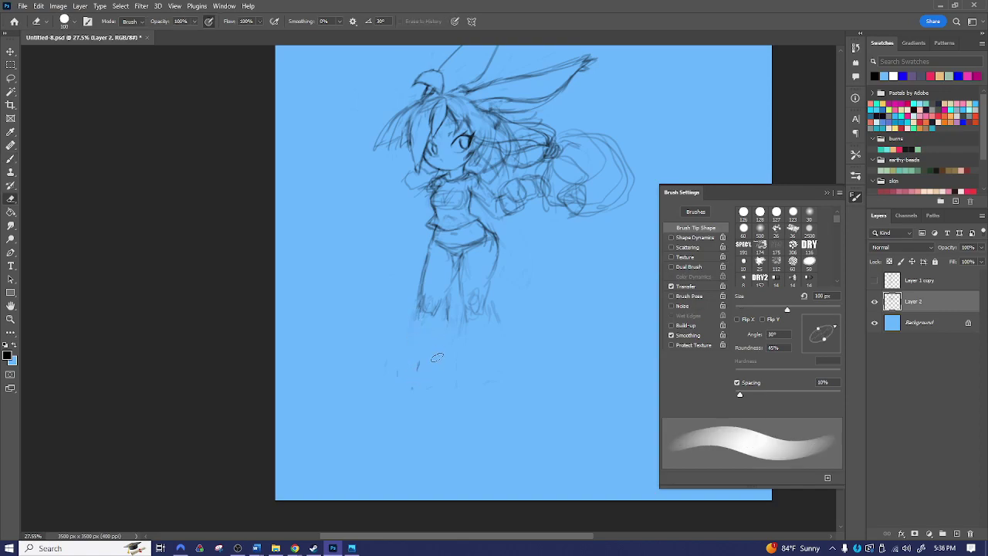
- Sketch rounded lower-leg shapes below both knees with one leg tapering into a foot, and restate the hip outline
key("b")
left_click_drag(418, 307, 437, 341)
mouse_move(463, 307)
left_mouse_down()
mouse_move(466, 325)
mouse_move(483, 324)
mouse_move(480, 314)
left_mouse_up()
mouse_move(454, 345)
left_mouse_down()
mouse_move(462, 323)
mouse_move(457, 361)
left_mouse_up()
mouse_move(489, 323)
left_mouse_down()
mouse_move(485, 349)
mouse_move(488, 326)
left_mouse_up()
mouse_move(494, 274)
left_mouse_down()
mouse_move(483, 342)
mouse_move(460, 318)
left_mouse_up()
mouse_move(459, 311)
left_mouse_down()
mouse_move(454, 333)
mouse_move(462, 314)
mouse_move(472, 318)
mouse_move(449, 349)
mouse_move(440, 390)
mouse_move(466, 386)
mouse_move(448, 388)
left_mouse_up()
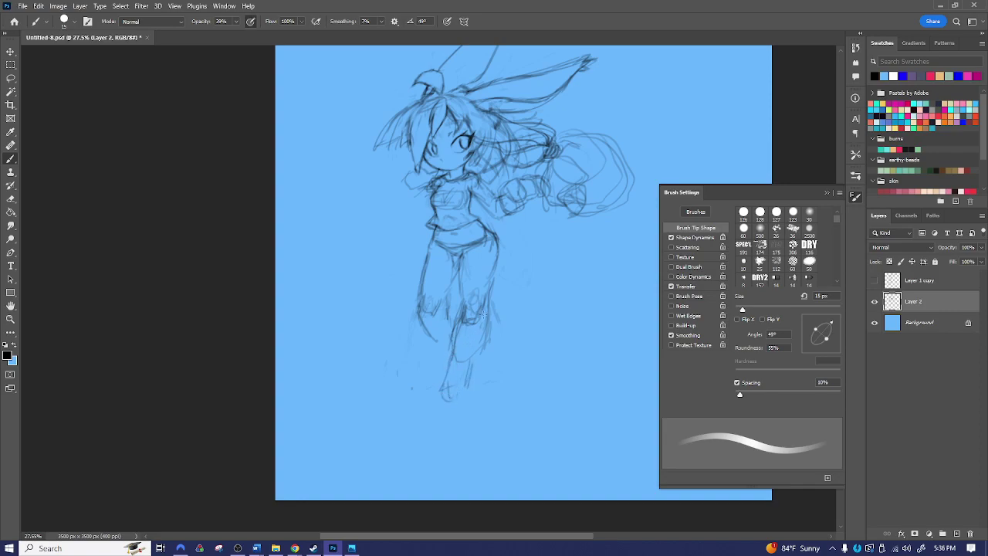
left_click_drag(497, 258, 490, 234)
- Erase the hair puff and the large fist, and close the rounded shape below the left knee
key("e")
mouse_move(502, 198)
left_mouse_down()
mouse_move(533, 195)
mouse_move(537, 176)
mouse_move(561, 220)
mouse_move(557, 180)
mouse_move(596, 210)
mouse_move(616, 185)
mouse_move(619, 153)
mouse_move(573, 154)
mouse_move(548, 172)
mouse_move(584, 151)
mouse_move(575, 182)
mouse_move(602, 168)
mouse_move(618, 136)
left_mouse_up()
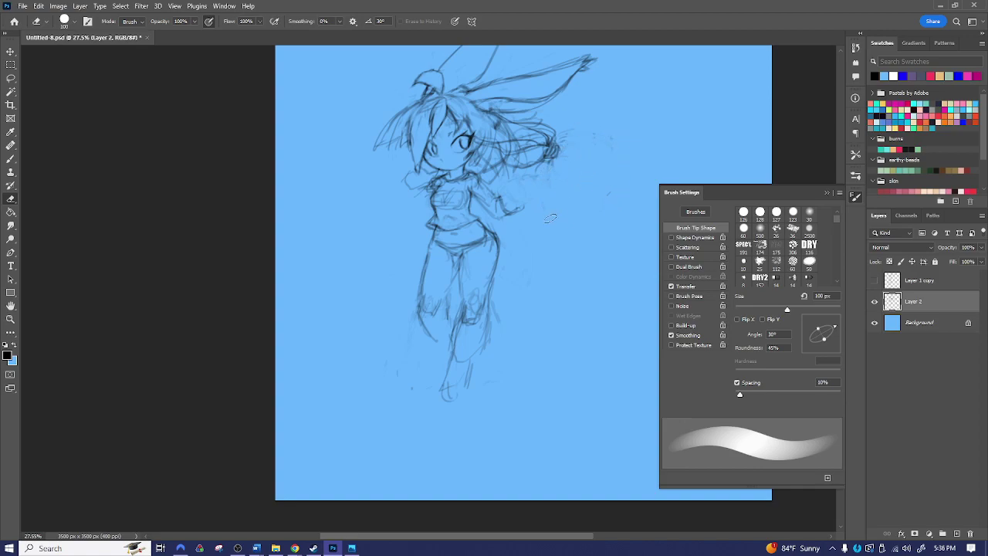
key("b")
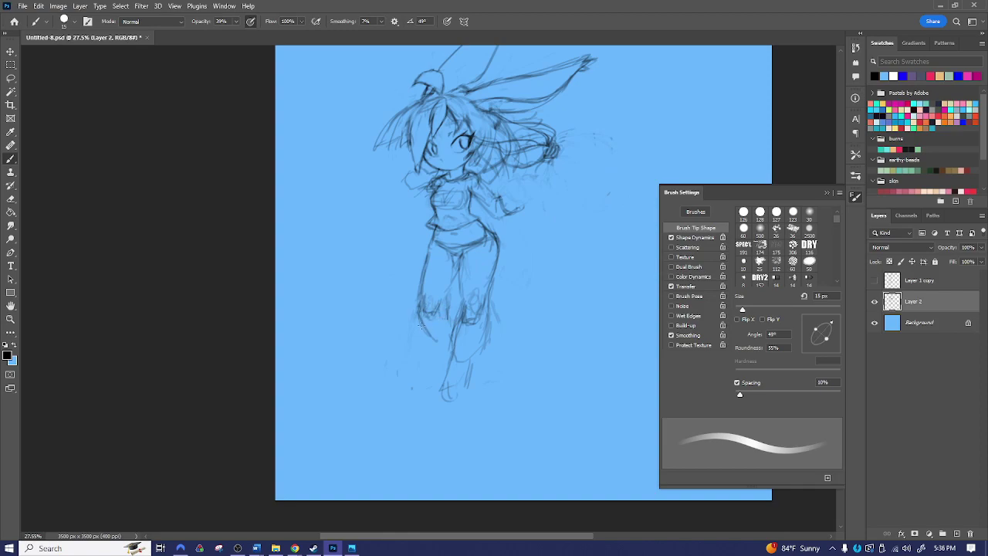
mouse_move(429, 335)
left_mouse_down()
mouse_move(444, 343)
mouse_move(451, 325)
mouse_move(433, 344)
left_mouse_up()
- Sketch an oversized blocky fist at the end of the reaching arm with the brush enlarged to 35 px
key("bracketright")
key("bracketright")
key("bracketright")
key("bracketright")
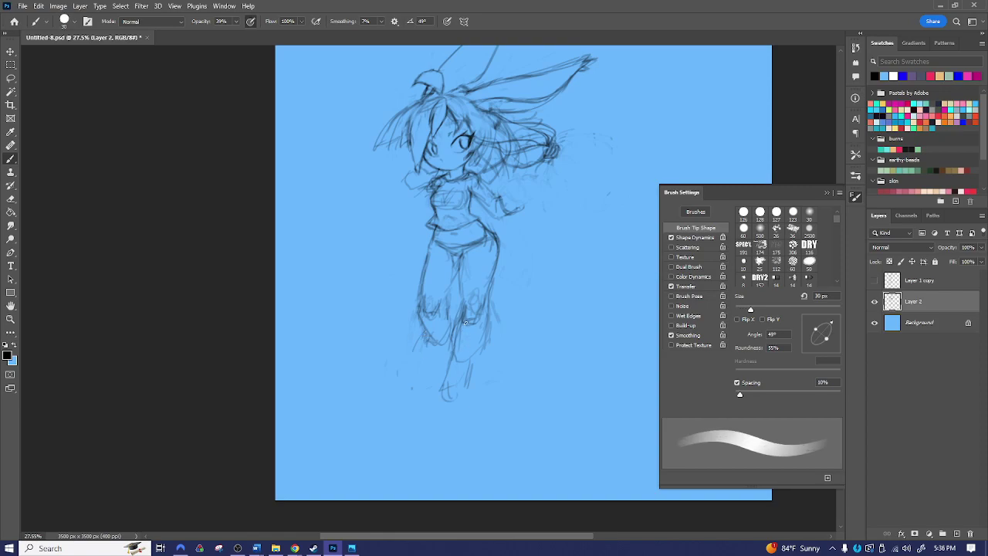
mouse_move(513, 194)
left_mouse_down()
mouse_move(565, 183)
mouse_move(569, 220)
mouse_move(522, 221)
mouse_move(539, 182)
mouse_move(551, 204)
mouse_move(548, 180)
mouse_move(502, 177)
mouse_move(494, 211)
mouse_move(513, 233)
mouse_move(561, 214)
mouse_move(545, 173)
mouse_move(549, 211)
left_mouse_up()
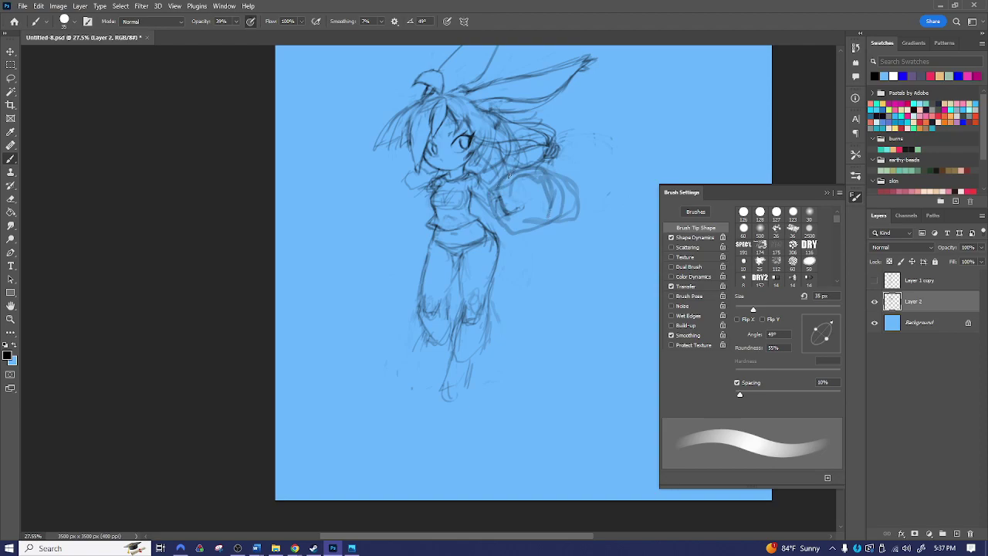
mouse_move(517, 166)
left_mouse_down()
mouse_move(526, 201)
mouse_move(531, 180)
mouse_move(511, 199)
left_mouse_up()
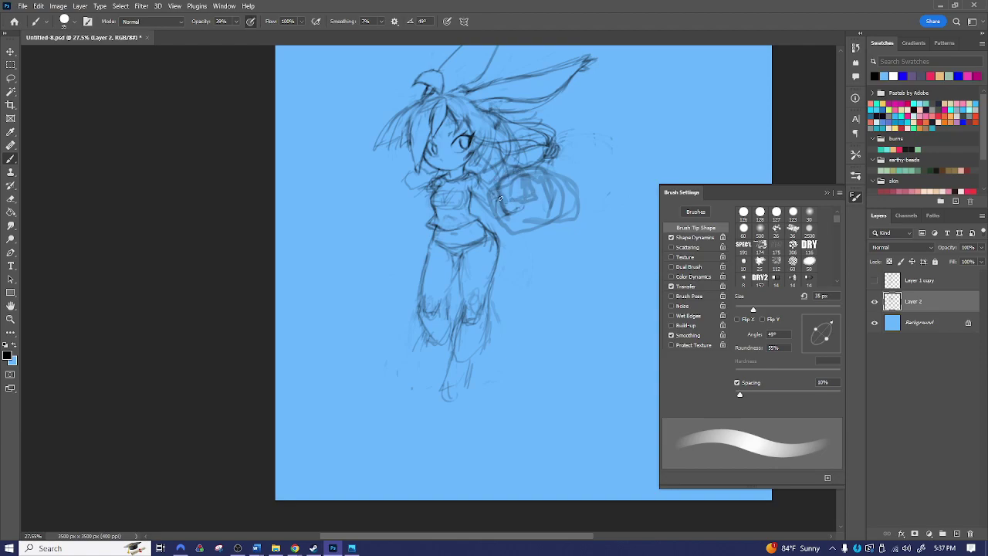
- Rework the oversized fist's finger and thumb shapes, alternating between eraser and brush
key("e")
mouse_move(515, 207)
left_mouse_down()
mouse_move(513, 174)
mouse_move(507, 186)
mouse_move(521, 202)
mouse_move(504, 200)
mouse_move(525, 203)
mouse_move(496, 193)
mouse_move(499, 204)
mouse_move(501, 172)
mouse_move(519, 171)
mouse_move(551, 193)
mouse_move(539, 213)
mouse_move(531, 204)
mouse_move(555, 180)
mouse_move(559, 213)
mouse_move(497, 220)
left_mouse_up()
key("b")
key("e")
key("b")
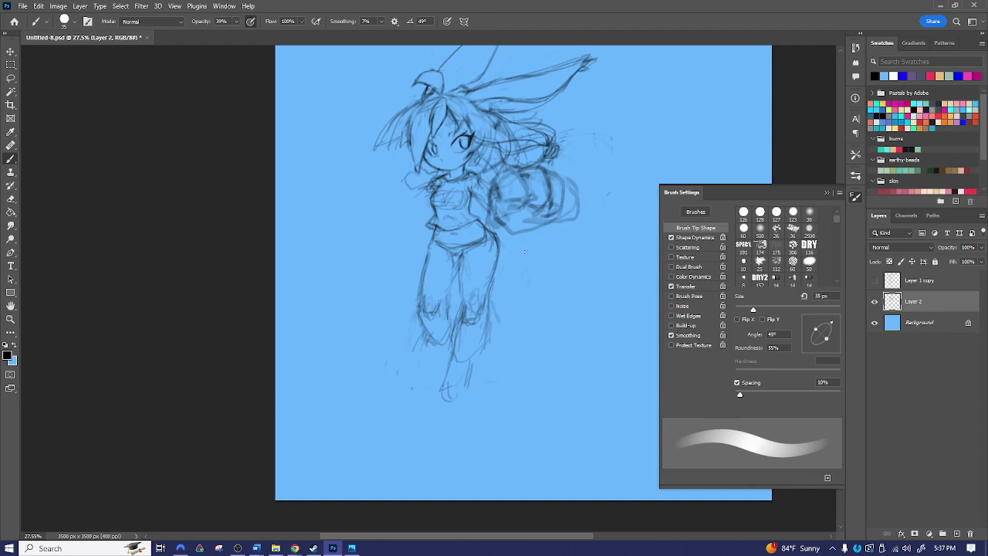
- Undo the rework of the oversized fist's fingers and thumb
key("ctrl+z")
key("ctrl+z")
key("ctrl+z")
key("ctrl+z")
key("ctrl+z")
key("ctrl+z")
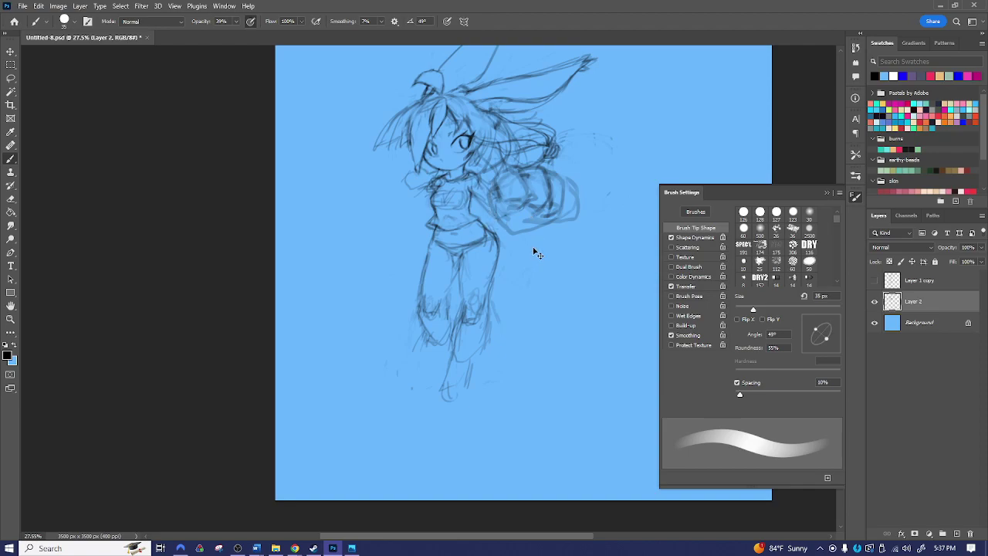
key("ctrl+z")
key("ctrl+z")
key("ctrl+z")
key("ctrl+z")
key("ctrl+z")
key("ctrl+z")
key("ctrl+z")
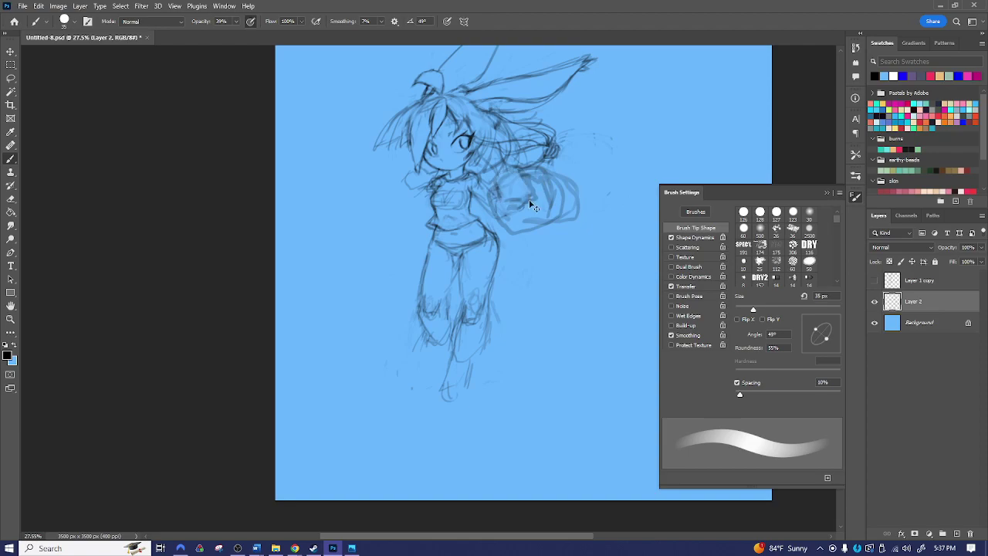
key("ctrl+z")
key("ctrl+z")
key("ctrl+z")
key("ctrl+z")
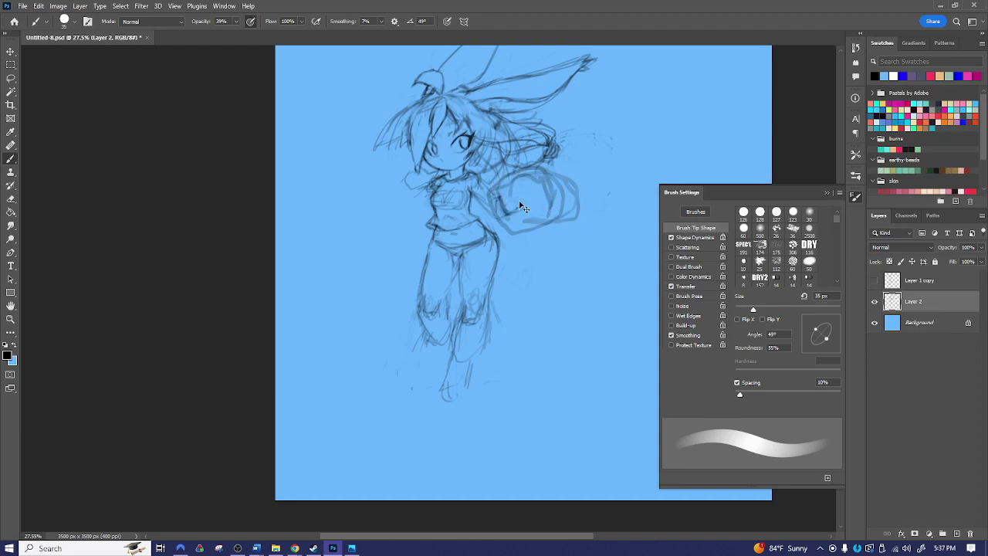
- Erase the oversized fist together with the reaching forearm
key("e")
mouse_move(506, 196)
left_mouse_down()
mouse_move(516, 231)
mouse_move(527, 181)
mouse_move(551, 197)
mouse_move(549, 223)
mouse_move(570, 210)
mouse_move(580, 177)
mouse_move(568, 210)
mouse_move(546, 174)
mouse_move(527, 169)
mouse_move(501, 180)
mouse_move(498, 199)
mouse_move(511, 203)
mouse_move(510, 175)
mouse_move(550, 181)
left_mouse_up()
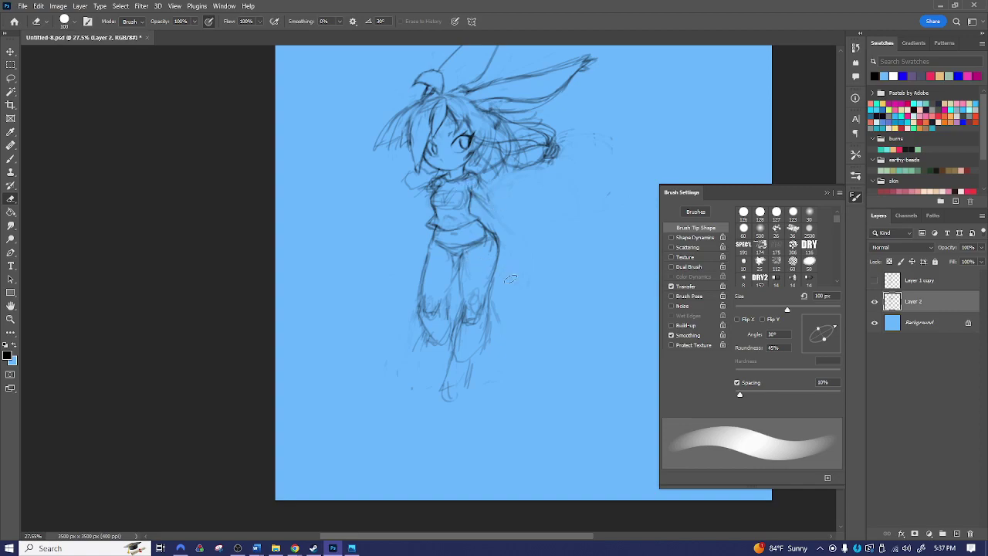
- Darken the knee and calf outlines of the right leg
key("b")
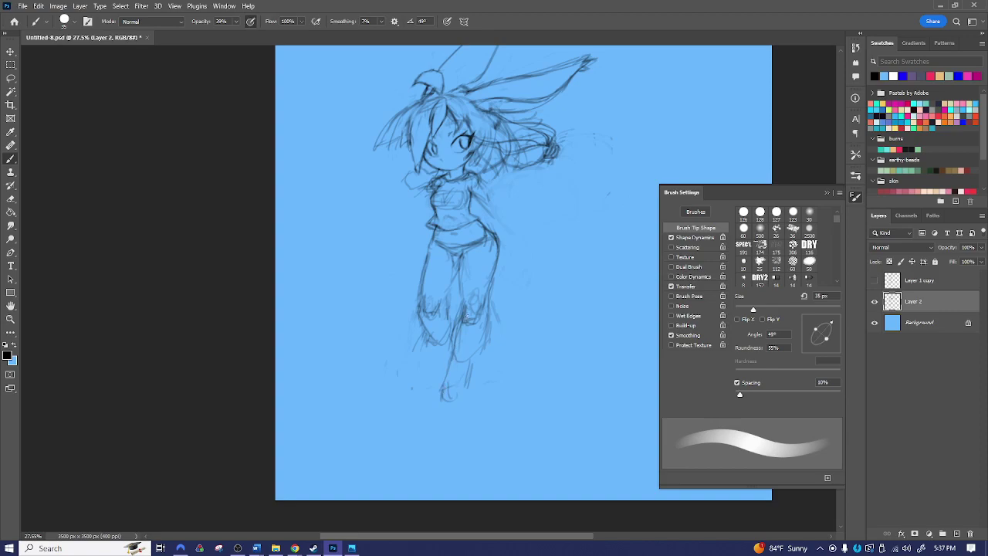
left_click_drag(461, 321, 453, 366)
mouse_move(468, 307)
left_mouse_down()
mouse_move(487, 331)
mouse_move(489, 302)
mouse_move(472, 361)
left_mouse_up()
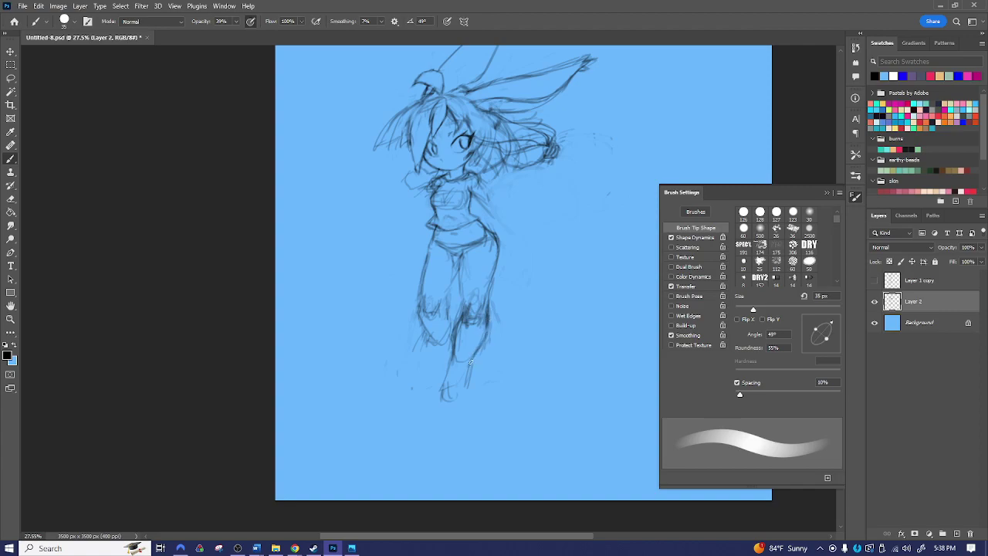
- Sketch the shins and chunky shoes below the knees and strengthen the inner thigh line
key("e")
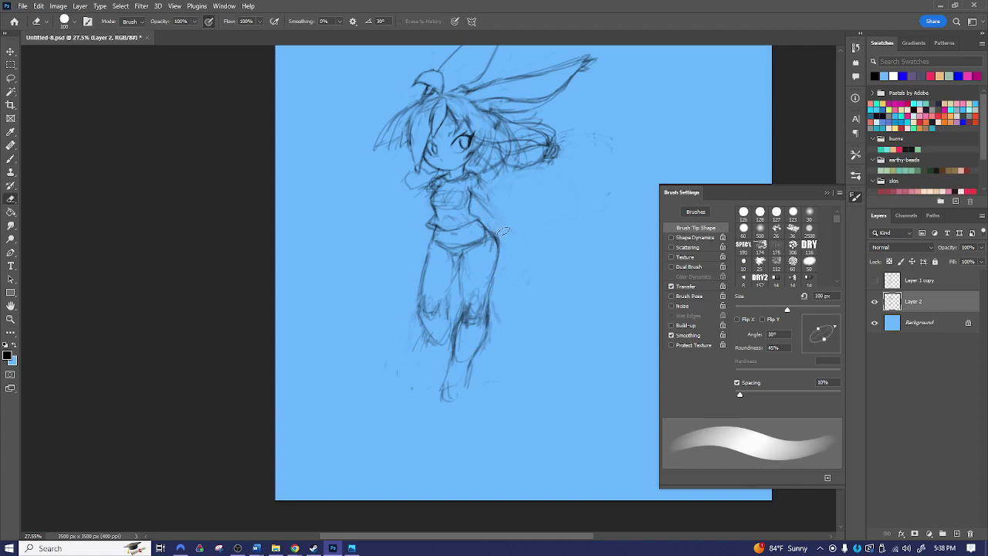
key("b")
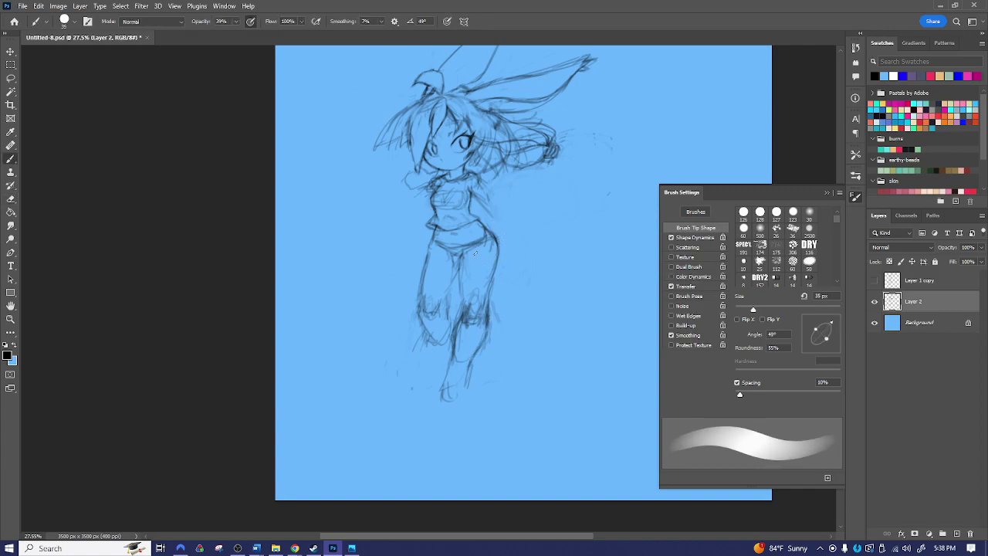
mouse_move(480, 251)
left_mouse_down()
mouse_move(461, 271)
mouse_move(461, 257)
mouse_move(478, 246)
mouse_move(461, 262)
mouse_move(460, 320)
left_mouse_up()
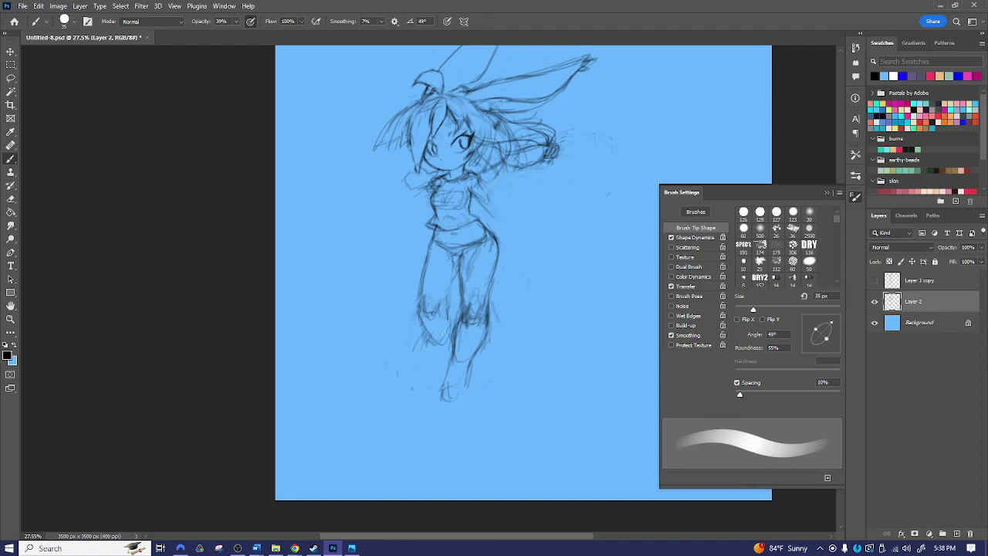
mouse_move(427, 339)
left_mouse_down()
mouse_move(451, 348)
mouse_move(424, 379)
mouse_move(409, 362)
mouse_move(427, 342)
mouse_move(445, 373)
mouse_move(438, 408)
mouse_move(453, 411)
mouse_move(476, 405)
mouse_move(485, 367)
left_mouse_up()
mouse_move(479, 365)
left_mouse_down()
mouse_move(474, 398)
mouse_move(448, 404)
left_mouse_up()
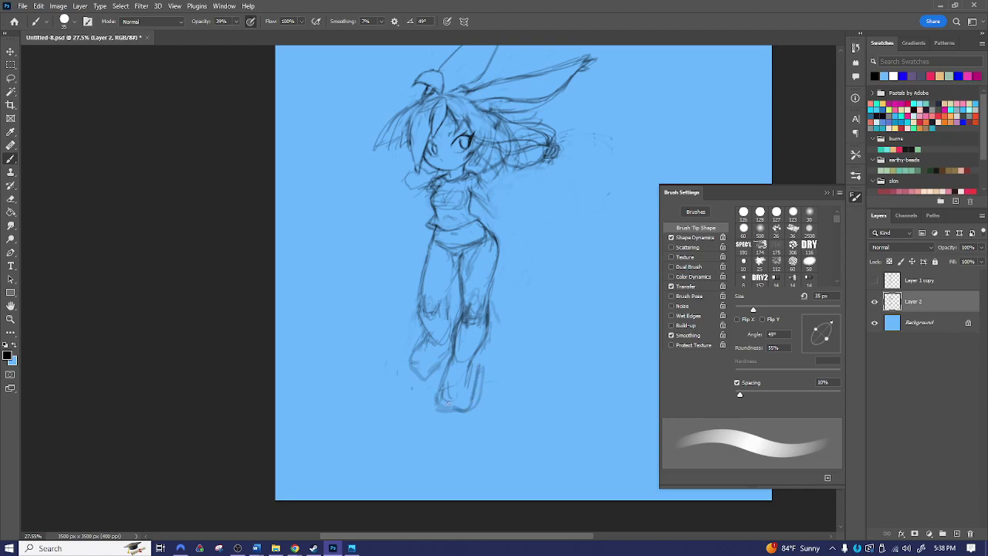
mouse_move(453, 369)
left_mouse_down()
mouse_move(435, 396)
mouse_move(451, 419)
mouse_move(432, 410)
mouse_move(453, 423)
mouse_move(476, 398)
mouse_move(456, 413)
mouse_move(429, 398)
mouse_move(448, 421)
mouse_move(477, 411)
mouse_move(456, 398)
mouse_move(479, 420)
mouse_move(470, 413)
mouse_move(477, 360)
mouse_move(430, 352)
mouse_move(449, 355)
mouse_move(421, 378)
left_mouse_up()
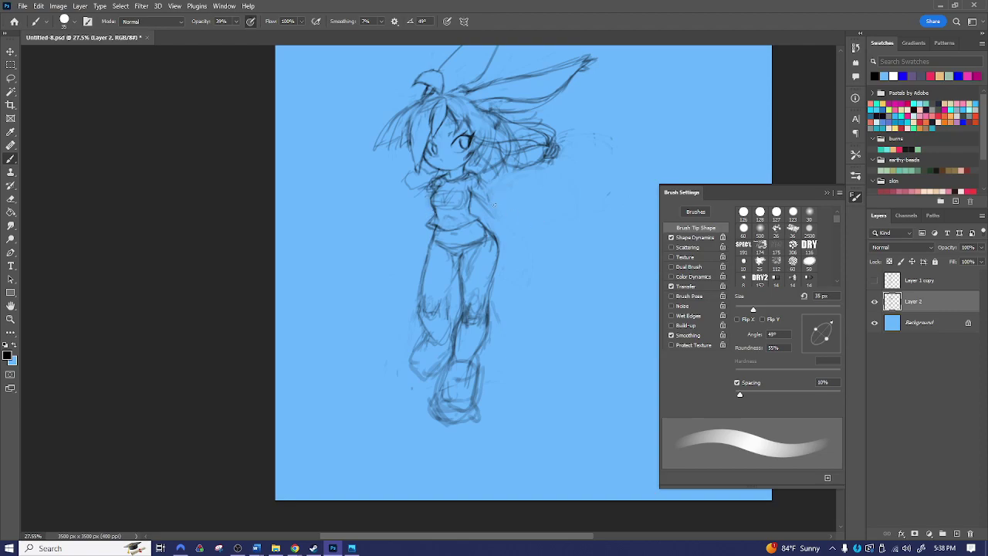
- Sketch a downward-slanting arm from the shoulder on the ponytail side and a hanging arm line along the torso's other side
left_click_drag(479, 174, 544, 214)
mouse_move(437, 179)
left_mouse_down()
mouse_move(426, 187)
mouse_move(422, 274)
left_mouse_up()
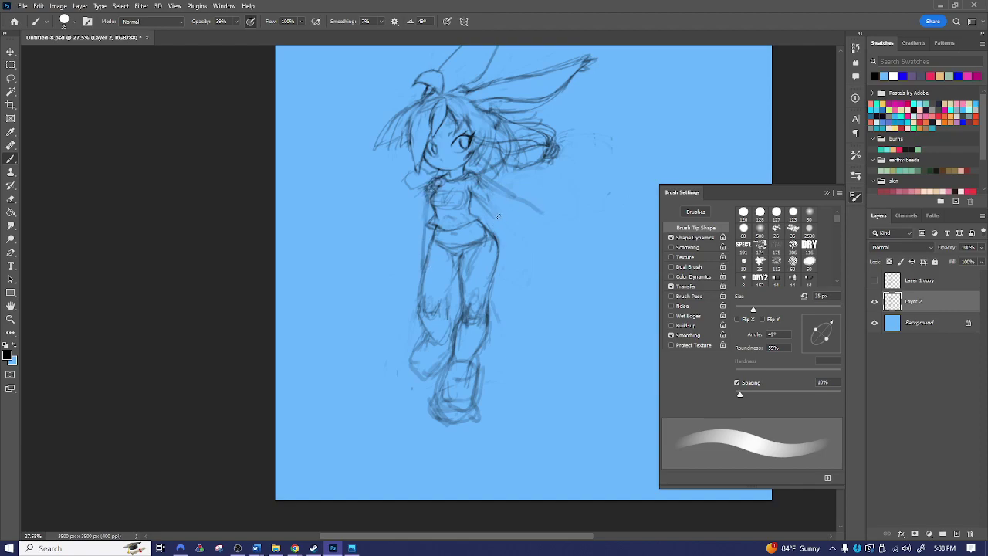
left_click_drag(430, 197, 416, 271)
key("e")
key("b")
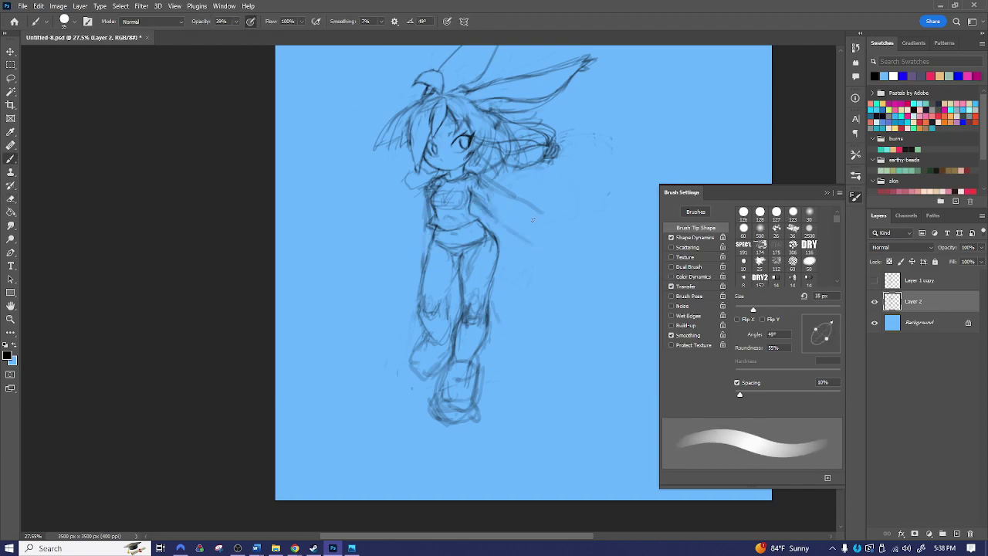
- Extend the slanting arm outward and rough in its wide sleeve opening and hand
left_click_drag(508, 184, 599, 243)
mouse_move(570, 234)
left_mouse_down()
mouse_move(547, 247)
mouse_move(551, 268)
left_mouse_up()
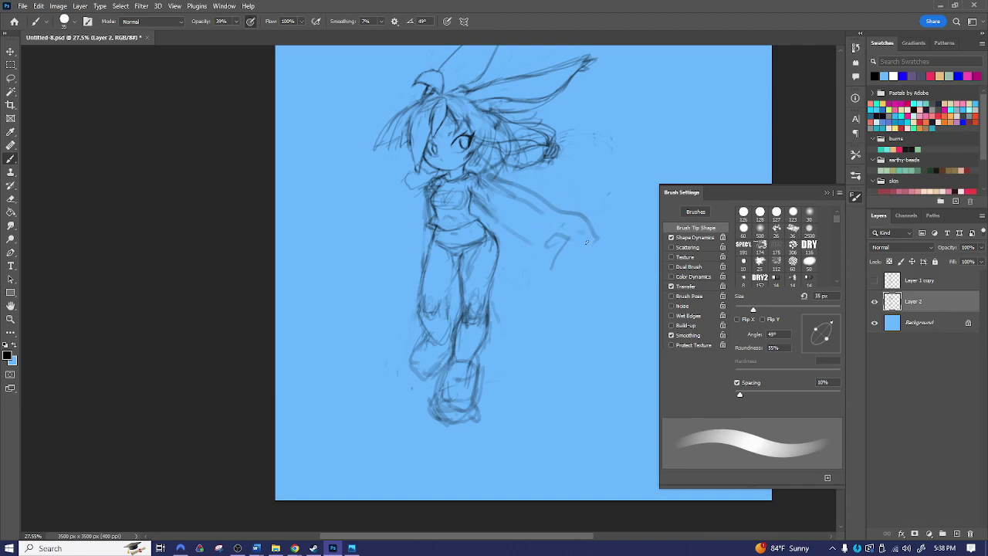
left_click_drag(588, 235, 592, 254)
left_click_drag(573, 222, 602, 219)
mouse_move(592, 239)
left_mouse_down()
mouse_move(577, 250)
mouse_move(593, 254)
mouse_move(581, 258)
left_mouse_up()
mouse_move(586, 257)
left_mouse_down()
mouse_move(561, 258)
mouse_move(544, 233)
mouse_move(556, 242)
mouse_move(544, 255)
mouse_move(531, 245)
mouse_move(542, 250)
mouse_move(573, 229)
mouse_move(582, 237)
mouse_move(561, 266)
mouse_move(576, 258)
mouse_move(574, 239)
mouse_move(599, 224)
mouse_move(575, 239)
mouse_move(565, 220)
mouse_move(567, 236)
mouse_move(575, 228)
mouse_move(551, 273)
left_mouse_up()
- Refine the slanting arm's hand and outline, alternating between brush and eraser
key("e")
key("b")
left_click_drag(548, 261, 542, 265)
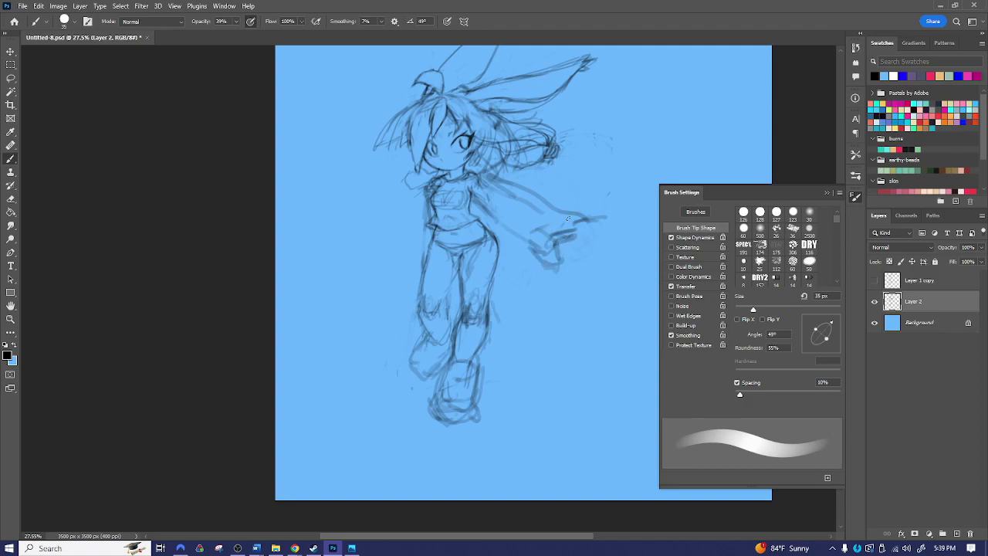
left_click_drag(574, 216, 589, 244)
key("e")
mouse_move(514, 186)
left_mouse_down()
mouse_move(540, 192)
mouse_move(511, 180)
mouse_move(553, 197)
mouse_move(505, 224)
left_mouse_up()
key("b")
left_click_drag(592, 273, 517, 295)
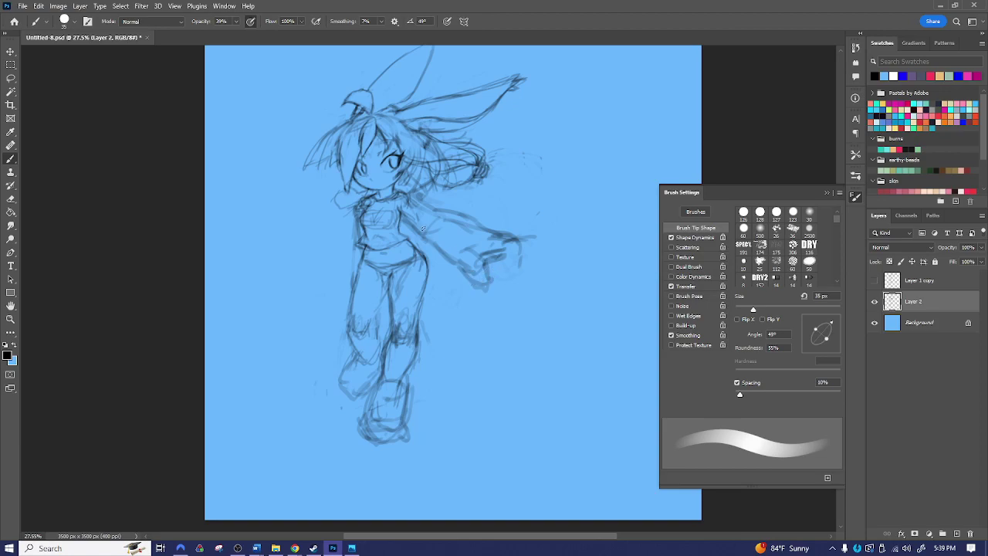
- Erase the slanting arm and its hand back to the shoulder
key("e")
mouse_move(407, 221)
left_mouse_down()
mouse_move(464, 270)
mouse_move(445, 250)
mouse_move(487, 252)
mouse_move(477, 290)
mouse_move(518, 259)
mouse_move(491, 220)
mouse_move(456, 227)
mouse_move(456, 215)
mouse_move(501, 234)
mouse_move(447, 222)
mouse_move(445, 211)
mouse_move(467, 226)
left_mouse_up()
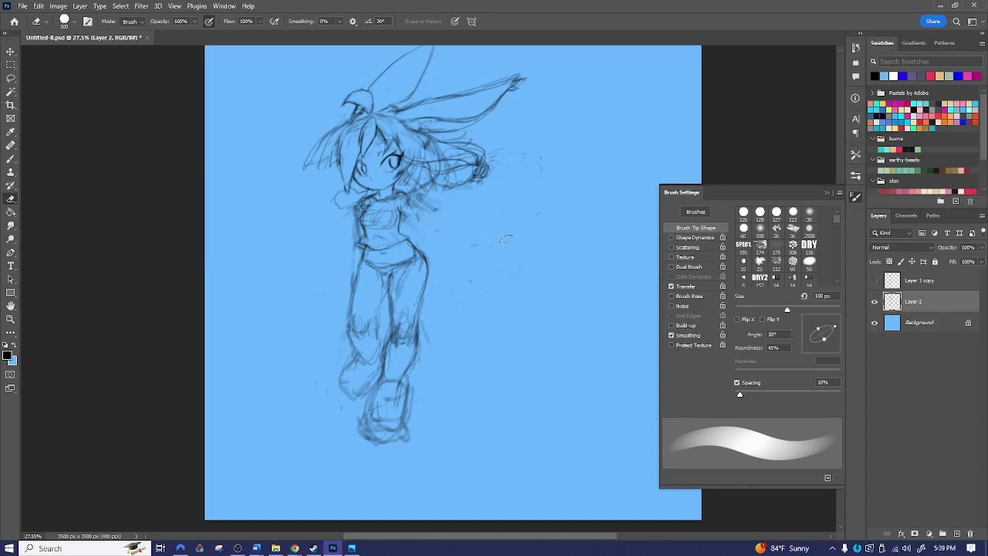
mouse_move(418, 215)
left_mouse_down()
mouse_move(407, 200)
mouse_move(429, 199)
mouse_move(415, 210)
left_mouse_up()
- Sketch a nearly horizontal outstretched arm from the shoulder with a smaller brush, reduced to 20 px
key("b")
key("bracketleft")
key("bracketleft")
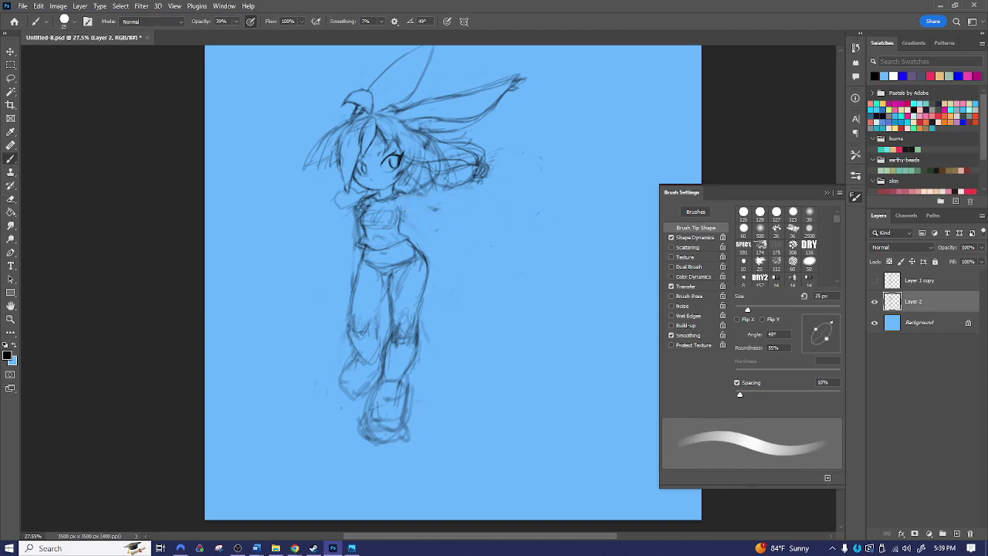
mouse_move(406, 192)
left_mouse_down()
mouse_move(441, 200)
mouse_move(431, 207)
mouse_move(459, 199)
left_mouse_up()
mouse_move(412, 207)
left_mouse_down()
mouse_move(498, 207)
mouse_move(439, 216)
mouse_move(467, 221)
mouse_move(500, 194)
mouse_move(519, 195)
mouse_move(458, 219)
mouse_move(517, 224)
left_mouse_up()
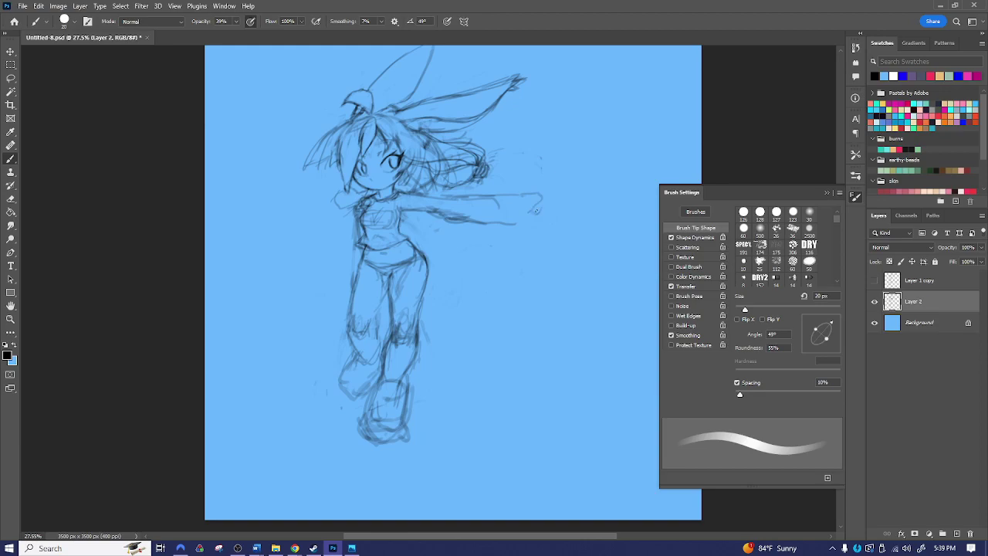
- Sketch a clenched fist with a boxy wrist at the end of the outstretched arm
mouse_move(518, 219)
left_mouse_down()
mouse_move(542, 195)
mouse_move(523, 194)
mouse_move(555, 200)
left_mouse_up()
mouse_move(521, 193)
left_mouse_down()
mouse_move(559, 200)
mouse_move(521, 193)
mouse_move(557, 197)
mouse_move(566, 225)
left_mouse_up()
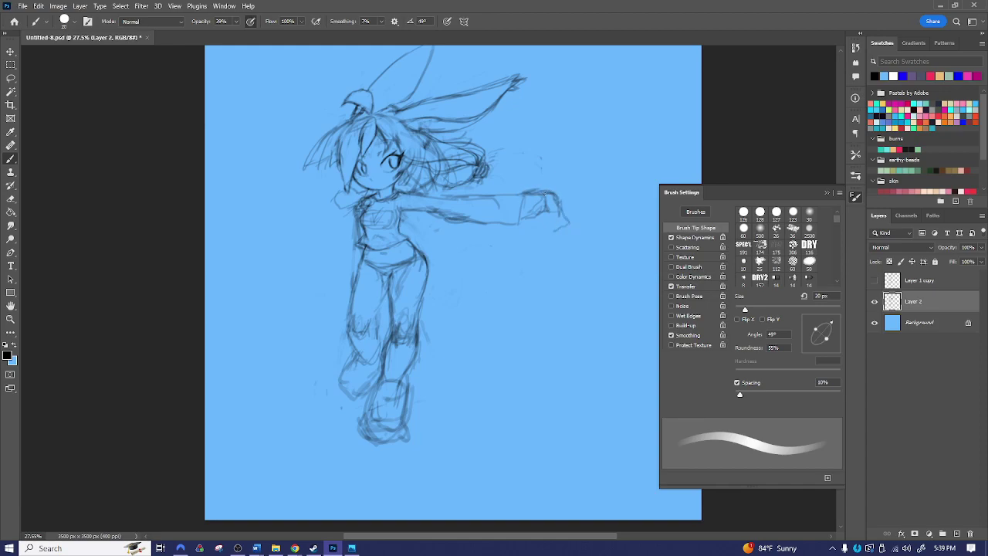
mouse_move(543, 188)
left_mouse_down()
mouse_move(563, 207)
mouse_move(534, 216)
mouse_move(538, 191)
mouse_move(560, 229)
mouse_move(537, 229)
mouse_move(548, 219)
mouse_move(557, 230)
mouse_move(532, 227)
mouse_move(558, 220)
mouse_move(557, 230)
mouse_move(545, 210)
mouse_move(562, 215)
mouse_move(538, 221)
left_mouse_up()
key("e")
key("b")
key("e")
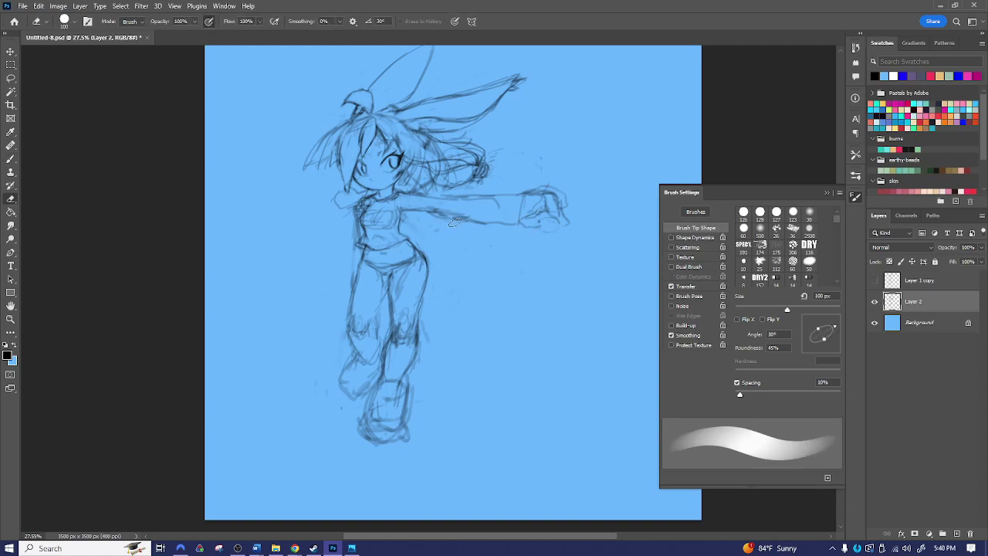
- Lasso the fist and move it slightly inward to shorten the outstretched arm, then deselect it
key("l")
left_click_drag(492, 186, 465, 197)
left_click_drag(498, 251, 530, 169)
key("v")
left_click_drag(512, 203, 495, 206)
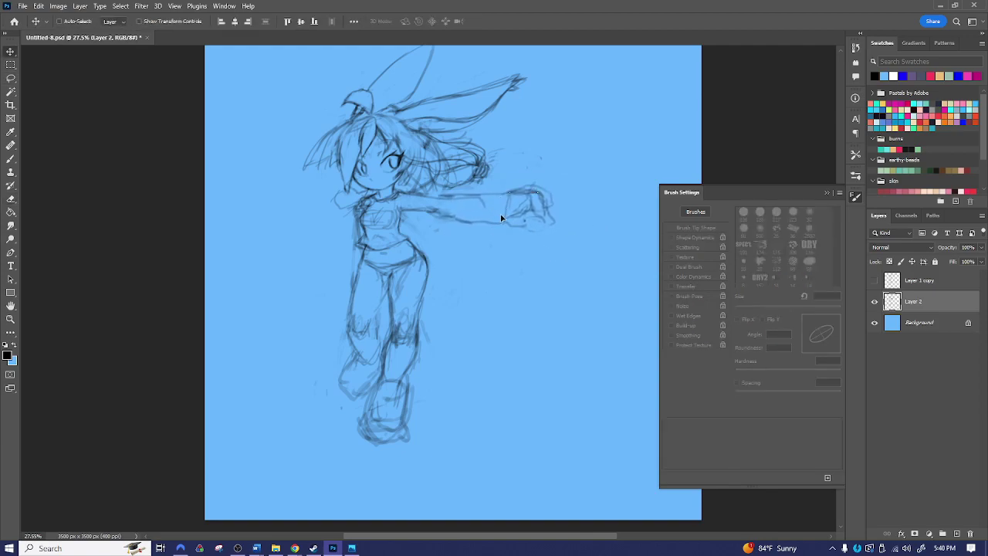
key("ctrl+d")
- Clean up the hair beside the face on the side away from the ponytail and draw longer, curved strands there
key("e")
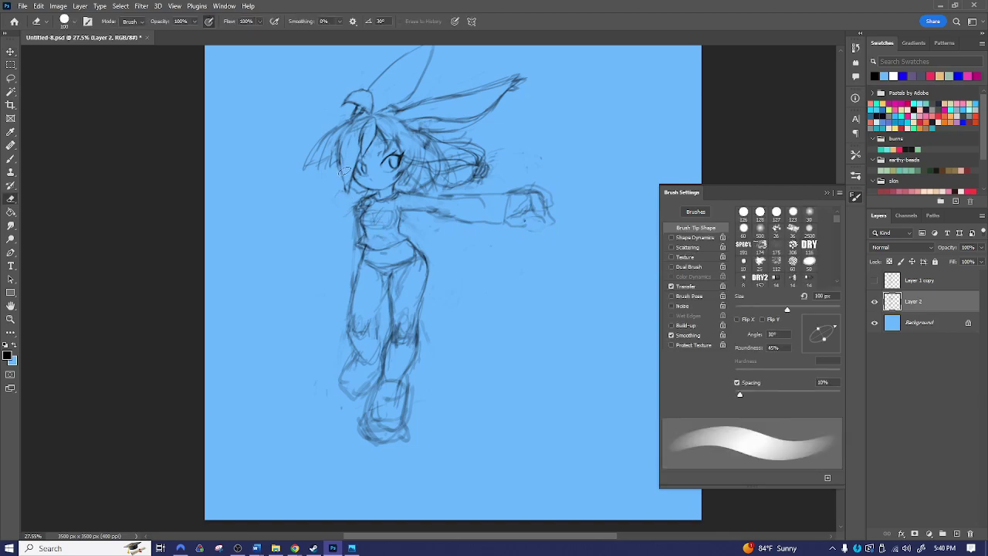
key("b")
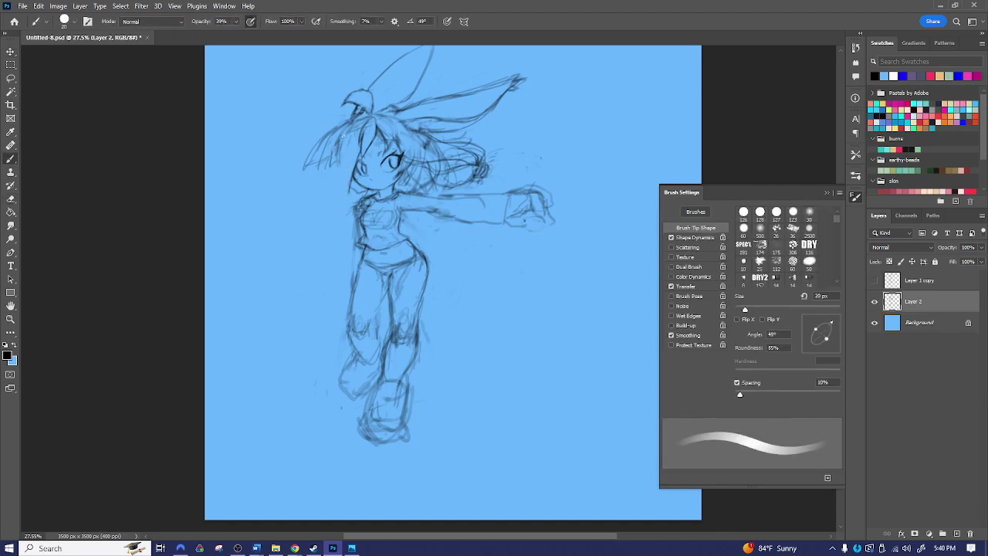
mouse_move(361, 124)
left_mouse_down()
mouse_move(332, 141)
mouse_move(336, 198)
left_mouse_up()
left_click_drag(335, 139, 336, 196)
mouse_move(325, 158)
left_mouse_down()
mouse_move(351, 199)
mouse_move(319, 204)
left_mouse_up()
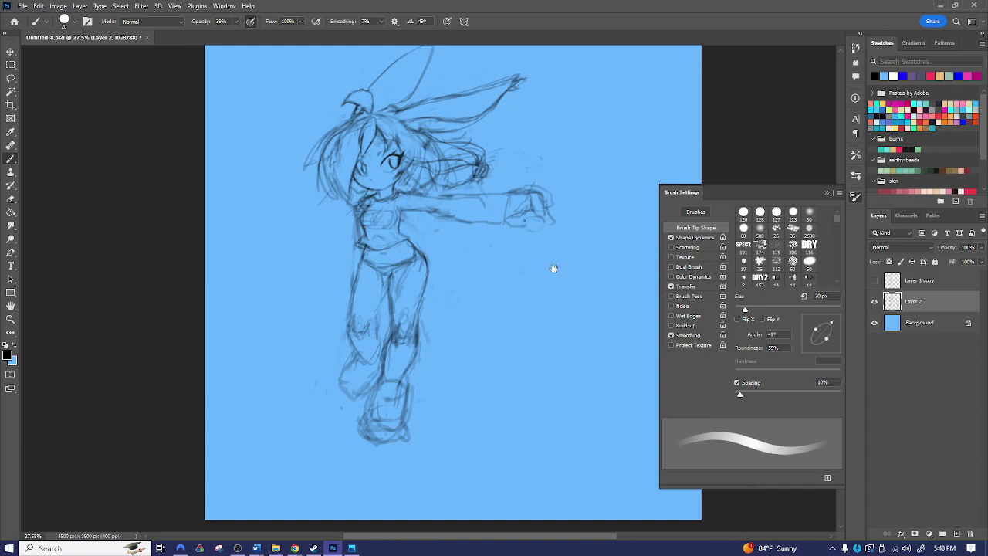
- Sketch the short sleeve's edge around the upper part of the outstretched arm and tidy the shoulder lines
left_click_drag(556, 267, 494, 274)
scroll(466, 218, "up", 2)
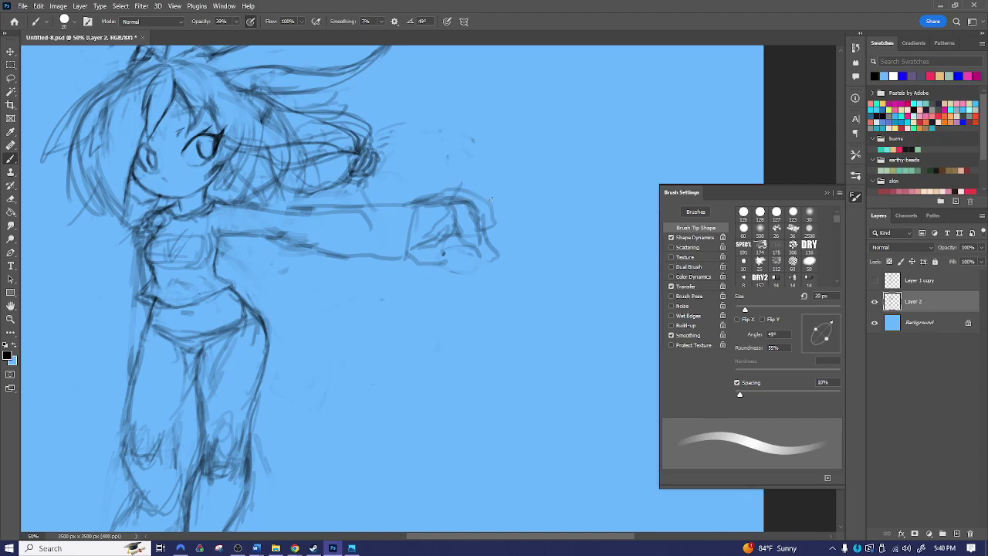
key("e")
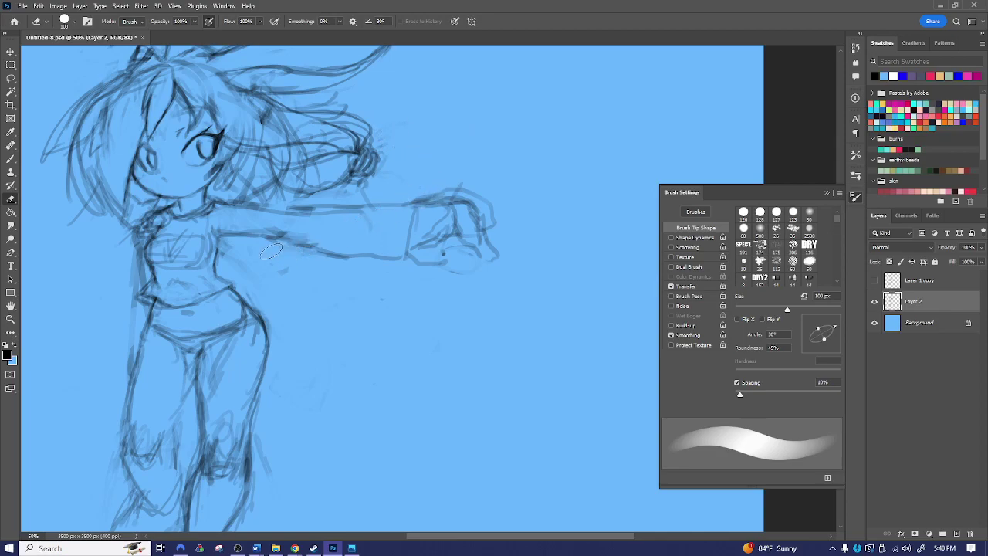
key("b")
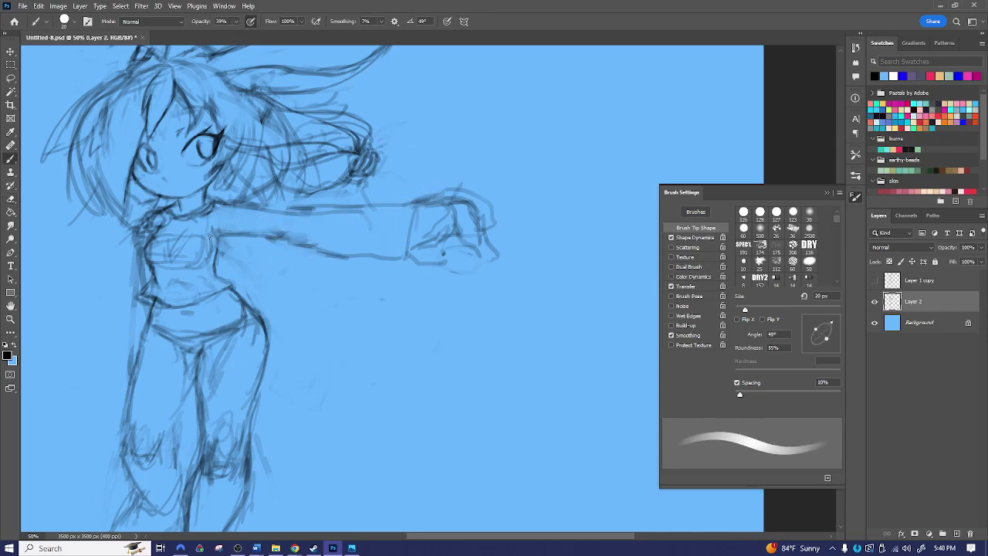
mouse_move(250, 230)
left_mouse_down()
mouse_move(240, 259)
mouse_move(270, 241)
mouse_move(252, 255)
mouse_move(211, 242)
left_mouse_up()
key("e")
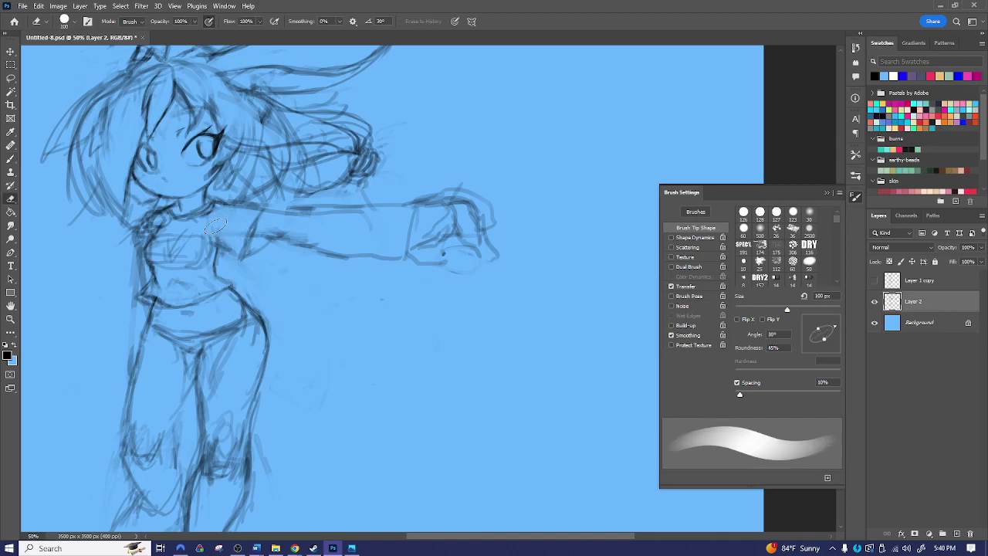
key("b")
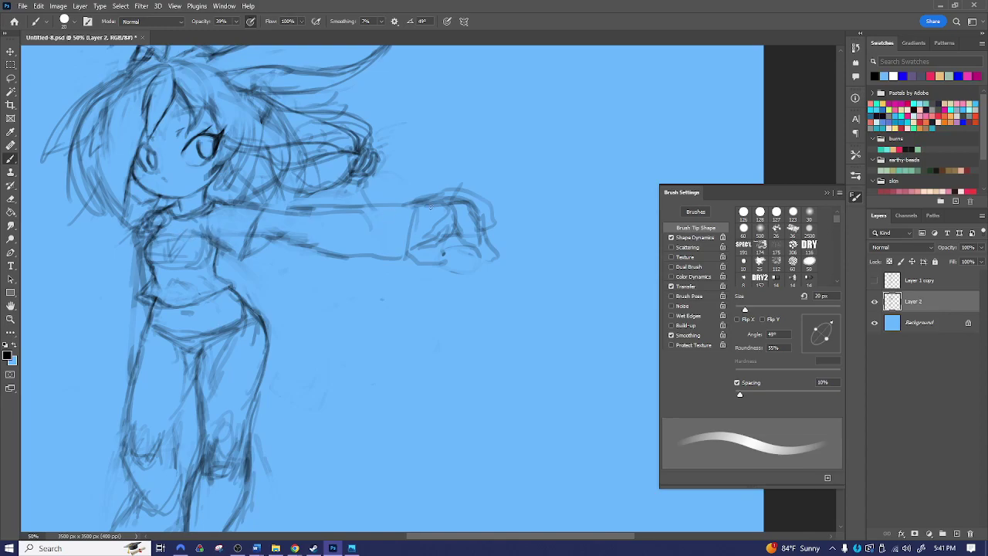
- Darken the outstretched arm's outlines and sketch a cuff around its wrist
left_click_drag(394, 250, 298, 242)
key("e")
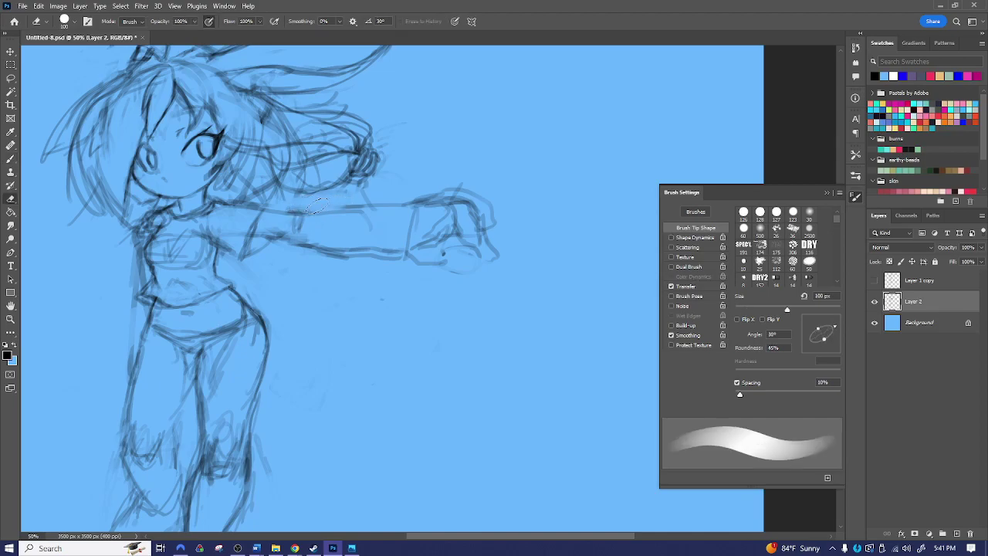
key("b")
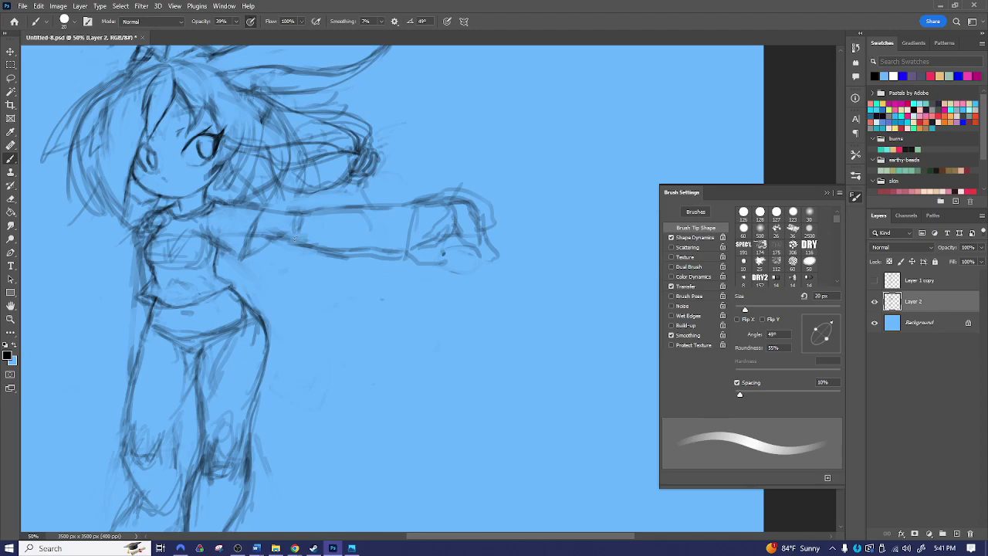
left_click_drag(390, 206, 370, 291)
left_click_drag(389, 232, 376, 290)
mouse_move(401, 207)
left_mouse_down()
mouse_move(392, 262)
mouse_move(379, 256)
mouse_move(385, 247)
mouse_move(375, 258)
mouse_move(388, 226)
mouse_move(418, 206)
mouse_move(399, 254)
mouse_move(497, 218)
mouse_move(499, 254)
mouse_move(456, 274)
left_mouse_up()
key("e")
- Clean up and retrace the curled hair tuft on top of the head with an 8 px brush
key("z")
left_click_drag(538, 274, 482, 293)
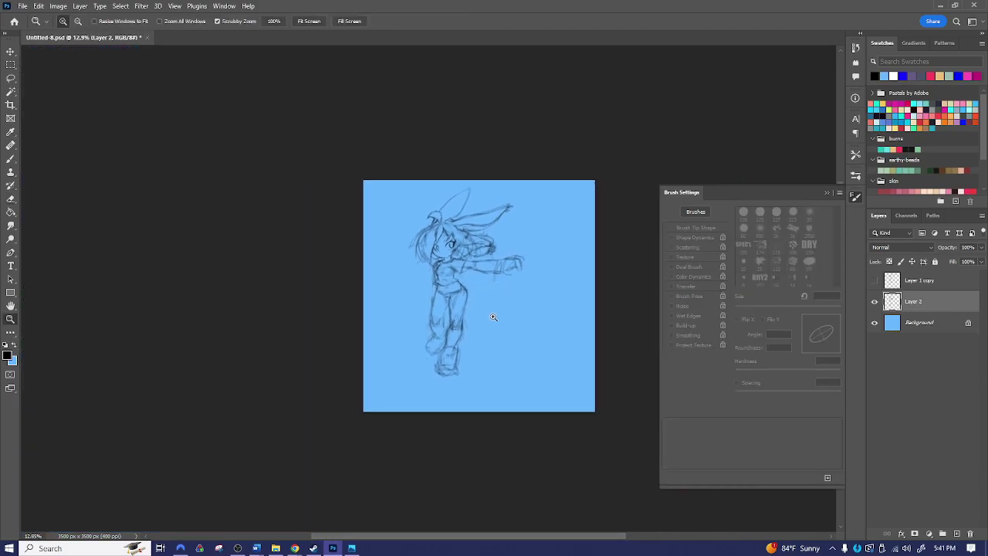
left_click_drag(443, 236, 454, 196)
key("b")
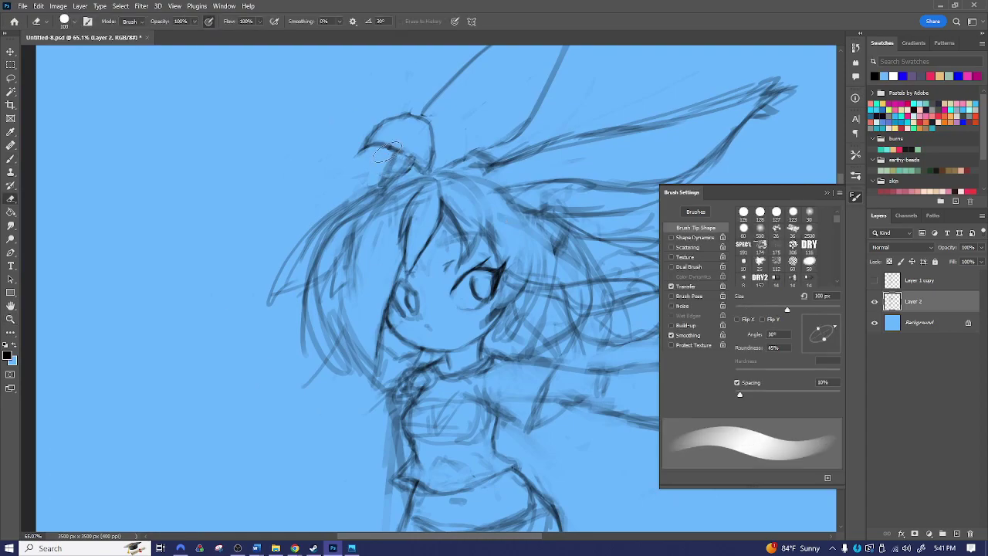
key("b")
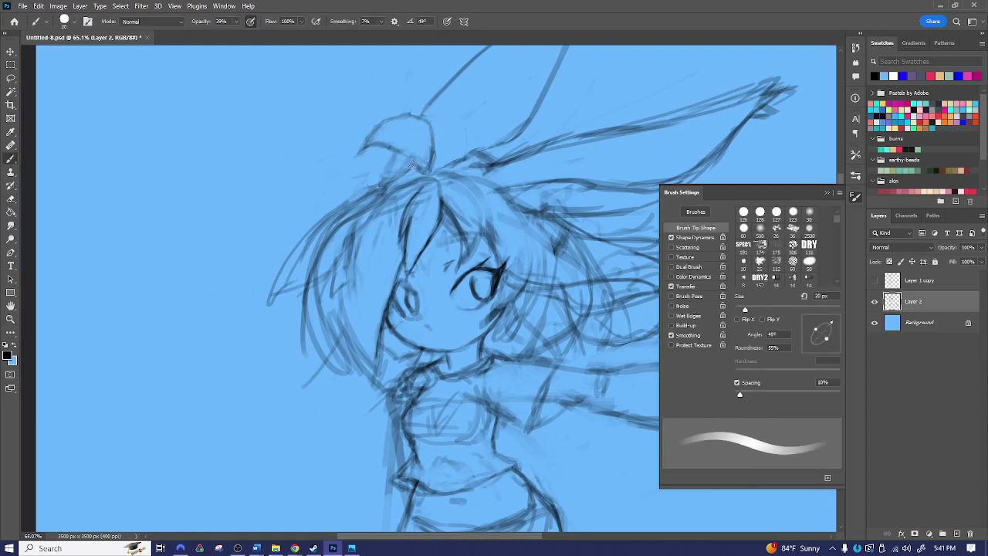
key("bracketleft")
key("bracketleft")
key("bracketleft")
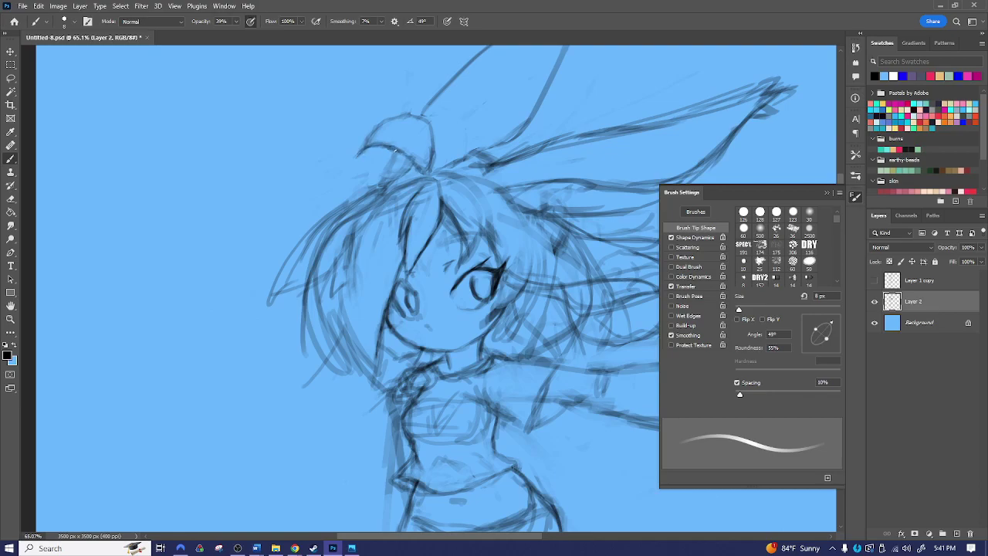
left_click_drag(431, 145, 388, 120)
- Draw a second pointed hair tuft rising from the crown beside the curled one with a 10 px brush
mouse_move(432, 169)
left_mouse_down()
mouse_move(460, 115)
mouse_move(482, 142)
left_mouse_up()
key("bracketright")
key("bracketright")
mouse_move(430, 170)
left_mouse_down()
mouse_move(467, 116)
mouse_move(482, 131)
left_mouse_up()
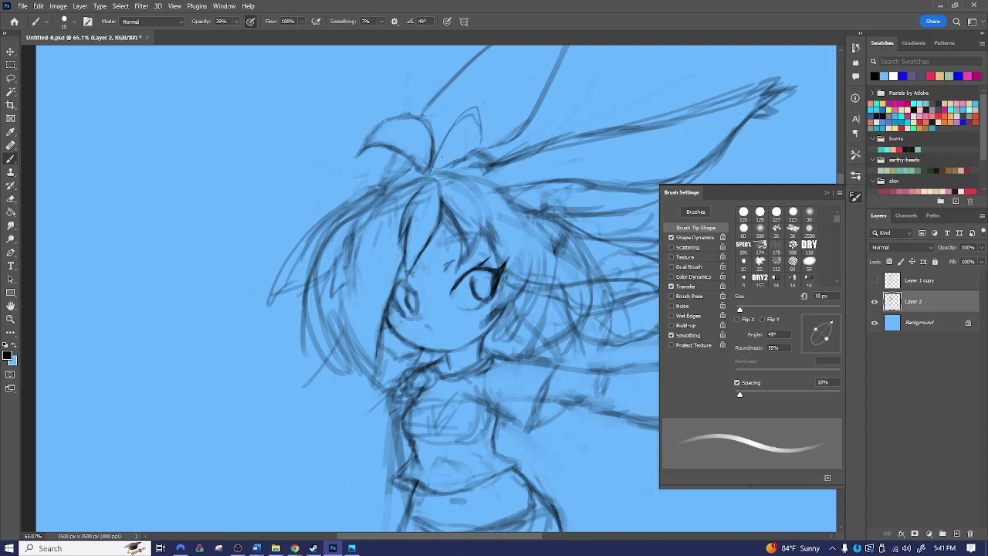
mouse_move(437, 169)
left_mouse_down()
mouse_move(474, 132)
mouse_move(482, 143)
left_mouse_up()
left_click_drag(466, 130, 444, 160)
- Add a small spiky hair tuft below the curled one, clean up the hairline beneath, and set the brush to 20 px
mouse_move(413, 175)
left_mouse_down()
mouse_move(357, 182)
mouse_move(391, 164)
mouse_move(357, 181)
left_mouse_up()
mouse_move(404, 162)
left_mouse_down()
mouse_move(355, 183)
mouse_move(369, 165)
mouse_move(355, 185)
mouse_move(386, 172)
mouse_move(396, 179)
mouse_move(361, 174)
mouse_move(405, 162)
left_mouse_up()
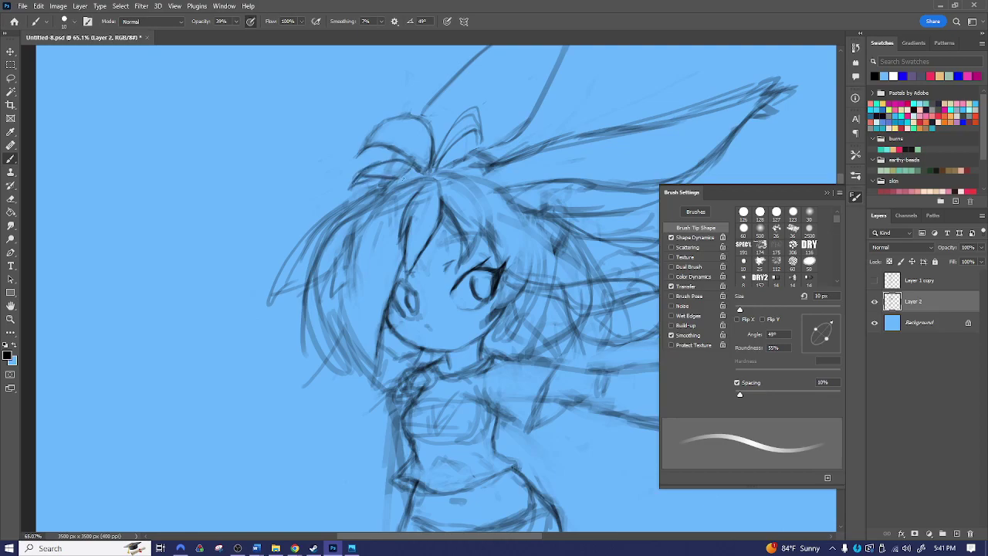
key("bracketright")
key("bracketright")
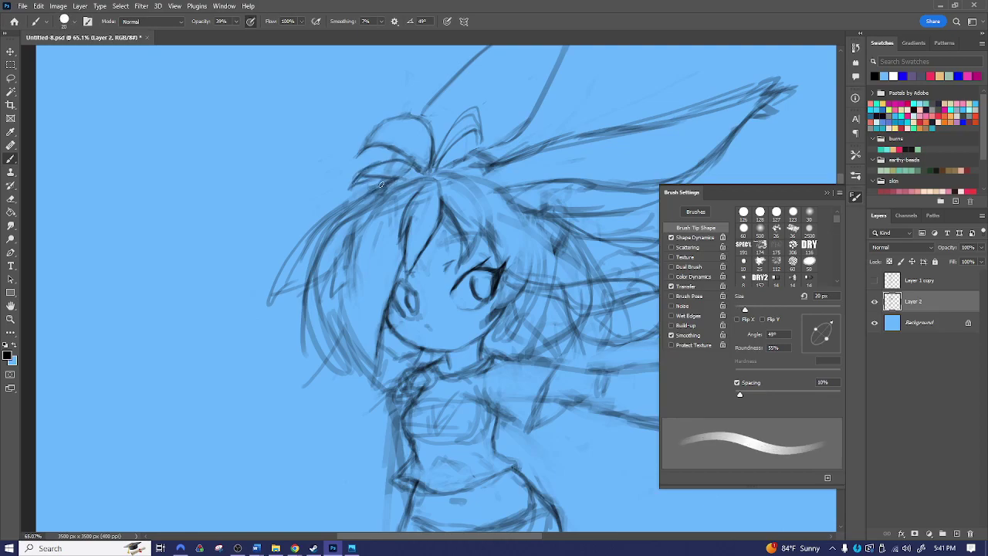
key("e")
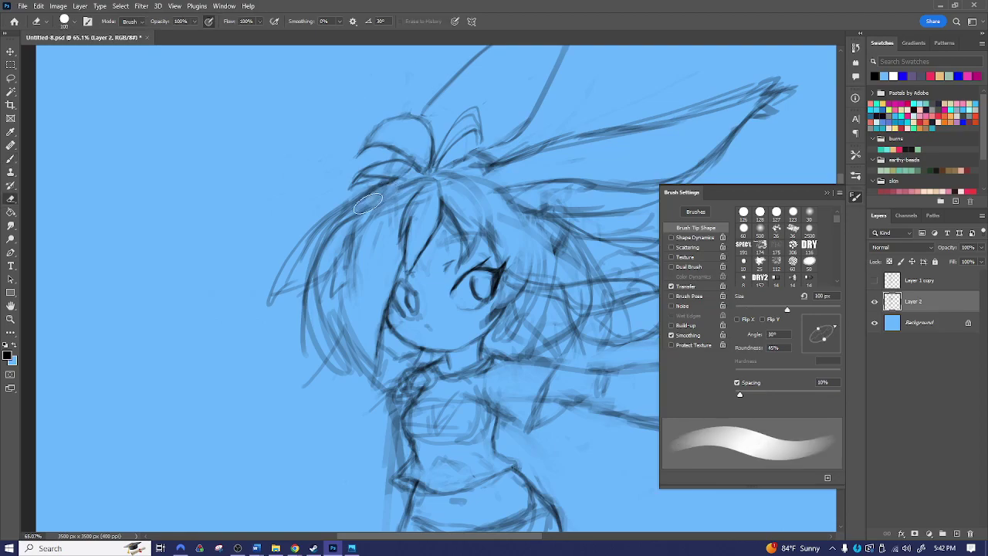
key("b")
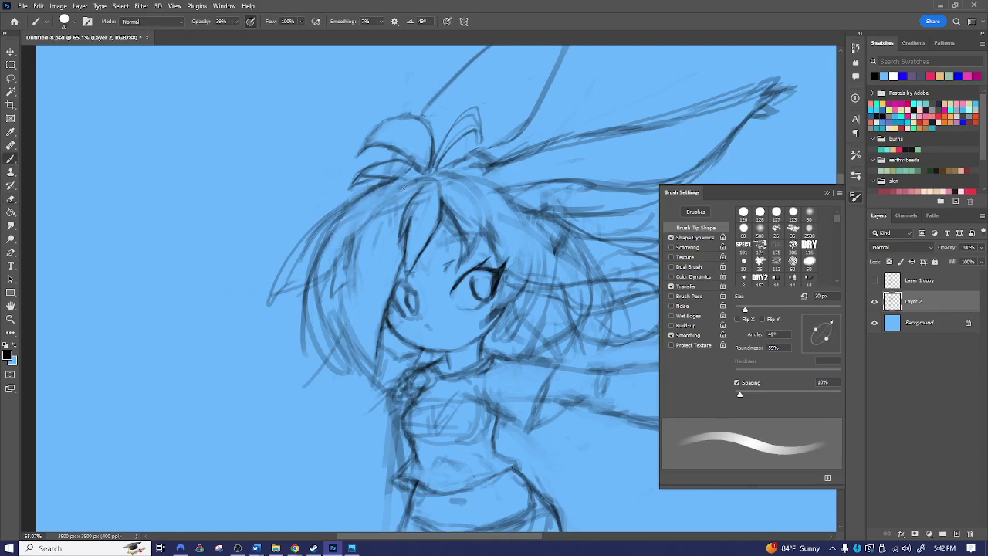
- Add loose strands to the hair beside the face and erase stray lines along the hair's outer edge
mouse_move(407, 201)
left_mouse_down()
mouse_move(380, 241)
mouse_move(373, 291)
left_mouse_up()
mouse_move(377, 254)
left_mouse_down()
mouse_move(360, 317)
mouse_move(400, 273)
left_mouse_up()
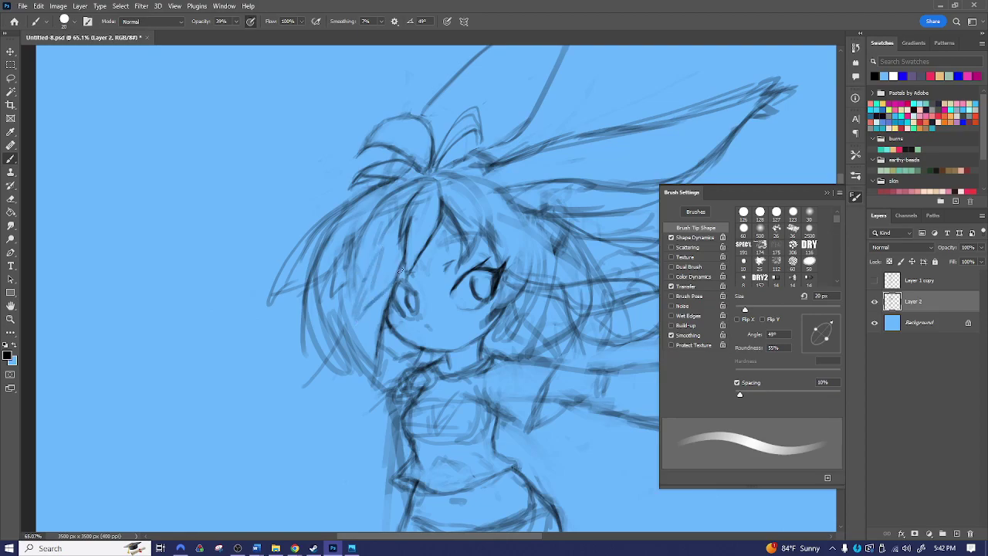
key("e")
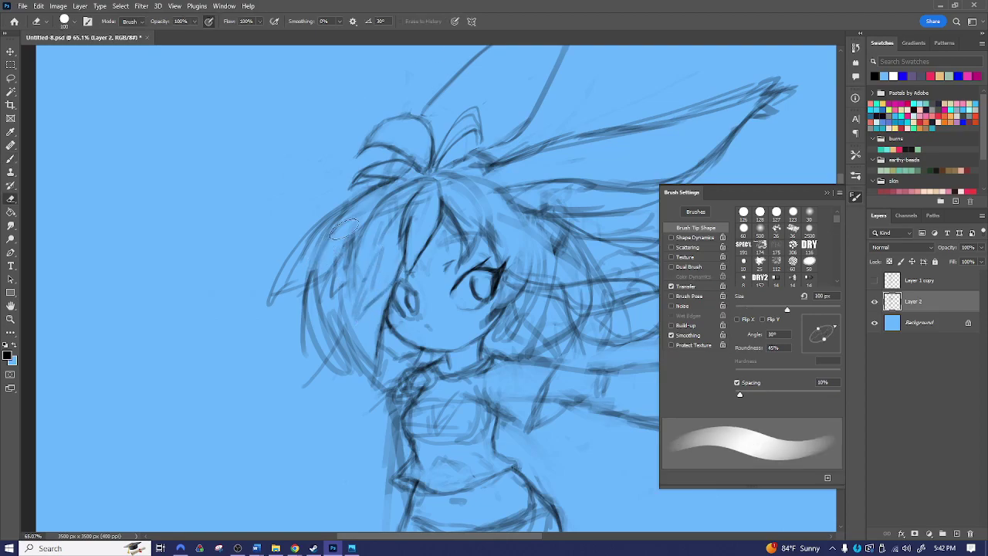
mouse_move(314, 271)
left_mouse_down()
mouse_move(300, 343)
mouse_move(308, 348)
left_mouse_up()
- Erase the old hand on the outstretched arm and sketch a new open hand with splayed fingers using a 20 px brush
key("z")
left_click_drag(514, 295, 495, 301)
key("space")
left_click_drag(564, 337, 538, 291)
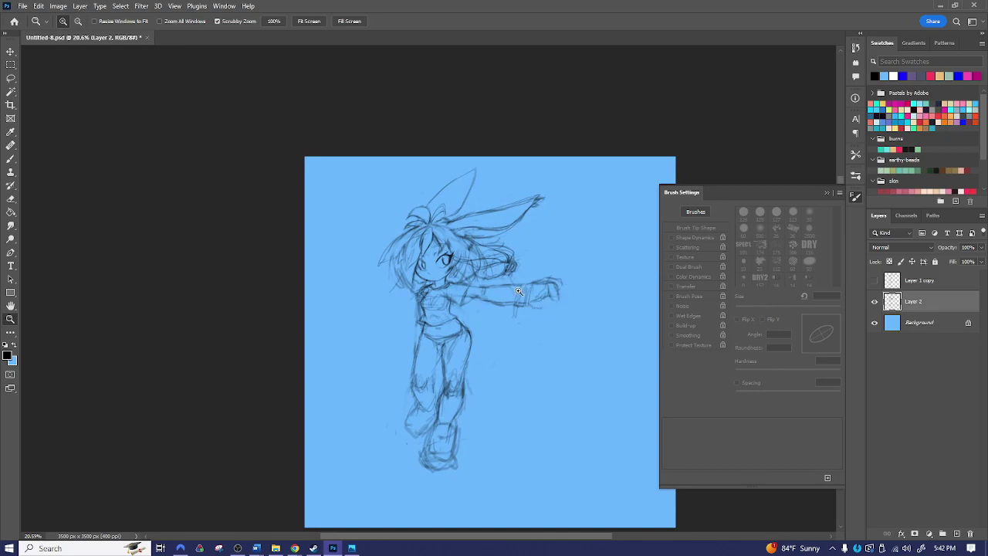
key("b")
mouse_move(524, 306)
left_mouse_down()
mouse_move(549, 283)
mouse_move(555, 313)
left_mouse_up()
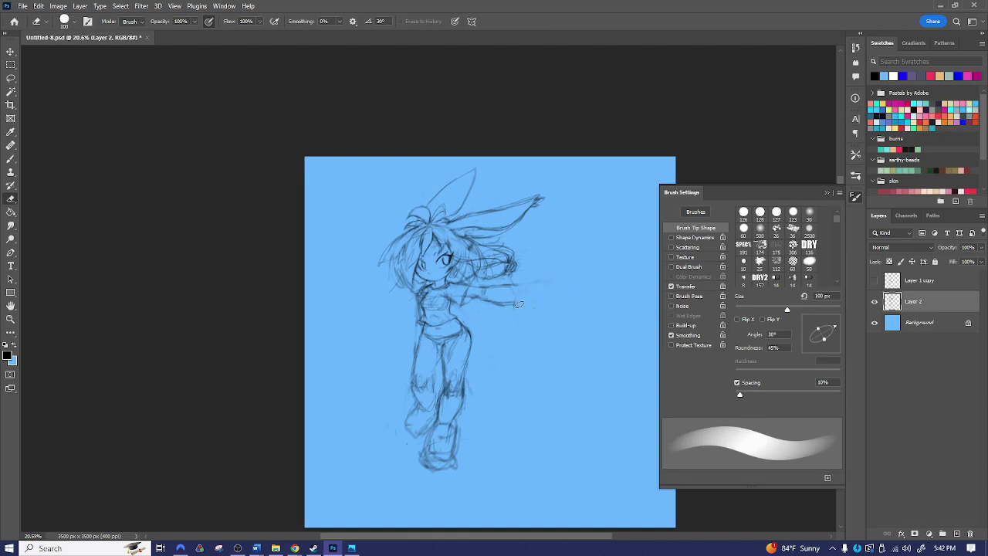
key("b")
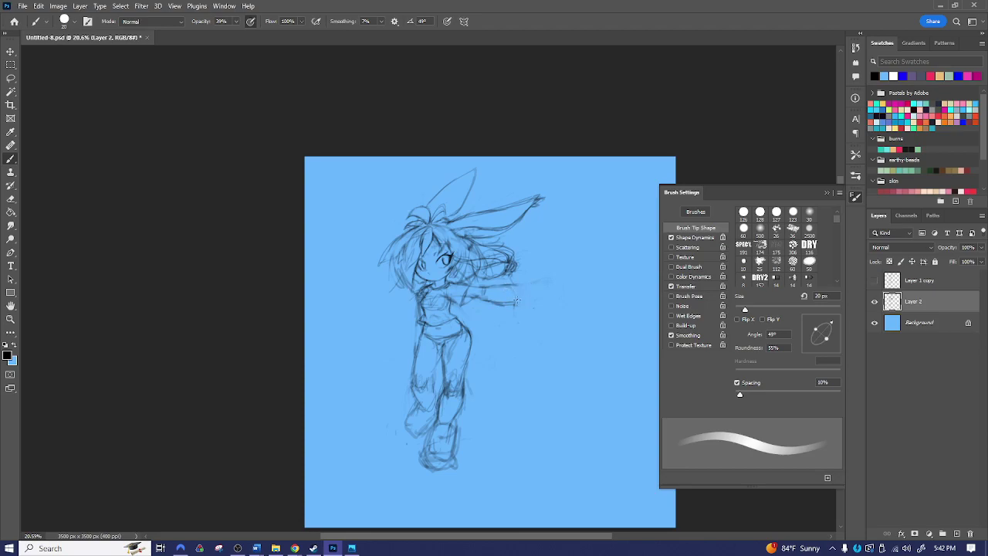
mouse_move(530, 279)
left_mouse_down()
mouse_move(553, 275)
mouse_move(541, 269)
mouse_move(563, 257)
mouse_move(545, 281)
mouse_move(570, 284)
mouse_move(545, 293)
left_mouse_up()
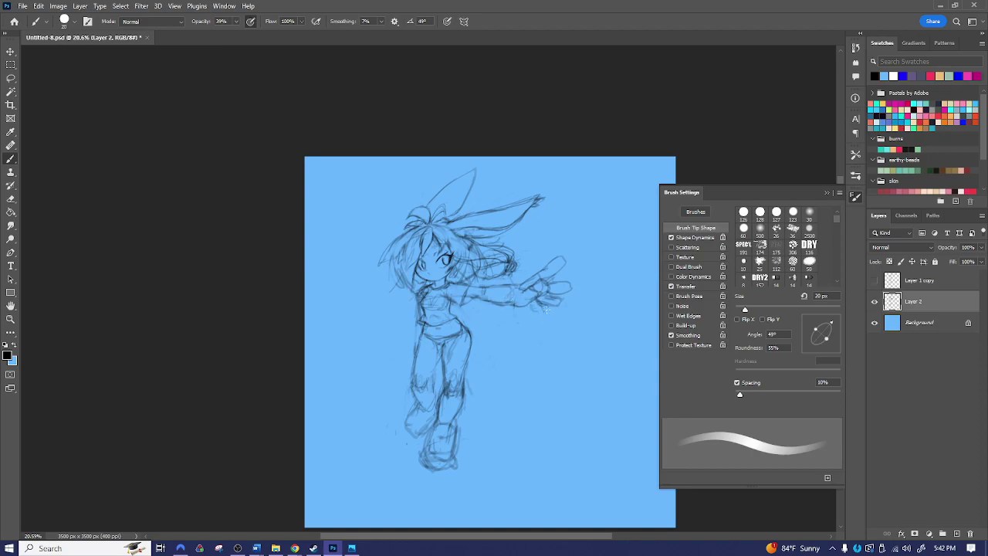
- Darken the lower fingers of the new hand and retrace the palm's outline
key("e")
scroll(541, 306, "up", 5)
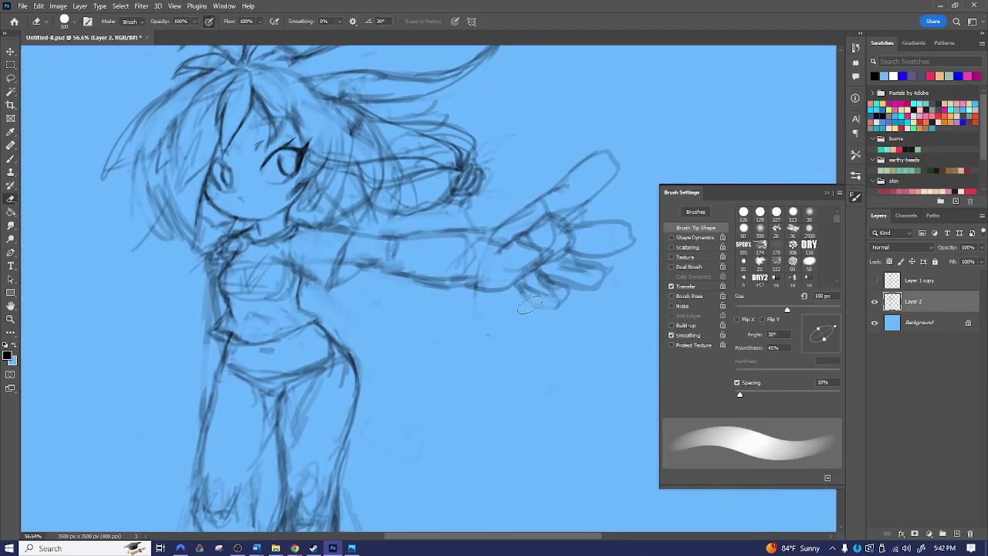
key("b")
mouse_move(545, 277)
left_mouse_down()
mouse_move(591, 286)
mouse_move(602, 274)
mouse_move(570, 255)
left_mouse_up()
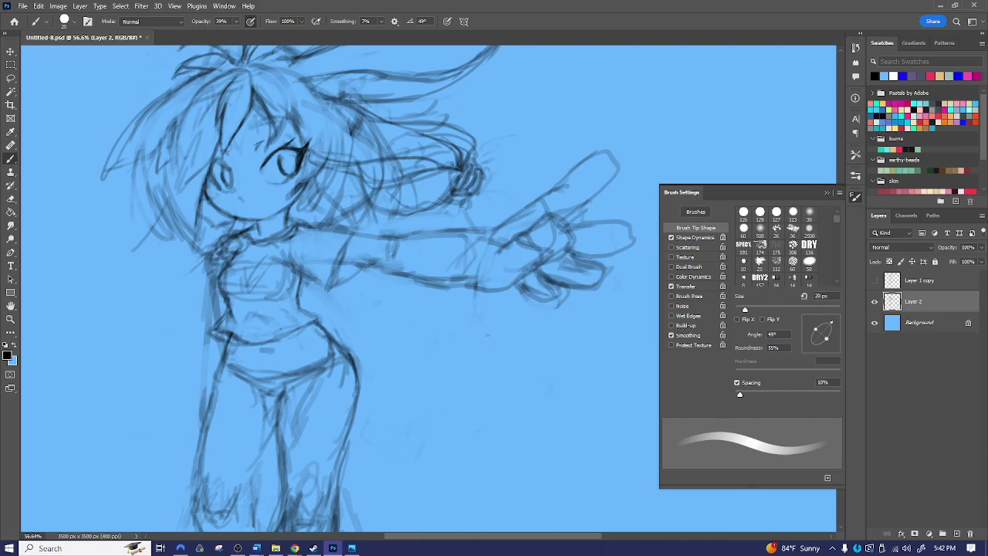
mouse_move(513, 281)
left_mouse_down()
mouse_move(559, 254)
mouse_move(570, 231)
left_mouse_up()
key("e")
key("b")
mouse_move(518, 235)
left_mouse_down()
mouse_move(552, 220)
mouse_move(565, 233)
mouse_move(557, 254)
mouse_move(556, 220)
mouse_move(563, 230)
left_mouse_up()
mouse_move(488, 233)
left_mouse_down()
mouse_move(515, 219)
mouse_move(467, 244)
mouse_move(488, 232)
left_mouse_up()
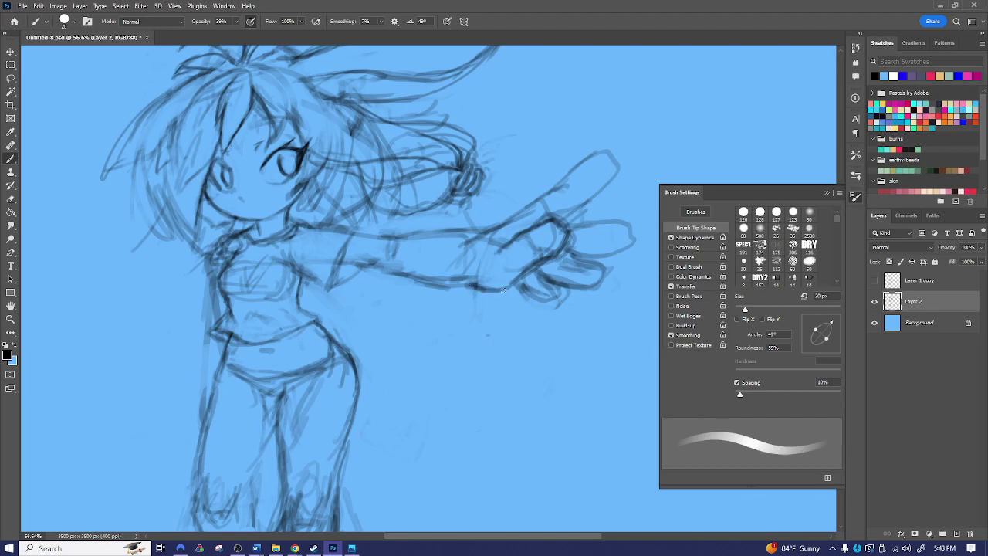
- Clean up the wrist lines and retrace the forearm's upper edge and the upper two extended digits
key("e")
mouse_move(450, 299)
left_mouse_down()
mouse_move(437, 286)
mouse_move(486, 273)
left_mouse_up()
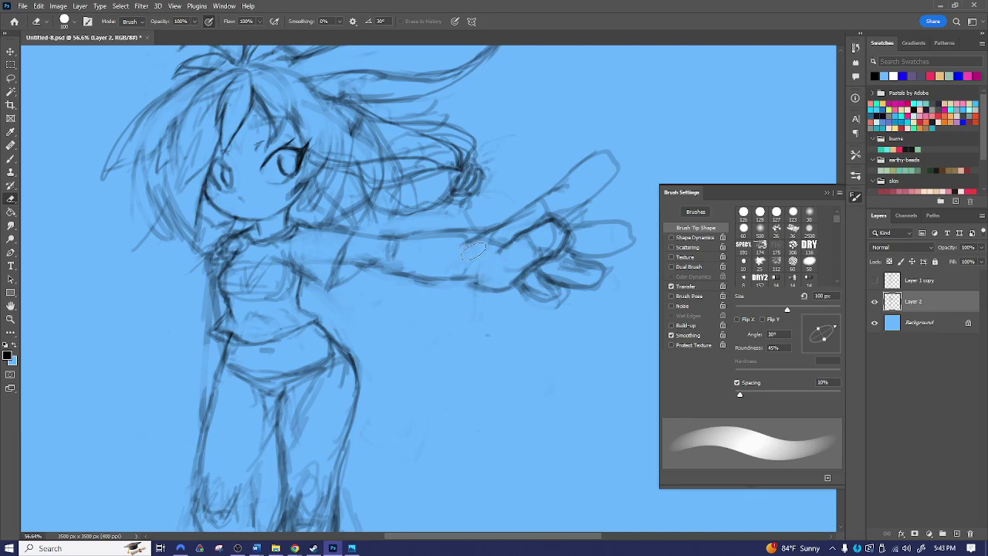
key("b")
mouse_move(398, 238)
left_mouse_down()
mouse_move(477, 242)
mouse_move(456, 233)
mouse_move(432, 239)
mouse_move(505, 230)
mouse_move(472, 233)
mouse_move(509, 226)
mouse_move(599, 157)
mouse_move(605, 173)
mouse_move(565, 218)
mouse_move(625, 241)
left_mouse_up()
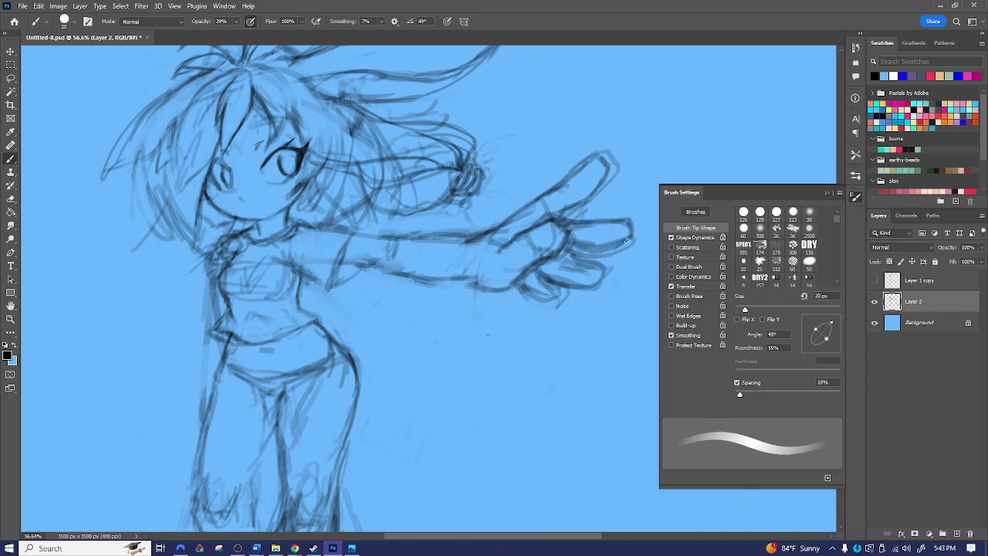
- Erase the lower fingers of the outstretched hand along with the stray lines around them
key("e")
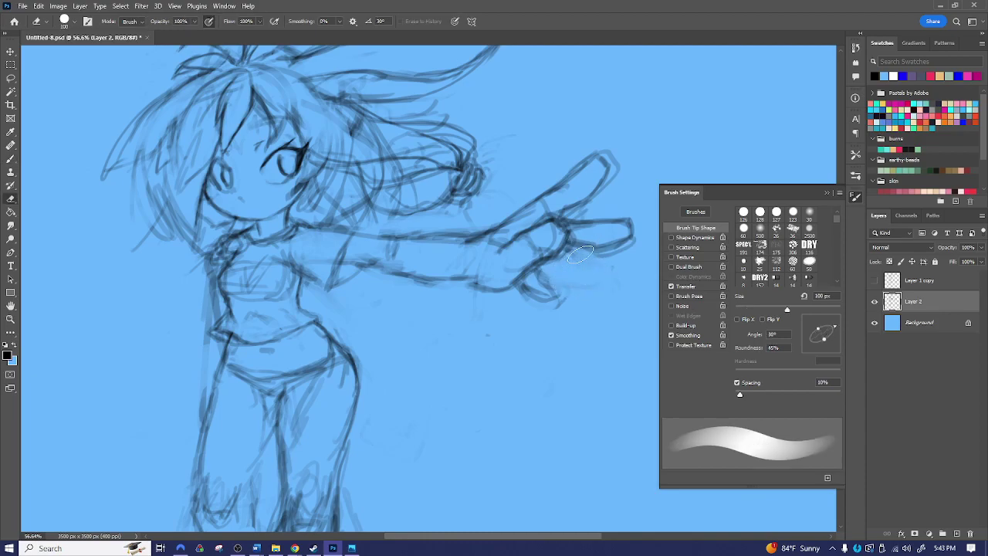
key("b")
key("e")
mouse_move(540, 279)
left_mouse_down()
mouse_move(526, 290)
mouse_move(554, 300)
mouse_move(551, 276)
left_mouse_up()
key("e")
key("b")
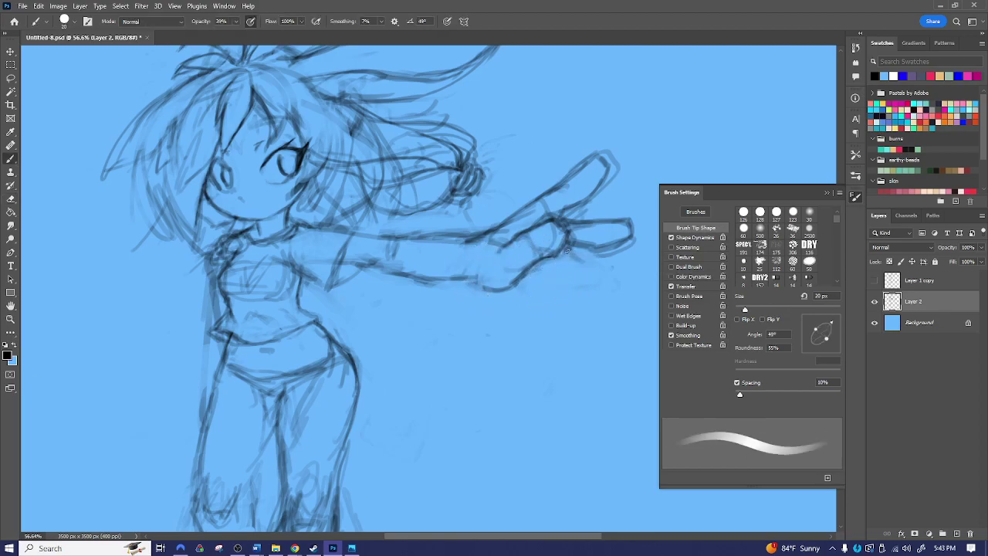
- Redraw the lower fingers of the outstretched hand as rounded, separated shapes with the canvas rotated
mouse_move(585, 262)
left_mouse_down()
mouse_move(611, 266)
mouse_move(578, 254)
mouse_move(611, 262)
mouse_move(616, 276)
mouse_move(600, 286)
mouse_move(546, 265)
left_mouse_up()
mouse_move(616, 279)
left_mouse_down()
mouse_move(545, 267)
mouse_move(553, 283)
mouse_move(540, 247)
mouse_move(496, 214)
mouse_move(391, 257)
left_mouse_up()
key("r")
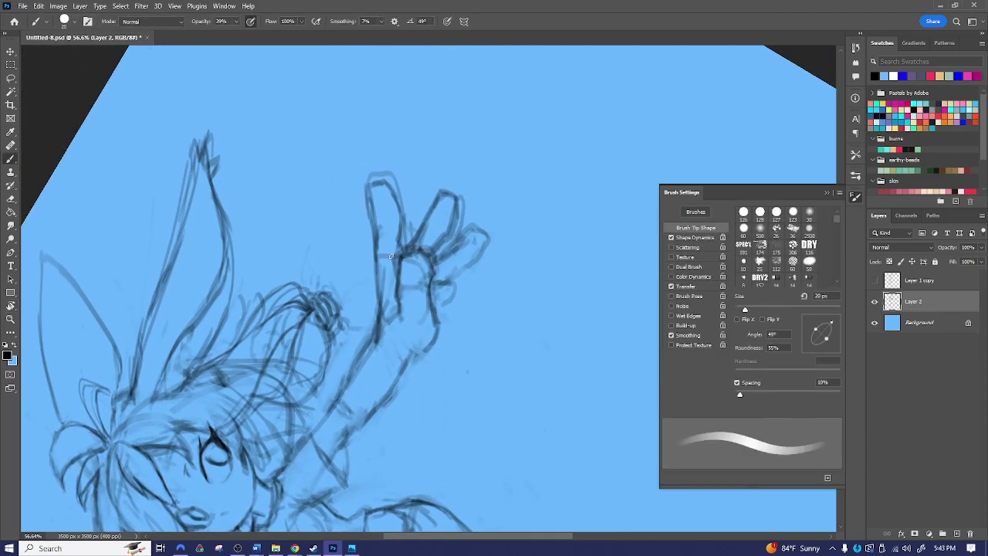
mouse_move(408, 254)
left_mouse_down()
mouse_move(462, 282)
mouse_move(444, 281)
mouse_move(464, 273)
mouse_move(475, 300)
left_mouse_up()
mouse_move(464, 298)
left_mouse_down()
mouse_move(456, 300)
mouse_move(471, 284)
mouse_move(463, 270)
mouse_move(440, 286)
mouse_move(484, 243)
mouse_move(466, 225)
mouse_move(450, 252)
mouse_move(454, 238)
mouse_move(434, 249)
mouse_move(459, 201)
mouse_move(439, 194)
mouse_move(421, 227)
mouse_move(373, 181)
mouse_move(393, 193)
mouse_move(400, 230)
left_mouse_up()
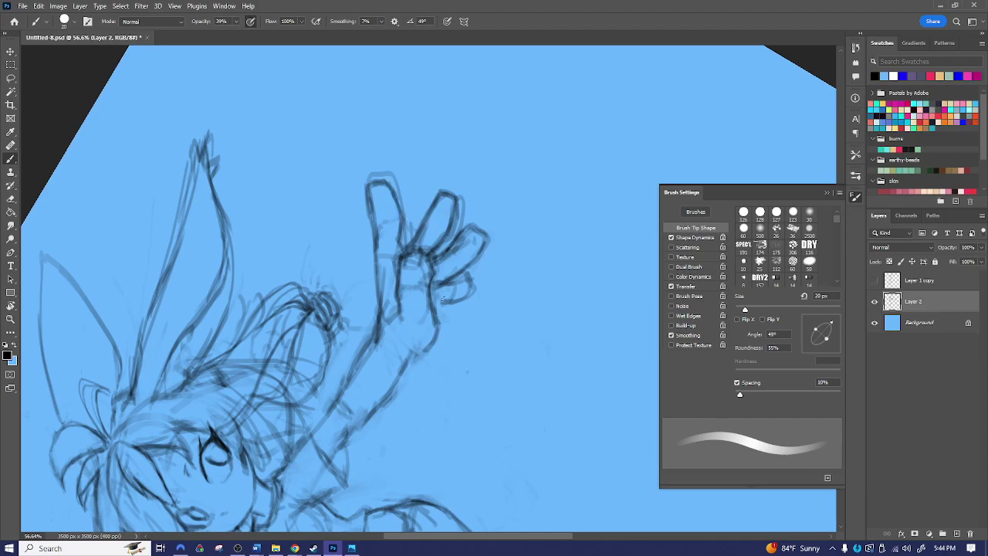
- Clean up the lines inside the palm with a 50 px eraser and connect the heel of the hand to the wrist
key("e")
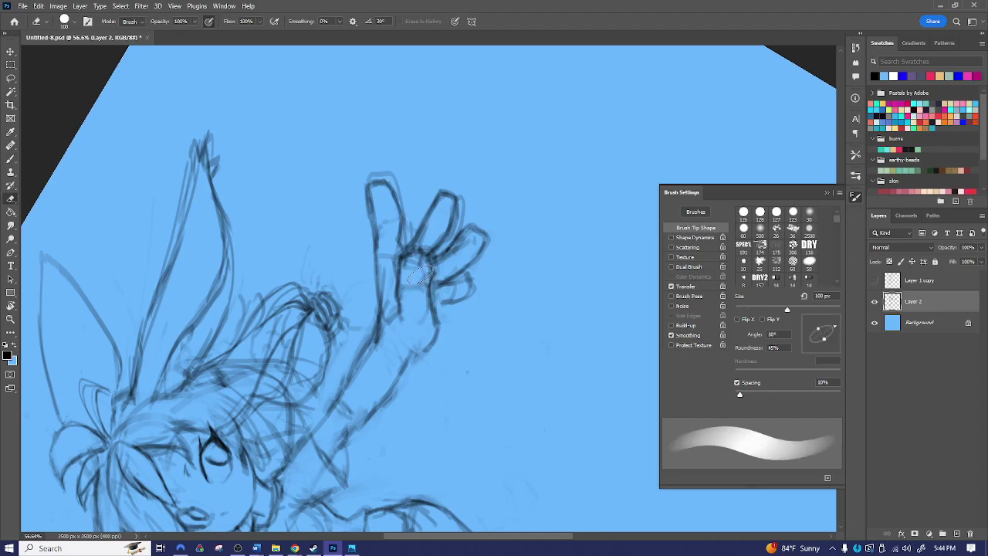
key("[")
left_click_drag(386, 262, 383, 318)
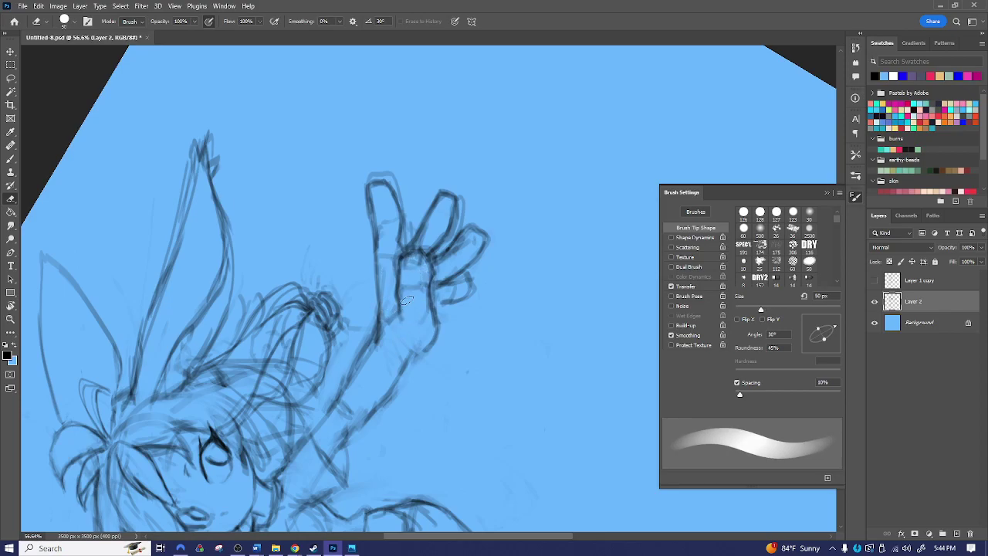
key("b")
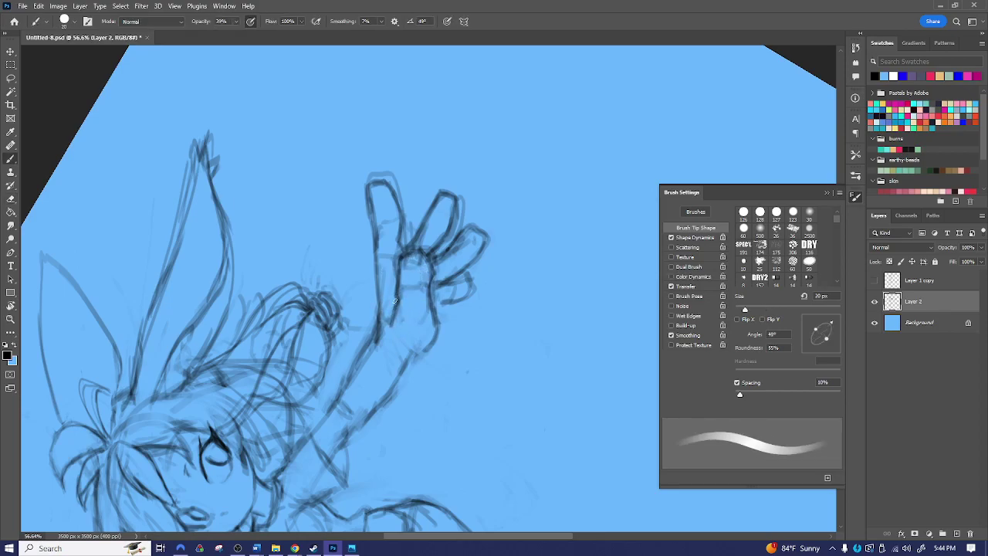
key("e")
key("b")
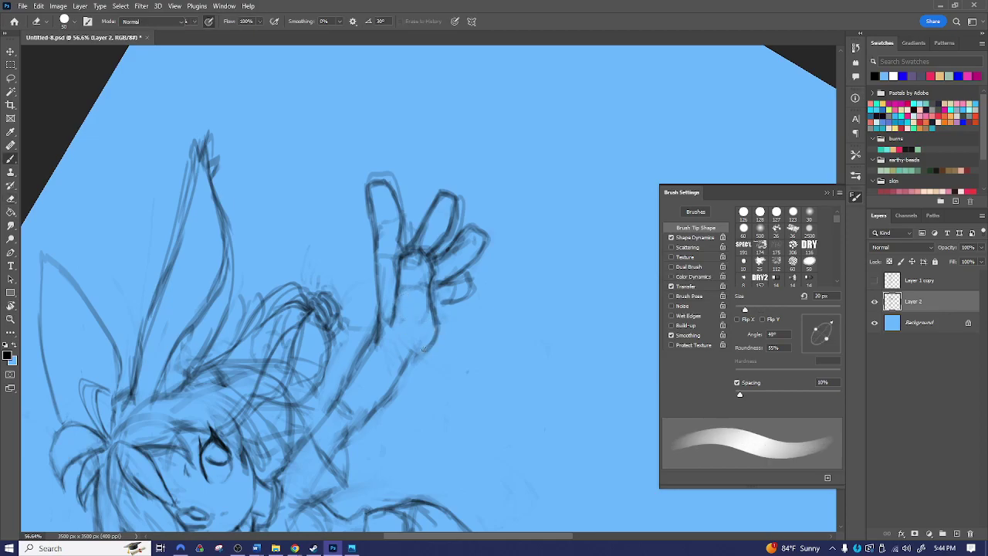
mouse_move(419, 350)
left_mouse_down()
mouse_move(434, 320)
mouse_move(429, 345)
left_mouse_up()
key("e")
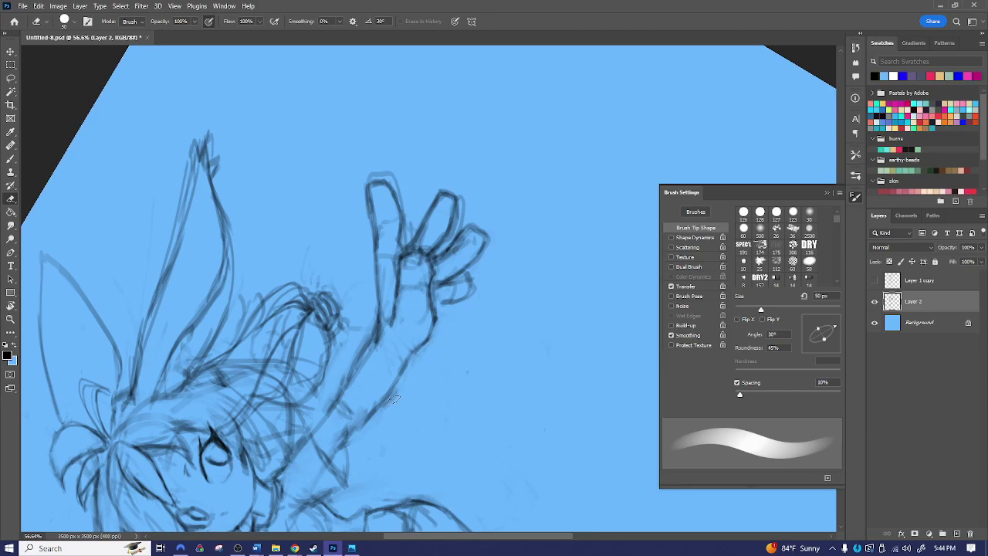
- Return the canvas upright and erase the old shirt hem, navel and stray lines around the torso
key("r")
mouse_move(476, 250)
left_mouse_down()
mouse_move(522, 342)
mouse_move(536, 329)
mouse_move(490, 325)
mouse_move(505, 282)
left_mouse_up()
key("z")
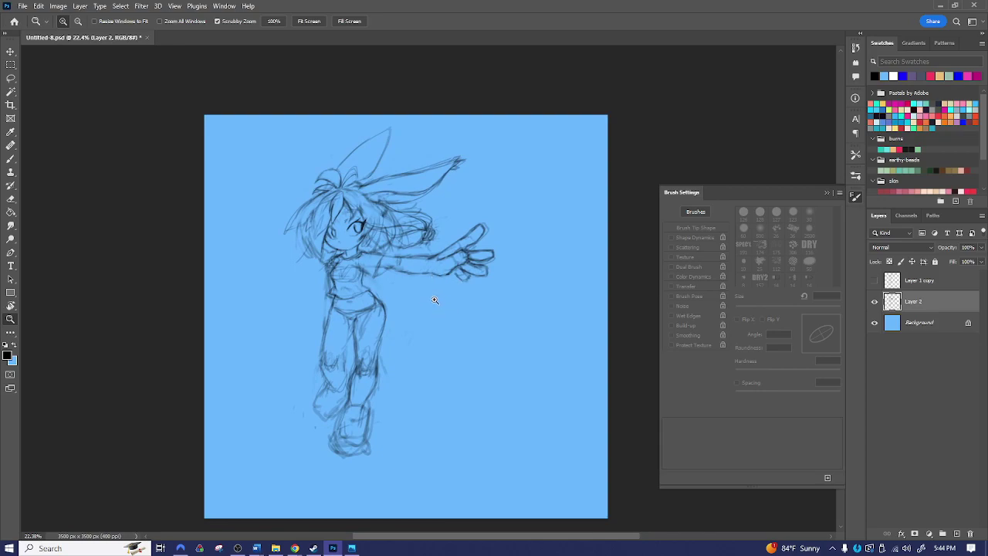
left_click_drag(432, 292, 471, 272)
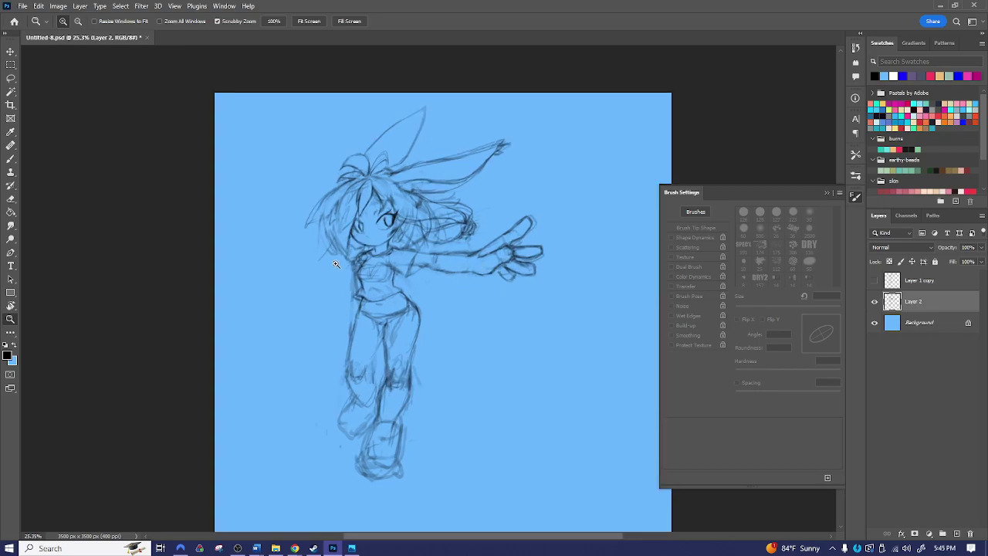
left_click_drag(362, 279, 494, 271)
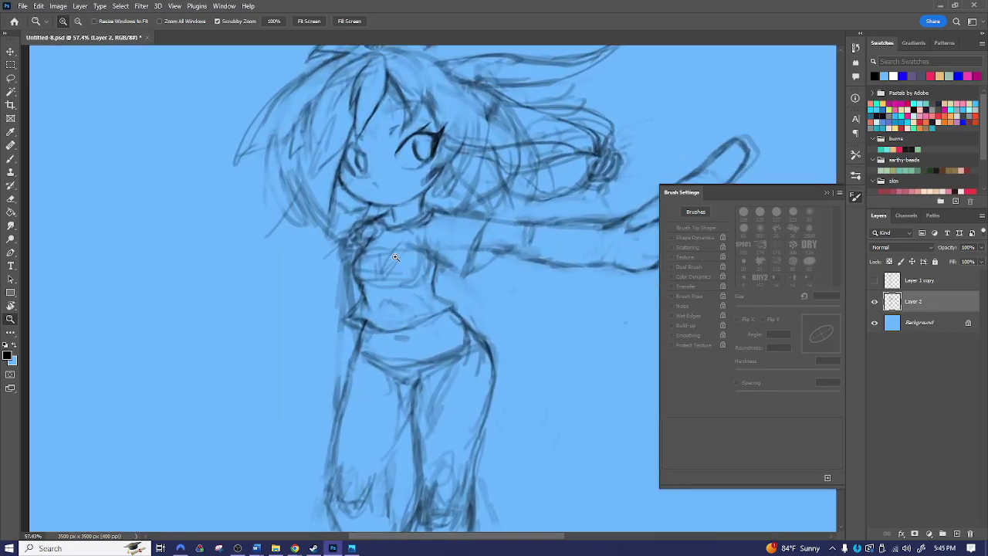
key("e")
mouse_move(340, 242)
left_mouse_down()
mouse_move(362, 219)
mouse_move(339, 268)
mouse_move(345, 234)
mouse_move(352, 293)
mouse_move(332, 317)
mouse_move(383, 322)
mouse_move(379, 332)
mouse_move(414, 323)
left_mouse_up()
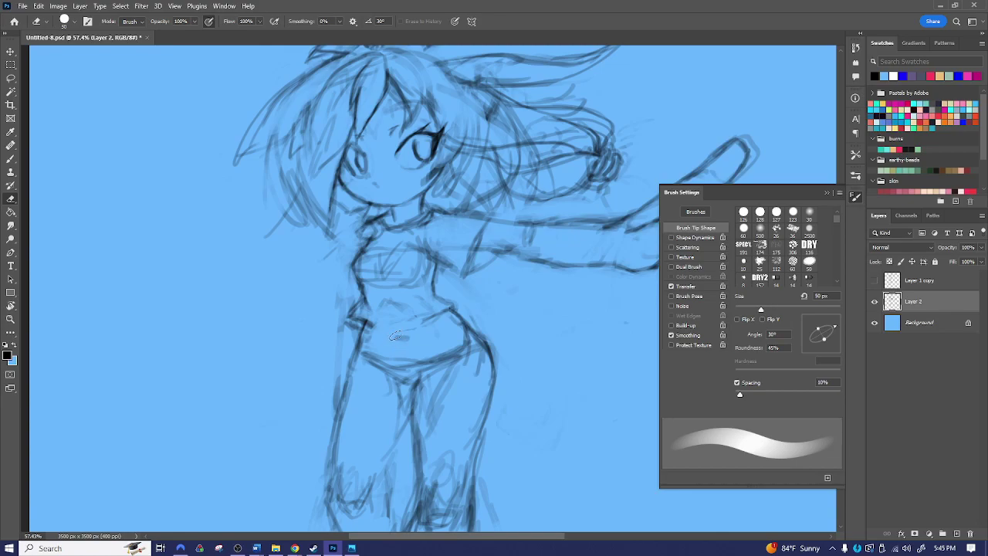
- Draw a small navel and darken the waistband's curve with a 10 px brush
key("b")
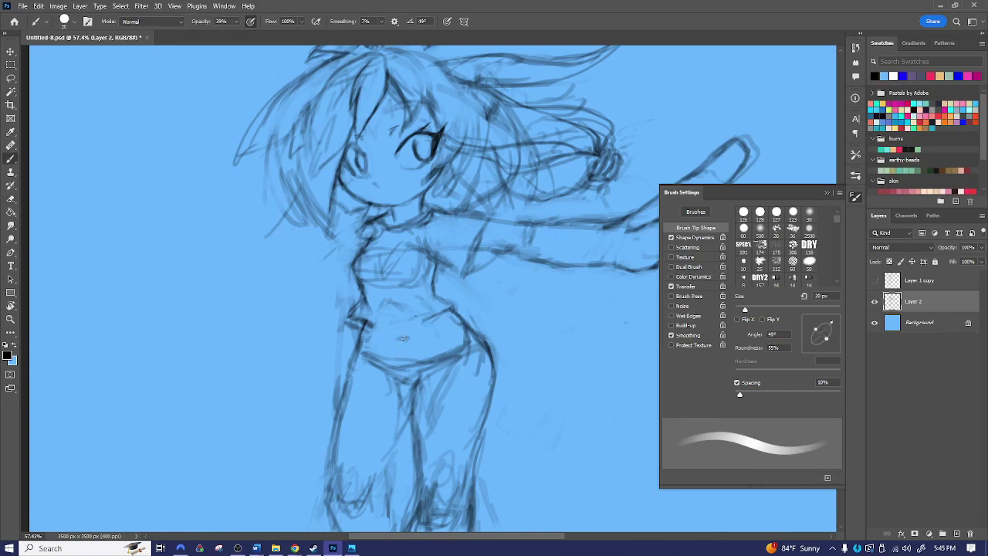
key("bracketleft")
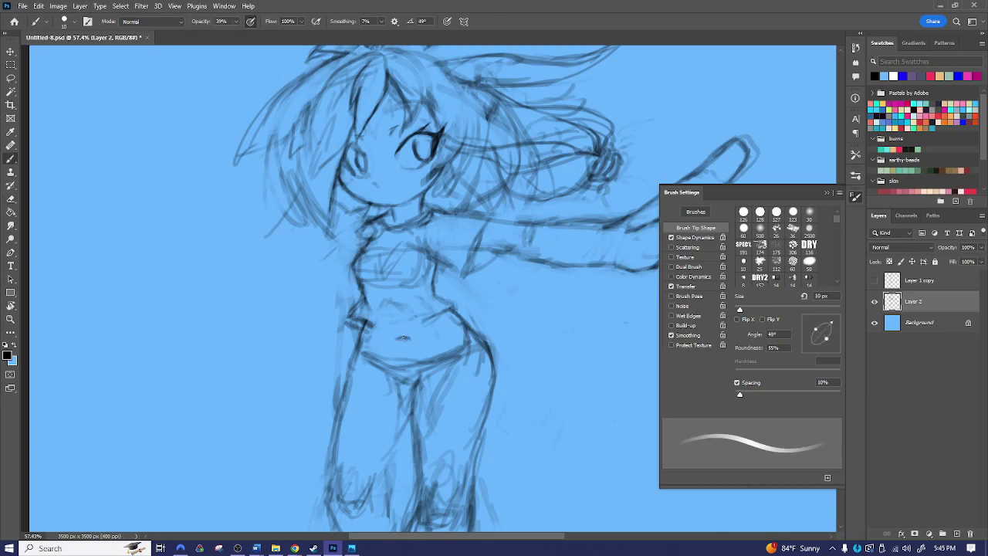
mouse_move(364, 352)
left_mouse_down()
mouse_move(428, 359)
mouse_move(462, 349)
mouse_move(465, 326)
mouse_move(462, 348)
mouse_move(385, 358)
left_mouse_up()
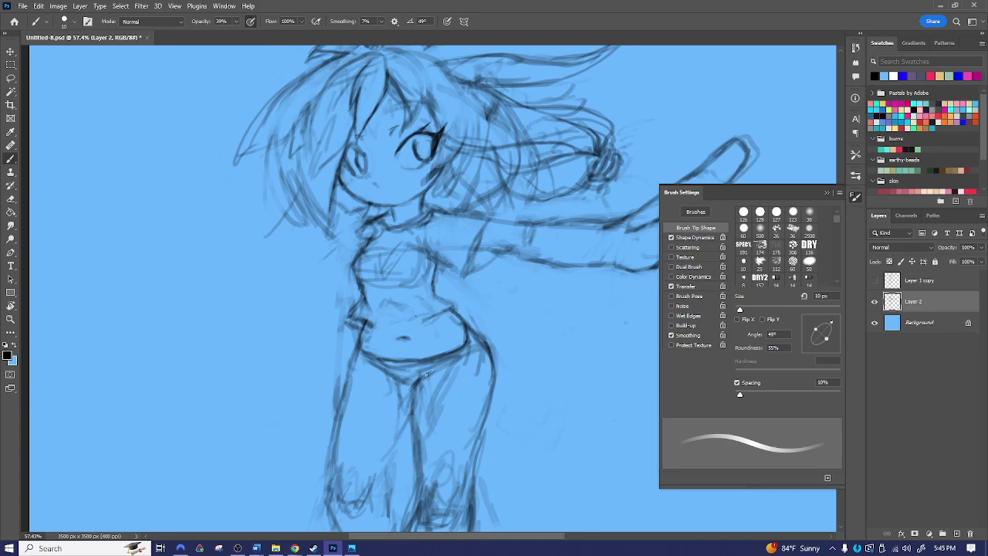
left_click_drag(400, 372, 404, 374)
- Clean up and detail the waistband's centre, draw a chest top with a zigzag neckline, and erase leftover collar lines
key("e")
left_click_drag(413, 369, 403, 366)
key("b")
left_click_drag(491, 329, 496, 313)
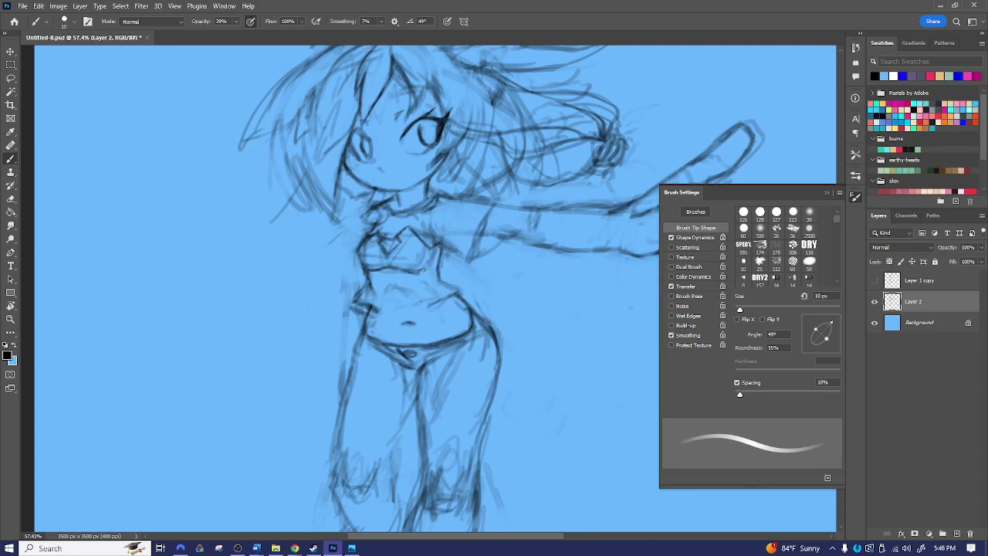
key("e")
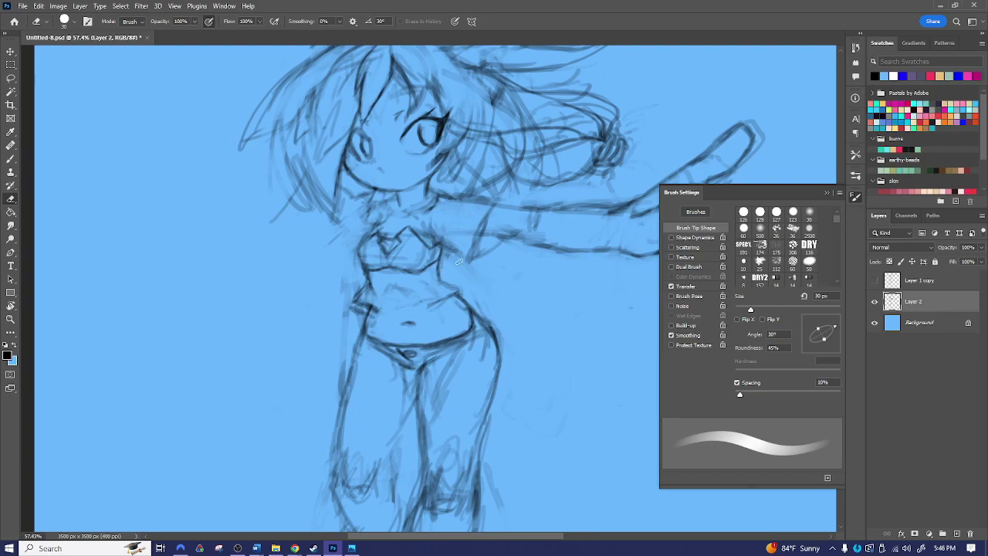
key("b")
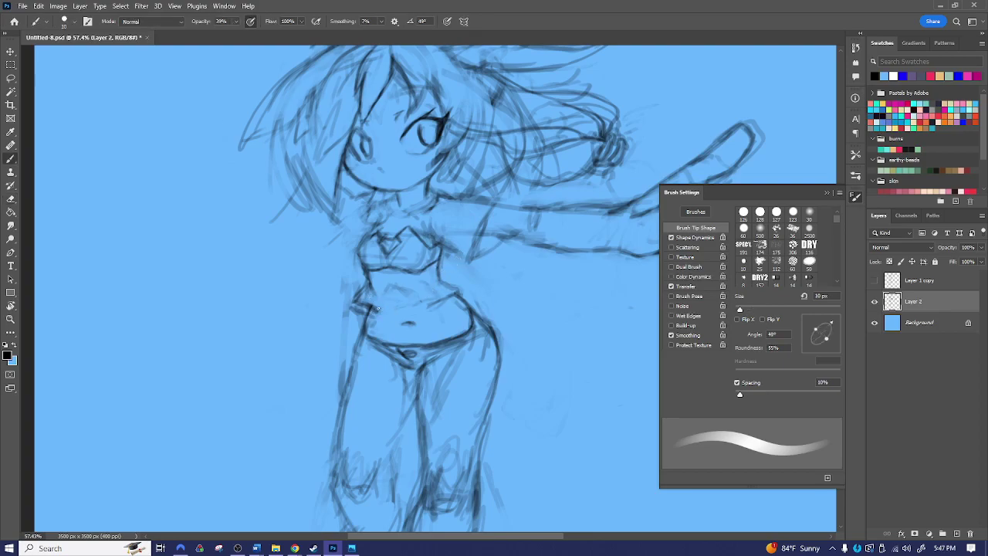
- Redraw the shirt's flared hem across the waist with a pointed flap at each side
left_click_drag(379, 309, 473, 286)
key("e")
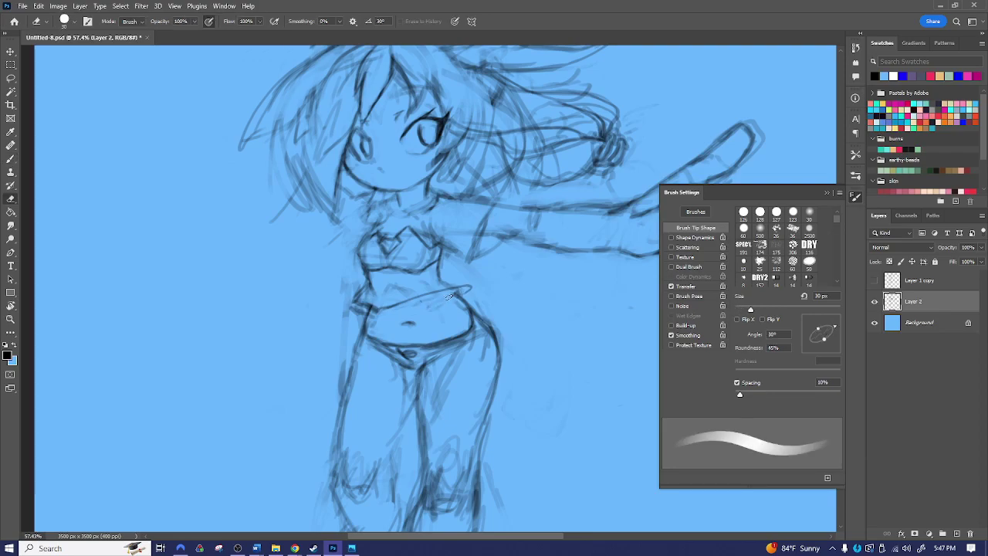
key("b")
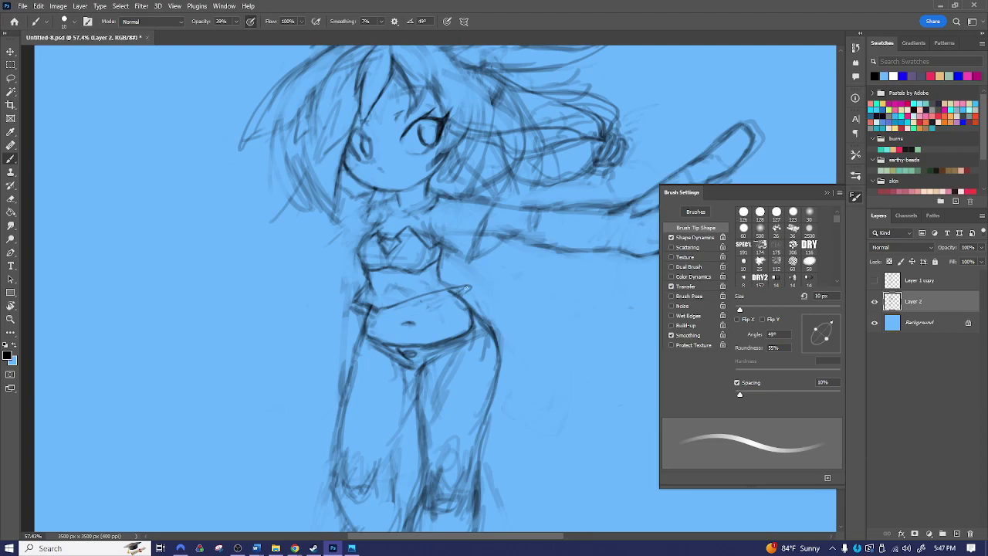
left_click_drag(474, 287, 450, 282)
key("e")
key("b")
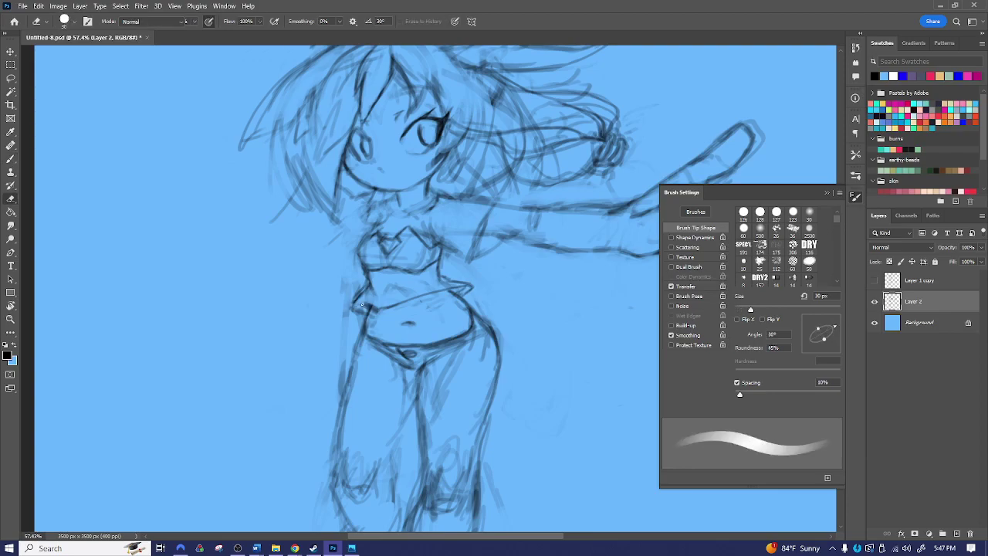
- Erase the stray lines beside the shirt hem and hip with a 30 px eraser
key("e")
left_click_drag(358, 287, 351, 301)
left_click_drag(346, 341, 344, 364)
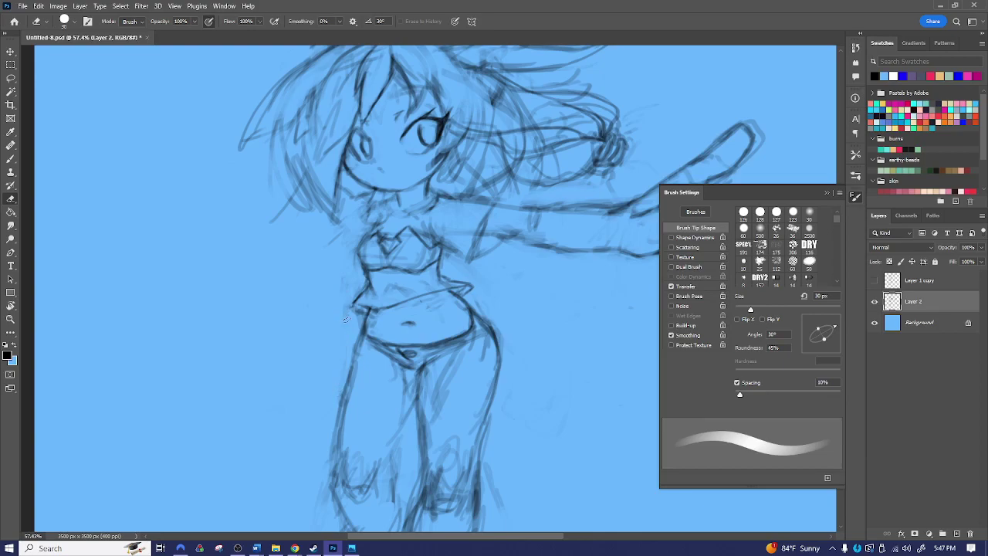
left_click_drag(475, 274, 431, 335)
key("z")
mouse_move(488, 310)
left_mouse_down()
mouse_move(464, 308)
mouse_move(493, 296)
mouse_move(478, 284)
left_mouse_up()
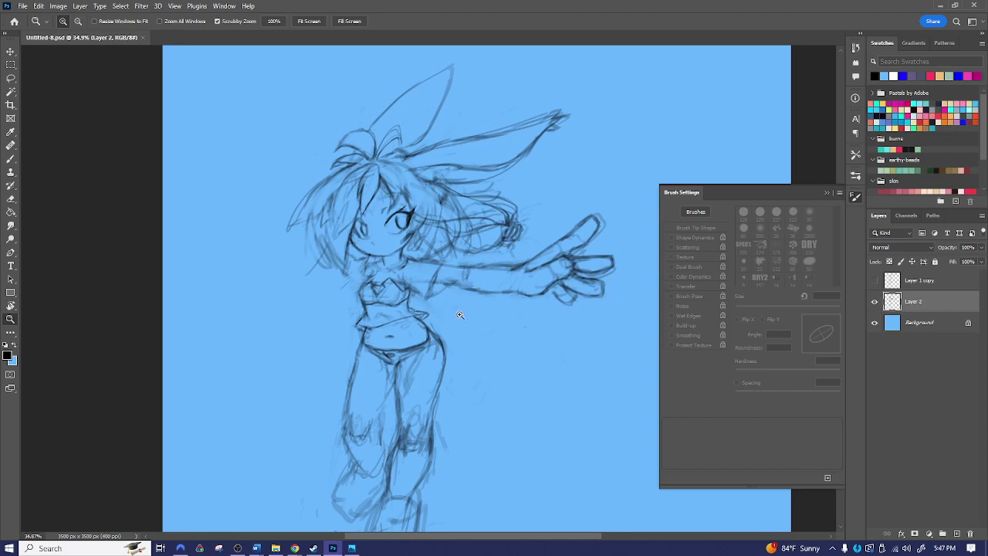
- Add a new layer above Layer 2 and rough in a raised fist beside the hair with a 25 px brush
key("b")
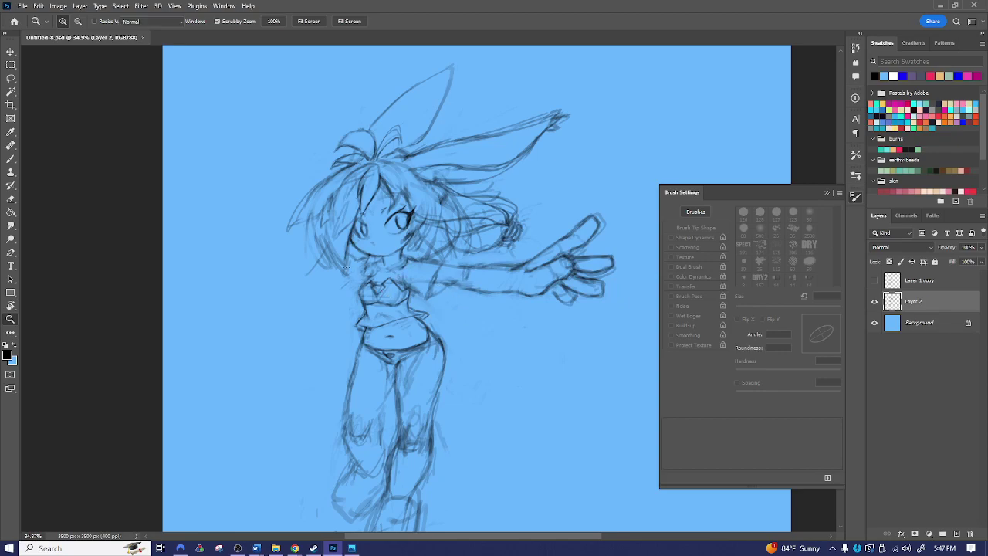
key("bracketleft")
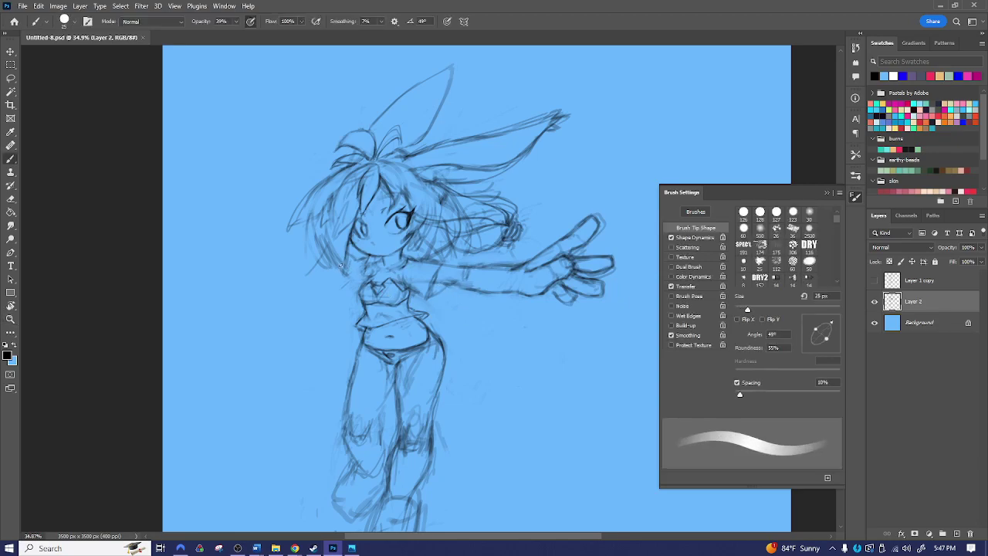
key("ctrl+shift+n")
key("Return")
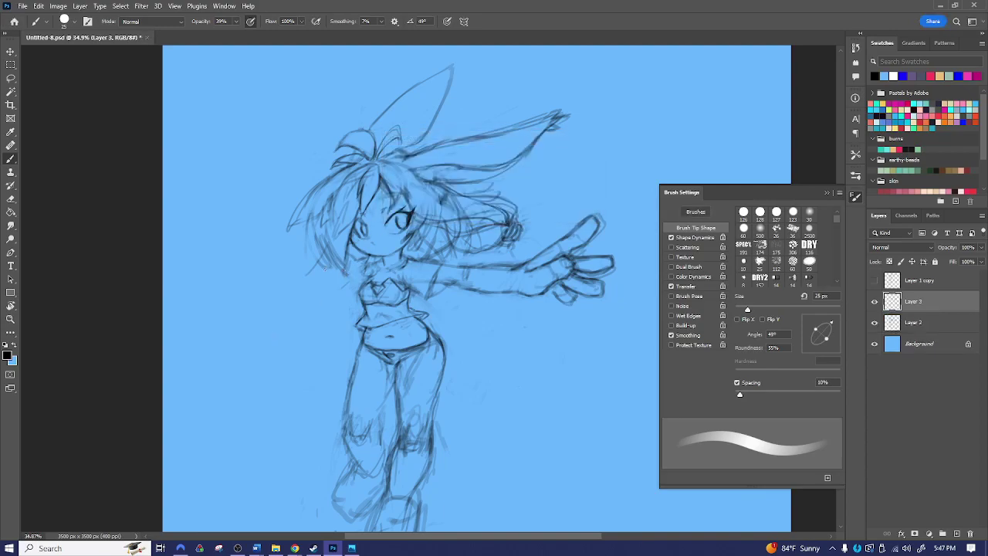
mouse_move(322, 239)
left_mouse_down()
mouse_move(338, 265)
mouse_move(315, 235)
left_mouse_up()
mouse_move(350, 263)
left_mouse_down()
mouse_move(321, 246)
mouse_move(334, 260)
mouse_move(325, 251)
mouse_move(344, 246)
mouse_move(321, 235)
mouse_move(326, 260)
left_mouse_up()
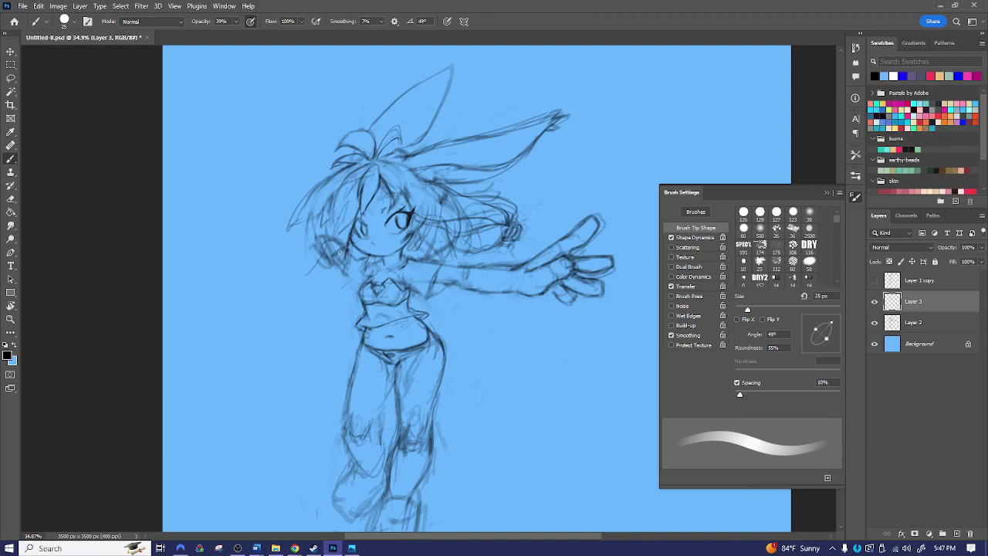
- Extend the raised fist outward with a rounded outer contour, finger lines and a curved underside
mouse_move(304, 259)
left_mouse_down()
mouse_move(326, 267)
mouse_move(282, 287)
mouse_move(300, 248)
left_mouse_up()
left_click_drag(302, 247, 330, 240)
mouse_move(290, 270)
left_mouse_down()
mouse_move(293, 289)
mouse_move(319, 287)
left_mouse_up()
mouse_move(332, 282)
left_mouse_down()
mouse_move(304, 285)
mouse_move(335, 305)
mouse_move(368, 266)
mouse_move(305, 287)
mouse_move(344, 298)
mouse_move(322, 289)
mouse_move(328, 278)
mouse_move(324, 293)
mouse_move(311, 291)
mouse_move(331, 296)
mouse_move(311, 280)
mouse_move(302, 288)
mouse_move(325, 279)
mouse_move(296, 281)
mouse_move(353, 274)
left_mouse_up()
key("e")
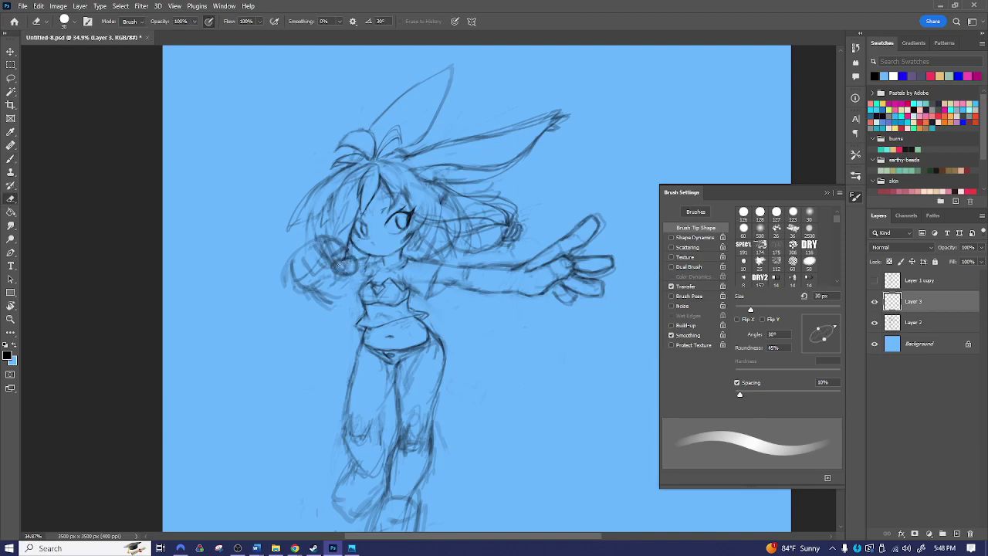
- Rework the underside of the raised fist and erase the loose lines beneath it, enlarging the eraser to 70 px
key("b")
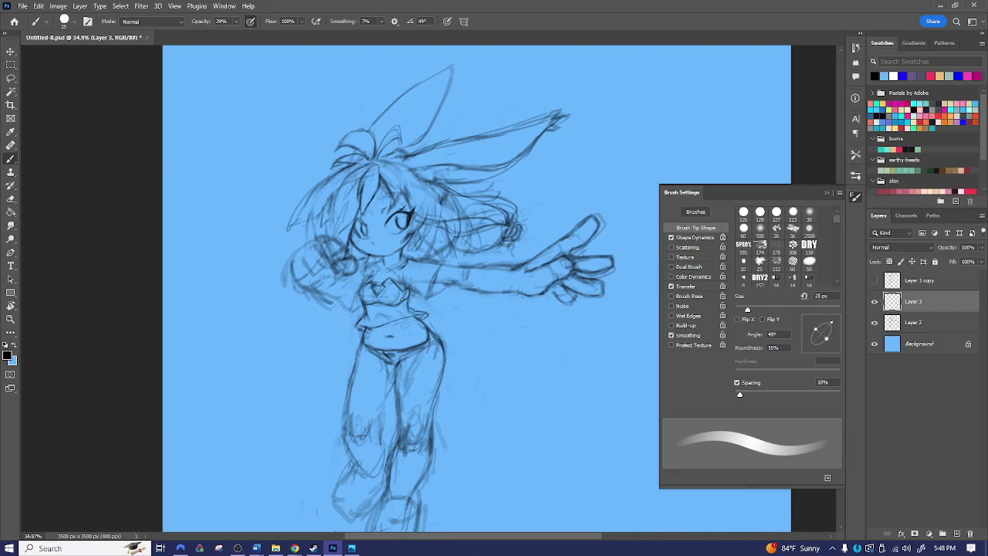
mouse_move(319, 299)
left_mouse_down()
mouse_move(364, 292)
mouse_move(324, 312)
mouse_move(340, 282)
mouse_move(329, 285)
mouse_move(325, 310)
mouse_move(347, 299)
mouse_move(335, 315)
mouse_move(340, 307)
left_mouse_up()
key("e")
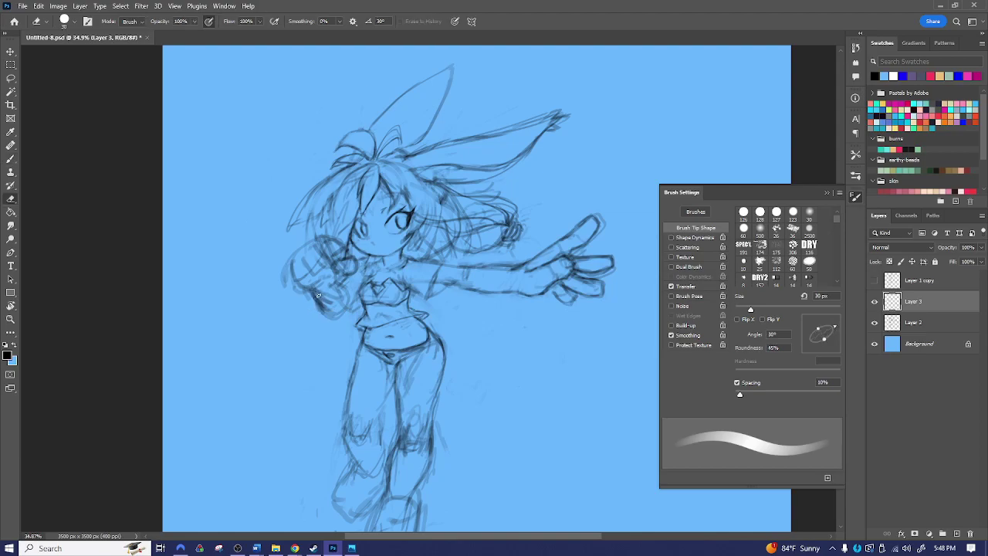
mouse_move(330, 317)
left_mouse_down()
mouse_move(333, 302)
mouse_move(373, 289)
left_mouse_up()
key("bracketright")
key("b")
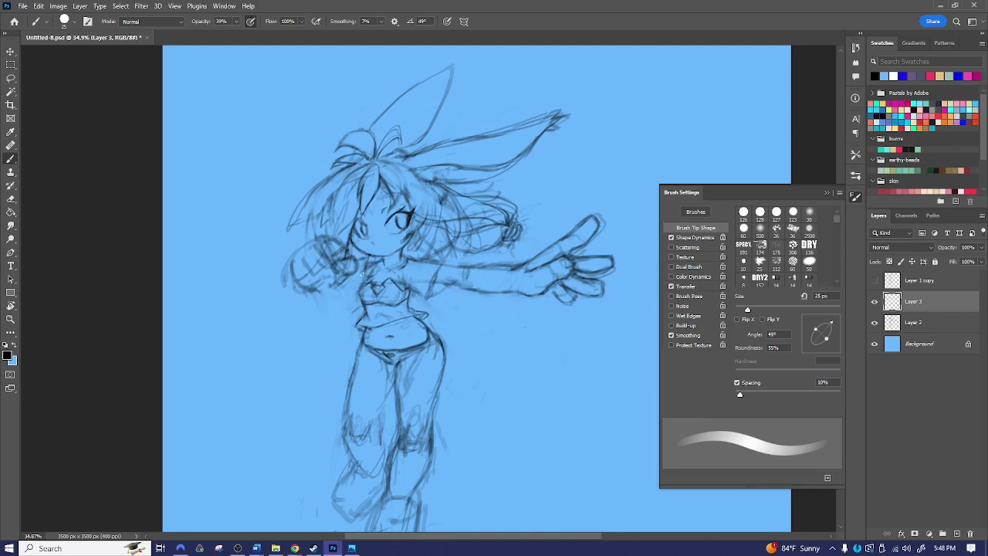
- Draw the short bent forearm joining the raised fist to the shoulder with the 25 px brush
mouse_move(346, 281)
left_mouse_down()
mouse_move(316, 295)
mouse_move(336, 291)
left_mouse_up()
key("e")
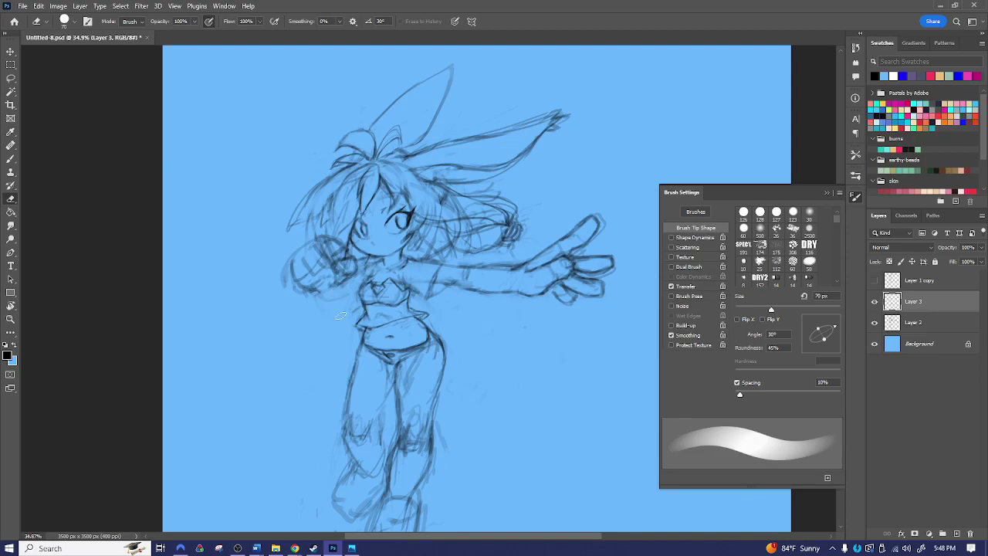
key("b")
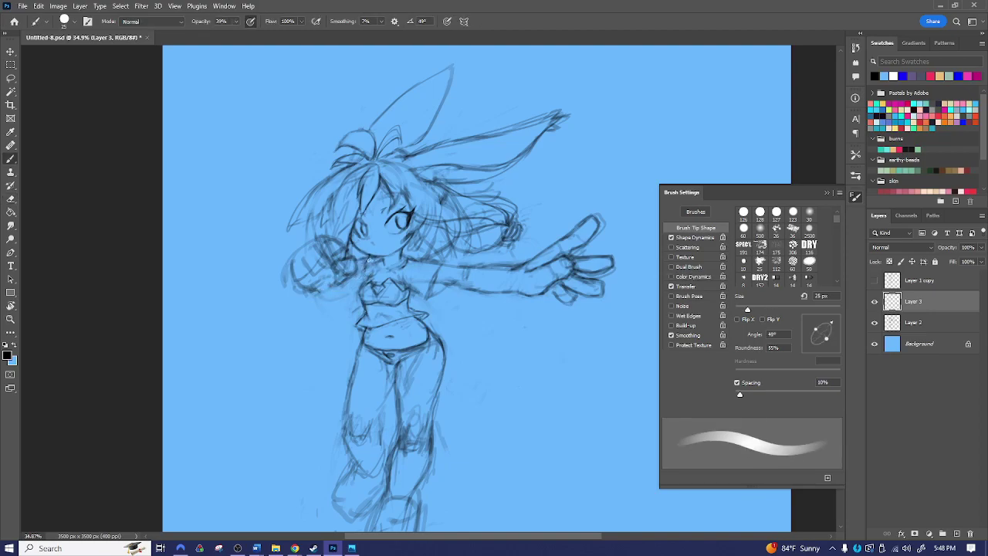
left_click_drag(371, 268, 368, 278)
left_click_drag(368, 279, 330, 289)
- Detail the front boot with laces, tongue and sole, and define the raised back boot's outline and cuff
left_click_drag(487, 337, 463, 231)
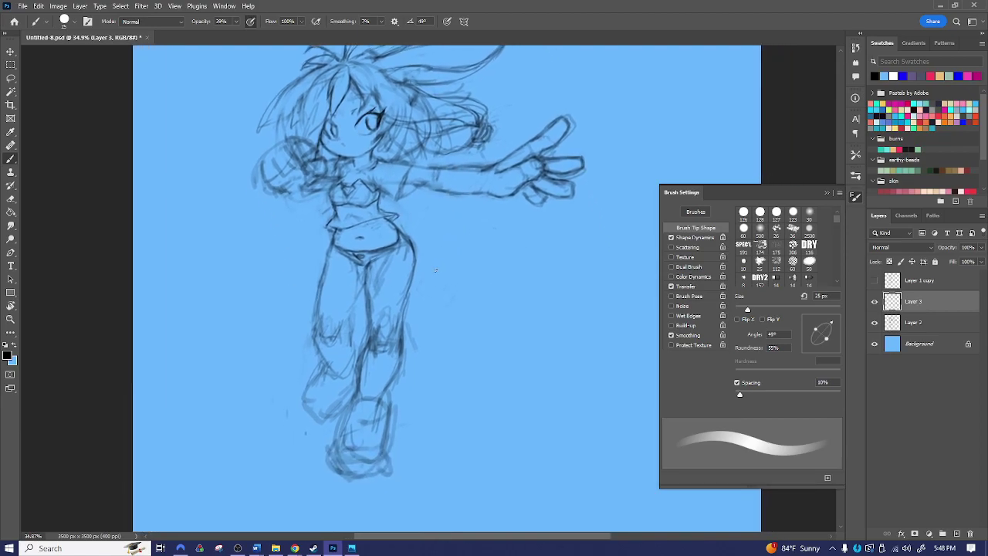
left_click_drag(448, 287, 456, 298)
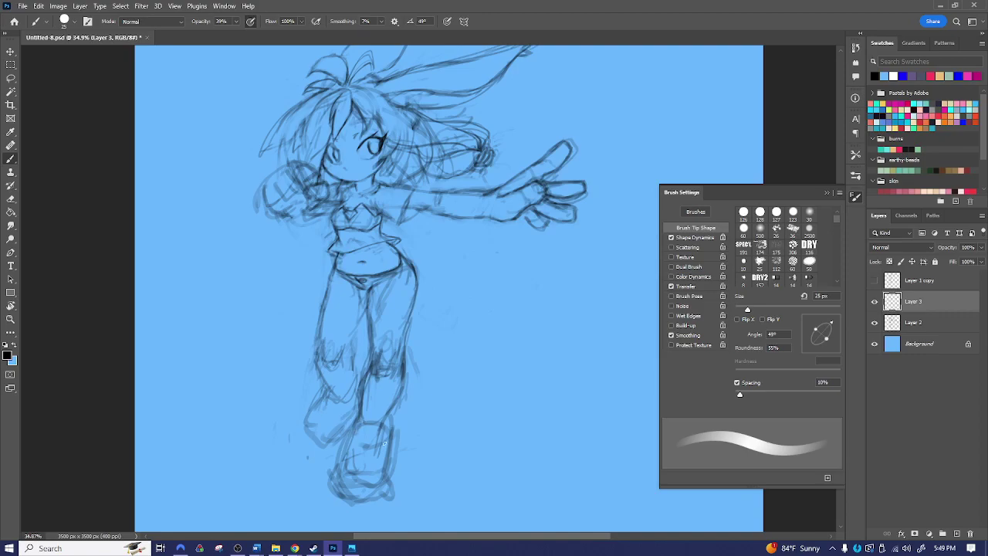
mouse_move(349, 448)
left_mouse_down()
mouse_move(347, 502)
mouse_move(377, 485)
mouse_move(387, 489)
mouse_move(352, 495)
mouse_move(390, 494)
mouse_move(354, 498)
left_mouse_up()
mouse_move(367, 418)
left_mouse_down()
mouse_move(392, 433)
mouse_move(379, 441)
mouse_move(356, 424)
mouse_move(358, 441)
mouse_move(362, 431)
mouse_move(382, 440)
mouse_move(383, 426)
mouse_move(355, 428)
mouse_move(357, 443)
mouse_move(356, 434)
mouse_move(385, 442)
mouse_move(356, 452)
mouse_move(360, 441)
mouse_move(362, 473)
mouse_move(379, 471)
mouse_move(379, 445)
mouse_move(348, 494)
mouse_move(382, 489)
mouse_move(343, 497)
mouse_move(389, 499)
mouse_move(347, 499)
mouse_move(376, 505)
mouse_move(382, 487)
mouse_move(349, 482)
mouse_move(364, 466)
mouse_move(348, 477)
mouse_move(369, 470)
mouse_move(387, 486)
mouse_move(362, 468)
mouse_move(350, 472)
mouse_move(377, 460)
left_mouse_up()
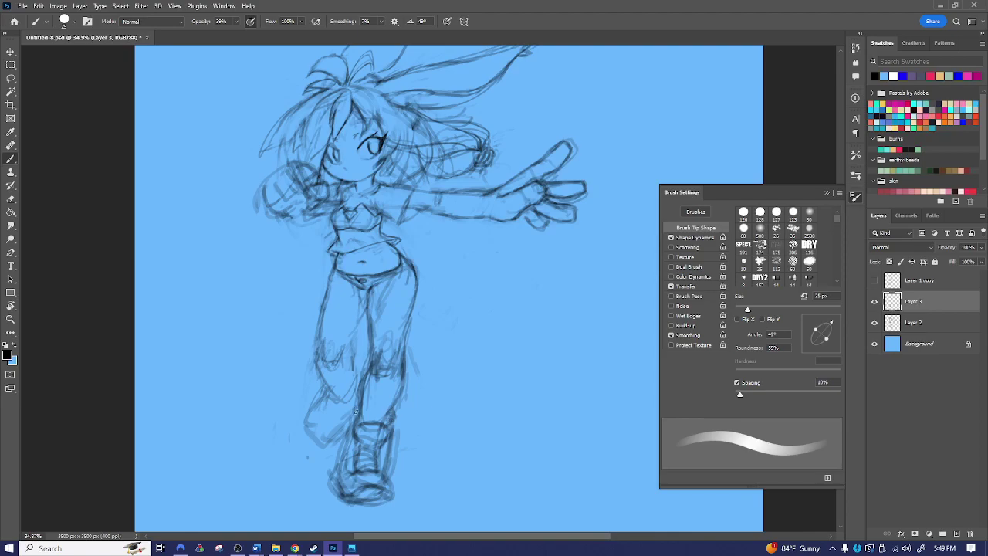
mouse_move(354, 422)
left_mouse_down()
mouse_move(332, 395)
mouse_move(340, 406)
mouse_move(330, 420)
mouse_move(320, 400)
mouse_move(306, 433)
mouse_move(305, 421)
mouse_move(313, 440)
mouse_move(314, 414)
mouse_move(312, 440)
mouse_move(326, 446)
mouse_move(348, 427)
left_mouse_up()
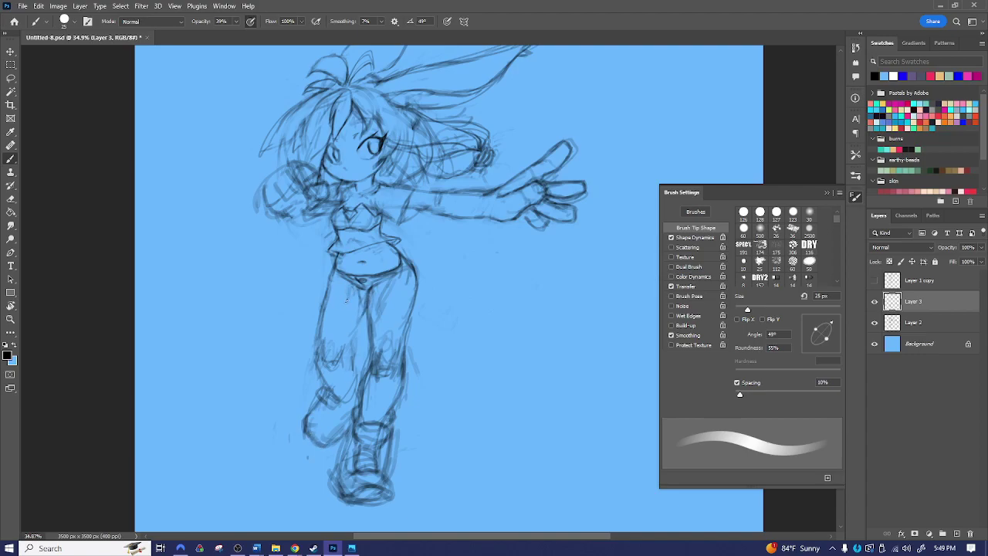
- Darken the outer contour and inner fold lines of the bent leg's thigh
mouse_move(350, 297)
left_mouse_down()
mouse_move(348, 337)
mouse_move(357, 331)
mouse_move(347, 362)
left_mouse_up()
left_click_drag(329, 283, 321, 375)
key("e")
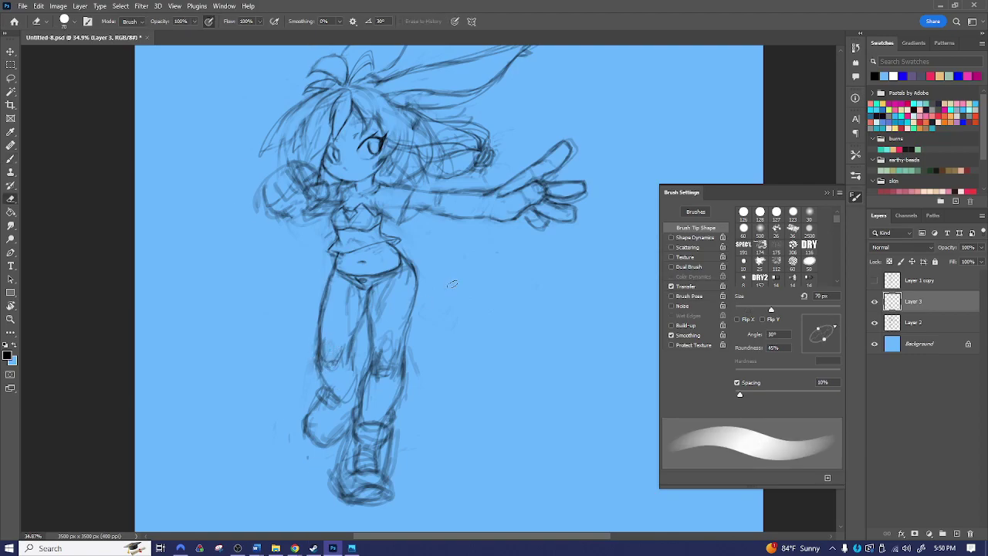
left_click_drag(463, 247, 462, 298)
- Merge Layer 3 with Layer 2 into a single sketch layer
key("z")
left_click_drag(525, 287, 500, 303)
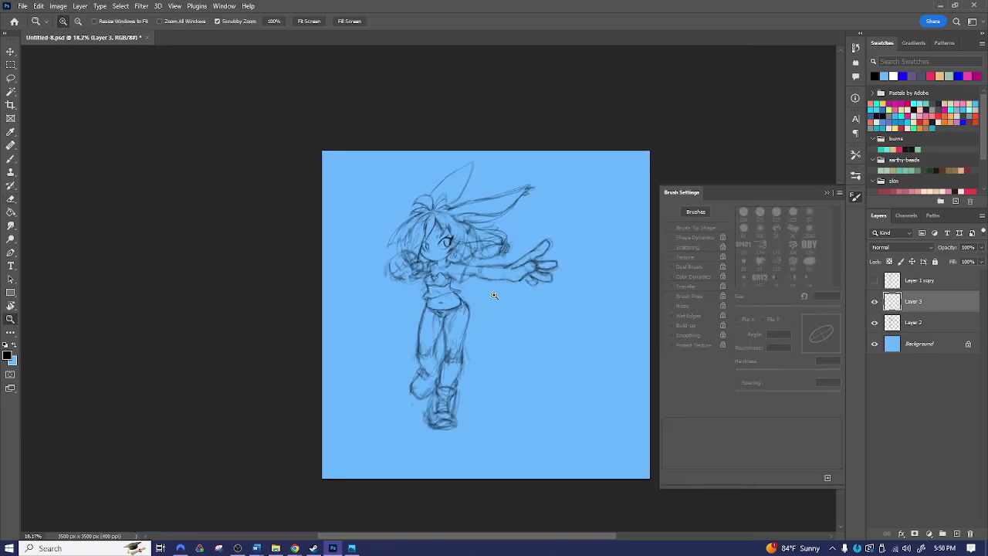
key("b")
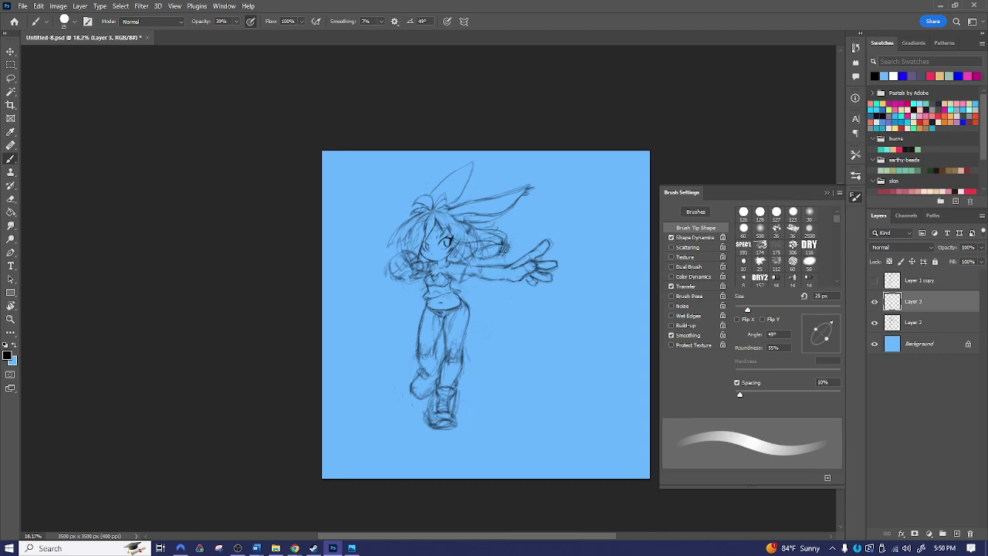
key("e")
scroll(467, 224, "up", 3)
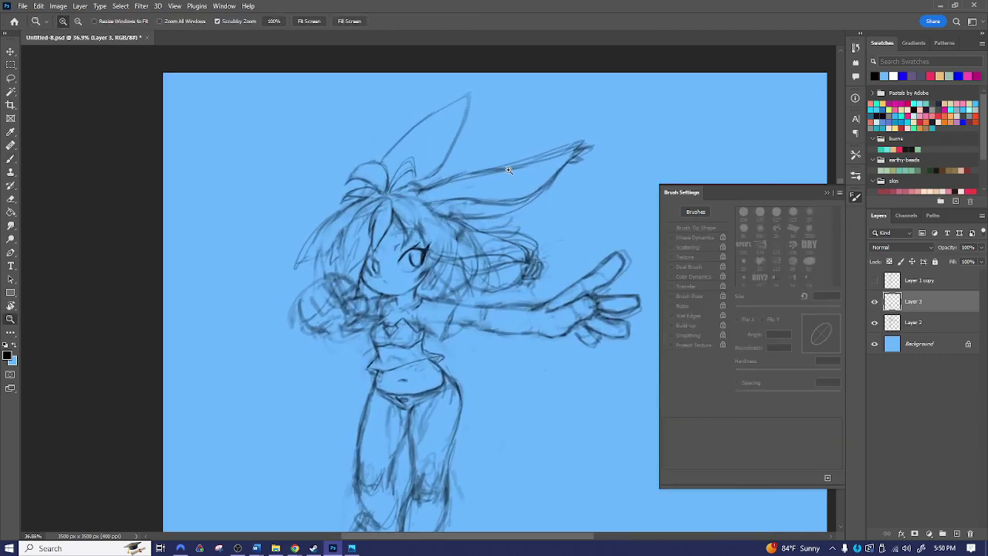
left_click(925, 325)
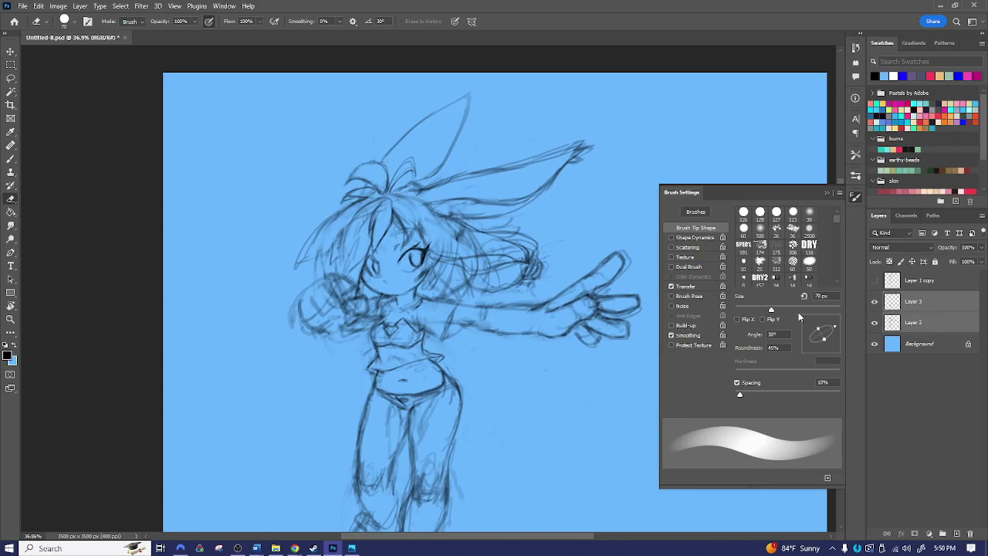
key("Delete")
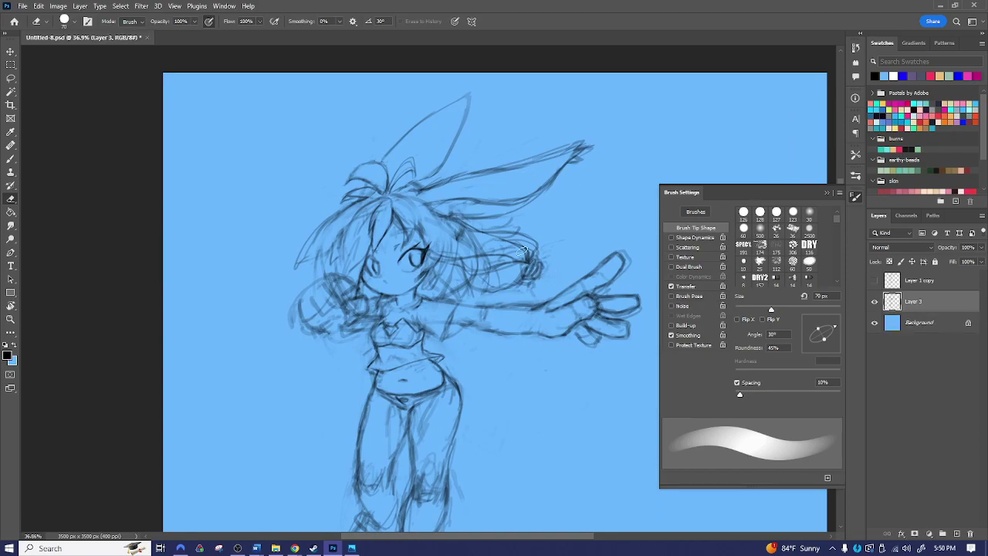
- Erase the swept-back ear's doubled upper edge with a 125 px eraser and redraw it as one clean curve
key("]")
key("]")
key("]")
key("]")
mouse_move(429, 190)
left_mouse_down()
mouse_move(536, 162)
mouse_move(494, 174)
left_mouse_up()
key("b")
key("e")
left_click_drag(417, 187, 508, 160)
key("b")
left_click_drag(451, 173, 579, 144)
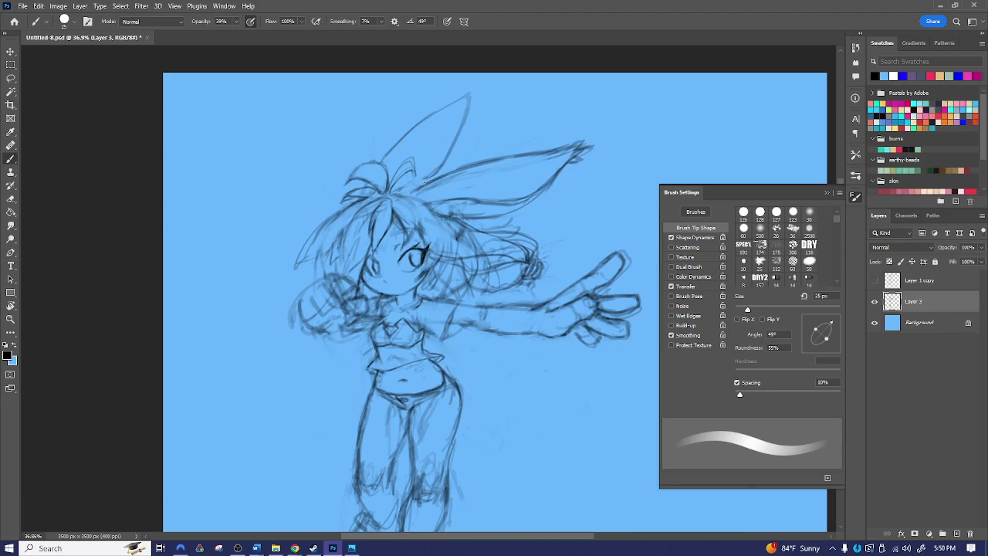
mouse_move(424, 177)
left_mouse_down()
mouse_move(404, 192)
mouse_move(437, 174)
mouse_move(405, 189)
mouse_move(428, 185)
left_mouse_up()
- Add strands to the hair on the raised fist's side and erase the long flowing hair above the outstretched arm
mouse_move(348, 209)
left_mouse_down()
mouse_move(334, 250)
mouse_move(333, 224)
mouse_move(326, 281)
left_mouse_up()
mouse_move(334, 230)
left_mouse_down()
mouse_move(328, 261)
mouse_move(337, 268)
left_mouse_up()
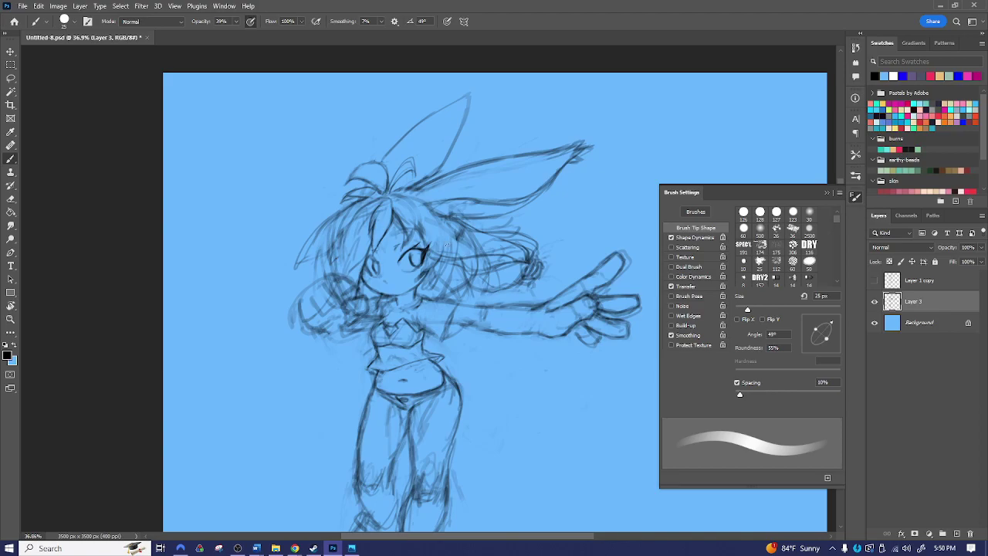
key("e")
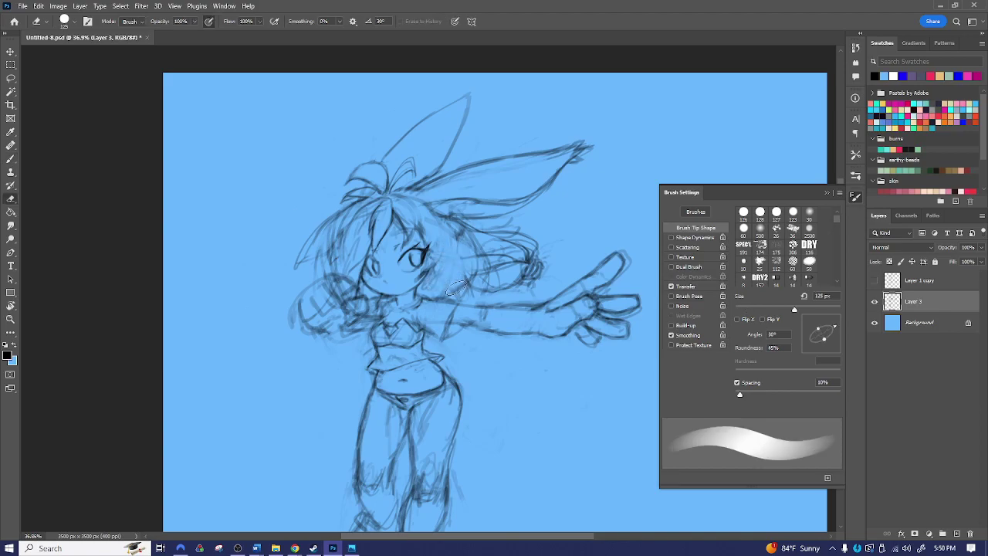
mouse_move(486, 224)
left_mouse_down()
mouse_move(523, 244)
mouse_move(528, 276)
mouse_move(537, 274)
mouse_move(494, 284)
mouse_move(469, 273)
mouse_move(494, 261)
mouse_move(494, 237)
mouse_move(531, 283)
mouse_move(445, 289)
mouse_move(459, 289)
mouse_move(471, 270)
mouse_move(467, 242)
mouse_move(474, 256)
mouse_move(434, 213)
mouse_move(473, 239)
mouse_move(484, 235)
mouse_move(476, 232)
mouse_move(488, 264)
left_mouse_up()
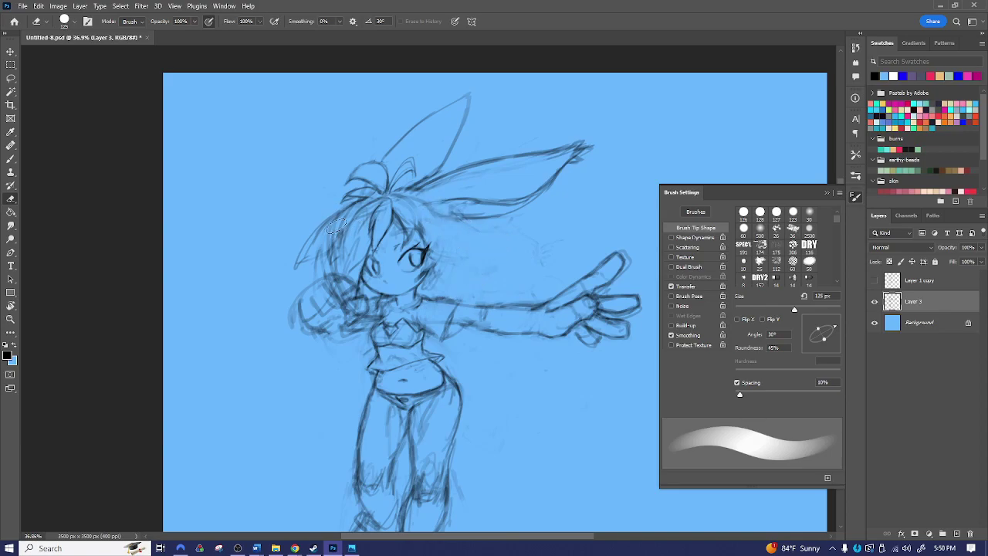
- Redraw the pointed side lock above the raised fist and add a short curved lock on the head's other side
key("b")
left_click_drag(313, 230, 301, 258)
mouse_move(332, 216)
left_mouse_down()
mouse_move(307, 264)
mouse_move(321, 251)
mouse_move(287, 276)
left_mouse_up()
left_click_drag(337, 224, 313, 259)
key("e")
key("b")
mouse_move(336, 244)
left_mouse_down()
mouse_move(331, 264)
mouse_move(350, 287)
left_mouse_up()
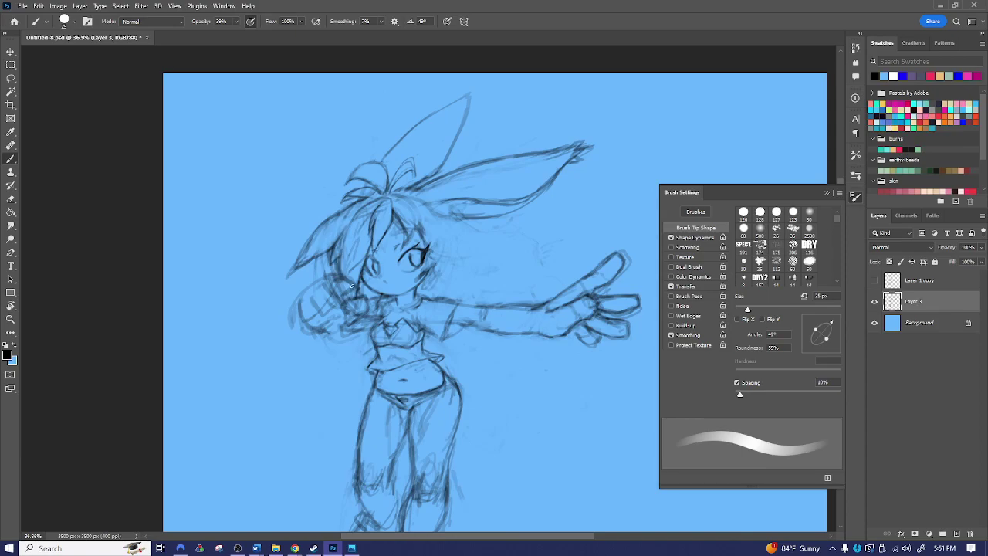
mouse_move(429, 210)
left_mouse_down()
mouse_move(471, 259)
mouse_move(466, 273)
left_mouse_up()
left_click_drag(347, 199, 329, 219)
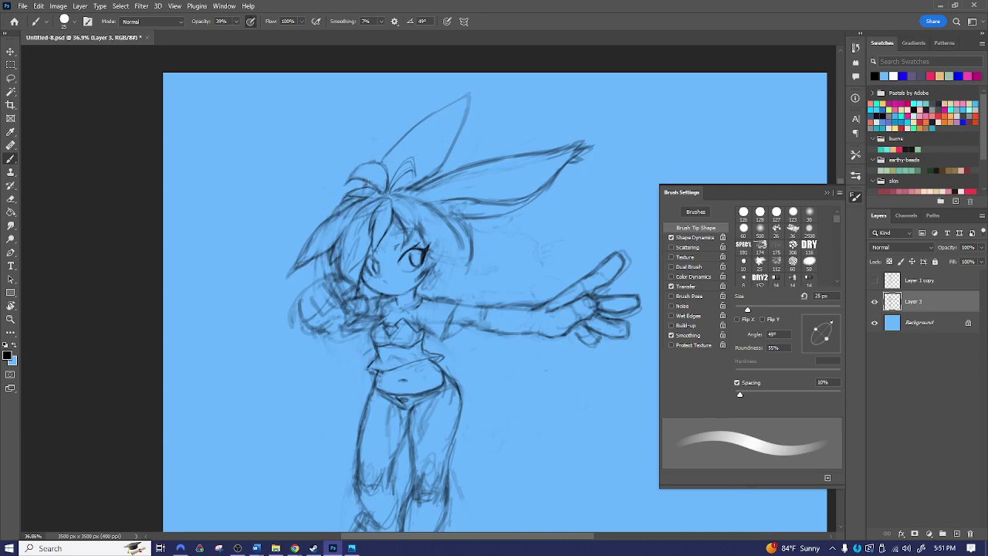
- Darken both edges of the upright ear, add a small notch at its tip, and redraw the hair tuft at its base
left_click_drag(376, 162, 432, 112)
left_click_drag(392, 143, 457, 98)
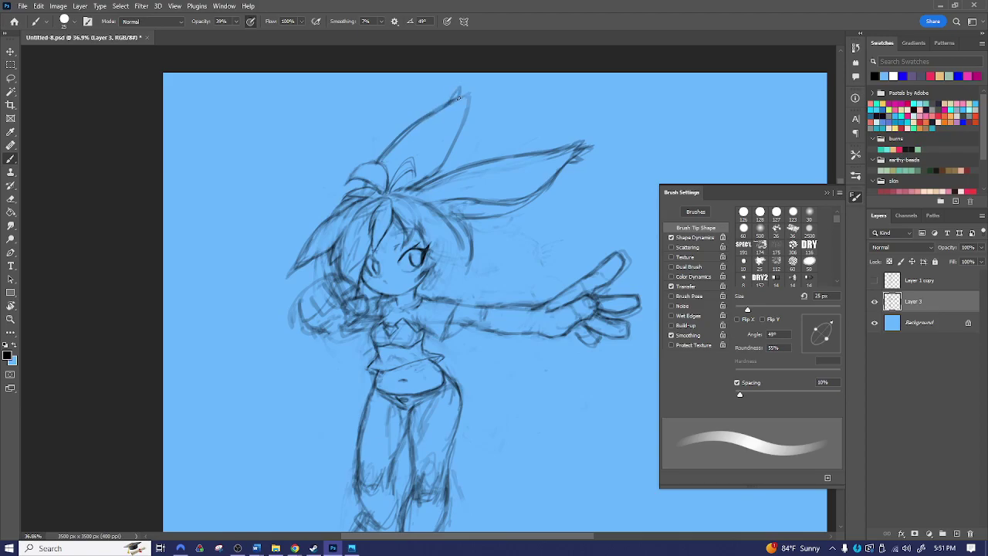
mouse_move(470, 91)
left_mouse_down()
mouse_move(387, 185)
mouse_move(411, 161)
left_mouse_up()
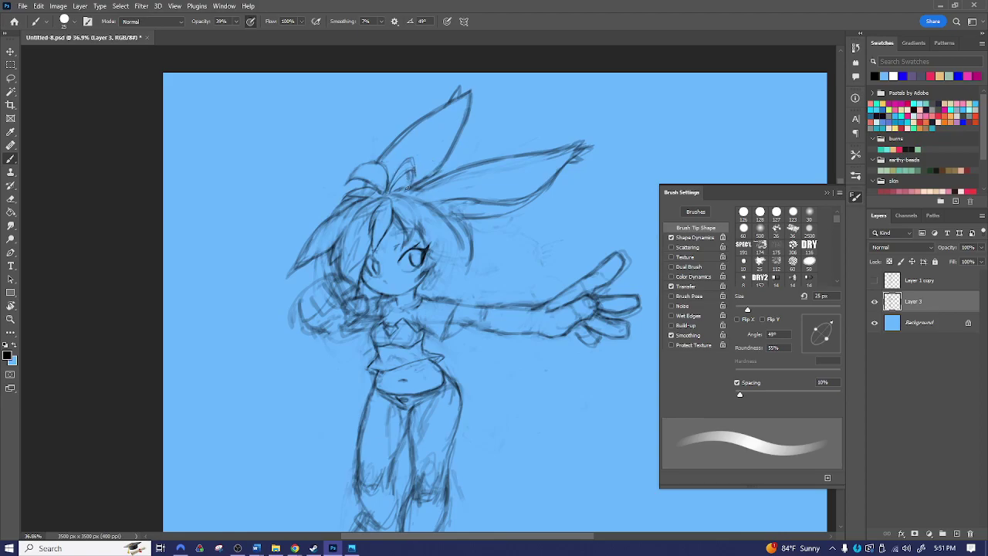
left_click_drag(400, 164, 384, 193)
- Clean up the outer corner of the eye nearer the outstretched arm with a 25 px eraser and redraw its lash
key("space")
left_click_drag(533, 296, 480, 302)
key("z")
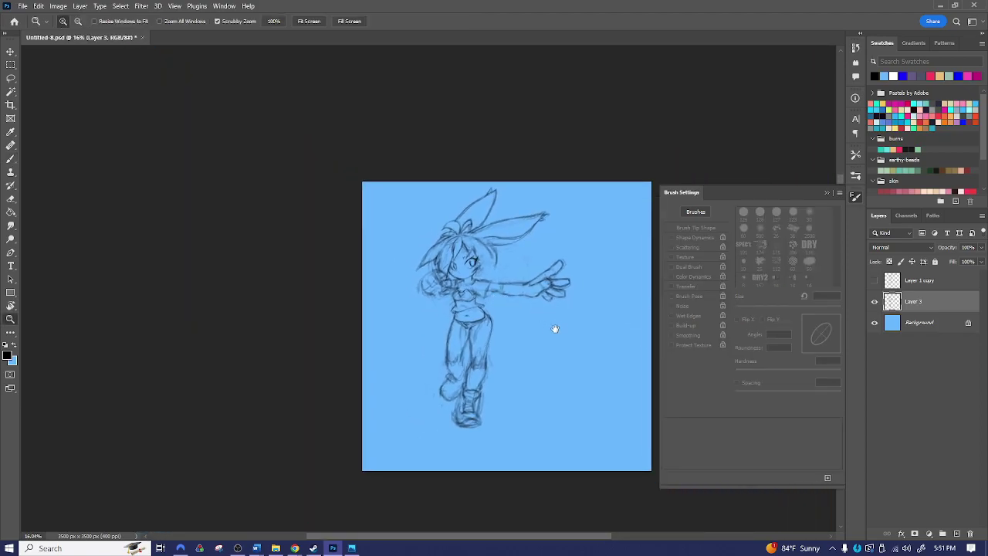
left_click_drag(556, 330, 530, 318)
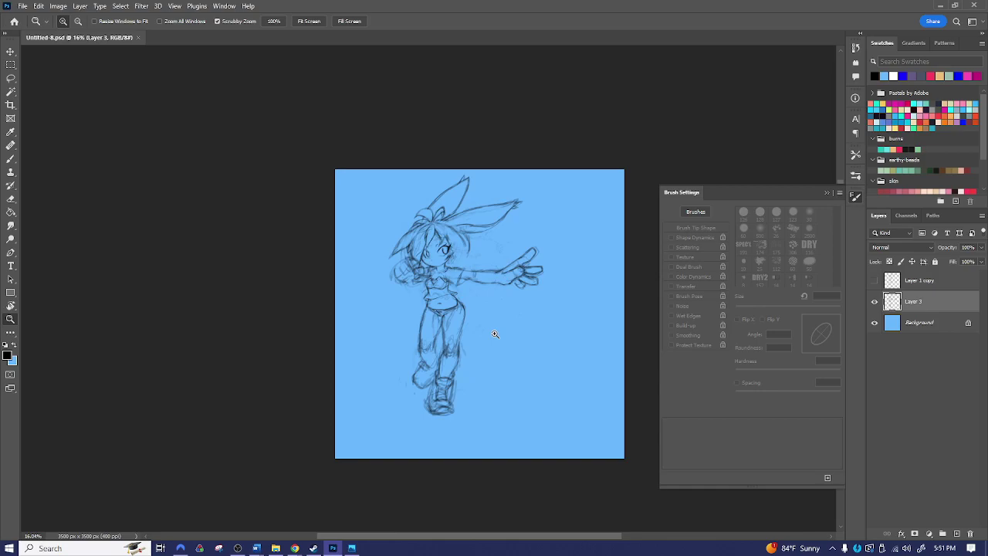
left_click(494, 288)
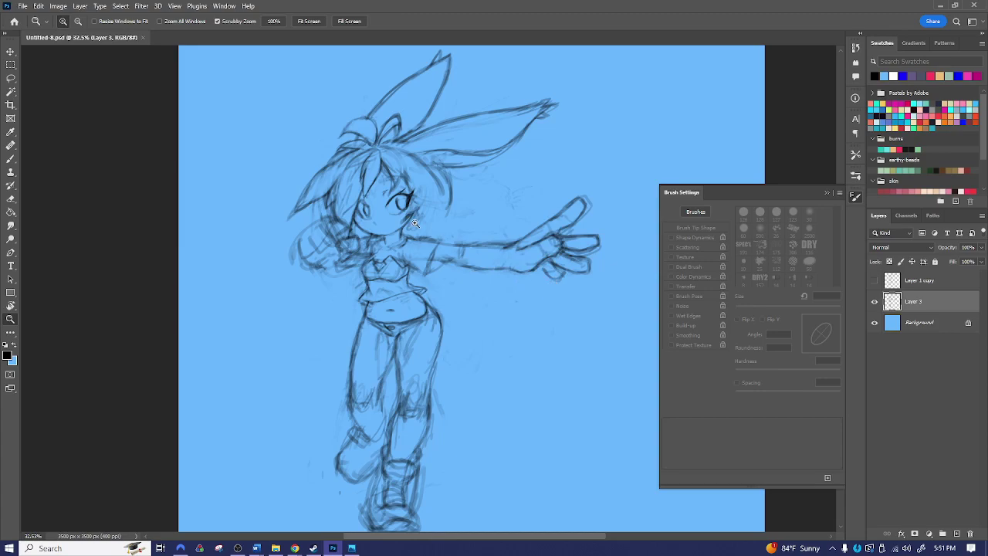
left_click_drag(423, 219, 464, 218)
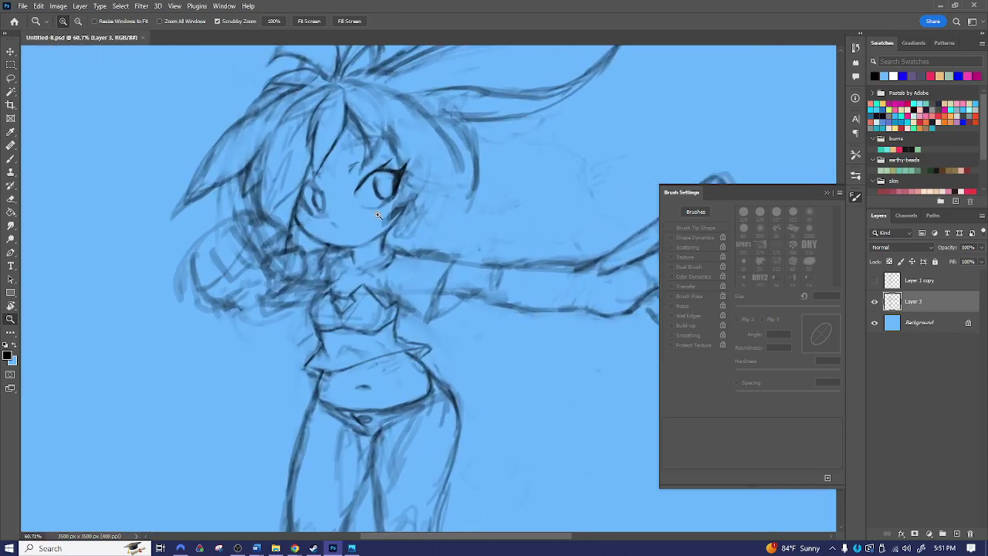
key("e")
key("bracketleft")
key("bracketleft")
key("bracketleft")
key("bracketleft")
key("bracketleft")
key("bracketleft")
key("bracketleft")
key("bracketleft")
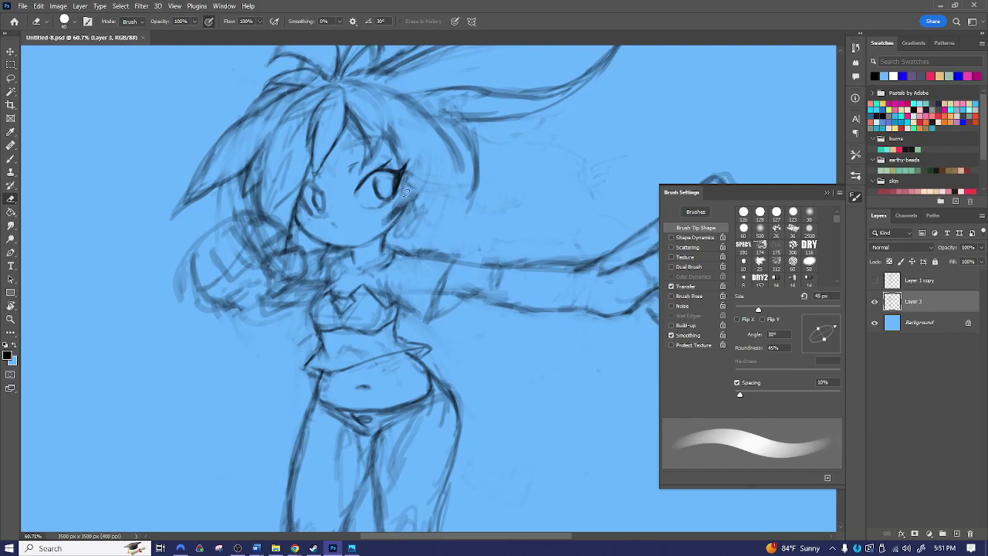
key("bracketleft")
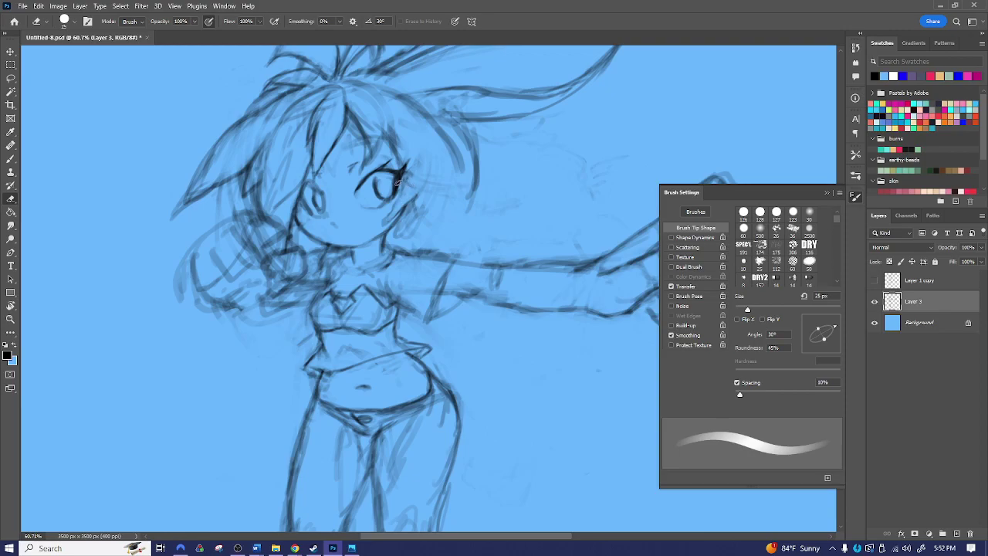
key("b")
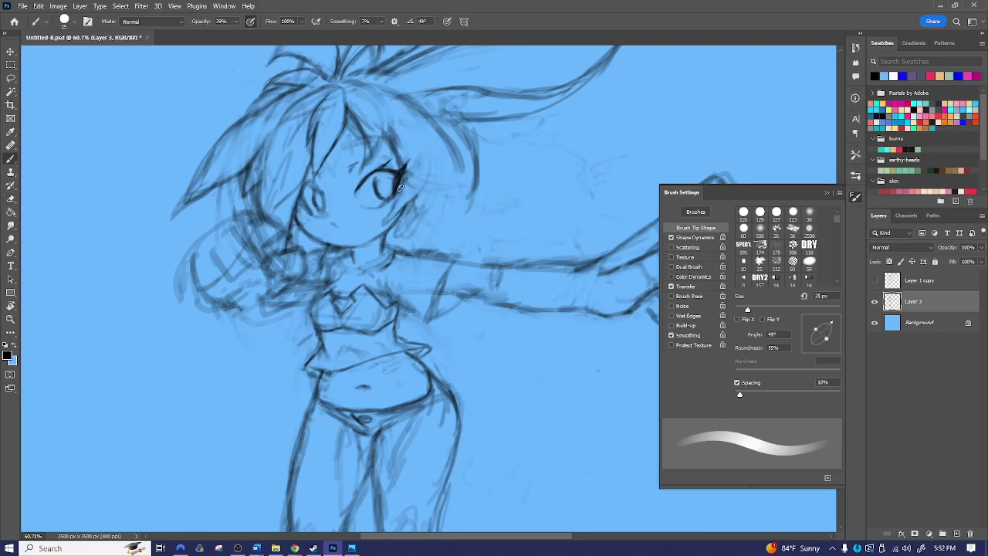
left_click_drag(400, 166, 405, 152)
- Redraw the bangs above the eye nearer the outstretched arm and erase the old fringe strokes on the forehead
mouse_move(362, 130)
left_mouse_down()
mouse_move(342, 174)
mouse_move(386, 118)
mouse_move(396, 122)
mouse_move(388, 157)
left_mouse_up()
key("e")
mouse_move(349, 107)
left_mouse_down()
mouse_move(374, 137)
mouse_move(368, 160)
mouse_move(377, 143)
mouse_move(348, 172)
mouse_move(370, 159)
mouse_move(355, 153)
mouse_move(381, 151)
mouse_move(347, 170)
mouse_move(355, 185)
mouse_move(373, 157)
left_mouse_up()
key("b")
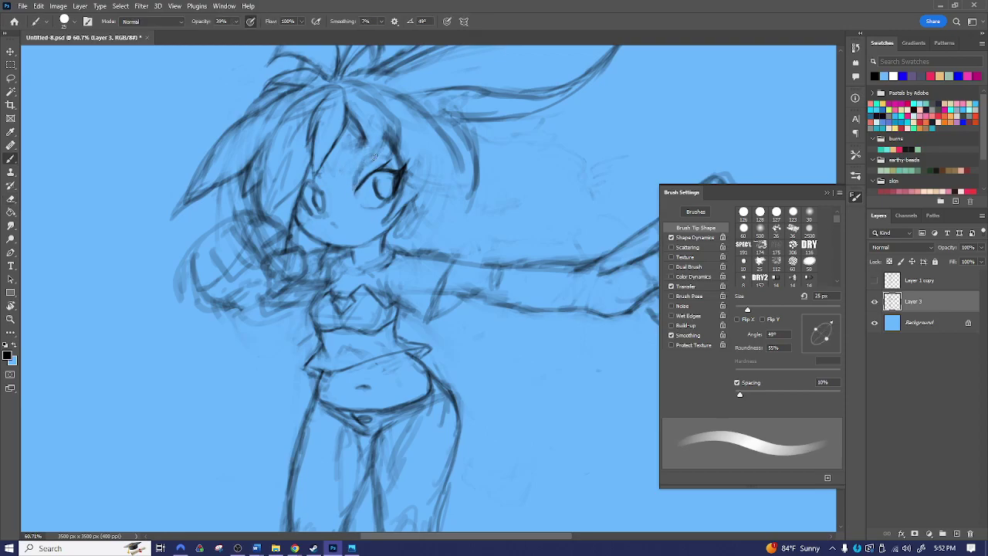
key("e")
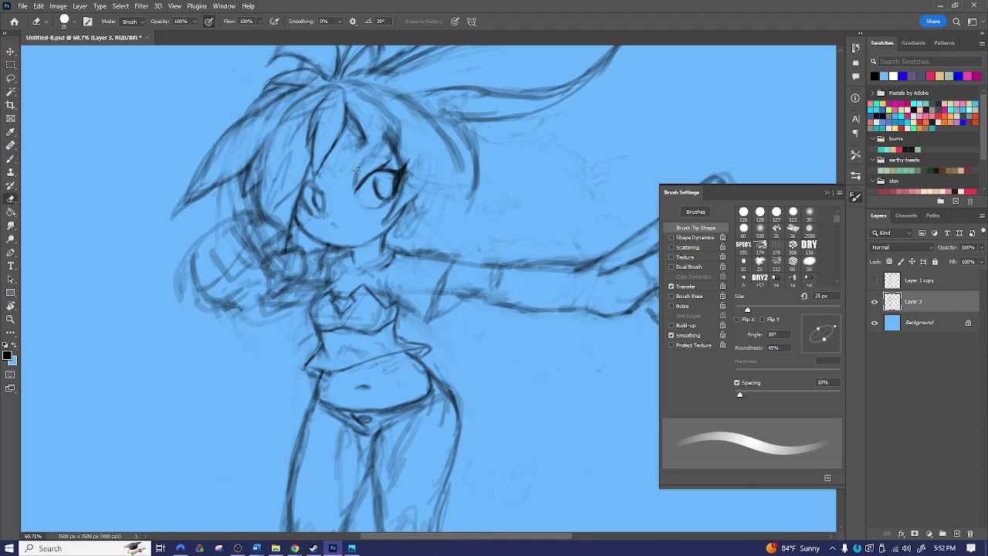
key("b")
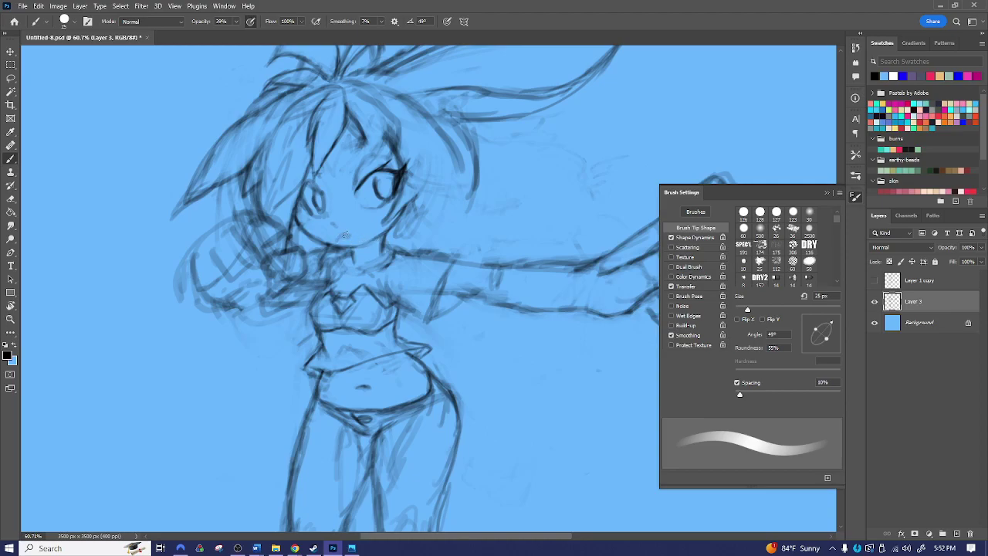
- Draw a small downturned mouth with a 9 px brush and set the brush tip angle to 51°
key("bracketleft")
key("bracketleft")
key("bracketleft")
key("bracketleft")
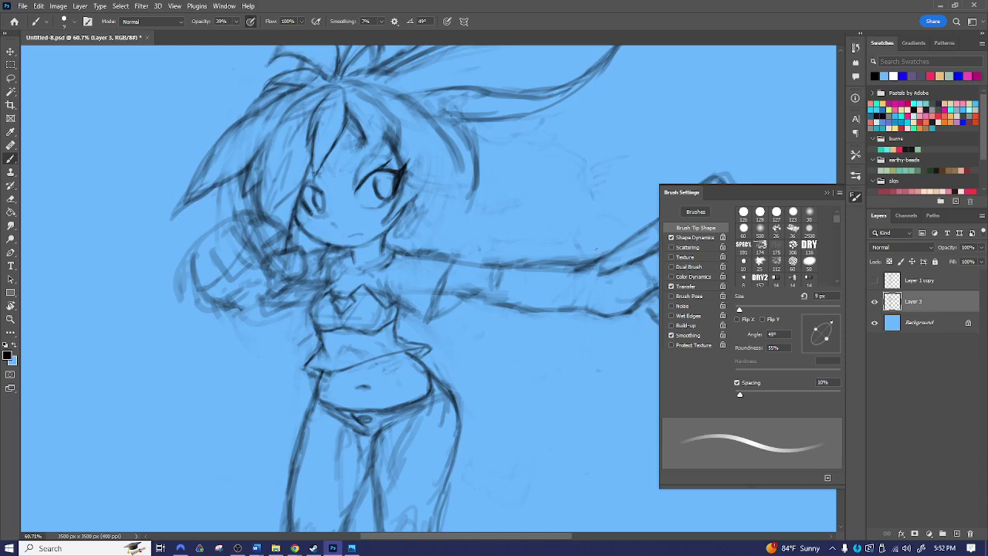
left_click(813, 325)
left_click_drag(830, 330, 836, 316)
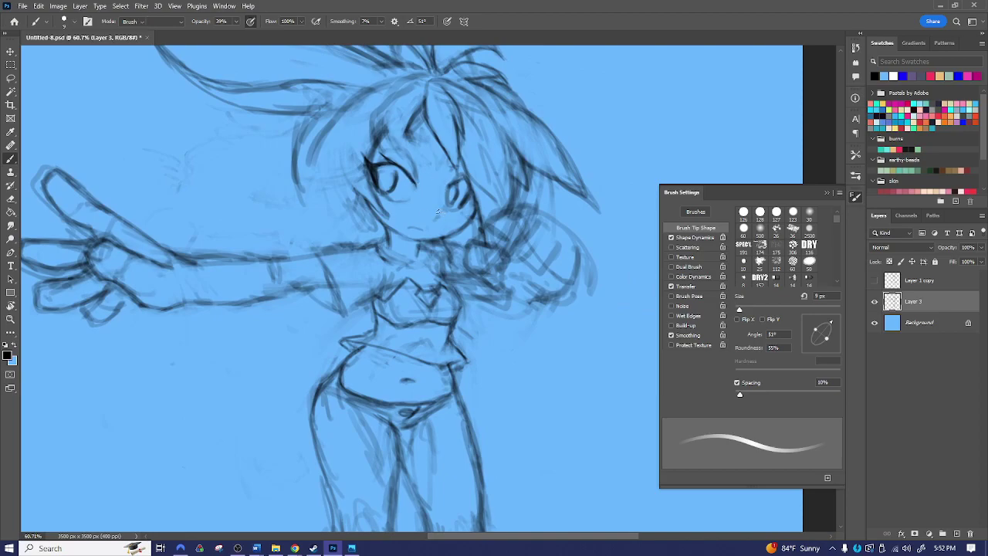
- On the horizontally flipped canvas, erase stray lines around the raised fist and the waist, enlarging the eraser to 60 px
key("e")
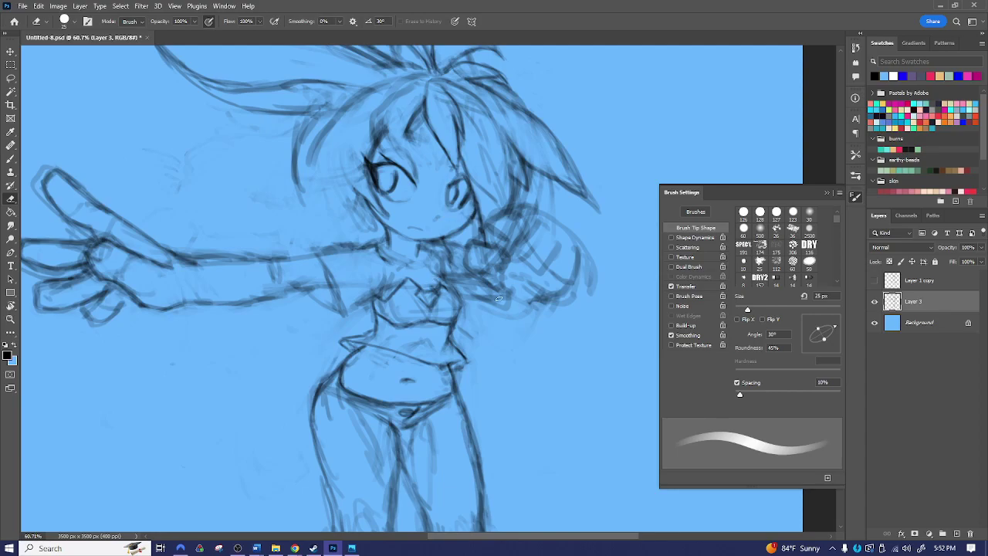
left_click_drag(511, 324, 502, 236)
key("z")
left_click_drag(554, 284, 518, 288)
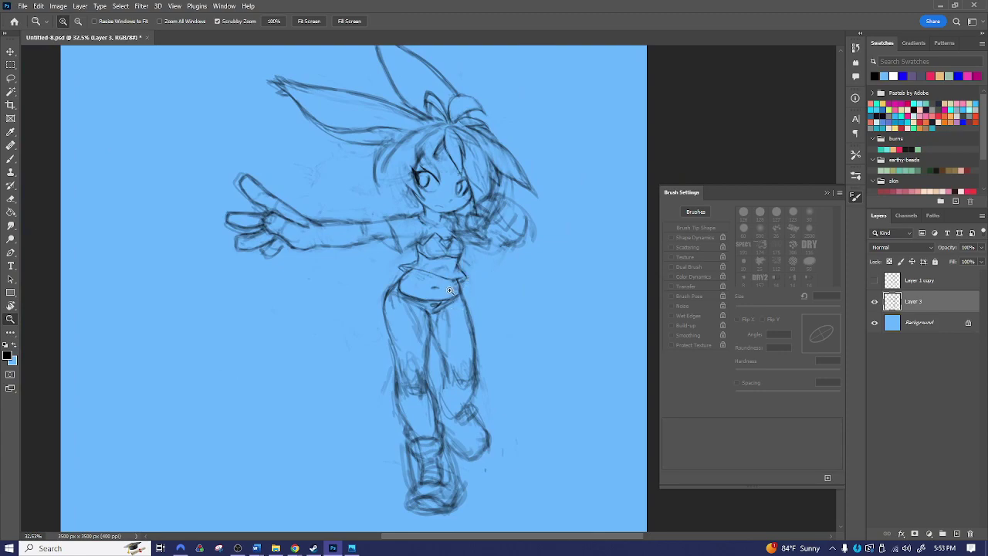
key("b")
key("bracketright")
key("bracketright")
key("bracketright")
key("bracketright")
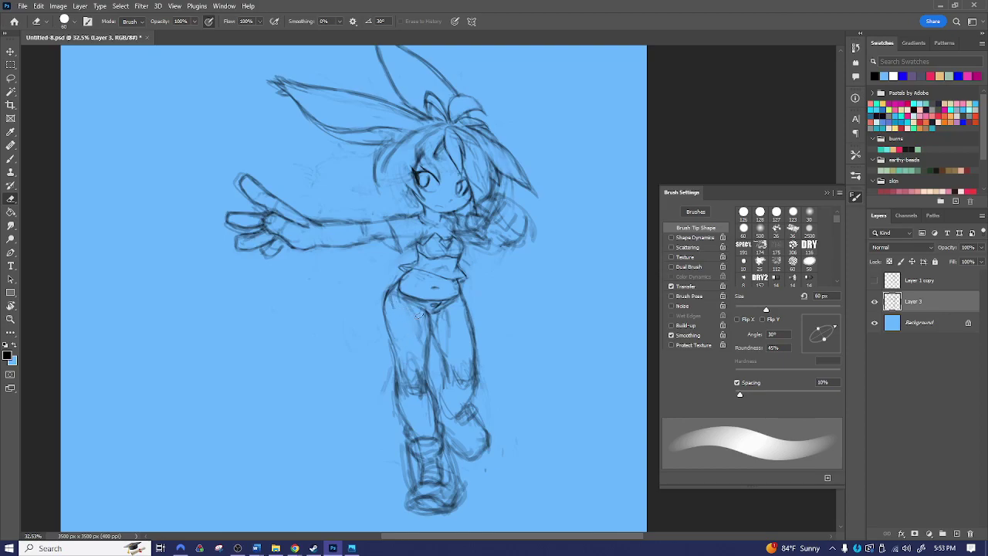
- Set the brush to 15 px and thin the doubled waist and hip outlines with a 25 px eraser
key("b")
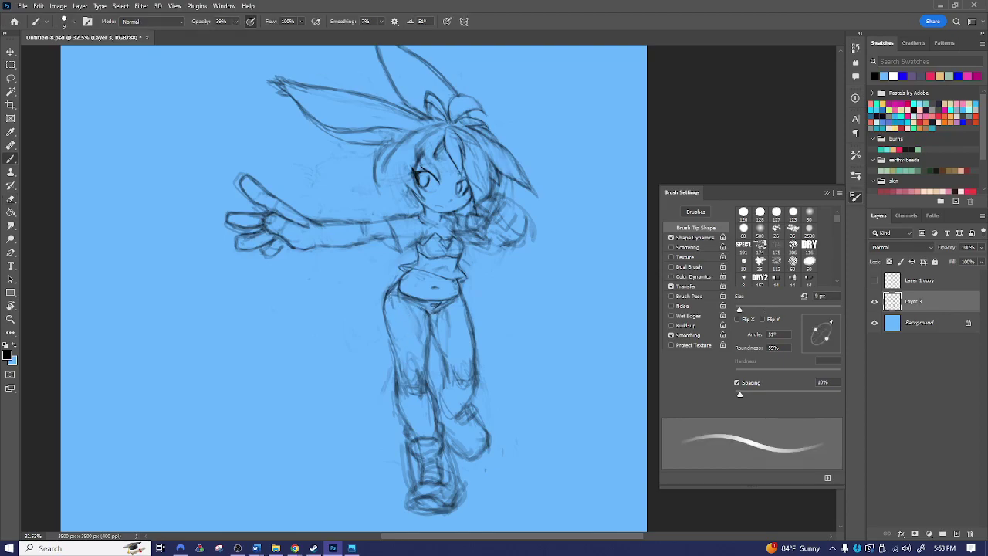
key("bracketright")
key("bracketright")
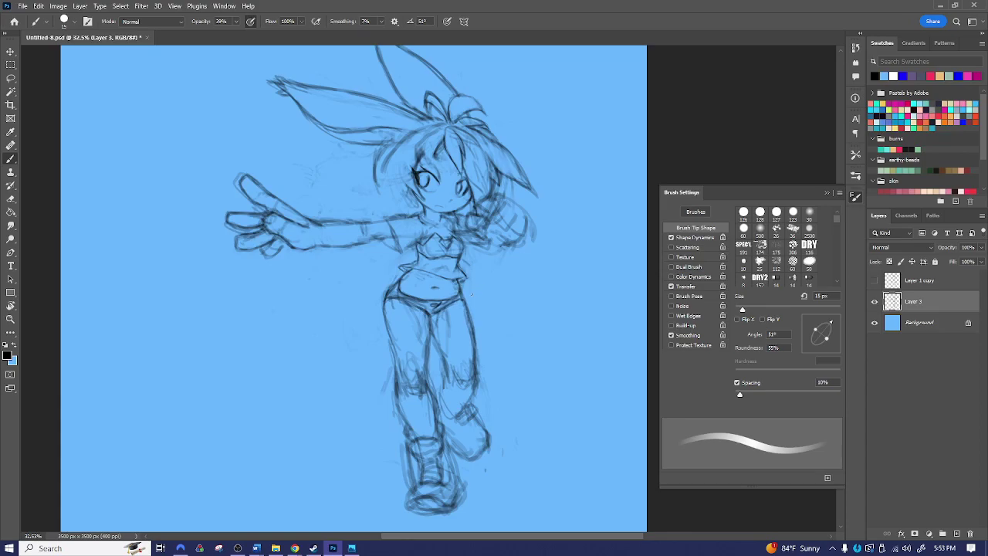
scroll(473, 293, "up", 6)
key("e")
key("bracketleft")
key("bracketleft")
key("bracketleft")
key("bracketleft")
key("bracketleft")
key("bracketleft")
left_click_drag(450, 271, 446, 280)
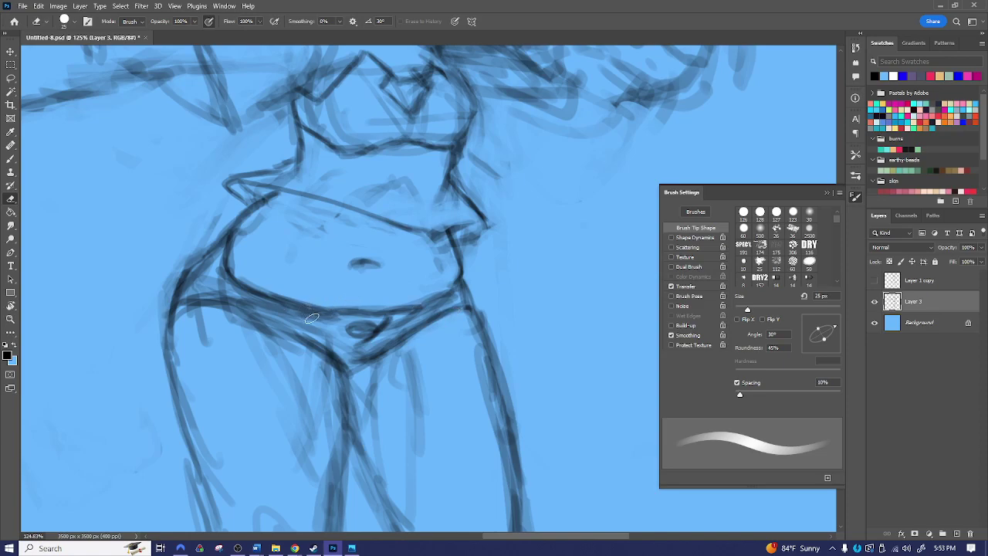
mouse_move(231, 284)
left_mouse_down()
mouse_move(220, 241)
mouse_move(192, 284)
mouse_move(195, 272)
mouse_move(163, 277)
mouse_move(159, 331)
mouse_move(195, 332)
mouse_move(164, 317)
mouse_move(153, 335)
mouse_move(159, 348)
mouse_move(164, 325)
mouse_move(169, 360)
left_mouse_up()
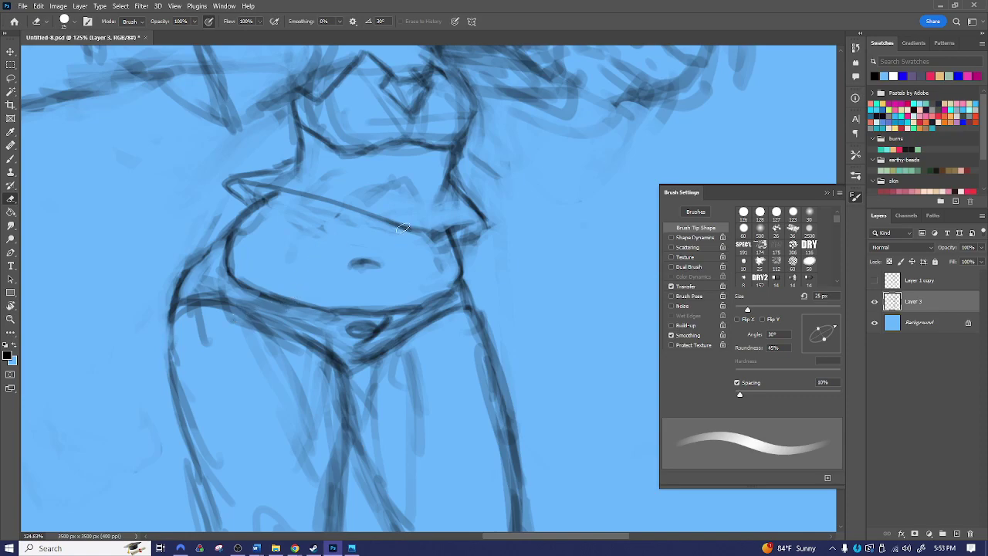
- Redraw the cropped top's hem corner on the raised fist's side as a folded edge and erase the hatching on the belly
key("b")
mouse_move(426, 230)
left_mouse_down()
mouse_move(489, 226)
mouse_move(465, 250)
mouse_move(474, 265)
mouse_move(494, 261)
mouse_move(452, 272)
mouse_move(440, 248)
left_mouse_up()
key("e")
left_click_drag(357, 229, 310, 230)
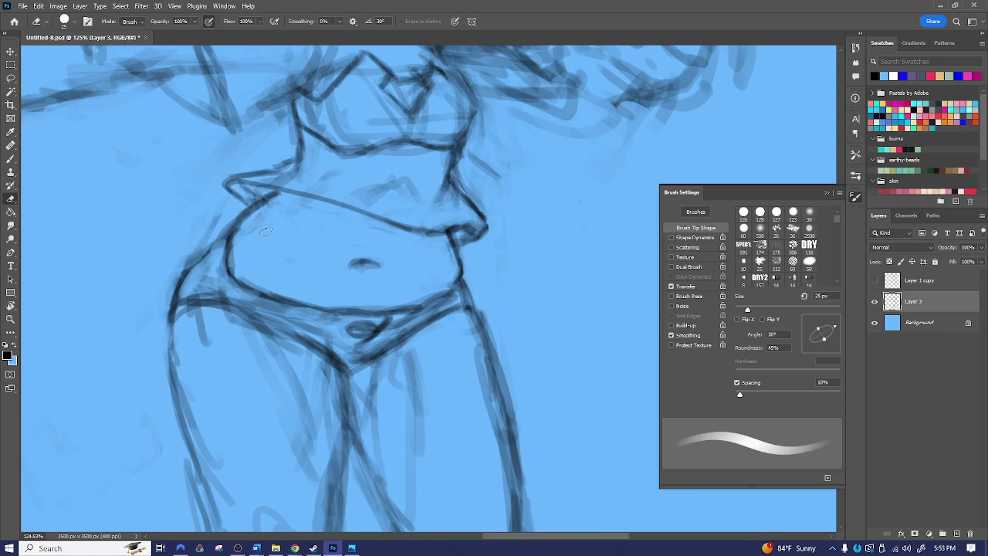
- Reshape the cropped top's pointed hem corner on the outstretched arm's side into a rounded fold, trimming the waist line beneath it
key("b")
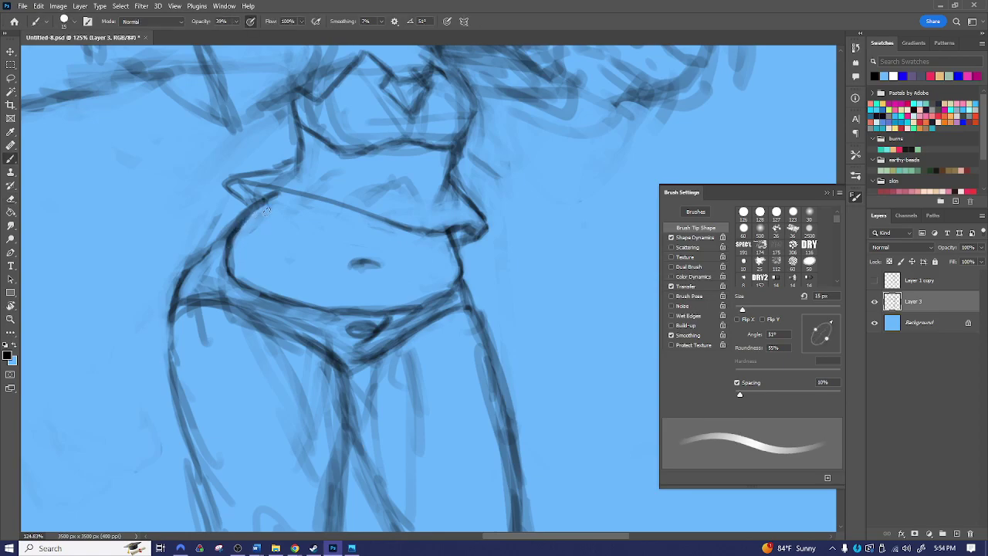
key("e")
left_click_drag(260, 202, 258, 193)
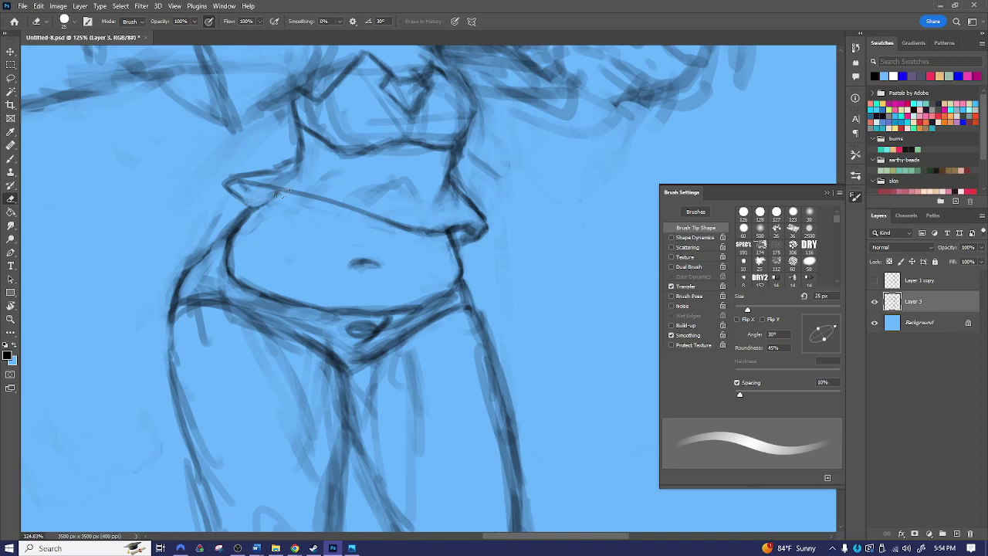
key("b")
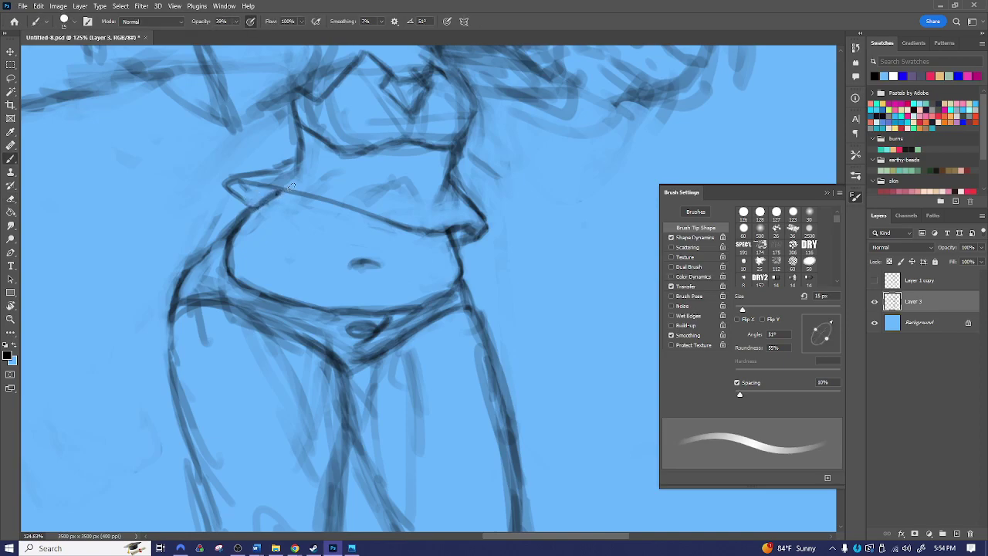
key("e")
key("bracketleft")
key("bracketleft")
key("bracketleft")
key("bracketleft")
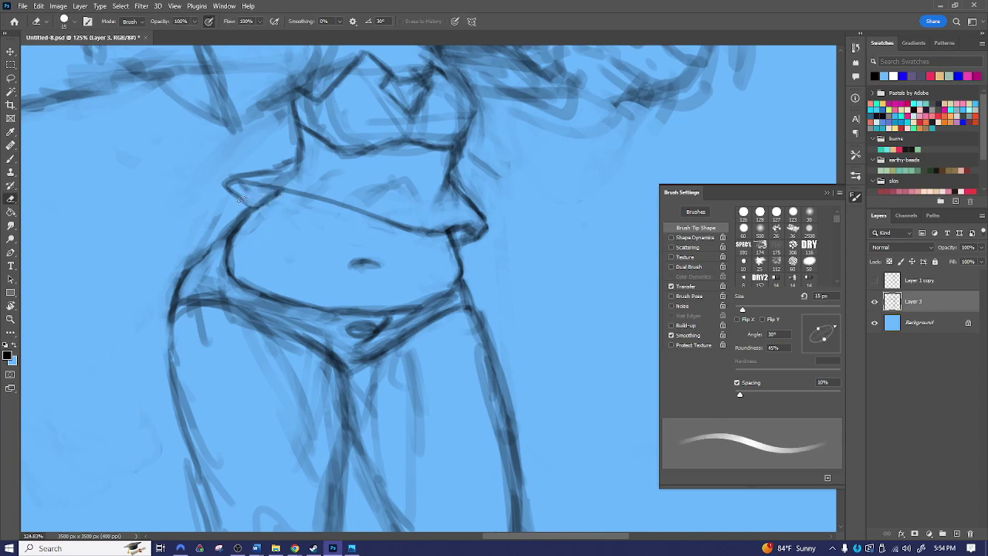
key("bracketright")
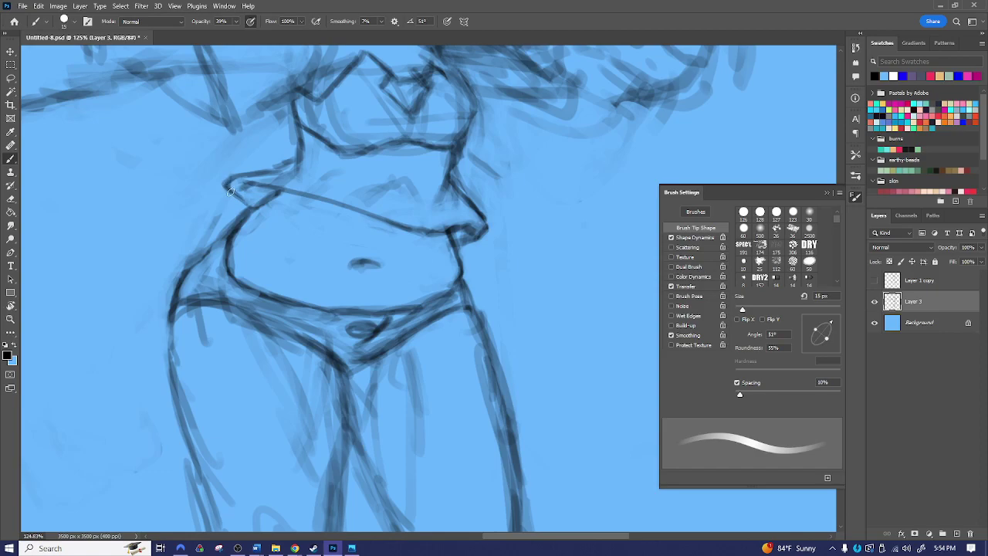
mouse_move(227, 189)
left_mouse_down()
mouse_move(238, 206)
mouse_move(249, 206)
mouse_move(232, 193)
mouse_move(284, 191)
mouse_move(233, 196)
left_mouse_up()
key("e")
key("b")
key("e")
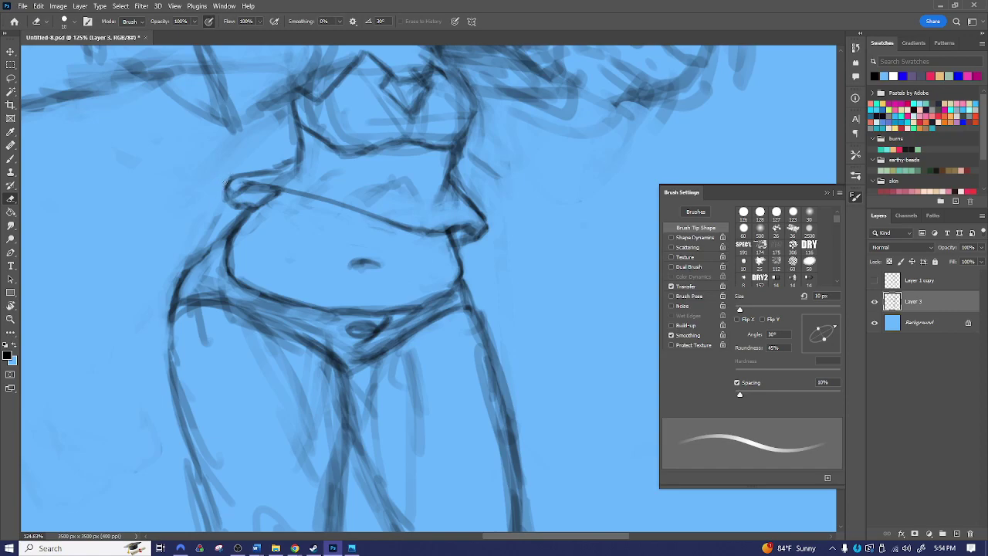
key("b")
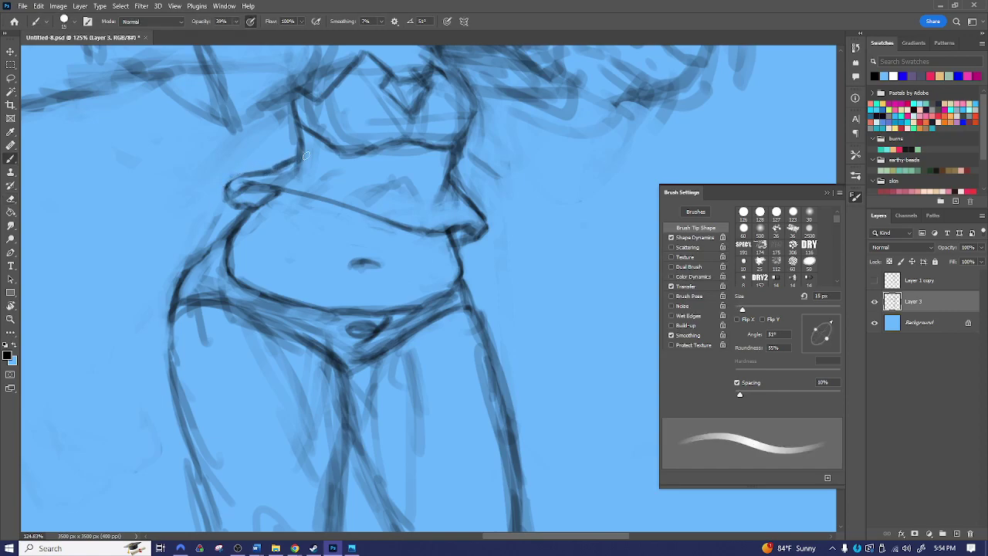
- Sketch light fold lines across the cropped top above the hem and erase stray marks on and beside it
left_click_drag(279, 183, 333, 167)
left_click_drag(402, 189, 434, 221)
mouse_move(447, 188)
left_mouse_down()
mouse_move(442, 210)
mouse_move(407, 189)
mouse_move(336, 201)
mouse_move(372, 177)
left_mouse_up()
left_click_drag(301, 189, 363, 169)
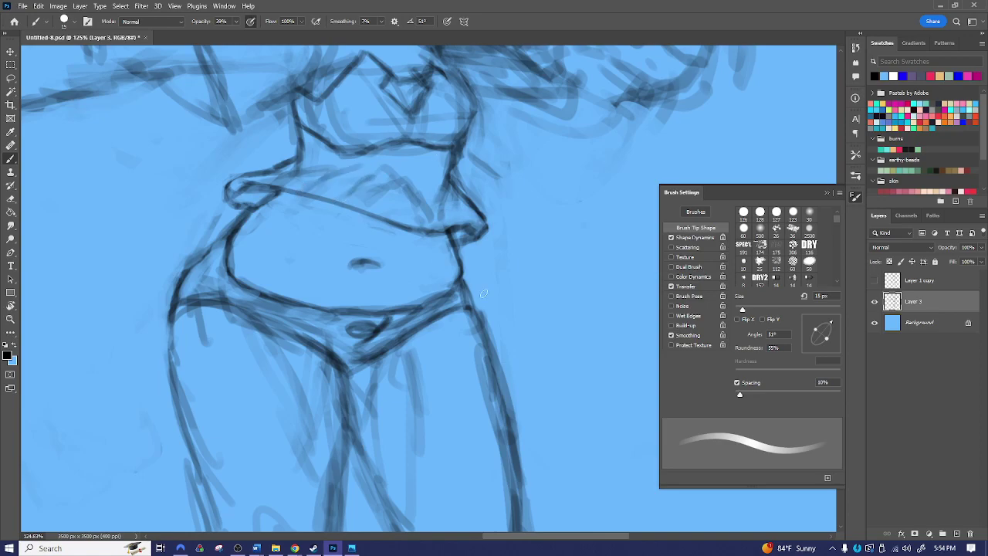
key("e")
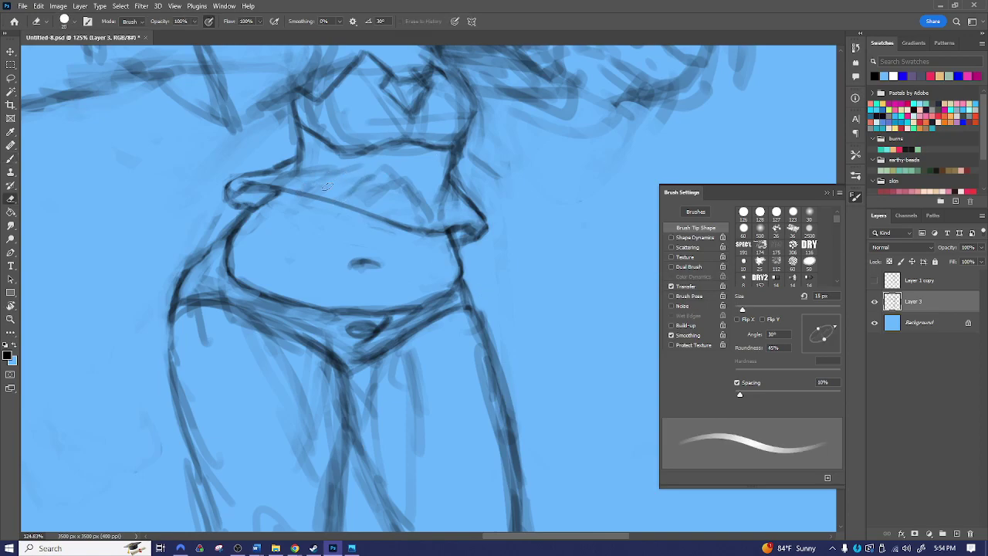
mouse_move(314, 185)
left_mouse_down()
mouse_move(415, 209)
mouse_move(390, 168)
mouse_move(377, 180)
mouse_move(435, 211)
mouse_move(481, 181)
mouse_move(456, 178)
mouse_move(478, 194)
left_mouse_up()
key("bracketleft")
key("bracketleft")
key("bracketright")
key("bracketright")
left_click_drag(472, 158, 496, 173)
- Refine the eye nearer the raised fist and extend a pointed lash from its outer corner with a 9 px brush
key("z")
mouse_move(550, 246)
left_mouse_down()
mouse_move(445, 247)
mouse_move(542, 238)
mouse_move(509, 244)
mouse_move(522, 256)
mouse_move(484, 294)
left_mouse_up()
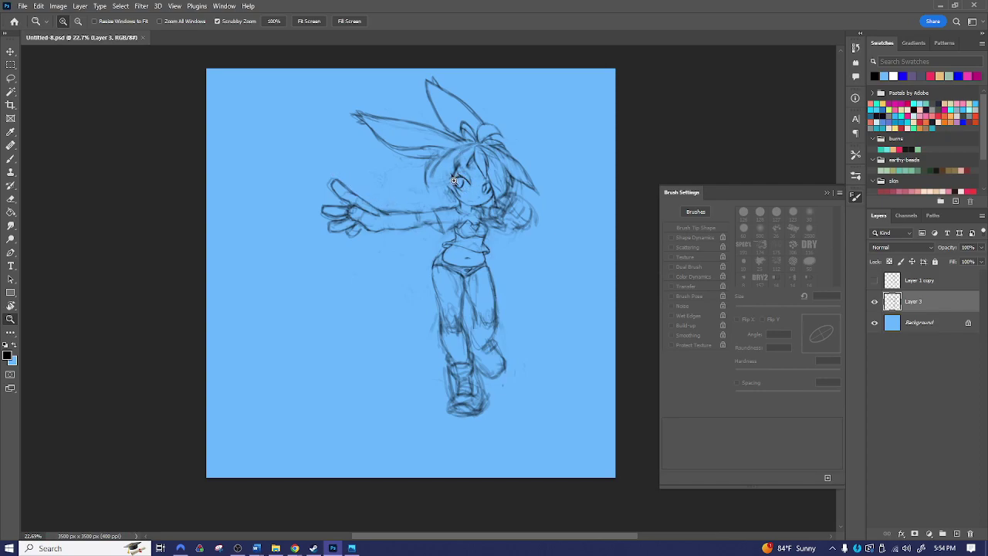
key("e")
key("z")
left_click_drag(476, 188, 549, 173)
left_click_drag(588, 220, 439, 249)
key("b")
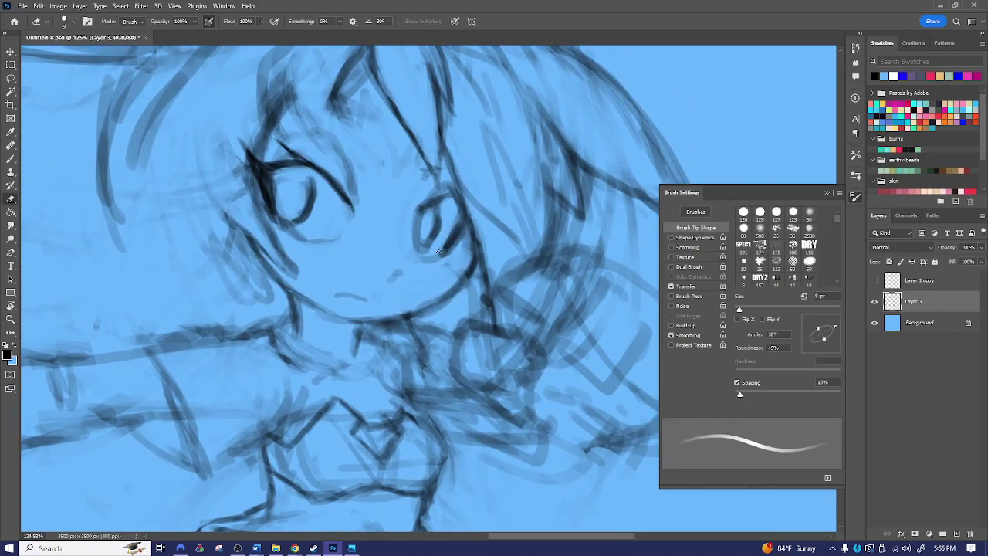
mouse_move(455, 214)
left_mouse_down()
mouse_move(443, 246)
mouse_move(450, 233)
left_mouse_up()
key("b")
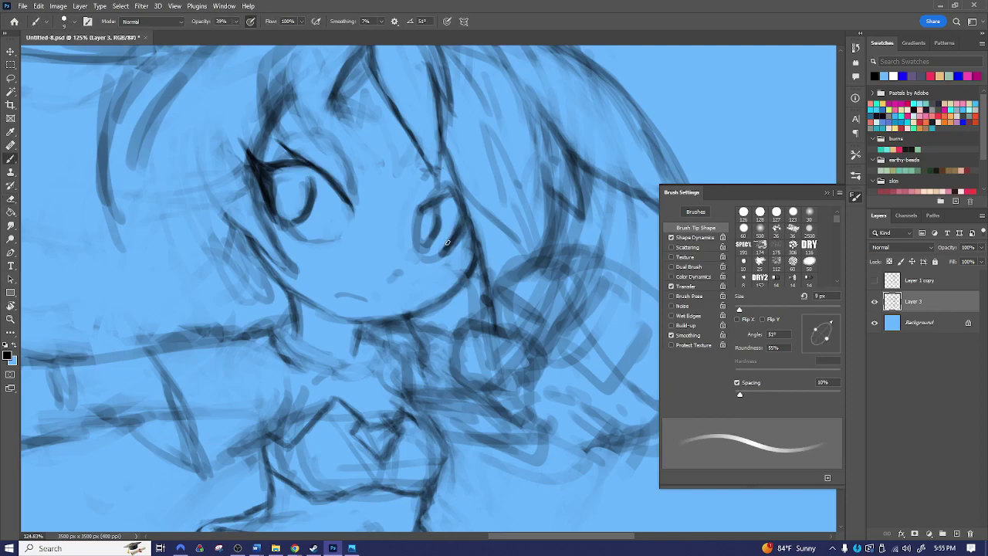
key("]")
left_click_drag(815, 328, 817, 330)
key("bracketleft")
key("bracketleft")
key("bracketleft")
mouse_move(426, 205)
left_mouse_down()
mouse_move(478, 197)
mouse_move(463, 216)
left_mouse_up()
key("bracketright")
key("bracketright")
mouse_move(484, 197)
left_mouse_down()
mouse_move(447, 251)
mouse_move(498, 192)
left_mouse_up()
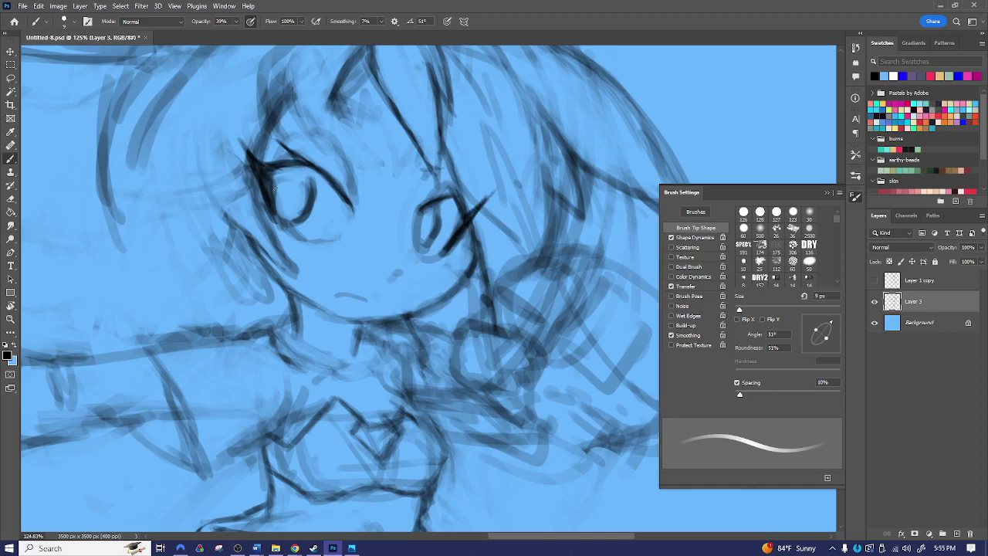
- Thicken and tidy the outer lash line of the eye nearer the outstretched arm, and darken the jawline below it
left_click_drag(261, 188, 267, 204)
left_click_drag(255, 170, 271, 207)
left_click_drag(272, 171, 275, 184)
key("e")
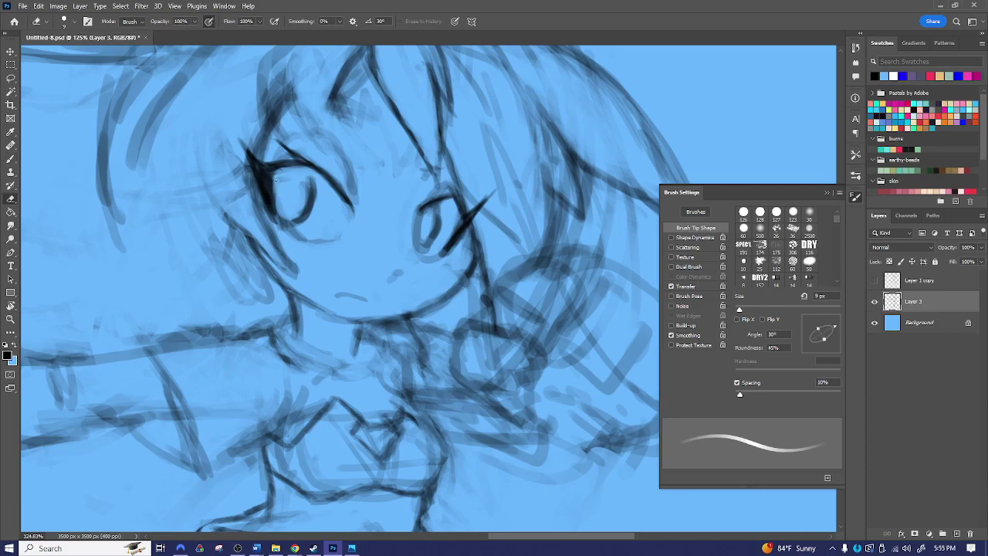
left_click_drag(303, 216, 299, 208)
key("b")
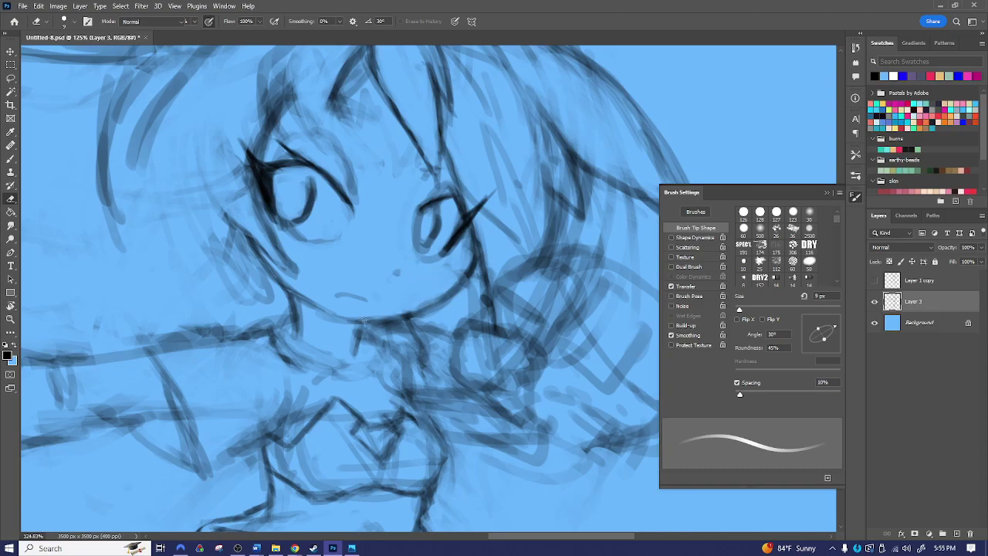
left_click_drag(280, 282, 340, 325)
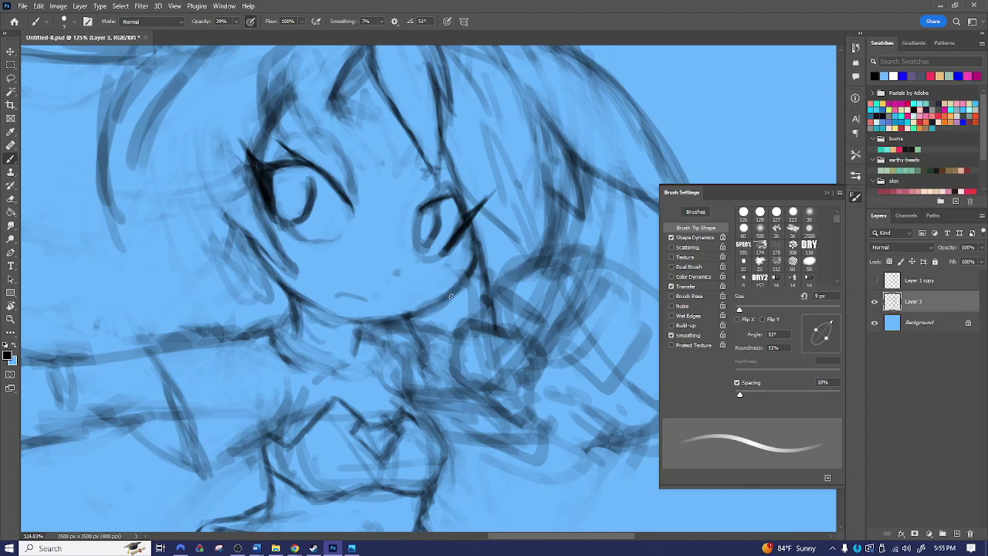
- Darken the character's jawline from the chin up to the cheek on Layer 3
mouse_move(420, 309)
left_mouse_down()
mouse_move(455, 293)
mouse_move(471, 247)
left_mouse_up()
key("z")
left_click_drag(563, 309, 524, 274)
key("b")
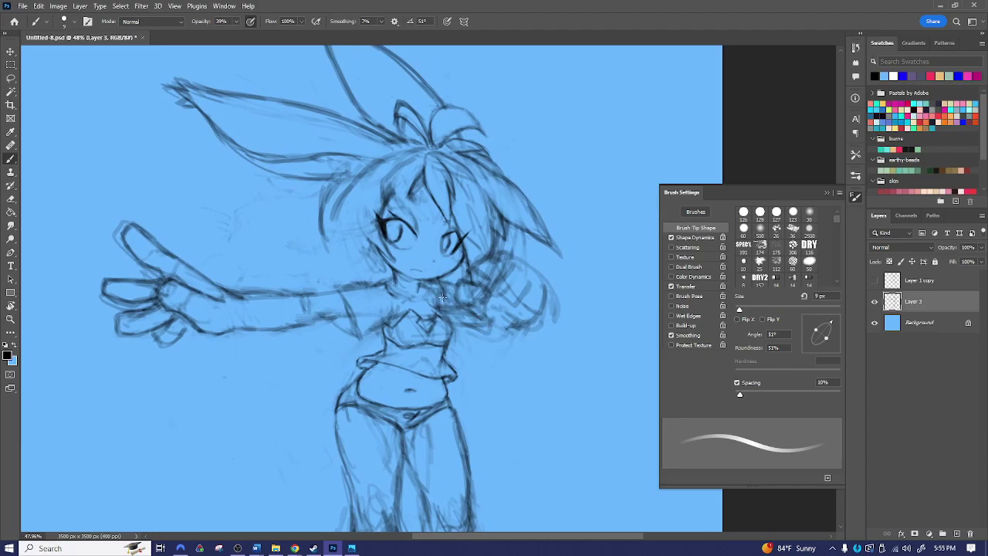
- Erase the rough sketch lines below the bent arm beside the chest, using a 60 px eraser
key("e")
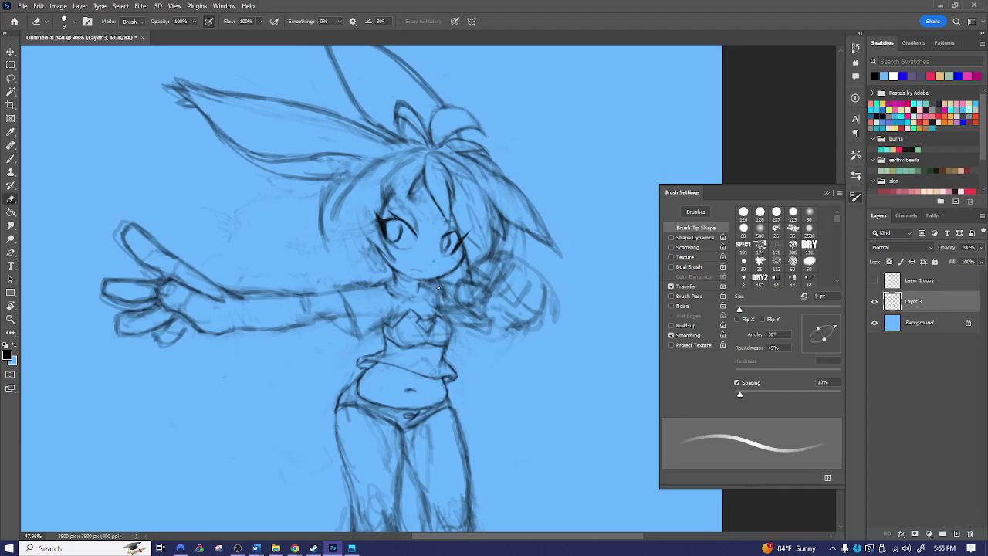
key("bracketright")
key("bracketright")
key("bracketright")
key("bracketright")
key("bracketright")
key("bracketright")
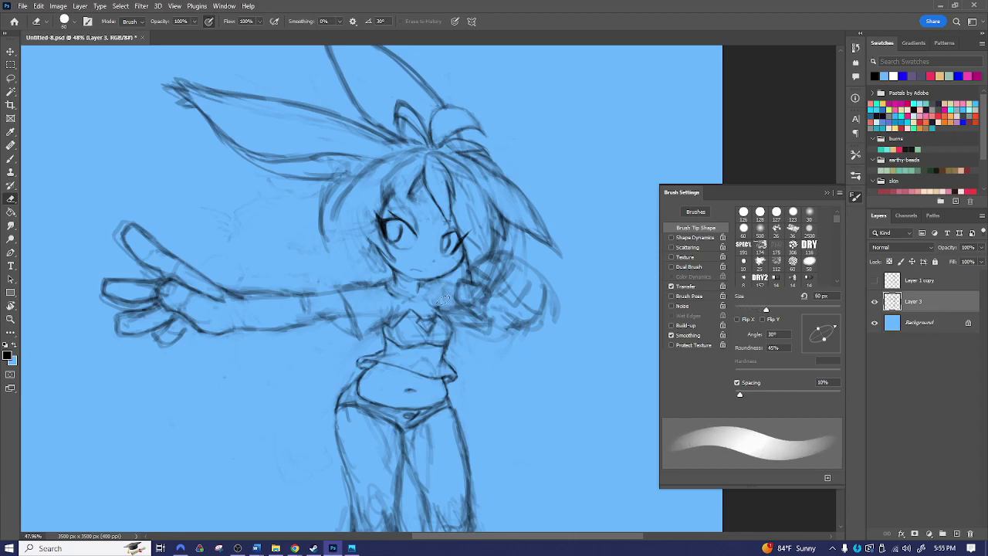
mouse_move(453, 312)
left_mouse_down()
mouse_move(439, 308)
mouse_move(505, 331)
left_mouse_up()
- Clean up the line where the neck meets the outstretched arm's shoulder, using a 15 px brush and the eraser
key("b")
key("]")
key("]")
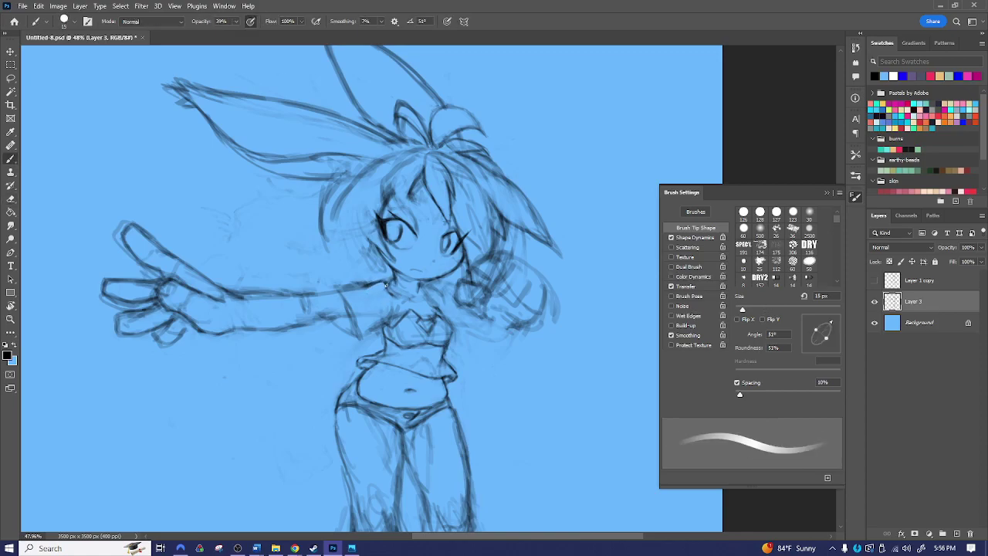
key("e")
mouse_move(389, 275)
left_mouse_down()
mouse_move(376, 280)
mouse_move(391, 286)
left_mouse_up()
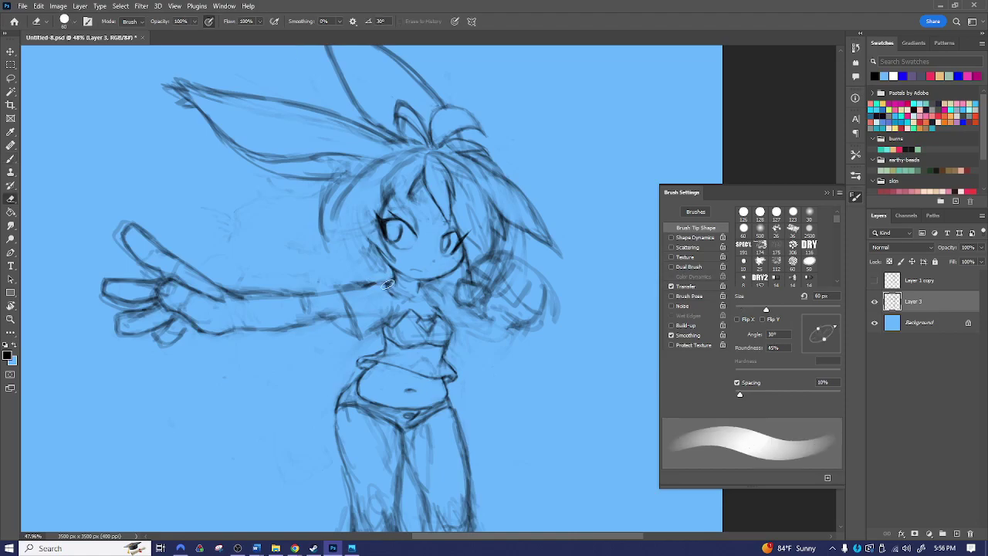
- Sketch the lower part of the short sleeve beneath the outstretched arm's shoulder
key("b")
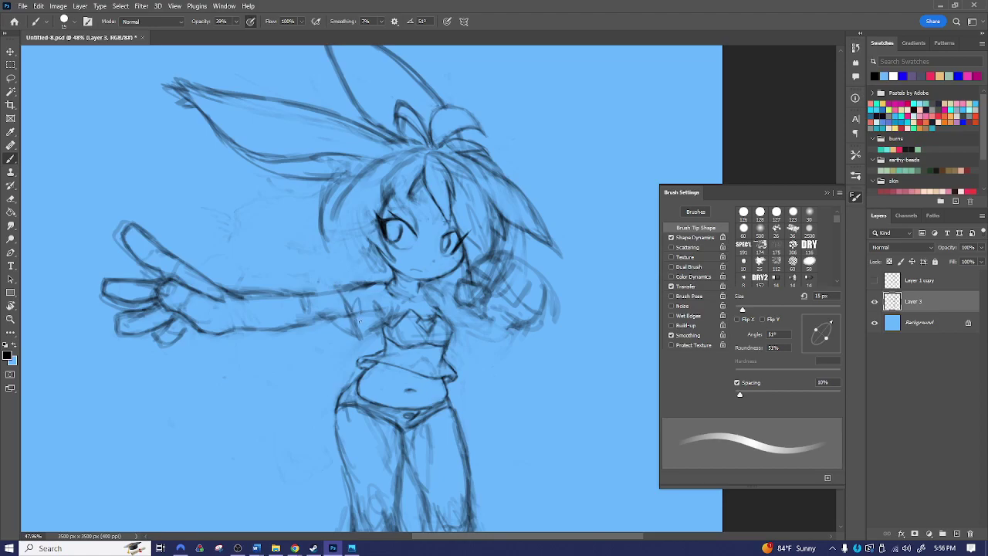
mouse_move(358, 299)
left_mouse_down()
mouse_move(360, 332)
mouse_move(346, 330)
mouse_move(355, 331)
left_mouse_up()
key("e")
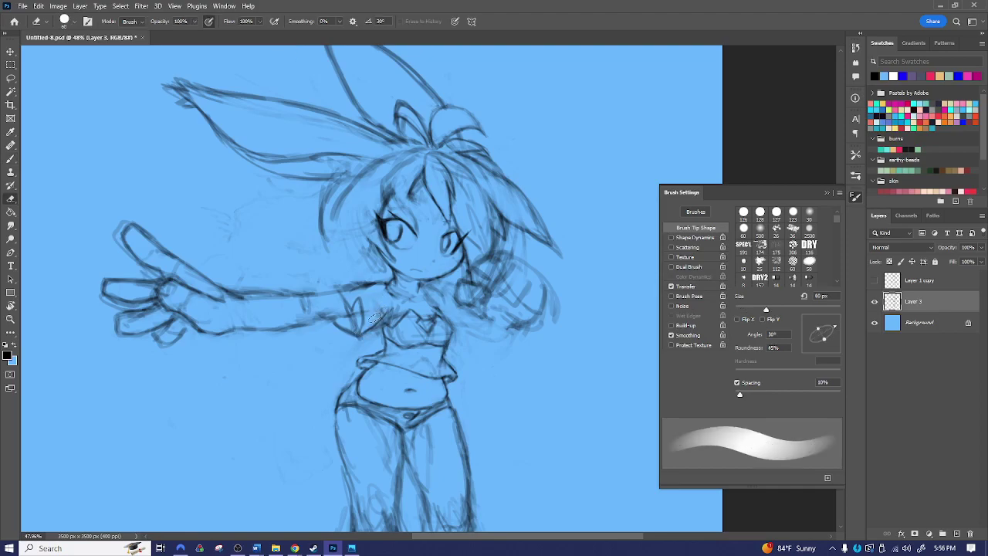
key("b")
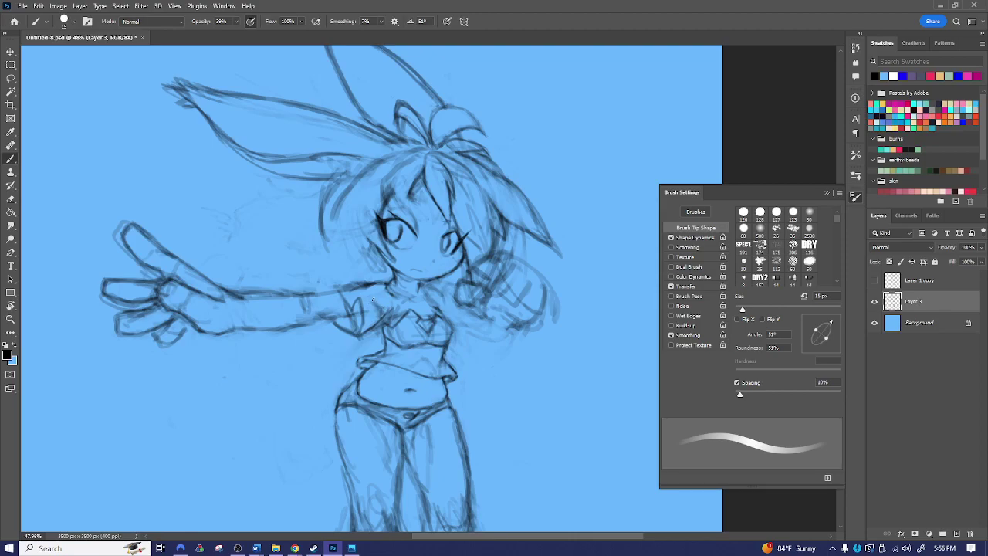
- Sketch the sleeve's upper edge over the shoulder and erase the old lines around it with a 25 px eraser
key("e")
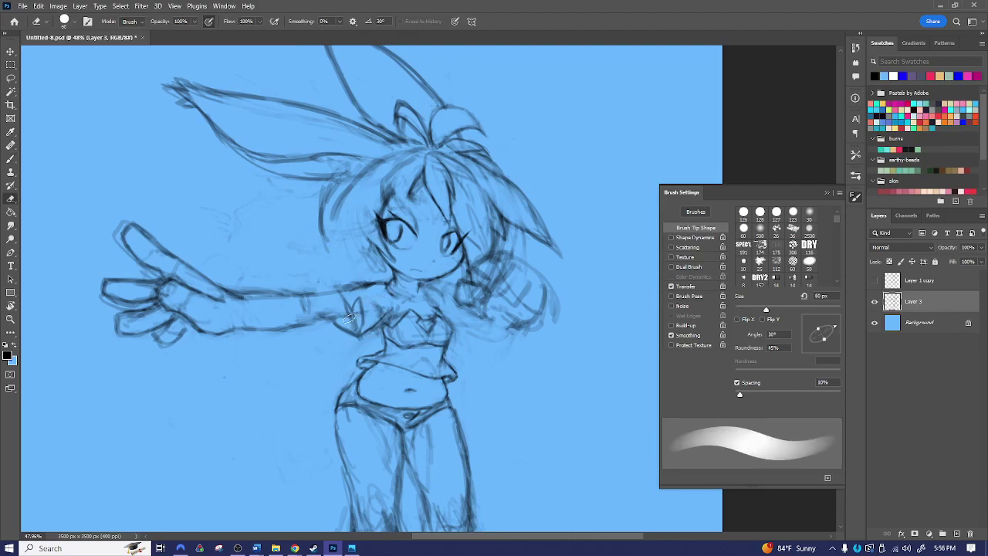
key("bracketleft")
key("bracketleft")
key("bracketleft")
key("bracketleft")
key("bracketleft")
key("bracketleft")
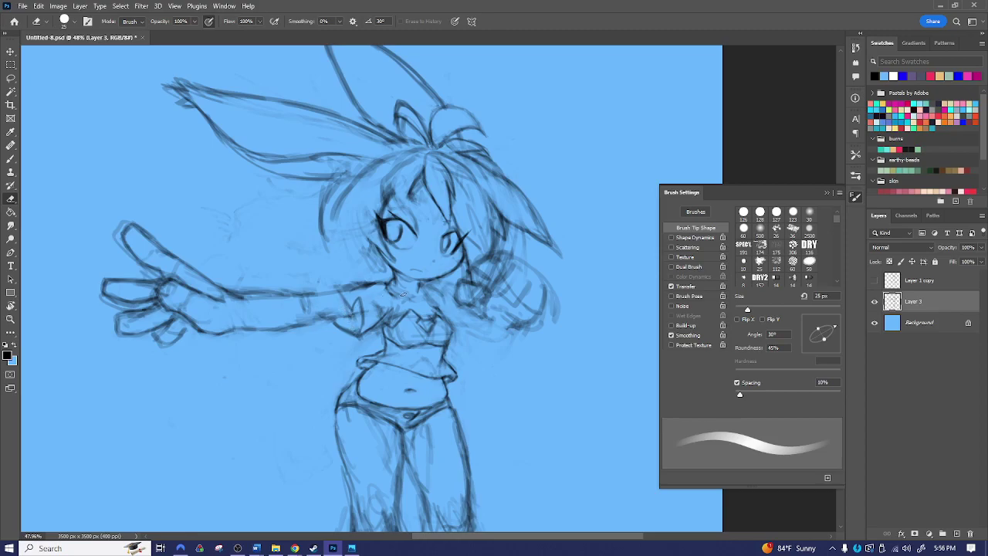
key("b")
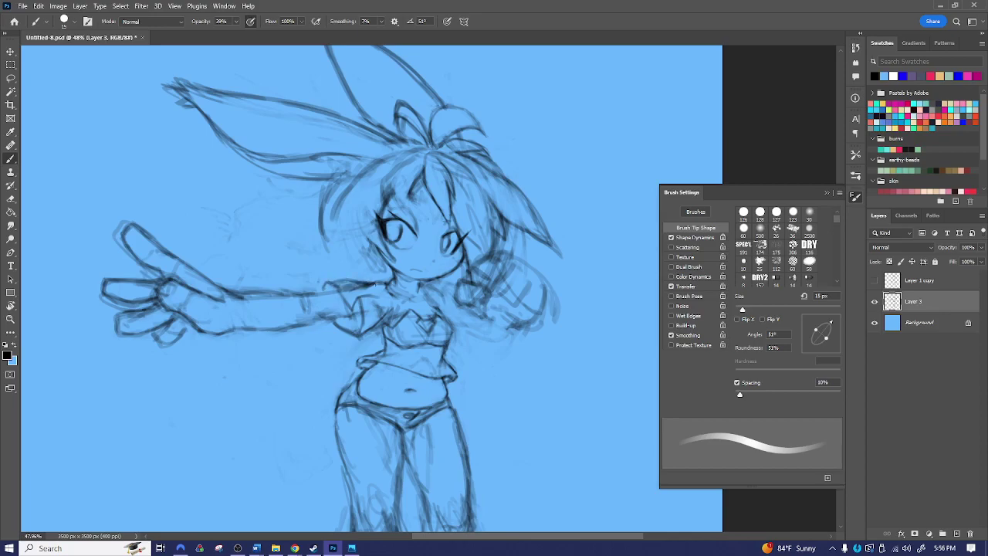
key("e")
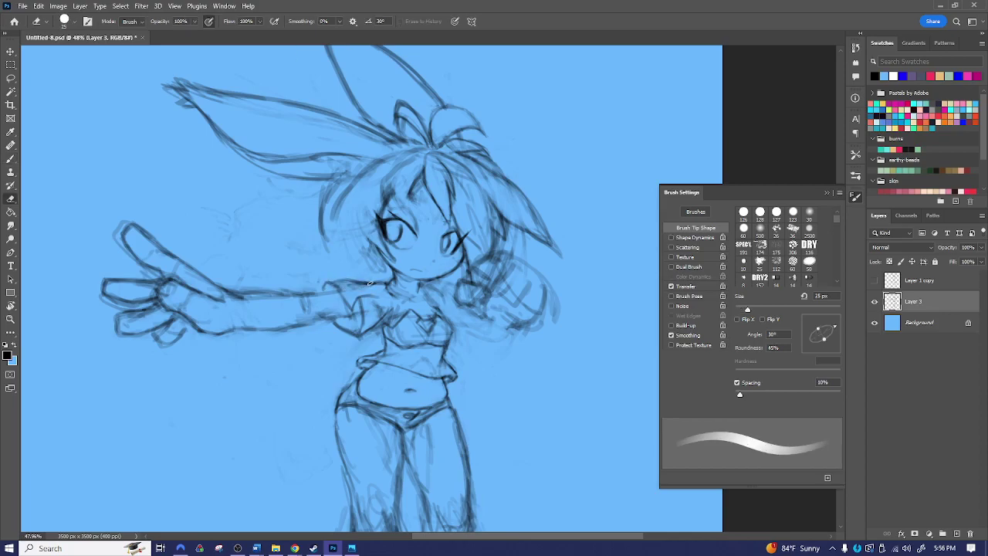
left_click_drag(349, 286, 377, 291)
- Refine the sleeve opening around the outstretched arm and redraw the arm's underside where it enters the sleeve
key("b")
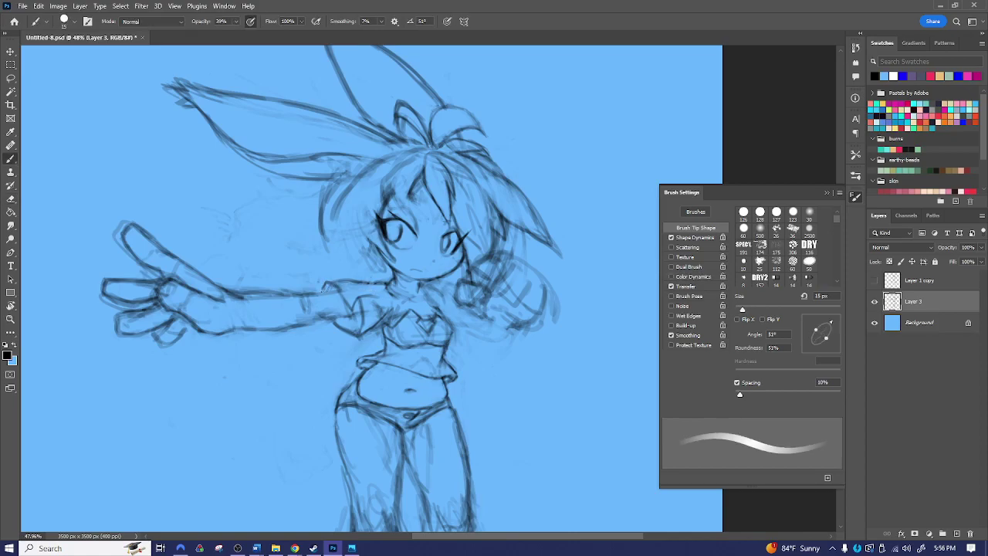
key("e")
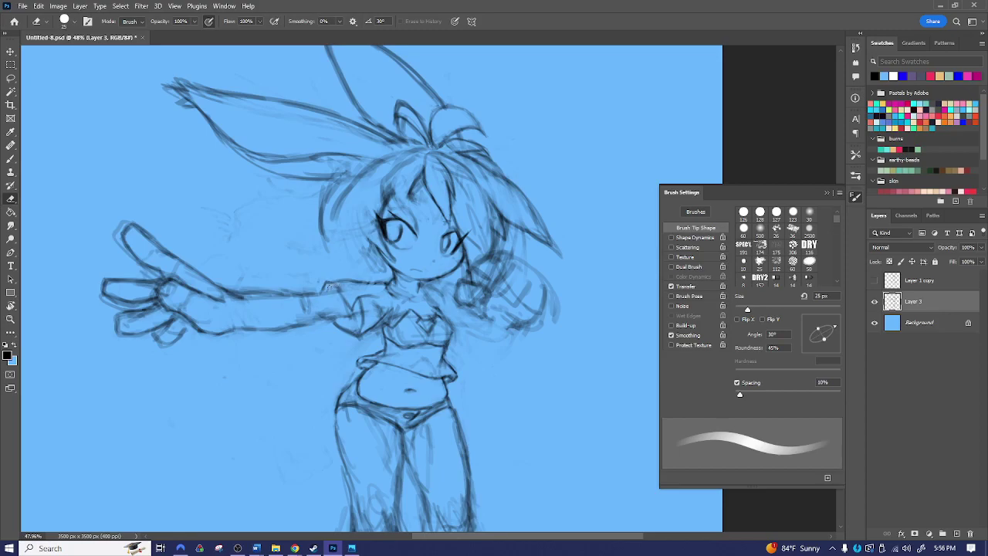
key("b")
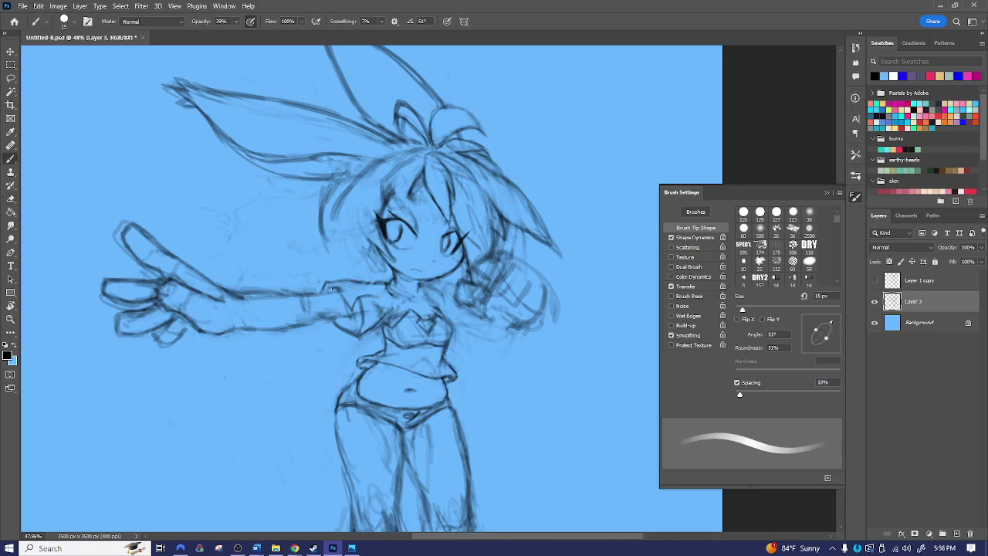
left_click_drag(340, 297, 349, 311)
key("e")
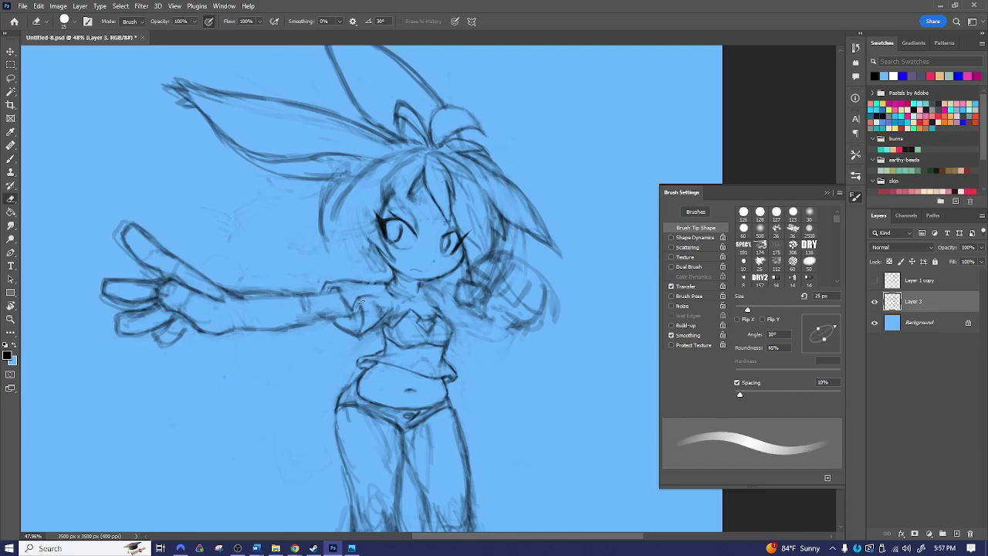
key("b")
left_click_drag(359, 313, 309, 320)
- Duplicate Layer 3 as a backup, hide the copy, and make the original layer active
left_click_drag(505, 326, 445, 279)
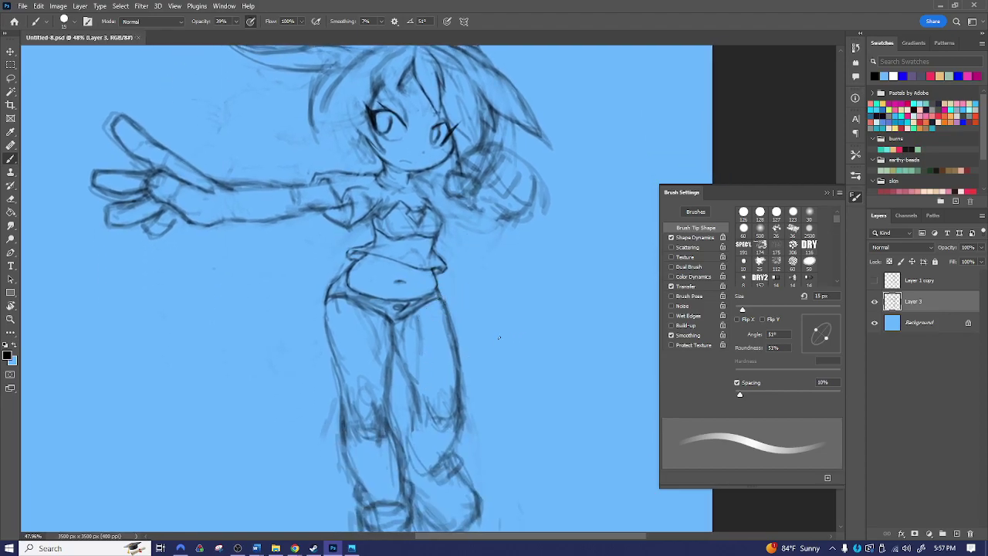
right_click(928, 309)
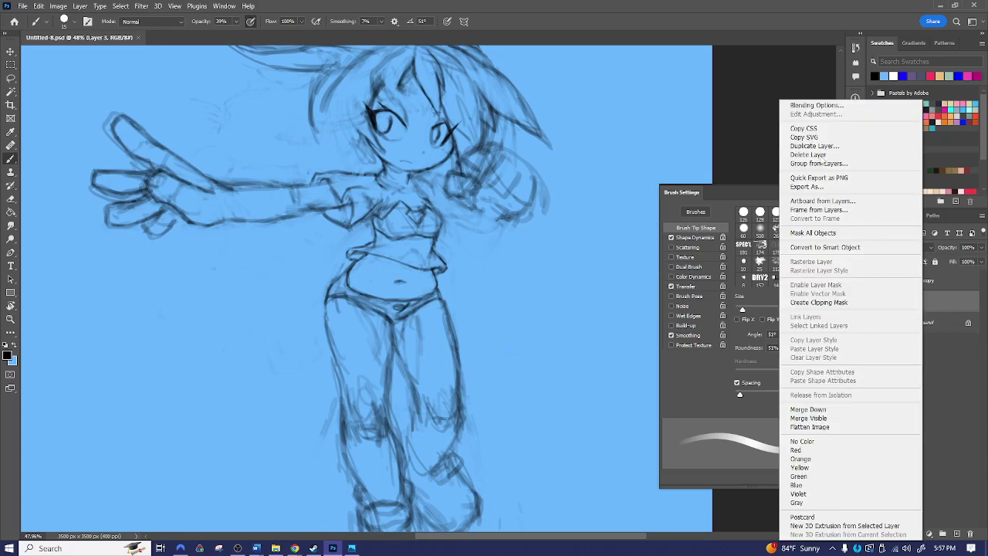
left_click(826, 147)
key("Return")
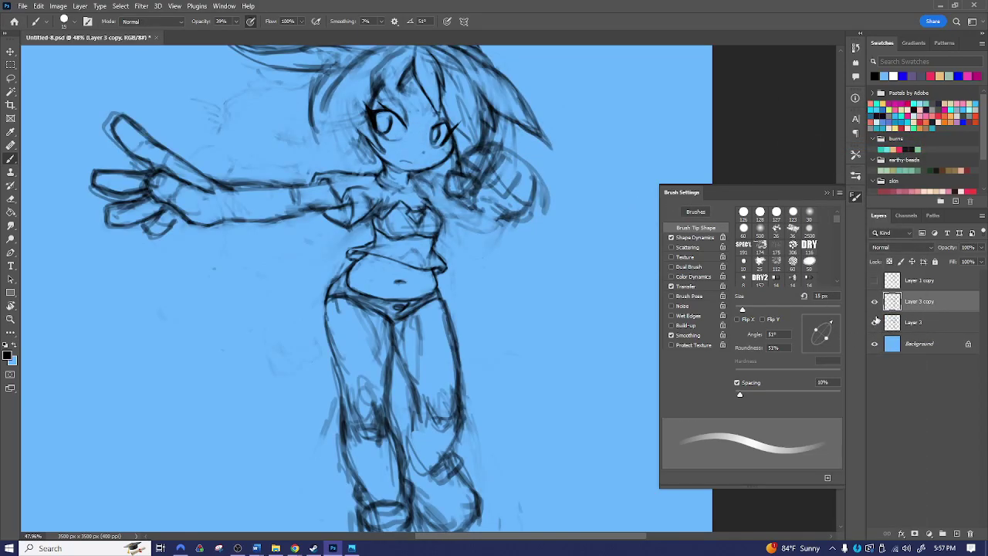
left_click(884, 323)
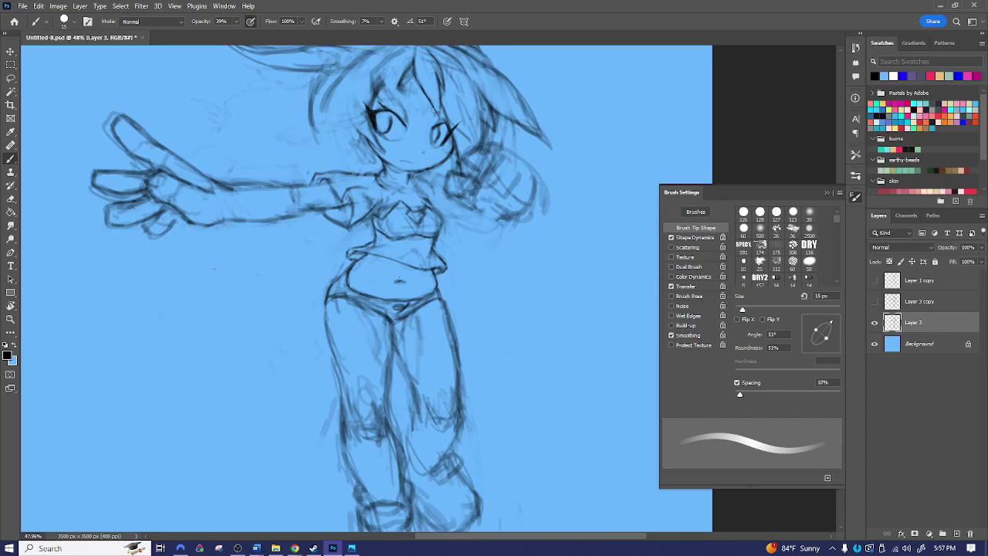
- Erase the entire bent leg below the hip on Layer 3, using a 150 px eraser
key("z")
left_click_drag(451, 344, 397, 343)
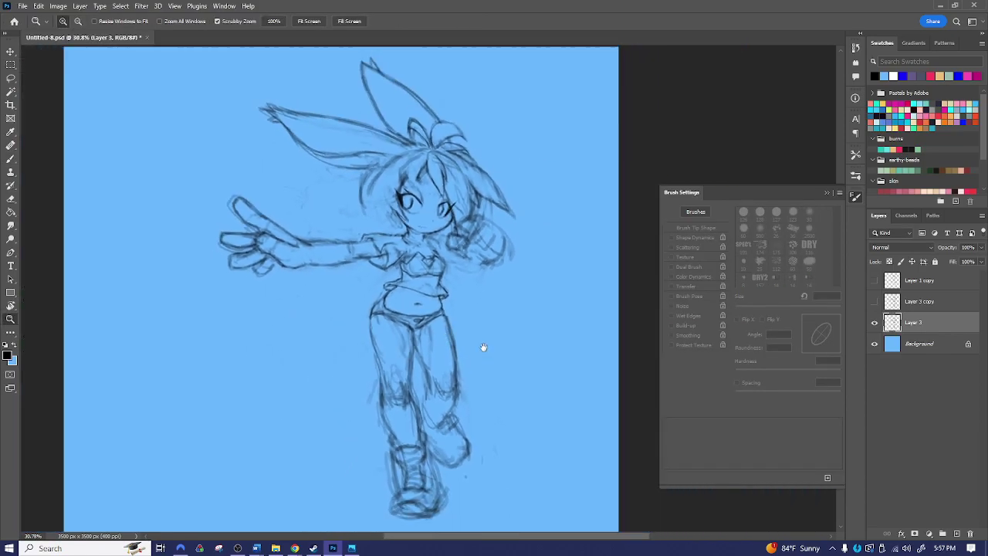
left_click_drag(483, 353, 471, 250)
left_click_drag(439, 312, 426, 307)
key("b")
key("bracketright")
key("bracketright")
key("bracketright")
key("bracketright")
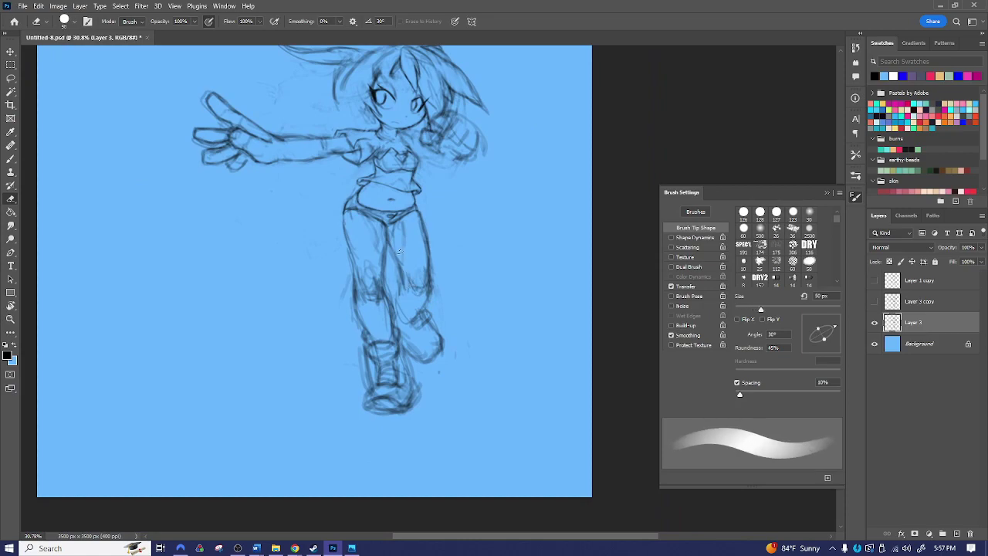
key("bracketright")
key("bracketright")
key("bracketright")
key("bracketright")
mouse_move(400, 261)
left_mouse_down()
mouse_move(423, 336)
mouse_move(436, 332)
mouse_move(433, 358)
mouse_move(414, 337)
mouse_move(399, 245)
mouse_move(426, 242)
left_mouse_up()
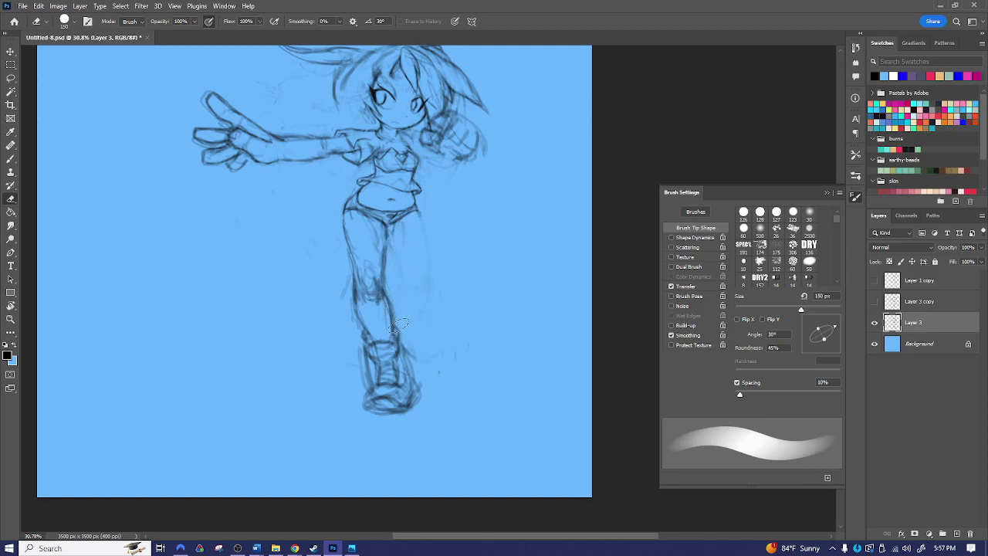
- Lasso the standing leg and cut it onto its own layer, toggling both layers' visibility to check the separation
key("l")
mouse_move(338, 219)
left_mouse_down()
mouse_move(355, 396)
mouse_move(387, 431)
mouse_move(423, 416)
mouse_move(431, 384)
mouse_move(389, 230)
mouse_move(335, 221)
left_mouse_up()
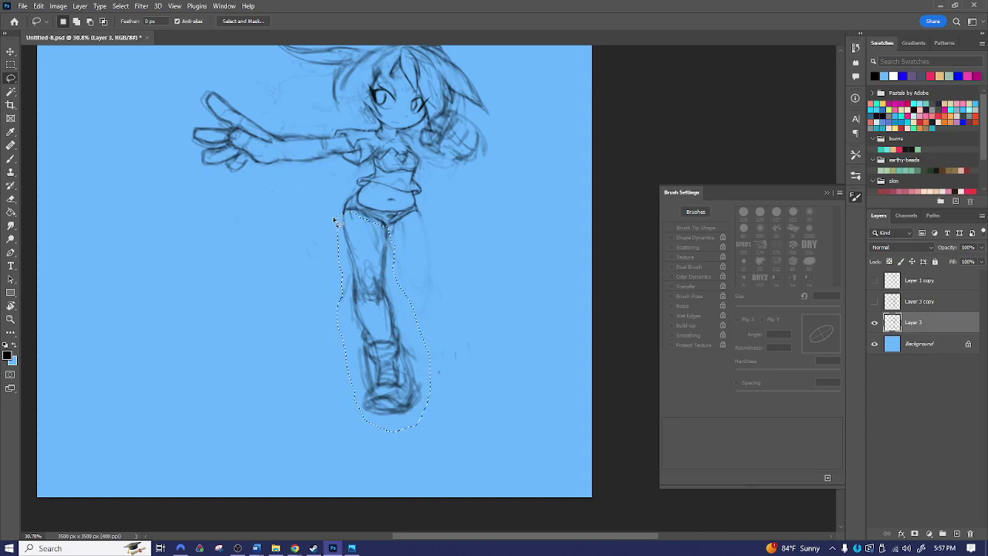
key("Delete")
key("ctrl+d")
key("ctrl+v")
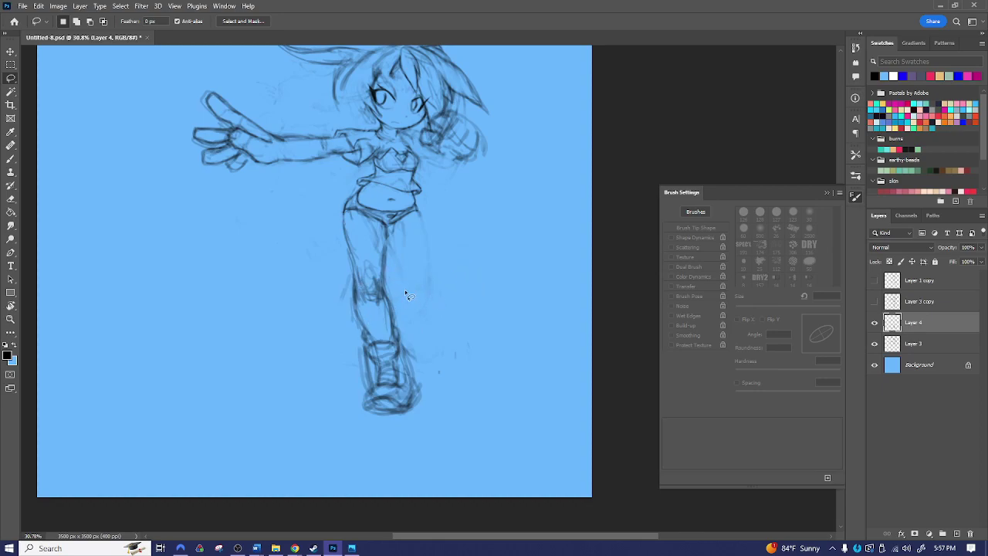
key("b")
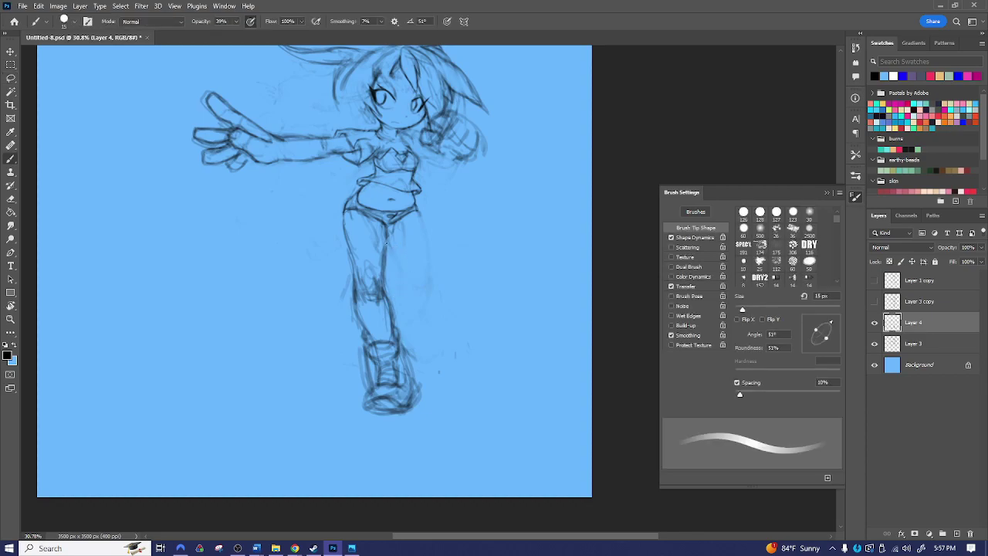
left_click(874, 323)
left_click(875, 323)
left_click(874, 324)
left_click(875, 343)
left_click(874, 343)
left_click(875, 323)
- Try to rotate the standing leg on Layer 4 by about 6° and shift it sideways under the hip
key("ctrl+t")
left_click_drag(323, 438, 307, 430)
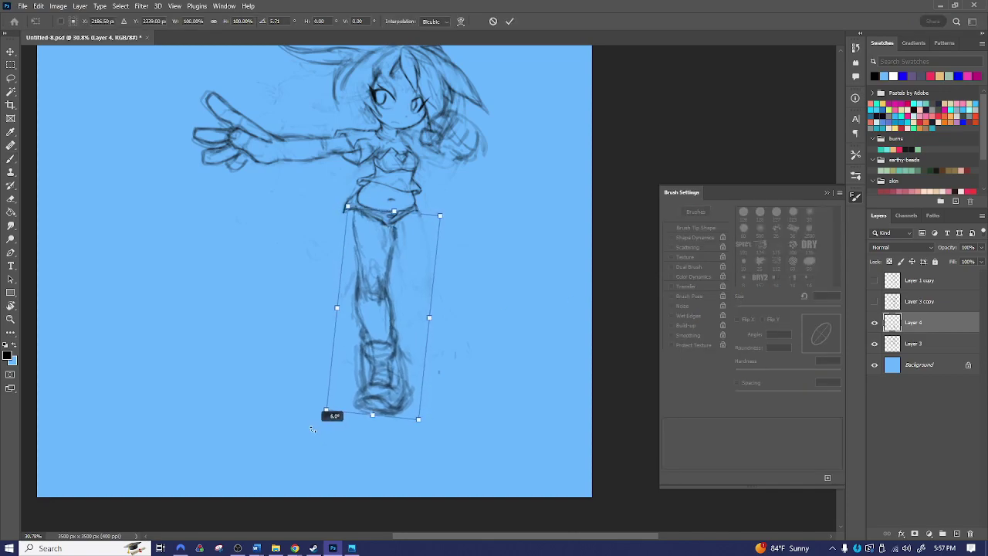
left_click_drag(403, 335, 393, 337)
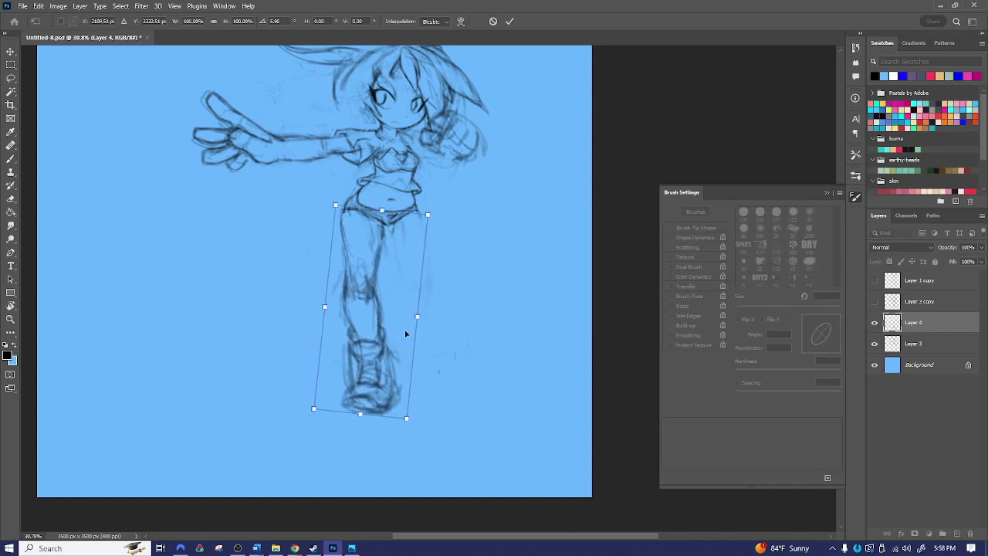
left_click_drag(301, 419, 318, 410)
key("Return")
key("b")
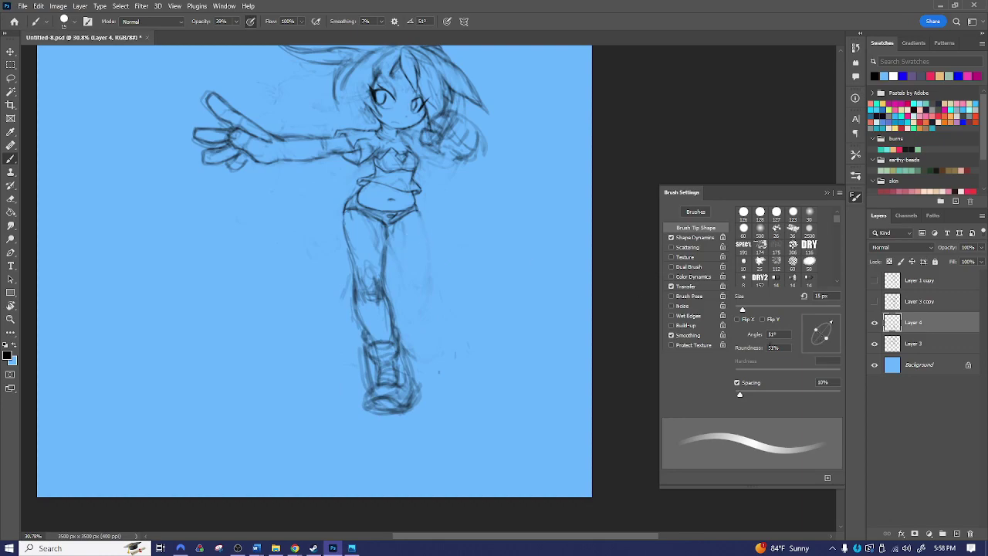
- Create a new layer named newleg above the standing leg's layer
key("ctrl+shift+n")
type("newleg")
key("Return")
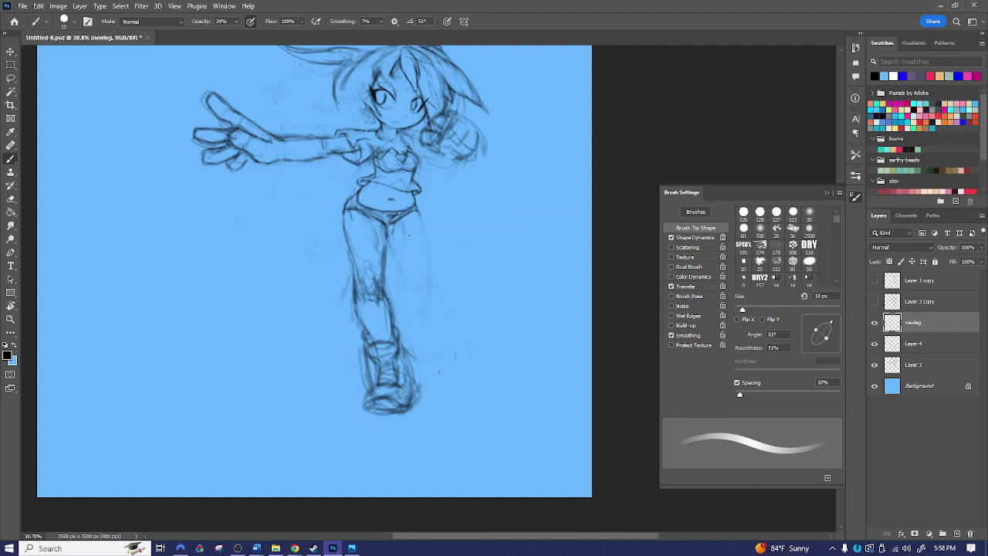
- Rough in the missing leg's thigh and outward-slanting lower leg on newleg, using a 35 px brush angled at 110°
left_click_drag(826, 320, 816, 313)
key("bracketright")
key("bracketright")
mouse_move(387, 230)
left_mouse_down()
mouse_move(409, 295)
mouse_move(410, 276)
mouse_move(432, 296)
left_mouse_up()
mouse_move(417, 212)
left_mouse_down()
mouse_move(434, 272)
mouse_move(437, 298)
left_mouse_up()
mouse_move(432, 274)
left_mouse_down()
mouse_move(439, 298)
mouse_move(424, 296)
mouse_move(430, 301)
mouse_move(438, 298)
mouse_move(431, 261)
mouse_move(439, 297)
mouse_move(420, 304)
mouse_move(448, 372)
left_mouse_up()
left_click_drag(426, 340, 453, 379)
left_click_drag(441, 299, 472, 371)
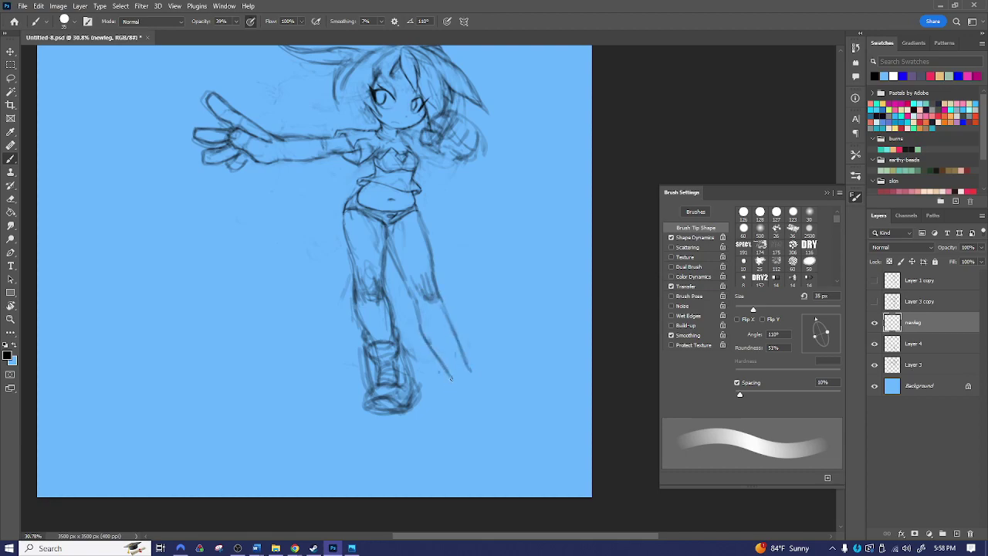
left_click_drag(437, 264, 443, 296)
left_click_drag(448, 370, 448, 392)
key("e")
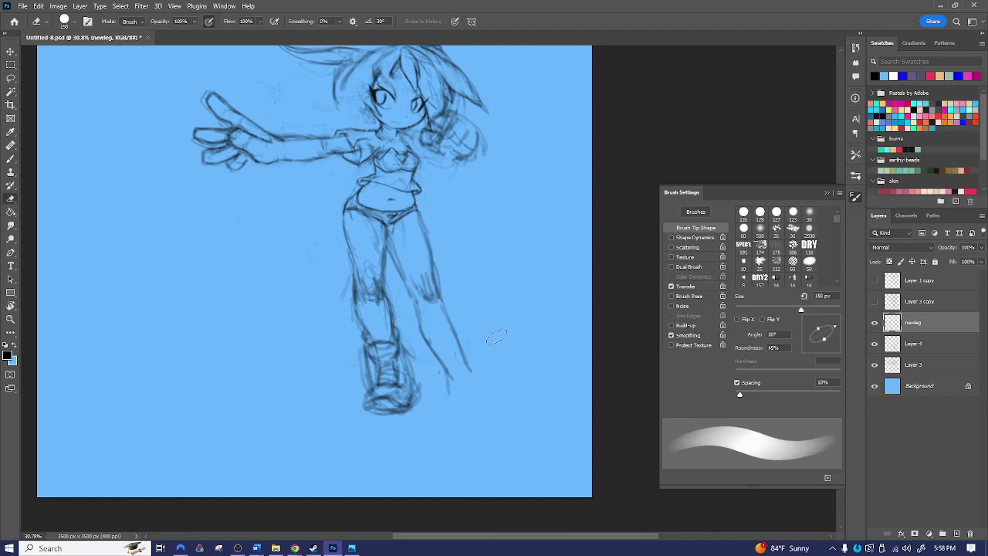
key("b")
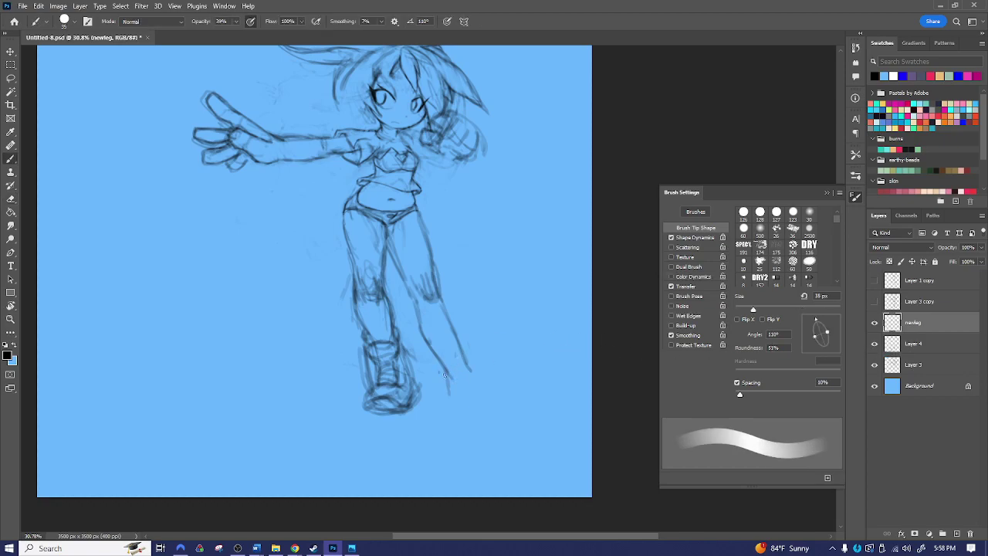
- Build up the new leg's calf contours and knee, and darken the outer thigh line down from the hip
left_click_drag(418, 324, 434, 370)
left_click_drag(410, 294, 415, 327)
left_click_drag(413, 325, 429, 348)
left_click_drag(406, 297, 427, 339)
mouse_move(438, 287)
left_mouse_down()
mouse_move(455, 311)
mouse_move(449, 304)
mouse_move(458, 337)
left_mouse_up()
mouse_move(412, 297)
left_mouse_down()
mouse_move(433, 358)
mouse_move(454, 375)
left_mouse_up()
left_click_drag(448, 304, 455, 333)
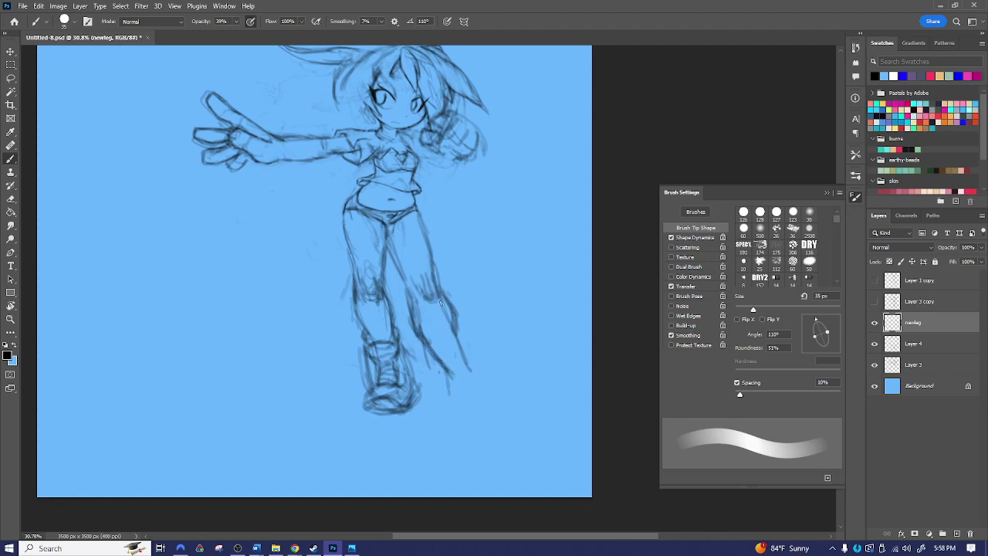
mouse_move(436, 287)
left_mouse_down()
mouse_move(437, 305)
mouse_move(437, 293)
left_mouse_up()
left_click_drag(418, 213, 435, 275)
key("e")
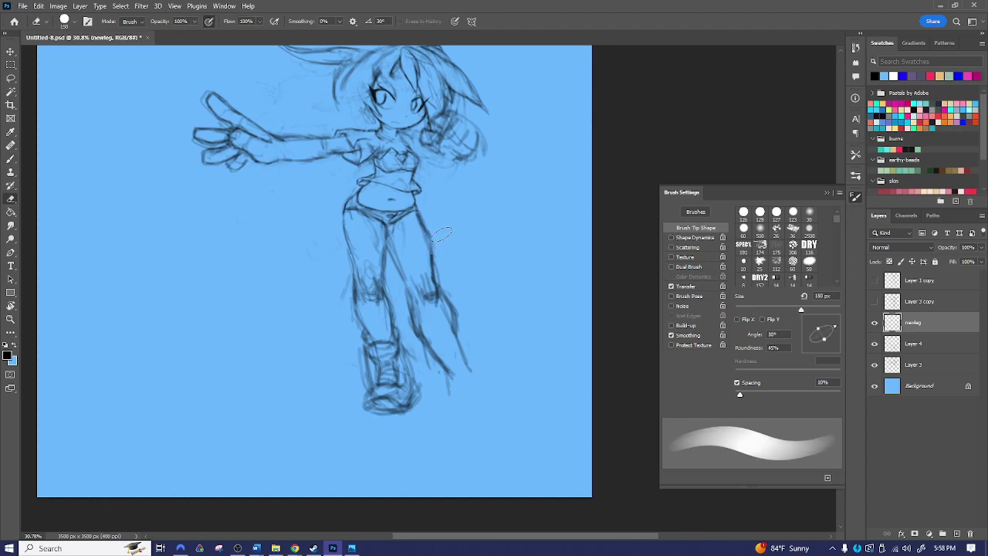
- Reinforce the thigh contours of both legs on newleg, from the hips toward the knees
key("b")
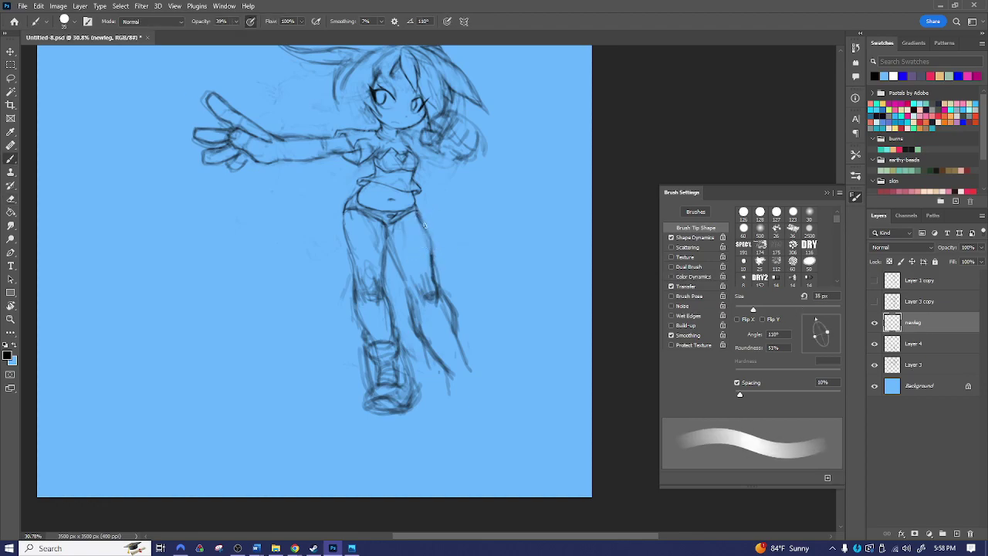
left_click_drag(428, 230, 433, 264)
left_click_drag(401, 227, 409, 273)
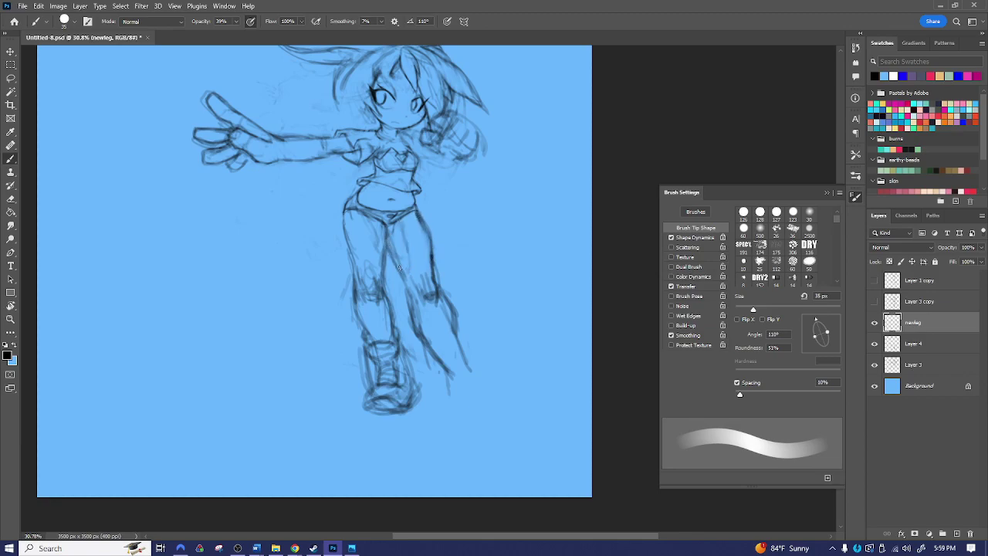
mouse_move(372, 235)
left_mouse_down()
mouse_move(382, 252)
mouse_move(386, 244)
mouse_move(384, 294)
left_mouse_up()
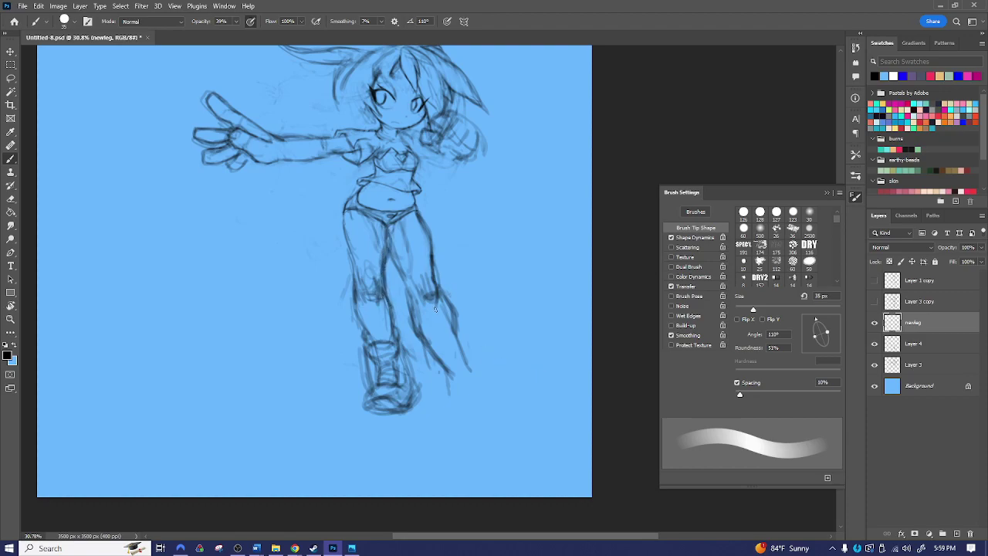
- Sketch flared bell-bottom shapes over both lower legs, closing each with a wide hem around the foot
mouse_move(413, 332)
left_mouse_down()
mouse_move(420, 357)
mouse_move(465, 379)
left_mouse_up()
mouse_move(456, 310)
left_mouse_down()
mouse_move(500, 399)
mouse_move(429, 397)
mouse_move(516, 402)
left_mouse_up()
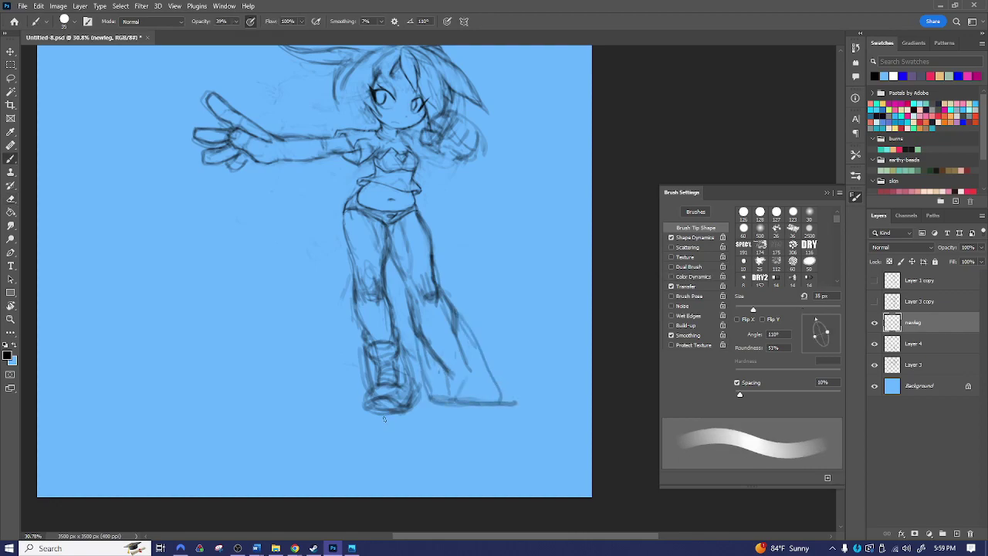
mouse_move(402, 422)
left_mouse_down()
mouse_move(345, 420)
mouse_move(421, 420)
mouse_move(351, 418)
mouse_move(366, 398)
mouse_move(420, 419)
mouse_move(392, 377)
mouse_move(419, 421)
left_mouse_up()
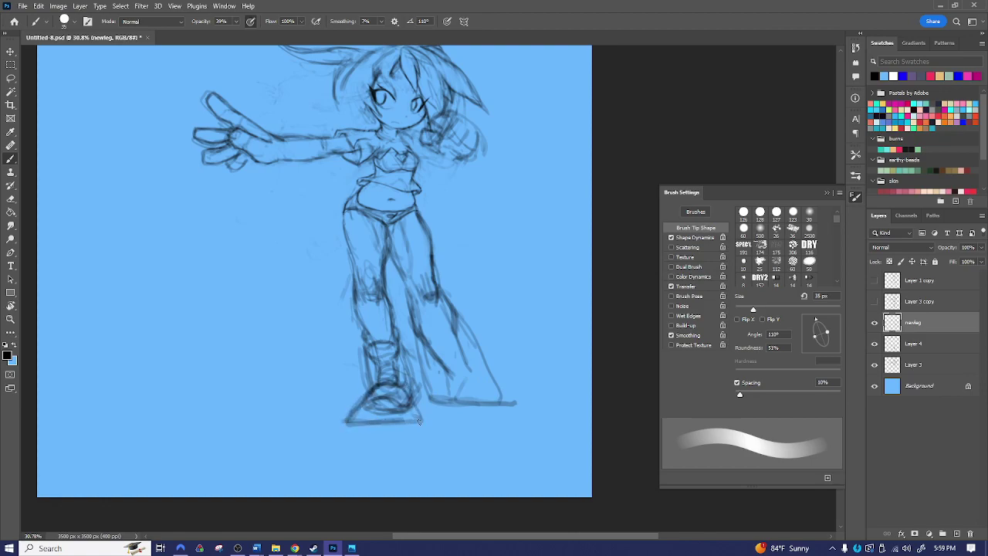
- Merge the newleg, Layer 4 and Layer 3 layers into one and fade out the standing leg's boot with the eraser
left_click(921, 364, "shift")
key("ctrl+e")
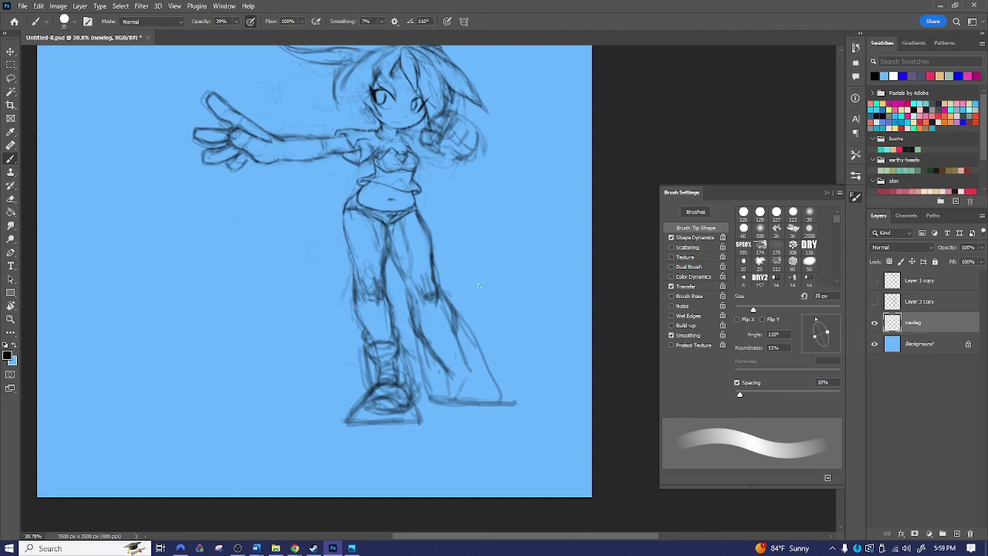
key("e")
mouse_move(378, 344)
left_mouse_down()
mouse_move(399, 368)
mouse_move(391, 401)
mouse_move(369, 336)
left_mouse_up()
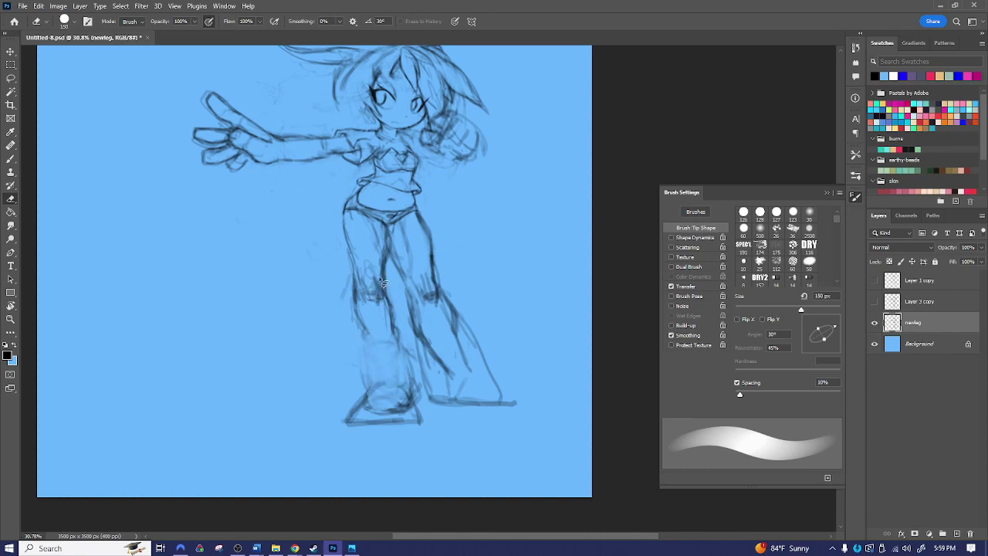
- Select the standing leg's knee area with the lasso, nudge it slightly into place and clear the selection
key("l")
mouse_move(353, 316)
left_mouse_down()
mouse_move(401, 302)
mouse_move(386, 261)
mouse_move(358, 255)
left_mouse_up()
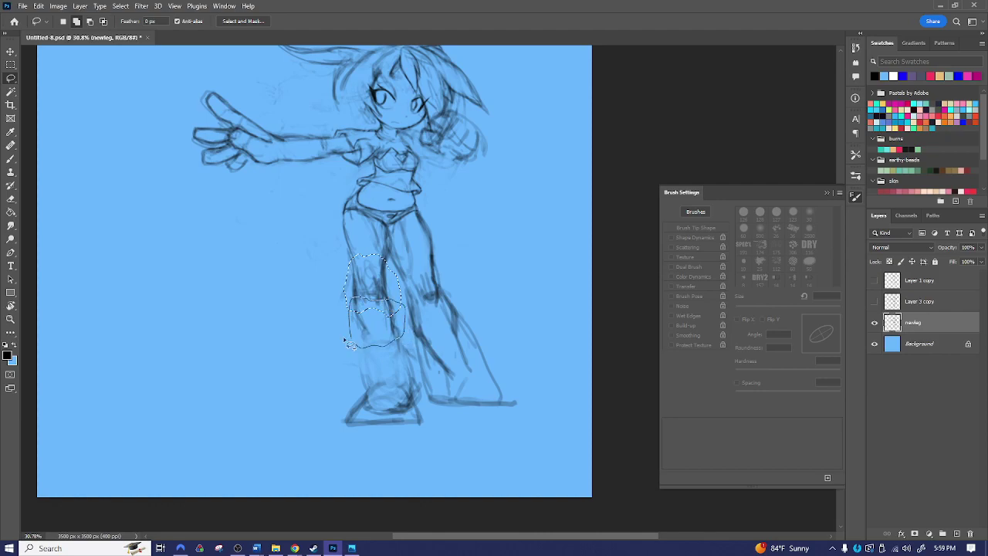
key("v")
left_click_drag(388, 327, 393, 335)
key("ctrl+d")
- Redraw the inner thigh lines below the crotch and erase the stray strokes inside the other thigh
key("b")
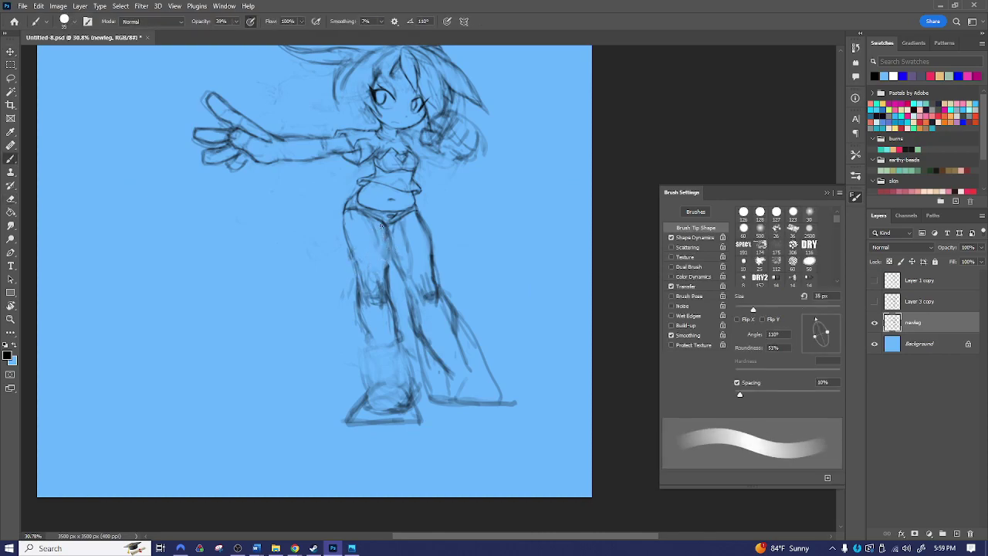
mouse_move(385, 229)
left_mouse_down()
mouse_move(387, 279)
mouse_move(395, 263)
mouse_move(403, 274)
left_mouse_up()
key("e")
left_click_drag(414, 235, 409, 268)
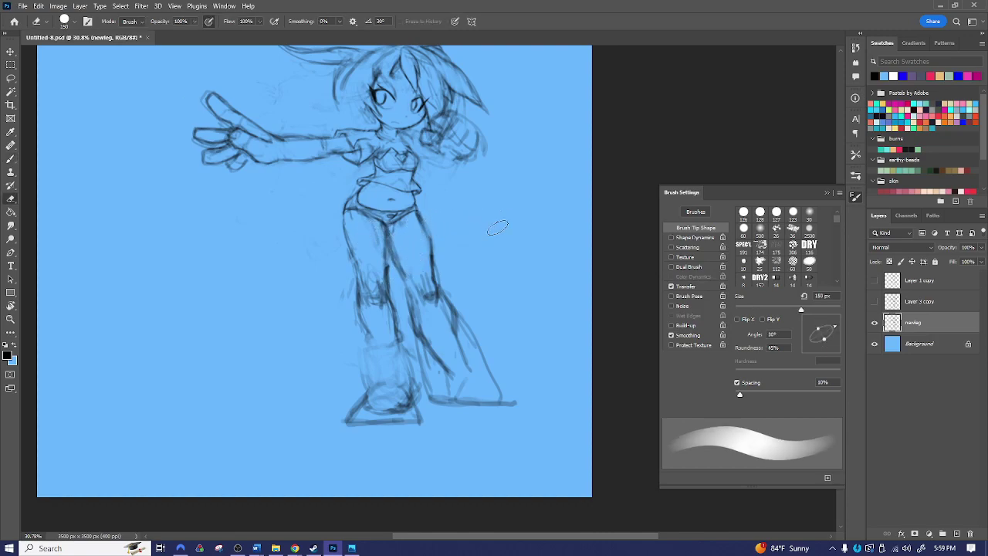
- Firm up the standing leg's flared trouser sides and curved hem, and refine the other leg's flare below the knee
key("b")
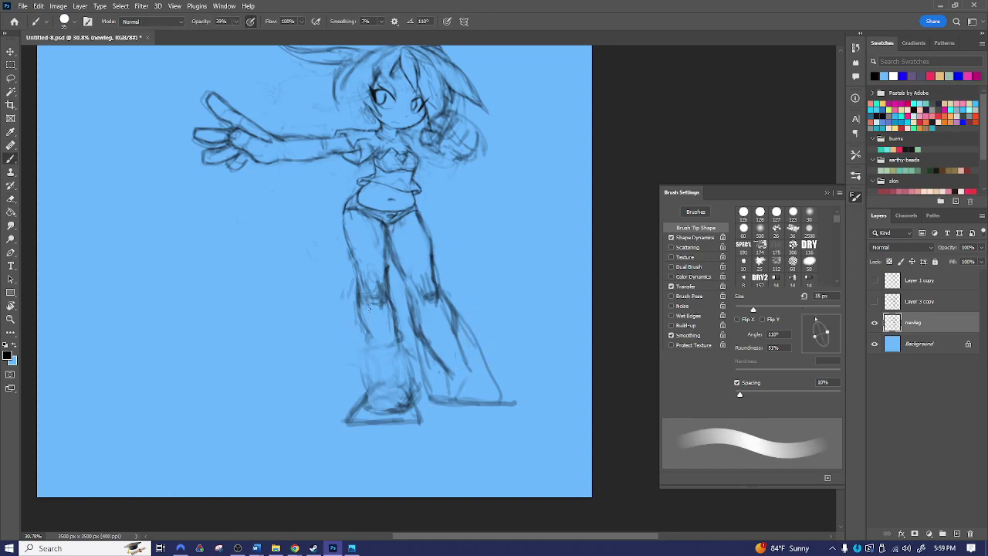
left_click_drag(360, 317, 358, 401)
mouse_move(396, 328)
left_mouse_down()
mouse_move(421, 419)
mouse_move(403, 357)
mouse_move(417, 397)
mouse_move(395, 407)
mouse_move(408, 380)
mouse_move(369, 425)
mouse_move(397, 434)
mouse_move(418, 419)
mouse_move(391, 430)
left_mouse_up()
key("e")
key("b")
mouse_move(419, 340)
left_mouse_down()
mouse_move(437, 401)
mouse_move(445, 392)
mouse_move(453, 403)
mouse_move(426, 344)
mouse_move(440, 320)
mouse_move(469, 362)
left_mouse_up()
key("e")
- Save the document
key("space")
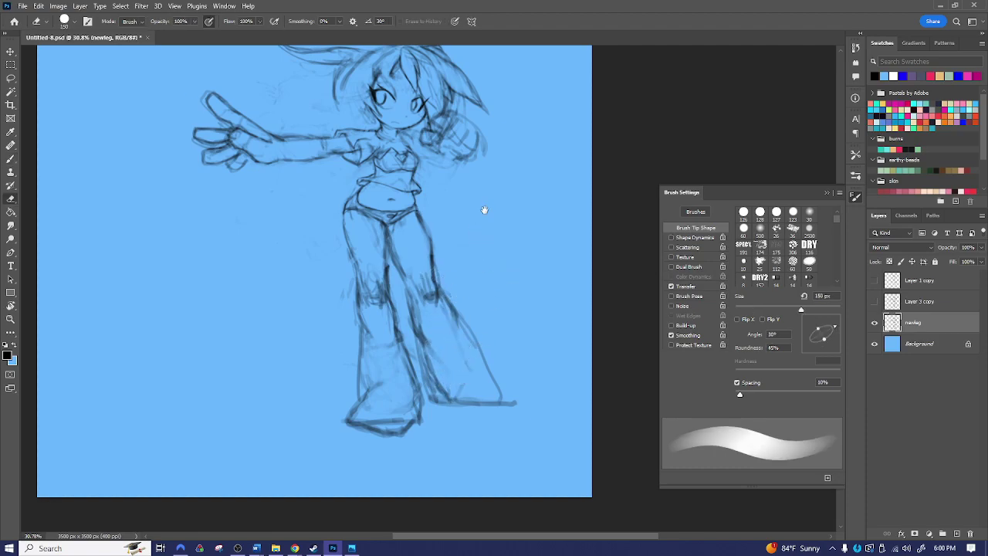
left_click_drag(484, 208, 472, 269)
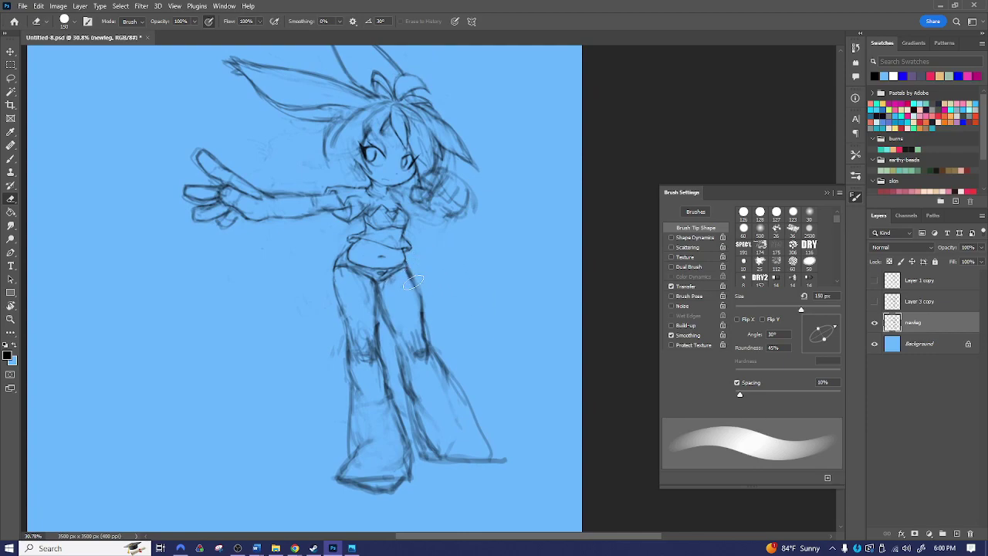
key("ctrl+s")
- Select the hips and legs with the lasso, shift them about 40 px left under the torso and clear the selection
key("l")
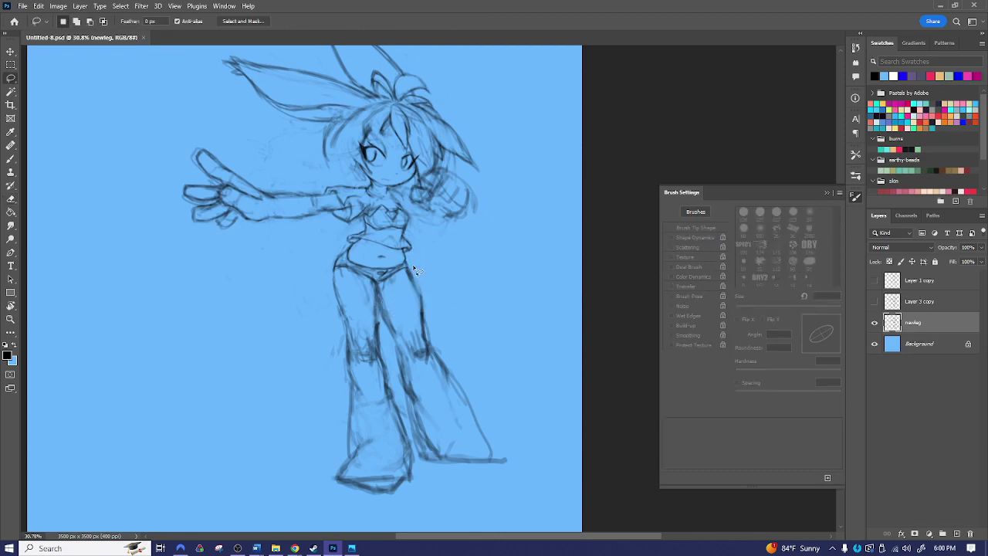
mouse_move(417, 243)
left_mouse_down()
mouse_move(341, 234)
mouse_move(319, 325)
mouse_move(310, 459)
mouse_move(342, 505)
mouse_move(438, 510)
mouse_move(514, 471)
mouse_move(423, 271)
left_mouse_up()
key("v")
key("shift+Left")
key("shift+Left")
key("shift+Left")
key("shift+Left")
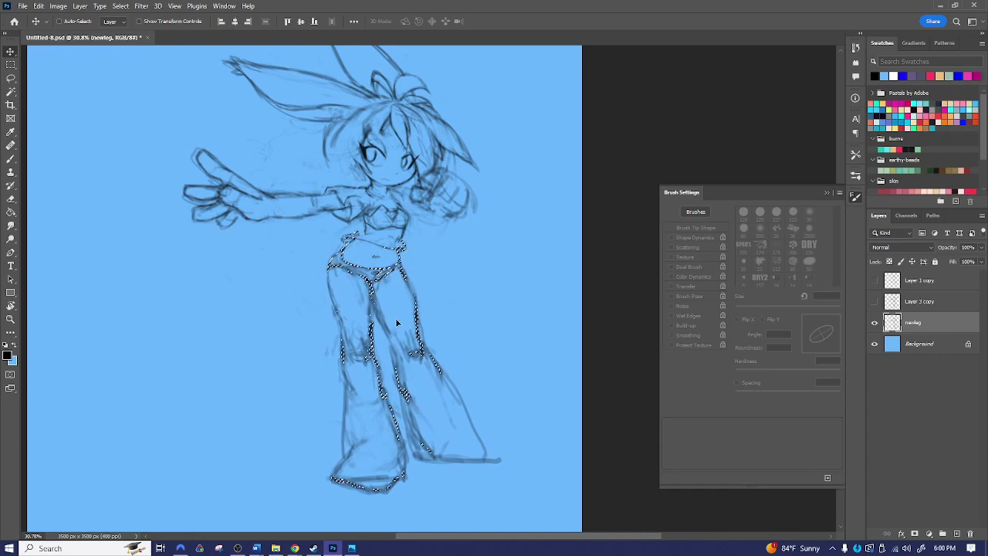
key("ctrl+d")
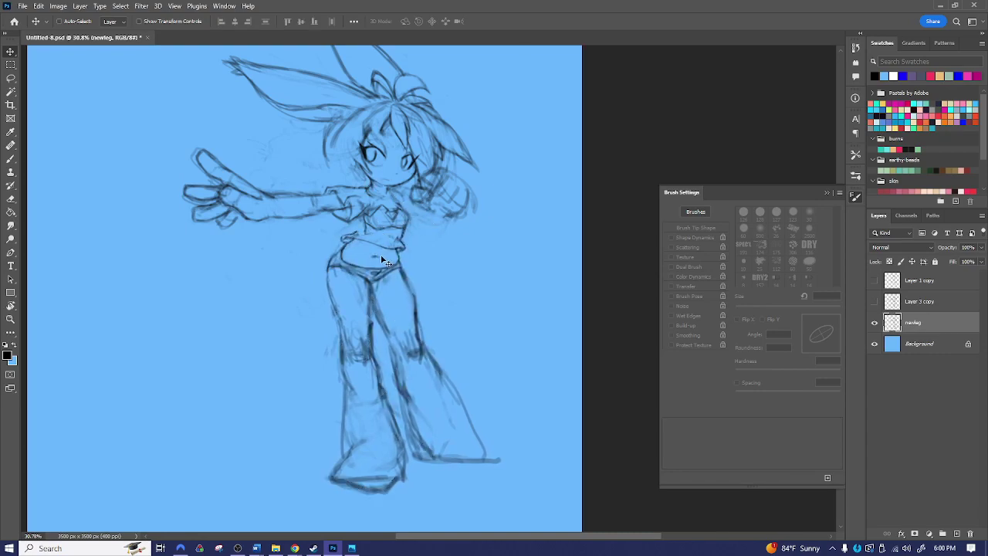
- Erase the shirt's loose flap at the waist and redraw the torso side into the hip with a 15 px brush angled at -152°
key("e")
scroll(386, 257, "up", 4)
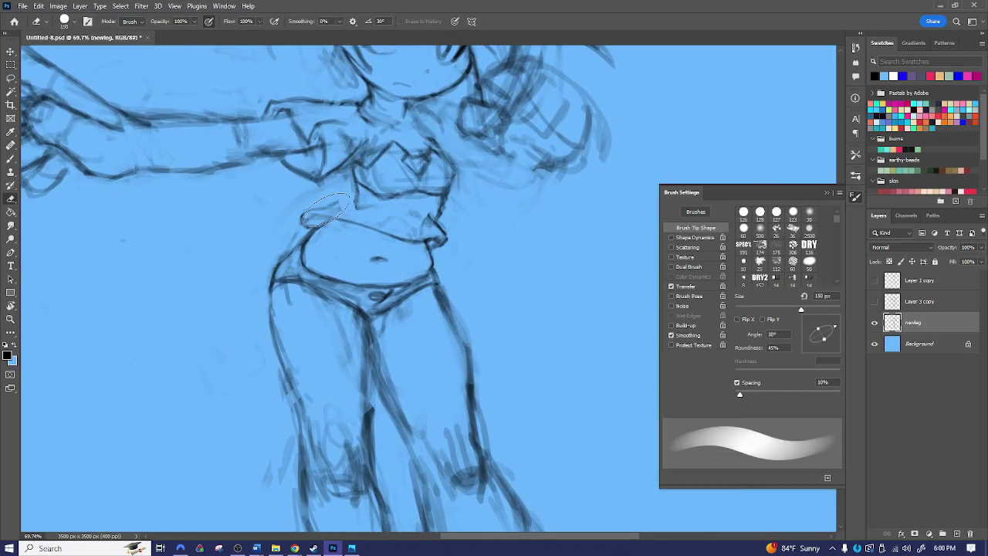
key("b")
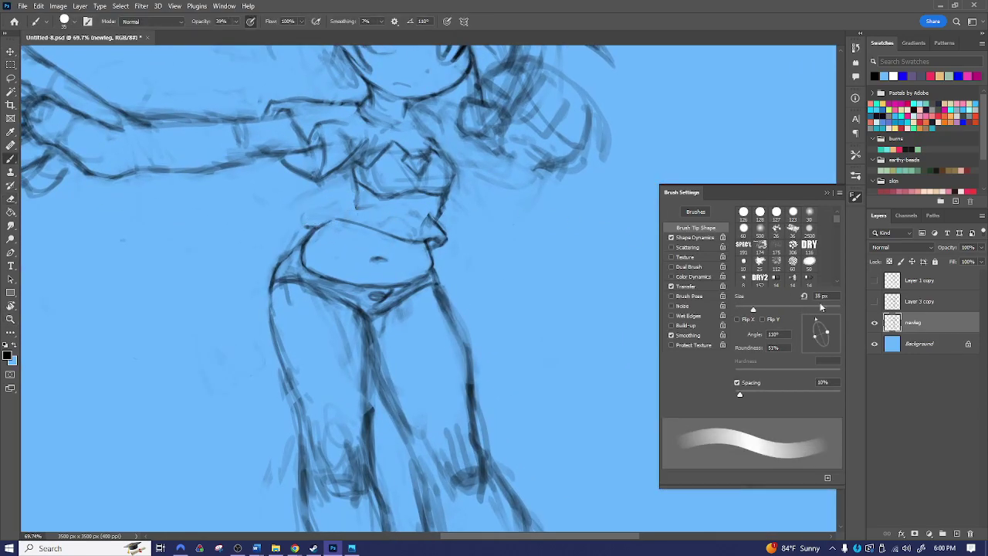
left_click_drag(808, 346, 793, 318)
key("bracketleft")
key("bracketleft")
key("bracketleft")
key("bracketleft")
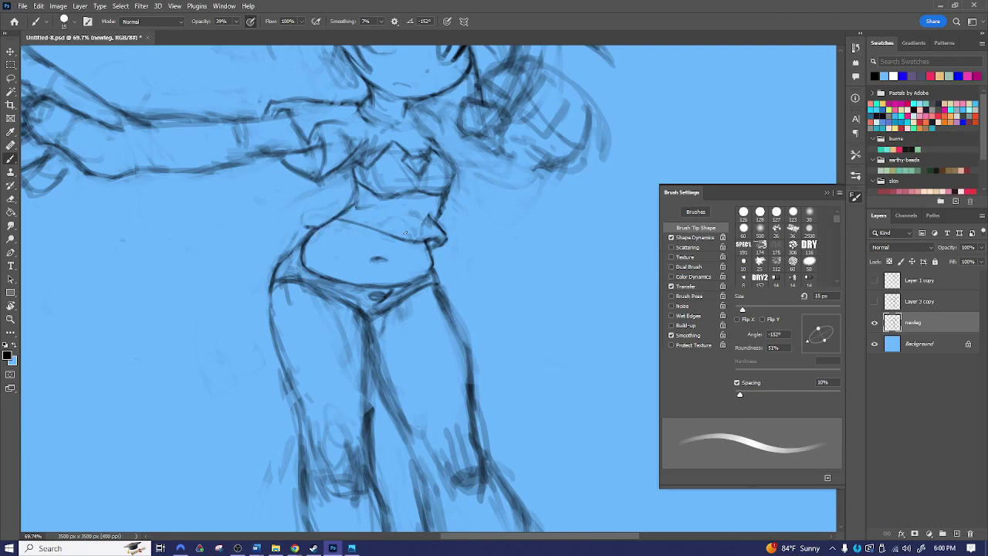
mouse_move(366, 227)
left_mouse_down()
mouse_move(413, 222)
mouse_move(407, 214)
left_mouse_up()
left_click_drag(308, 240, 273, 270)
left_click_drag(349, 207, 360, 185)
left_click_drag(438, 203, 438, 213)
- Erase the shirt hem and knot across the waist and sketch light contour lines under the chest and around the stomach
key("e")
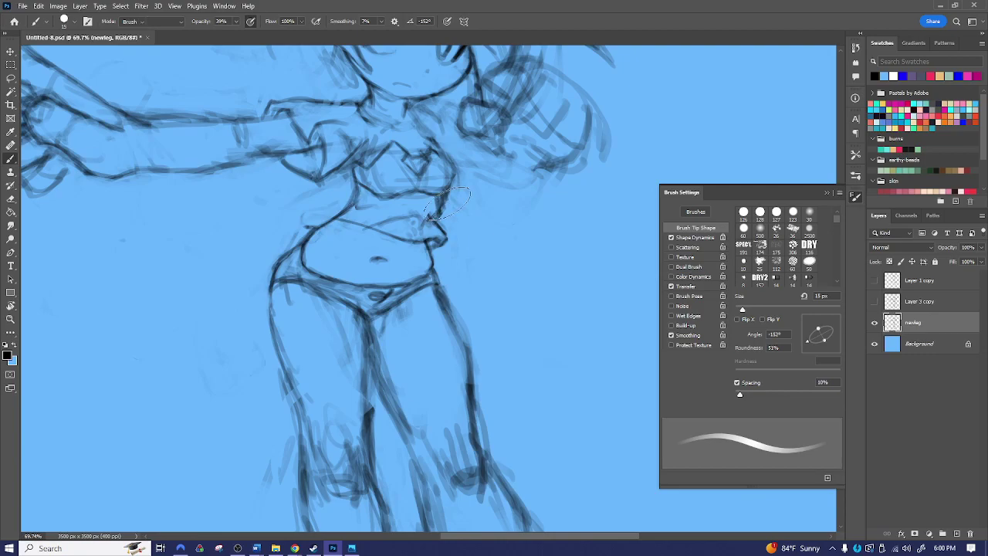
mouse_move(441, 230)
left_mouse_down()
mouse_move(368, 230)
mouse_move(421, 230)
left_mouse_up()
key("b")
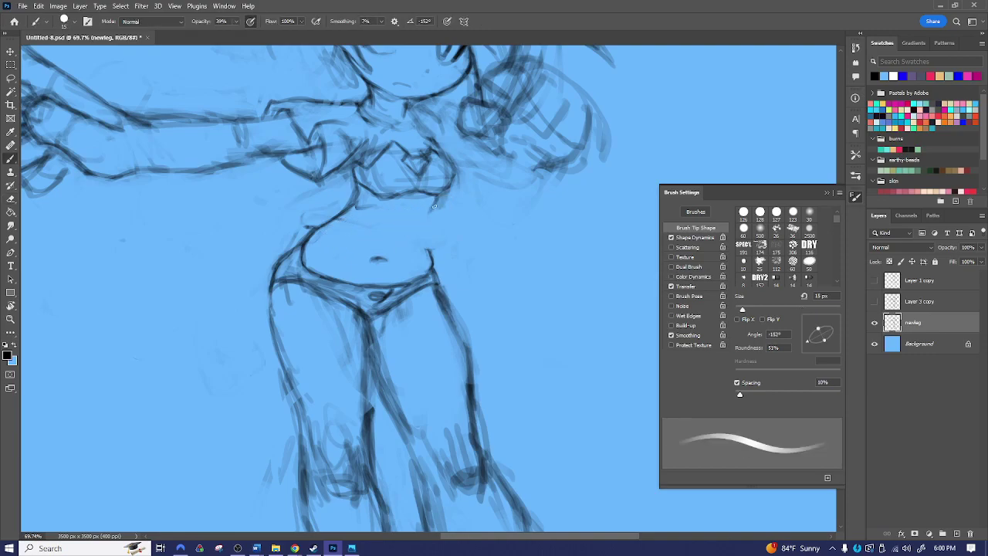
mouse_move(366, 226)
left_mouse_down()
mouse_move(404, 211)
mouse_move(411, 226)
mouse_move(405, 212)
mouse_move(381, 217)
mouse_move(412, 217)
mouse_move(408, 227)
mouse_move(401, 213)
mouse_move(348, 219)
mouse_move(351, 208)
mouse_move(354, 220)
mouse_move(386, 217)
mouse_move(364, 223)
mouse_move(394, 207)
mouse_move(361, 216)
mouse_move(402, 199)
mouse_move(377, 201)
left_mouse_up()
mouse_move(439, 206)
left_mouse_down()
mouse_move(419, 227)
mouse_move(424, 250)
mouse_move(394, 276)
mouse_move(399, 283)
mouse_move(370, 284)
left_mouse_up()
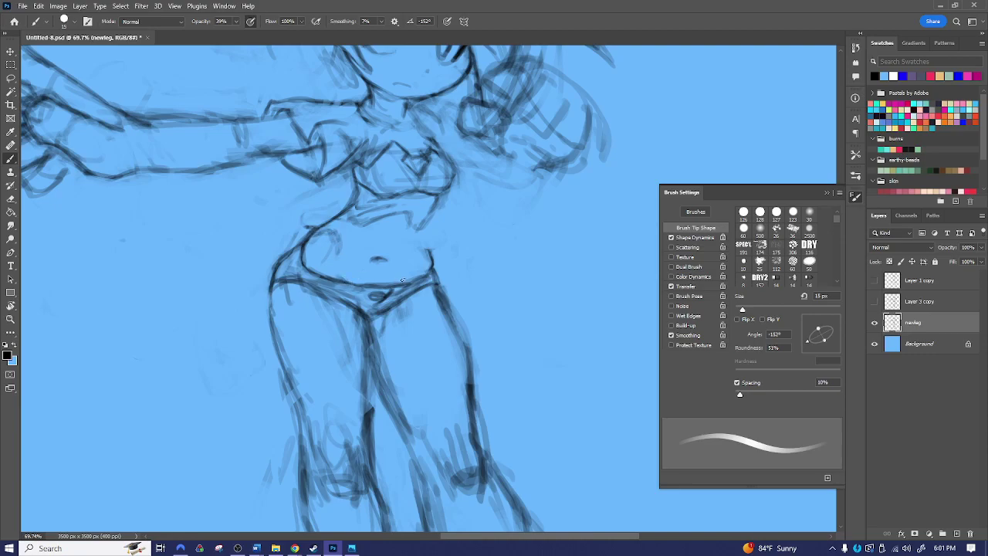
- Erase the small oval detail at the front of the briefs and reduce the eraser to 40 px
key("e")
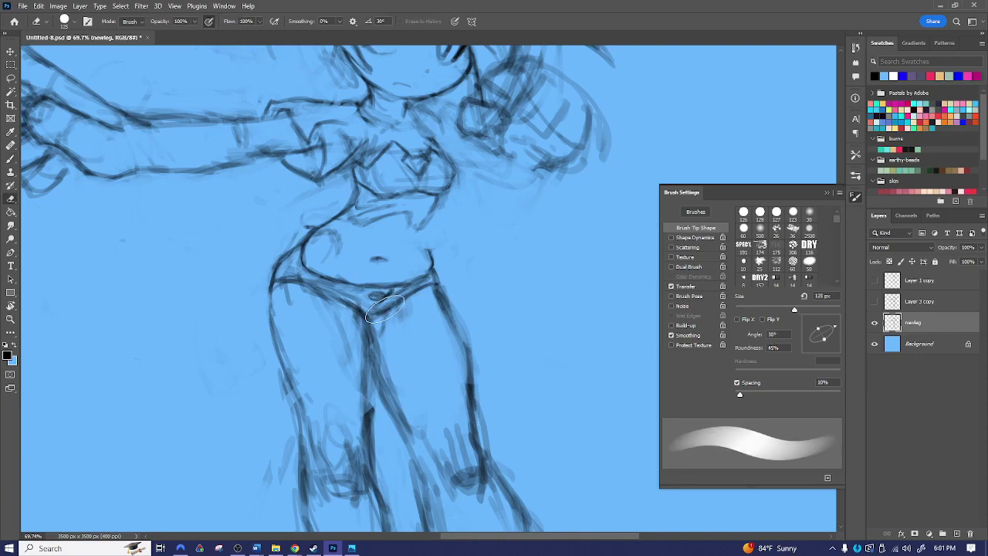
key("bracketleft")
key("bracketleft")
key("bracketleft")
key("bracketleft")
key("bracketleft")
key("bracketleft")
key("bracketleft")
key("bracketleft")
key("bracketleft")
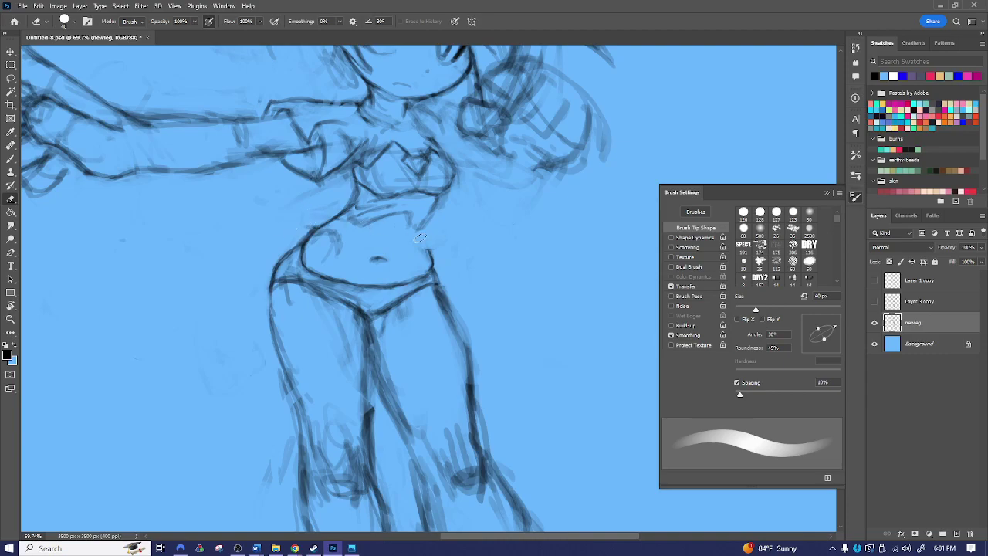
- Redraw the missing waist contour on the side away from the outstretched arm, joining the torso to the hip
key("b")
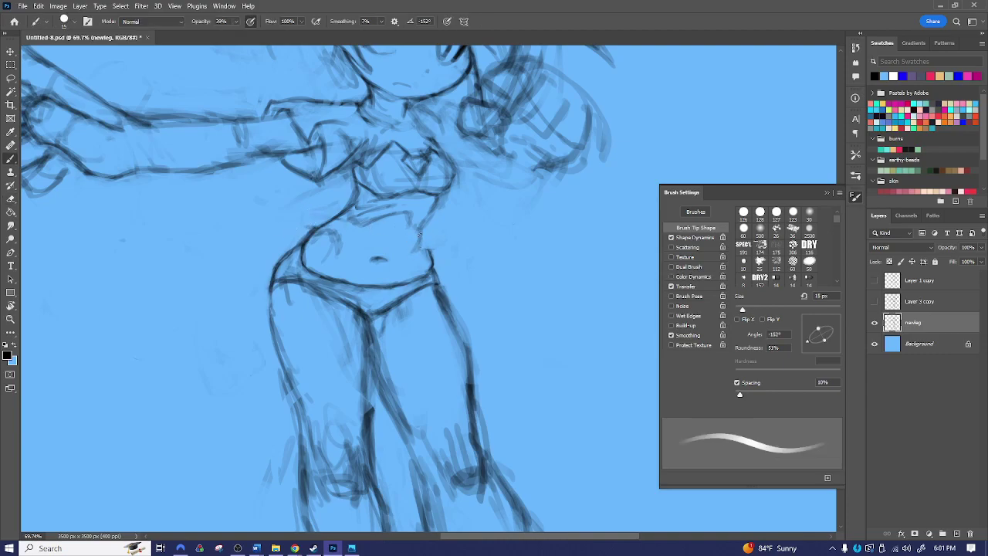
left_click_drag(419, 230, 430, 254)
key("e")
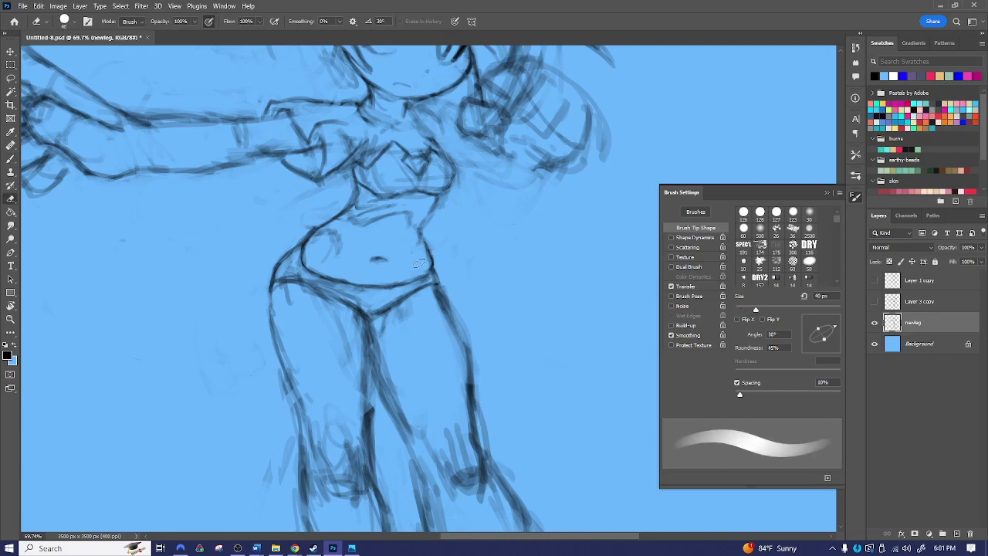
- Create a new layer above newleg with the default name
key("z")
left_click_drag(522, 273, 401, 282)
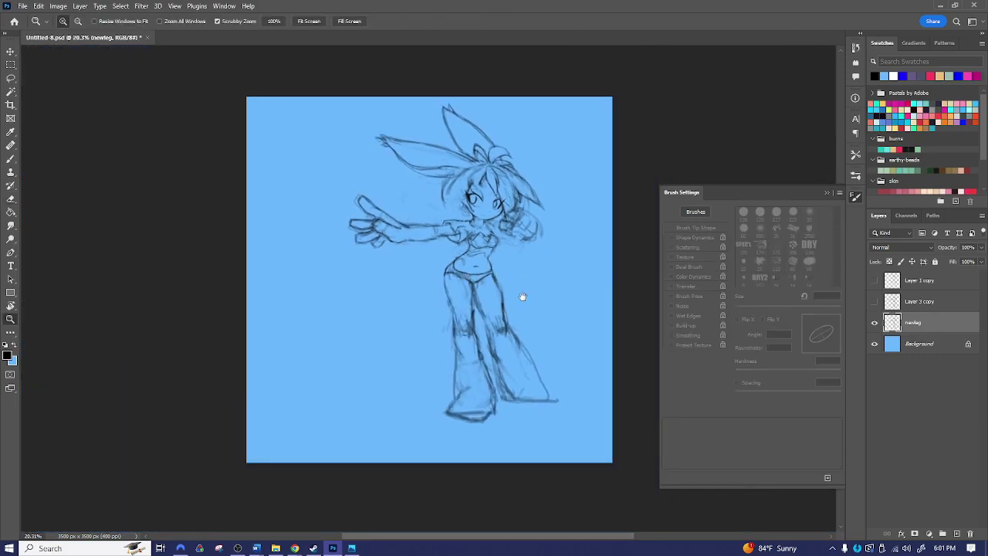
left_click_drag(525, 320, 497, 308)
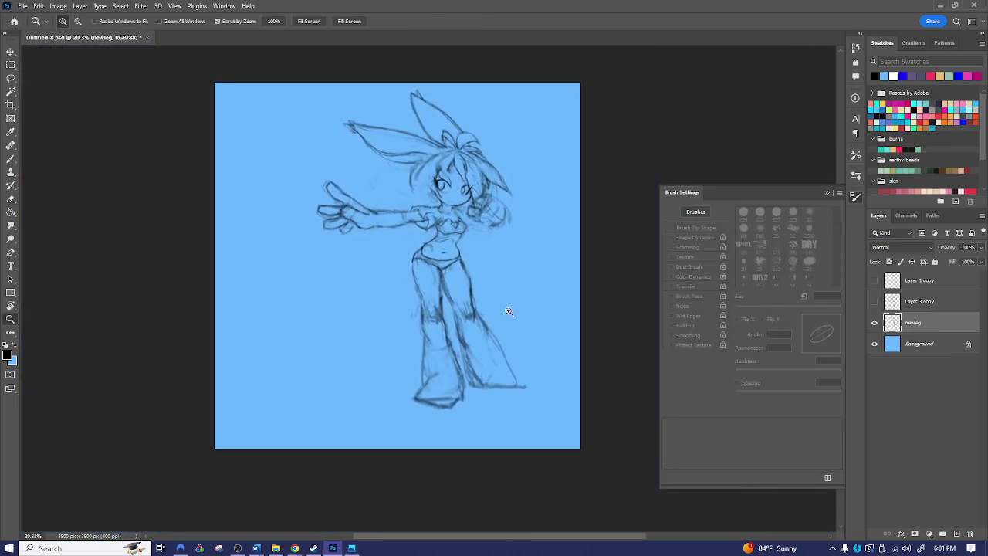
key("b")
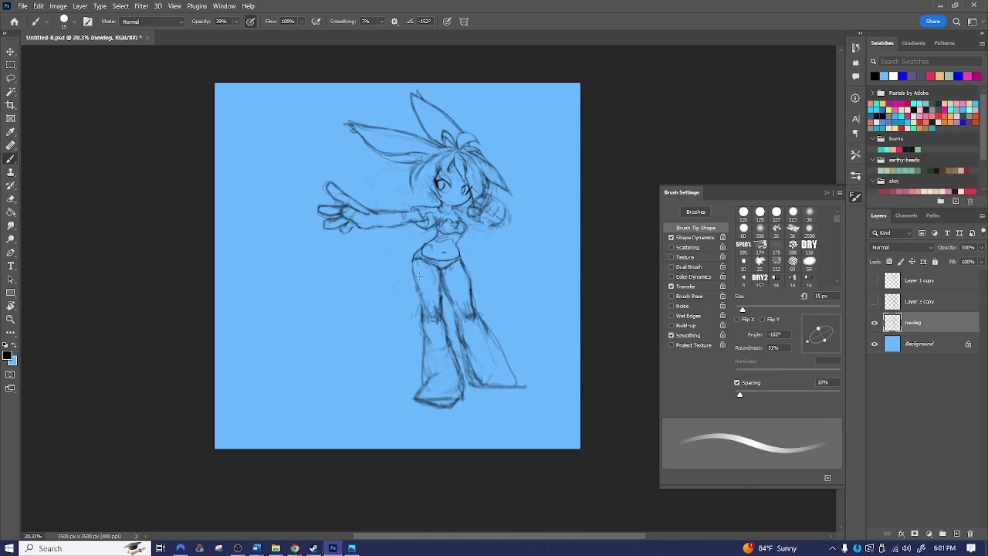
key("ctrl+shift+n")
key("Return")
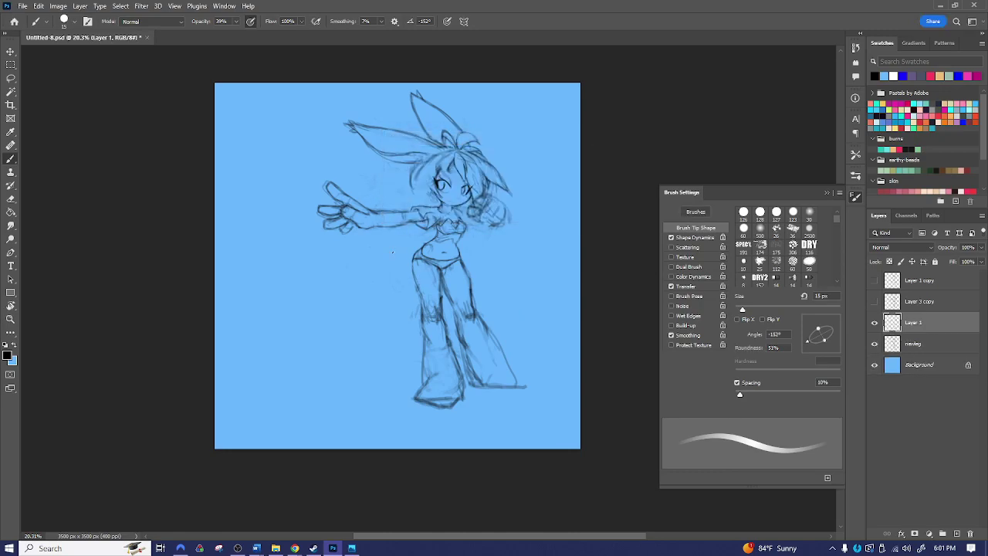
- Rough in a large round shape beside the hip and standing leg on Layer 1, using a 35 px brush
key("bracketright")
key("bracketright")
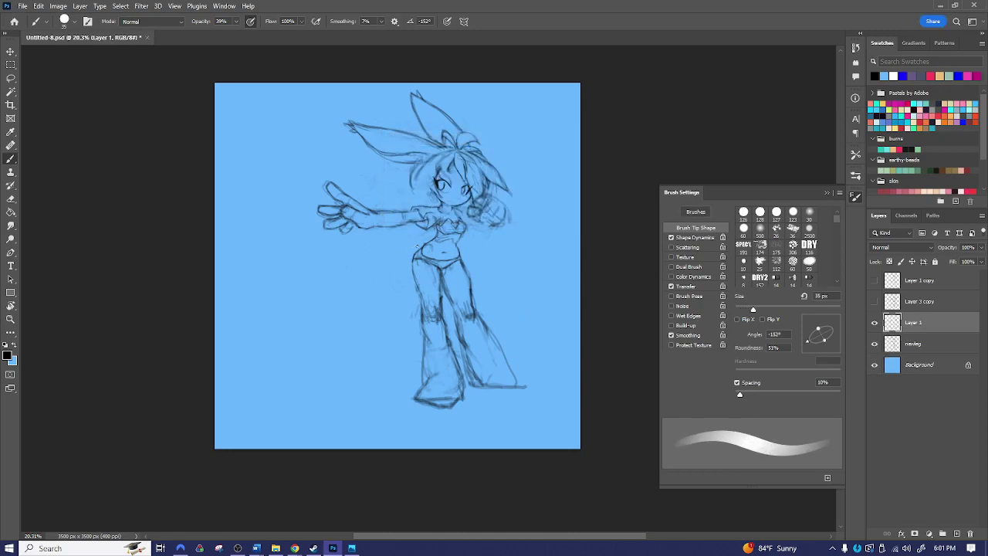
mouse_move(424, 241)
left_mouse_down()
mouse_move(340, 262)
mouse_move(367, 255)
mouse_move(354, 250)
mouse_move(356, 319)
mouse_move(331, 308)
mouse_move(398, 339)
left_mouse_up()
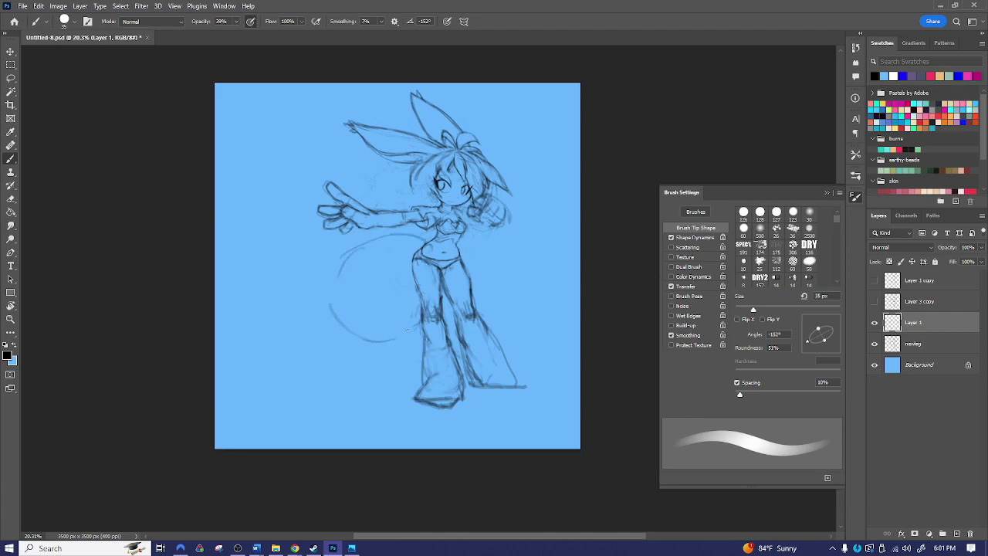
mouse_move(421, 285)
left_mouse_down()
mouse_move(411, 316)
mouse_move(416, 308)
mouse_move(331, 313)
left_mouse_up()
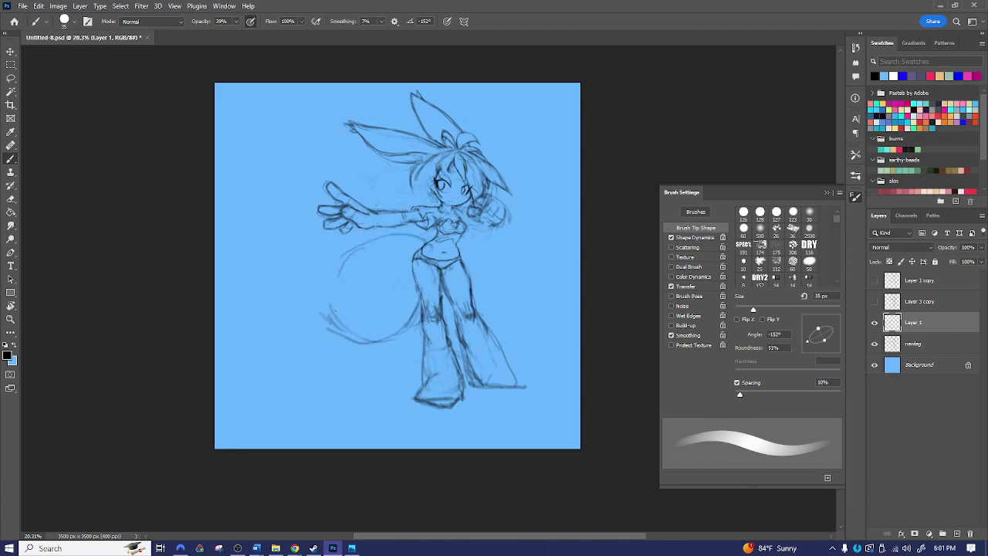
left_click_drag(338, 260, 322, 287)
- Erase the upper arc of the large round shape on Layer 1, enlarging the eraser to 100 px
key("e")
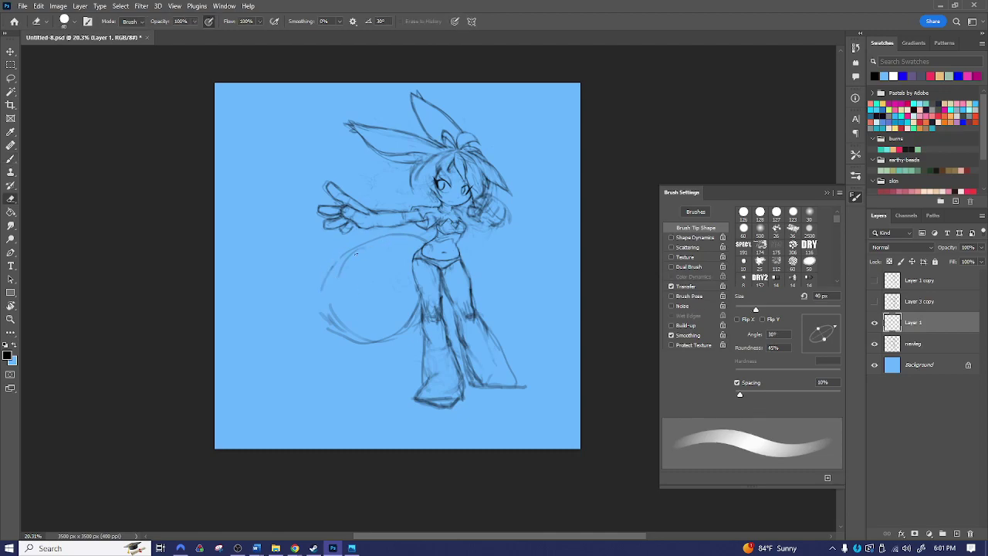
key("bracketright")
key("bracketright")
key("bracketright")
key("bracketright")
key("bracketright")
key("bracketright")
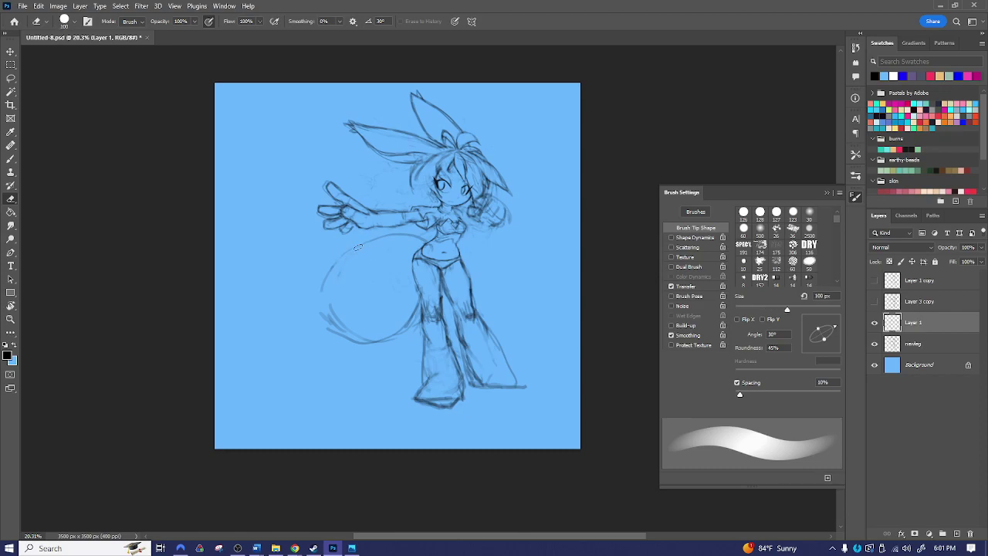
- Rework the round shape into a big sweeping tail, with straight upper lines from the waist and curved lower edges reaching the leg
key("b")
left_click_drag(410, 253, 339, 302)
left_click_drag(411, 260, 320, 320)
mouse_move(389, 278)
left_mouse_down()
mouse_move(317, 310)
mouse_move(413, 339)
mouse_move(421, 320)
left_mouse_up()
mouse_move(421, 323)
left_mouse_down()
mouse_move(400, 357)
mouse_move(326, 365)
left_mouse_up()
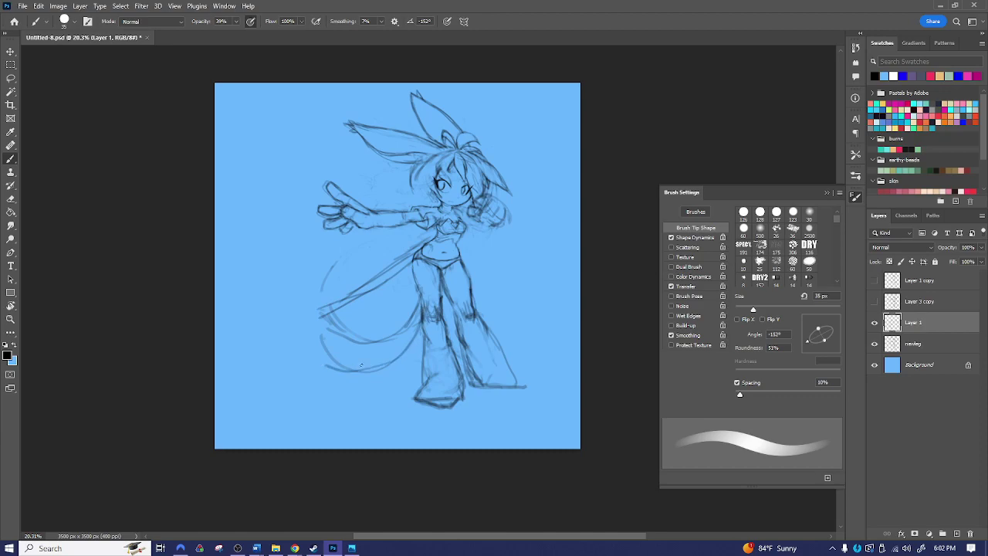
left_click_drag(407, 352, 335, 315)
left_click_drag(379, 284, 342, 293)
left_click_drag(407, 267, 298, 332)
mouse_move(324, 366)
left_mouse_down()
mouse_move(298, 352)
mouse_move(294, 330)
mouse_move(313, 366)
mouse_move(331, 365)
mouse_move(295, 323)
left_mouse_up()
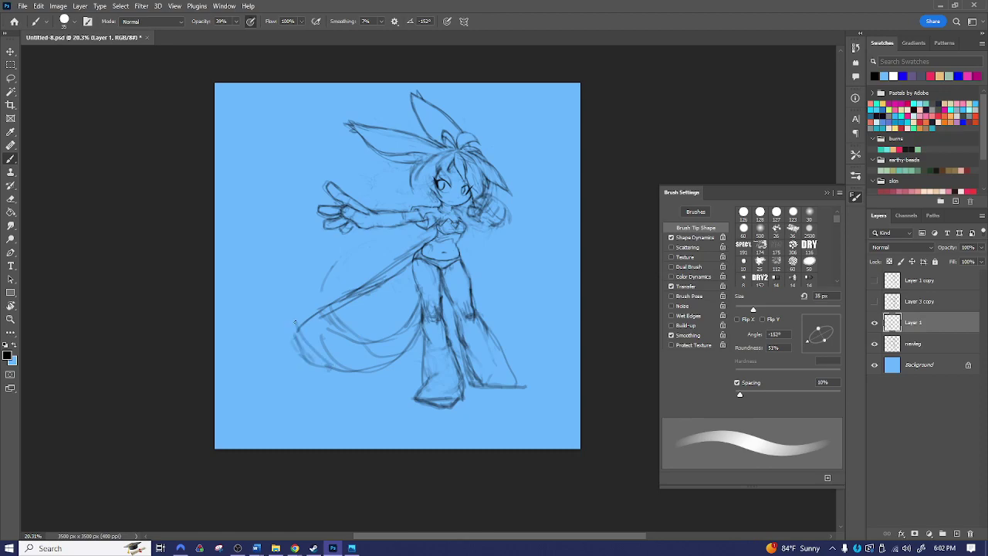
- Sketch a long pointed tuft curving outward from the tail's upper edge and clean up around its tip
left_click_drag(343, 298, 285, 287)
mouse_move(355, 290)
left_mouse_down()
mouse_move(329, 271)
mouse_move(344, 290)
mouse_move(301, 272)
mouse_move(324, 268)
mouse_move(291, 274)
mouse_move(351, 277)
mouse_move(348, 266)
mouse_move(297, 267)
mouse_move(288, 274)
mouse_move(304, 274)
mouse_move(238, 320)
mouse_move(291, 311)
left_mouse_up()
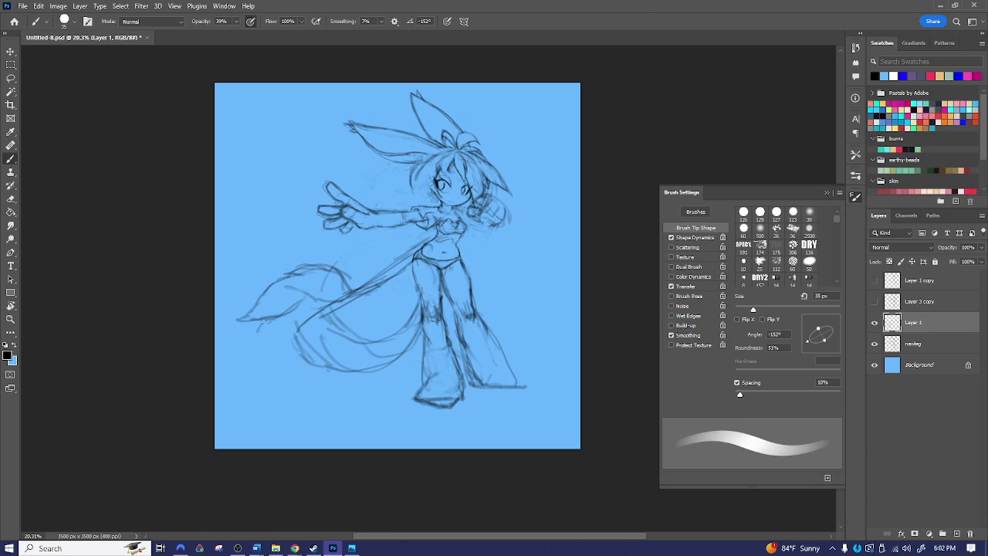
key("e")
mouse_move(242, 324)
left_mouse_down()
mouse_move(277, 314)
mouse_move(257, 324)
mouse_move(251, 292)
mouse_move(267, 289)
mouse_move(258, 294)
mouse_move(264, 313)
mouse_move(249, 301)
mouse_move(284, 314)
mouse_move(260, 323)
mouse_move(297, 347)
mouse_move(276, 351)
mouse_move(302, 359)
mouse_move(334, 342)
mouse_move(267, 353)
mouse_move(307, 363)
mouse_move(303, 371)
mouse_move(366, 375)
mouse_move(408, 352)
mouse_move(269, 371)
mouse_move(282, 352)
mouse_move(268, 372)
mouse_move(317, 372)
left_mouse_up()
- Add pointed lower tufts at the far end of the tail, beneath the long upper tuft
key("b")
mouse_move(301, 359)
left_mouse_down()
mouse_move(324, 371)
mouse_move(290, 360)
mouse_move(317, 362)
mouse_move(292, 359)
mouse_move(312, 364)
mouse_move(295, 363)
mouse_move(309, 362)
mouse_move(328, 327)
mouse_move(303, 342)
mouse_move(324, 311)
left_mouse_up()
key("e")
key("b")
left_click_drag(308, 347, 324, 310)
left_click_drag(301, 354, 290, 303)
left_click_drag(290, 302, 352, 291)
left_click_drag(322, 294, 297, 300)
- Darken the contours of the tail's upper tuft and sketch a jagged fur line inside the tail near the leg
mouse_move(298, 342)
left_mouse_down()
mouse_move(288, 315)
mouse_move(309, 335)
mouse_move(318, 319)
left_mouse_up()
mouse_move(313, 324)
left_mouse_down()
mouse_move(349, 295)
mouse_move(298, 299)
mouse_move(285, 279)
left_mouse_up()
mouse_move(300, 278)
left_mouse_down()
mouse_move(276, 283)
mouse_move(310, 266)
mouse_move(352, 290)
left_mouse_up()
left_click_drag(342, 271, 322, 260)
key("e")
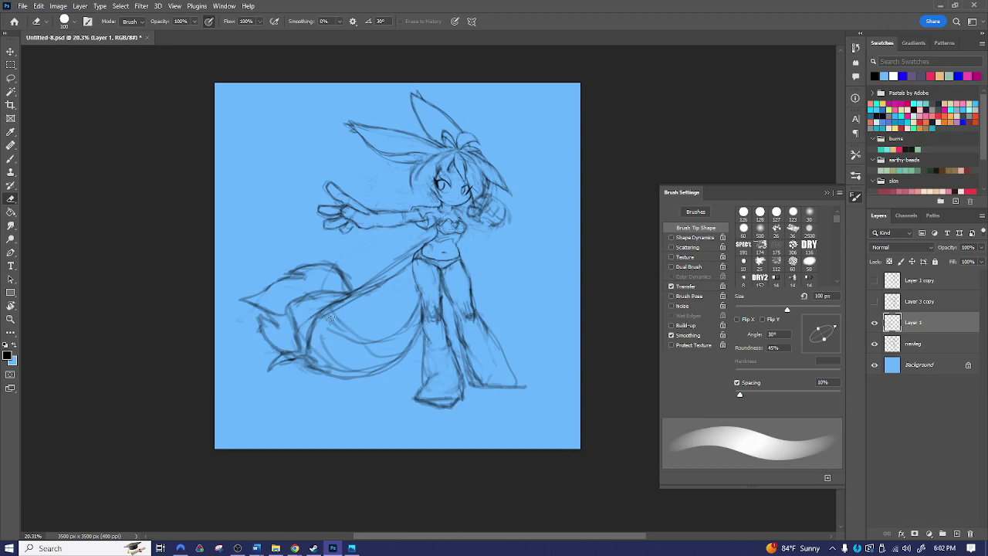
key("b")
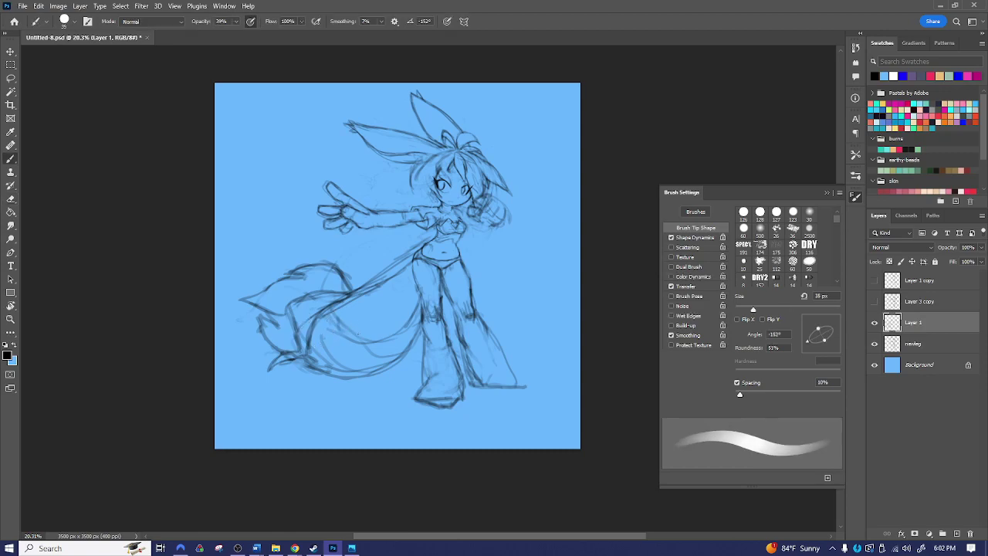
mouse_move(413, 312)
left_mouse_down()
mouse_move(392, 323)
mouse_move(329, 310)
mouse_move(381, 324)
mouse_move(369, 317)
left_mouse_up()
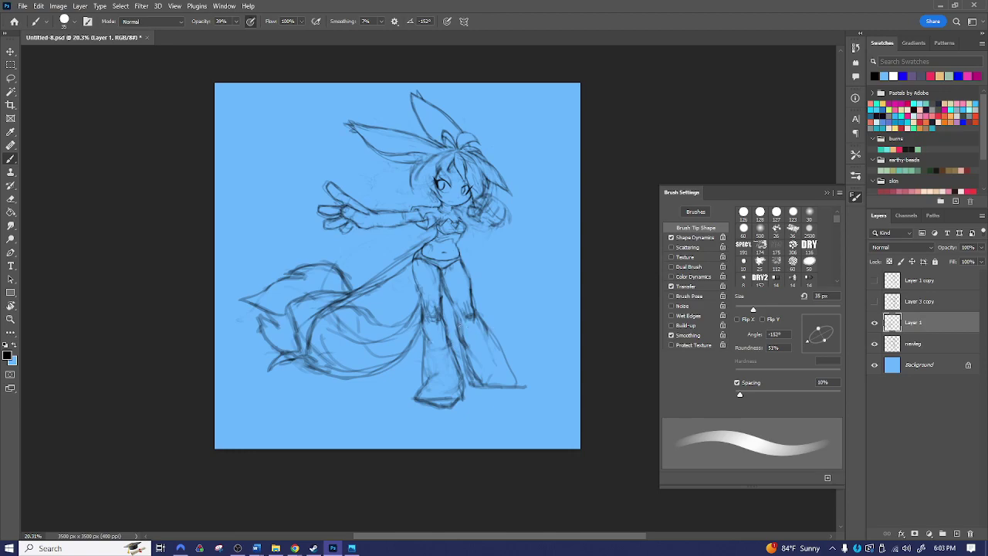
- Try out three small loose shapes in the empty area on the side away from the tail, and erase them
mouse_move(506, 297)
left_mouse_down()
mouse_move(507, 320)
mouse_move(531, 306)
mouse_move(510, 317)
mouse_move(526, 299)
left_mouse_up()
mouse_move(517, 245)
left_mouse_down()
mouse_move(550, 275)
mouse_move(527, 276)
mouse_move(551, 276)
left_mouse_up()
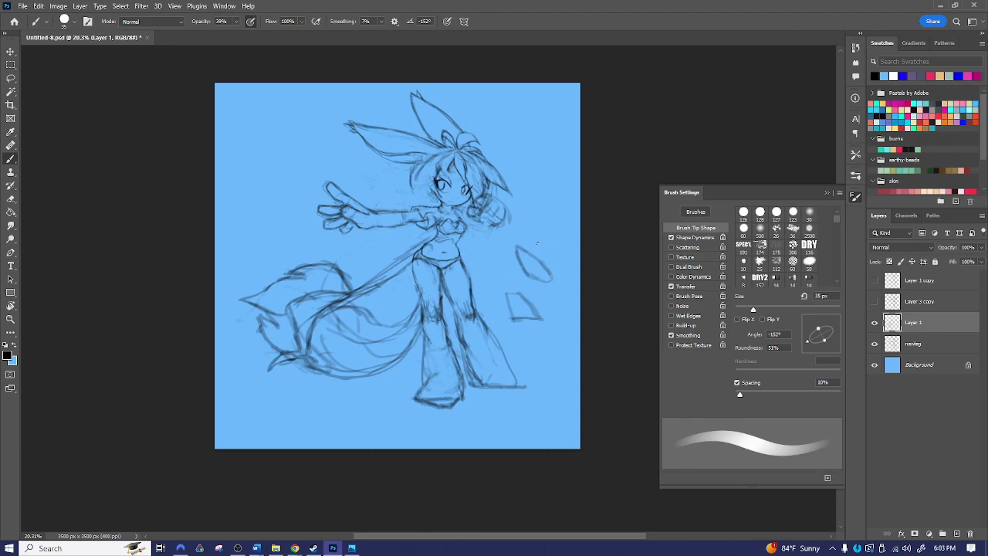
left_click_drag(551, 189, 538, 232)
key("e")
mouse_move(549, 195)
left_mouse_down()
mouse_move(538, 239)
mouse_move(509, 248)
mouse_move(529, 274)
mouse_move(545, 265)
mouse_move(521, 250)
mouse_move(531, 316)
mouse_move(498, 290)
mouse_move(538, 315)
mouse_move(556, 214)
left_mouse_up()
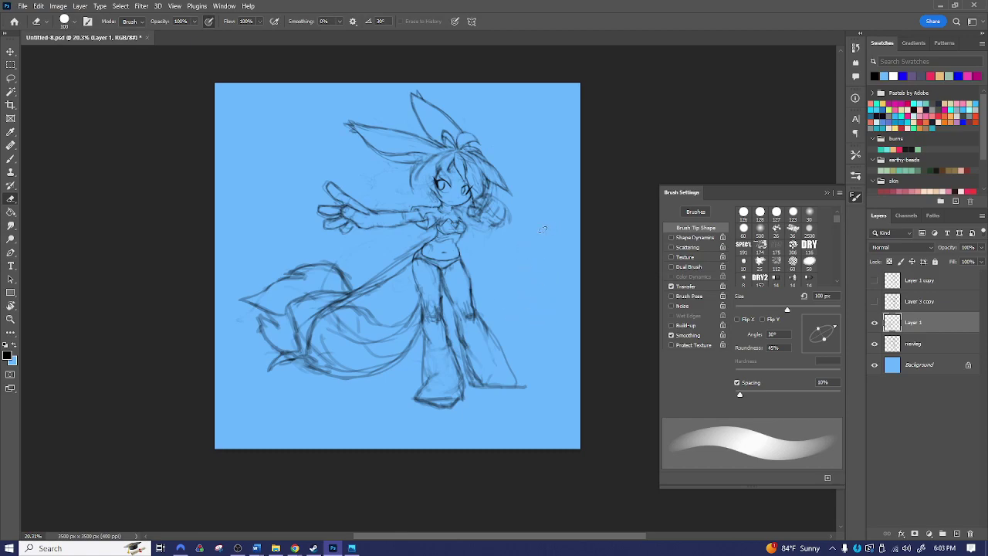
- Set the foreground colour to red and mark the fringe over the forehead with a 15 px brush
left_click(9, 356)
left_click(367, 245)
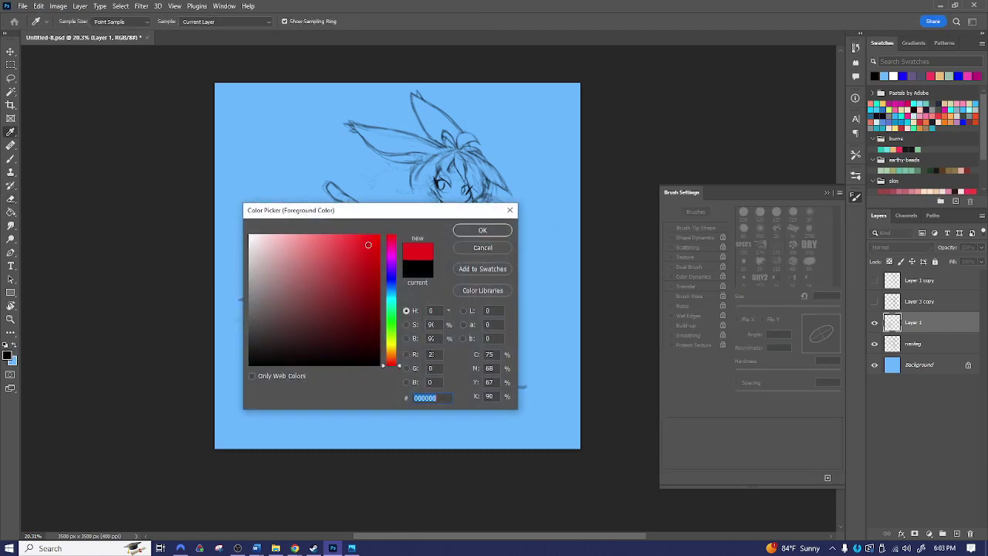
left_click(483, 230)
key("bracketleft")
key("bracketleft")
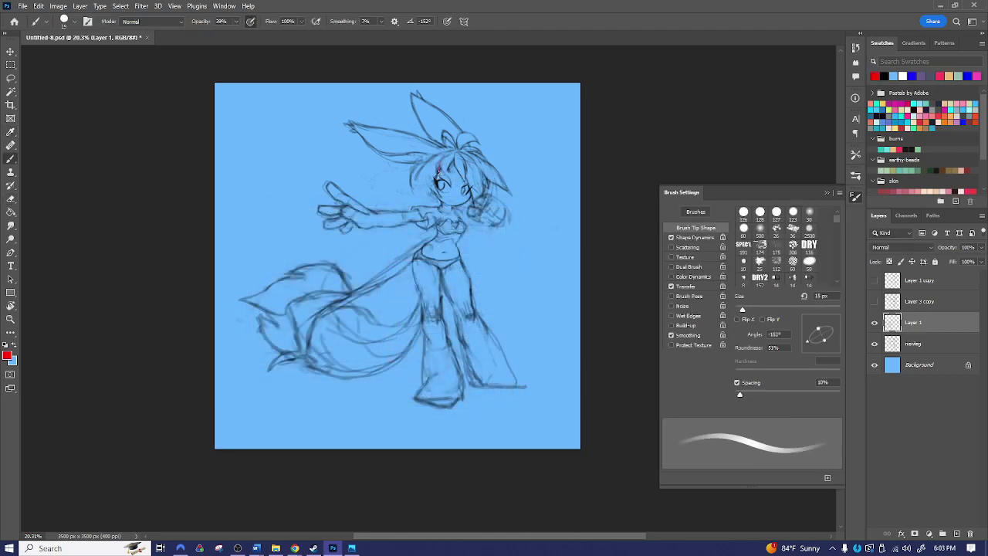
mouse_move(479, 176)
left_mouse_down()
mouse_move(486, 177)
mouse_move(449, 177)
mouse_move(484, 181)
left_mouse_up()
- Undo the red fringe strokes and the erasing of the loose shapes, and reset the colours to default black and white
key("ctrl+z")
key("ctrl+z")
key("ctrl+z")
key("ctrl+z")
key("ctrl+z")
key("ctrl+z")
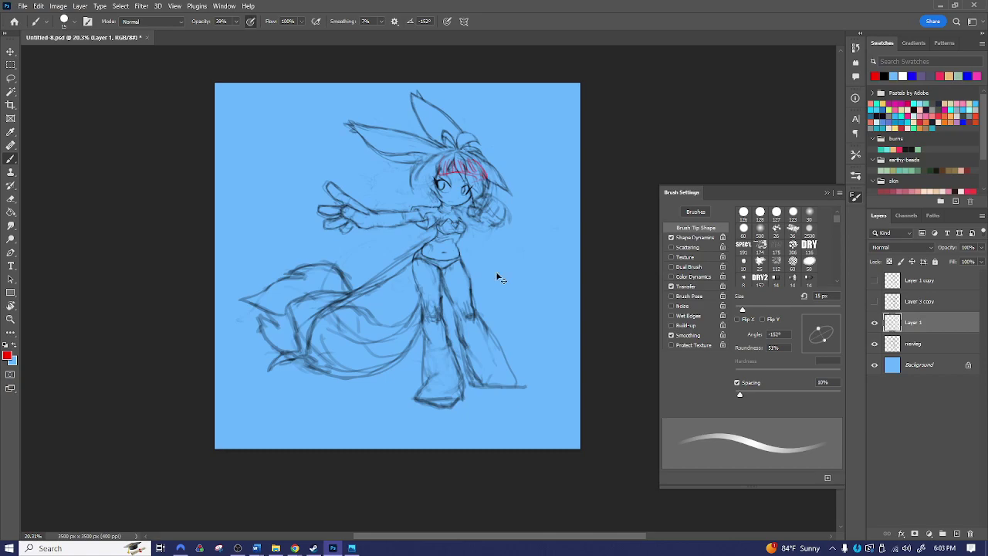
key("ctrl+z")
key("ctrl+z")
key("ctrl+z")
key("d")
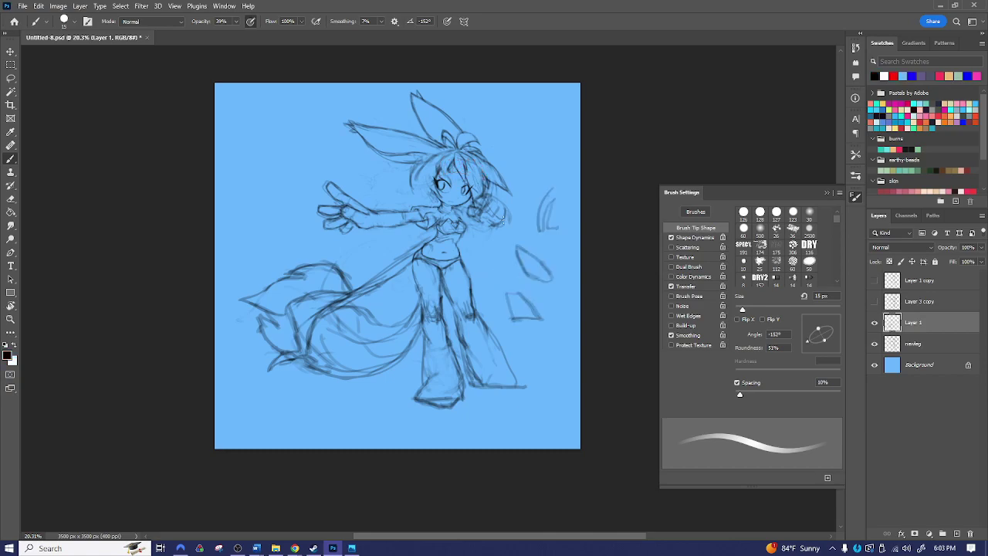
- Lasso the three loose shapes beside the figure, delete them and deselect
key("l")
mouse_move(560, 158)
left_mouse_down()
mouse_move(515, 241)
mouse_move(500, 247)
mouse_move(498, 304)
mouse_move(514, 335)
mouse_move(558, 268)
mouse_move(581, 197)
mouse_move(547, 160)
left_mouse_up()
key("Delete")
key("ctrl+d")
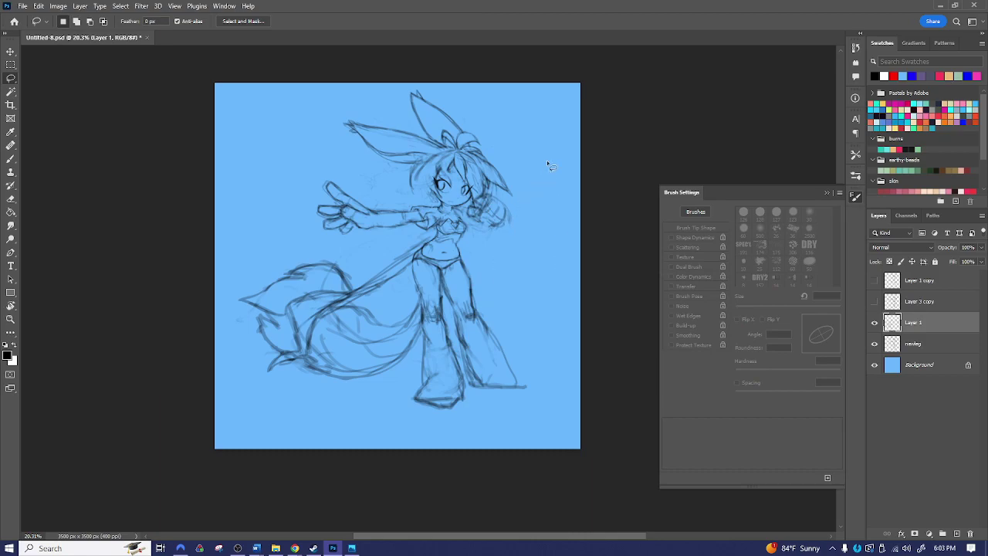
- Examine the figure up close and toggle Layer 1's visibility to compare the sketch with and without the tail
key("z")
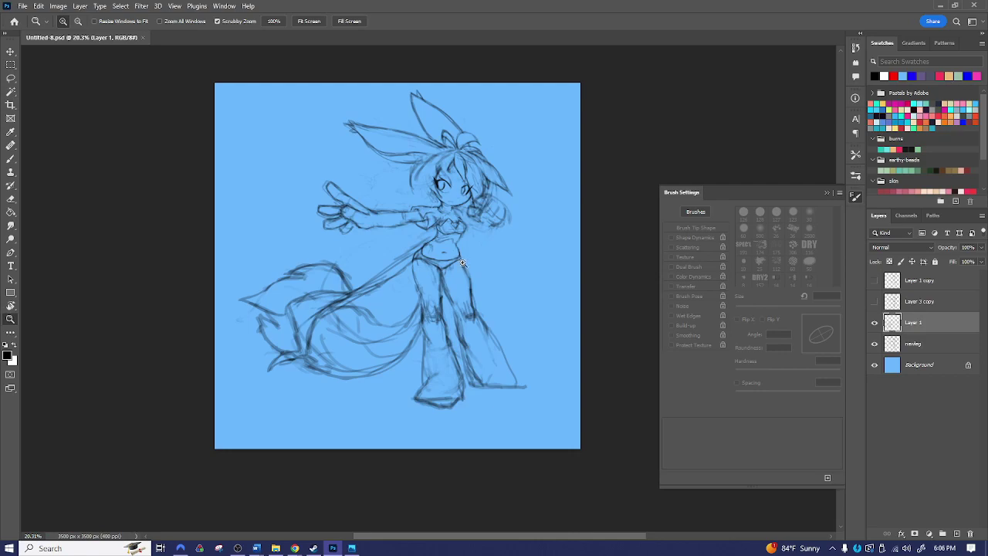
left_click_drag(444, 290, 478, 282)
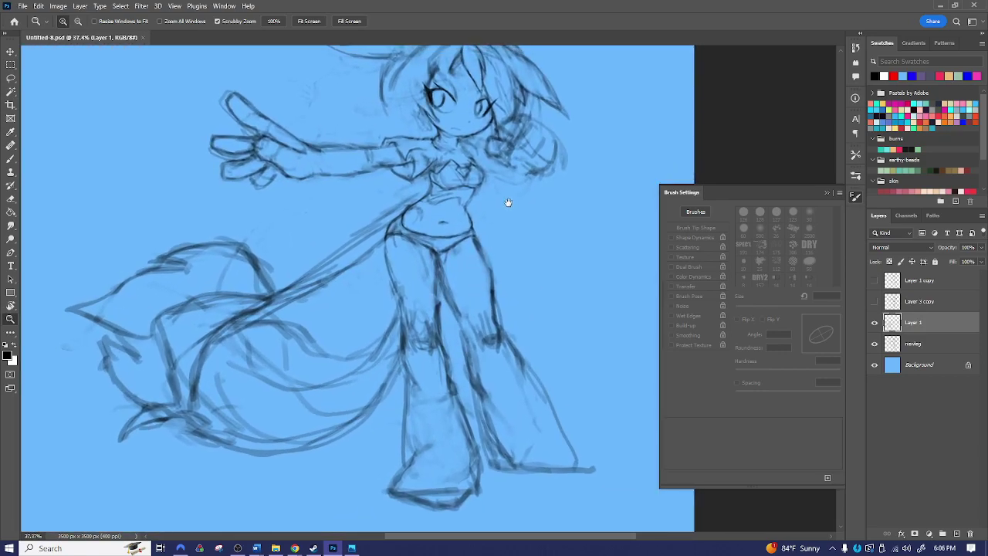
left_click_drag(506, 203, 452, 272)
key("b")
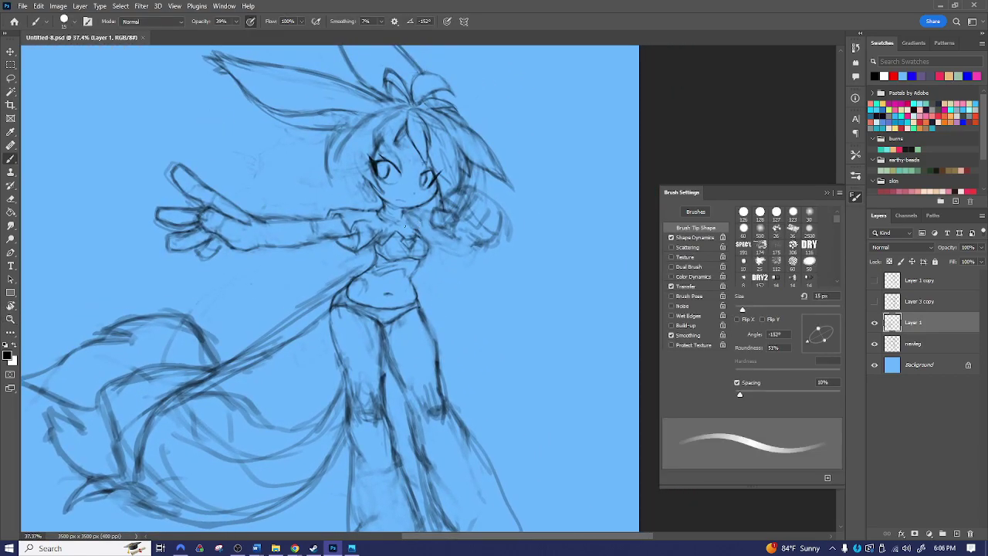
key("e")
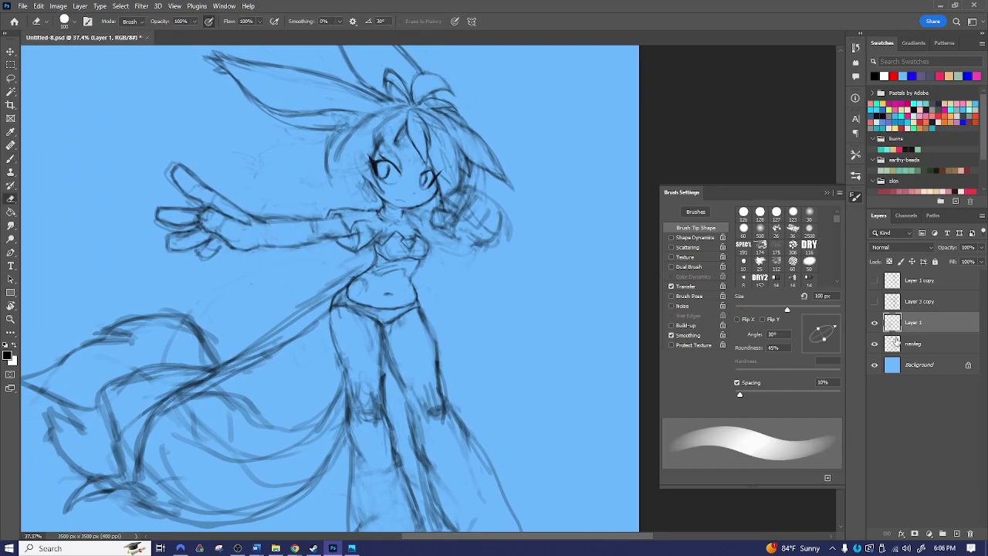
left_click(876, 324)
left_click(876, 325)
left_click(876, 325)
left_click(876, 325)
- Erase the tail's straight lines to the waist, its inner fur lines and its lowest tuft, enlarging the eraser to 300 px
left_click_drag(421, 344, 479, 265)
key("z")
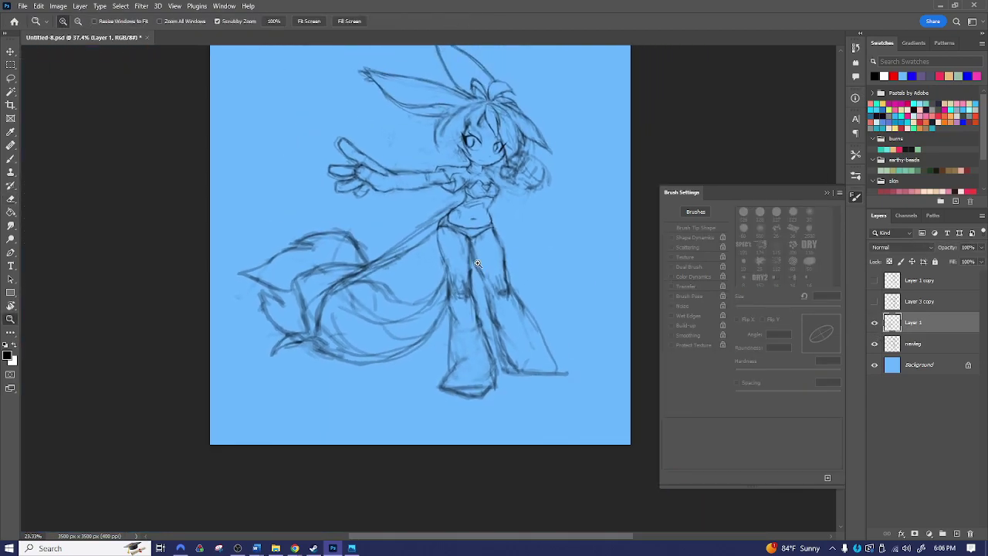
key("e")
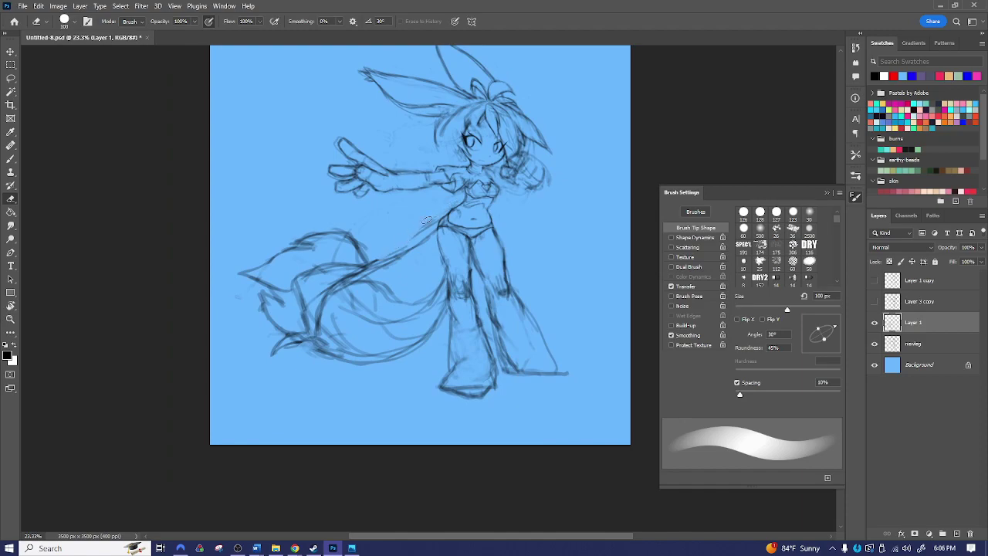
mouse_move(424, 244)
left_mouse_down()
mouse_move(394, 278)
mouse_move(390, 305)
mouse_move(377, 325)
left_mouse_up()
left_click_drag(380, 281, 358, 309)
mouse_move(372, 270)
left_mouse_down()
mouse_move(358, 290)
mouse_move(343, 328)
mouse_move(278, 351)
mouse_move(274, 343)
left_mouse_up()
key("bracketright")
key("bracketright")
key("bracketright")
key("bracketright")
key("bracketright")
key("bracketright")
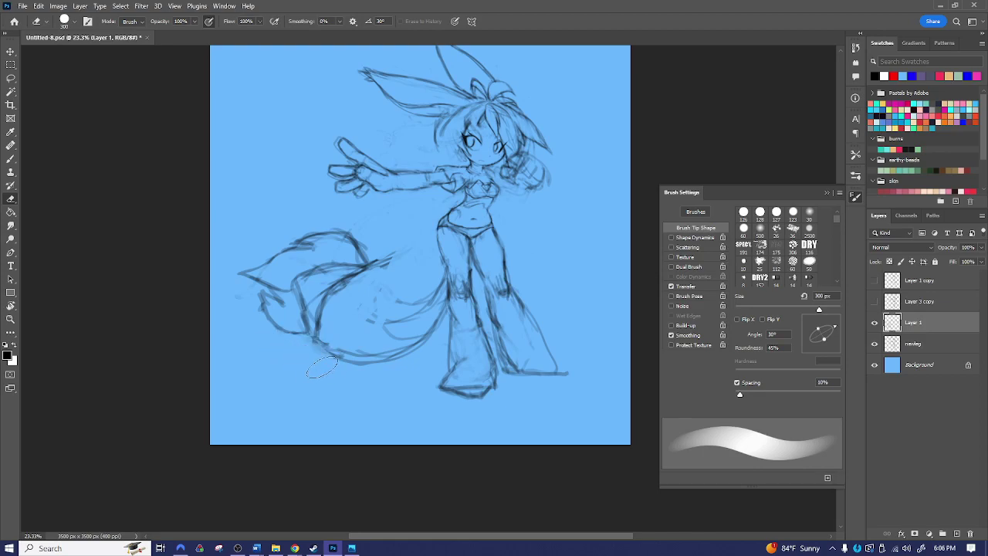
- Redraw the tail's upper edge as an arched curve from the tufts to the hip with a 30 px brush
key("b")
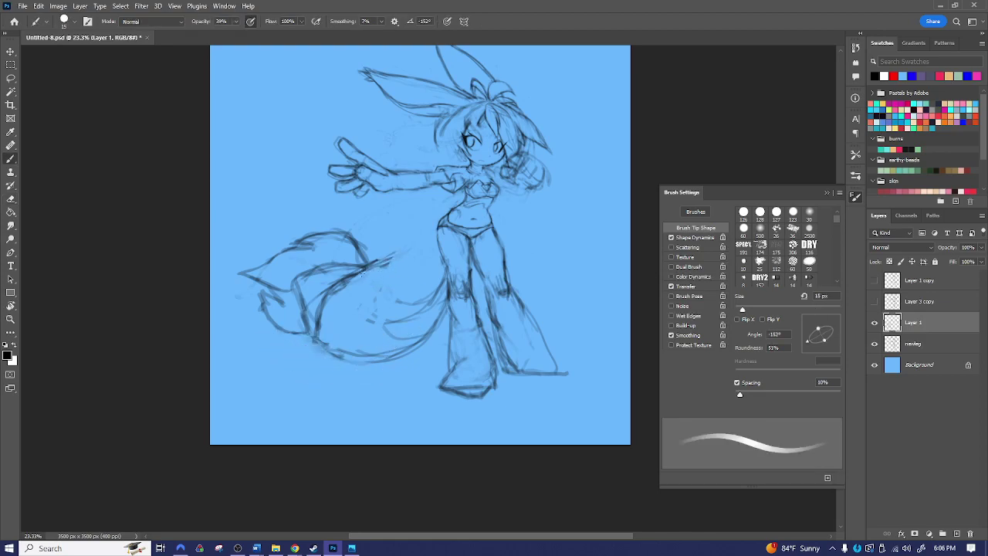
key("bracketright")
key("bracketright")
key("bracketright")
left_click_drag(360, 274, 425, 225)
left_click_drag(373, 257, 460, 212)
mouse_move(374, 258)
left_mouse_down()
mouse_move(431, 217)
mouse_move(471, 210)
mouse_move(429, 219)
mouse_move(366, 258)
left_mouse_up()
key("e")
key("b")
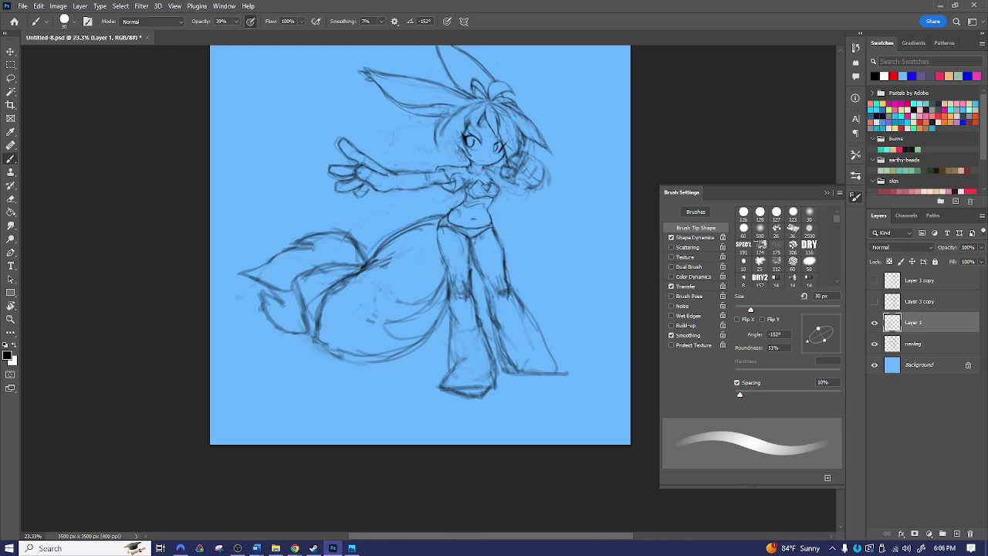
- Add a small pointed tuft at the base of the tail behind the hip and clean it up with an 80 px eraser
left_click_drag(450, 217, 405, 203)
key("e")
key("bracketright")
key("bracketright")
key("bracketleft")
left_click_drag(419, 216, 439, 222)
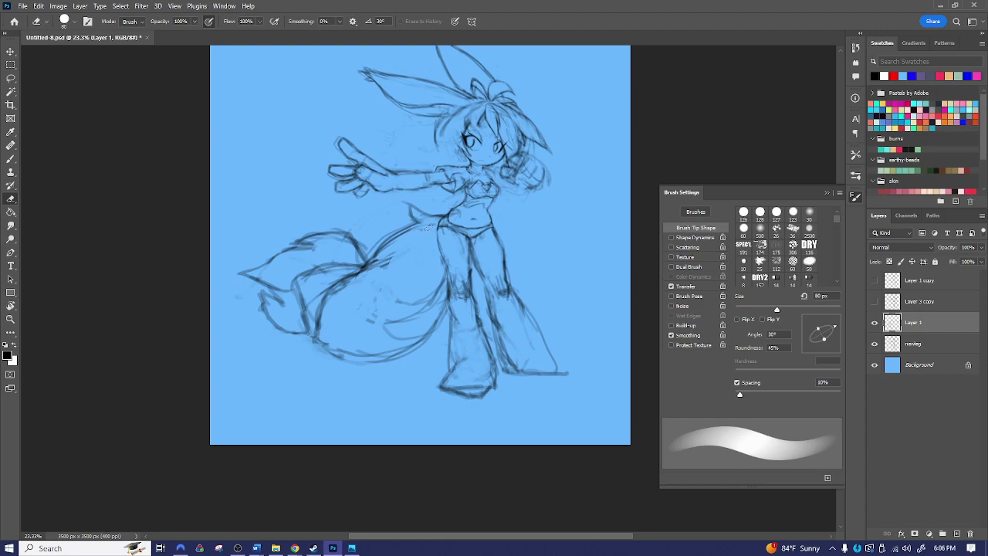
key("b")
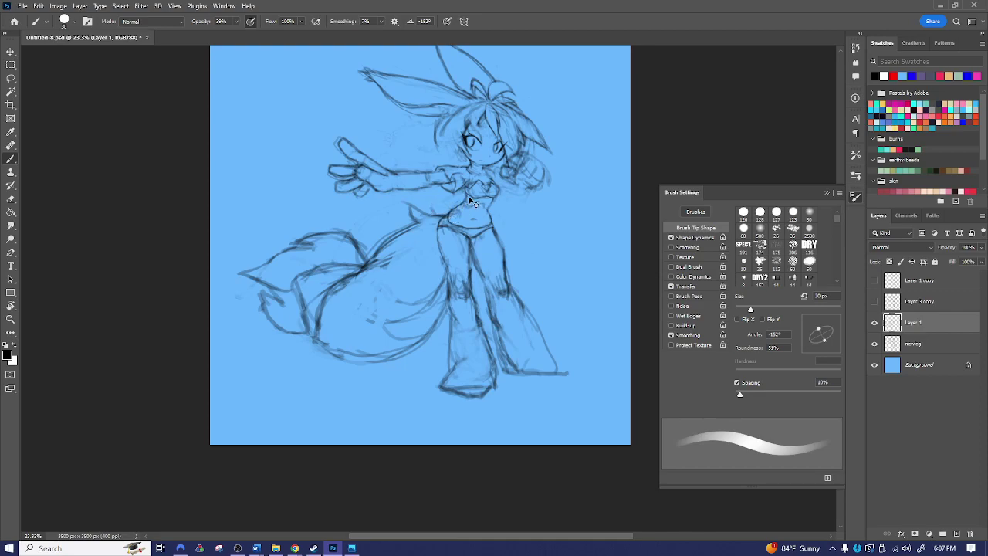
- Merge the newleg layer and Layer 1 into one layer
key("e")
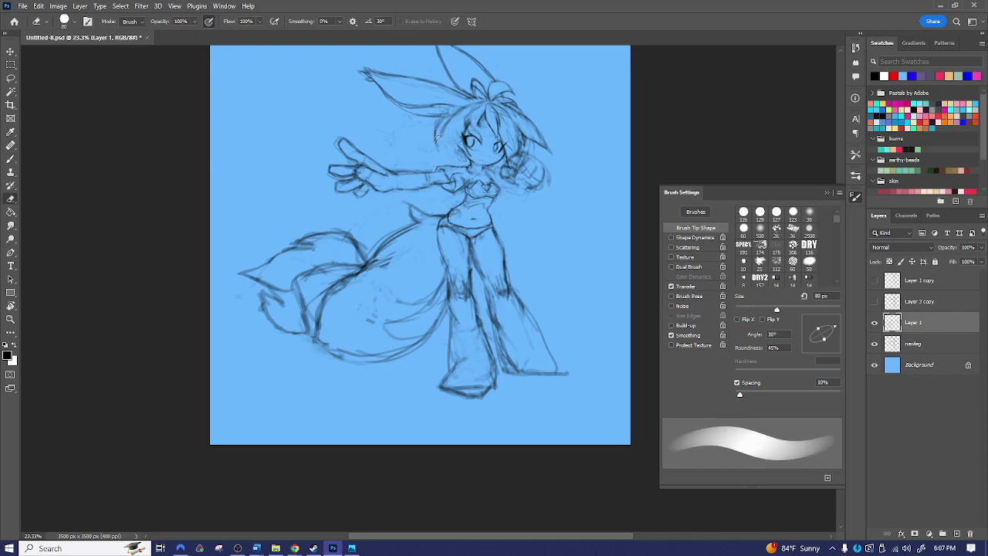
left_click(937, 347)
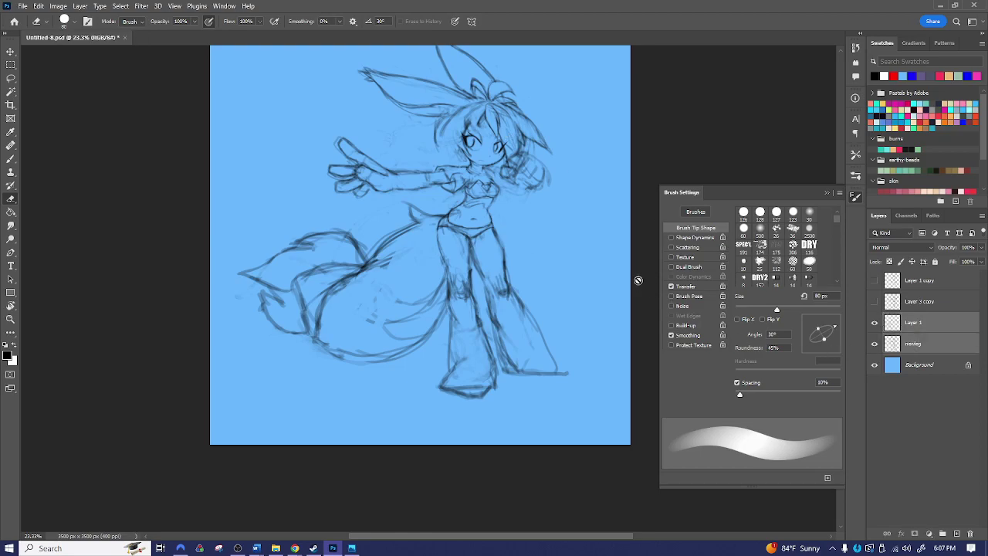
key("Delete")
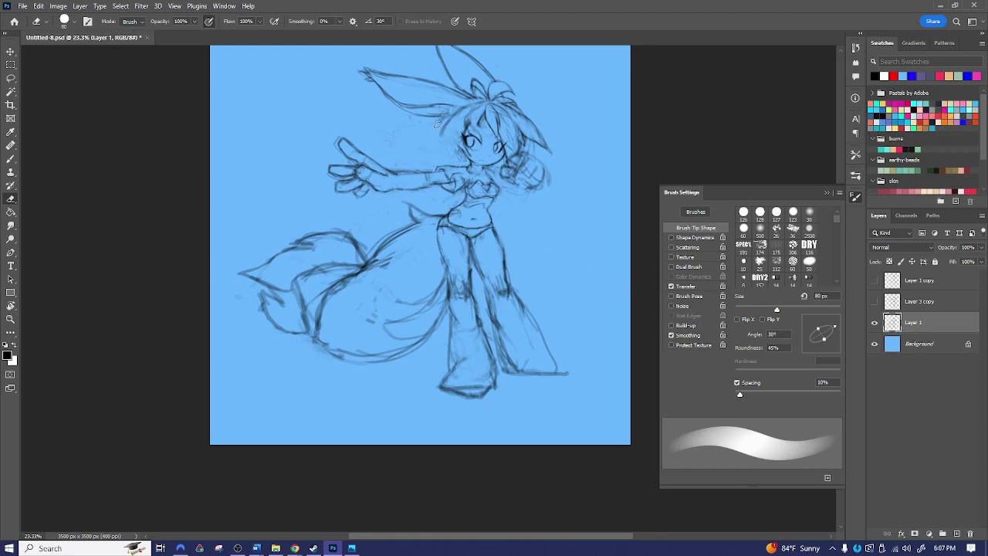
- Redraw the hair contour along the side of the face nearest the outstretched arm, alternating brush and eraser
key("b")
left_click_drag(437, 134, 457, 162)
key("e")
mouse_move(440, 127)
left_mouse_down()
mouse_move(440, 153)
mouse_move(433, 129)
mouse_move(457, 158)
mouse_move(442, 155)
mouse_move(464, 155)
left_mouse_up()
key("b")
key("e")
key("b")
key("e")
key("b")
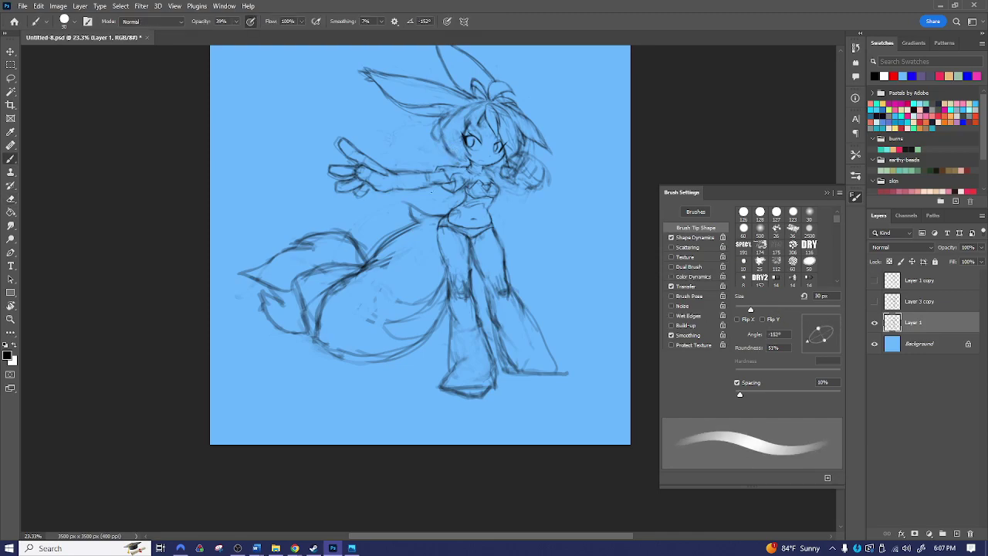
- Flip the canvas horizontally to work on the mirrored figure
key("ctrl+shift+h")
left_click_drag(397, 172, 469, 196)
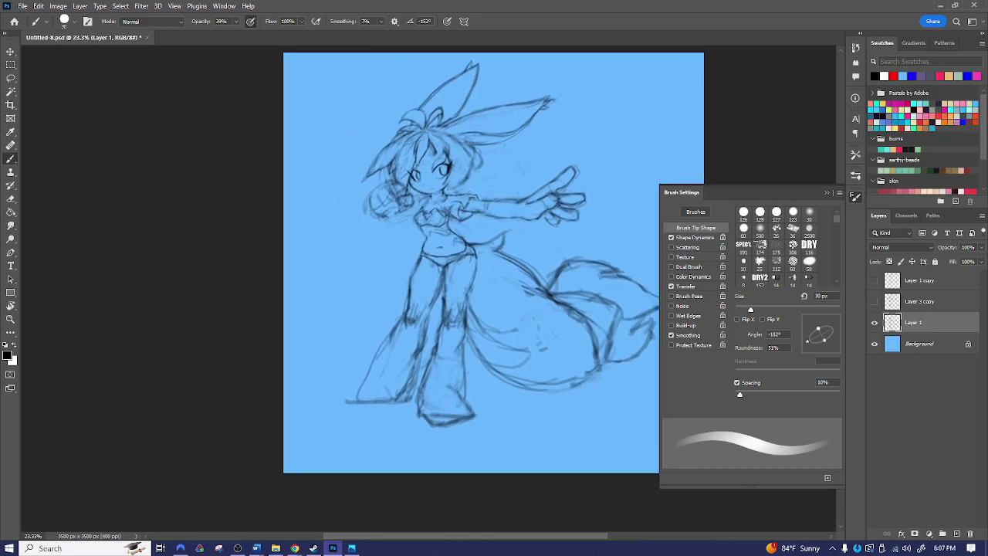
scroll(468, 192, "up", 4)
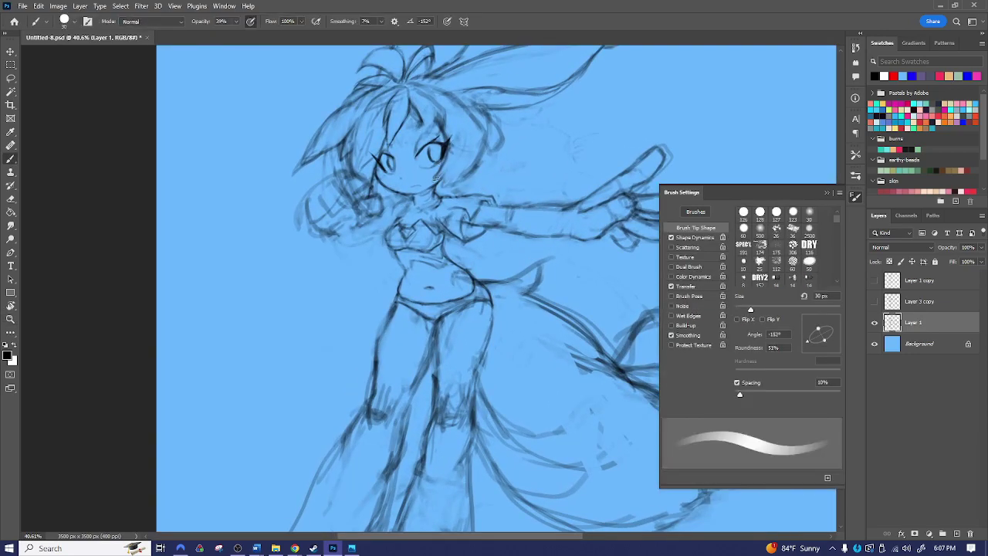
- Clean up and redraw the lower end of the side hair lock where it meets the neck
key("e")
key("e")
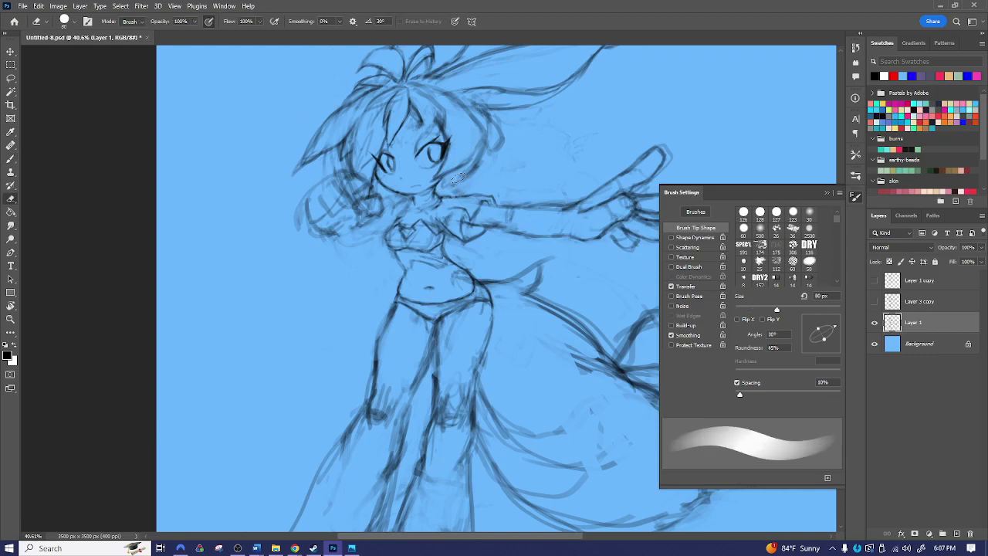
key("b")
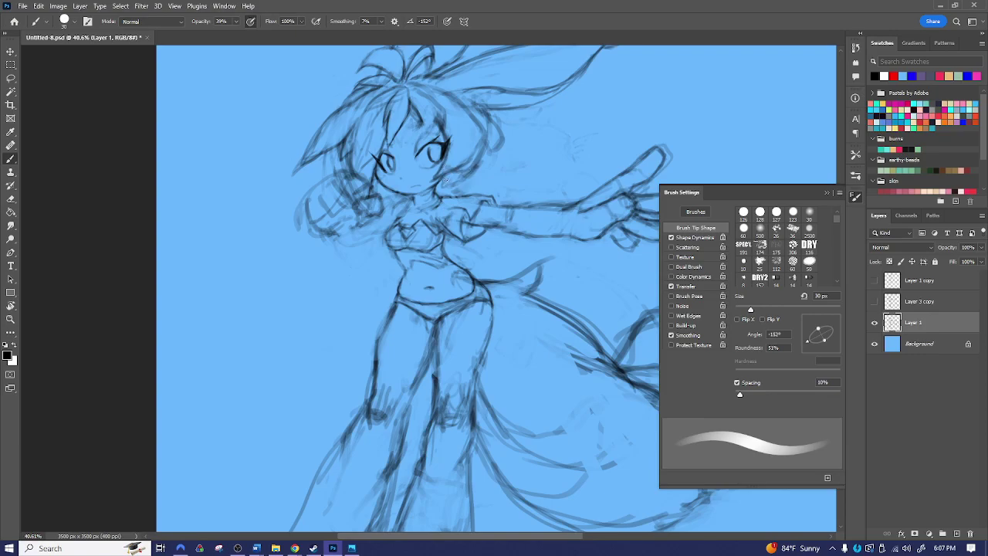
mouse_move(479, 158)
left_mouse_down()
mouse_move(463, 170)
mouse_move(468, 182)
mouse_move(438, 190)
mouse_move(451, 186)
left_mouse_up()
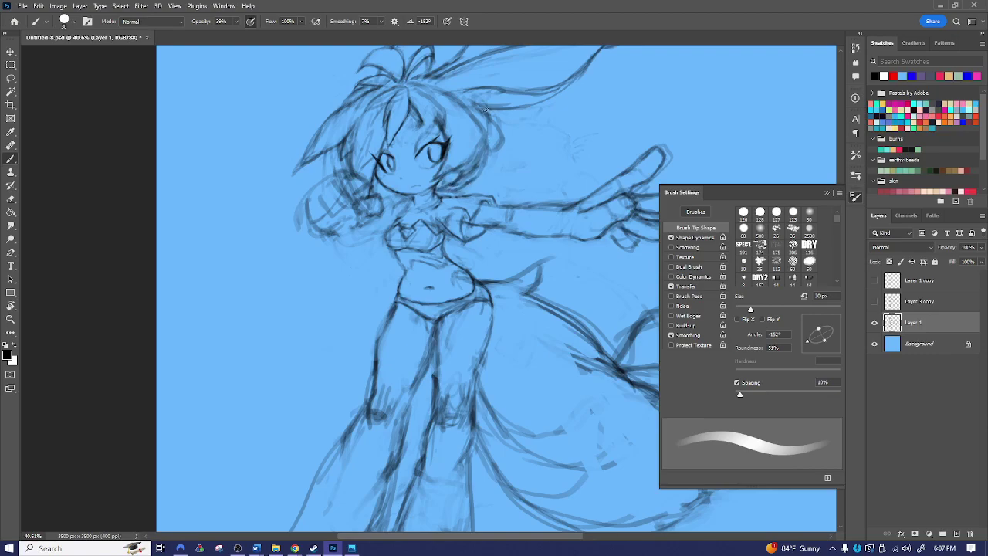
- Redraw the outer curve of the side hair nearest the outstretched arm and erase its stray lines
key("e")
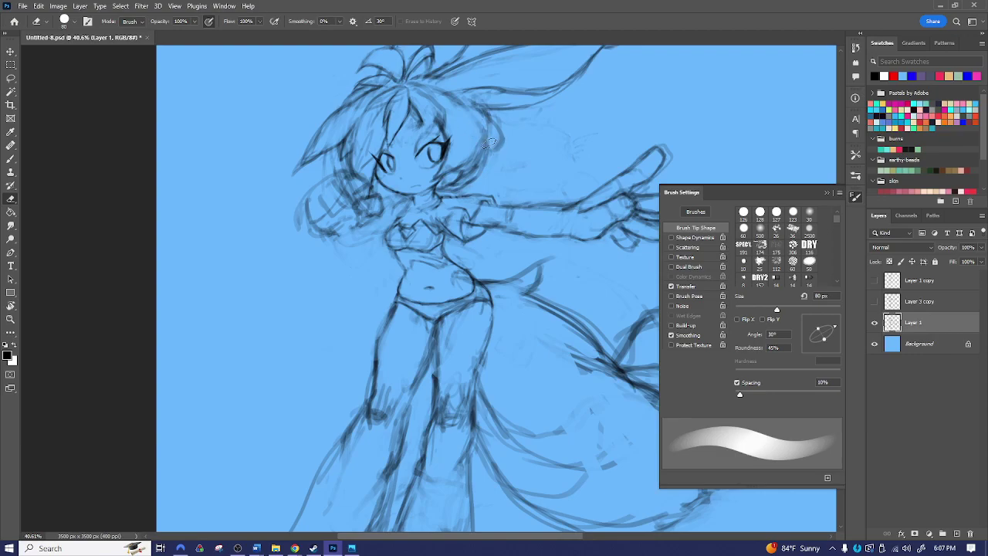
key("b")
mouse_move(488, 113)
left_mouse_down()
mouse_move(504, 129)
mouse_move(498, 147)
mouse_move(474, 119)
mouse_move(485, 155)
left_mouse_up()
key("e")
key("b")
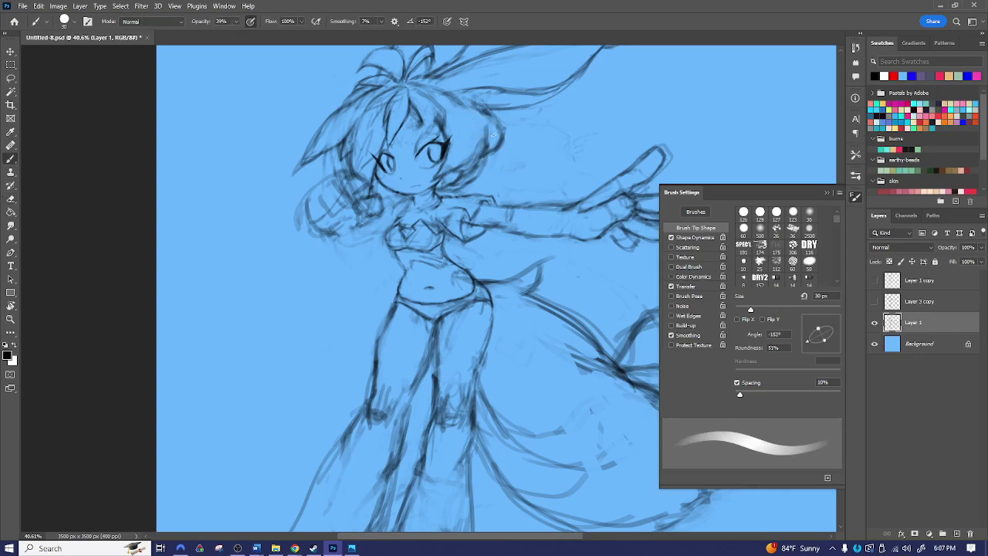
key("e")
left_click_drag(469, 150, 459, 160)
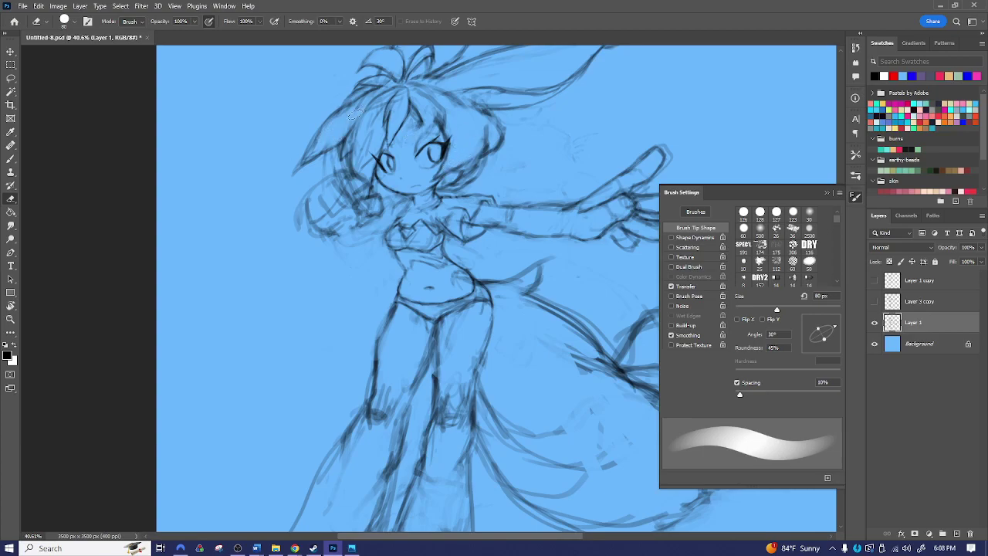
- Add a pointed hair tuft at the top of the head on the side away from the outstretched arm
mouse_move(376, 112)
left_mouse_down()
mouse_move(423, 186)
mouse_move(376, 164)
left_mouse_up()
key("b")
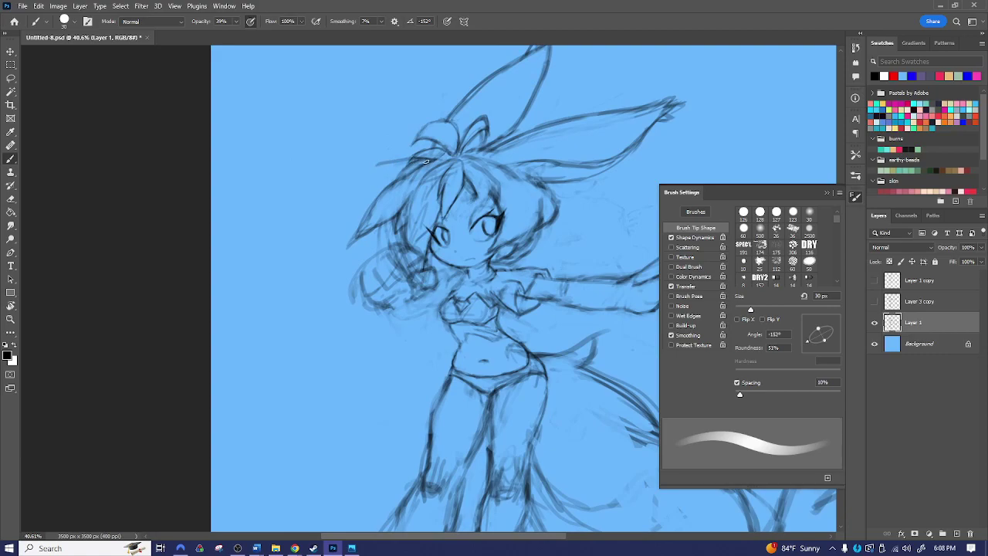
left_click_drag(447, 146, 385, 166)
key("e")
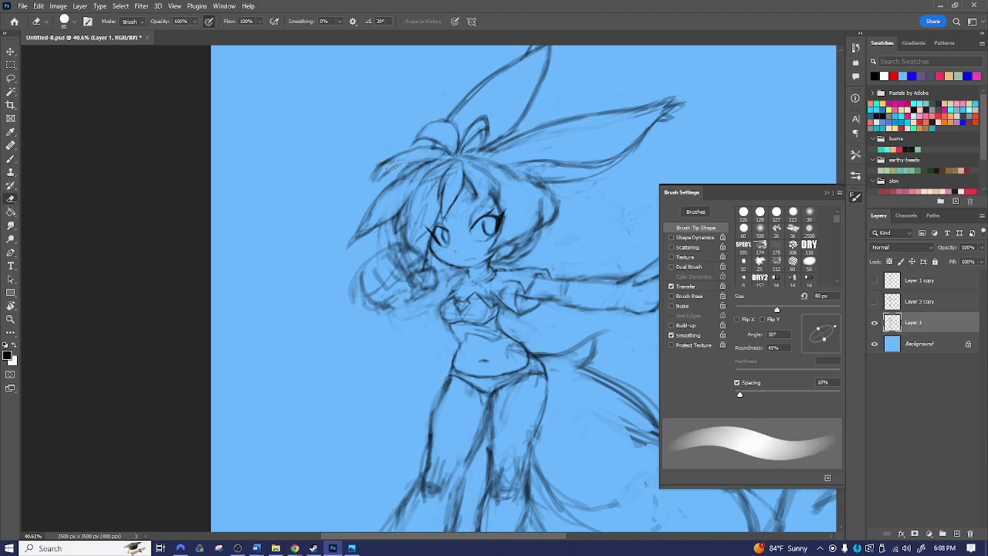
key("b")
mouse_move(376, 173)
left_mouse_down()
mouse_move(347, 189)
mouse_move(389, 177)
mouse_move(363, 182)
mouse_move(375, 190)
left_mouse_up()
key("e")
key("b")
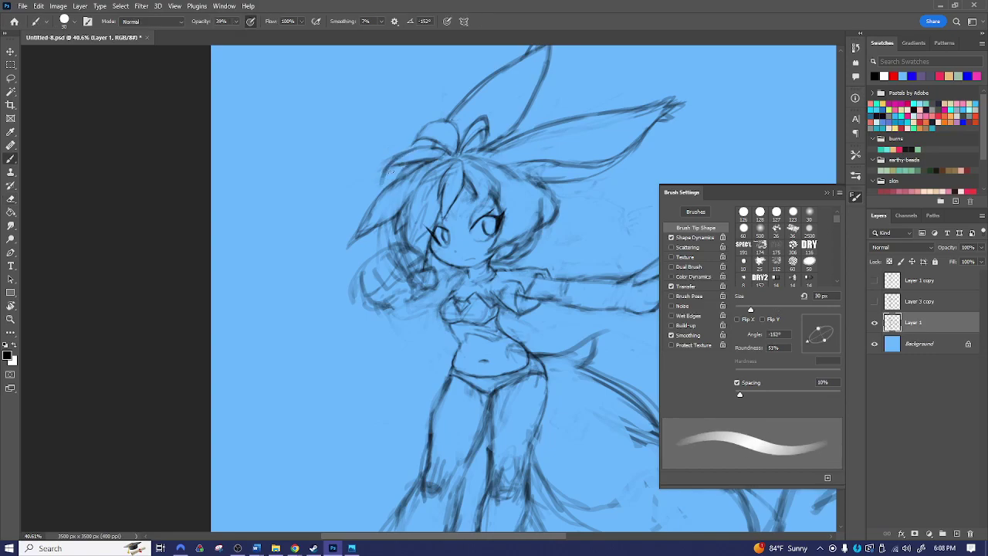
key("e")
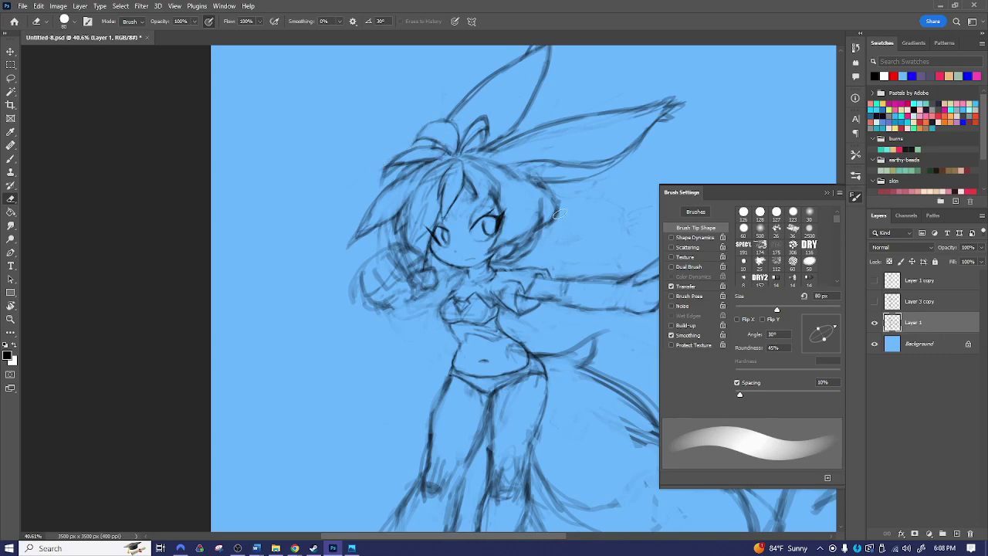
- Clean up the fur tuft at the base of the tail beside the hip, alternating eraser and brush
left_click_drag(589, 286, 503, 198)
left_click_drag(569, 302, 551, 285)
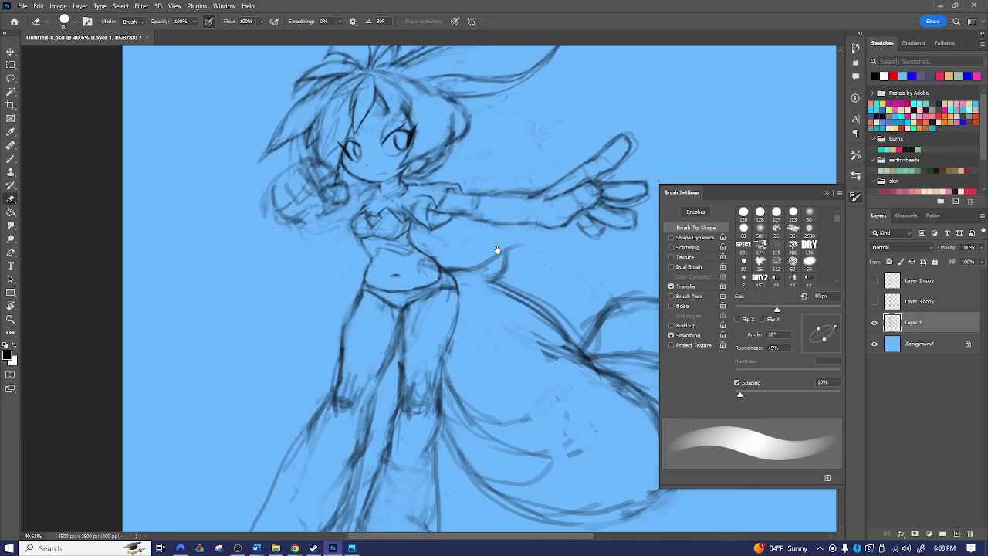
left_click_drag(508, 239, 463, 269)
key("b")
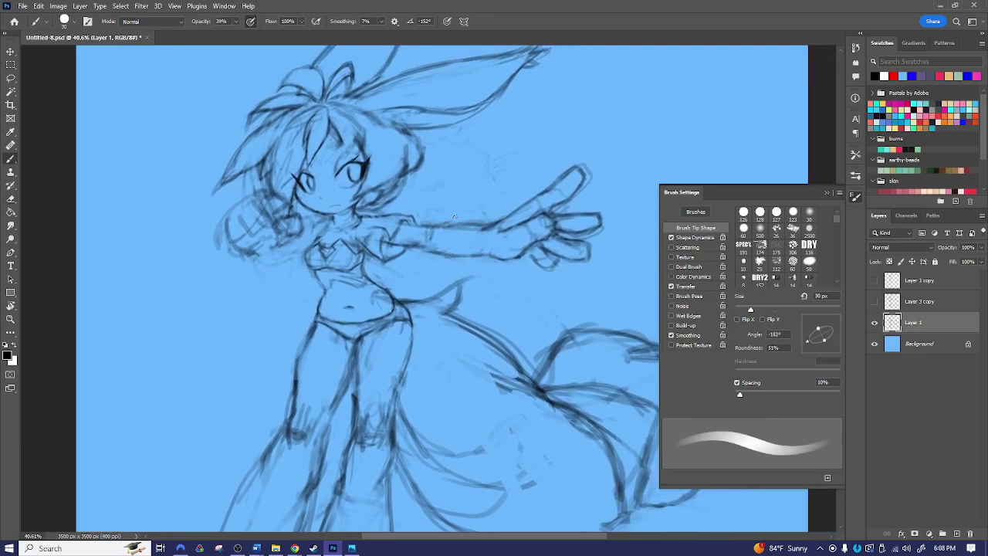
key("e")
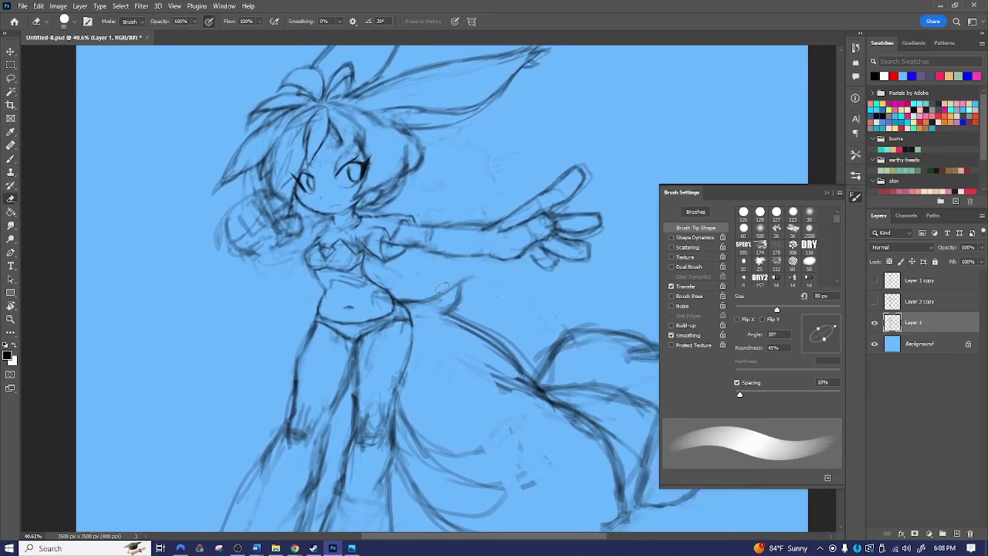
mouse_move(472, 288)
left_mouse_down()
mouse_move(413, 298)
mouse_move(435, 286)
mouse_move(451, 304)
mouse_move(454, 293)
mouse_move(430, 290)
mouse_move(452, 307)
mouse_move(419, 304)
mouse_move(430, 288)
mouse_move(398, 296)
mouse_move(465, 332)
left_mouse_up()
key("b")
key("e")
key("b")
- Reduce the brush to 10 px and add fine lines to the top's neckline and the bare midriff
key("z")
mouse_move(567, 347)
left_mouse_down()
mouse_move(536, 350)
mouse_move(551, 332)
left_mouse_up()
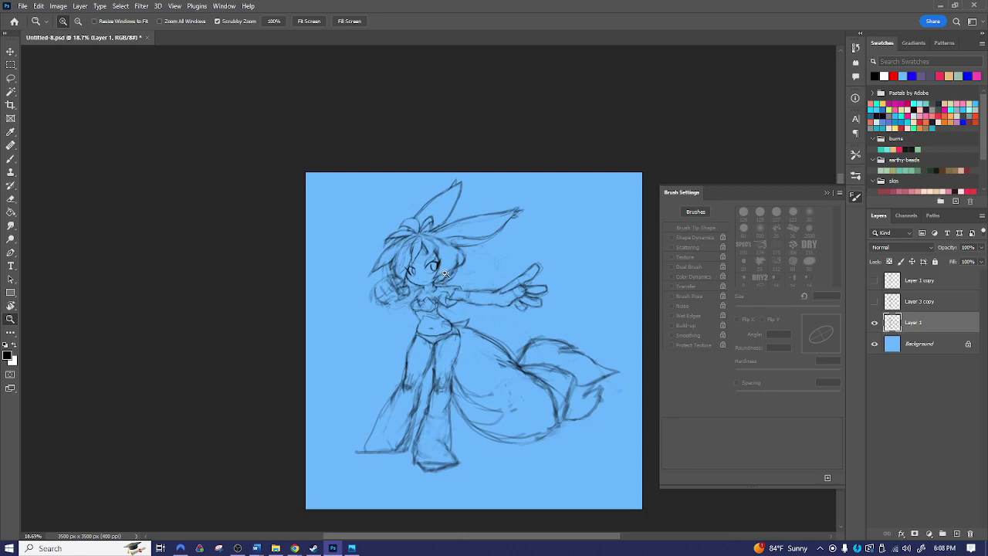
left_click_drag(432, 279, 477, 268)
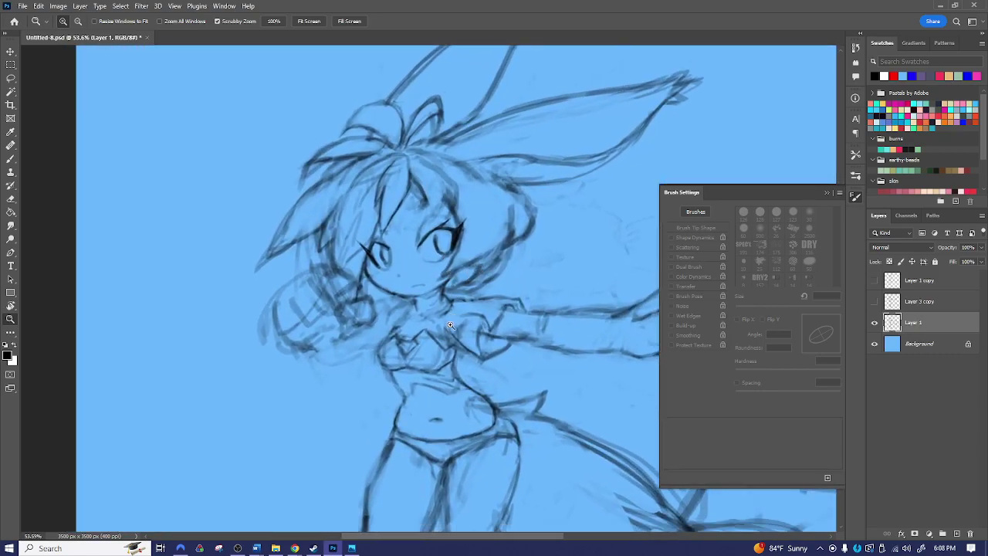
key("b")
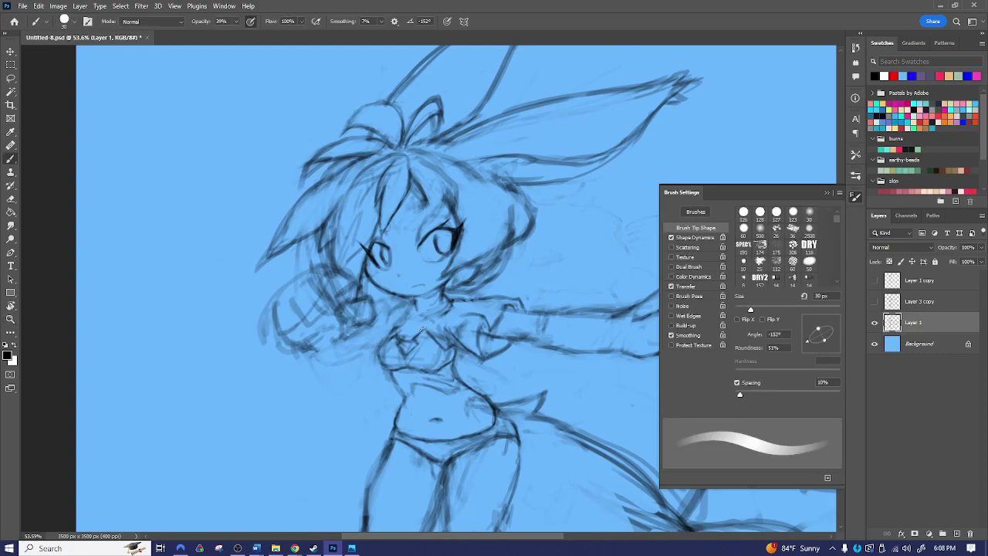
key("bracketleft")
key("bracketleft")
key("bracketleft")
key("bracketleft")
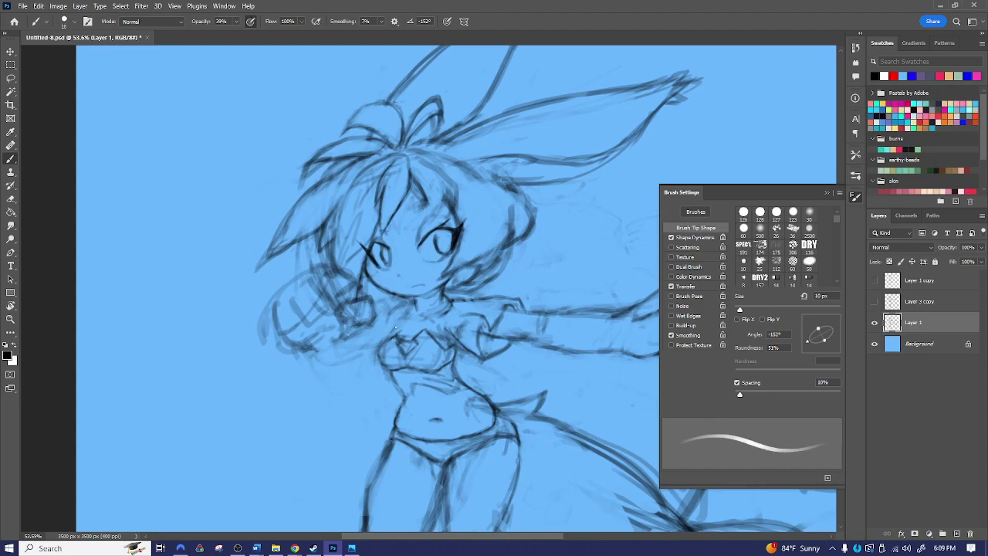
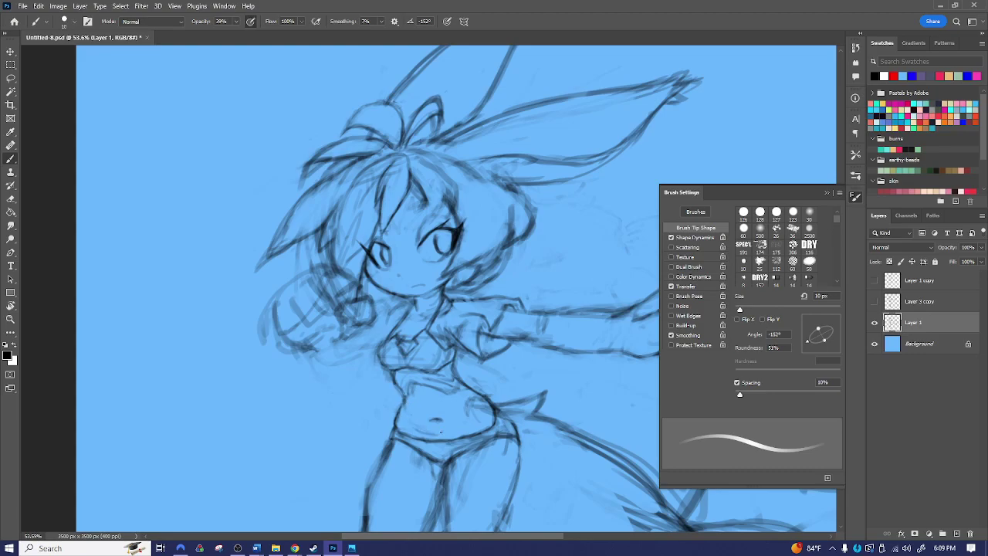
left_click_drag(458, 428, 430, 434)
mouse_move(560, 332)
left_mouse_down()
mouse_move(476, 306)
mouse_move(514, 322)
mouse_move(483, 321)
left_mouse_up()
- Erase the lower lobe of the tail end and redraw the tail's underside with a 30 px brush
key("z")
left_click_drag(592, 319, 477, 257)
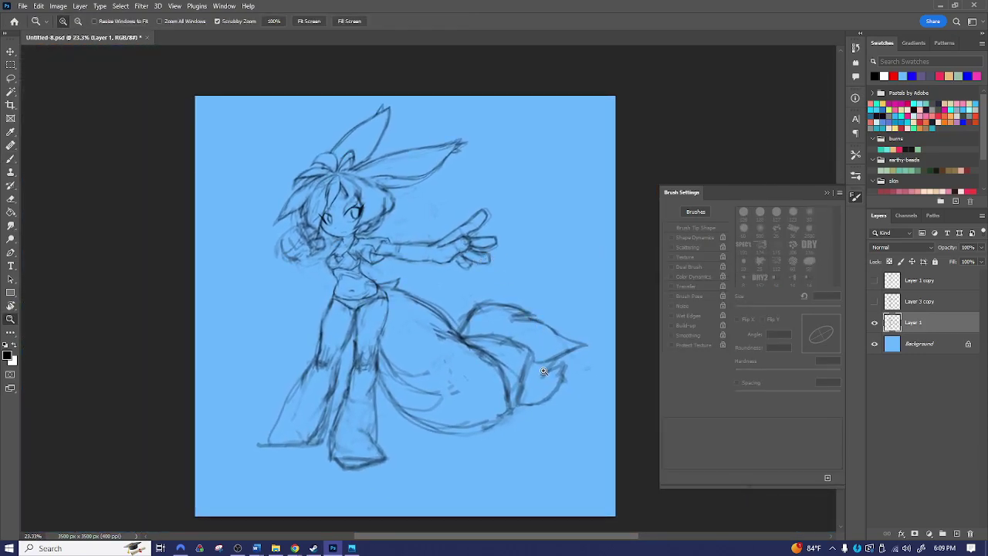
key("e")
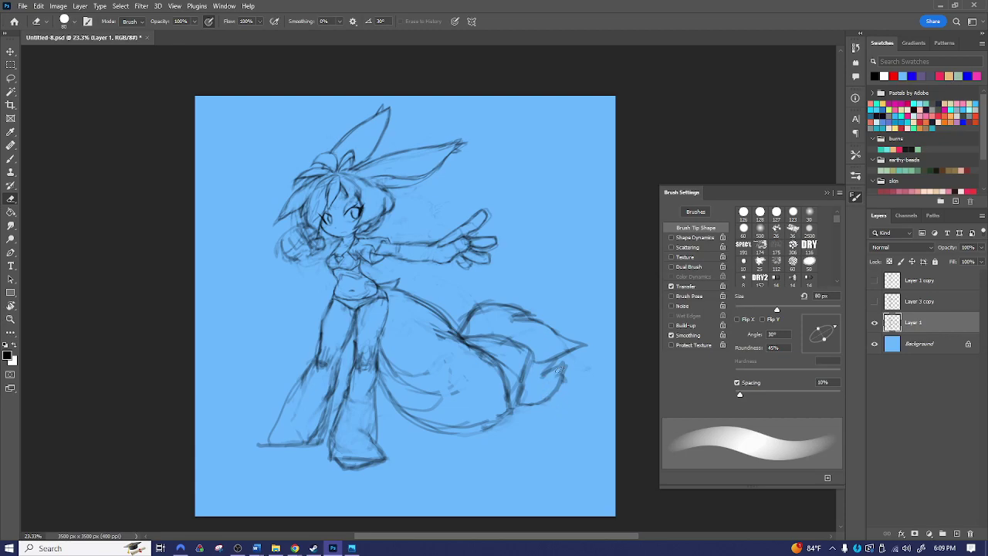
mouse_move(561, 367)
left_mouse_down()
mouse_move(545, 397)
mouse_move(539, 390)
left_mouse_up()
key("b")
key("bracketright")
key("bracketright")
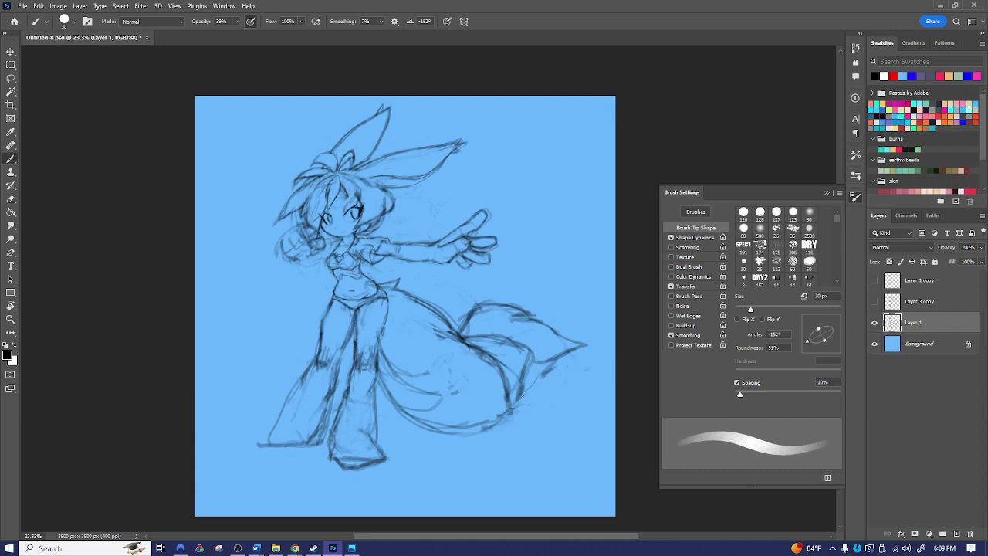
left_click_drag(540, 381, 524, 395)
mouse_move(421, 421)
left_mouse_down()
mouse_move(479, 429)
mouse_move(530, 400)
mouse_move(545, 362)
left_mouse_up()
- Enlarge the brush to 45 px and extend the tail's outer contour into a tip curling upward
key("bracketright")
key("bracketright")
key("bracketright")
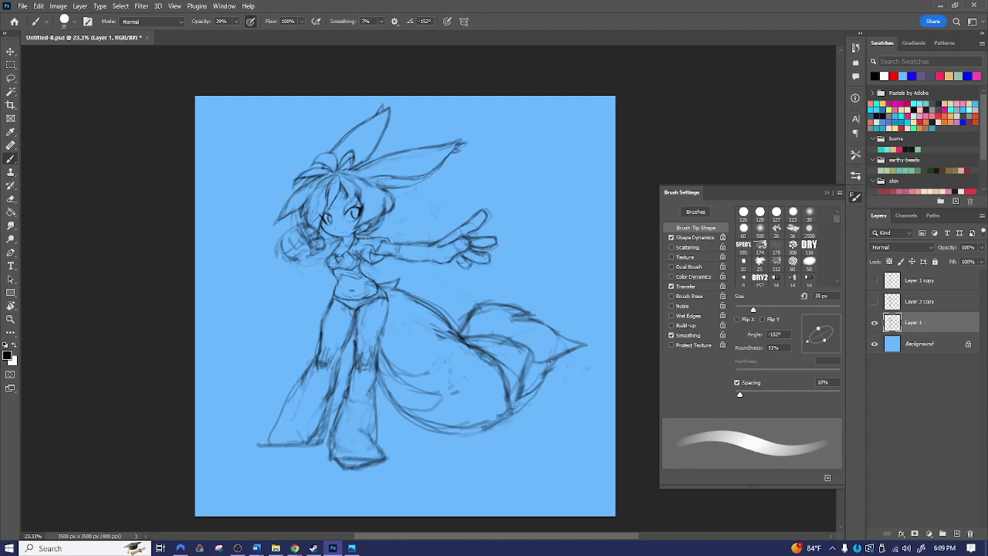
mouse_move(532, 397)
left_mouse_down()
mouse_move(559, 337)
mouse_move(551, 299)
mouse_move(551, 312)
mouse_move(535, 295)
mouse_move(525, 318)
mouse_move(541, 290)
mouse_move(531, 283)
mouse_move(542, 297)
mouse_move(522, 283)
mouse_move(555, 325)
mouse_move(531, 295)
left_mouse_up()
key("e")
key("b")
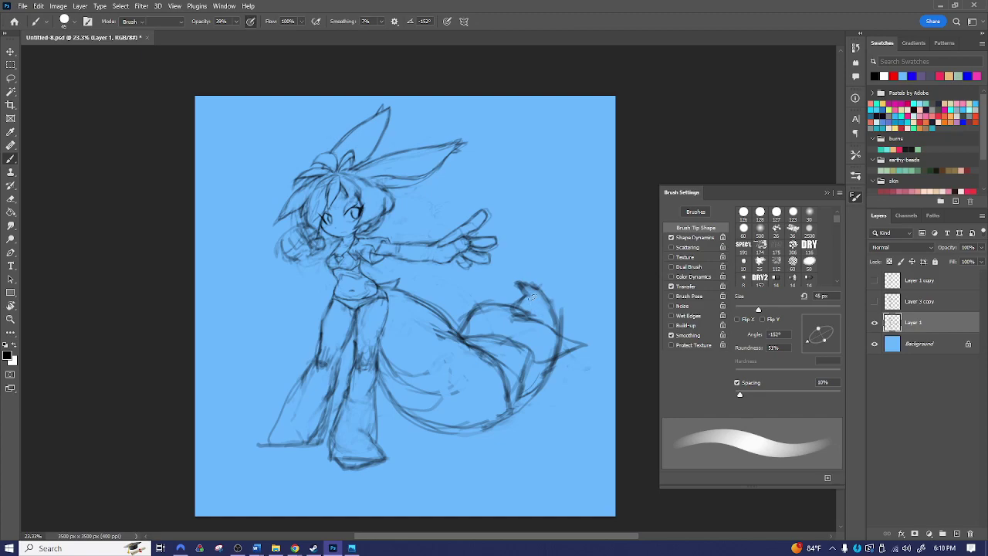
- Erase the old pointed tail tip and the leftover contours inside the tail, and save the document
key("e")
mouse_move(568, 344)
left_mouse_down()
mouse_move(580, 345)
mouse_move(575, 356)
left_mouse_up()
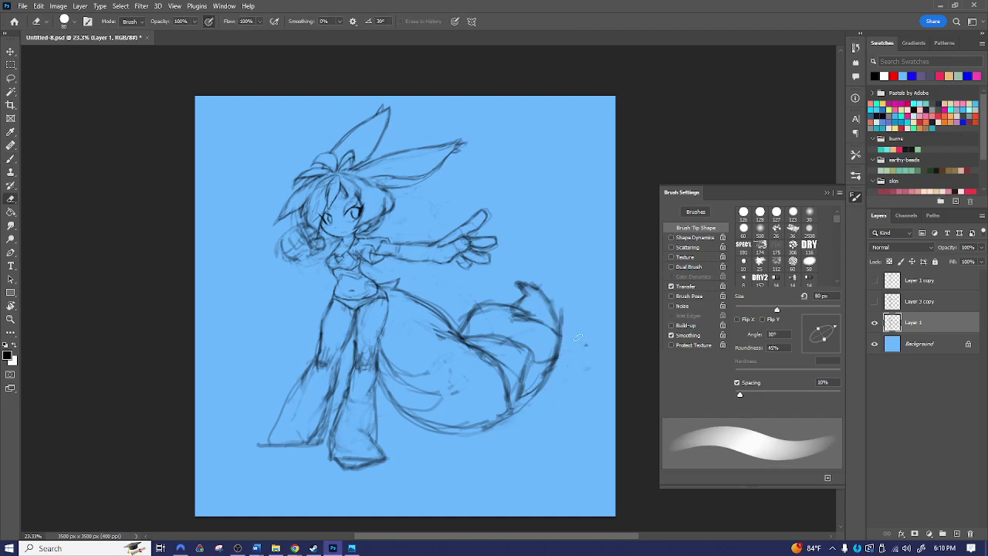
mouse_move(485, 340)
left_mouse_down()
mouse_move(527, 351)
mouse_move(518, 398)
mouse_move(516, 374)
left_mouse_up()
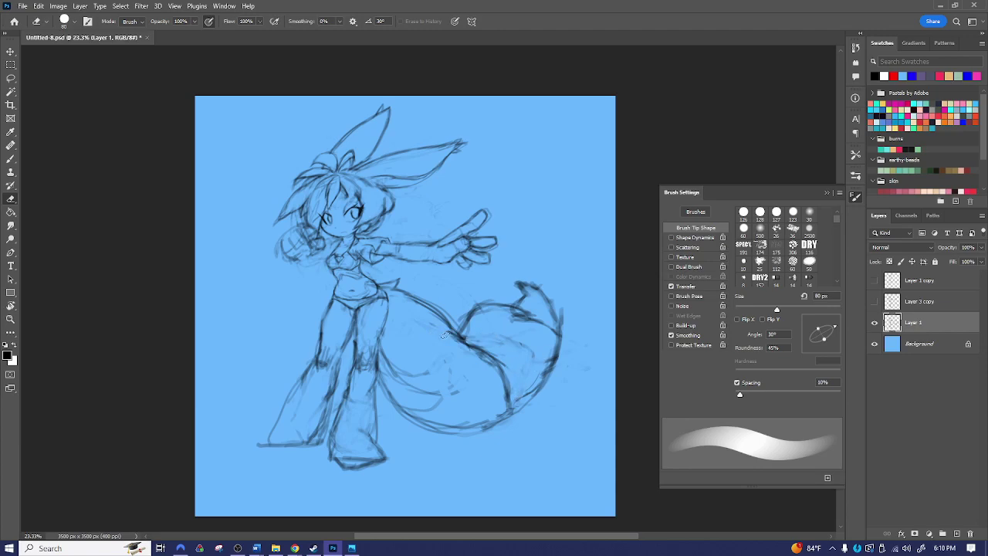
key("ctrl+s")
left_click_drag(536, 276, 527, 275)
- Set the brush size to 40 px and create a new layer above Layer 1
key("b")
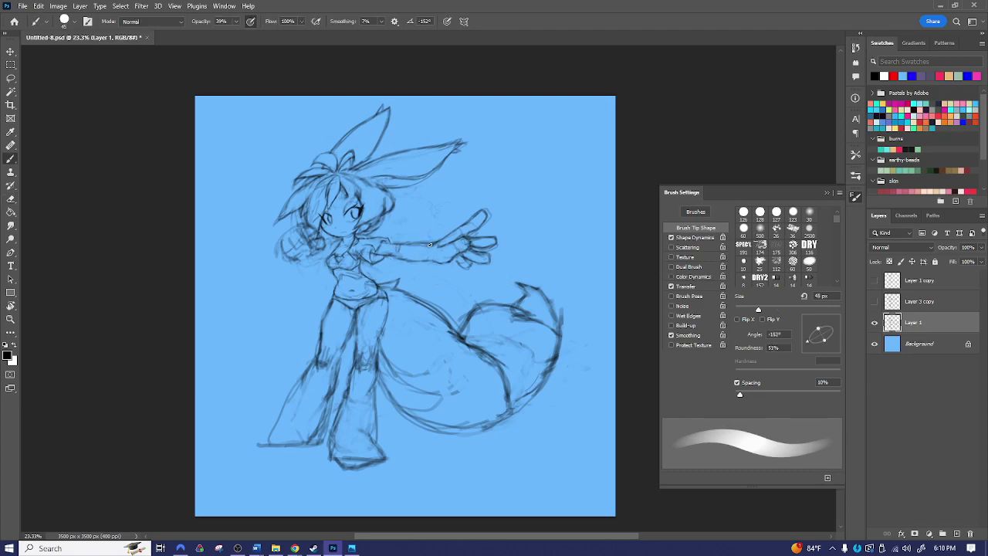
key("bracketleft")
key("bracketleft")
key("bracketright")
key("bracketright")
key("bracketleft")
key("ctrl+shift+n")
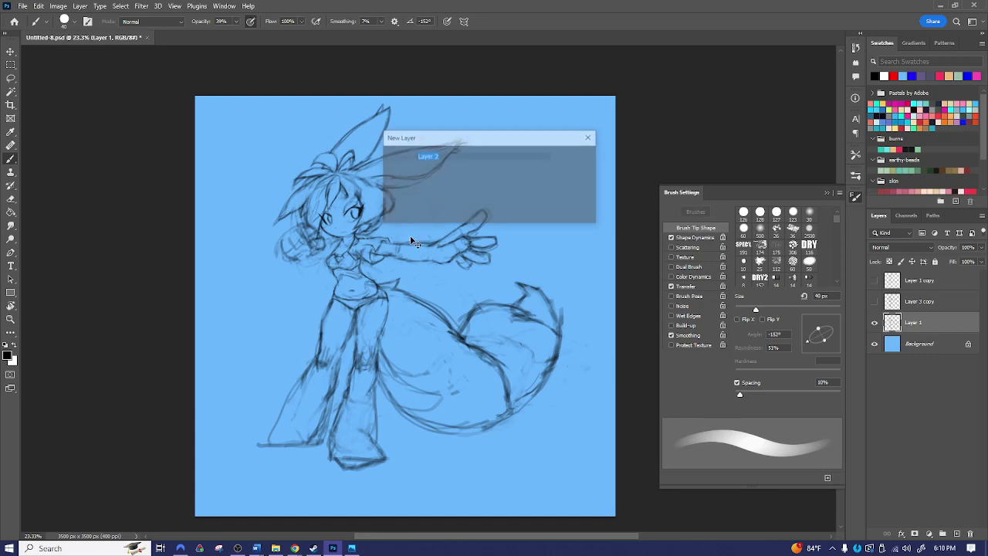
key("Return")
- Sketch a puffy sleeve with bands around the forearm of the outstretched arm and refine its outline
mouse_move(435, 236)
left_mouse_down()
mouse_move(425, 248)
mouse_move(437, 265)
left_mouse_up()
mouse_move(443, 215)
left_mouse_down()
mouse_move(410, 218)
mouse_move(391, 241)
mouse_move(411, 221)
mouse_move(386, 227)
mouse_move(378, 263)
left_mouse_up()
mouse_move(397, 229)
left_mouse_down()
mouse_move(400, 271)
mouse_move(417, 269)
mouse_move(421, 232)
mouse_move(432, 228)
mouse_move(444, 273)
left_mouse_up()
mouse_move(446, 234)
left_mouse_down()
mouse_move(423, 245)
mouse_move(453, 233)
left_mouse_up()
mouse_move(451, 234)
left_mouse_down()
mouse_move(407, 218)
mouse_move(392, 252)
mouse_move(423, 277)
mouse_move(450, 268)
left_mouse_up()
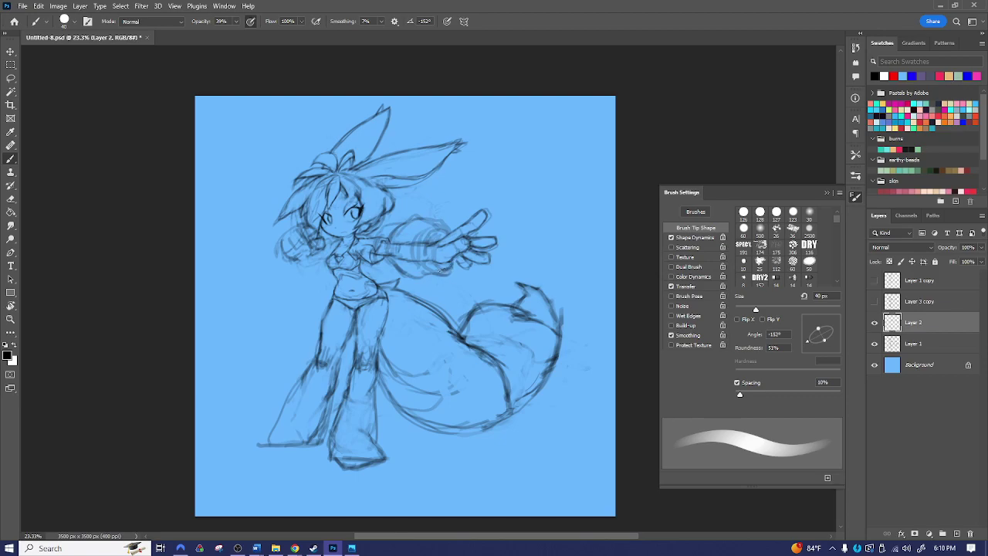
mouse_move(424, 244)
left_mouse_down()
mouse_move(427, 266)
mouse_move(430, 256)
left_mouse_up()
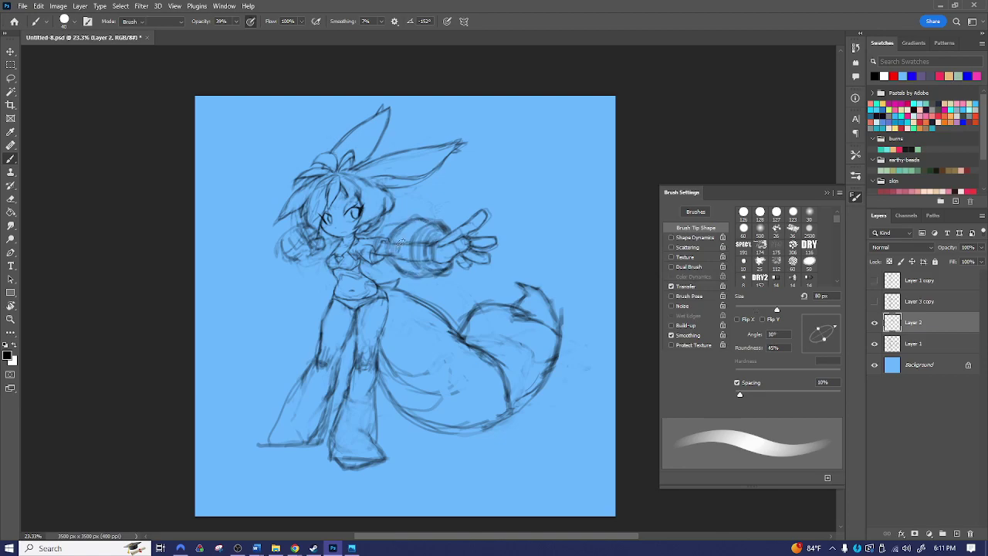
key("e")
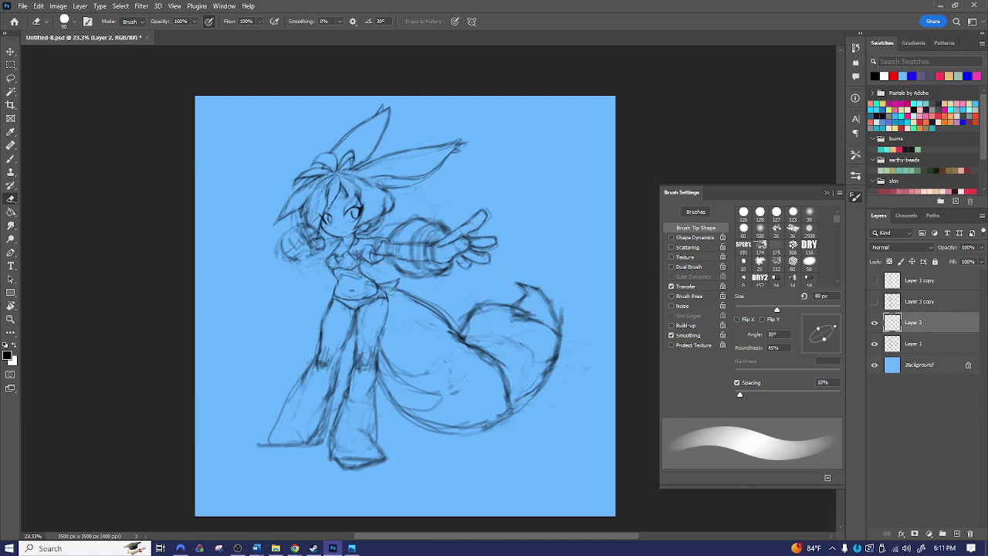
key("b")
key("e")
key("b")
- Sketch a thick-soled shoe on the front foot and rough in the top of the rear shoe
mouse_move(351, 432)
left_mouse_down()
mouse_move(372, 454)
mouse_move(361, 441)
mouse_move(330, 438)
mouse_move(331, 446)
mouse_move(349, 434)
mouse_move(327, 457)
mouse_move(329, 483)
mouse_move(328, 464)
mouse_move(357, 486)
left_mouse_up()
left_click_drag(443, 408, 450, 371)
mouse_move(360, 446)
left_mouse_down()
mouse_move(383, 441)
mouse_move(393, 422)
mouse_move(379, 443)
left_mouse_up()
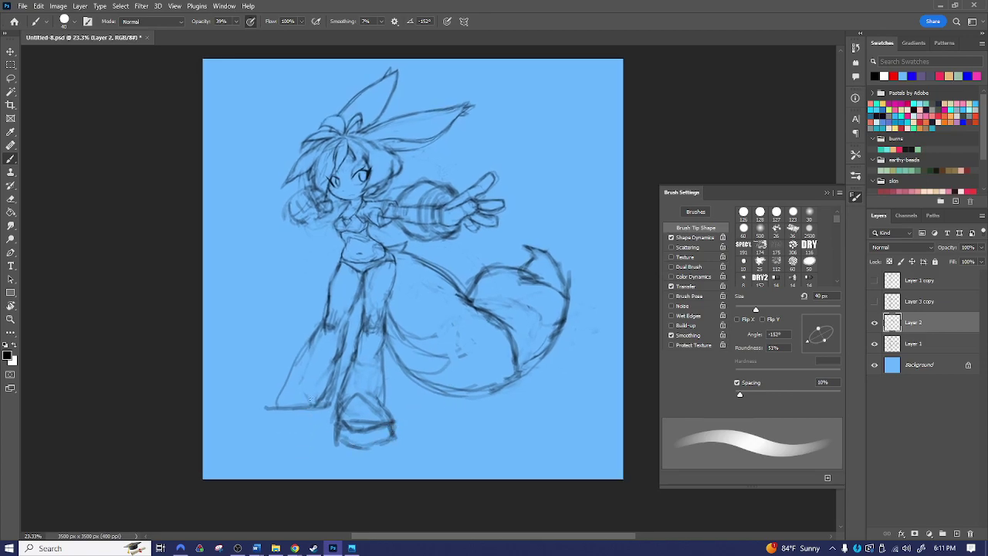
left_click_drag(291, 392, 306, 398)
- Merge Layer 2 with Layer 1 and erase the overlapping hem lines at the rear foot
key("e")
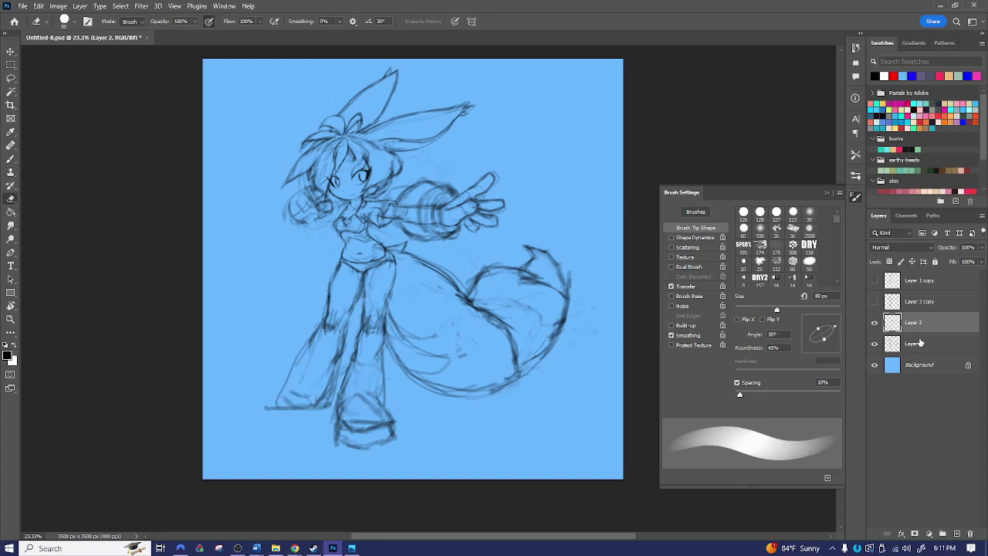
left_click(916, 344, "shift")
key("ctrl+e")
mouse_move(307, 398)
left_mouse_down()
mouse_move(273, 418)
mouse_move(318, 424)
mouse_move(331, 405)
mouse_move(293, 430)
mouse_move(331, 408)
mouse_move(290, 424)
mouse_move(283, 407)
mouse_move(291, 423)
mouse_move(282, 425)
mouse_move(297, 426)
mouse_move(285, 424)
mouse_move(291, 413)
mouse_move(278, 425)
mouse_move(300, 426)
mouse_move(339, 387)
left_mouse_up()
- Draw the sole of the rear shoe and restate the outer contour of the flared leg above it
key("b")
mouse_move(288, 416)
left_mouse_down()
mouse_move(305, 399)
mouse_move(272, 404)
mouse_move(269, 419)
left_mouse_up()
left_click_drag(303, 375, 281, 393)
left_click_drag(315, 338, 300, 376)
left_click_drag(315, 341, 304, 366)
left_click_drag(306, 365, 301, 382)
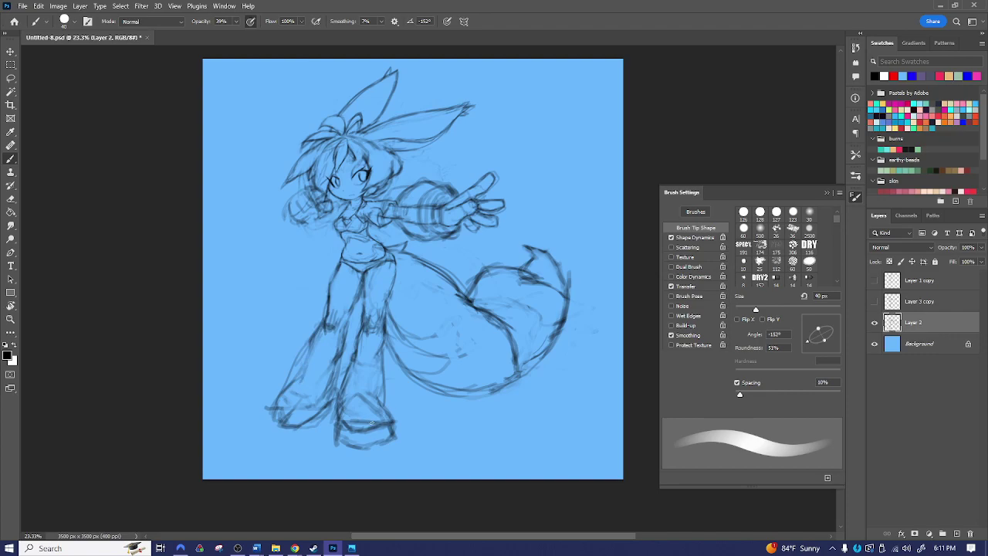
- Sketch the strap and triangular opening on the upper of the tail-side shoe and restate its inner edge
mouse_move(344, 407)
left_mouse_down()
mouse_move(347, 431)
mouse_move(358, 411)
mouse_move(358, 427)
mouse_move(355, 407)
mouse_move(343, 412)
mouse_move(354, 402)
mouse_move(358, 413)
mouse_move(362, 398)
mouse_move(362, 424)
mouse_move(359, 403)
mouse_move(385, 417)
left_mouse_up()
mouse_move(375, 409)
left_mouse_down()
mouse_move(337, 411)
mouse_move(357, 379)
mouse_move(341, 385)
mouse_move(379, 396)
left_mouse_up()
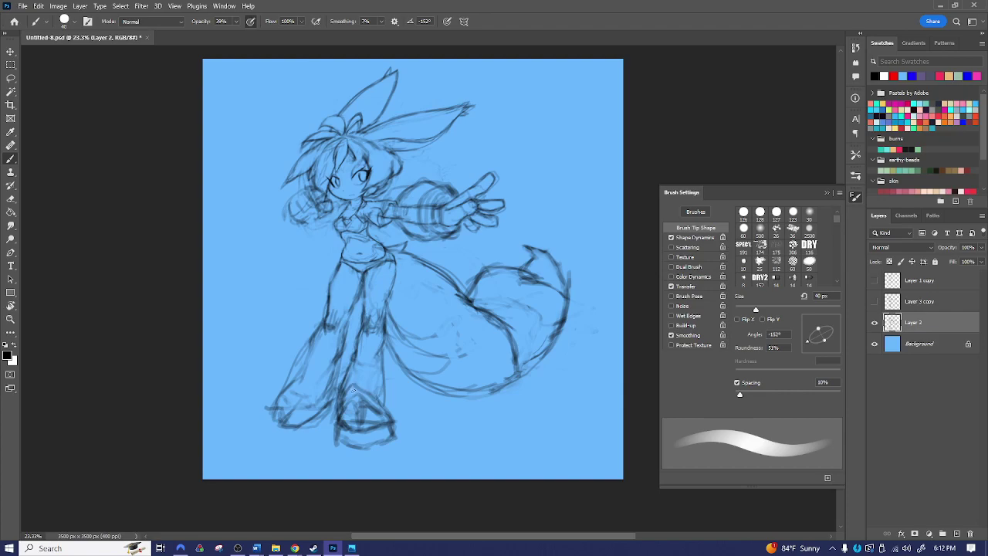
key("e")
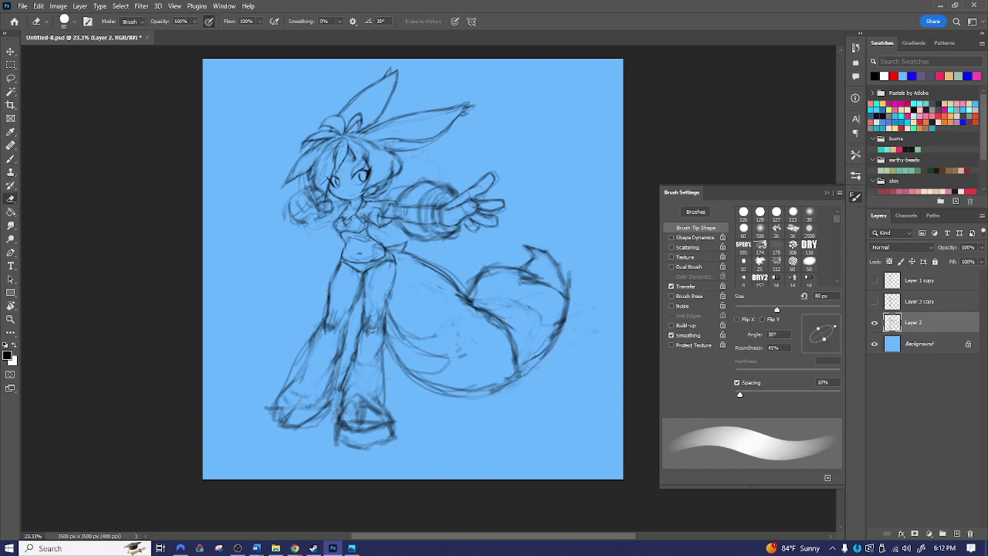
key("b")
left_click_drag(343, 390, 340, 399)
key("e")
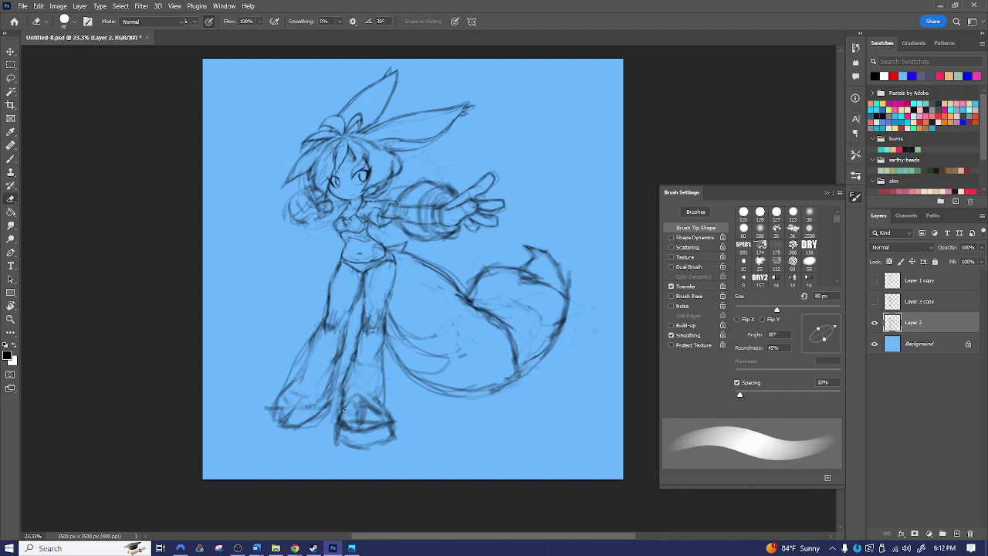
- Restate the inner side of the tail-side shoe and sketch a rounded toe inside its opening
key("b")
left_click_drag(341, 410, 338, 420)
key("e")
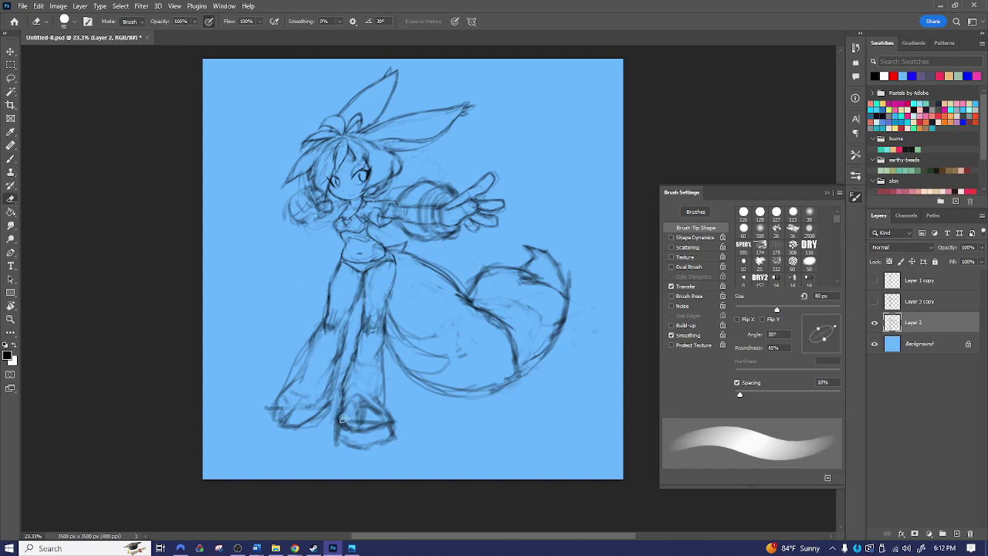
key("b")
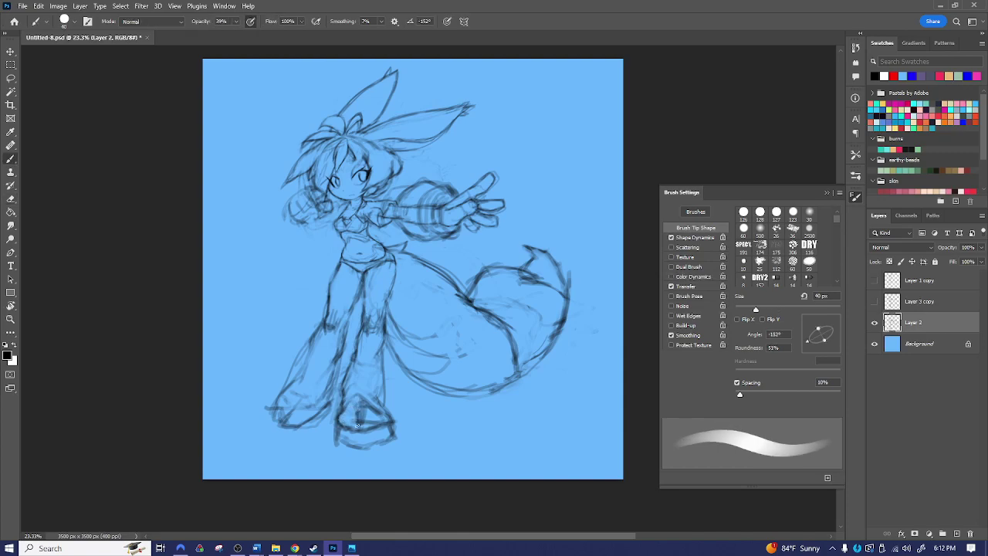
left_click_drag(352, 421, 358, 427)
- Sketch a small study of two lower legs and feet under flared hems in the blank upper-right area, and erase it
mouse_move(538, 125)
left_mouse_down()
mouse_move(538, 173)
mouse_move(556, 151)
mouse_move(554, 172)
mouse_move(541, 169)
mouse_move(533, 195)
mouse_move(560, 189)
left_mouse_up()
left_click_drag(569, 123, 569, 189)
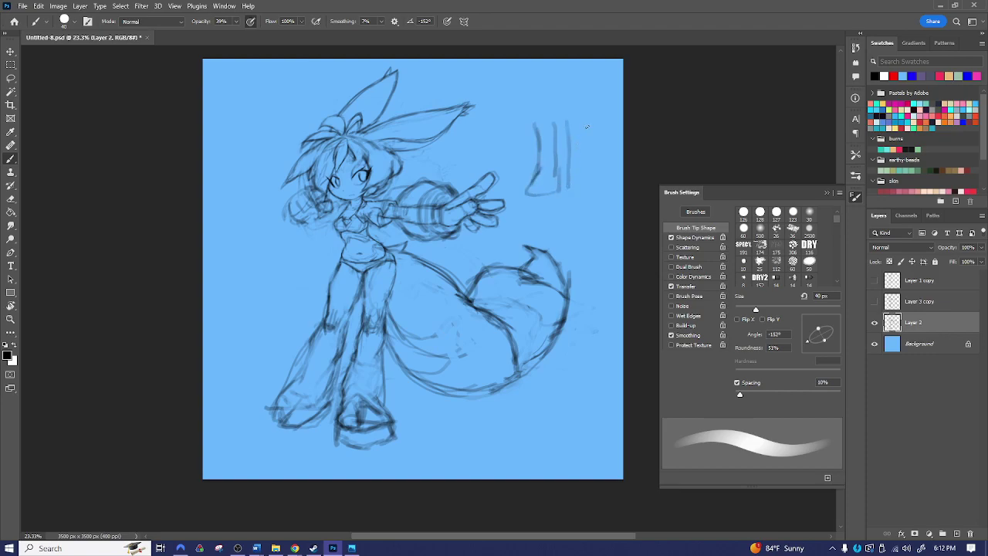
mouse_move(584, 124)
left_mouse_down()
mouse_move(594, 189)
mouse_move(575, 168)
mouse_move(592, 189)
mouse_move(568, 194)
mouse_move(599, 191)
mouse_move(568, 193)
mouse_move(564, 182)
mouse_move(559, 202)
mouse_move(536, 190)
left_mouse_up()
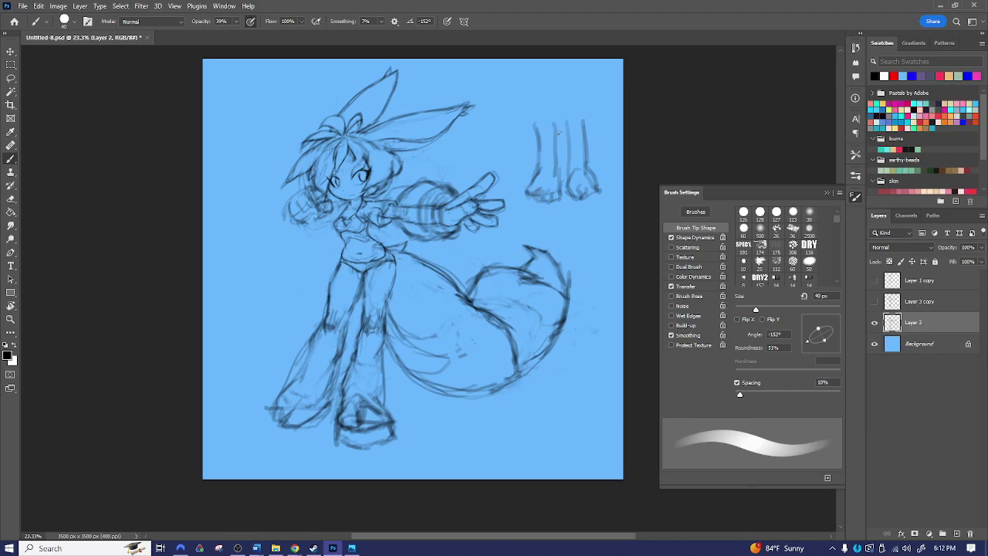
mouse_move(554, 117)
left_mouse_down()
mouse_move(555, 180)
mouse_move(535, 165)
mouse_move(567, 183)
mouse_move(550, 199)
mouse_move(581, 173)
mouse_move(568, 154)
mouse_move(572, 184)
mouse_move(575, 168)
mouse_move(592, 166)
mouse_move(547, 160)
mouse_move(528, 173)
mouse_move(558, 155)
left_mouse_up()
left_click_drag(516, 181, 558, 153)
key("e")
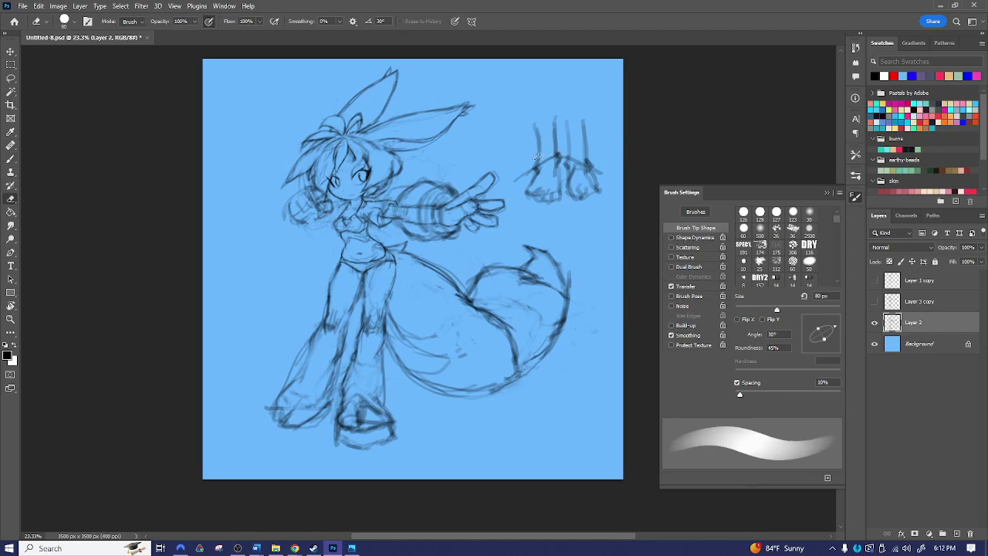
mouse_move(536, 124)
left_mouse_down()
mouse_move(540, 193)
mouse_move(575, 189)
mouse_move(594, 136)
left_mouse_up()
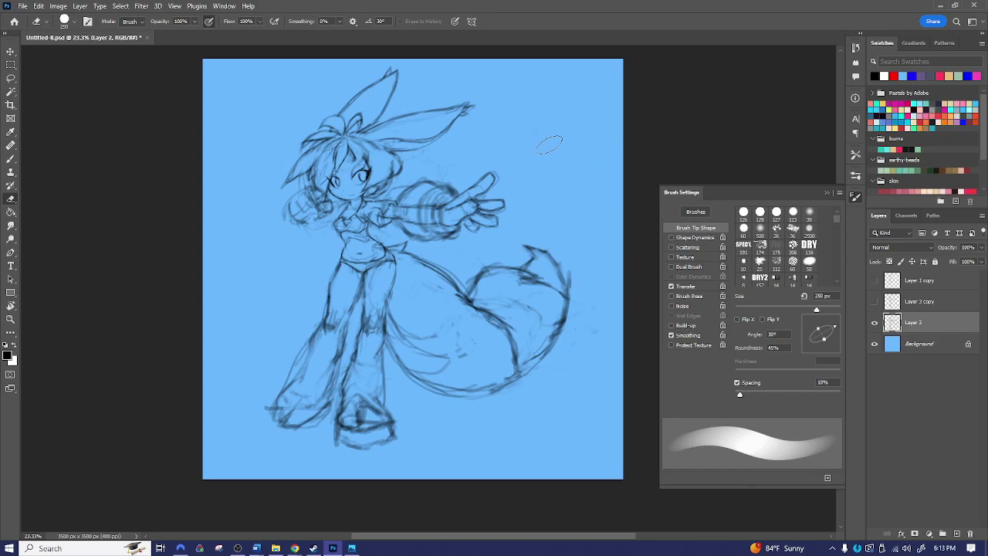
- Sketch a side-view study of a foot with a flat sole and a shaped heel in the blank area above the tail
key("b")
mouse_move(521, 113)
left_mouse_down()
mouse_move(510, 152)
mouse_move(565, 156)
left_mouse_up()
left_click_drag(540, 156, 583, 154)
left_click_drag(555, 139, 582, 153)
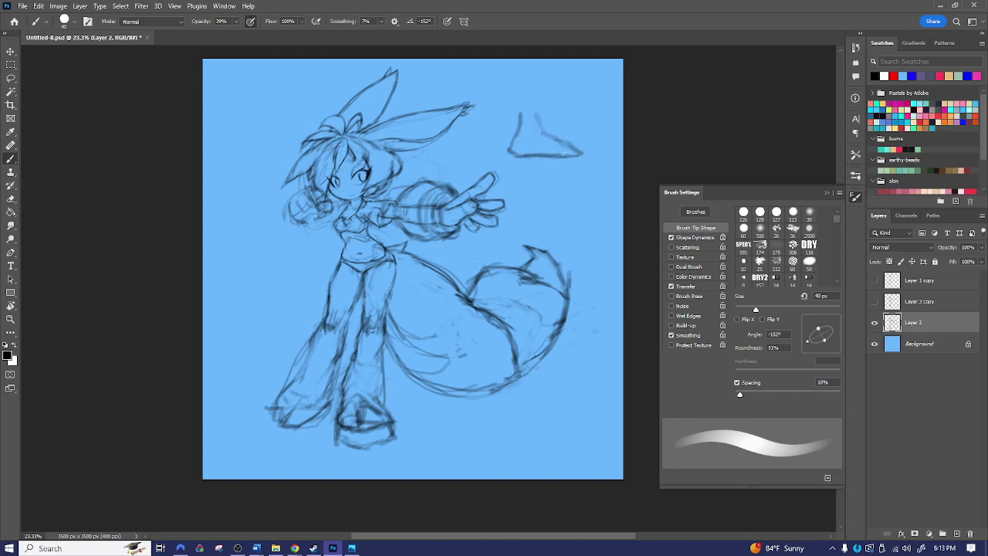
left_click_drag(522, 156, 509, 152)
mouse_move(524, 132)
left_mouse_down()
mouse_move(535, 136)
mouse_move(514, 144)
left_mouse_up()
key("e")
key("b")
key("e")
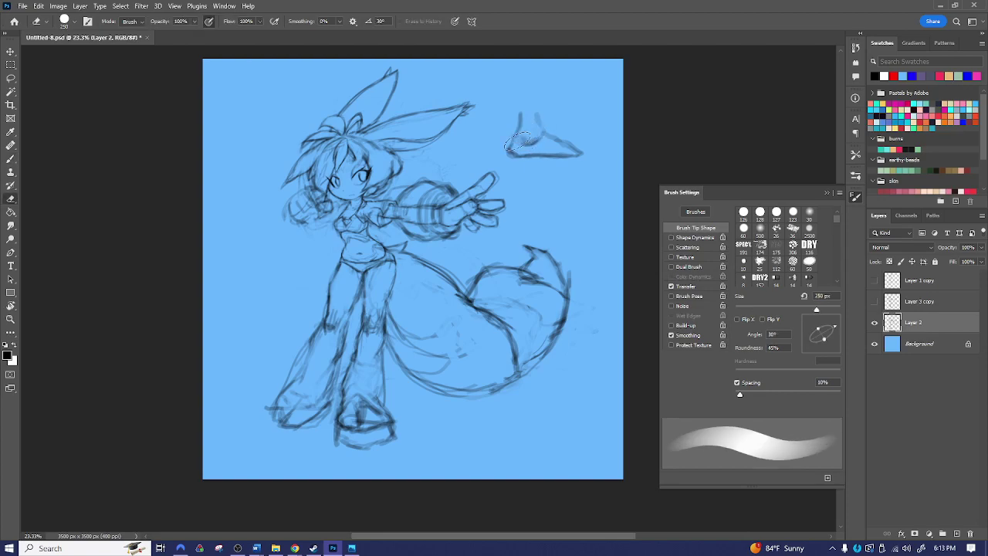
key("b")
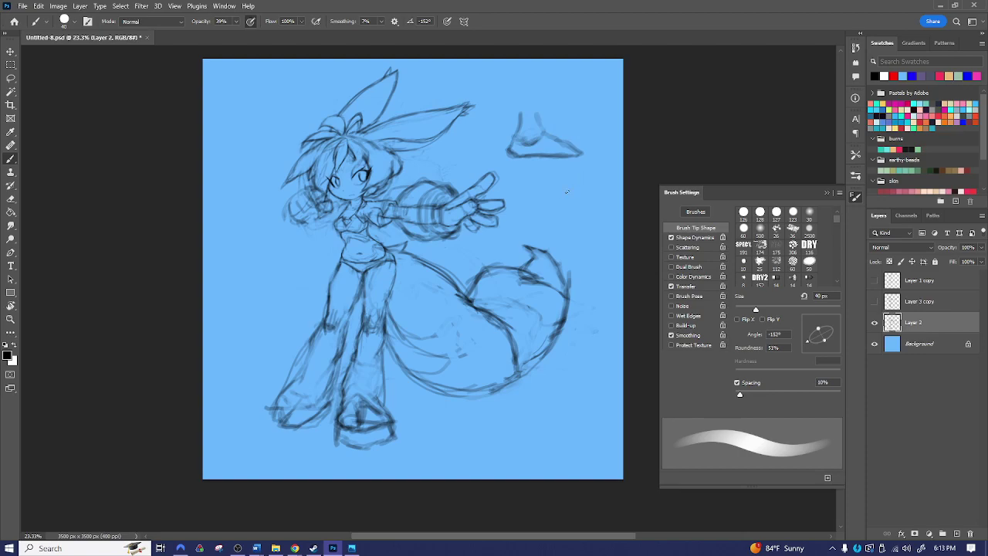
- Sketch another foot study below the side view, and erase both studies
mouse_move(565, 171)
left_mouse_down()
mouse_move(564, 199)
mouse_move(593, 205)
mouse_move(578, 215)
mouse_move(578, 178)
mouse_move(589, 221)
mouse_move(561, 219)
mouse_move(550, 202)
mouse_move(533, 209)
mouse_move(564, 219)
mouse_move(519, 220)
left_mouse_up()
left_click_drag(570, 196, 579, 203)
key("e")
mouse_move(522, 146)
left_mouse_down()
mouse_move(533, 127)
mouse_move(585, 164)
mouse_move(581, 211)
mouse_move(532, 212)
mouse_move(540, 205)
left_mouse_up()
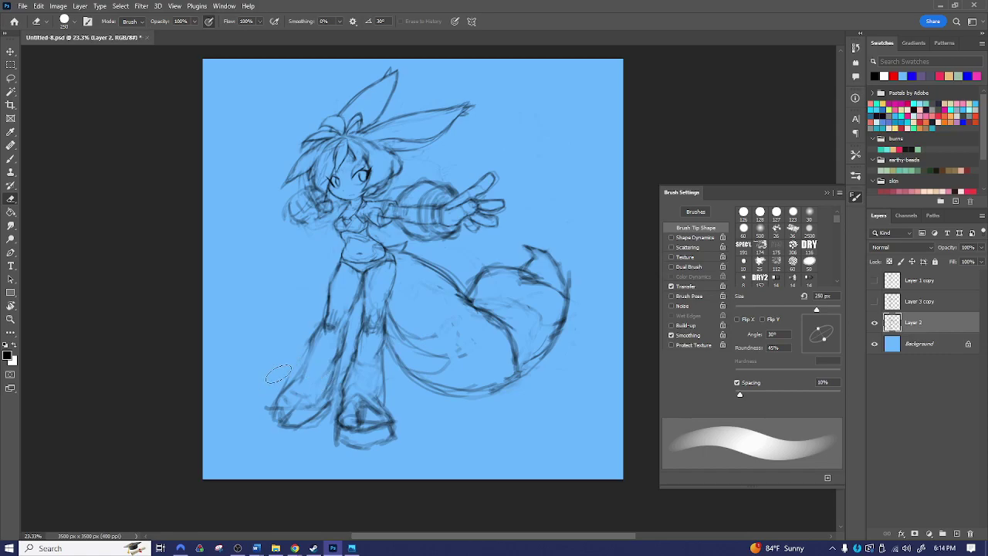
- Draw slimmer lower legs inside the flared trousers and add ankle straps above both shoes
key("b")
left_click_drag(325, 328, 307, 371)
left_click_drag(344, 335, 324, 376)
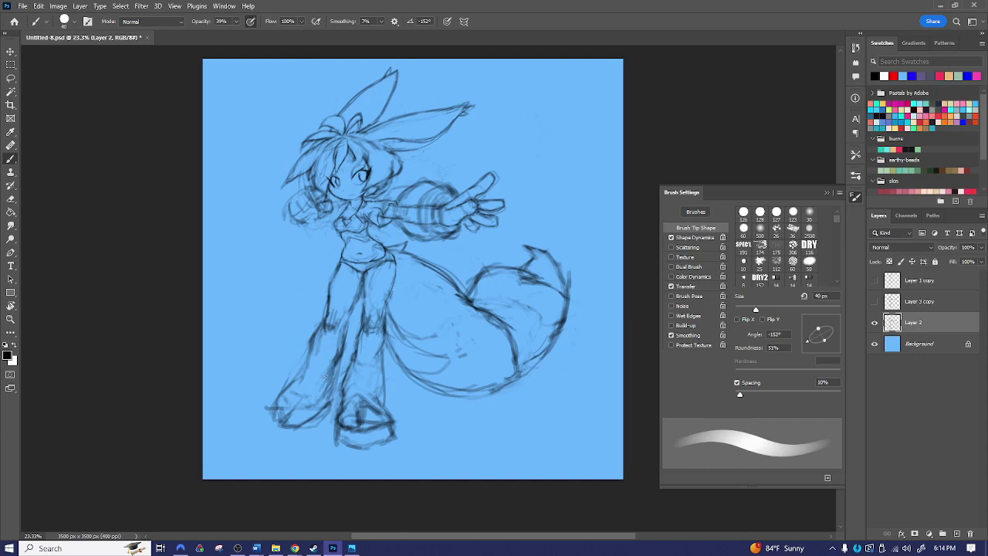
left_click_drag(359, 334, 352, 386)
left_click_drag(376, 336, 359, 384)
mouse_move(327, 329)
left_mouse_down()
mouse_move(311, 380)
mouse_move(298, 381)
mouse_move(311, 380)
mouse_move(299, 368)
mouse_move(323, 376)
mouse_move(295, 363)
mouse_move(299, 386)
mouse_move(310, 375)
mouse_move(322, 377)
mouse_move(315, 386)
mouse_move(325, 379)
mouse_move(318, 390)
mouse_move(361, 390)
mouse_move(347, 388)
mouse_move(365, 373)
mouse_move(374, 386)
mouse_move(371, 373)
mouse_move(350, 379)
mouse_move(370, 394)
mouse_move(348, 393)
mouse_move(365, 427)
left_mouse_up()
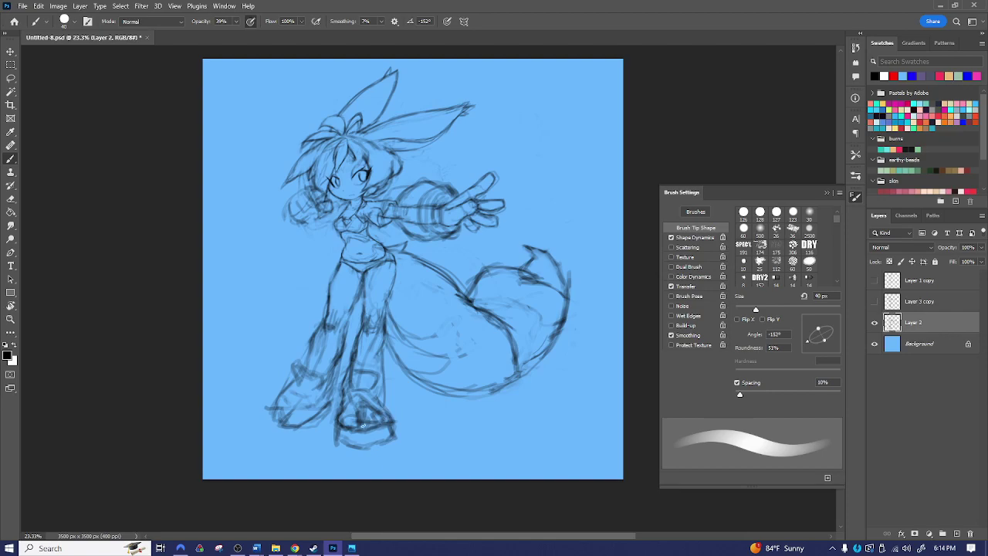
- Sketch the toes in the tail-side shoe's opening and round off the outline of the other shoe
key("e")
key("bracketleft")
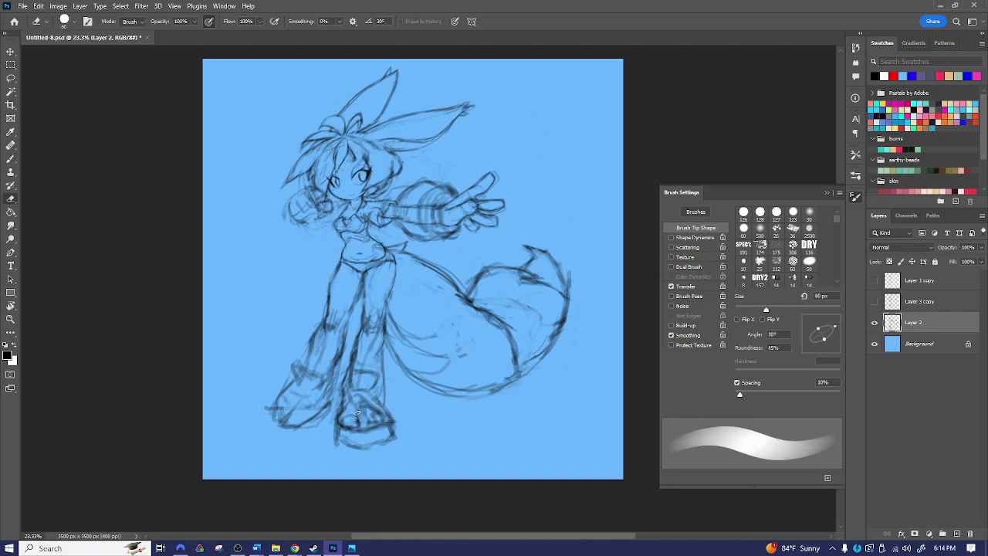
key("b")
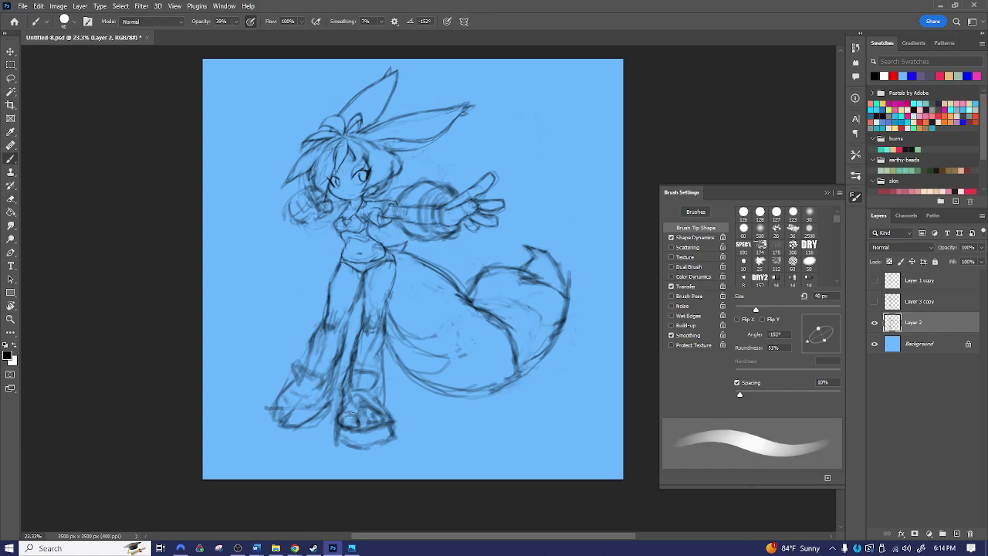
mouse_move(365, 413)
left_mouse_down()
mouse_move(363, 425)
mouse_move(382, 410)
left_mouse_up()
mouse_move(277, 395)
left_mouse_down()
mouse_move(271, 408)
mouse_move(280, 423)
mouse_move(296, 409)
left_mouse_up()
key("e")
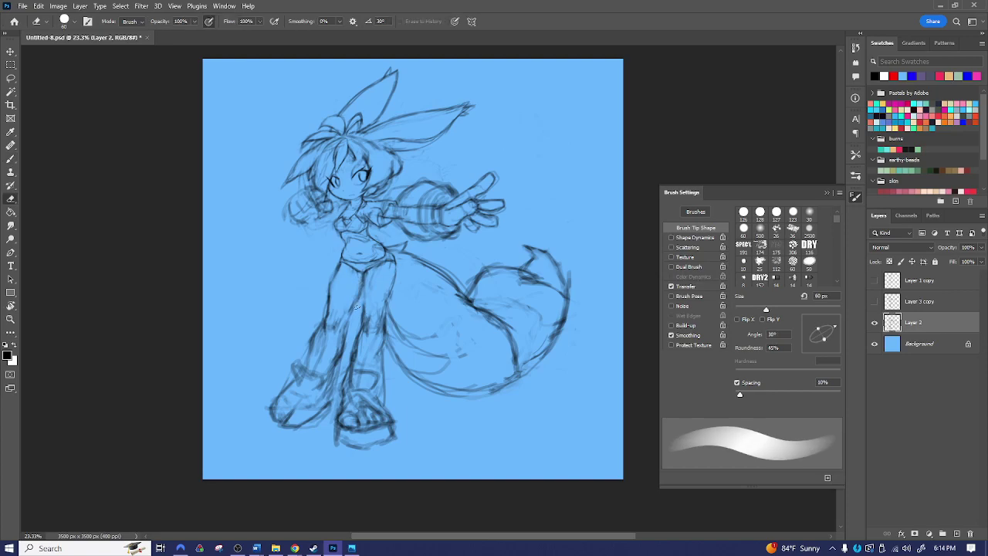
- Restate the inner thigh line and the outer knee contour of the tail-side leg, cleaning up stray marks
key("b")
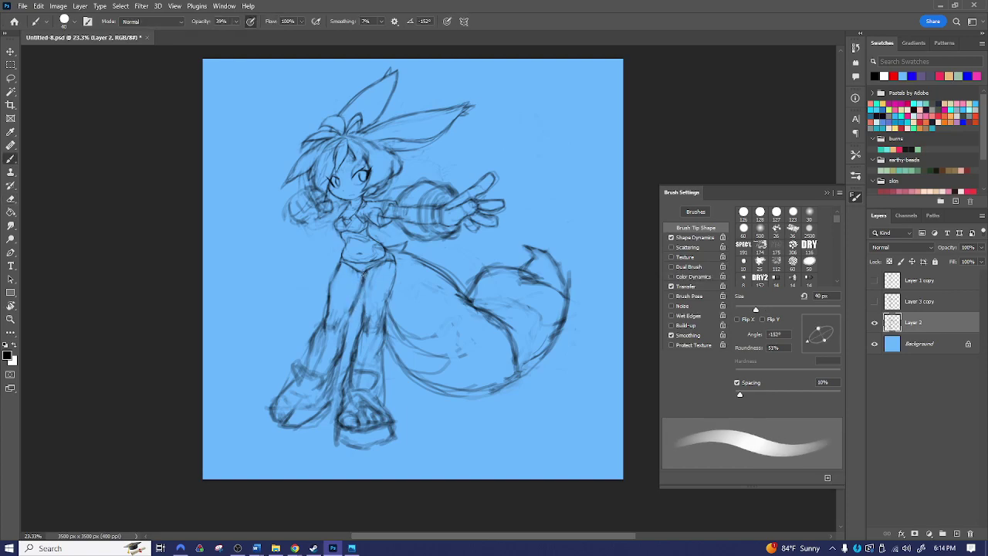
left_click_drag(362, 290, 363, 315)
key("e")
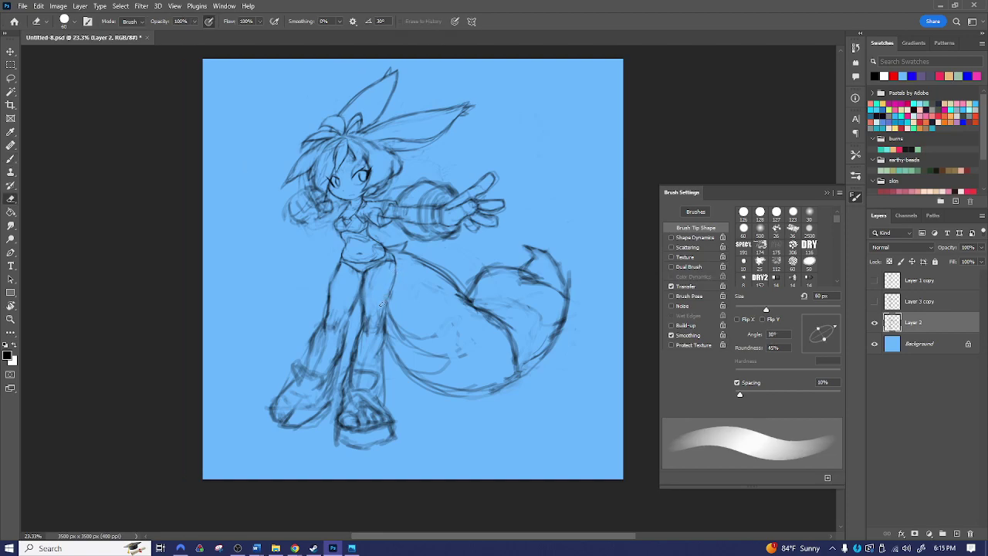
key("b")
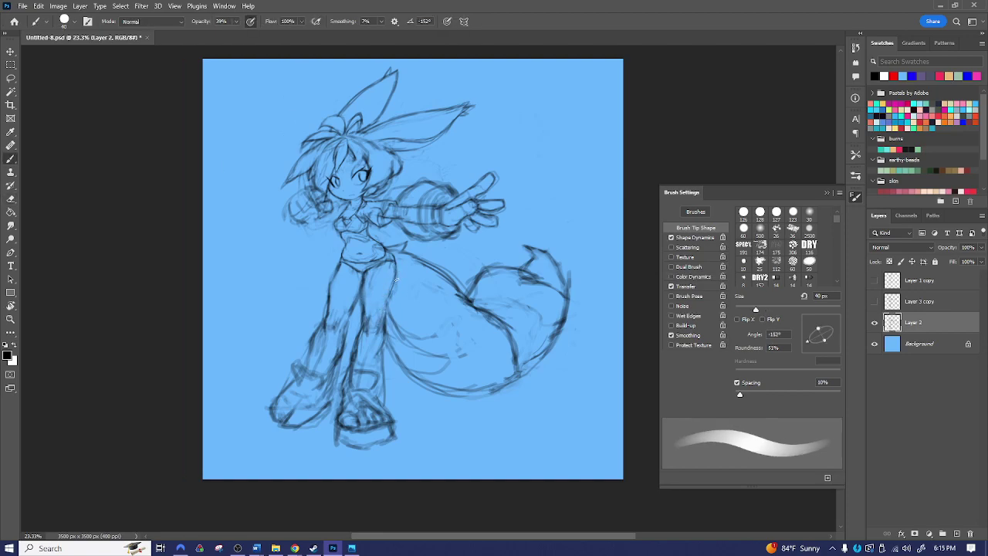
left_click_drag(389, 311, 380, 336)
key("e")
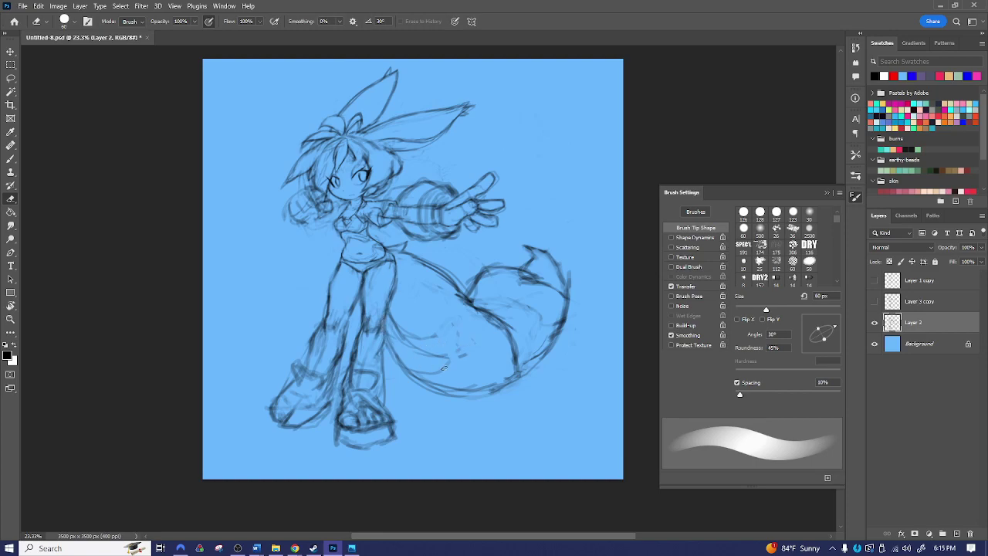
- Round the sole corner of the tail-side shoe and draw a thick curved sole under the other shoe
key("b")
key("e")
key("b")
left_click_drag(335, 438, 352, 446)
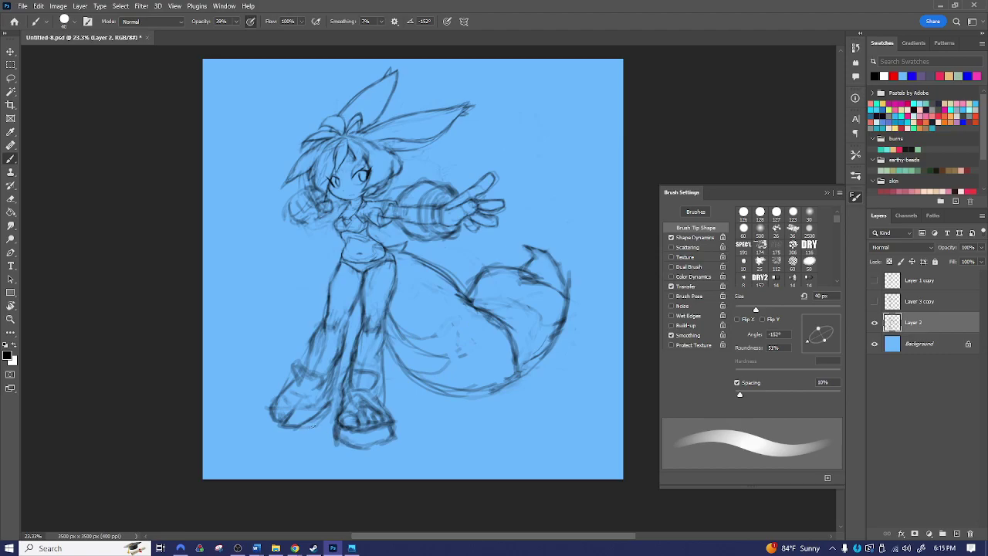
mouse_move(277, 435)
left_mouse_down()
mouse_move(301, 431)
mouse_move(278, 429)
mouse_move(300, 441)
mouse_move(289, 441)
mouse_move(333, 409)
mouse_move(313, 430)
left_mouse_up()
mouse_move(262, 417)
left_mouse_down()
mouse_move(303, 442)
mouse_move(290, 432)
mouse_move(316, 419)
mouse_move(288, 430)
mouse_move(301, 440)
mouse_move(315, 428)
mouse_move(300, 441)
mouse_move(261, 421)
left_mouse_up()
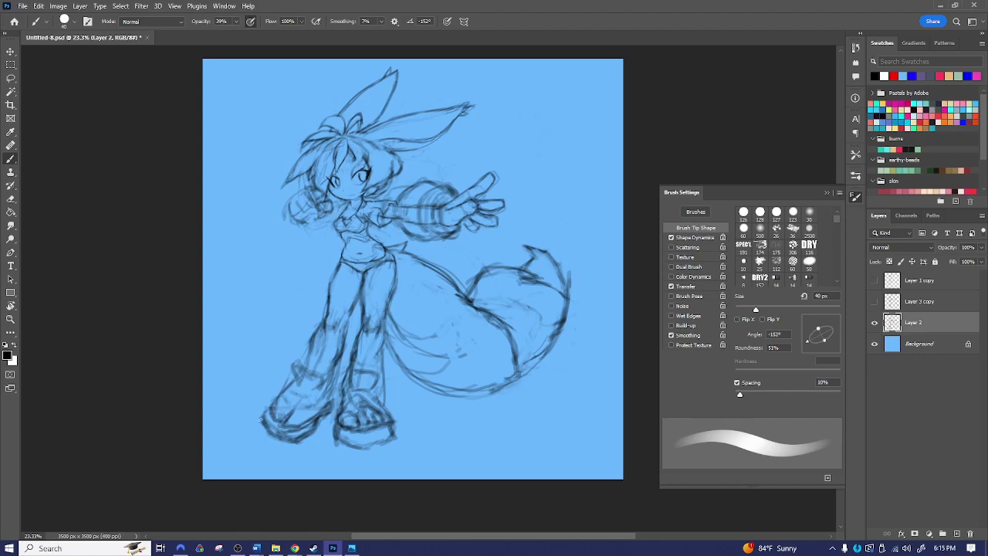
left_click_drag(267, 414, 265, 417)
- Rework the toes and upper of the tail-side shoe and restate the outer contour of the lower leg above it
key("e")
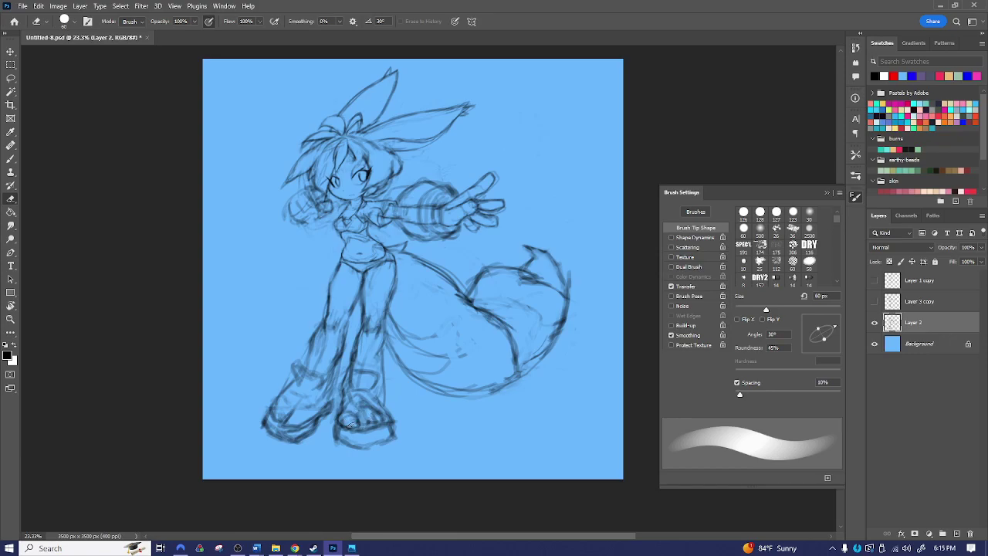
key("b")
mouse_move(342, 414)
left_mouse_down()
mouse_move(341, 428)
mouse_move(360, 416)
left_mouse_up()
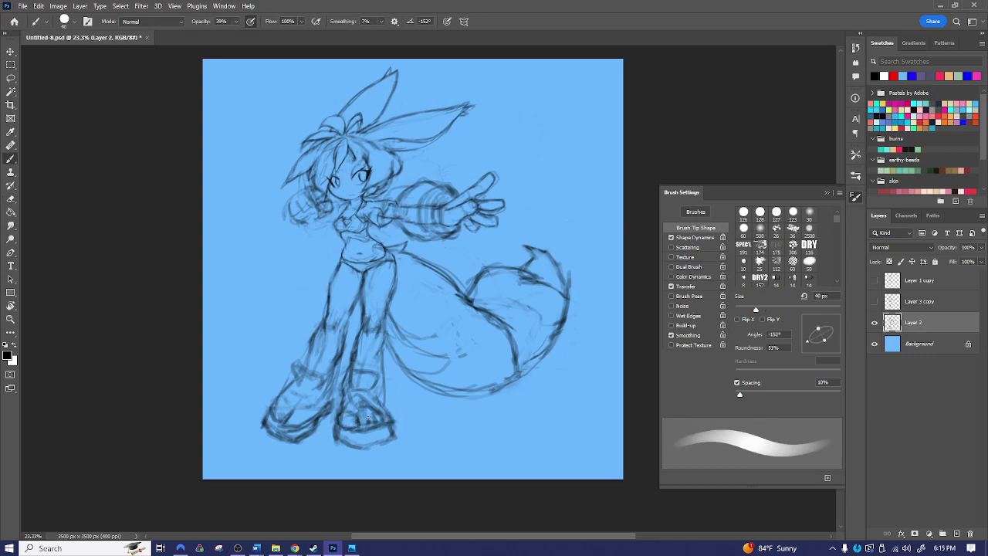
key("e")
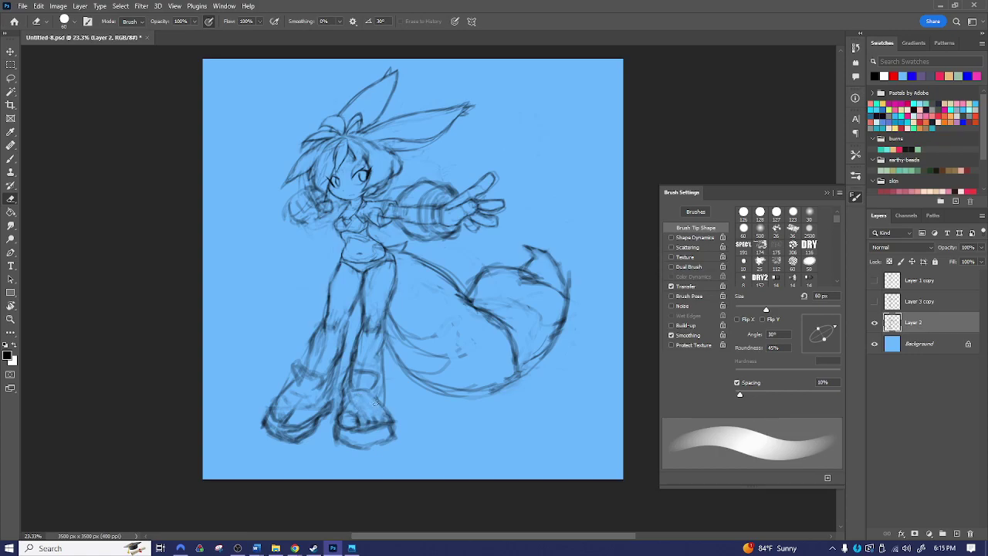
key("b")
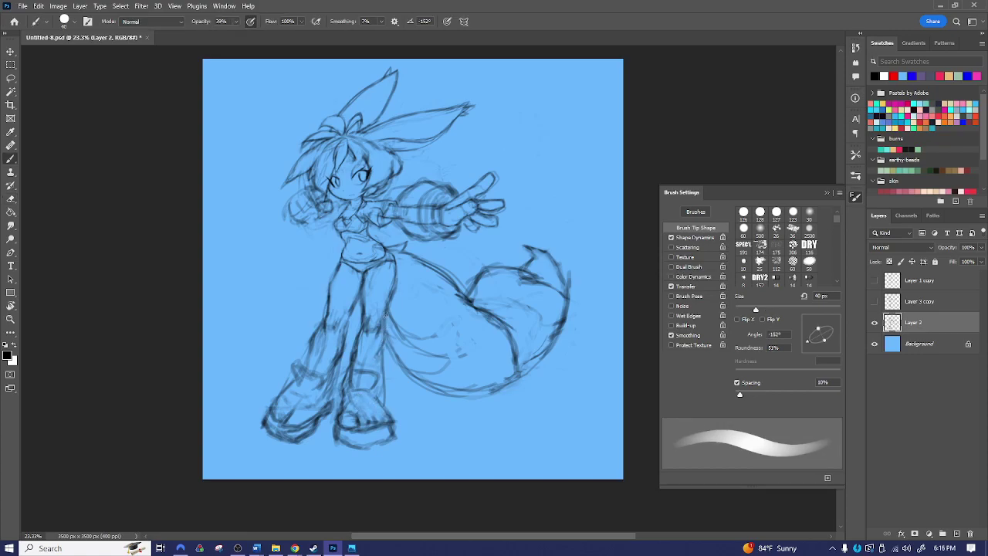
left_click_drag(382, 341, 372, 391)
- Restate the tail's upper contour and erase the old dividing line inside the tail with a 125 px eraser
left_click_drag(482, 301, 461, 292)
left_click_drag(507, 317, 467, 294)
mouse_move(413, 257)
left_mouse_down()
mouse_move(480, 288)
mouse_move(491, 344)
mouse_move(472, 284)
mouse_move(498, 350)
mouse_move(481, 294)
left_mouse_up()
key("e")
key("bracketright")
key("bracketright")
key("bracketright")
key("bracketright")
key("bracketright")
mouse_move(424, 265)
left_mouse_down()
mouse_move(485, 313)
mouse_move(498, 340)
mouse_move(524, 292)
mouse_move(556, 313)
mouse_move(560, 341)
left_mouse_up()
- Redraw the boundary of the tail tip with curved fur lines and jagged tufts, erasing overlapping strokes
key("b")
mouse_move(486, 294)
left_mouse_down()
mouse_move(534, 330)
mouse_move(507, 314)
left_mouse_up()
mouse_move(536, 359)
left_mouse_down()
mouse_move(490, 310)
mouse_move(528, 316)
mouse_move(521, 319)
mouse_move(555, 339)
mouse_move(537, 318)
mouse_move(562, 343)
mouse_move(550, 366)
left_mouse_up()
mouse_move(561, 310)
left_mouse_down()
mouse_move(578, 332)
mouse_move(568, 359)
mouse_move(538, 341)
mouse_move(519, 370)
left_mouse_up()
mouse_move(552, 343)
left_mouse_down()
mouse_move(514, 378)
mouse_move(508, 351)
mouse_move(530, 367)
mouse_move(537, 358)
mouse_move(525, 360)
left_mouse_up()
key("e")
key("b")
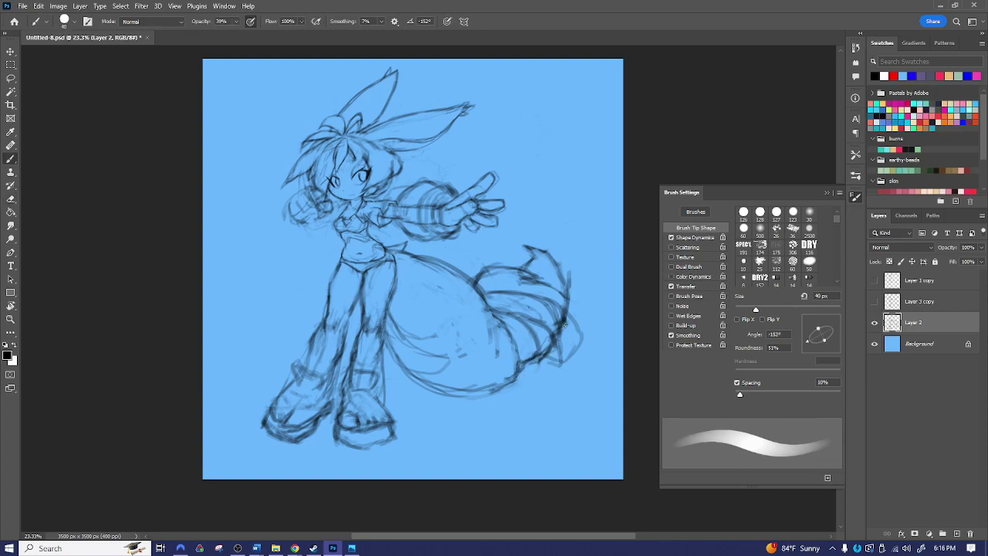
key("e")
mouse_move(556, 321)
left_mouse_down()
mouse_move(535, 304)
mouse_move(502, 299)
left_mouse_up()
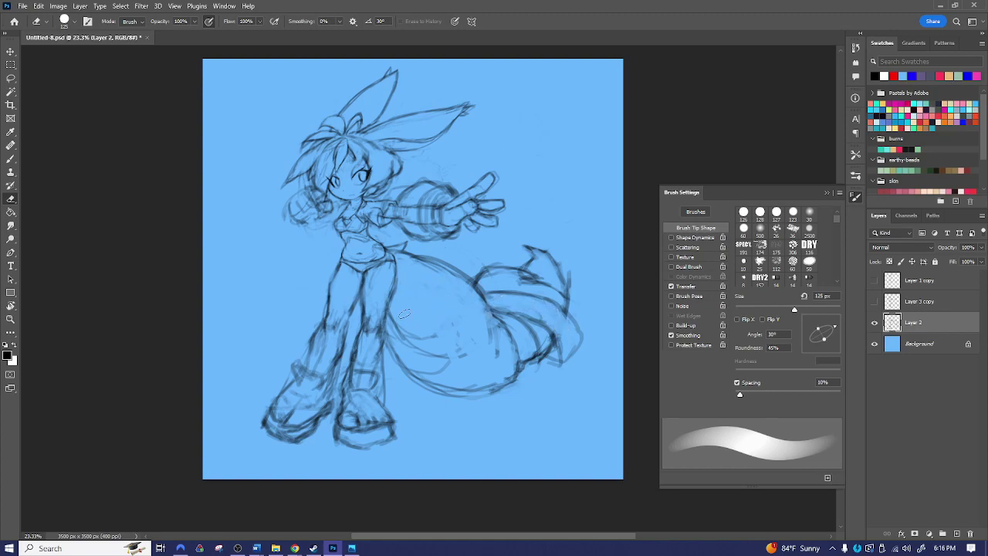
key("b")
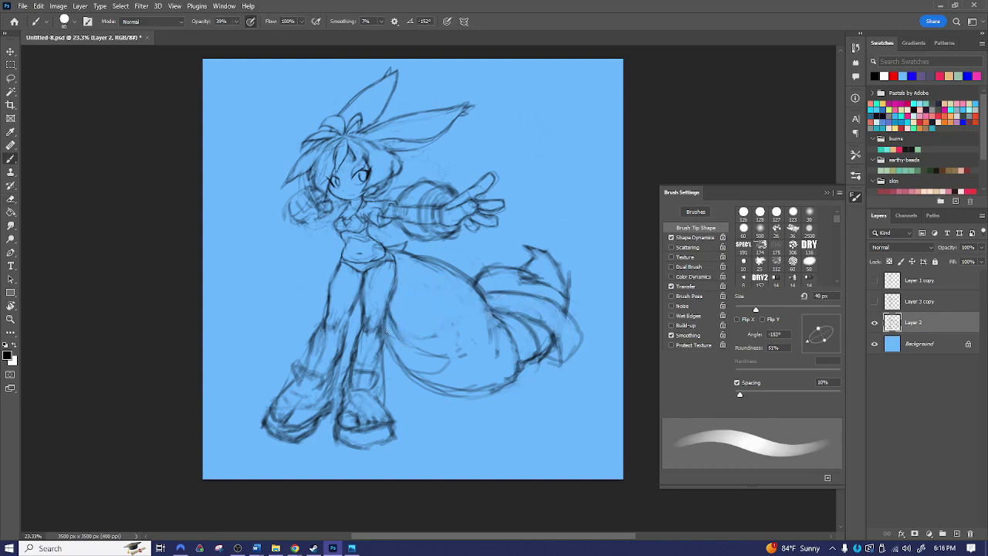
mouse_move(388, 329)
left_mouse_down()
mouse_move(437, 333)
mouse_move(471, 320)
left_mouse_up()
mouse_move(389, 324)
left_mouse_down()
mouse_move(468, 290)
mouse_move(482, 297)
left_mouse_up()
key("ctrl+z")
key("ctrl+z")
- Try sketching long curved stripes down the body of the tail, undoing the last two strokes
mouse_move(392, 251)
left_mouse_down()
mouse_move(417, 258)
mouse_move(432, 310)
left_mouse_up()
left_click_drag(422, 264, 433, 360)
mouse_move(433, 310)
left_mouse_down()
mouse_move(455, 365)
mouse_move(440, 324)
mouse_move(464, 371)
mouse_move(489, 392)
mouse_move(471, 367)
mouse_move(462, 375)
mouse_move(505, 399)
left_mouse_up()
mouse_move(402, 247)
left_mouse_down()
mouse_move(437, 259)
mouse_move(457, 304)
left_mouse_up()
left_click_drag(436, 260, 457, 335)
left_click_drag(451, 286, 455, 376)
mouse_move(451, 314)
left_mouse_down()
mouse_move(461, 404)
mouse_move(460, 396)
left_mouse_up()
key("ctrl+z")
key("ctrl+z")
- Rework the long curved stripes running down the tail body and extend them to a bulging lower edge
key("e")
left_click_drag(455, 316, 461, 335)
key("b")
left_click_drag(452, 284, 470, 349)
mouse_move(458, 299)
left_mouse_down()
mouse_move(485, 374)
mouse_move(475, 350)
mouse_move(526, 392)
left_mouse_up()
left_click_drag(416, 257, 431, 313)
mouse_move(423, 278)
left_mouse_down()
mouse_move(441, 350)
mouse_move(432, 337)
mouse_move(447, 364)
mouse_move(495, 405)
left_mouse_up()
key("e")
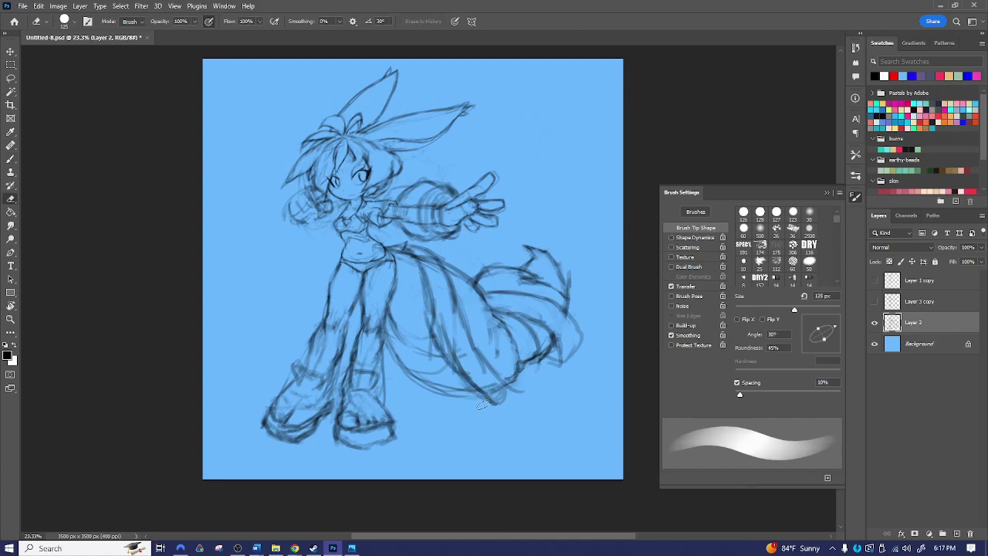
key("b")
mouse_move(489, 392)
left_mouse_down()
mouse_move(525, 386)
mouse_move(525, 376)
mouse_move(513, 387)
mouse_move(522, 385)
mouse_move(521, 367)
mouse_move(525, 382)
mouse_move(508, 382)
mouse_move(518, 385)
mouse_move(486, 362)
left_mouse_up()
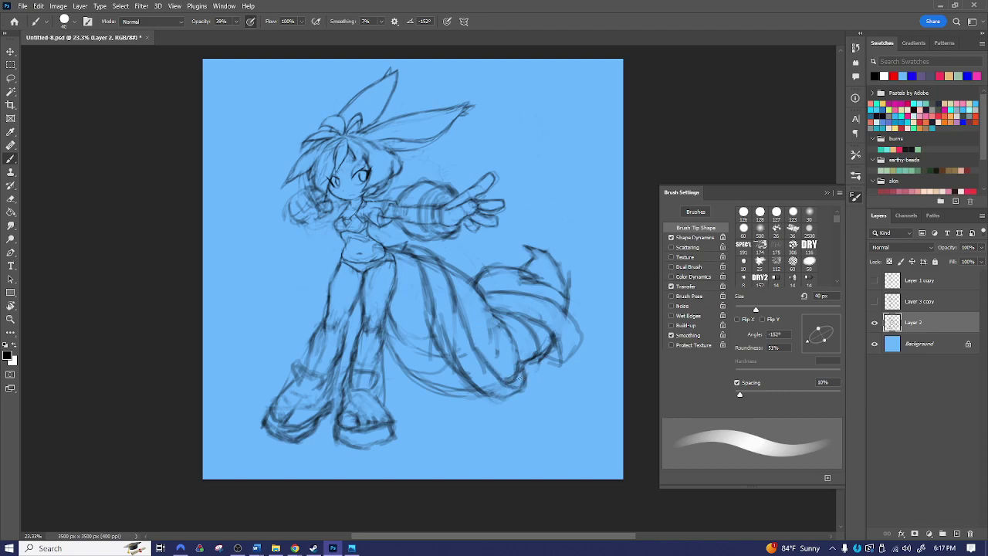
- Erase the stripes and leftover inner contour lines from the body of the tail, cleaning up its lower edge
key("e")
mouse_move(432, 299)
left_mouse_down()
mouse_move(437, 343)
mouse_move(463, 364)
left_mouse_up()
mouse_move(468, 309)
left_mouse_down()
mouse_move(460, 363)
mouse_move(472, 386)
mouse_move(494, 397)
mouse_move(527, 369)
mouse_move(480, 390)
mouse_move(498, 368)
mouse_move(478, 378)
mouse_move(494, 351)
mouse_move(502, 378)
mouse_move(521, 382)
mouse_move(509, 371)
mouse_move(452, 386)
mouse_move(409, 375)
left_mouse_up()
key("b")
key("e")
left_click_drag(477, 389, 507, 376)
left_click_drag(416, 347, 435, 357)
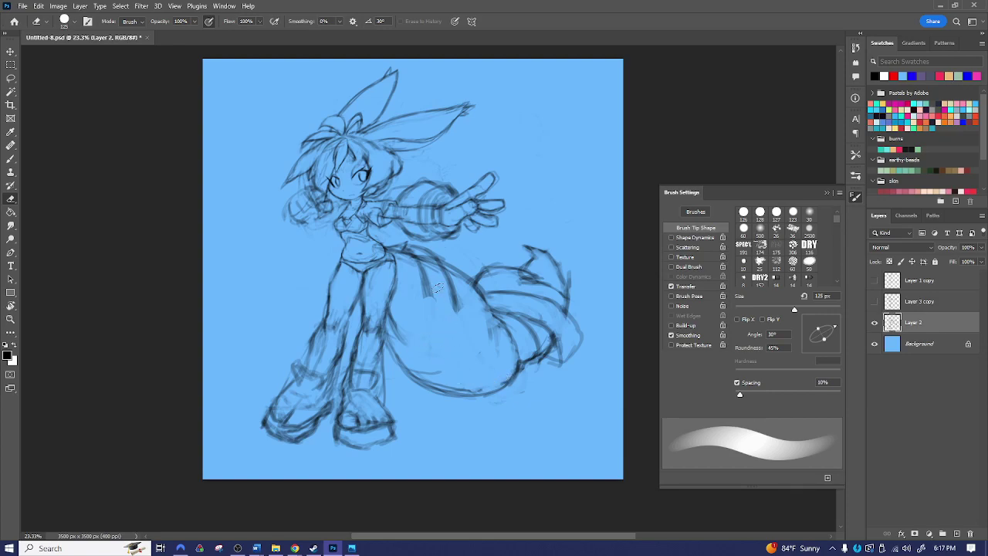
mouse_move(430, 297)
left_mouse_down()
mouse_move(412, 278)
mouse_move(439, 309)
mouse_move(455, 309)
mouse_move(458, 297)
mouse_move(433, 271)
mouse_move(430, 291)
mouse_move(441, 290)
mouse_move(431, 269)
mouse_move(412, 266)
mouse_move(452, 293)
mouse_move(413, 254)
mouse_move(440, 252)
mouse_move(411, 246)
mouse_move(459, 267)
left_mouse_up()
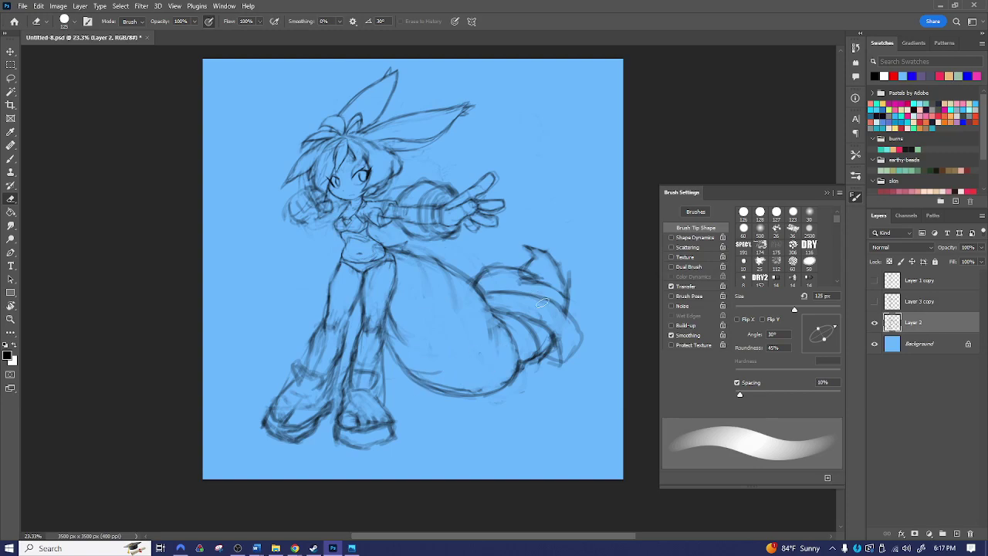
- Save the file and redraw the knuckle outline of the clenched fist using a fine brush of about 10 px
key("ctrl+s")
key("z")
left_click_drag(347, 206, 434, 290)
key("b")
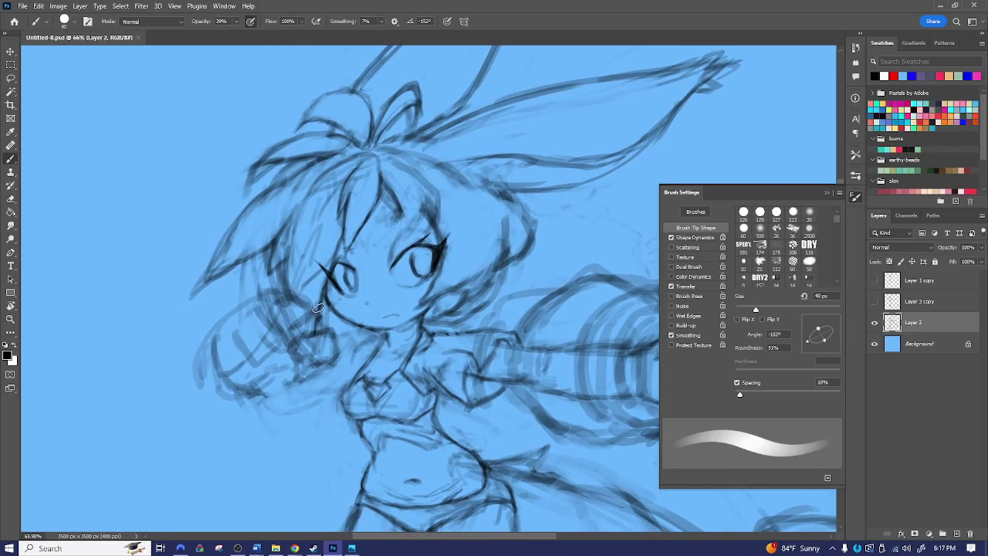
key("bracketleft")
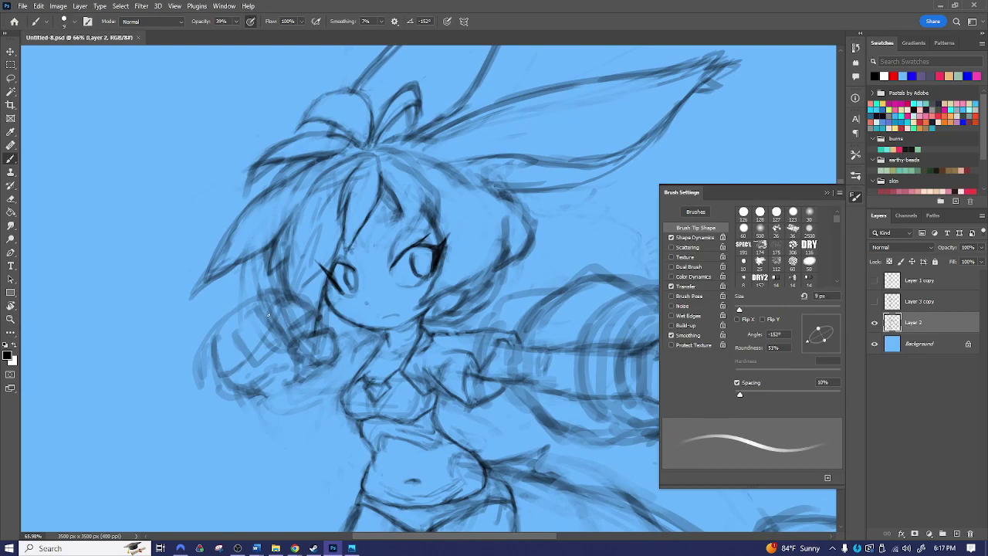
mouse_move(266, 318)
left_mouse_down()
mouse_move(267, 303)
mouse_move(268, 315)
left_mouse_up()
left_click_drag(259, 292, 274, 289)
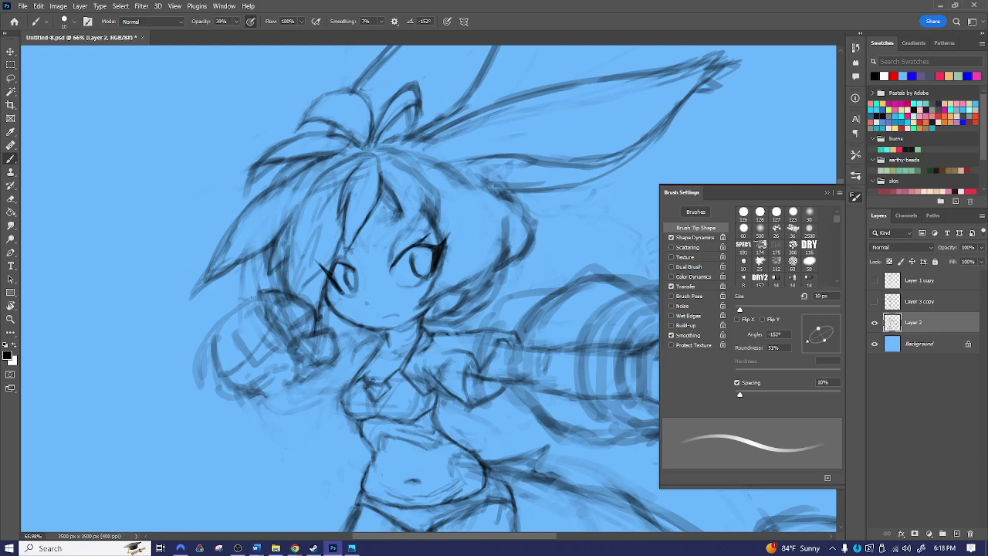
left_click_drag(239, 299, 256, 294)
mouse_move(215, 329)
left_mouse_down()
mouse_move(203, 349)
mouse_move(199, 338)
left_mouse_up()
left_click_drag(200, 338, 201, 381)
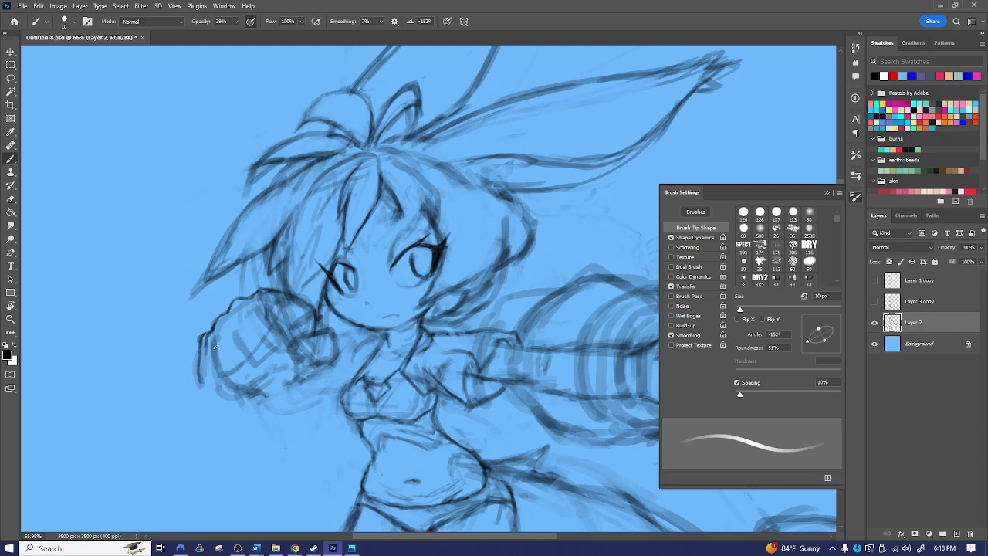
- Erase the faint line inside the fist's outer edge and sketch the creases between the curled fingers
key("e")
left_click_drag(210, 345, 206, 378)
key("b")
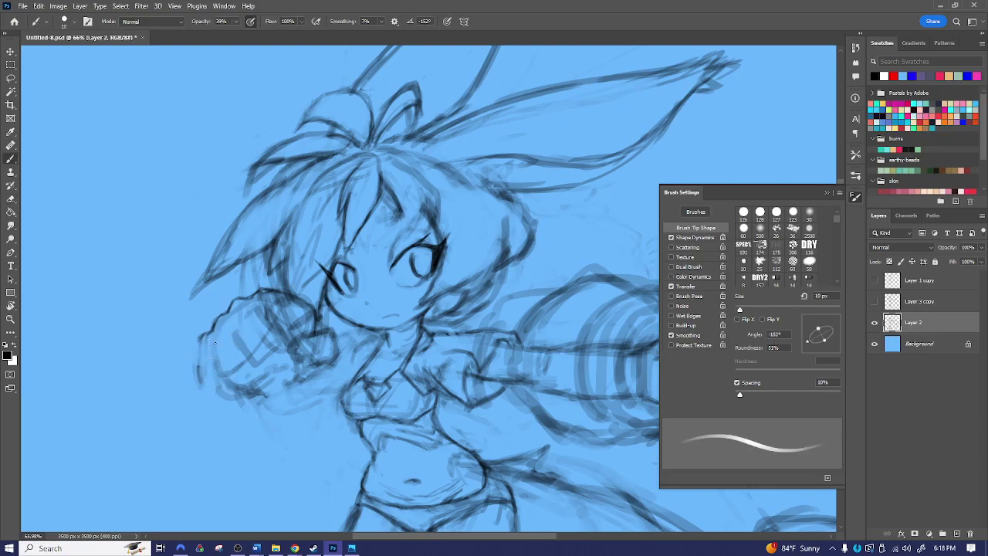
mouse_move(236, 337)
left_mouse_down()
mouse_move(254, 364)
mouse_move(274, 366)
mouse_move(264, 366)
mouse_move(289, 349)
mouse_move(272, 366)
mouse_move(280, 340)
mouse_move(270, 356)
mouse_move(259, 360)
mouse_move(278, 339)
mouse_move(254, 356)
left_mouse_up()
left_click_drag(257, 349, 251, 359)
left_click_drag(262, 307, 281, 337)
- Lighten the rough strokes inside the fist with the Eraser and redraw the curled finger divisions more clearly
key("e")
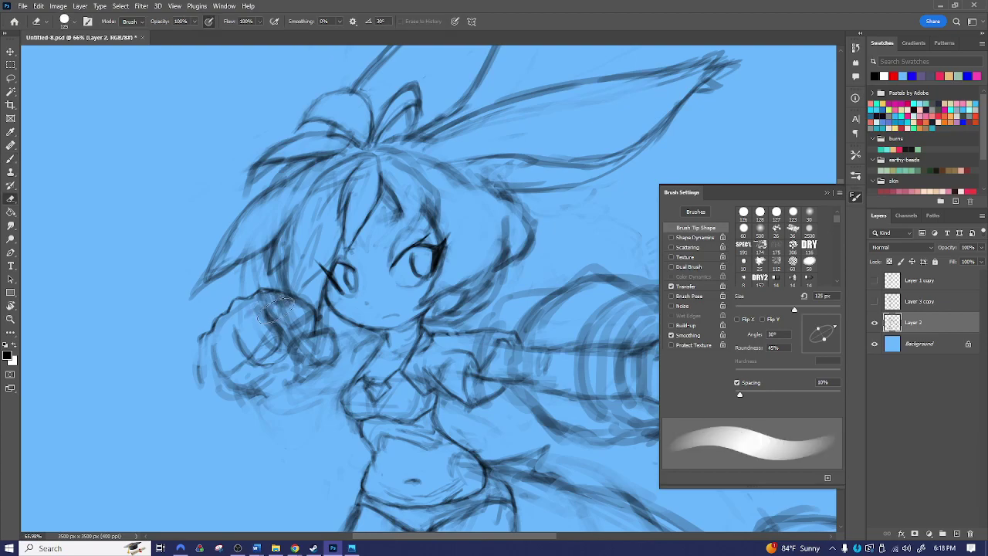
key("b")
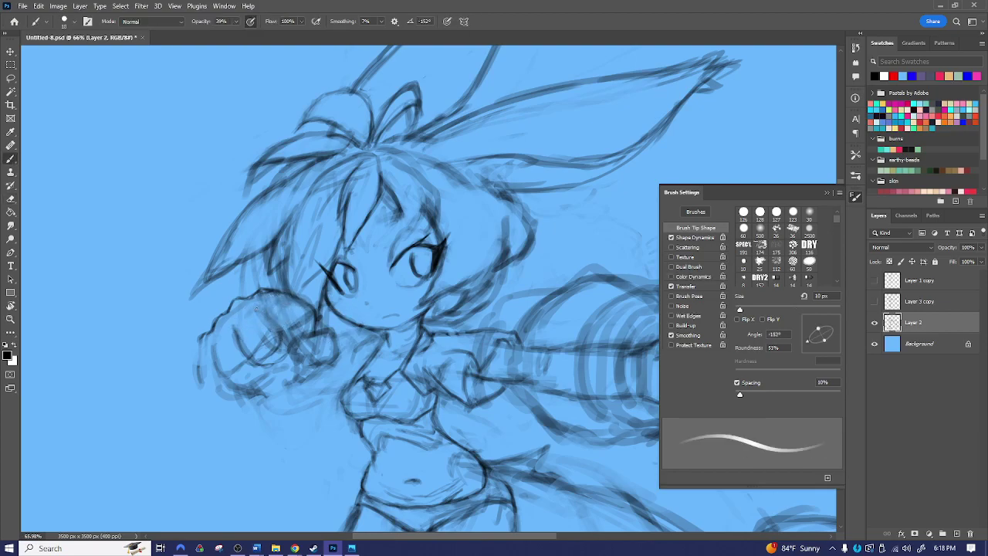
key("e")
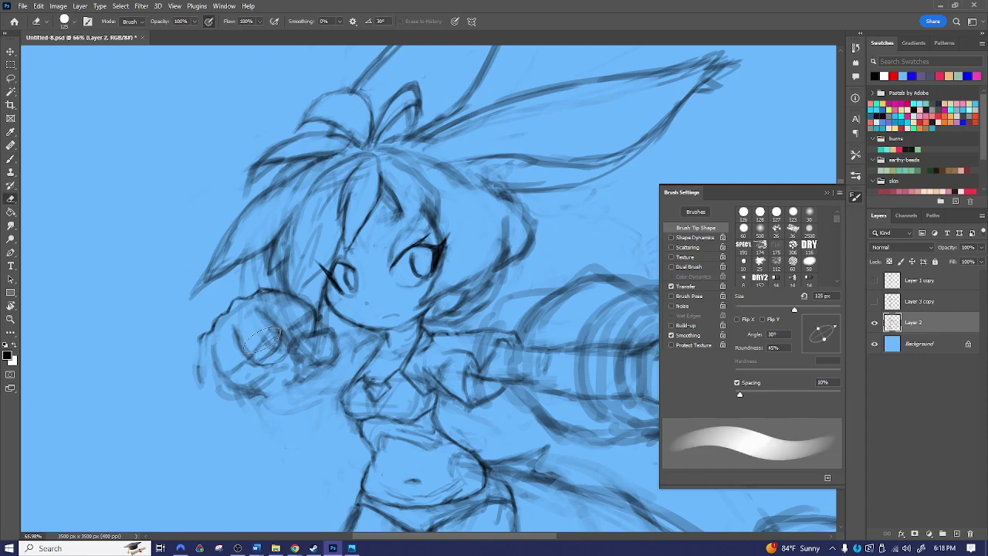
mouse_move(261, 342)
left_mouse_down()
mouse_move(246, 288)
mouse_move(211, 325)
left_mouse_up()
key("b")
left_click_drag(195, 287, 212, 326)
mouse_move(202, 307)
left_mouse_down()
mouse_move(218, 331)
mouse_move(247, 318)
left_mouse_up()
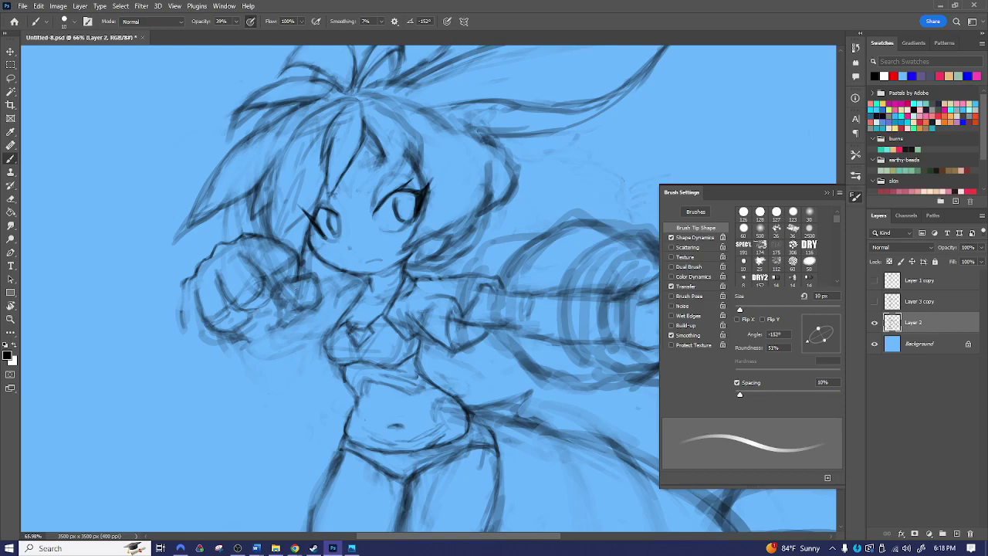
- Darken the thumb and the fist's outer finger contour, and reduce the Eraser to 35 px for cleanup around the knuckles
mouse_move(277, 287)
left_mouse_down()
mouse_move(274, 305)
mouse_move(302, 276)
mouse_move(322, 297)
mouse_move(316, 309)
mouse_move(278, 305)
mouse_move(292, 324)
left_mouse_up()
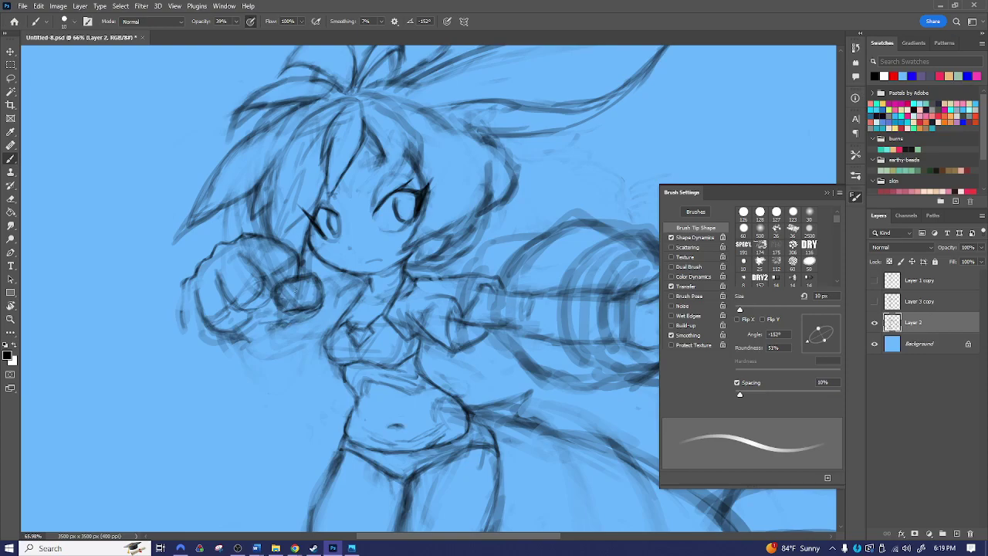
mouse_move(186, 293)
left_mouse_down()
mouse_move(184, 322)
mouse_move(197, 335)
left_mouse_up()
mouse_move(186, 281)
left_mouse_down()
mouse_move(190, 339)
mouse_move(228, 336)
left_mouse_up()
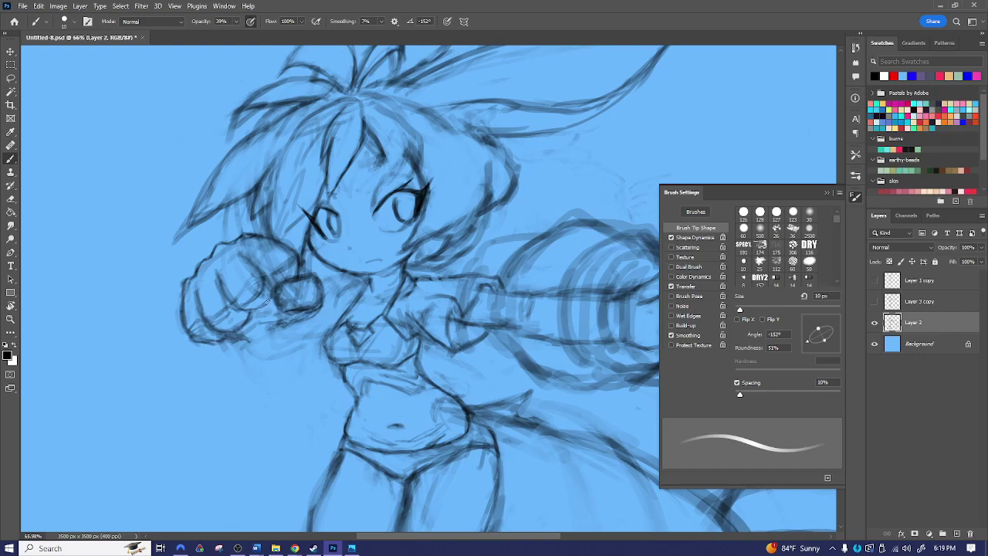
key("e")
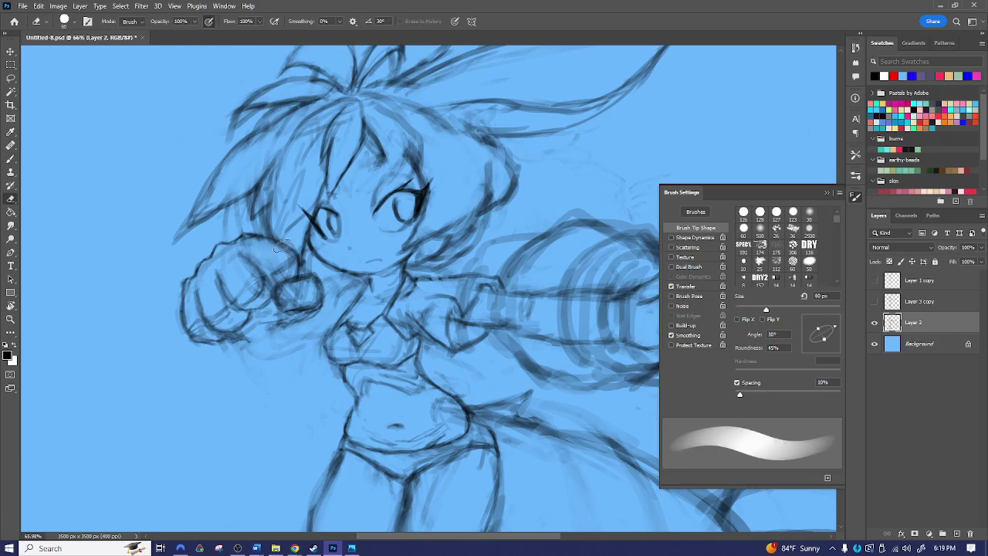
key("bracketleft")
key("bracketleft")
key("bracketleft")
key("bracketleft")
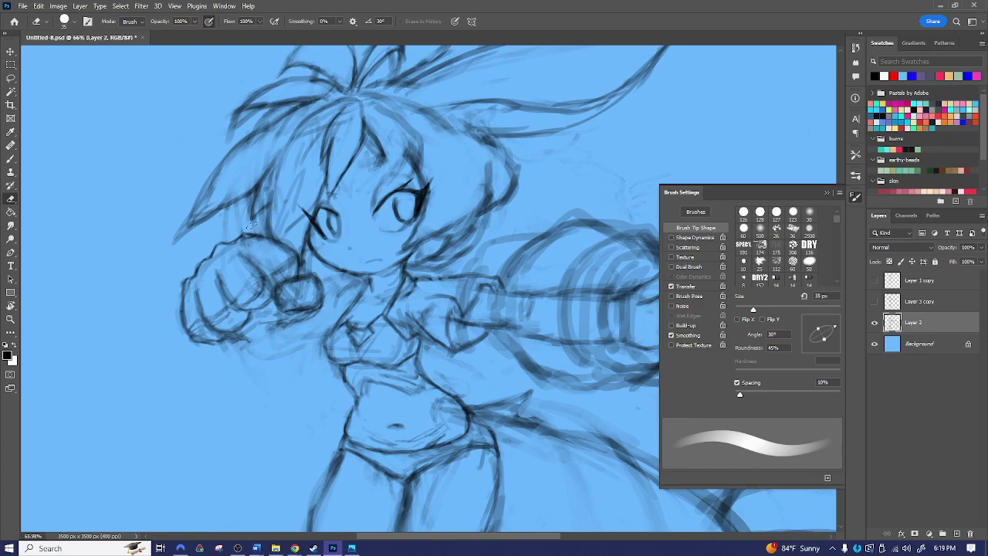
- Reinforce the cheek line below the larger eye and tidy the hair behind it with a 30 px brush and the Eraser
key("b")
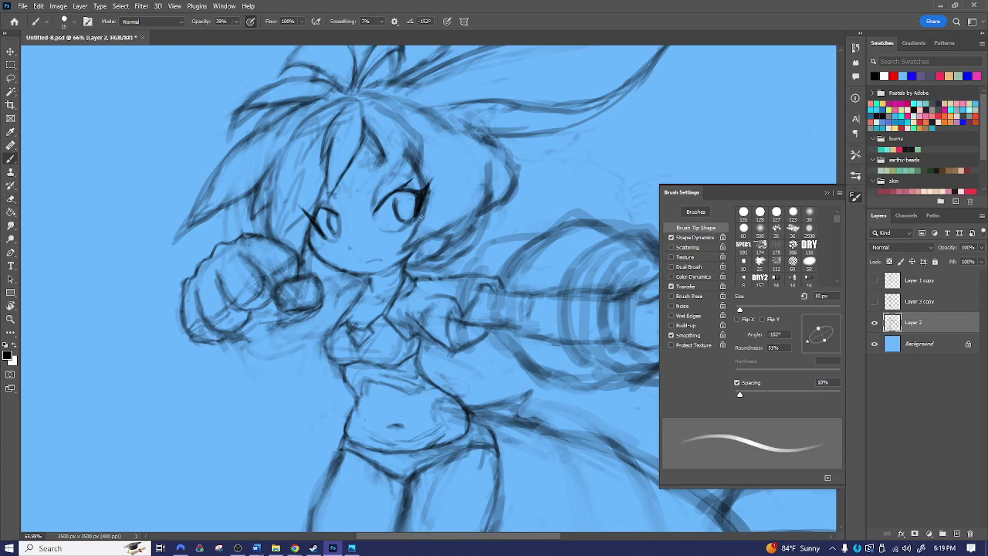
left_click_drag(419, 220, 417, 241)
key("bracketright")
key("bracketright")
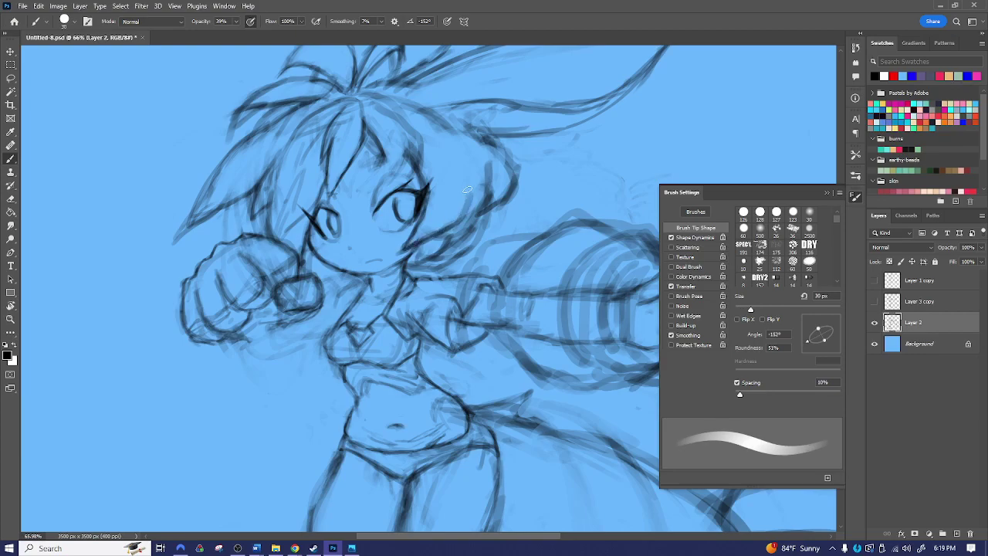
key("e")
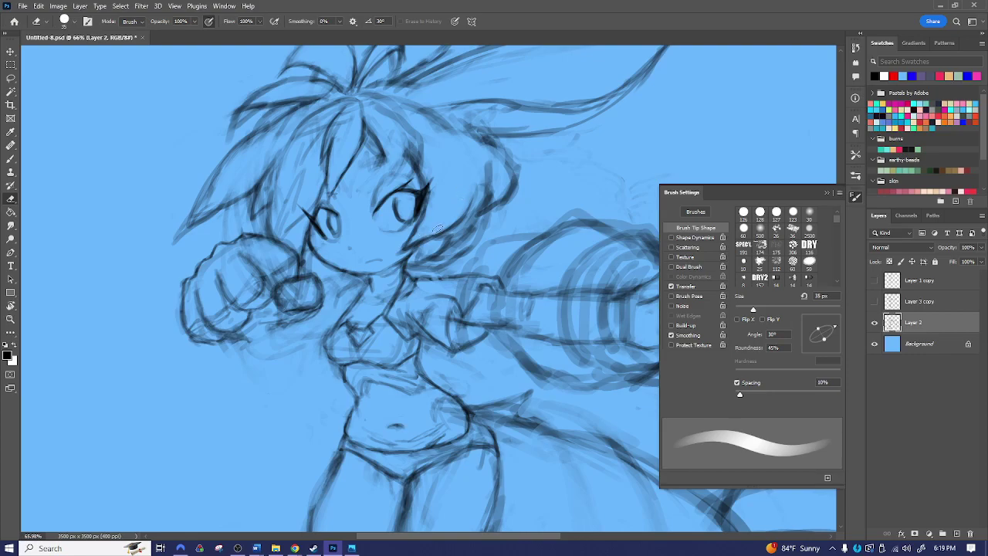
key("b")
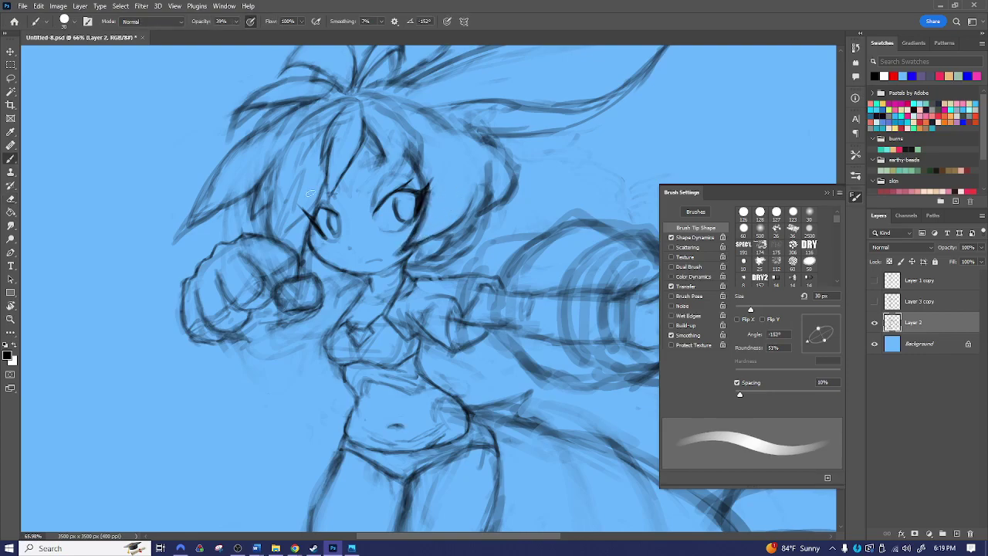
- Set the brush to 20 px at a 56° angle and erase stray strokes from the upper bangs
key("bracketleft")
key("bracketleft")
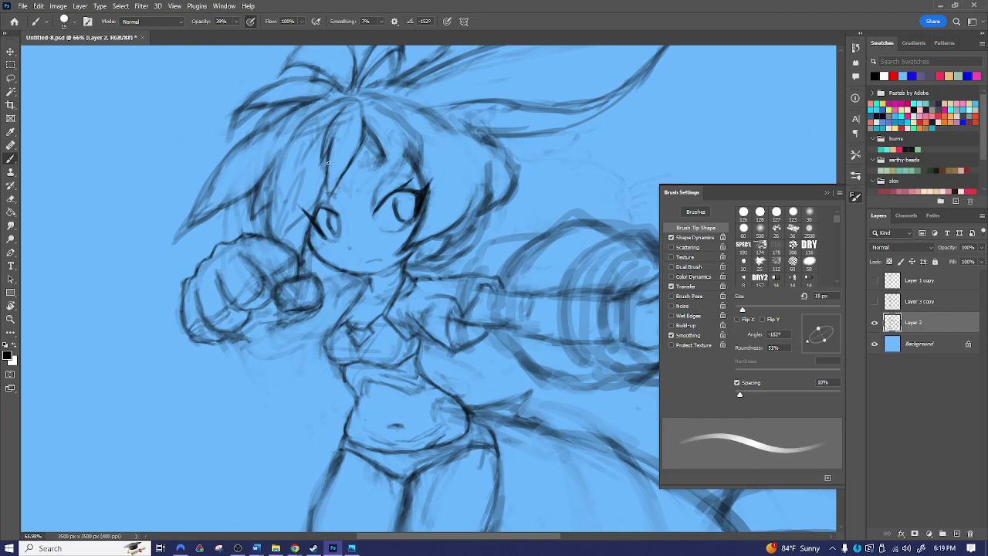
left_click_drag(827, 317, 834, 319)
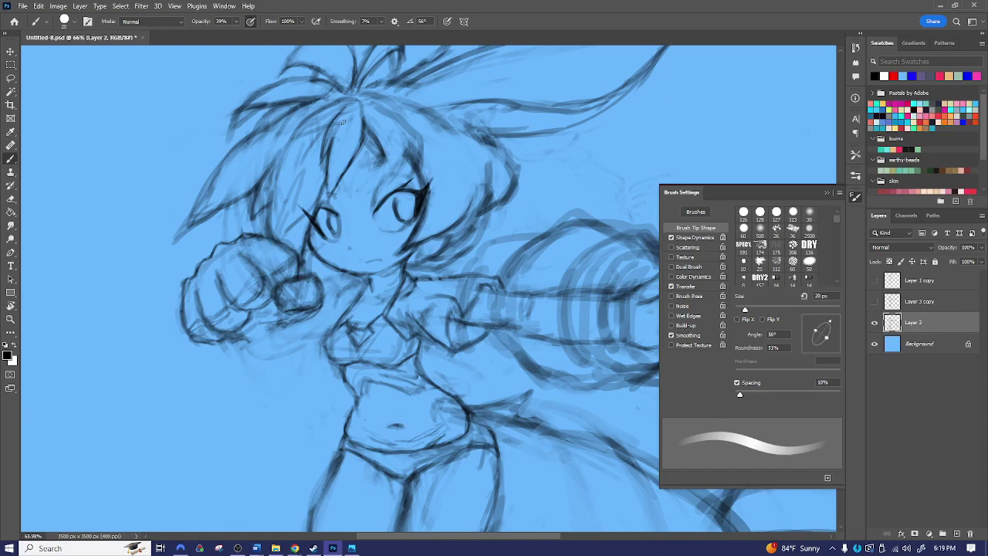
key("e")
mouse_move(340, 133)
left_mouse_down()
mouse_move(330, 137)
mouse_move(340, 113)
mouse_move(329, 140)
mouse_move(301, 149)
left_mouse_up()
mouse_move(335, 105)
left_mouse_down()
mouse_move(322, 117)
mouse_move(347, 101)
mouse_move(349, 112)
left_mouse_up()
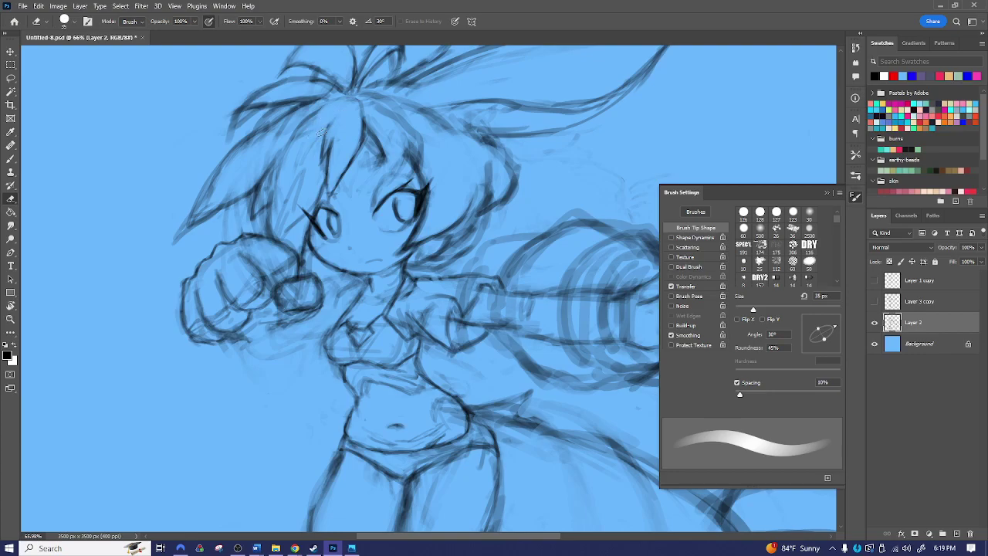
key("b")
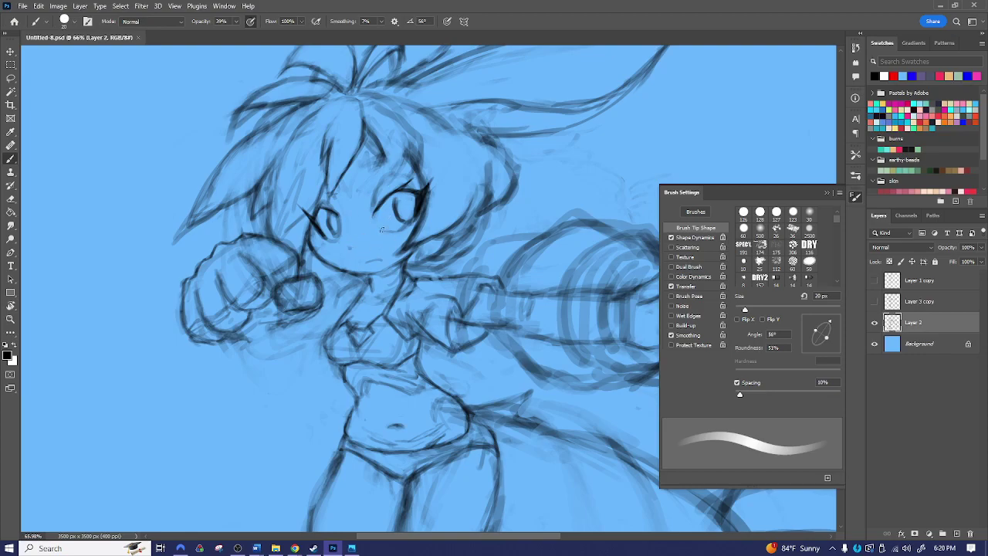
- Refine the marks above the larger eye and sketch a thick angled eyebrow over the bangs with a 10 px brush
key("e")
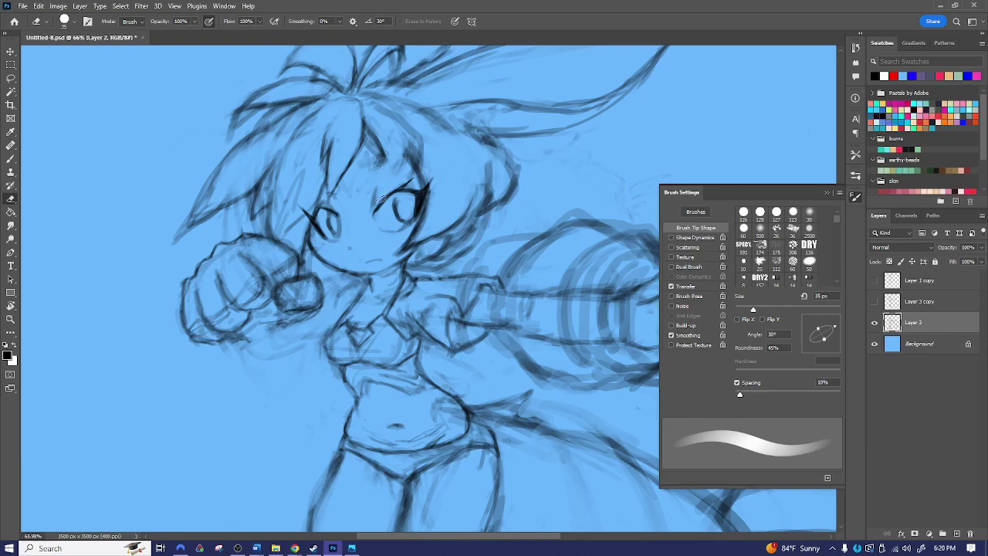
key("b")
key("bracketleft")
key("bracketleft")
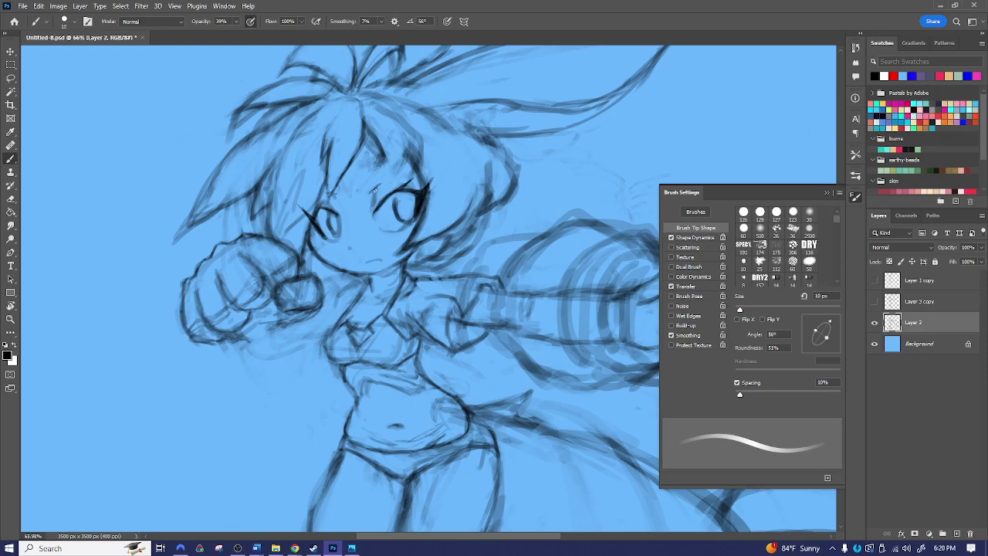
key("e")
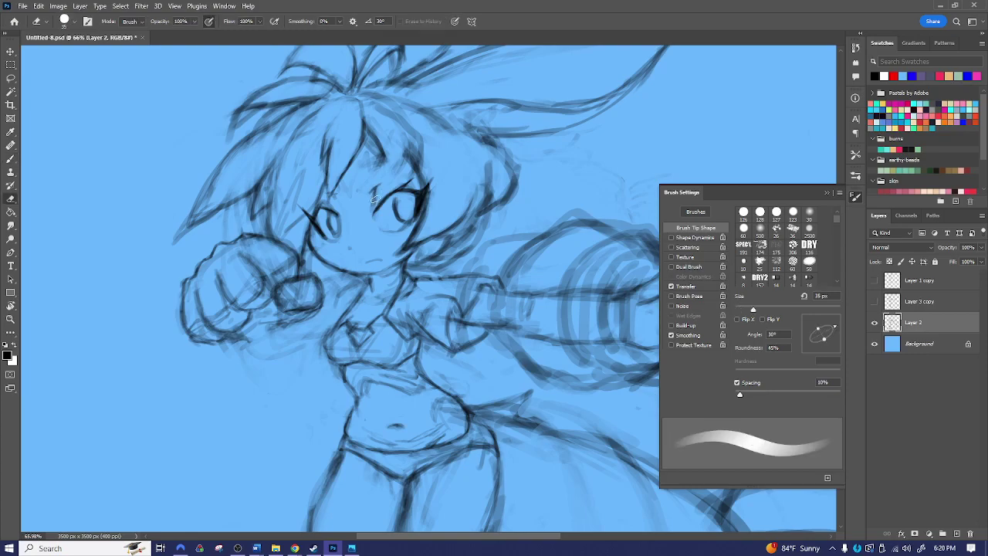
key("b")
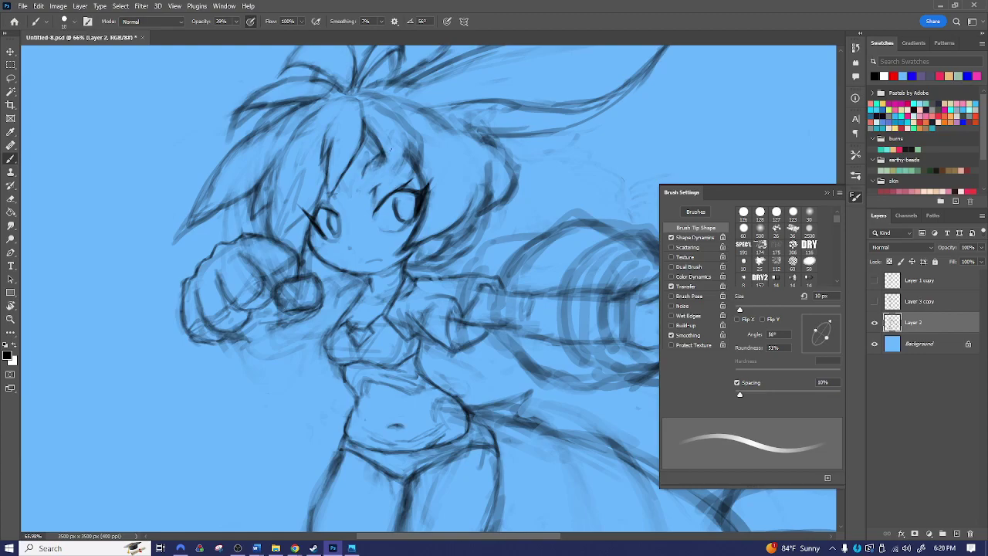
left_click_drag(368, 174, 389, 156)
left_click_drag(392, 157, 381, 167)
- Flip the view horizontally, sketch the matching eyebrow above the smaller eye, and flip the view back
key("ctrl+shift+h")
left_click_drag(518, 220, 455, 254)
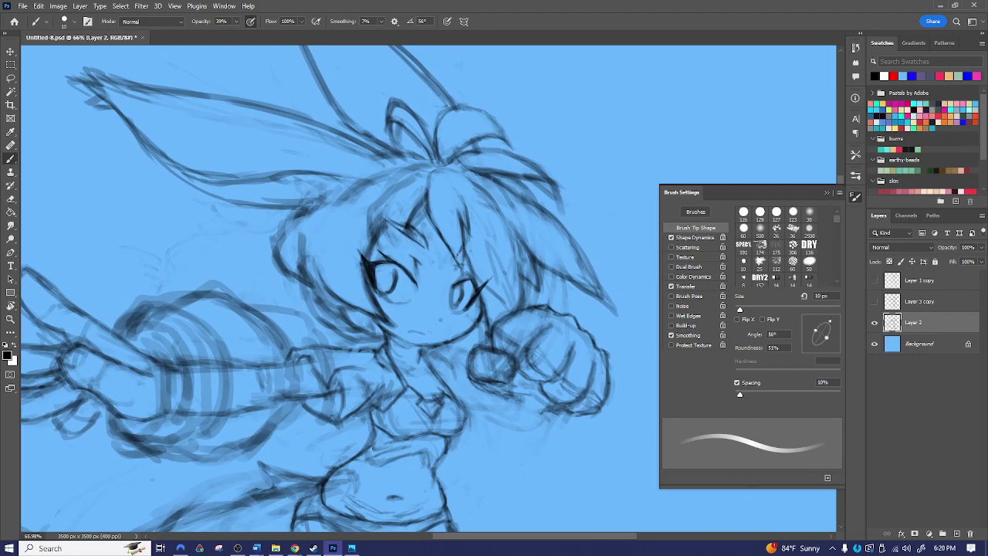
left_click_drag(470, 245, 490, 242)
left_click_drag(488, 245, 460, 256)
key("h")
left_click_drag(320, 304, 469, 329)
- Redraw the long side lock of hair that hangs down to the top of the fist
key("z")
left_click_drag(430, 297, 474, 250)
key("e")
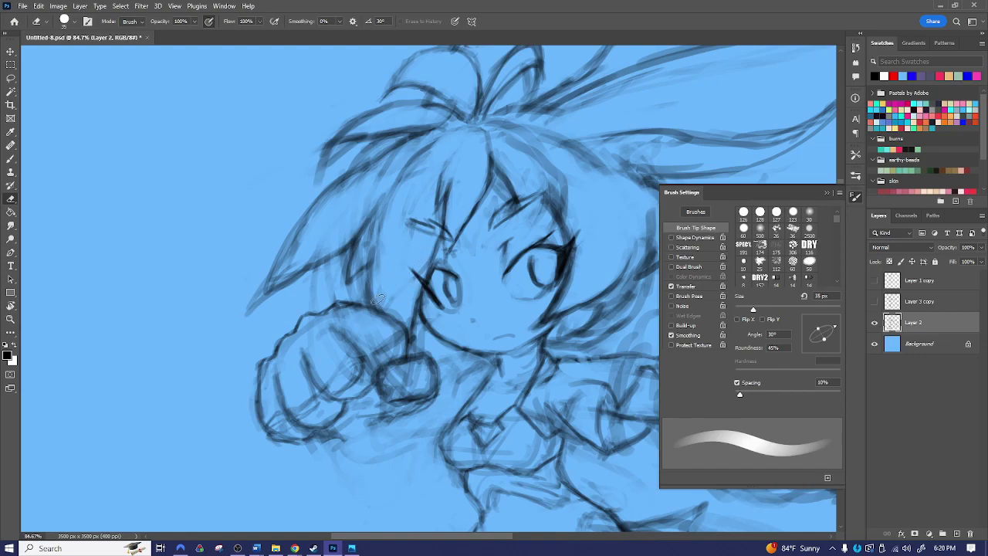
key("b")
left_click_drag(372, 242, 370, 305)
left_click_drag(369, 250, 371, 306)
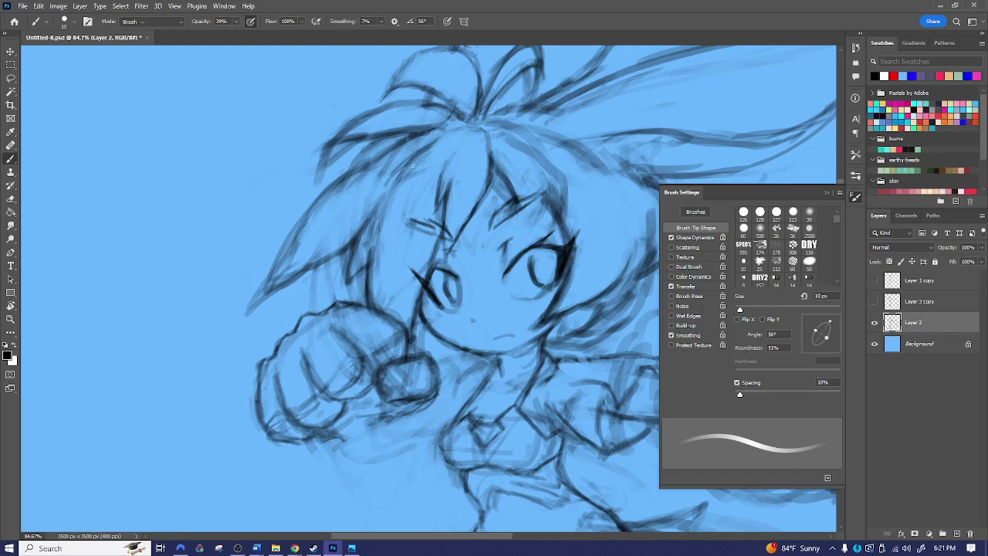
- Erase the loose construction strokes in the side hair and bangs, and clean the outer edge of the hair
key("e")
mouse_move(427, 152)
left_mouse_down()
mouse_move(400, 178)
mouse_move(358, 253)
left_mouse_up()
left_click_drag(385, 202, 362, 242)
left_click_drag(405, 204, 412, 257)
left_click_drag(429, 221, 414, 269)
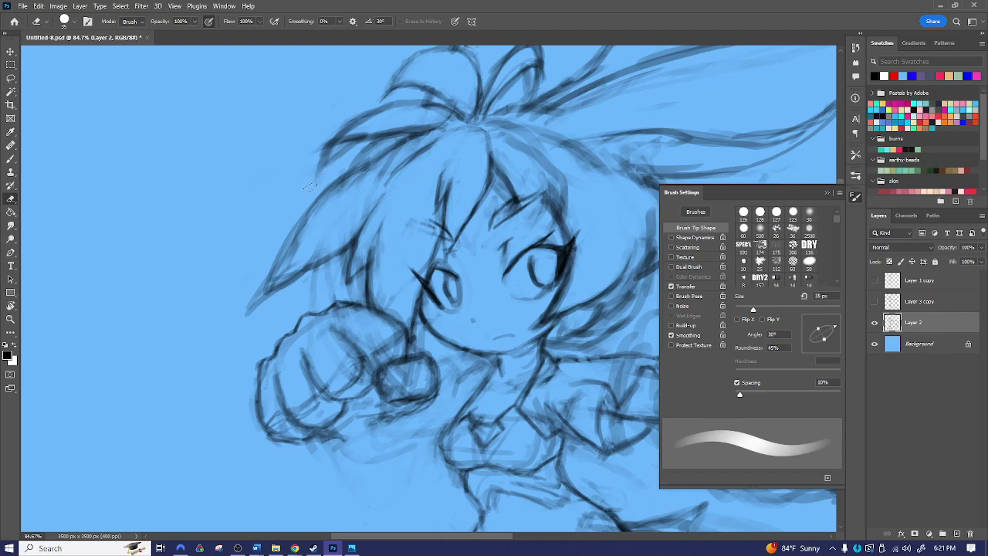
left_click_drag(329, 140, 307, 171)
- Save the file, add a new layer and place it beneath the Layer 2 sketch
left_click_drag(537, 309, 426, 262)
key("z")
mouse_move(532, 285)
left_mouse_down()
mouse_move(425, 285)
mouse_move(480, 250)
left_mouse_up()
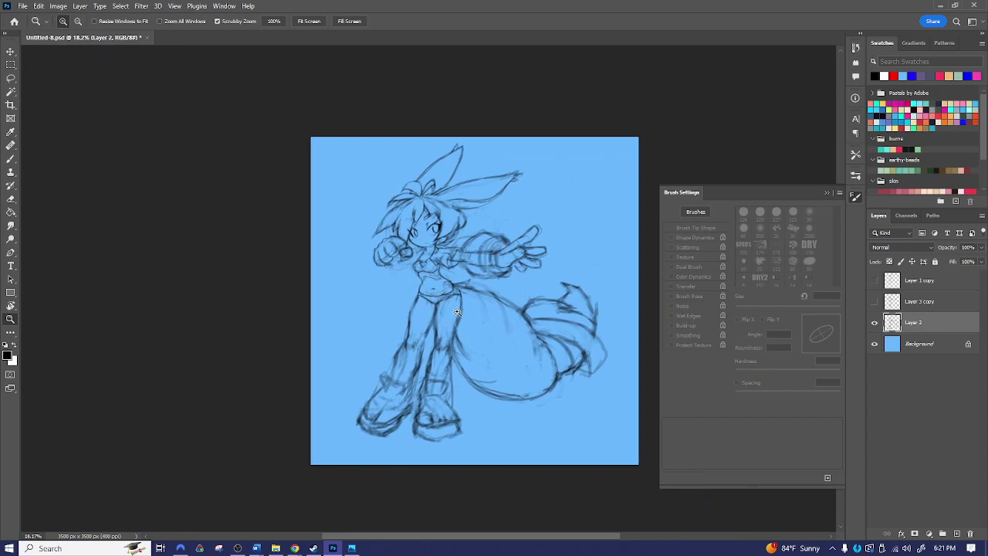
key("b")
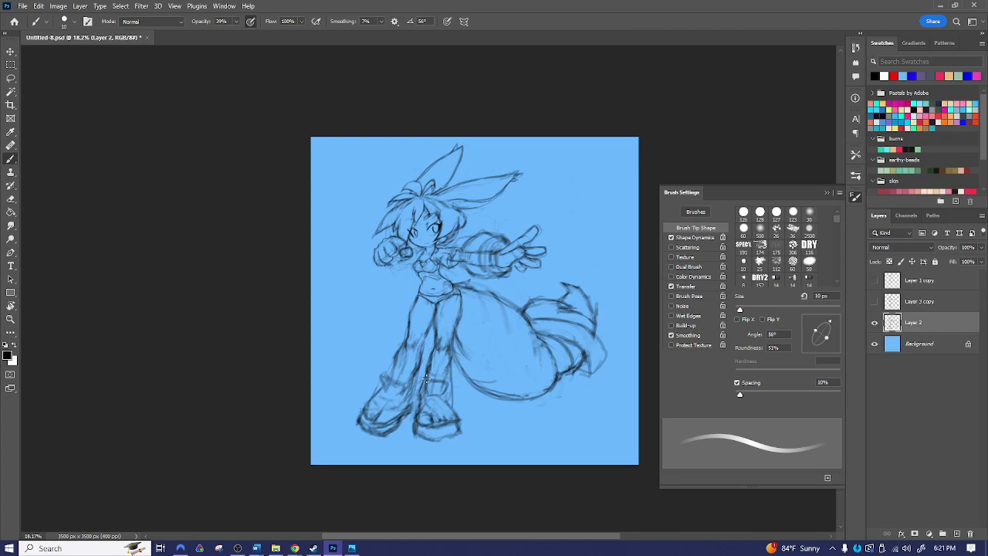
key("ctrl+s")
key("ctrl+shift+n")
key("Return")
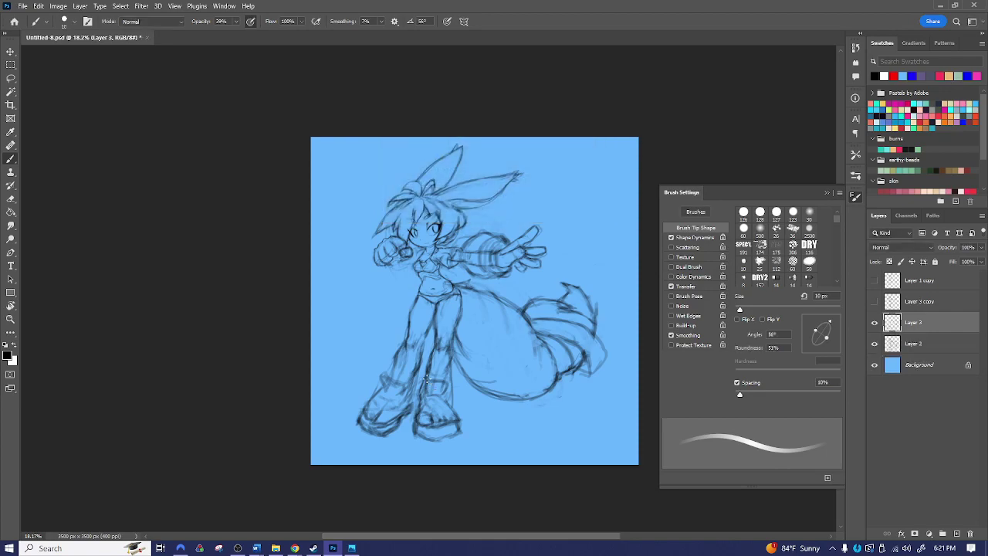
left_click_drag(907, 324, 910, 353)
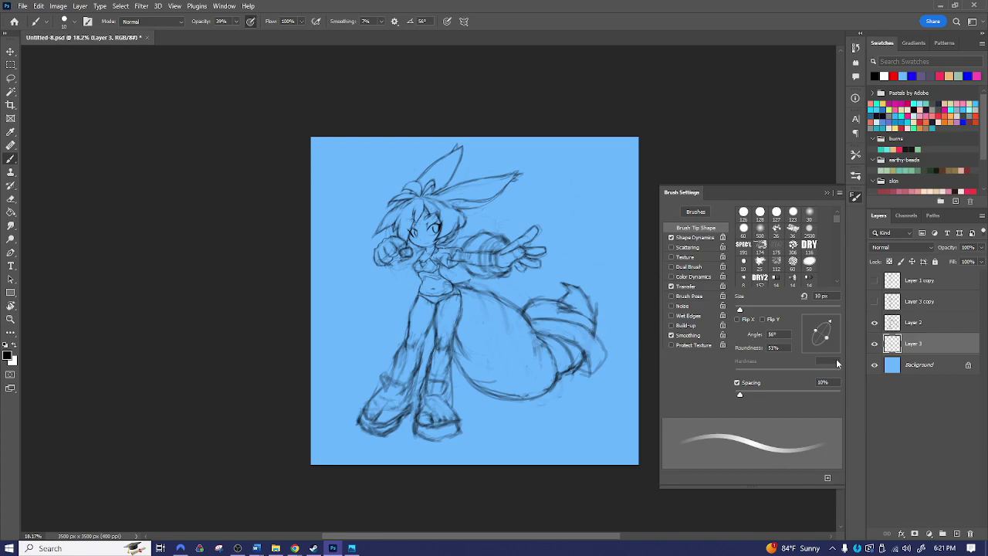
- Create a layer group above the new empty layer and name it FLATS
left_click(942, 533)
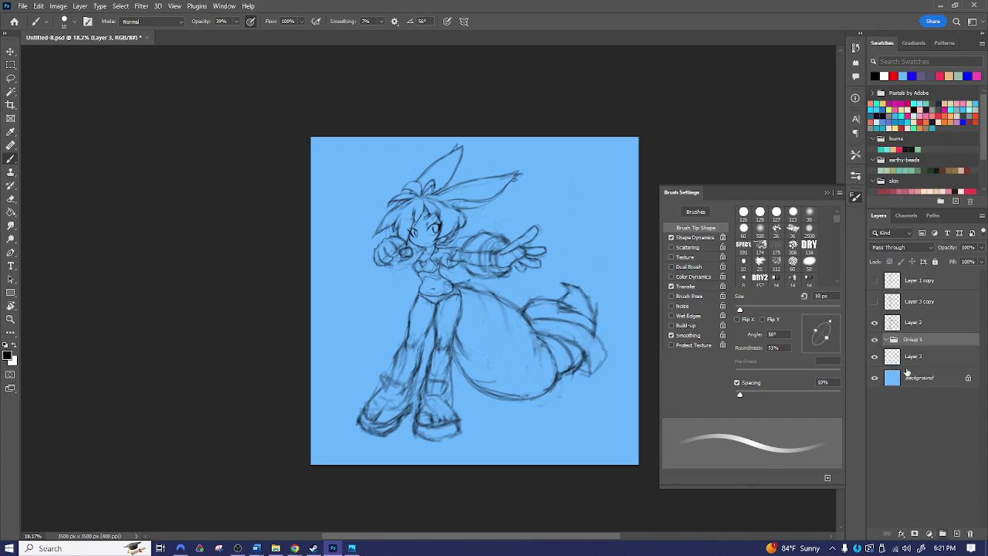
double_click(913, 339)
type("FLATS")
key("Return")
- Create a layer group above the Layer 2 sketch and name it LINES
left_click(917, 323)
left_click(942, 534)
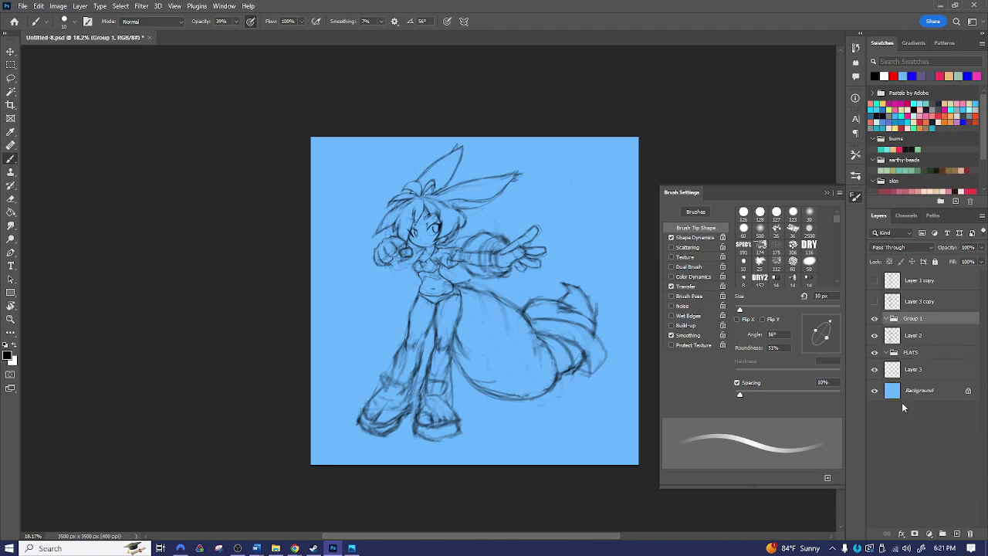
double_click(911, 320)
type("LINES")
key("Return")
- Rename Layer 2 as sketch and place it inside the LINES group
double_click(914, 337)
type("sketch")
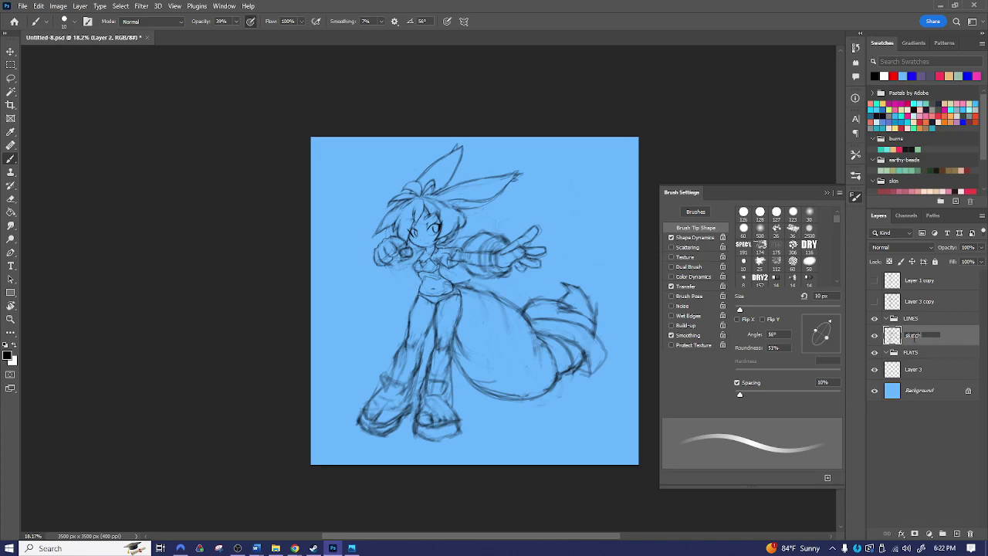
key("Return")
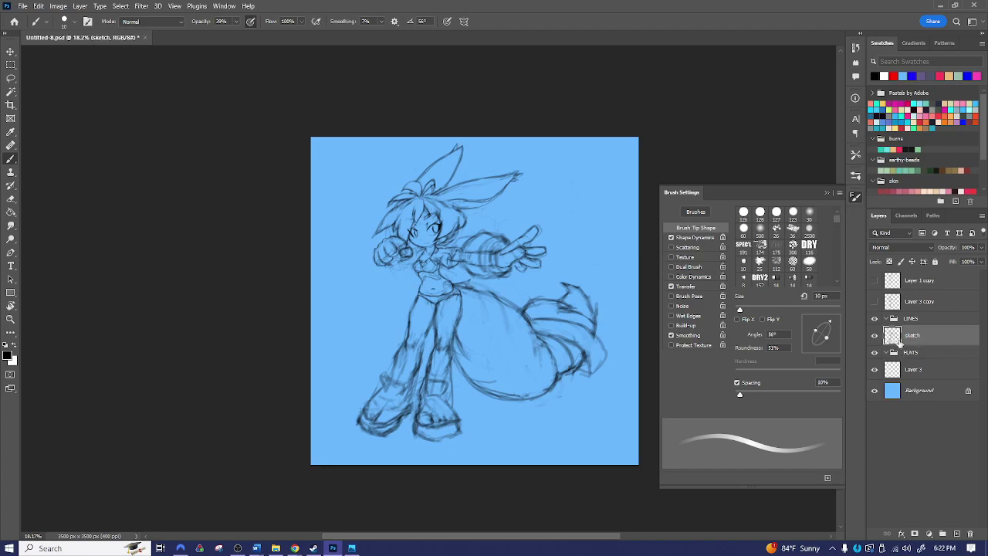
- Colour-code the LINES group blue and the FLATS group green
right_click(907, 319)
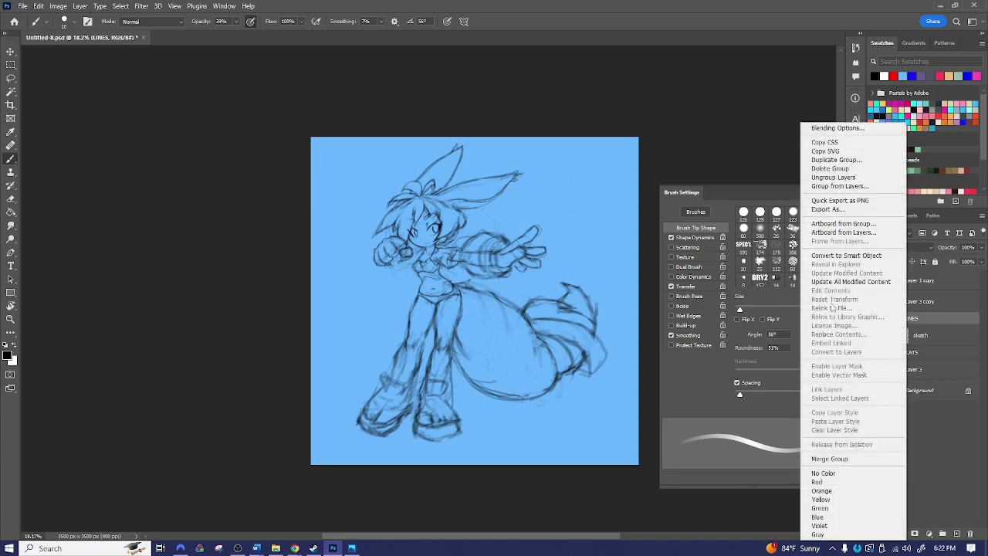
left_click(834, 518)
right_click(909, 357)
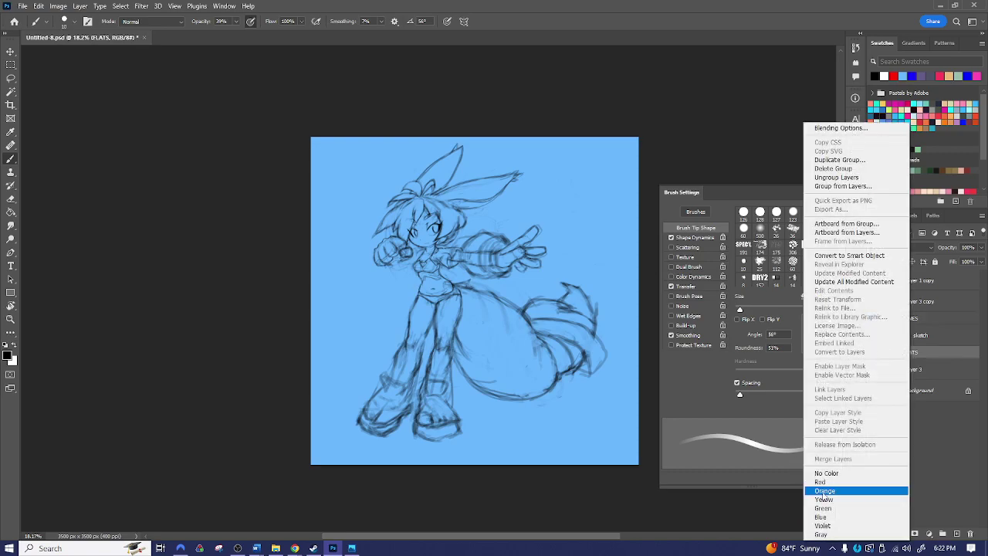
left_click(822, 508)
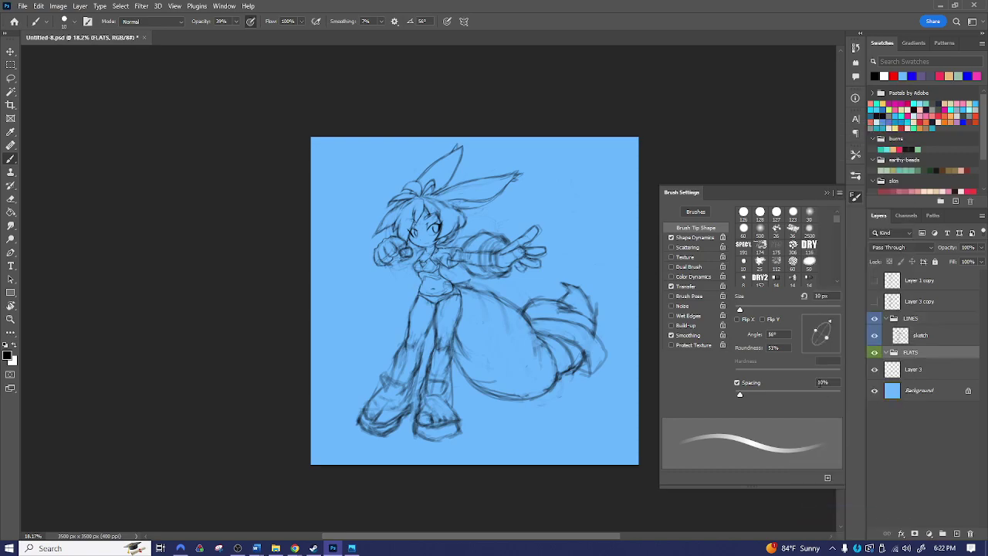
- Move the empty Layer 3 into the FLATS group and make it the active layer
left_click(901, 373)
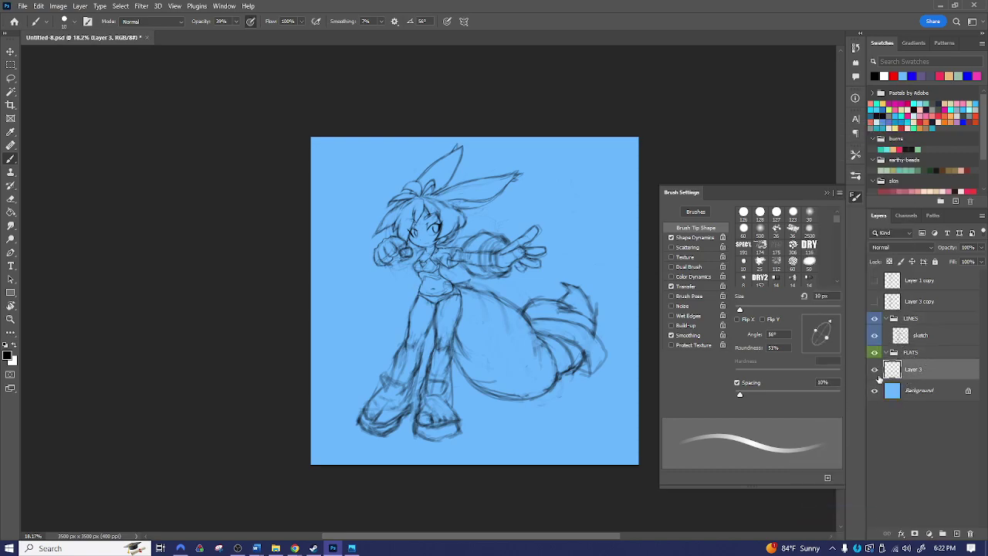
left_click_drag(895, 372, 900, 351)
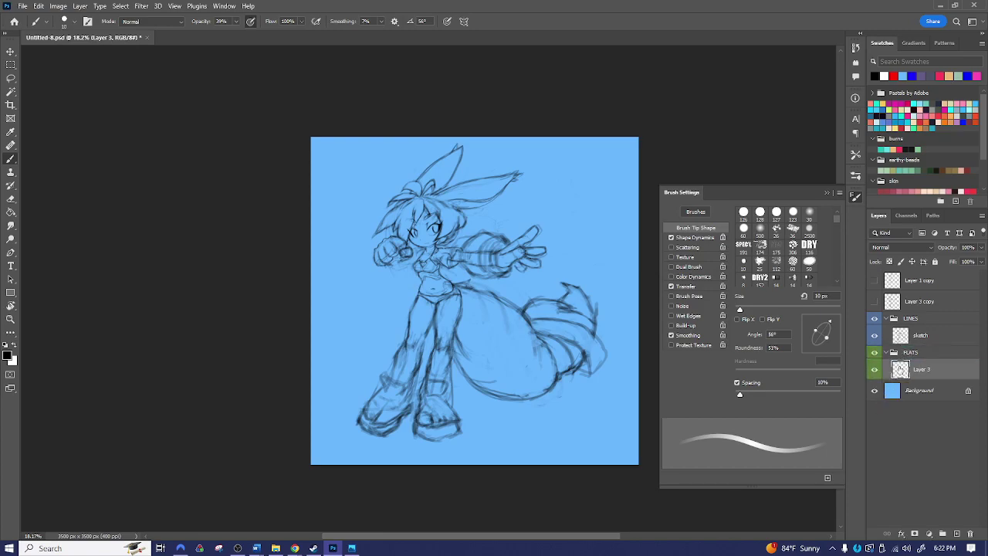
left_click(900, 339)
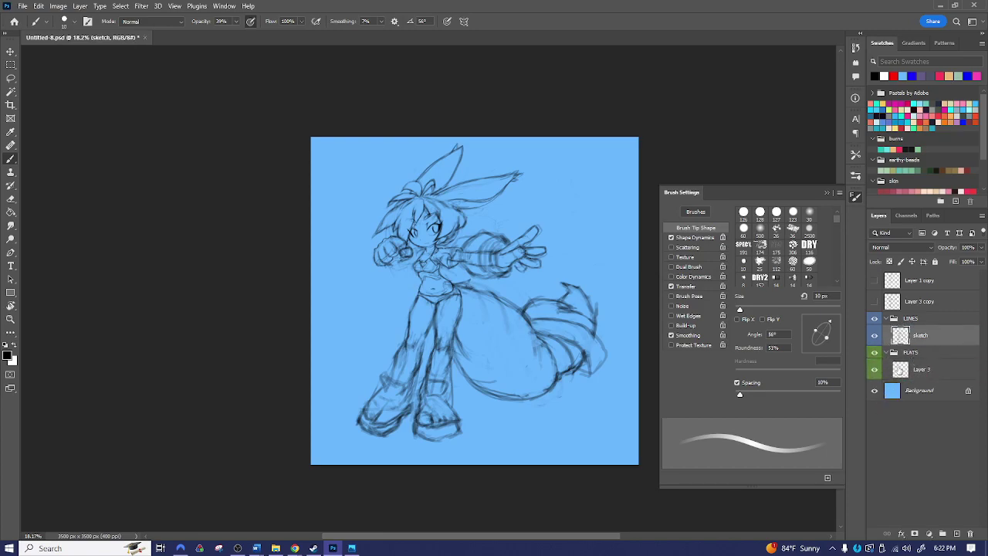
left_click(899, 369)
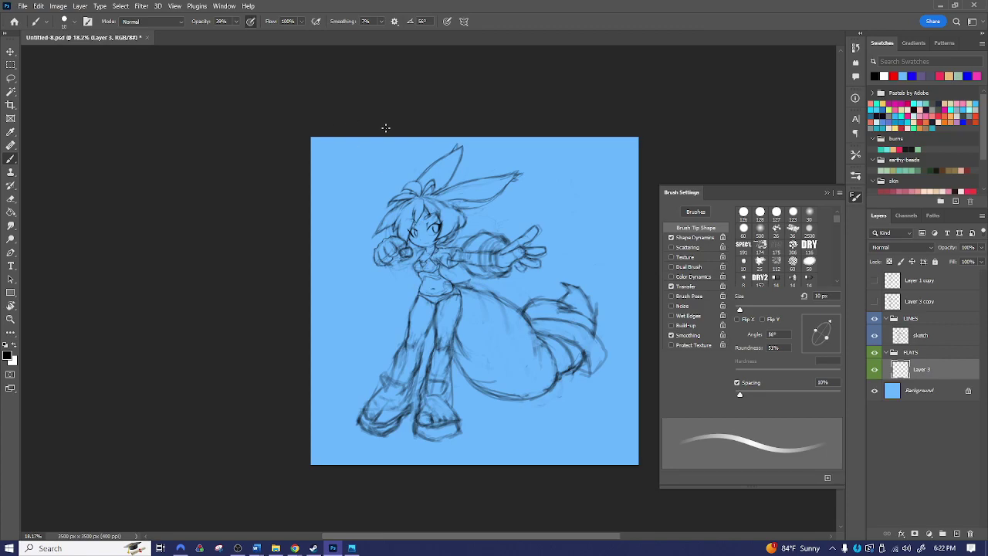
- Set the brush to 0% smoothing and 100% opacity without pressure-controlled opacity, and make its tip 100% round
left_click(380, 22)
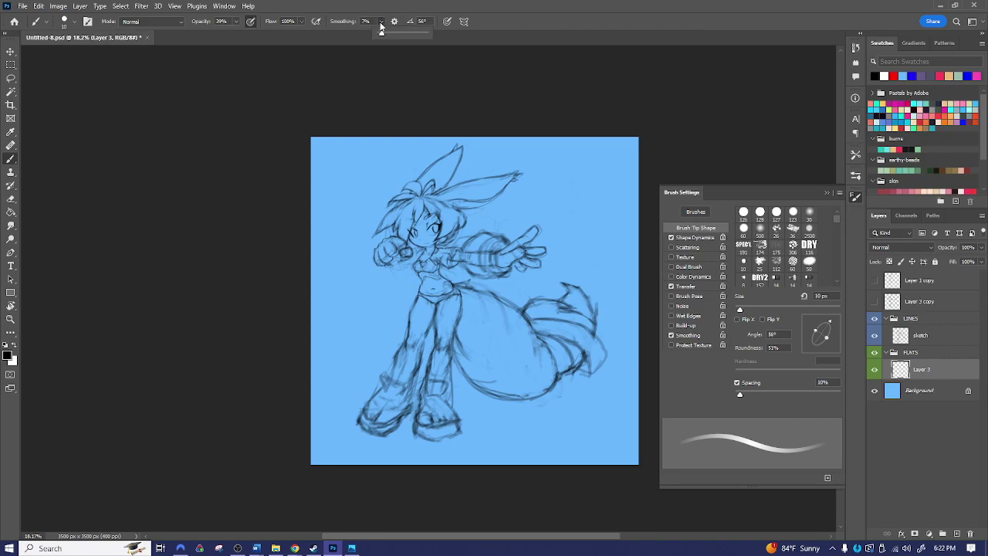
left_click(247, 23)
left_click(236, 22)
left_click_drag(236, 33, 272, 37)
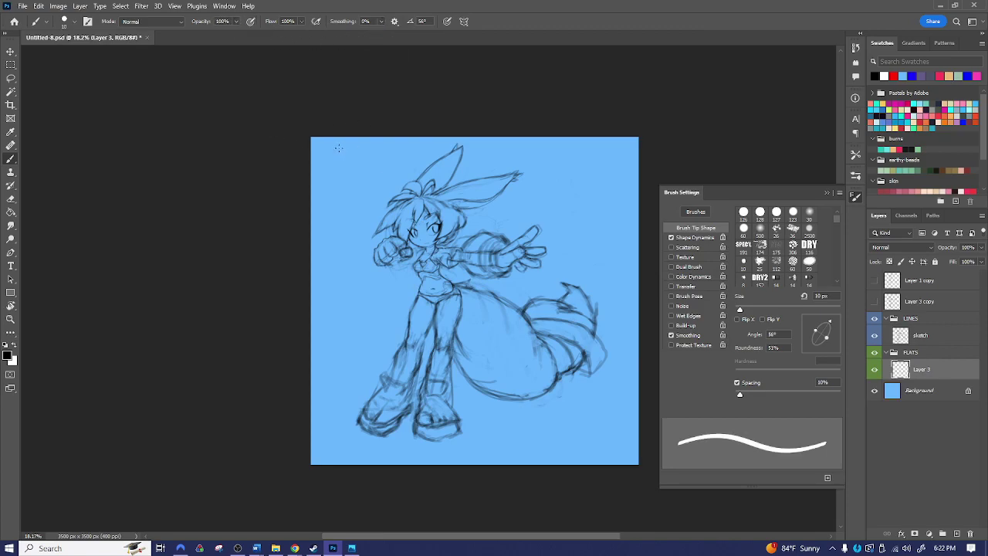
left_click(700, 238)
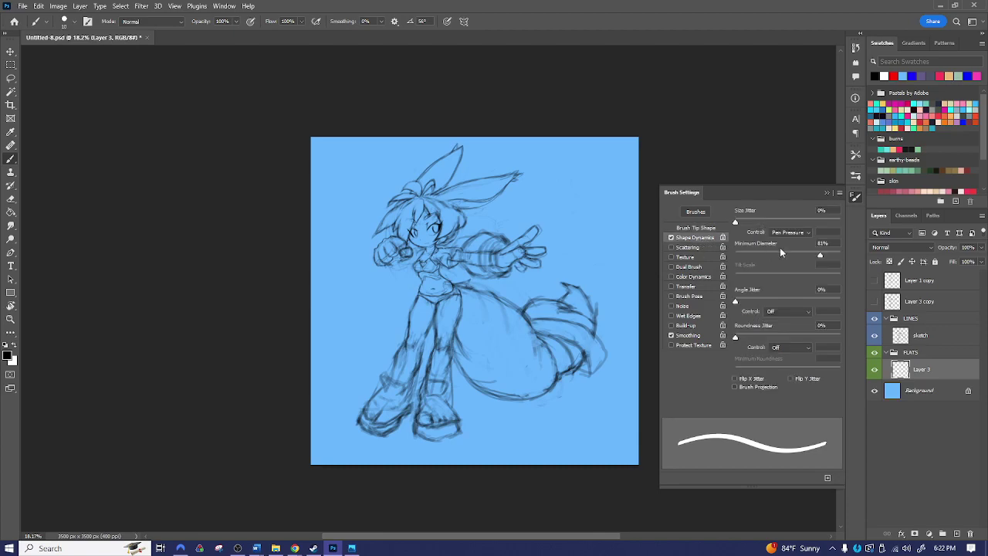
left_click(698, 228)
left_click_drag(824, 339, 834, 342)
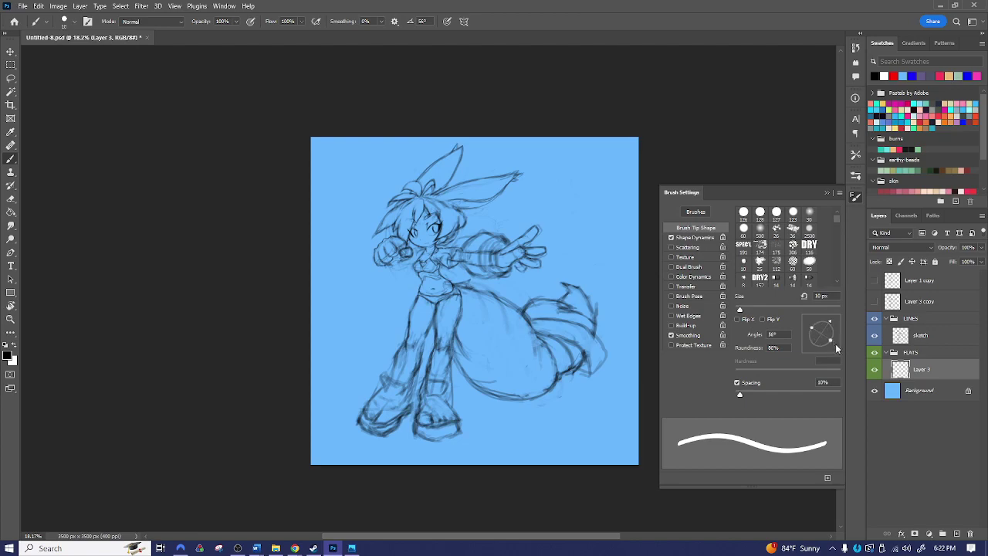
- Turn off pressure-controlled opacity for the Eraser, leave Shape Dynamics off, and set its tip roundness to 100%
key("e")
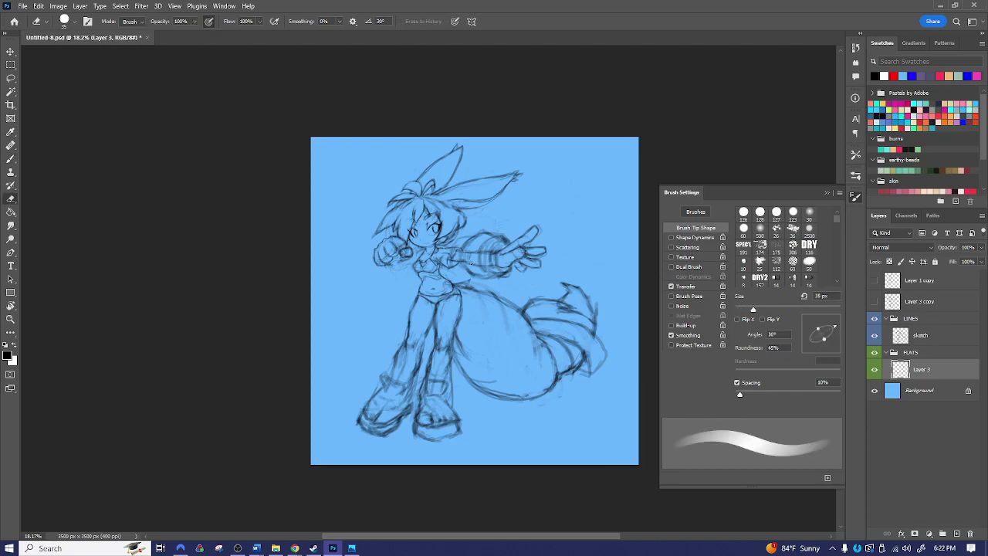
left_click(208, 21)
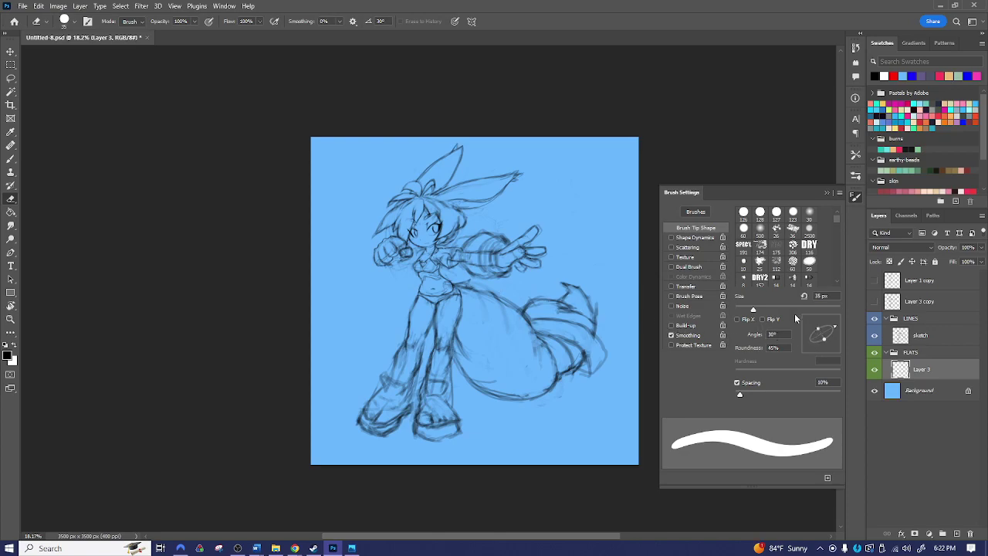
left_click(696, 239)
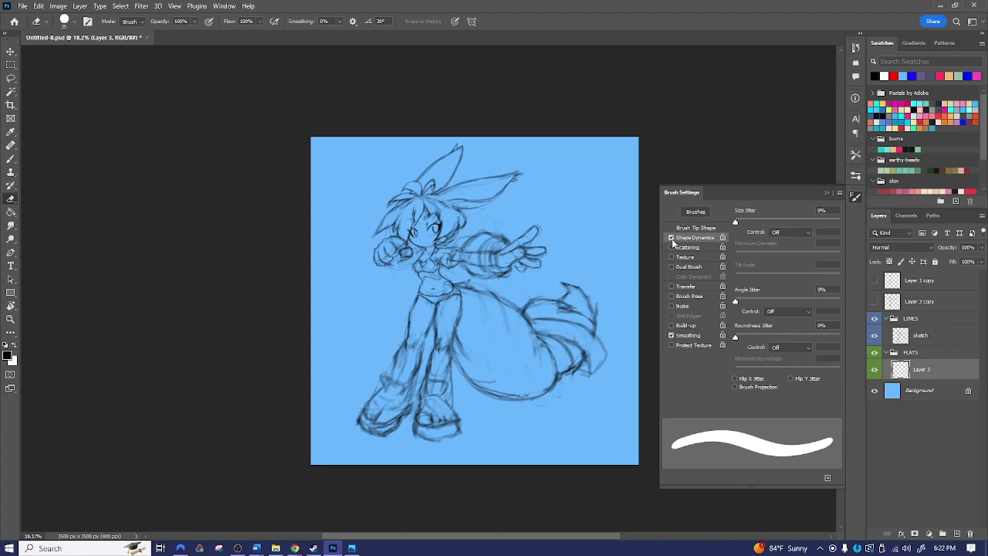
left_click(686, 229)
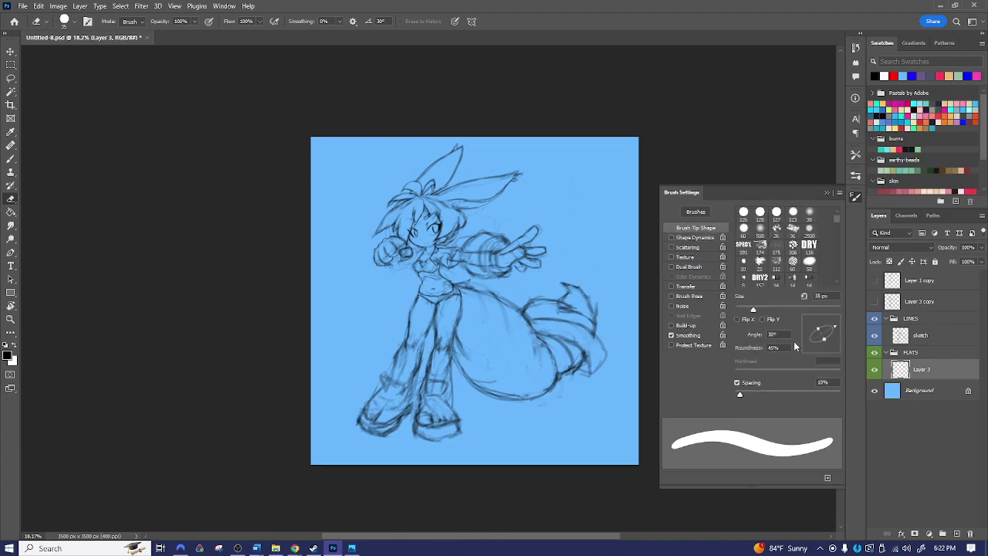
left_click_drag(818, 342, 834, 357)
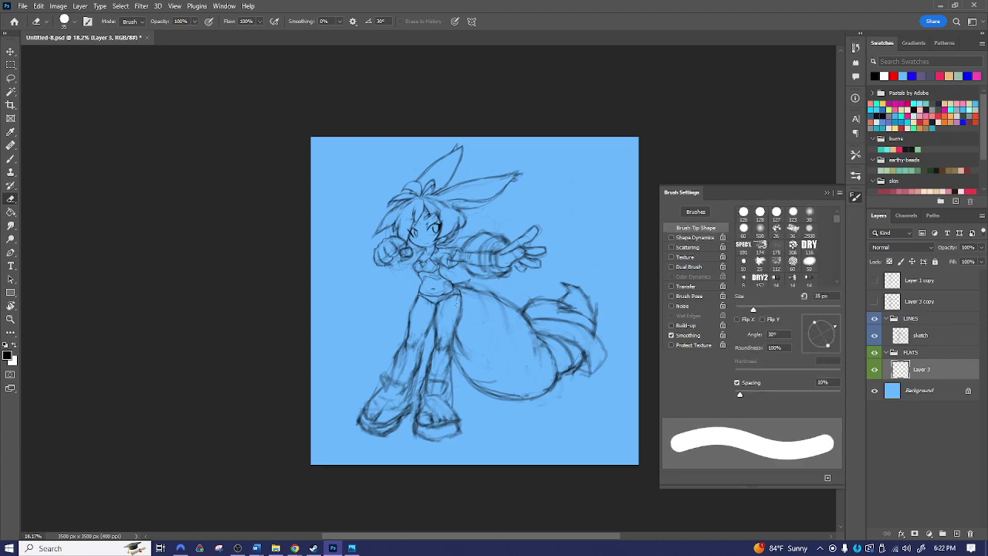
- Return to the Brush tool and enlarge the brush to 40 px
key("b")
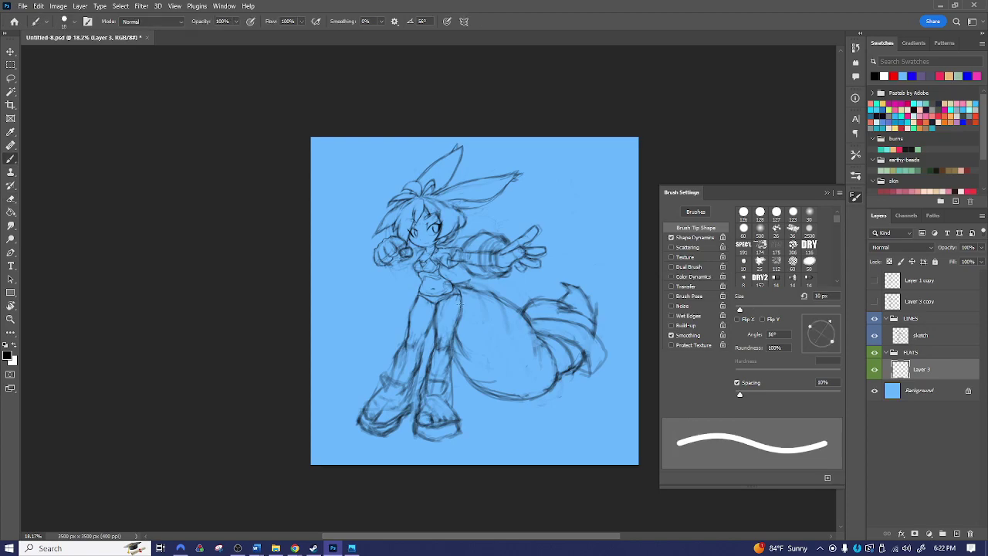
key("bracketright")
key("bracketright")
key("bracketright")
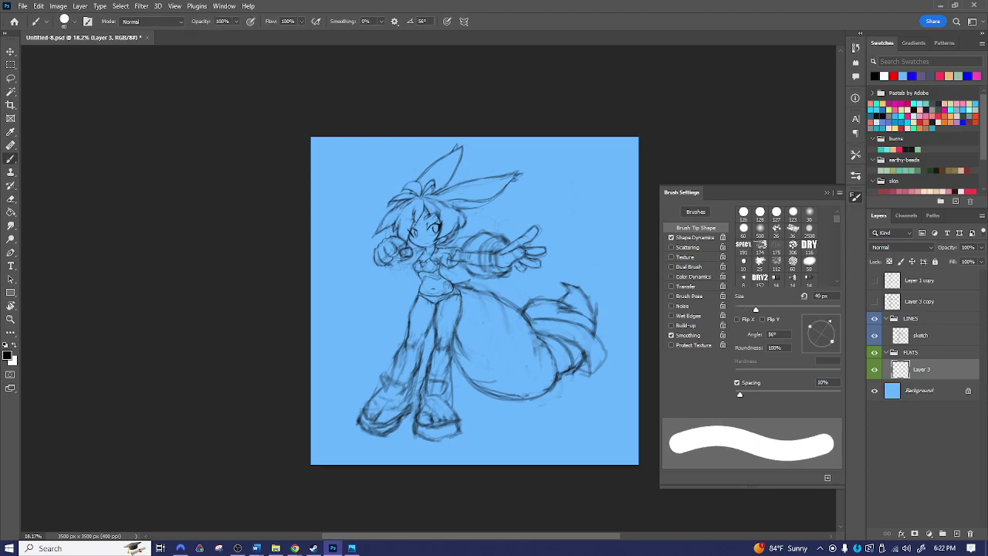
- Open the reference image 686ea346c622edead11cc1140bb32324.jpg from the REFs folder
key("alt+Tab")
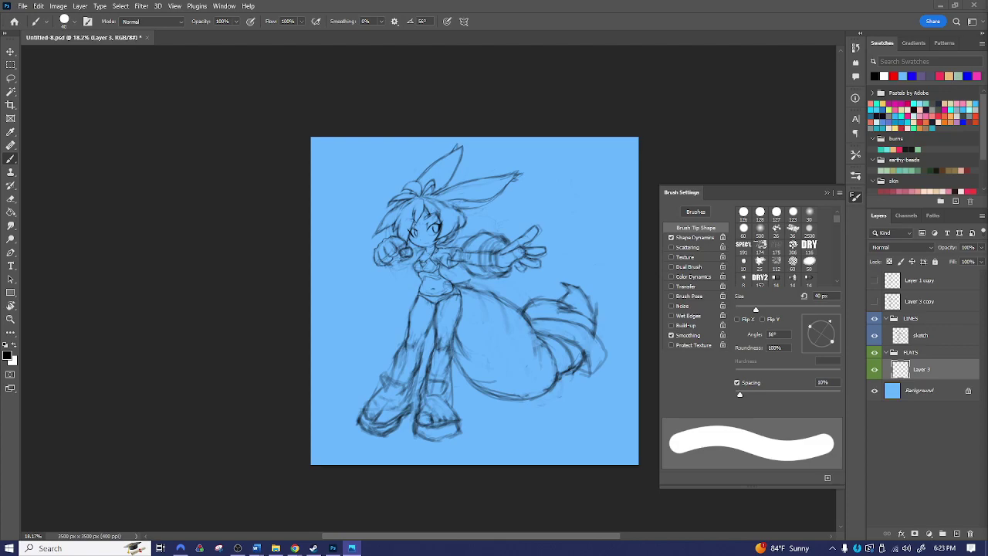
left_click(23, 6)
left_click(34, 27)
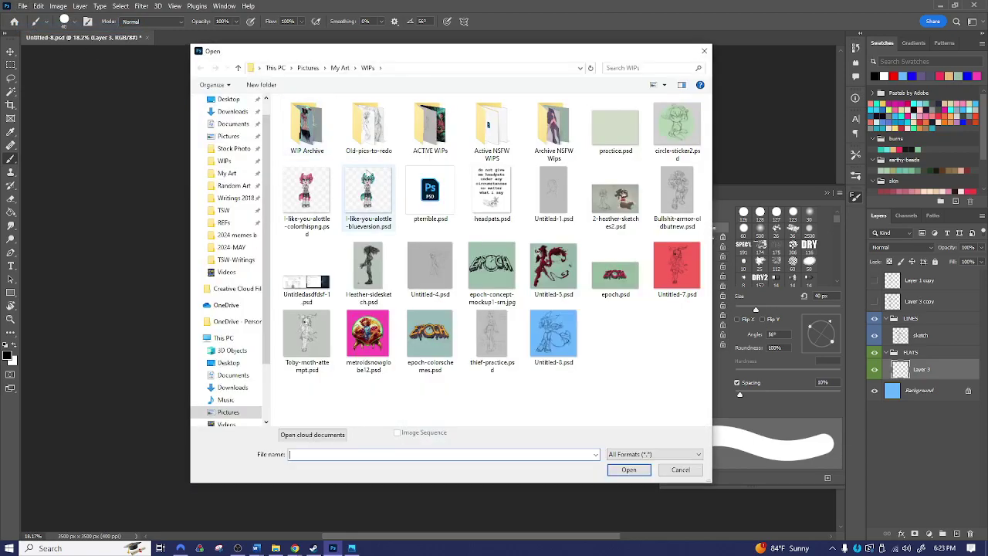
left_click(232, 224)
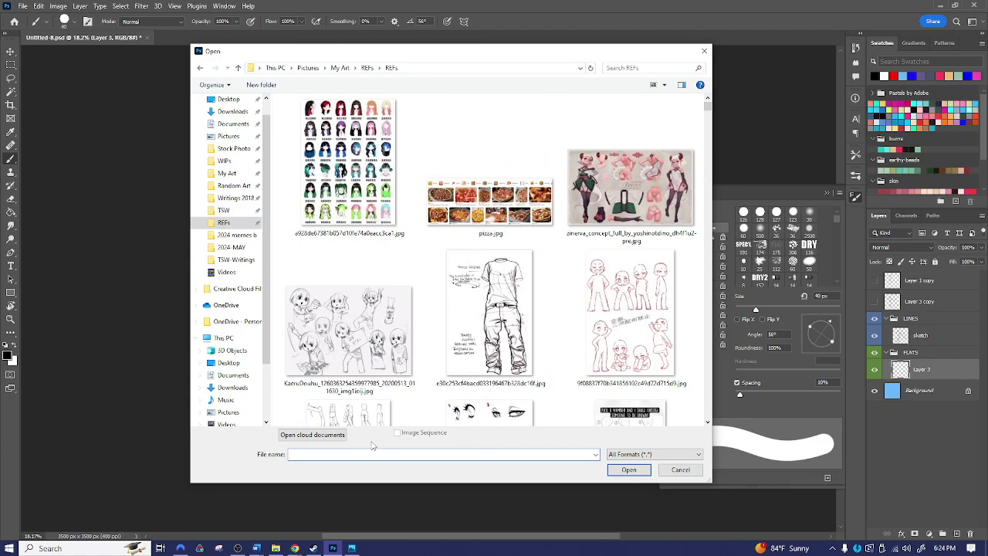
type("686e")
key("Down")
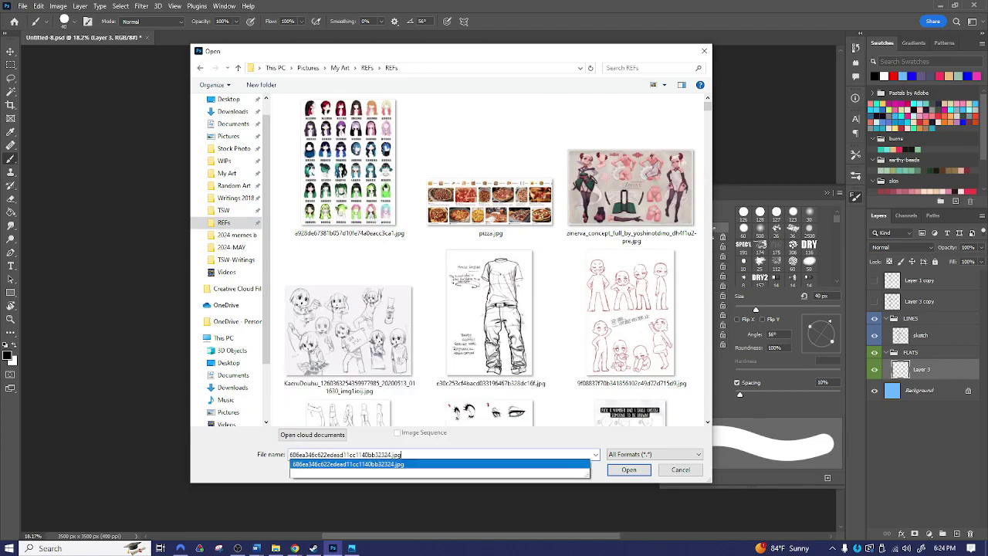
key("Return")
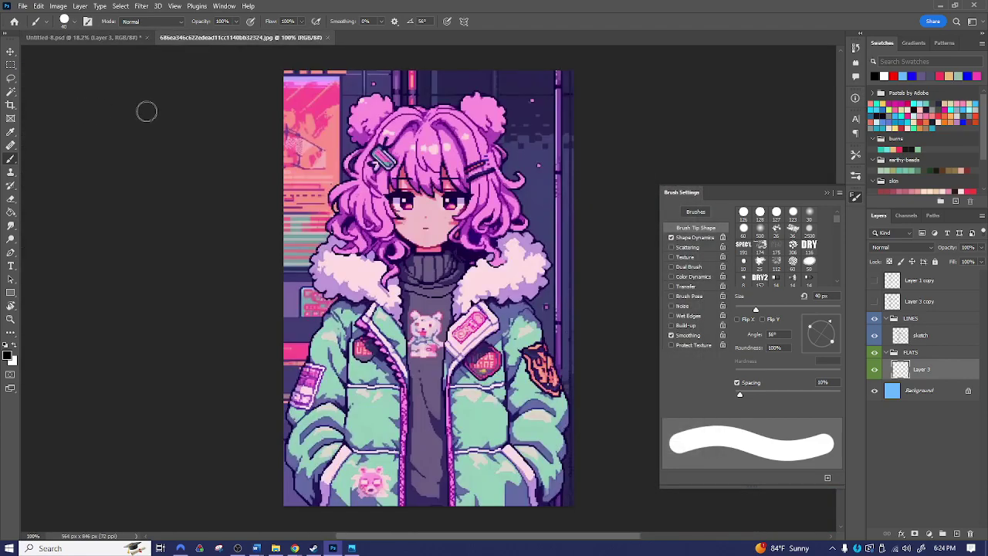
- Sample the base pink, the purple shadow and the pale pink highlight from the reference character's hair
key("i")
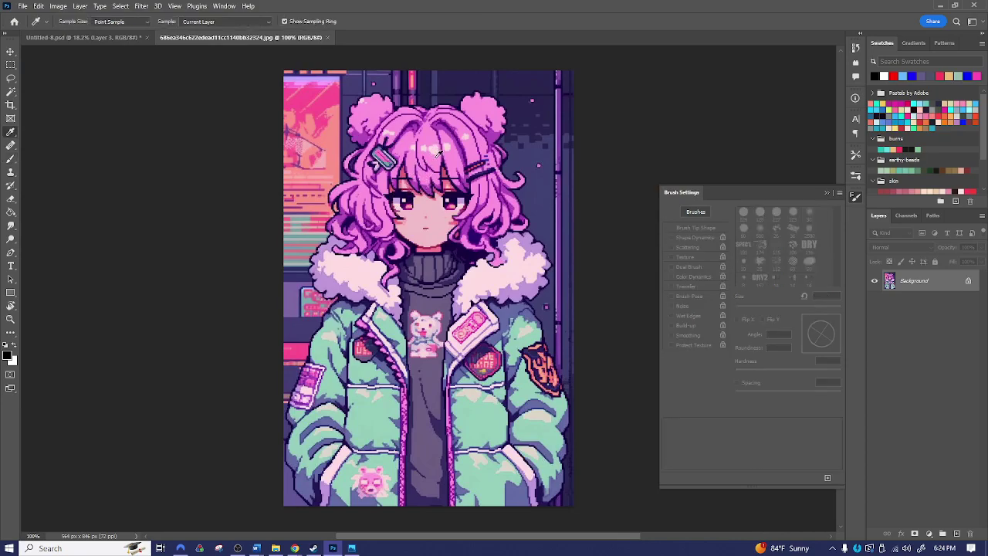
left_click(437, 153)
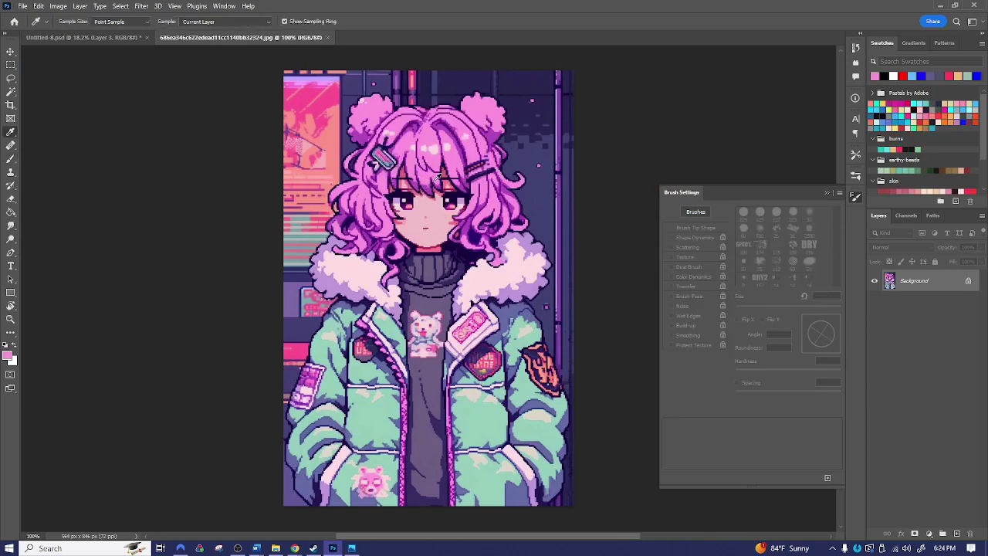
left_click(430, 185)
left_click(439, 150)
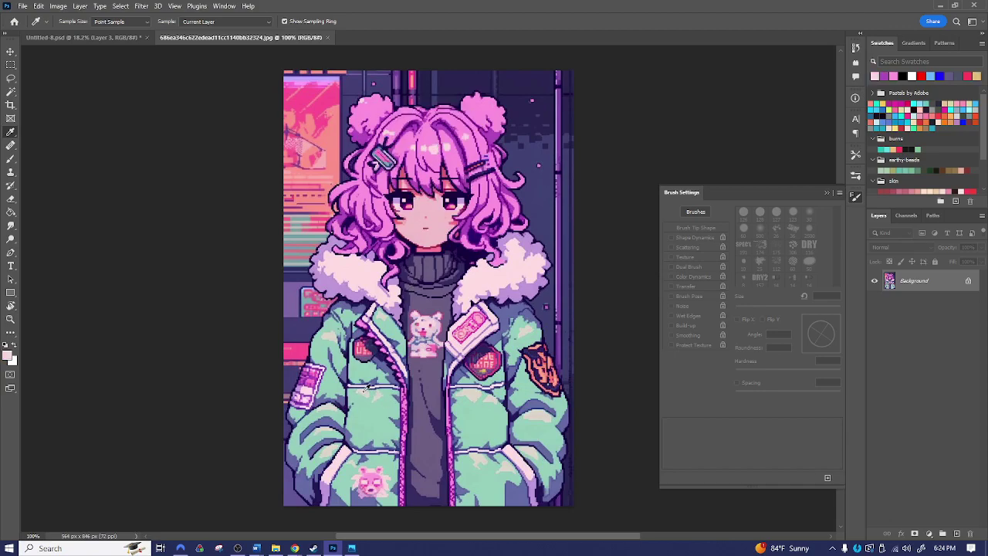
- Sample the jacket's green, purple shadow and pale highlight, plus the grey and dark purple of the turtleneck
left_click(374, 419)
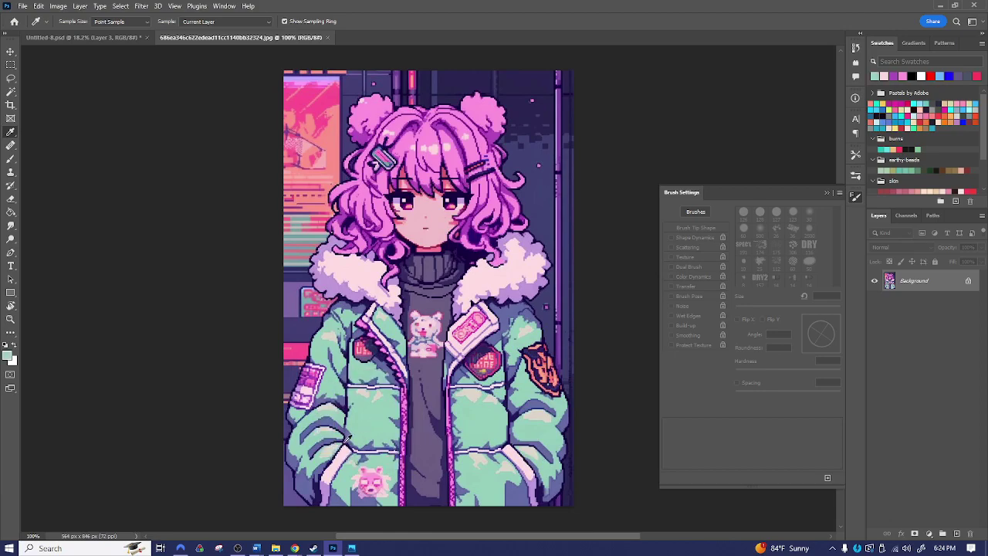
left_click(332, 419)
left_click(365, 391)
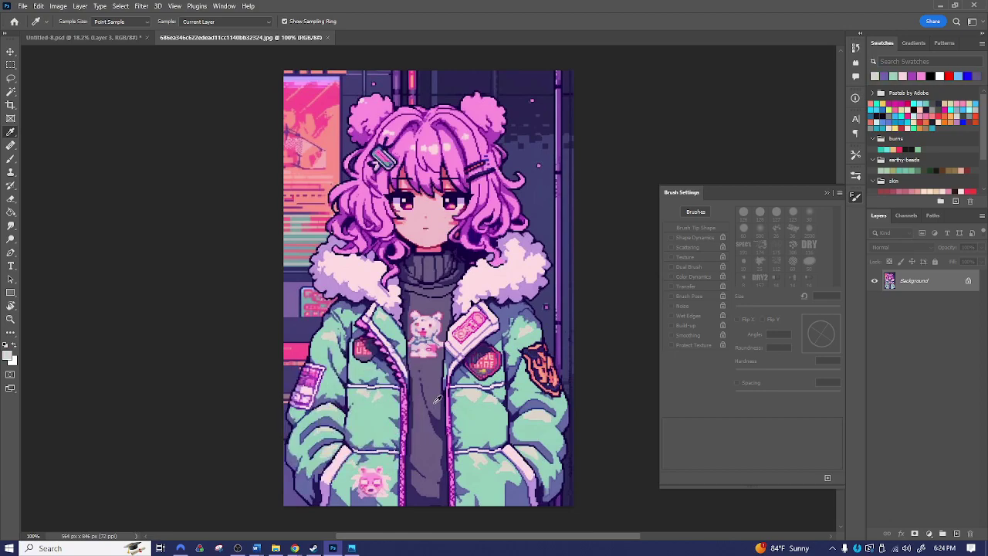
left_click(430, 269)
left_click(408, 294)
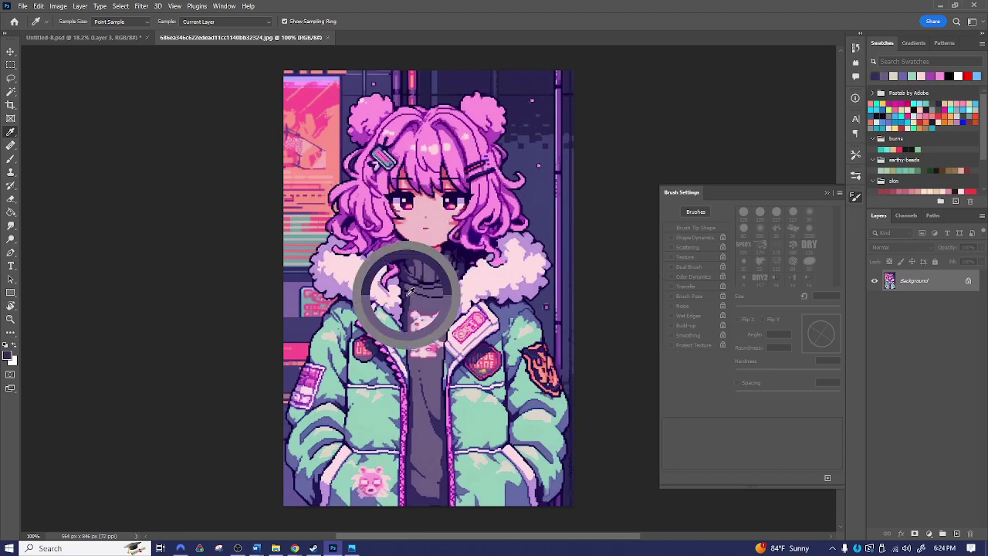
- Sample the light skin tone of the reference character's face and the darker pink shade beneath the bangs
left_click(68, 37)
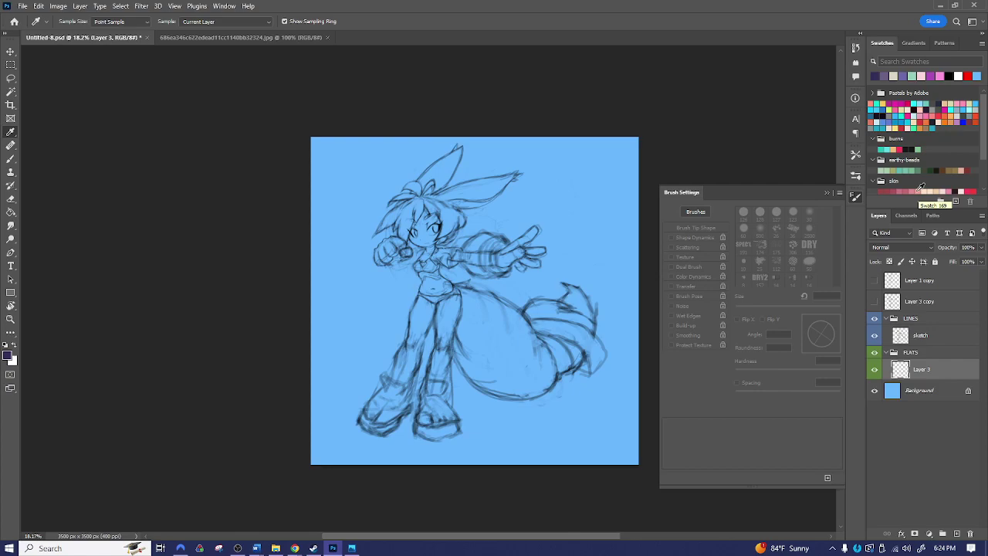
left_click(226, 36)
left_click(421, 205)
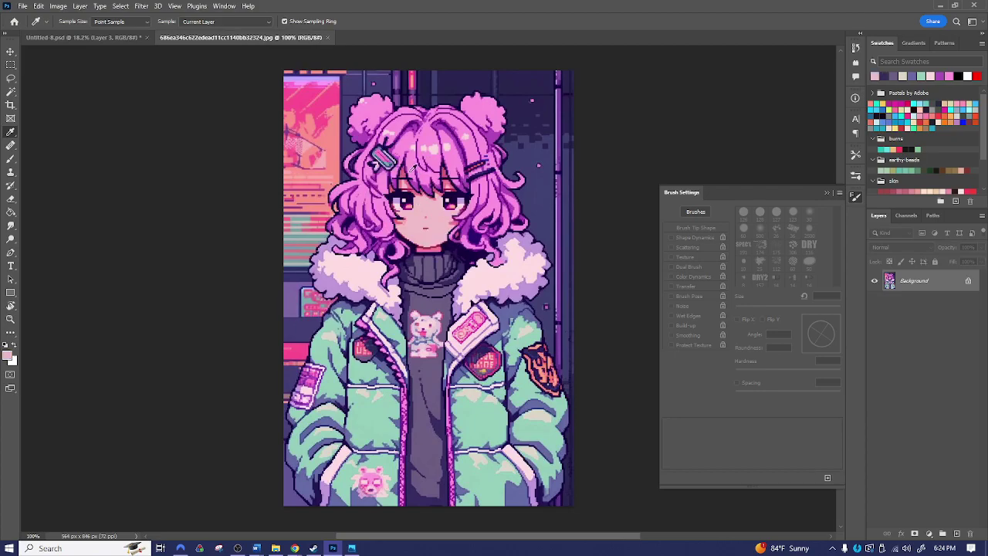
left_click(403, 170)
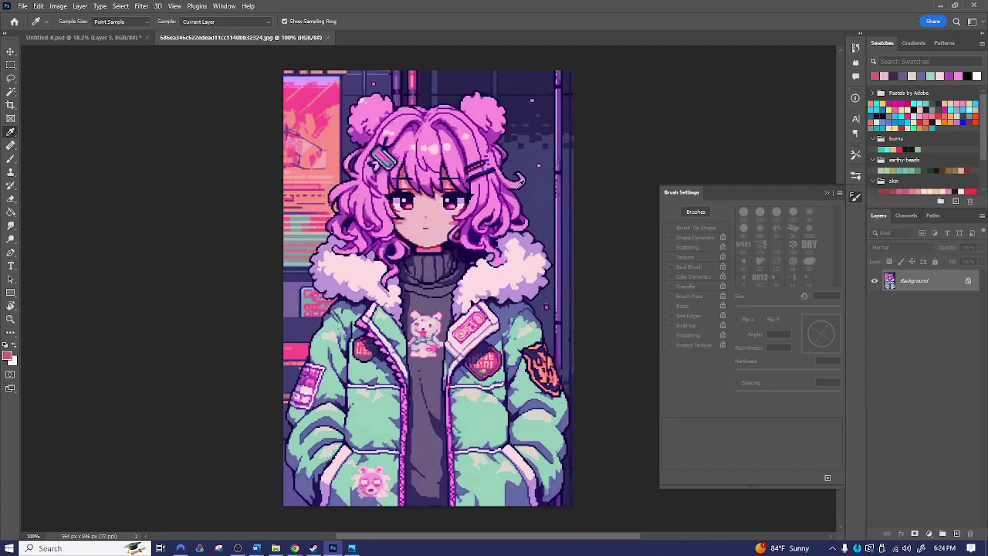
- In the sketch document, block in the hips, upper thighs and lower belly on Layer 3 with the light pink swatch and a 40 px brush
left_click(114, 40)
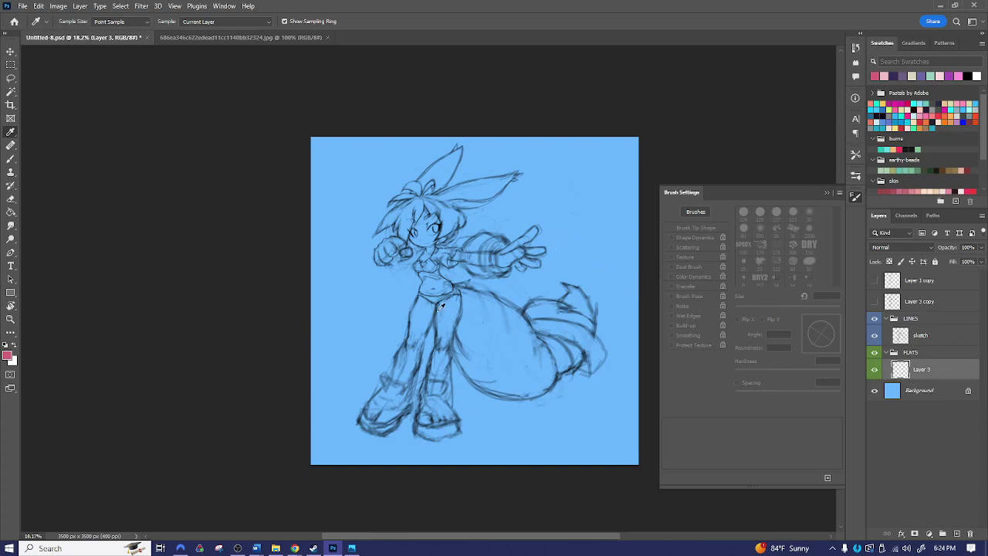
left_click(884, 75)
key("b")
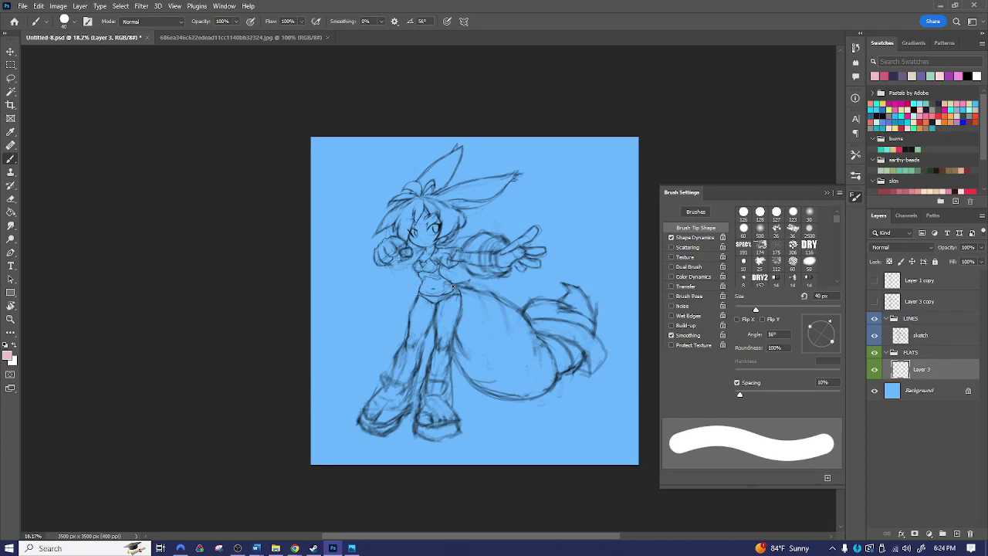
key("z")
left_click_drag(420, 315, 491, 321)
key("b")
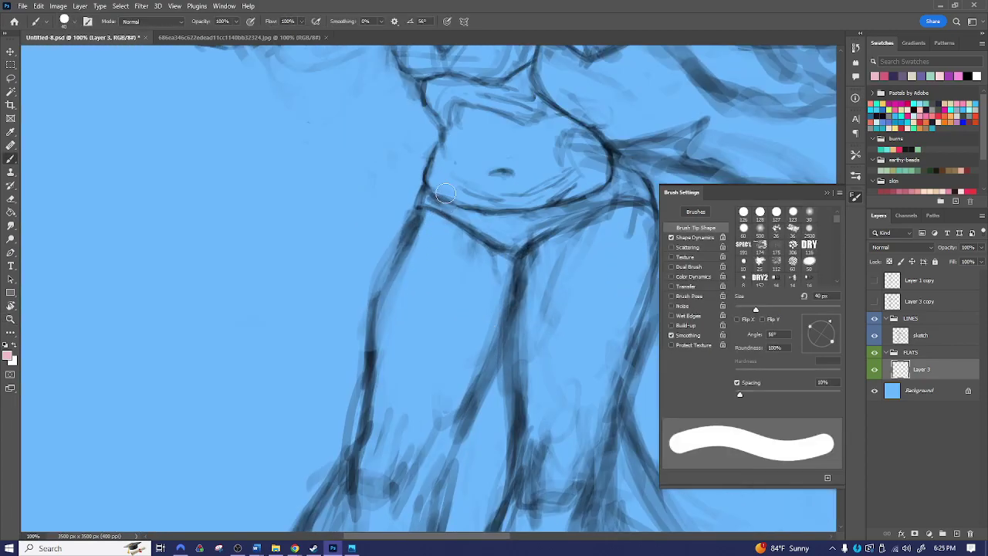
mouse_move(439, 185)
left_mouse_down()
mouse_move(459, 133)
mouse_move(435, 96)
mouse_move(455, 143)
mouse_move(384, 327)
mouse_move(437, 235)
mouse_move(398, 322)
mouse_move(466, 224)
mouse_move(489, 206)
mouse_move(537, 200)
mouse_move(524, 333)
mouse_move(521, 319)
mouse_move(531, 430)
mouse_move(538, 312)
mouse_move(543, 327)
mouse_move(537, 230)
mouse_move(560, 207)
mouse_move(556, 219)
mouse_move(466, 182)
mouse_move(460, 196)
mouse_move(459, 180)
mouse_move(476, 163)
mouse_move(494, 167)
mouse_move(484, 194)
mouse_move(496, 157)
left_mouse_up()
key("e")
key("b")
- Enlarge the brush and cover the whole face and the area behind the bangs with light pink
scroll(496, 157, "up", 10)
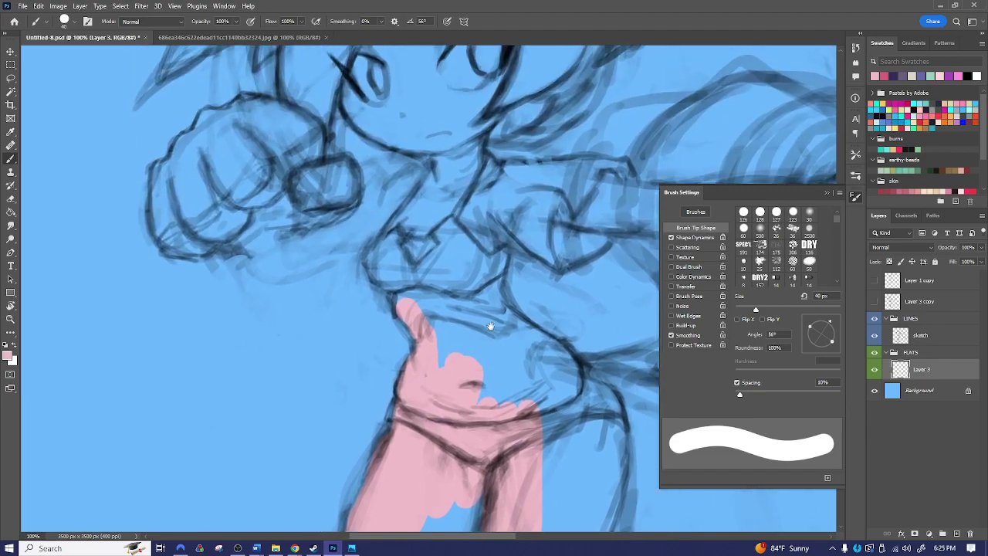
mouse_move(372, 201)
left_mouse_down()
mouse_move(375, 213)
mouse_move(388, 240)
mouse_move(391, 186)
left_mouse_up()
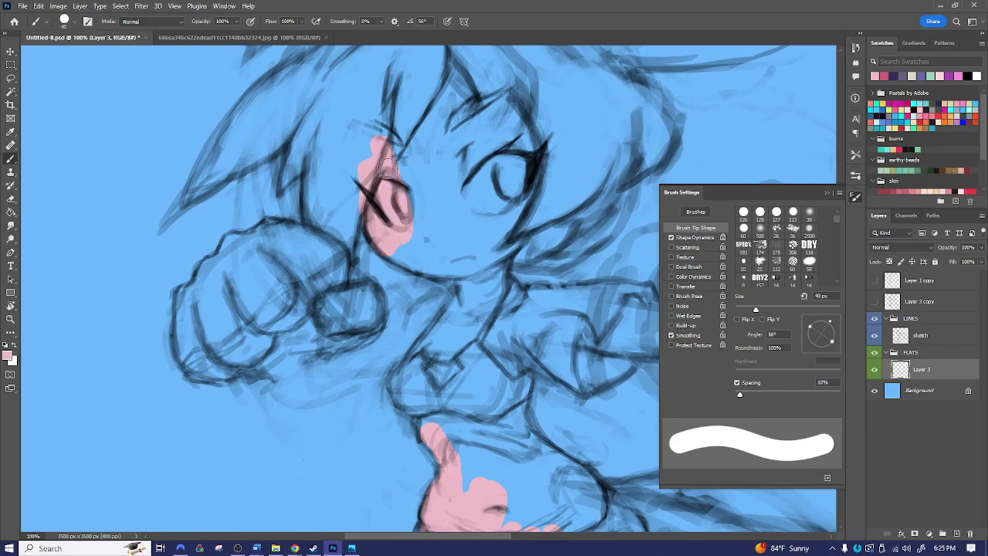
key("bracketright")
key("bracketright")
key("bracketright")
key("bracketright")
key("bracketright")
key("bracketright")
key("bracketright")
mouse_move(376, 141)
left_mouse_down()
mouse_move(444, 146)
mouse_move(401, 120)
mouse_move(414, 126)
mouse_move(477, 83)
mouse_move(424, 84)
mouse_move(534, 98)
mouse_move(524, 99)
mouse_move(504, 166)
mouse_move(486, 154)
mouse_move(540, 180)
mouse_move(431, 210)
mouse_move(418, 229)
mouse_move(447, 232)
mouse_move(423, 237)
mouse_move(458, 238)
mouse_move(452, 244)
mouse_move(421, 242)
mouse_move(408, 221)
mouse_move(440, 215)
mouse_move(388, 221)
mouse_move(440, 248)
mouse_move(392, 225)
mouse_move(372, 194)
mouse_move(403, 223)
mouse_move(465, 249)
left_mouse_up()
- Reduce the brush size and fill the neck and chest with the light pink skin colour
key("bracketleft")
key("bracketleft")
key("bracketleft")
key("bracketleft")
key("bracketleft")
key("bracketleft")
key("bracketleft")
key("bracketleft")
key("bracketleft")
mouse_move(460, 285)
left_mouse_down()
mouse_move(441, 317)
mouse_move(447, 296)
mouse_move(426, 290)
mouse_move(414, 354)
mouse_move(425, 353)
mouse_move(402, 390)
mouse_move(427, 424)
mouse_move(398, 383)
mouse_move(414, 365)
mouse_move(427, 385)
mouse_move(456, 348)
mouse_move(431, 398)
mouse_move(461, 285)
mouse_move(498, 230)
left_mouse_up()
key("bracketleft")
key("bracketright")
key("bracketright")
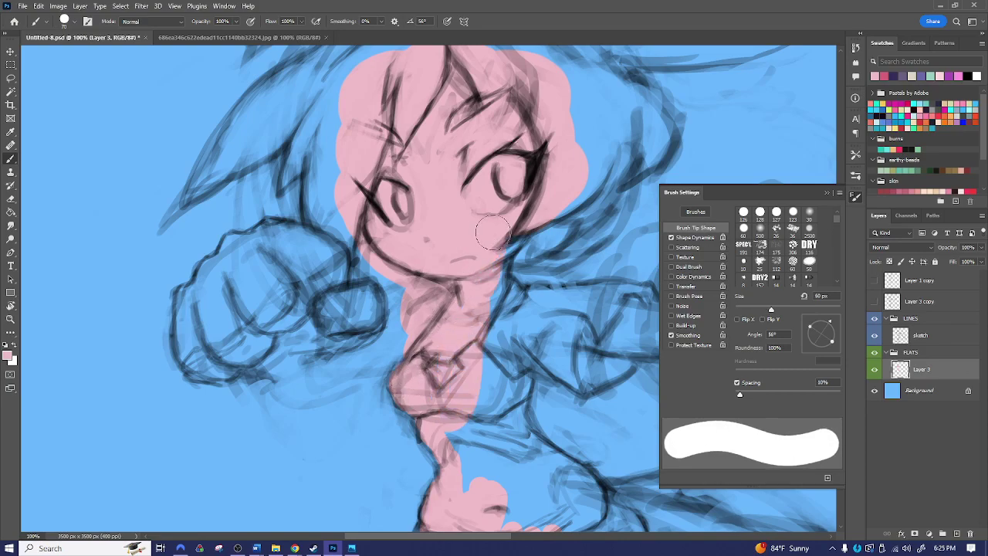
- Fill the outstretched forearm, palm and first two fingers with light pink using a 40 px brush
mouse_move(492, 304)
left_mouse_down()
mouse_move(491, 263)
mouse_move(485, 308)
mouse_move(505, 300)
mouse_move(512, 313)
mouse_move(493, 349)
mouse_move(518, 331)
left_mouse_up()
key("bracketleft")
key("bracketleft")
key("bracketleft")
mouse_move(606, 328)
left_mouse_down()
mouse_move(563, 351)
mouse_move(617, 333)
mouse_move(415, 308)
left_mouse_up()
mouse_move(410, 319)
left_mouse_down()
mouse_move(435, 323)
mouse_move(425, 292)
mouse_move(460, 299)
mouse_move(425, 323)
mouse_move(462, 328)
mouse_move(466, 301)
mouse_move(553, 294)
mouse_move(502, 303)
mouse_move(495, 313)
mouse_move(512, 319)
mouse_move(480, 333)
mouse_move(567, 342)
mouse_move(545, 323)
left_mouse_up()
left_click_drag(618, 318, 443, 295)
mouse_move(416, 292)
left_mouse_down()
mouse_move(390, 289)
mouse_move(399, 276)
mouse_move(375, 270)
mouse_move(492, 273)
mouse_move(467, 268)
mouse_move(612, 183)
mouse_move(623, 165)
mouse_move(597, 192)
mouse_move(657, 135)
mouse_move(678, 133)
mouse_move(671, 153)
mouse_move(636, 172)
mouse_move(672, 154)
mouse_move(641, 186)
mouse_move(546, 231)
mouse_move(450, 302)
mouse_move(495, 331)
mouse_move(480, 331)
mouse_move(530, 322)
mouse_move(566, 286)
mouse_move(555, 295)
mouse_move(592, 290)
mouse_move(579, 278)
mouse_move(488, 315)
mouse_move(518, 294)
mouse_move(489, 294)
mouse_move(493, 285)
mouse_move(572, 250)
mouse_move(511, 259)
left_mouse_up()
left_click_drag(591, 257, 486, 274)
mouse_move(467, 278)
left_mouse_down()
mouse_move(486, 234)
mouse_move(494, 265)
mouse_move(497, 254)
mouse_move(612, 258)
mouse_move(614, 267)
mouse_move(574, 287)
mouse_move(517, 280)
left_mouse_up()
left_click_drag(582, 272, 599, 264)
key("e")
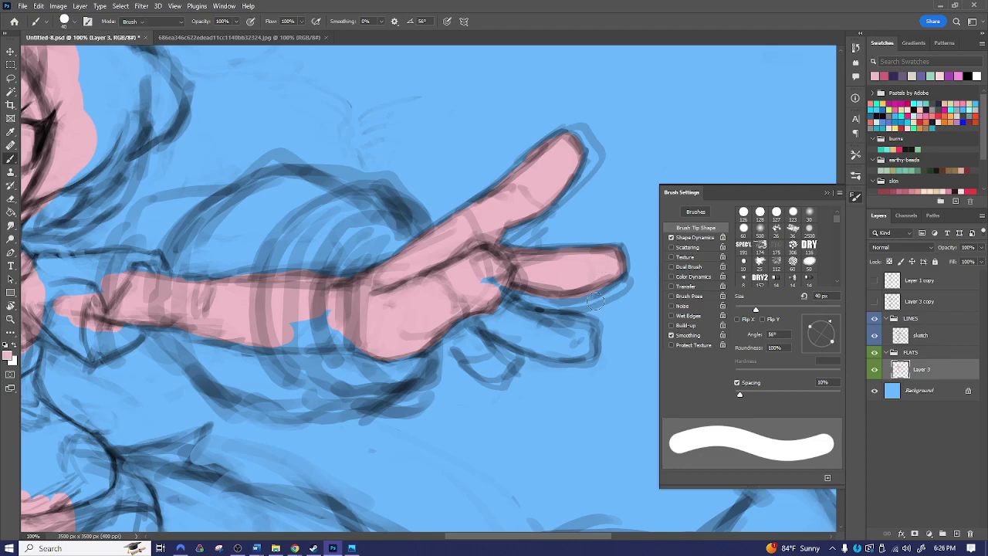
- Fill the two lower fingers of the outstretched hand with the light pink skin colour
key("b")
key("e")
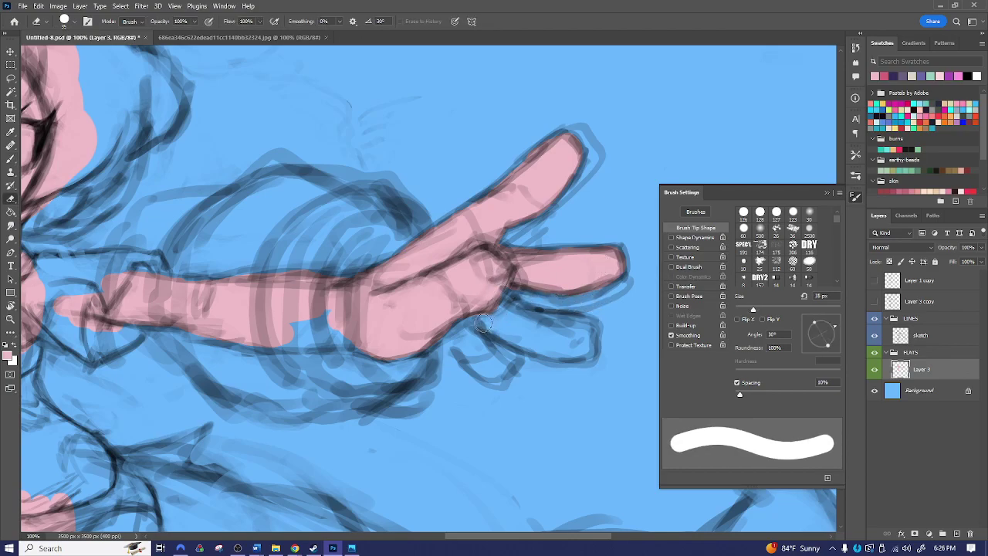
key("b")
mouse_move(486, 320)
left_mouse_down()
mouse_move(595, 328)
mouse_move(577, 347)
mouse_move(534, 344)
mouse_move(552, 351)
mouse_move(579, 355)
mouse_move(586, 337)
left_mouse_up()
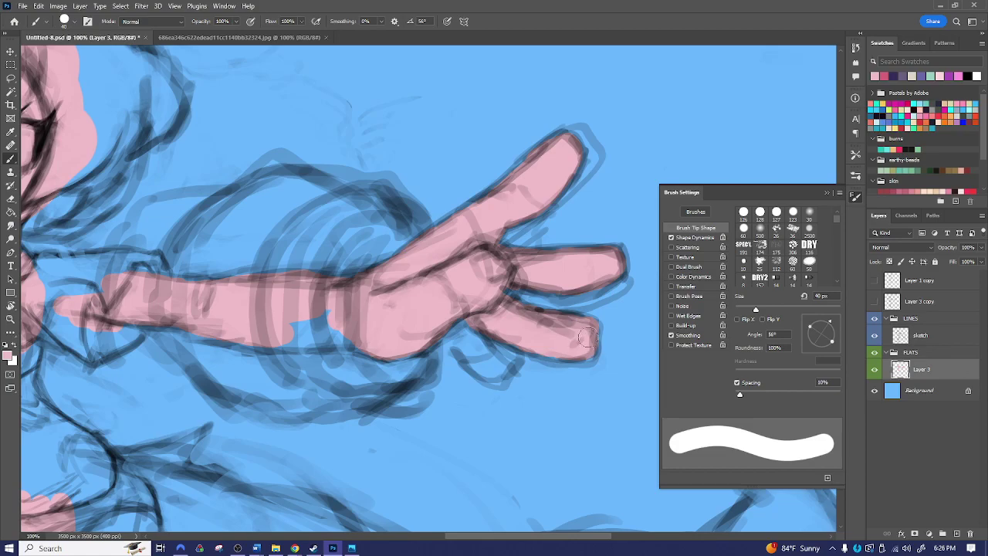
mouse_move(484, 334)
left_mouse_down()
mouse_move(427, 334)
mouse_move(469, 323)
mouse_move(465, 344)
mouse_move(494, 374)
mouse_move(504, 368)
mouse_move(475, 342)
left_mouse_up()
left_click_drag(506, 370, 485, 369)
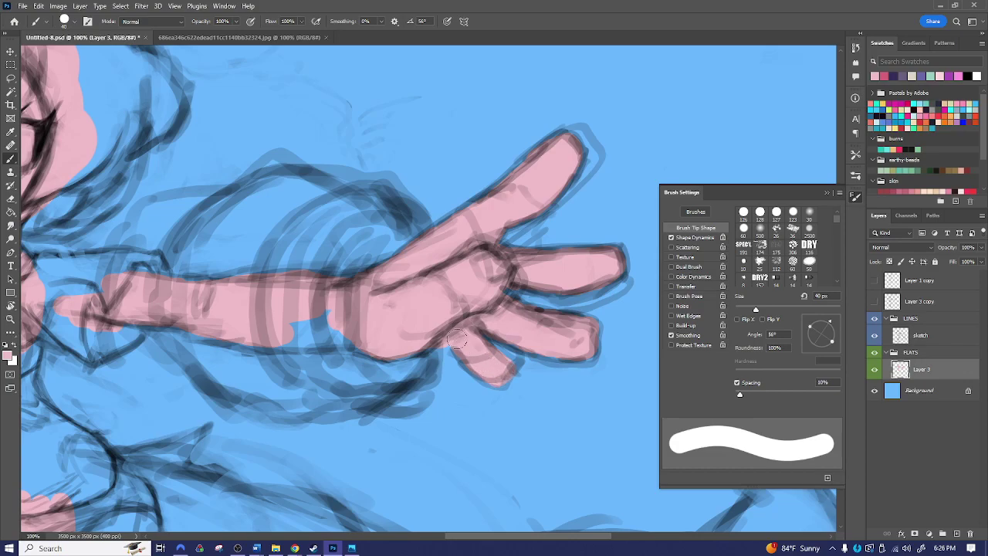
- Fill the gaps along the outstretched forearm and paint the upper arm up to the shoulder in light pink
mouse_move(262, 342)
left_mouse_down()
mouse_move(338, 336)
mouse_move(316, 323)
mouse_move(384, 299)
mouse_move(502, 288)
left_mouse_up()
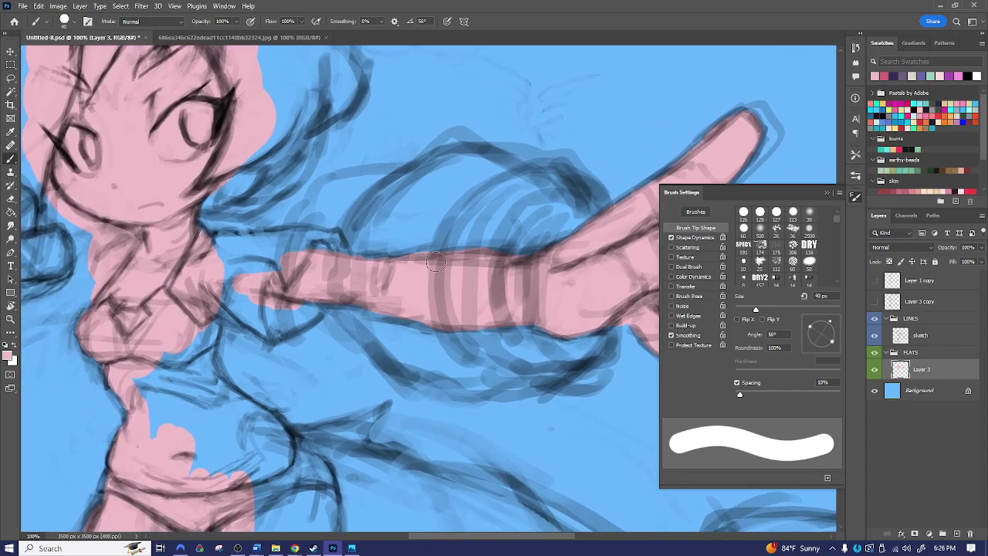
key("e")
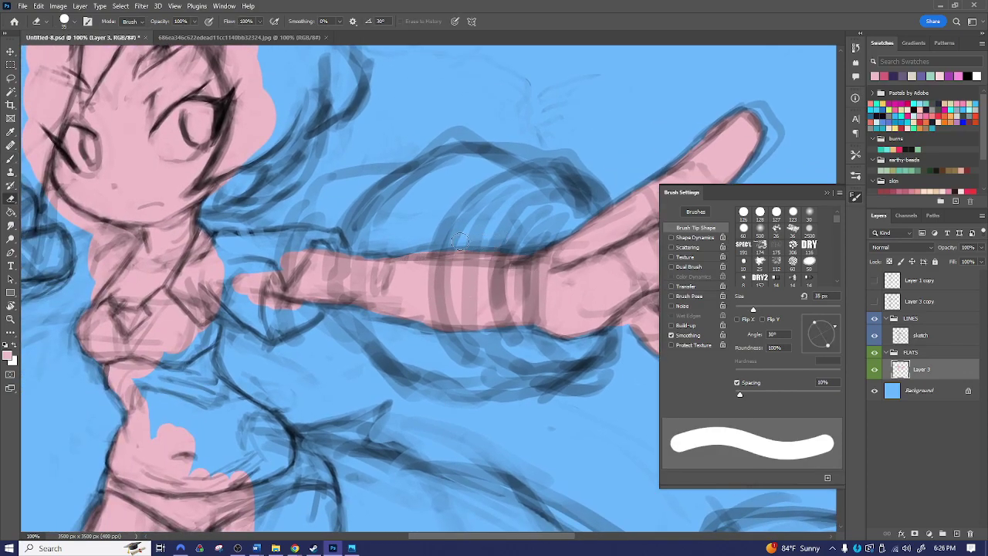
key("b")
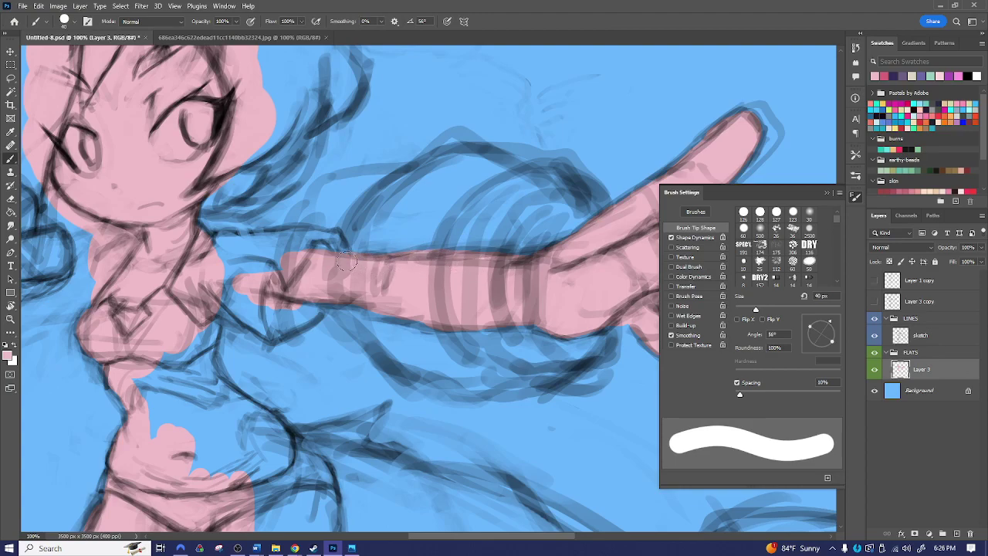
mouse_move(289, 258)
left_mouse_down()
mouse_move(237, 271)
mouse_move(206, 253)
mouse_move(261, 253)
mouse_move(228, 268)
mouse_move(262, 277)
mouse_move(215, 288)
mouse_move(239, 291)
mouse_move(248, 280)
mouse_move(255, 308)
left_mouse_up()
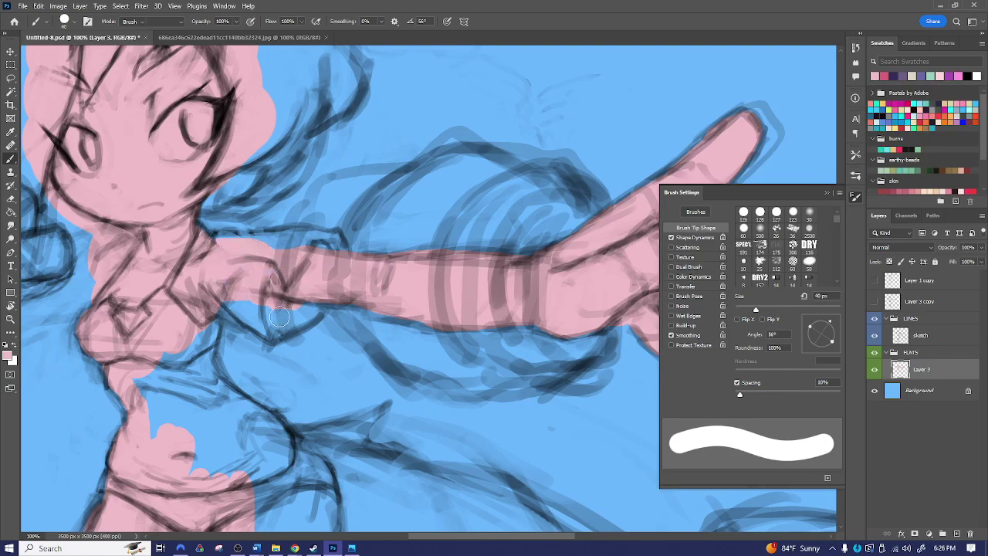
key("e")
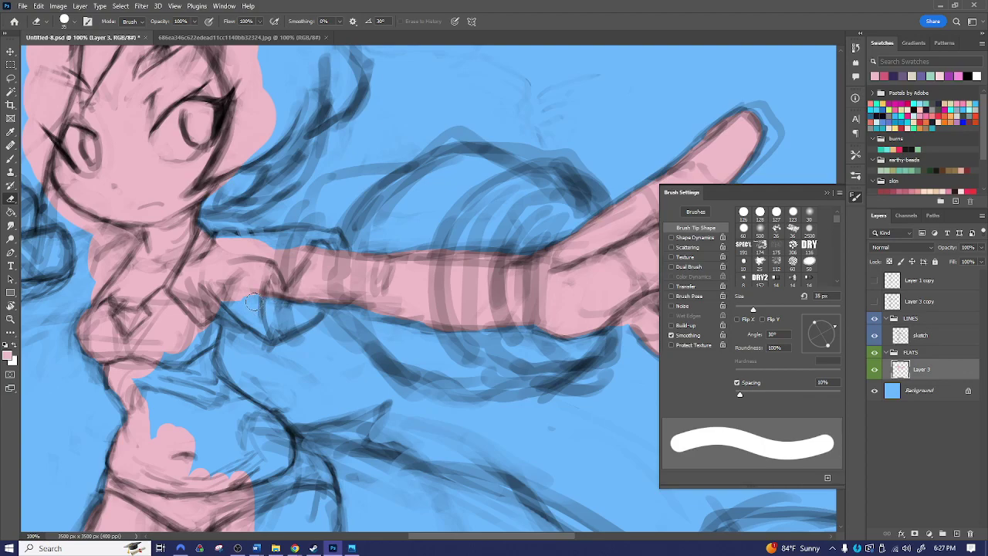
key("b")
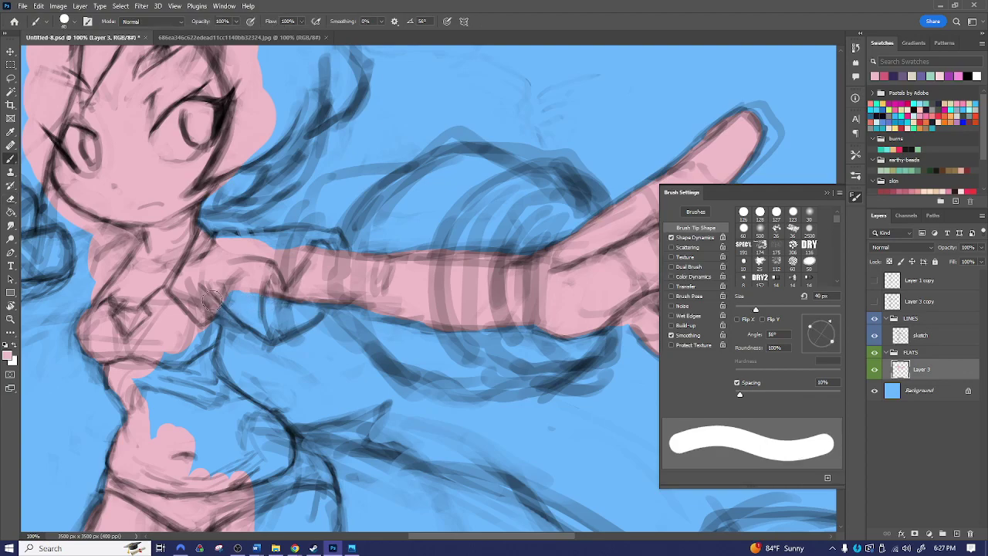
- Fill the midriff and the side of the waist with light pink, rotating the canvas to suit the strokes
mouse_move(200, 342)
left_mouse_down()
mouse_move(160, 379)
mouse_move(166, 361)
mouse_move(142, 381)
mouse_move(161, 440)
mouse_move(187, 403)
mouse_move(190, 343)
mouse_move(190, 368)
mouse_move(201, 347)
mouse_move(212, 397)
left_mouse_up()
left_click_drag(268, 377, 457, 238)
mouse_move(373, 290)
left_mouse_down()
mouse_move(409, 316)
mouse_move(413, 300)
mouse_move(432, 328)
mouse_move(414, 328)
mouse_move(437, 368)
mouse_move(472, 344)
mouse_move(451, 302)
mouse_move(420, 287)
mouse_move(462, 337)
left_mouse_up()
key("r")
mouse_move(531, 220)
left_mouse_down()
mouse_move(555, 278)
mouse_move(551, 317)
left_mouse_up()
key("b")
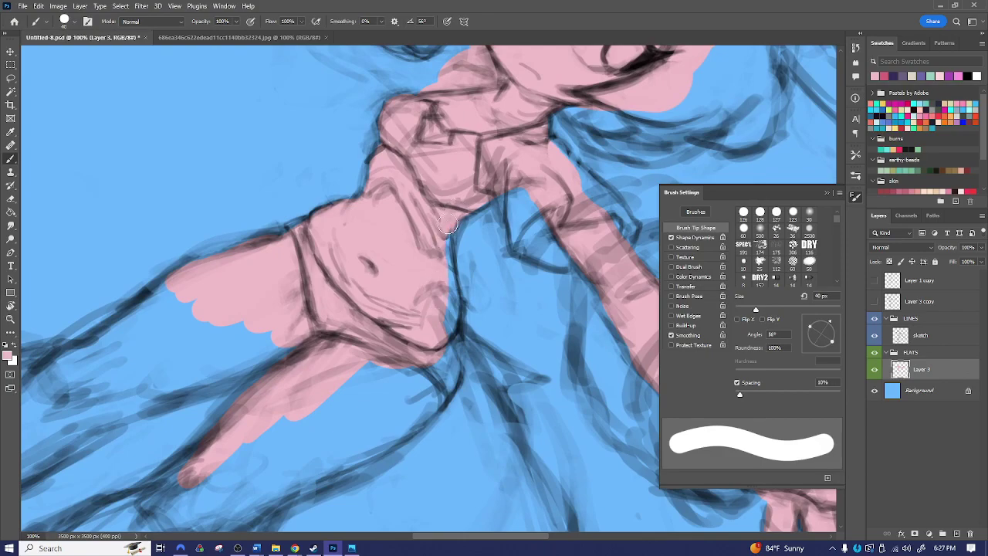
mouse_move(440, 261)
left_mouse_down()
mouse_move(448, 381)
mouse_move(449, 371)
mouse_move(434, 392)
mouse_move(435, 371)
mouse_move(390, 370)
left_mouse_up()
- Fill the hip and the top of the thigh on the tail side with the light pink skin colour
key("r")
left_click_drag(556, 365, 489, 261)
key("b")
mouse_move(389, 328)
left_mouse_down()
mouse_move(356, 386)
mouse_move(440, 313)
mouse_move(434, 361)
mouse_move(409, 409)
mouse_move(368, 404)
left_mouse_up()
mouse_move(499, 345)
left_mouse_down()
mouse_move(514, 252)
mouse_move(507, 239)
left_mouse_up()
key("r")
left_click_drag(534, 275, 530, 242)
key("z")
left_click_drag(533, 291, 485, 294)
left_click_drag(485, 329, 490, 248)
key("b")
left_click_drag(814, 333, 820, 332)
- Enlarge the brush to 125 px and fill both legs with light pink from the thighs down past the knees
key("z")
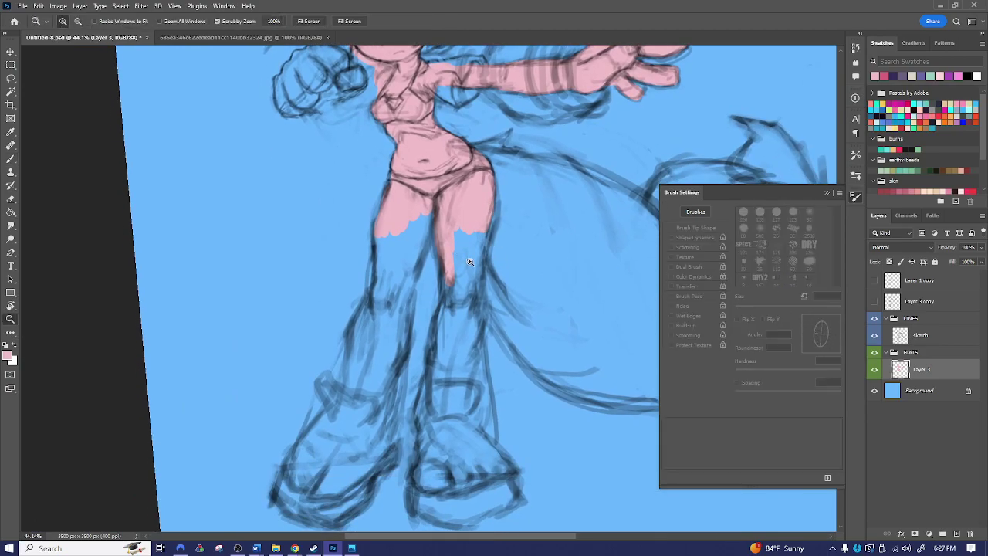
left_click_drag(470, 266, 525, 266)
key("b")
key("bracketright")
key("bracketright")
key("bracketright")
key("bracketright")
key("bracketright")
key("bracketright")
key("bracketright")
key("bracketright")
mouse_move(448, 179)
left_mouse_down()
mouse_move(452, 257)
mouse_move(501, 167)
mouse_move(457, 347)
mouse_move(440, 289)
mouse_move(432, 297)
mouse_move(426, 244)
mouse_move(425, 272)
mouse_move(410, 166)
mouse_move(429, 352)
mouse_move(415, 431)
mouse_move(438, 395)
mouse_move(459, 405)
left_mouse_up()
mouse_move(285, 199)
left_mouse_down()
mouse_move(284, 297)
mouse_move(224, 432)
mouse_move(305, 305)
mouse_move(309, 176)
mouse_move(350, 198)
mouse_move(368, 188)
mouse_move(337, 294)
mouse_move(324, 401)
mouse_move(305, 444)
mouse_move(258, 467)
left_mouse_up()
- Extend the light pink down the shin and ankle of the leg farther from the tail
key("z")
left_click_drag(473, 325, 402, 325)
left_click_drag(467, 306, 489, 181)
key("b")
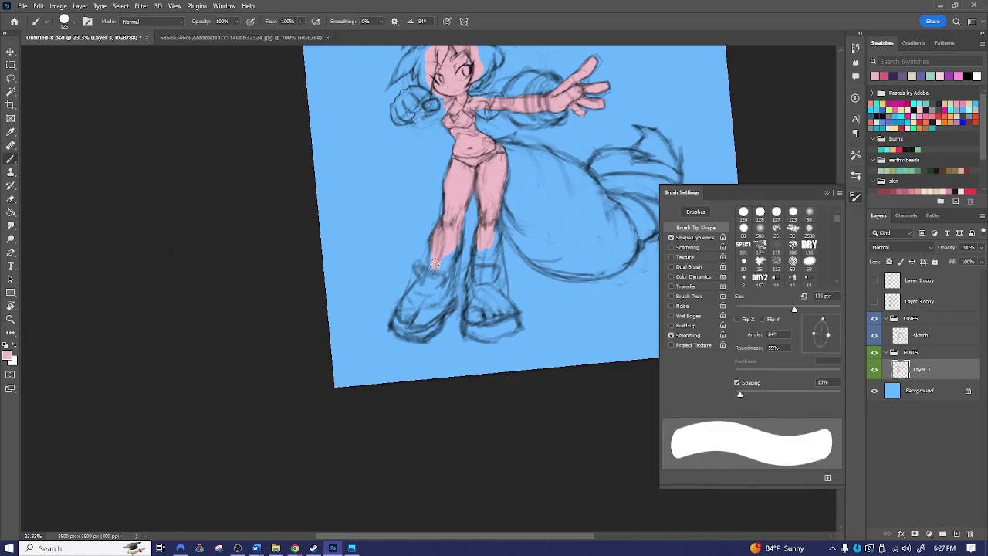
left_click_drag(433, 264, 447, 257)
left_click_drag(431, 292, 431, 284)
left_click_drag(501, 254, 474, 263)
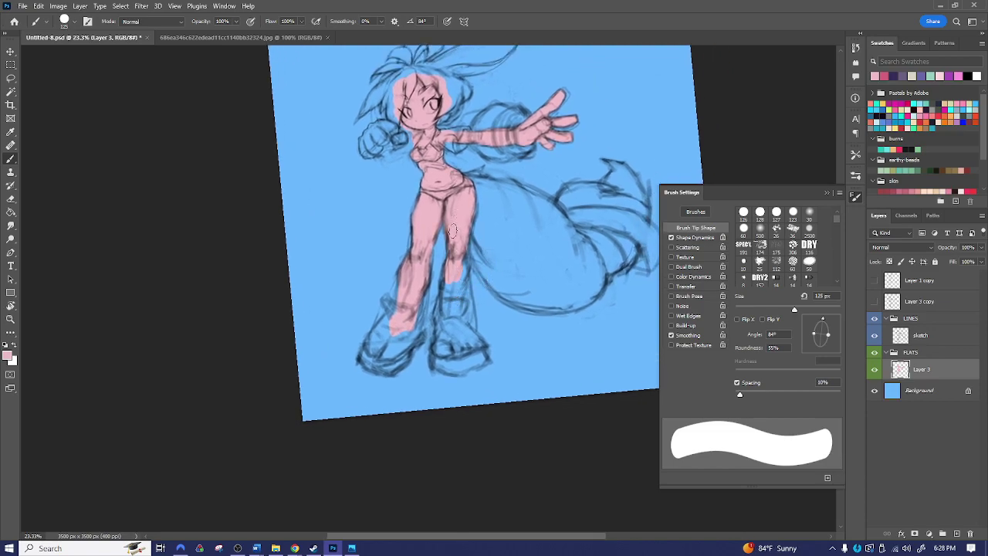
- Fill the lower leg nearer the tail with light pink, down to the top of the foot inside the shoe
key("ctrl+space")
left_click(451, 298)
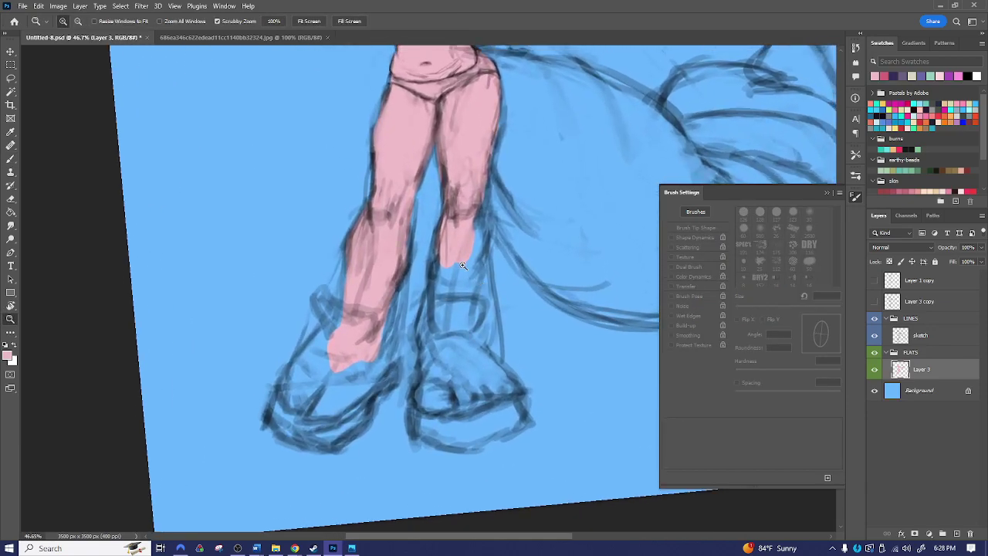
mouse_move(444, 241)
left_mouse_down()
mouse_move(438, 332)
mouse_move(470, 240)
mouse_move(492, 94)
mouse_move(477, 202)
left_mouse_up()
mouse_move(474, 253)
left_mouse_down()
mouse_move(477, 230)
mouse_move(452, 339)
mouse_move(442, 325)
mouse_move(438, 357)
left_mouse_up()
mouse_move(403, 324)
left_mouse_down()
mouse_move(457, 343)
mouse_move(442, 352)
mouse_move(470, 346)
mouse_move(457, 353)
left_mouse_up()
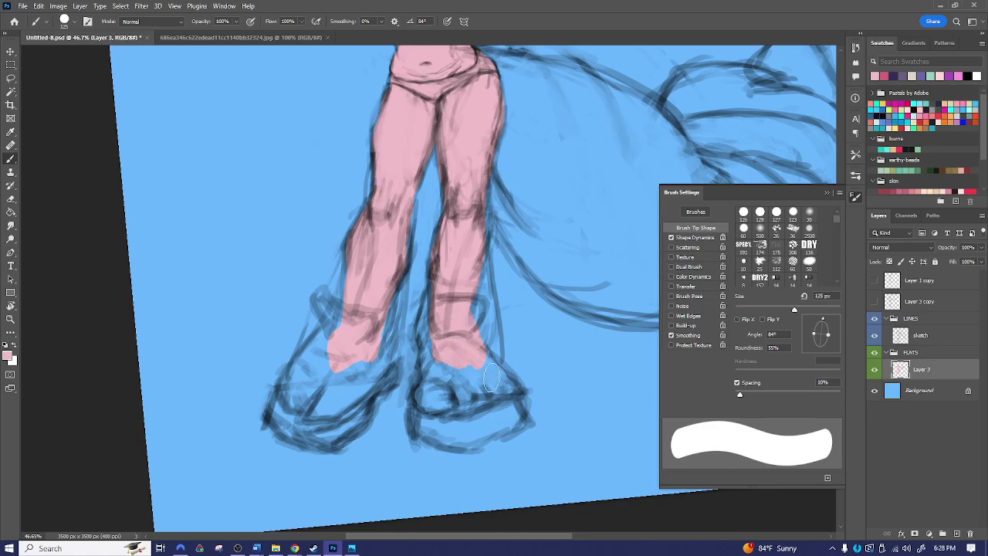
- Block in the middle of the raised fist with broad light pink strokes
left_click_drag(500, 193, 486, 471)
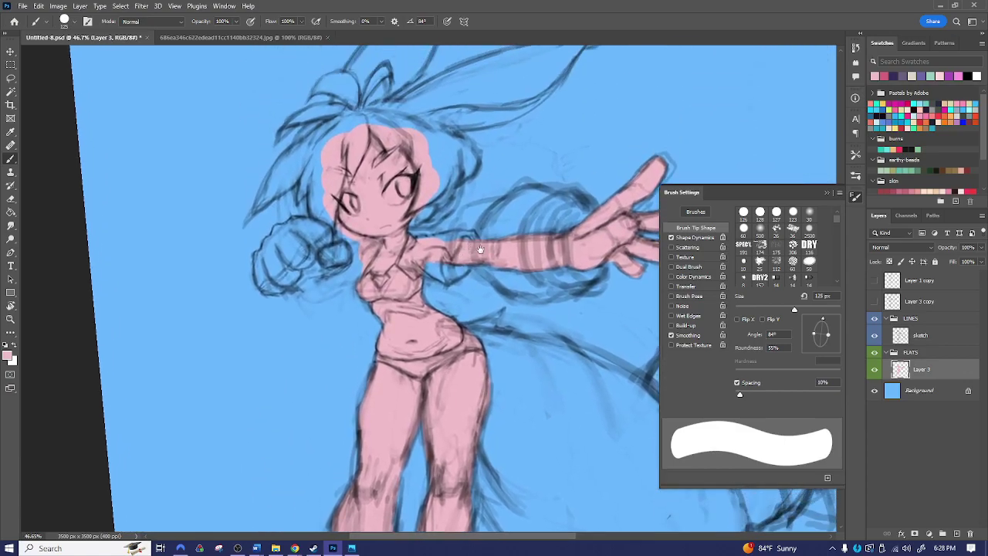
left_click_drag(434, 233, 476, 247)
key("z")
left_click_drag(370, 270, 425, 270)
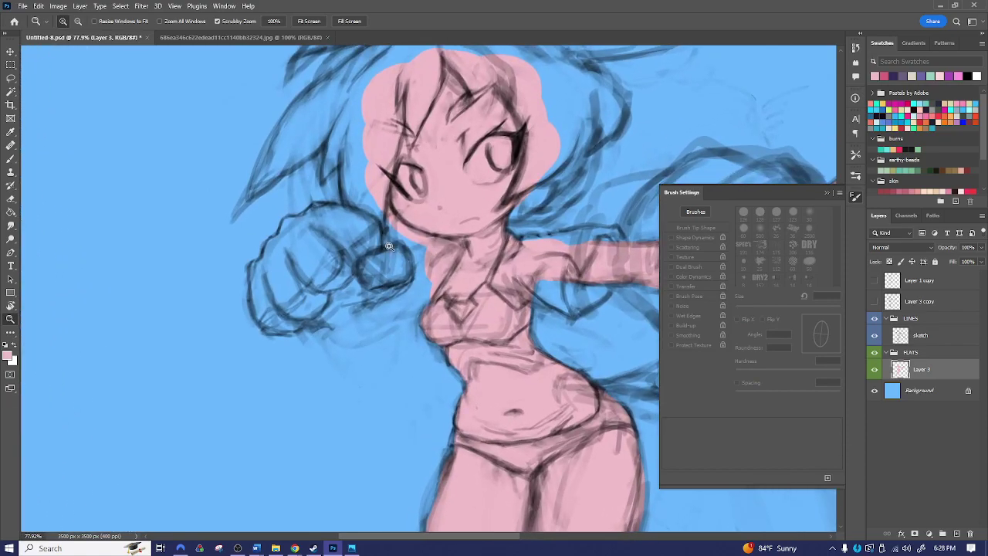
key("space")
left_click_drag(539, 260, 376, 251)
left_click_drag(478, 263, 379, 254)
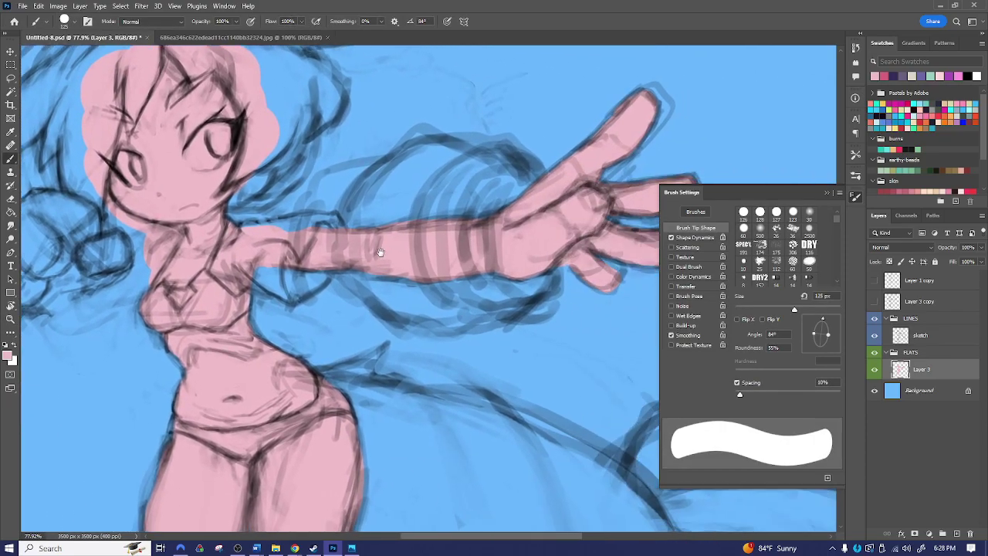
left_click_drag(199, 241, 455, 242)
left_click_drag(370, 236, 447, 238)
key("space")
left_click_drag(550, 284, 443, 273)
key("r")
mouse_move(527, 238)
left_mouse_down()
mouse_move(533, 256)
mouse_move(530, 246)
left_mouse_up()
mouse_move(274, 232)
left_mouse_down()
mouse_move(297, 230)
mouse_move(282, 242)
mouse_move(313, 228)
mouse_move(290, 202)
mouse_move(247, 220)
mouse_move(278, 218)
mouse_move(280, 180)
mouse_move(333, 205)
left_mouse_up()
- Reduce the brush to 50 px and fill the rest of the fist, its thumb and the arm behind it
key("bracketleft")
key("bracketleft")
key("bracketleft")
key("bracketleft")
key("bracketleft")
key("bracketleft")
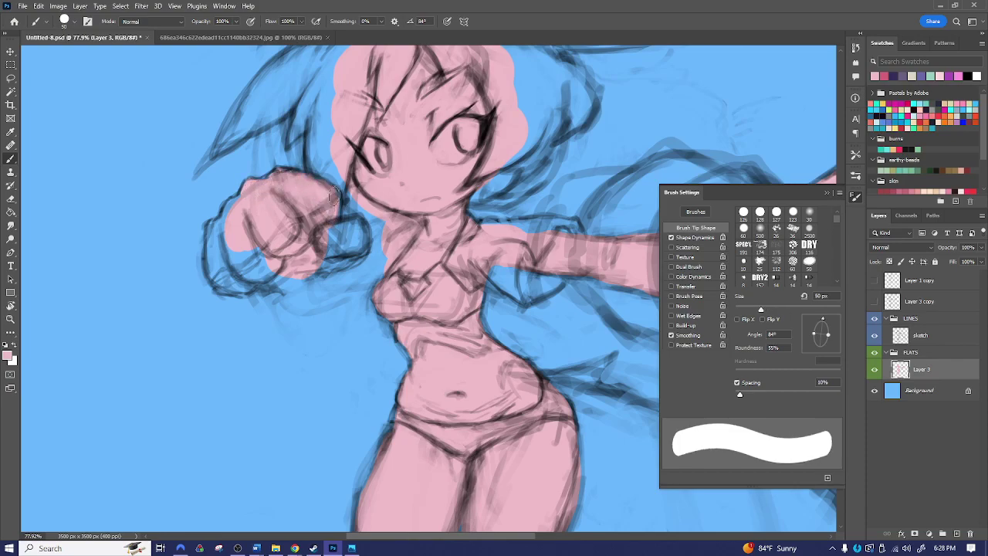
mouse_move(234, 204)
left_mouse_down()
mouse_move(227, 227)
mouse_move(212, 233)
mouse_move(213, 270)
mouse_move(222, 257)
mouse_move(218, 276)
mouse_move(271, 254)
left_mouse_up()
mouse_move(235, 284)
left_mouse_down()
mouse_move(369, 258)
mouse_move(379, 247)
mouse_move(338, 251)
mouse_move(340, 231)
mouse_move(359, 224)
mouse_move(354, 236)
left_mouse_up()
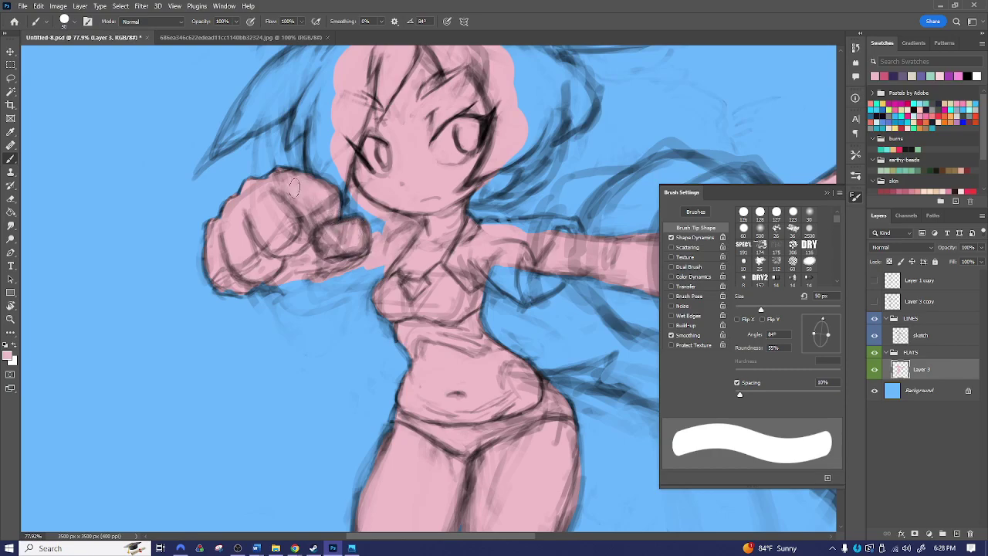
- Add a layer named skinshades above Layer 3 in the FLATS group and clip it to Layer 3
left_click_drag(513, 343, 480, 192)
key("z")
left_click_drag(594, 317, 527, 316)
left_click_drag(658, 324, 542, 321)
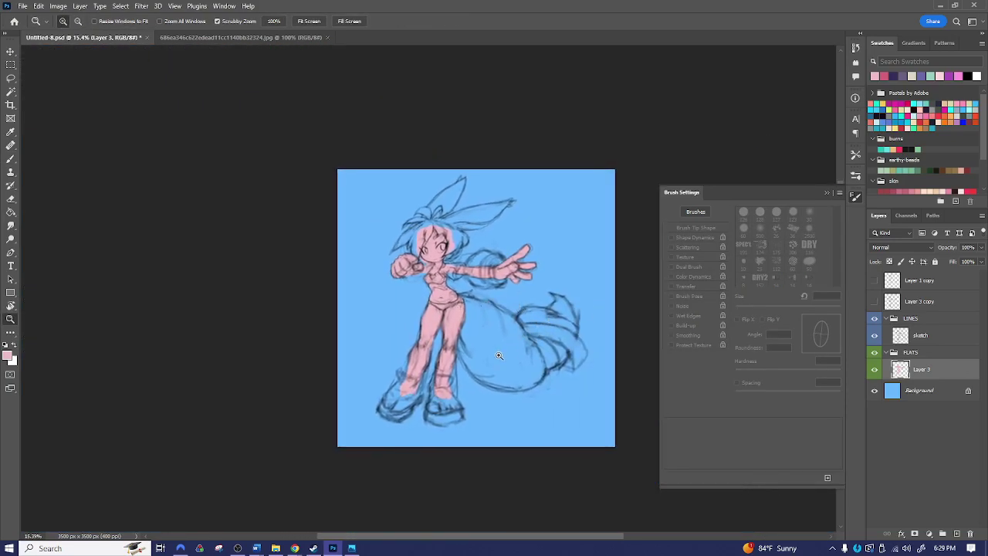
key("ctrl+shift+alt+n")
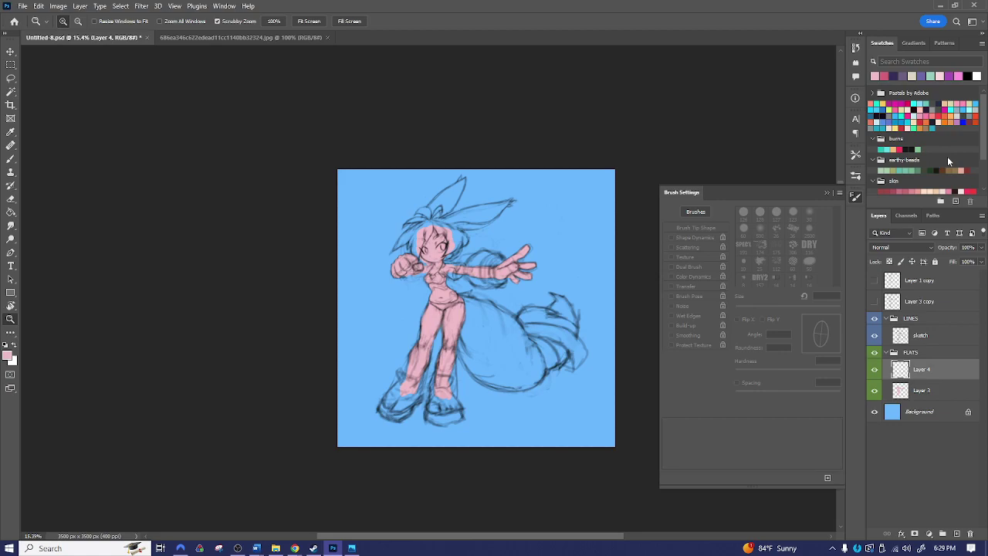
double_click(921, 369)
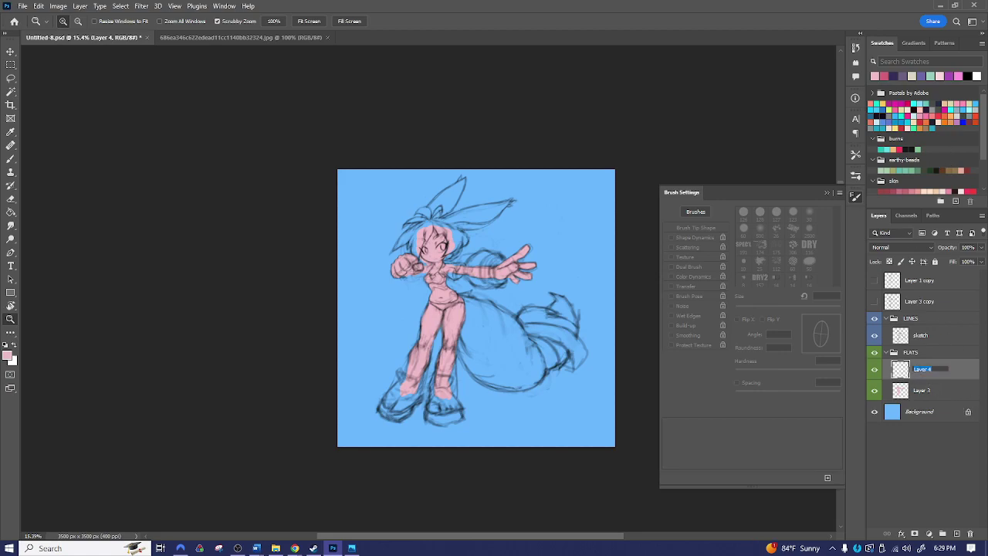
type("skinshades")
key("Return")
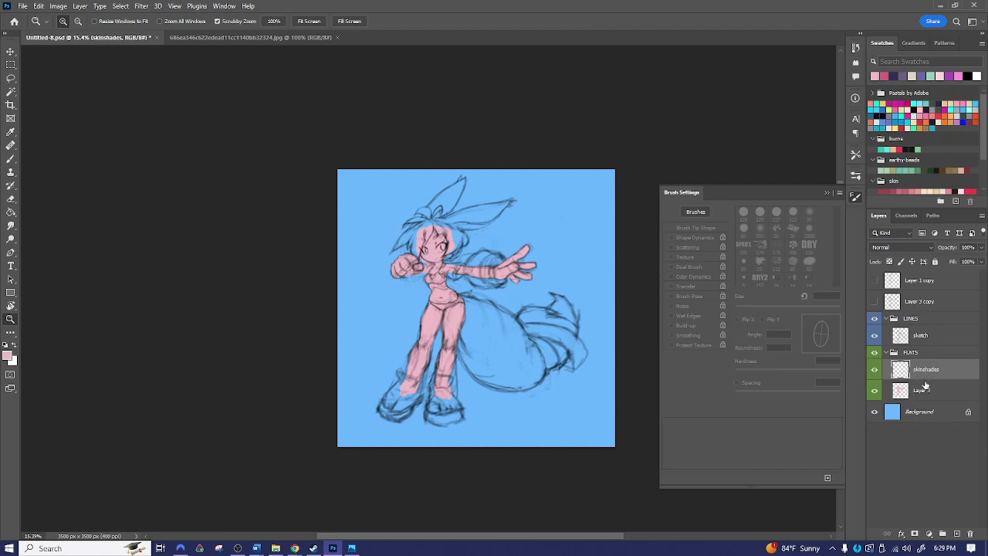
key("alt")
left_click(915, 376, "alt")
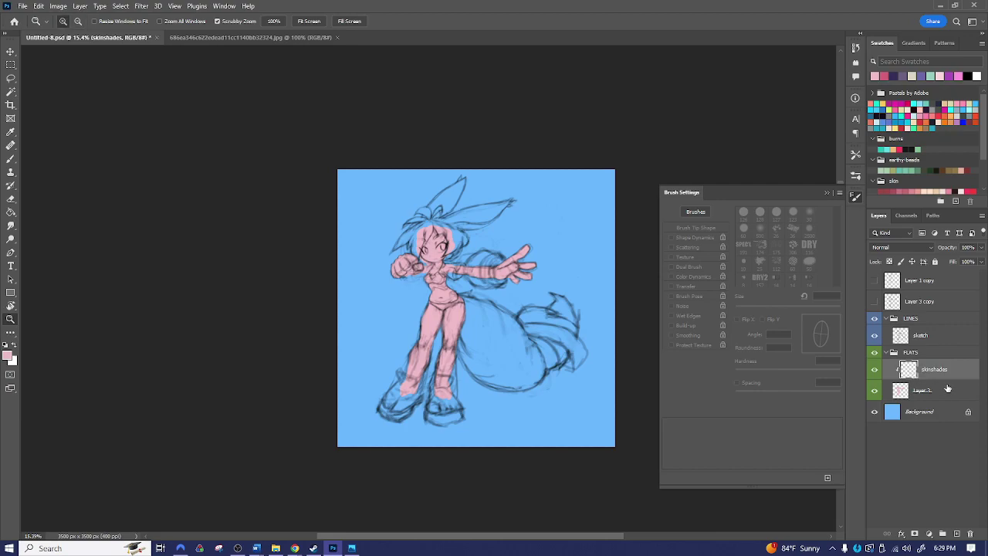
left_click(900, 394)
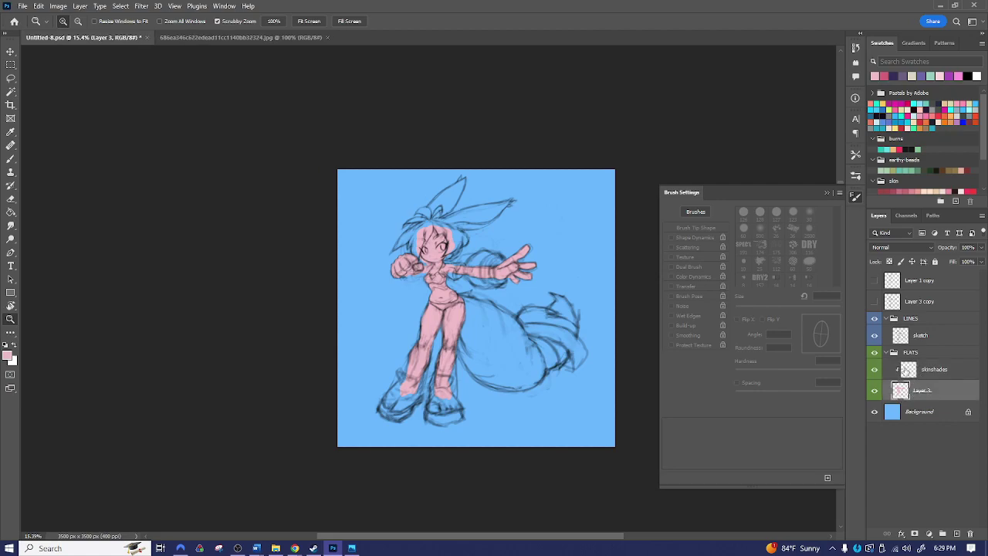
double_click(916, 371)
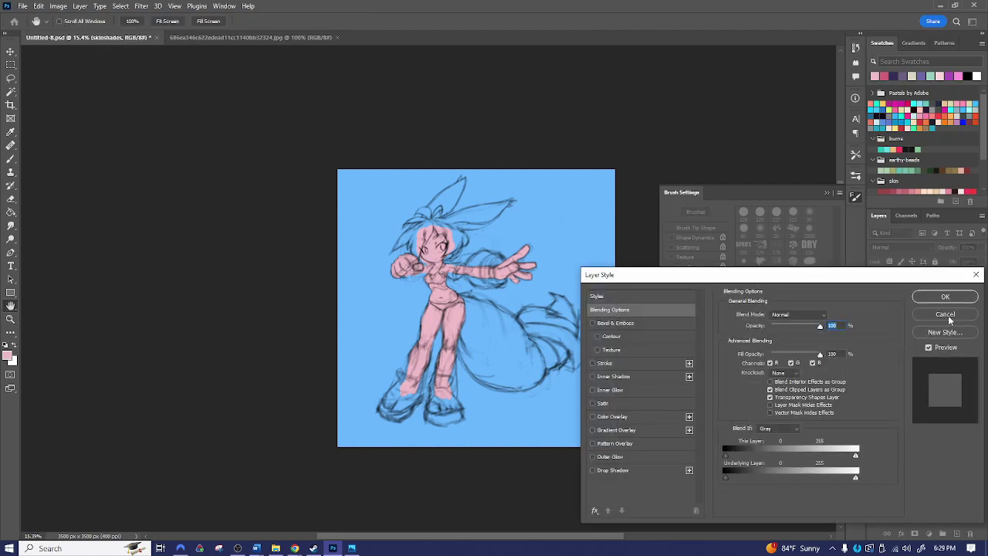
left_click(947, 314)
left_click(904, 393)
left_click(917, 375)
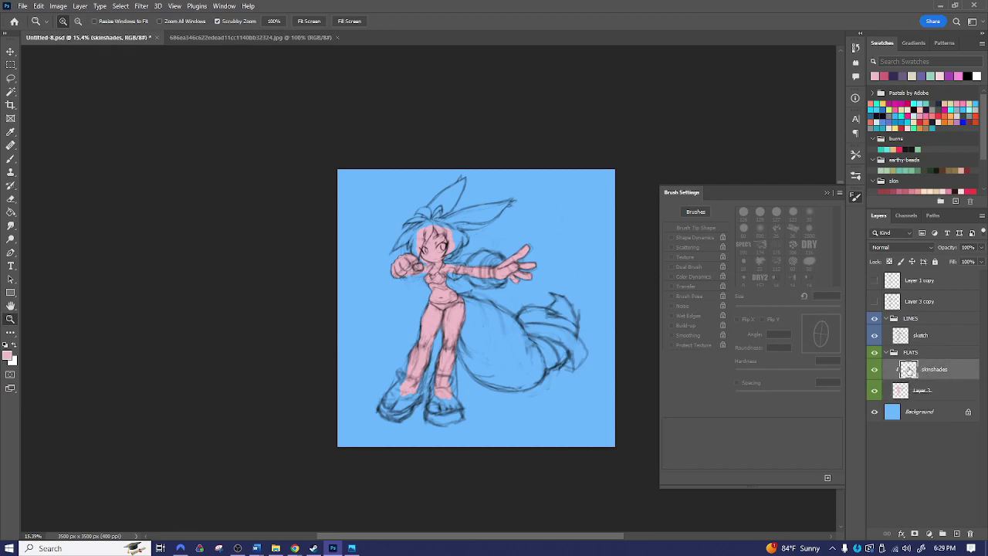
- Pick the dark pink swatch as the painting colour and activate the Brush
left_click(905, 393)
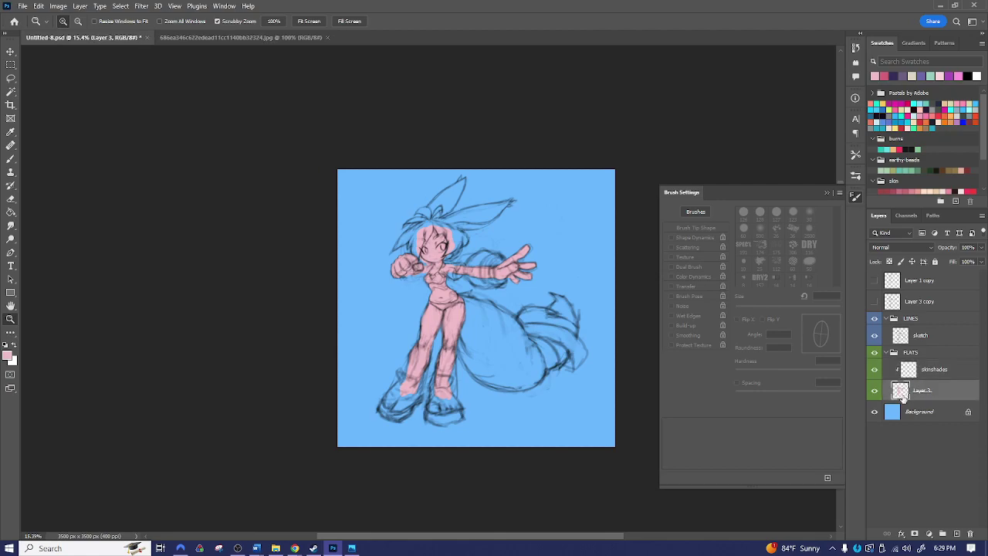
left_click(912, 371)
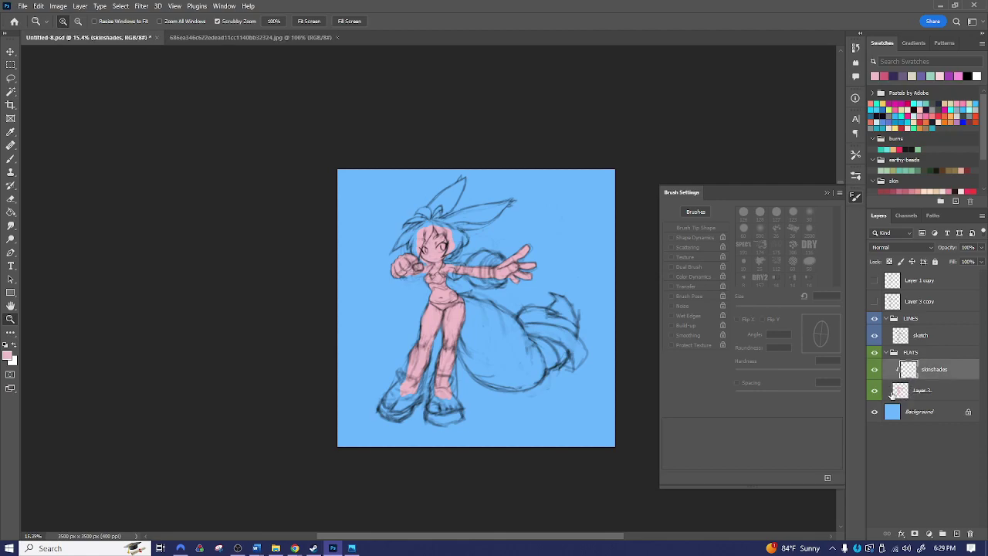
left_click(902, 391)
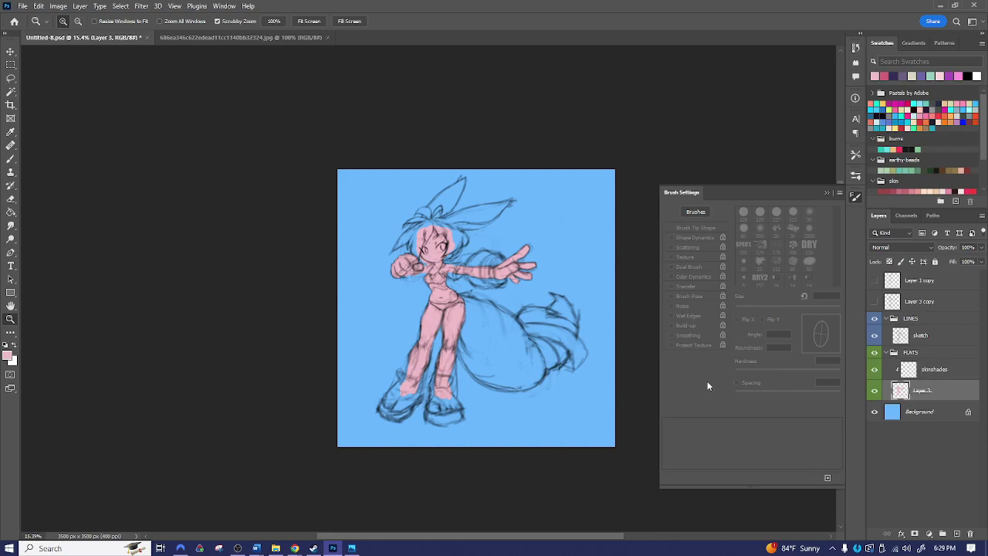
key("x")
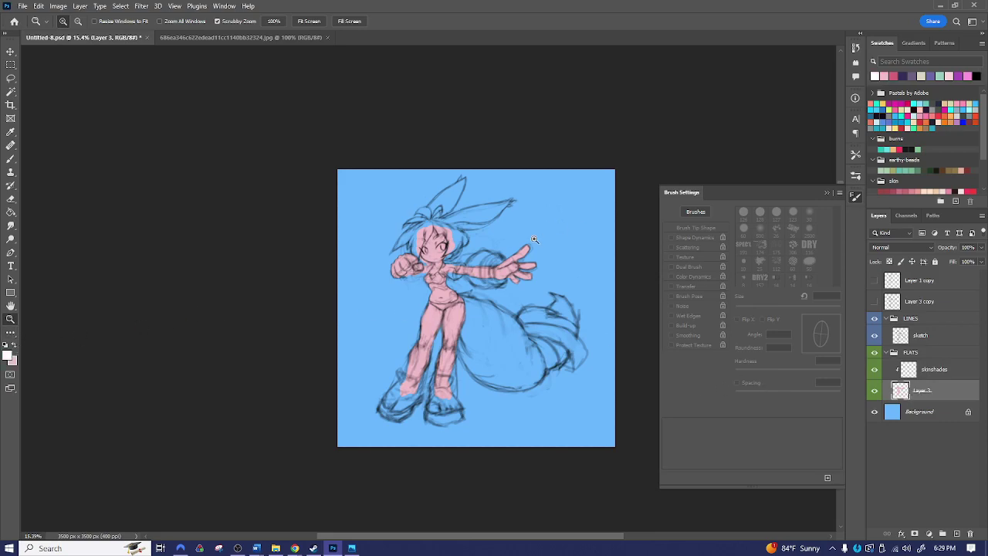
left_click(896, 75)
key("b")
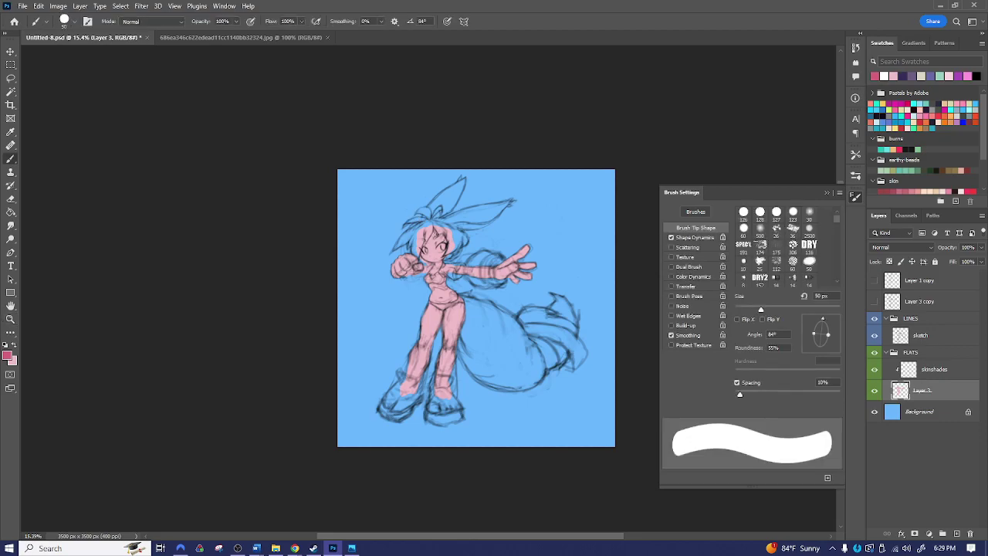
key("bracketright")
key("bracketright")
key("bracketright")
key("bracketright")
key("bracketright")
key("bracketright")
key("bracketright")
key("bracketright")
key("bracketright")
mouse_move(412, 309)
left_mouse_down()
mouse_move(448, 330)
mouse_move(507, 321)
left_mouse_up()
key("ctrl+z")
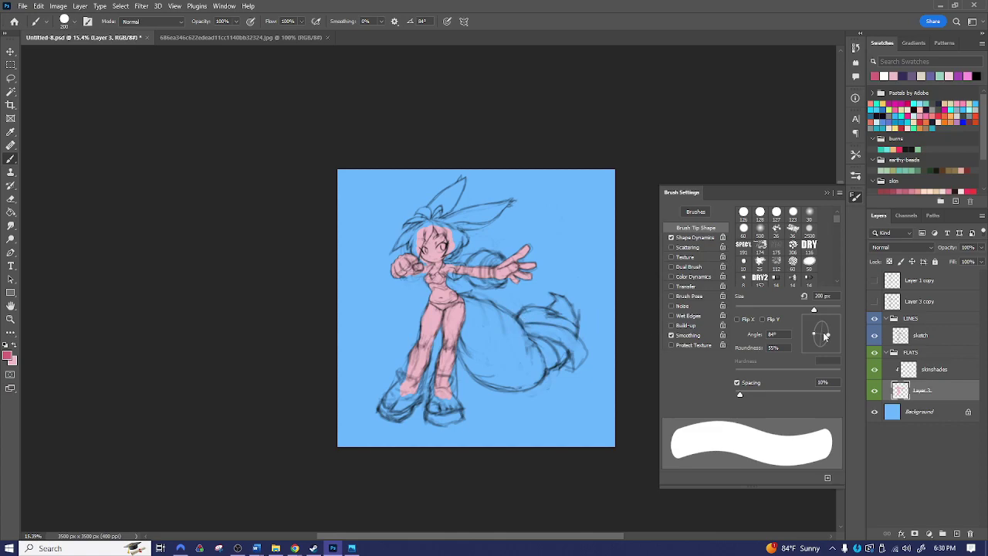
- On the skinshades layer, reduce the brush to 45 px and paint dark pink shadows under the fringe and along both sides of the face
key("alt+bracketright")
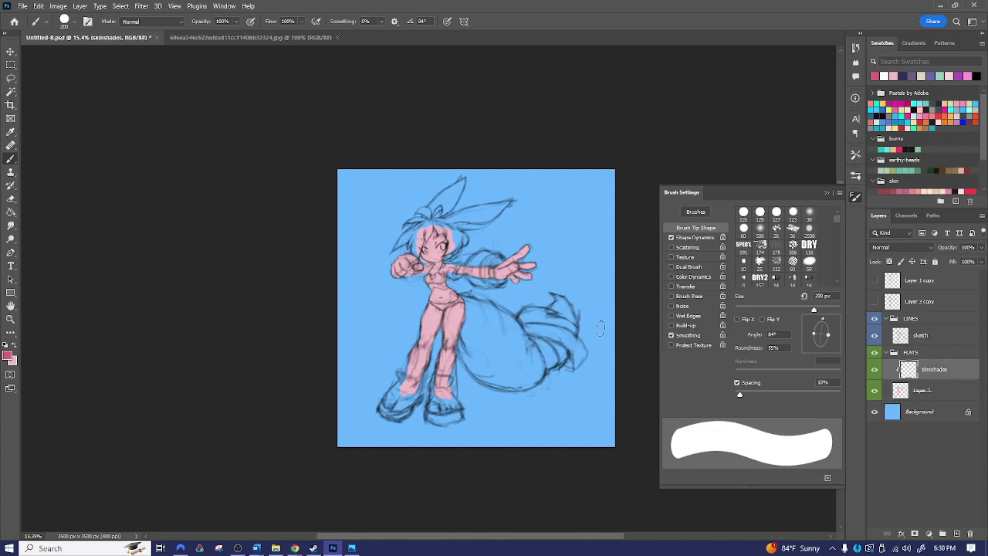
key("z")
left_click_drag(456, 300, 501, 299)
key("b")
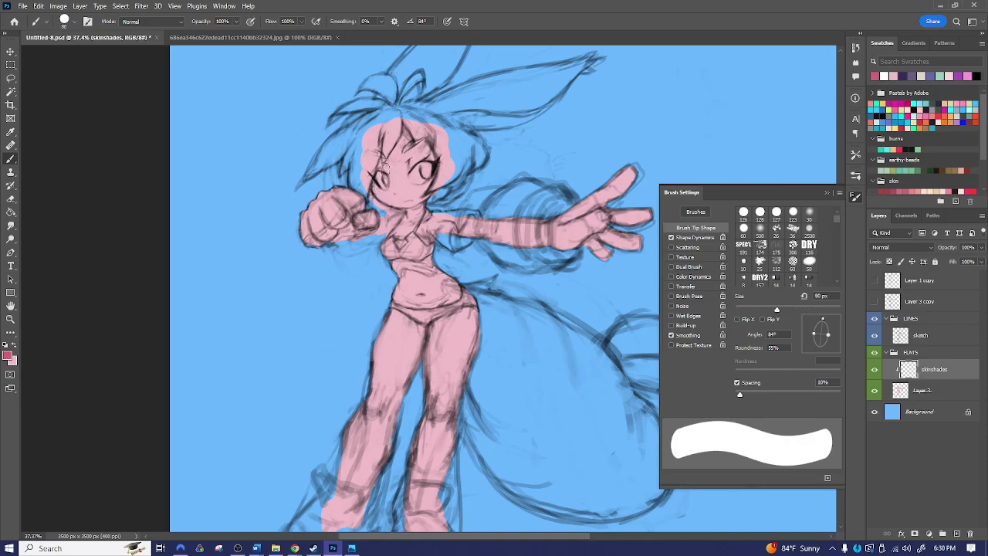
key("[")
key("[")
key("[")
mouse_move(402, 131)
left_mouse_down()
mouse_move(383, 153)
mouse_move(370, 202)
left_mouse_up()
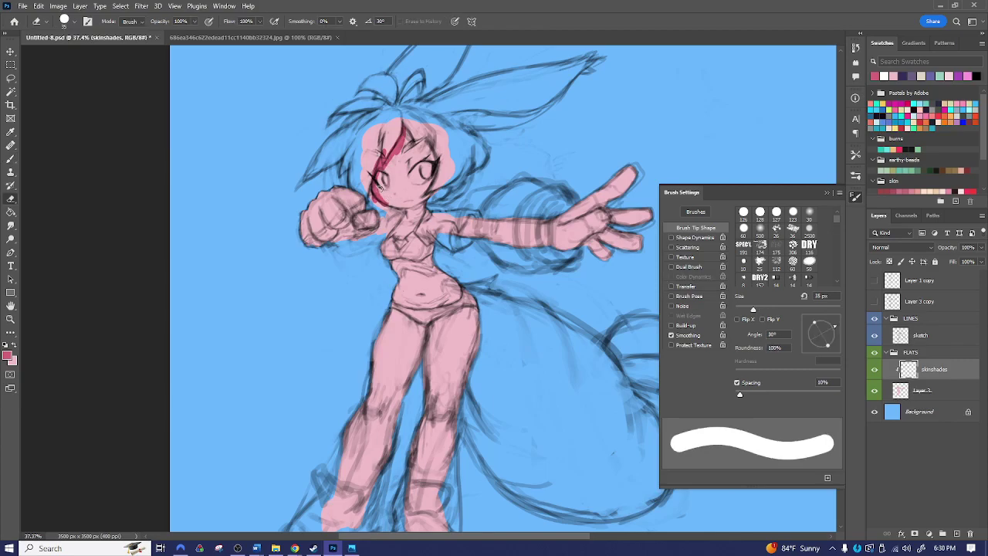
key("e")
key("b")
left_click_drag(437, 167, 427, 191)
mouse_move(411, 135)
left_mouse_down()
mouse_move(415, 159)
mouse_move(428, 141)
mouse_move(433, 155)
left_mouse_up()
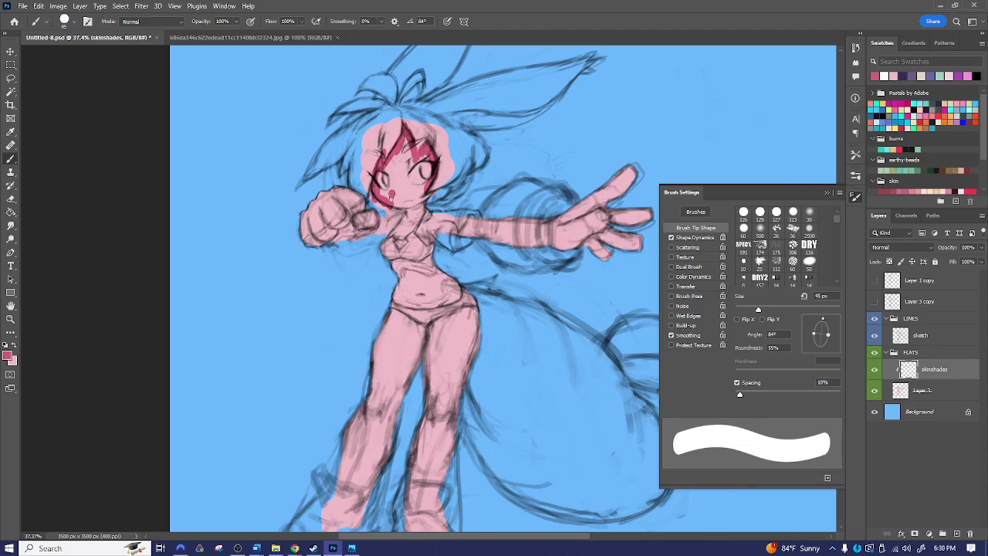
- Shade the neck and the upper chest below the chin in dark pink, cleaning the edges with the Eraser
key("e")
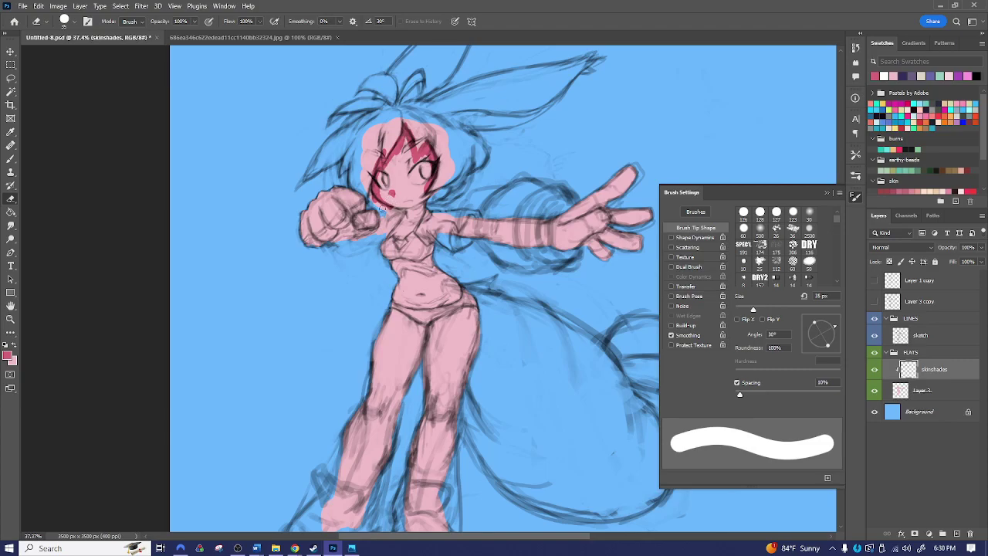
key("b")
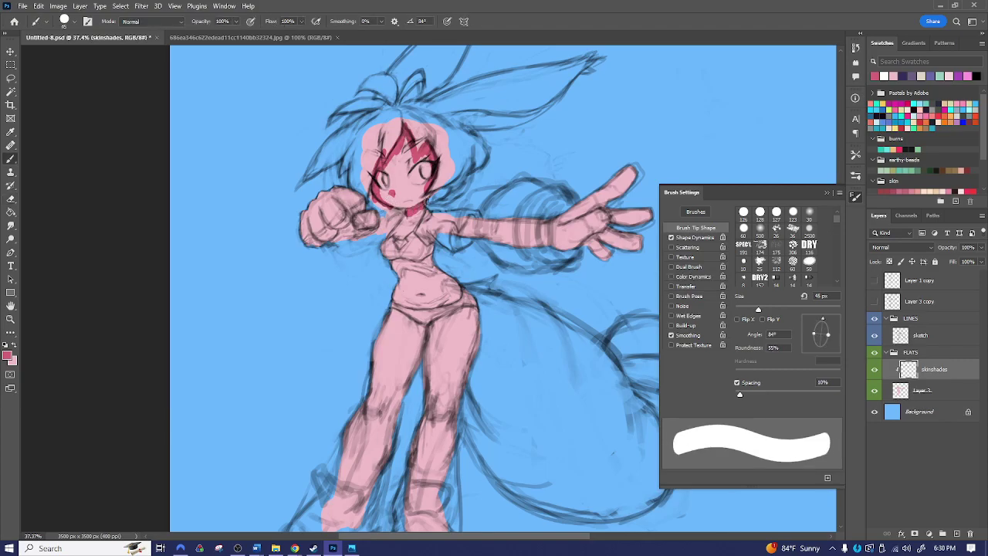
key("e")
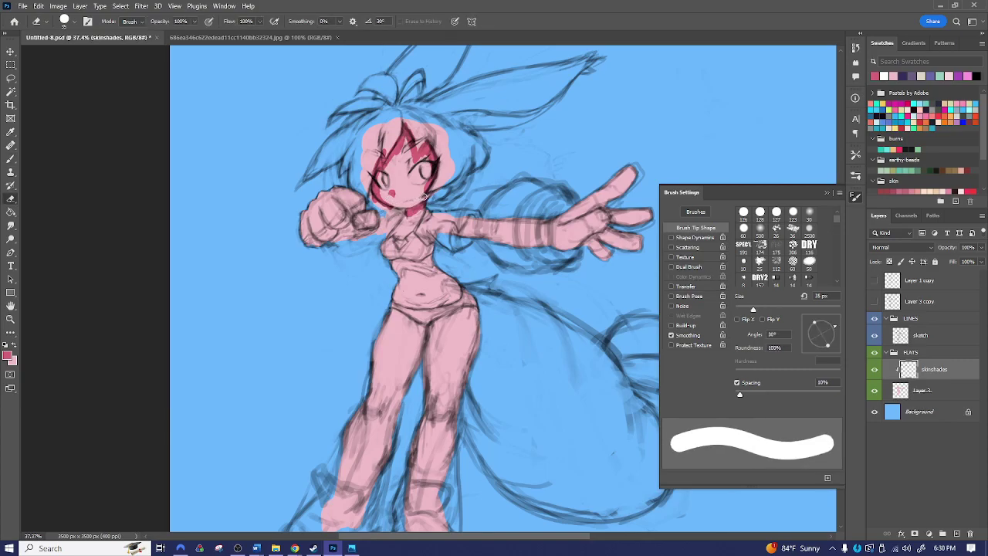
key("b")
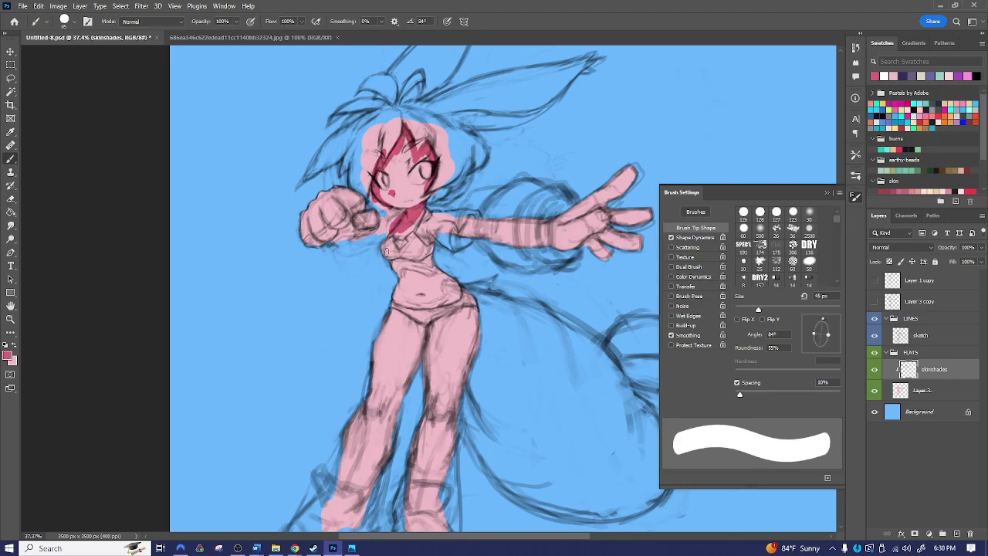
left_click_drag(392, 286, 459, 277)
left_click_drag(385, 325, 469, 319)
mouse_move(423, 328)
left_mouse_down()
mouse_move(378, 336)
mouse_move(476, 351)
left_mouse_up()
left_click_drag(468, 373, 374, 383)
mouse_move(426, 390)
left_mouse_down()
mouse_move(463, 388)
mouse_move(363, 407)
left_mouse_up()
key("ctrl+z")
mouse_move(392, 304)
left_mouse_down()
mouse_move(477, 325)
mouse_move(430, 372)
mouse_move(473, 369)
left_mouse_up()
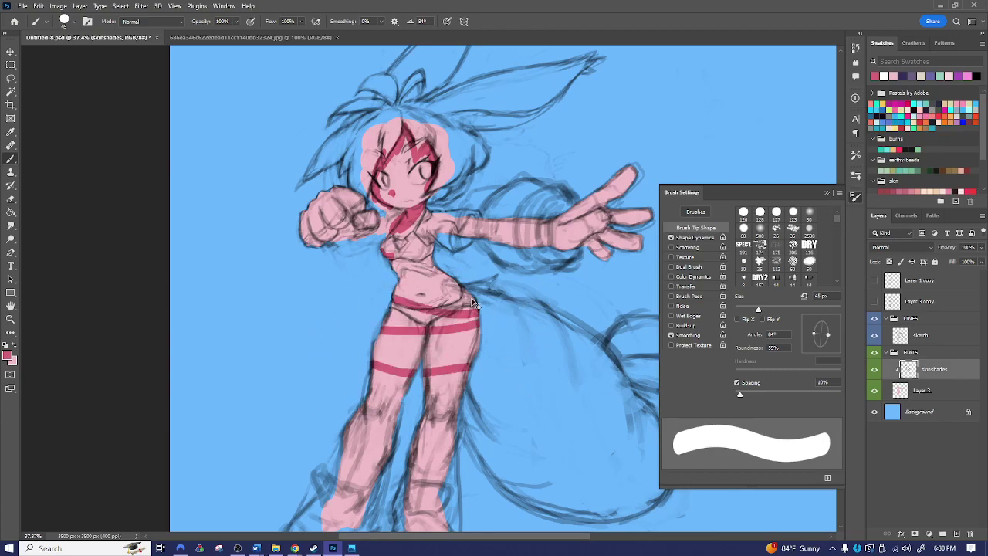
key("ctrl+z")
- Shade the navel, the side of the waist and the area under the chest in dark pink, trimming the shapes with the Eraser
left_click_drag(403, 298, 417, 298)
key("e")
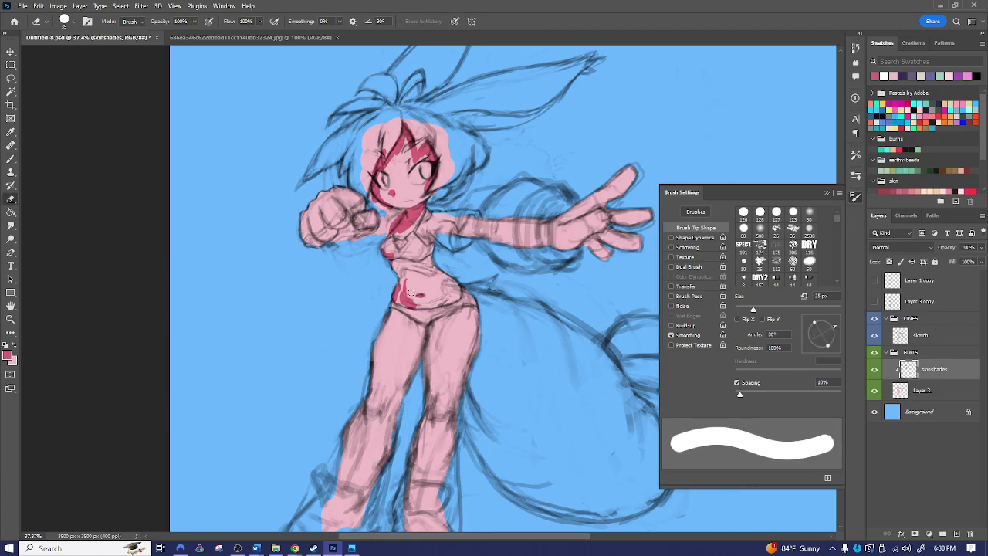
key("b")
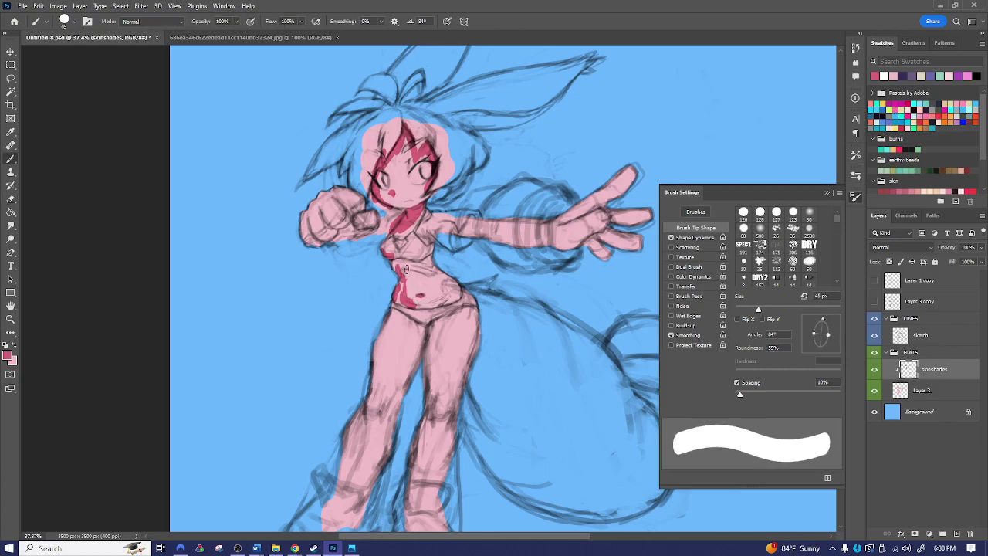
key("e")
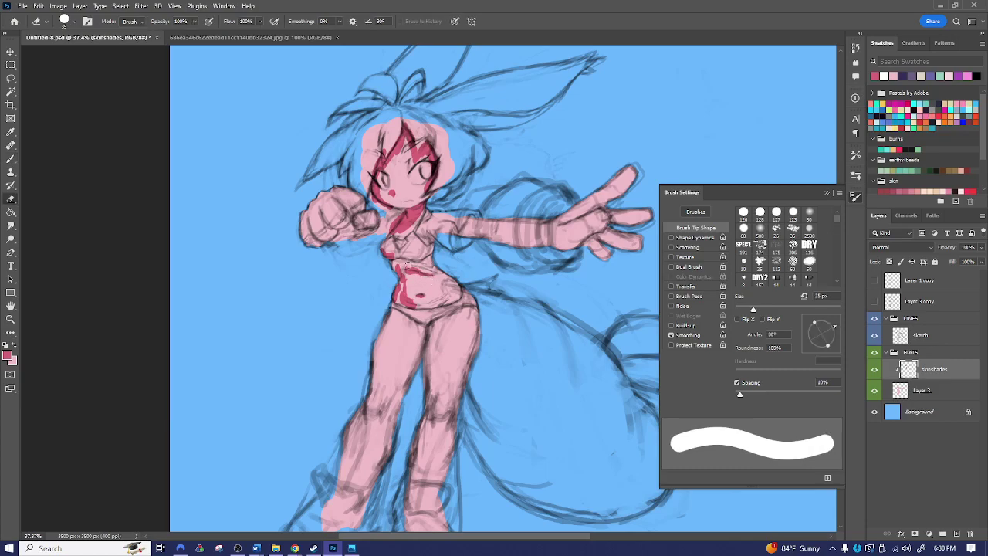
key("b")
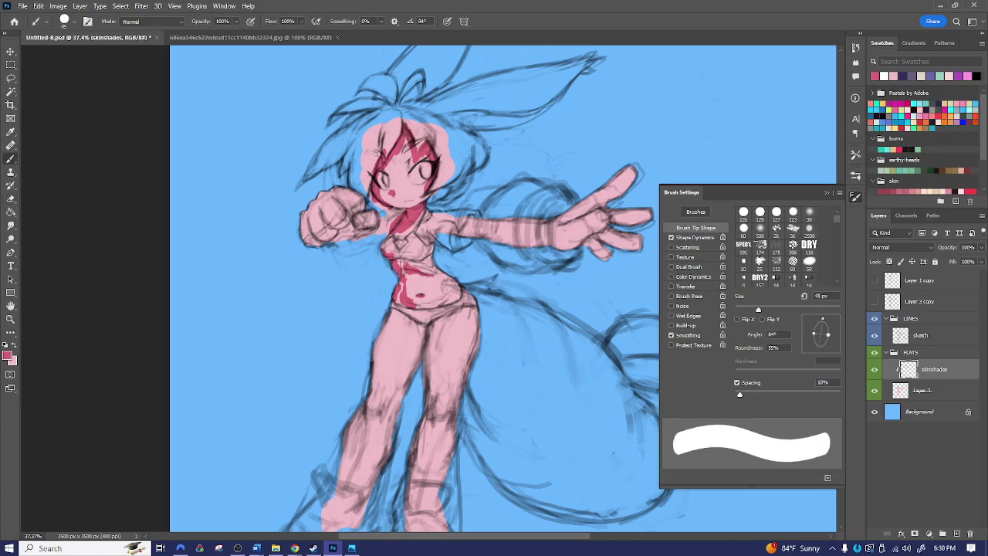
- Paint dark pink shadows along the underside of the outstretched arm, the palm and the lower fingers, erasing the excess
mouse_move(387, 245)
left_mouse_down()
mouse_move(447, 230)
mouse_move(534, 248)
mouse_move(508, 244)
mouse_move(506, 231)
mouse_move(488, 226)
mouse_move(561, 248)
mouse_move(604, 230)
mouse_move(591, 253)
mouse_move(608, 260)
mouse_move(591, 241)
mouse_move(613, 240)
mouse_move(587, 240)
mouse_move(647, 248)
mouse_move(622, 245)
left_mouse_up()
key("e")
key("b")
key("e")
key("b")
key("e")
key("b")
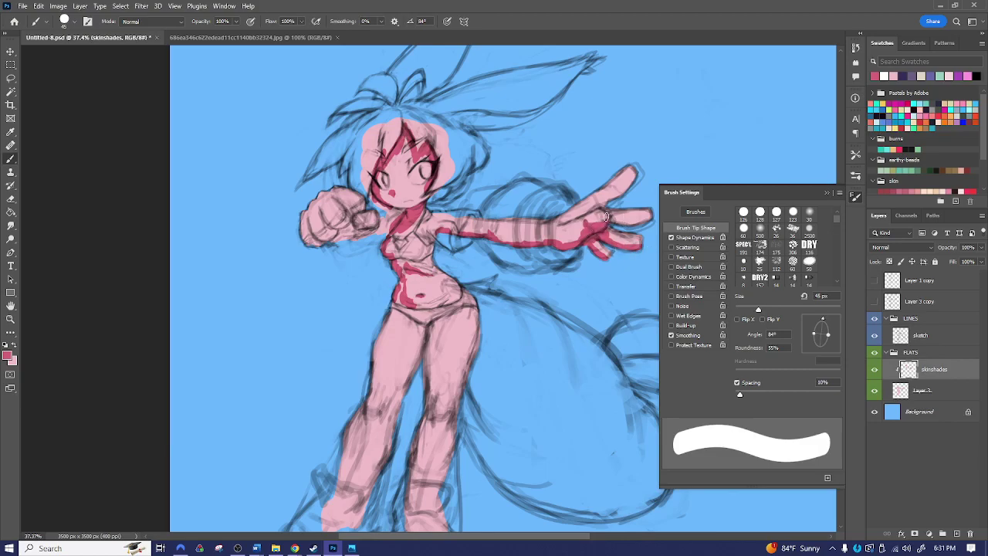
- Refine the shadow edge where the wrist meets the palm of the open hand by alternately painting and erasing
key("e")
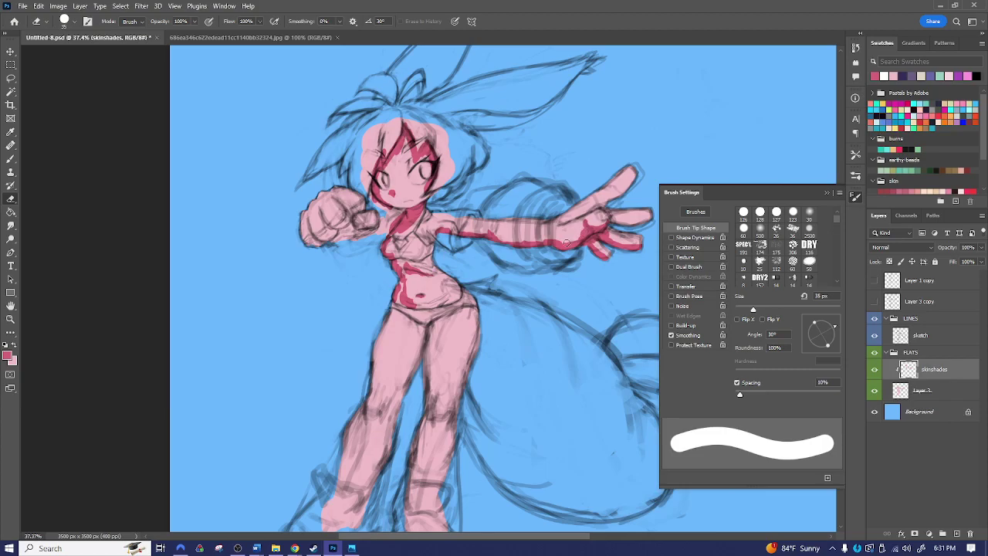
key("b")
mouse_move(560, 242)
left_mouse_down()
mouse_move(587, 227)
mouse_move(551, 238)
left_mouse_up()
key("e")
key("b")
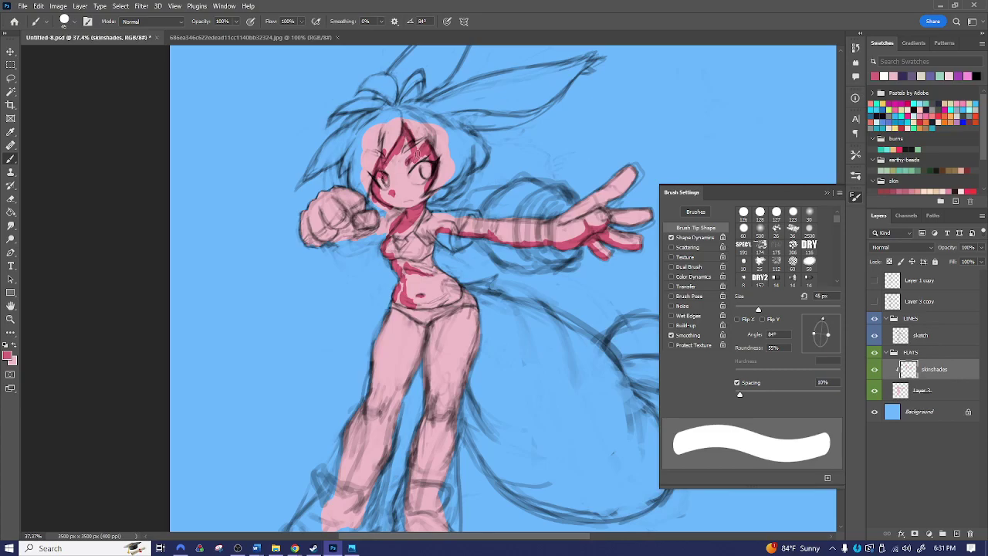
- Fill the forehead behind the fringe with dark pink and enlarge the brush to 100 px
key("e")
key("b")
mouse_move(404, 122)
left_mouse_down()
mouse_move(388, 151)
mouse_move(399, 122)
mouse_move(383, 148)
mouse_move(427, 139)
left_mouse_up()
key("bracketright")
key("bracketright")
key("bracketright")
key("bracketright")
key("bracketright")
key("bracketright")
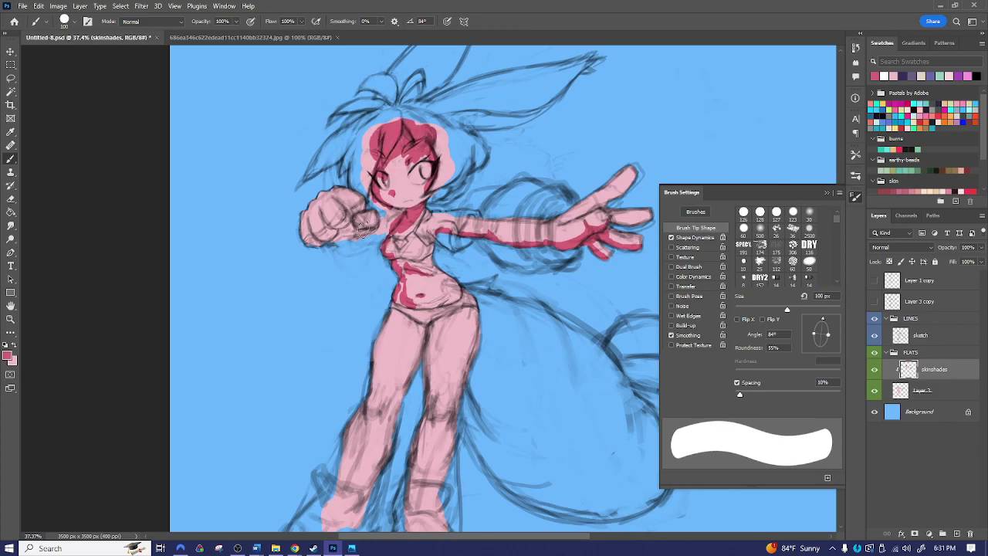
- Shade the lower side of the raised fist and the gaps between its fingers in dark pink, erasing lit areas on the knuckles
mouse_move(304, 230)
left_mouse_down()
mouse_move(332, 225)
mouse_move(345, 246)
mouse_move(326, 207)
mouse_move(342, 233)
mouse_move(306, 220)
mouse_move(309, 234)
mouse_move(316, 224)
mouse_move(305, 211)
mouse_move(331, 198)
left_mouse_up()
key("e")
key("b")
key("e")
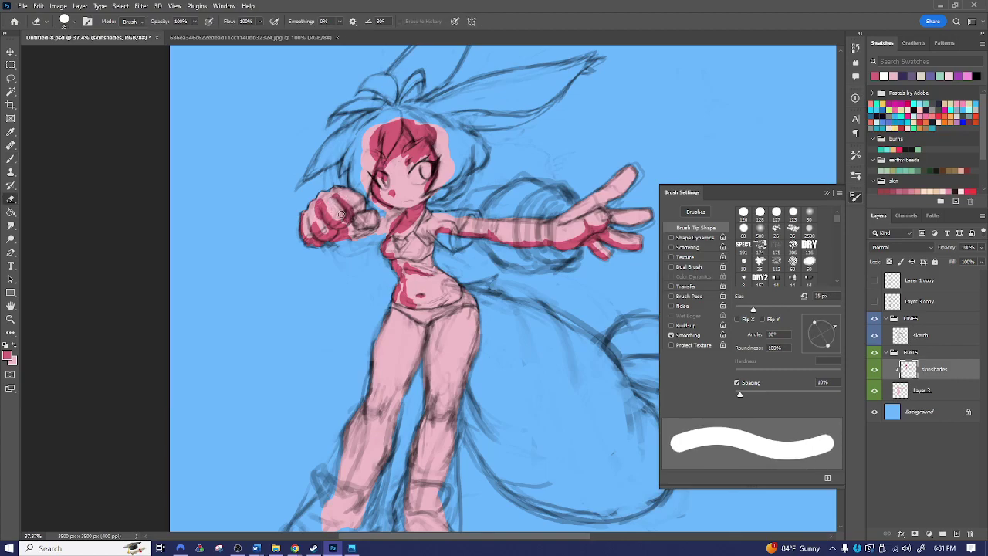
key("b")
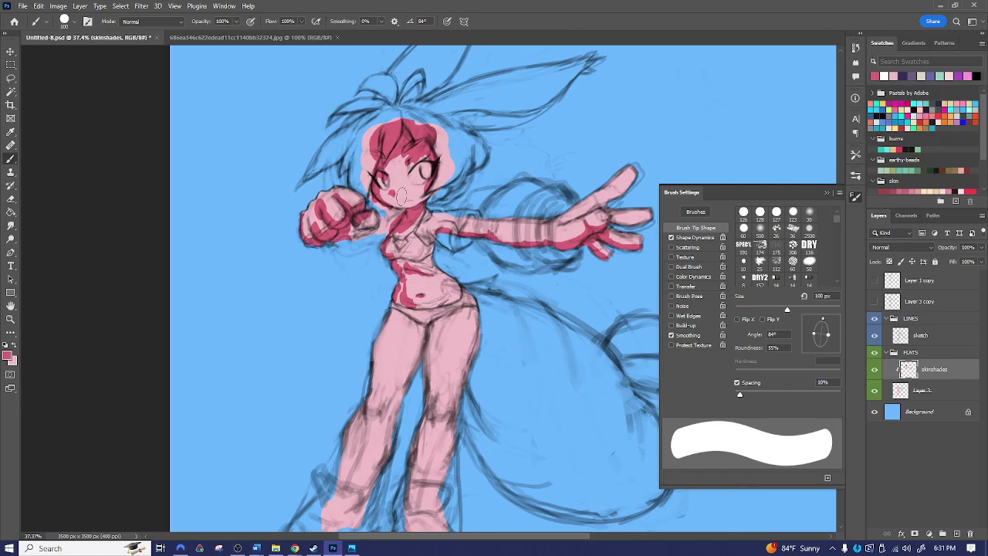
key("e")
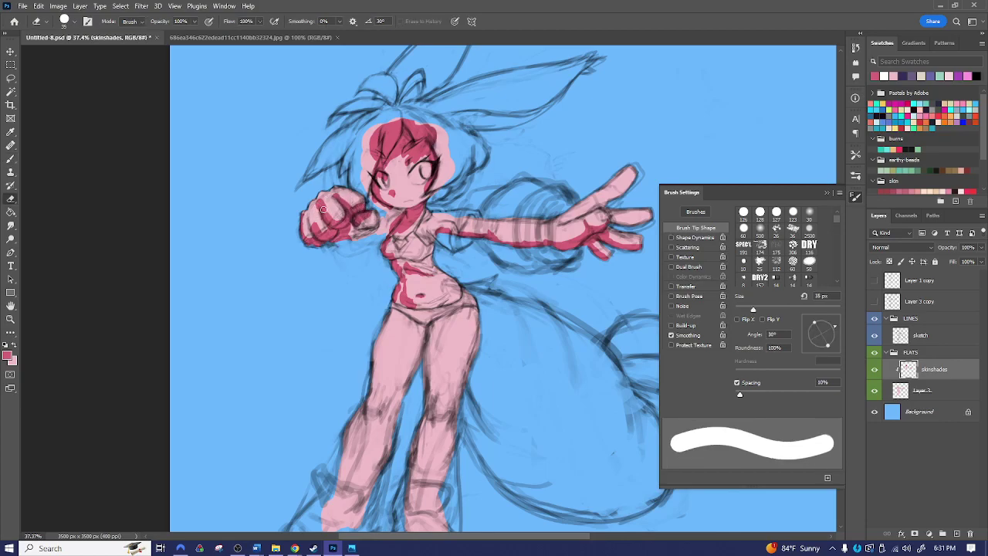
left_click_drag(322, 199, 328, 211)
- Shade the outer thigh and knee of the leg farther from the tail in dark pink and carve the shadow with the Eraser
left_click_drag(494, 279, 520, 202)
key("b")
mouse_move(417, 211)
left_mouse_down()
mouse_move(400, 271)
mouse_move(422, 235)
mouse_move(427, 248)
mouse_move(416, 233)
mouse_move(408, 274)
mouse_move(414, 235)
mouse_move(410, 276)
mouse_move(429, 257)
mouse_move(403, 293)
left_mouse_up()
key("e")
mouse_move(425, 241)
left_mouse_down()
mouse_move(412, 263)
mouse_move(438, 241)
mouse_move(412, 272)
mouse_move(431, 269)
mouse_move(407, 300)
mouse_move(412, 259)
mouse_move(393, 280)
mouse_move(398, 266)
mouse_move(395, 326)
mouse_move(400, 302)
left_mouse_up()
key("b")
key("e")
left_click_drag(415, 267, 413, 232)
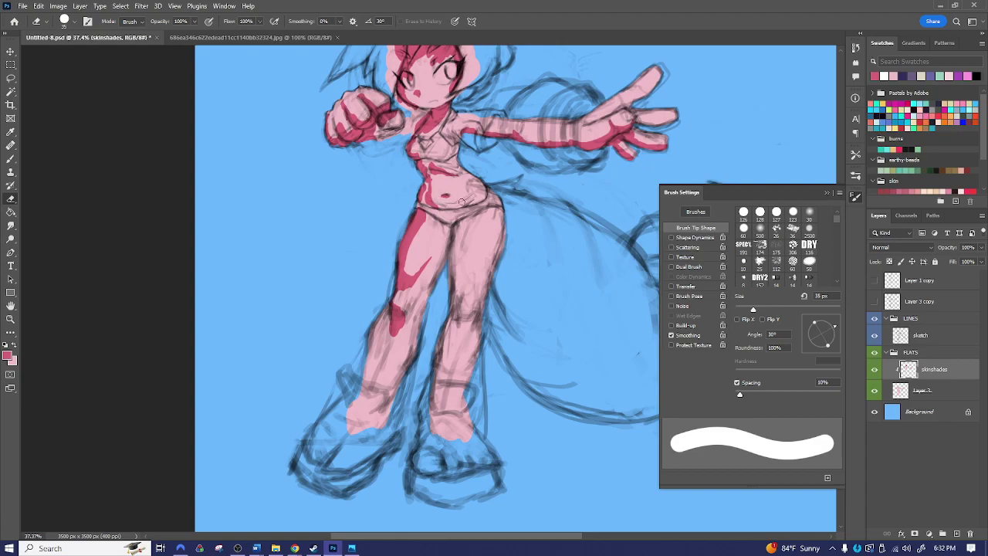
- Shade the lower belly with a 30 px brush and the inner thigh nearer the tail with a 50 px brush
key("b")
key("bracketleft")
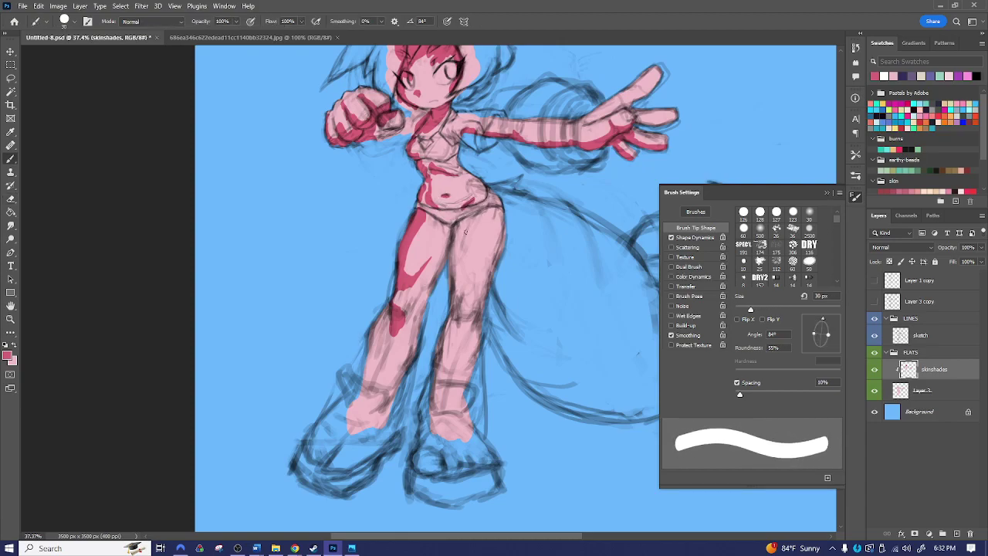
key("bracketright")
key("bracketright")
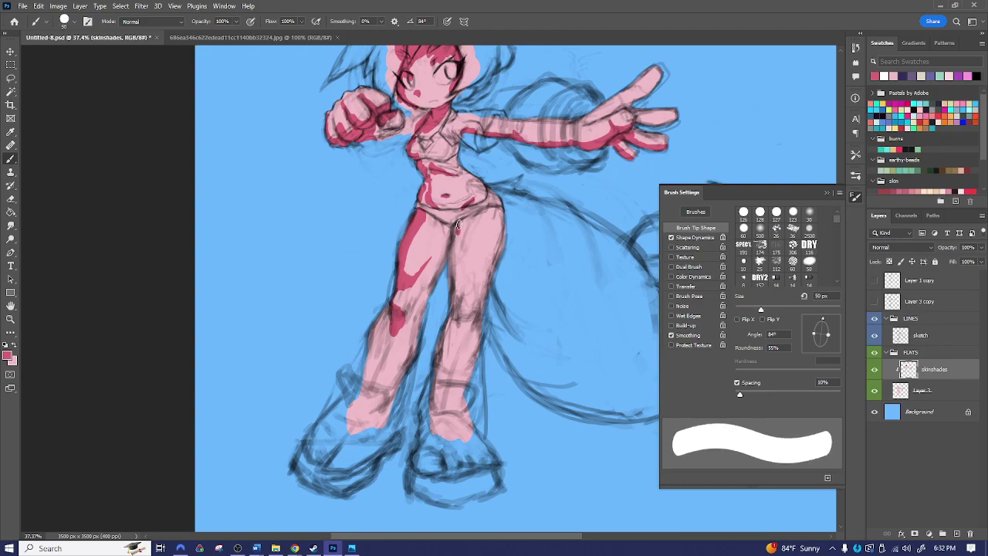
mouse_move(453, 256)
left_mouse_down()
mouse_move(459, 231)
mouse_move(458, 278)
mouse_move(474, 240)
mouse_move(459, 288)
mouse_move(479, 247)
left_mouse_up()
key("e")
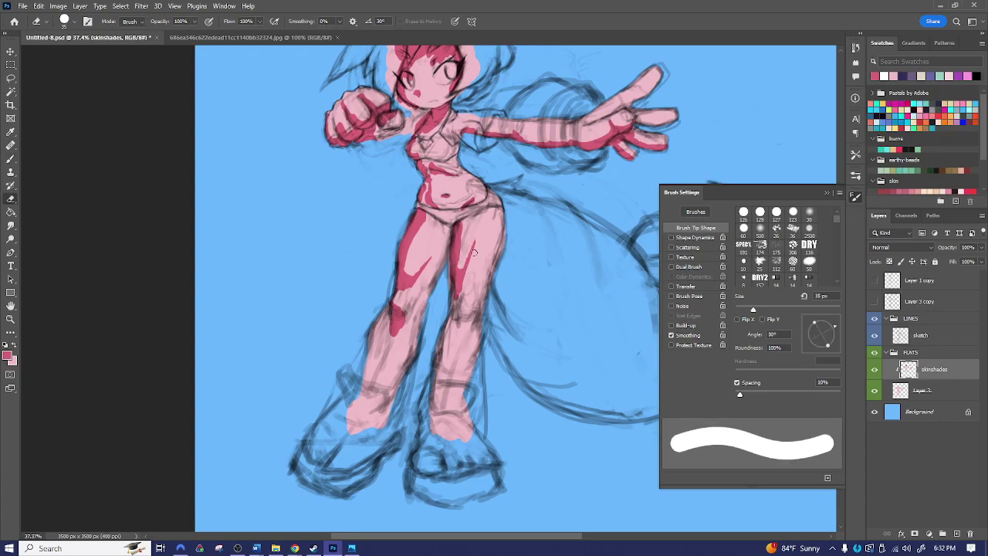
- Add dark pink shadows on both knees and down the shins, cutting jagged edges with the Eraser
key("b")
mouse_move(474, 241)
left_mouse_down()
mouse_move(456, 310)
mouse_move(462, 328)
mouse_move(472, 321)
mouse_move(464, 310)
mouse_move(449, 325)
mouse_move(438, 362)
mouse_move(452, 328)
mouse_move(456, 340)
mouse_move(435, 393)
mouse_move(439, 318)
mouse_move(384, 319)
mouse_move(371, 377)
left_mouse_up()
key("e")
mouse_move(388, 332)
left_mouse_down()
mouse_move(383, 351)
mouse_move(411, 311)
left_mouse_up()
key("b")
key("e")
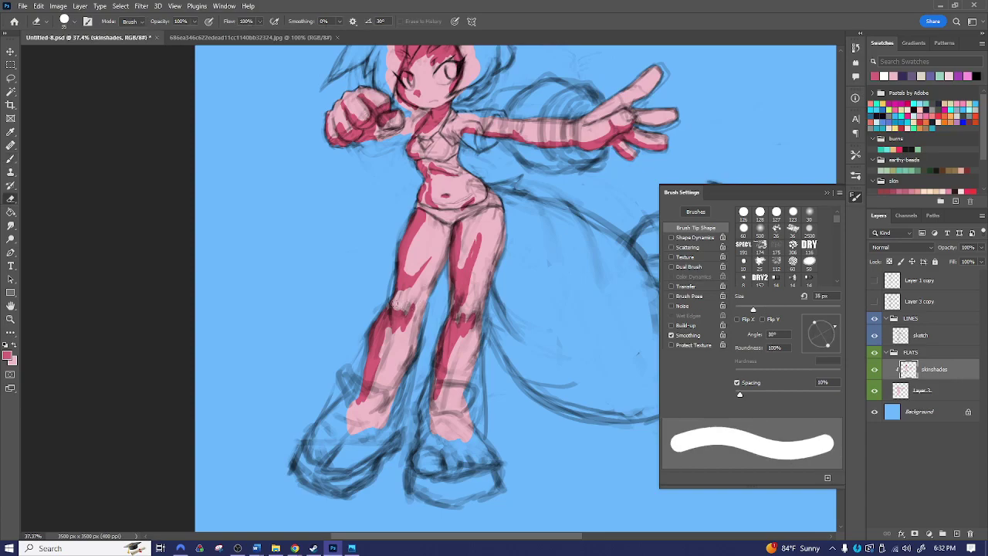
- Shade the inner edge of the thigh farther from the tail and erase the excess shadow lower on that thigh
key("b")
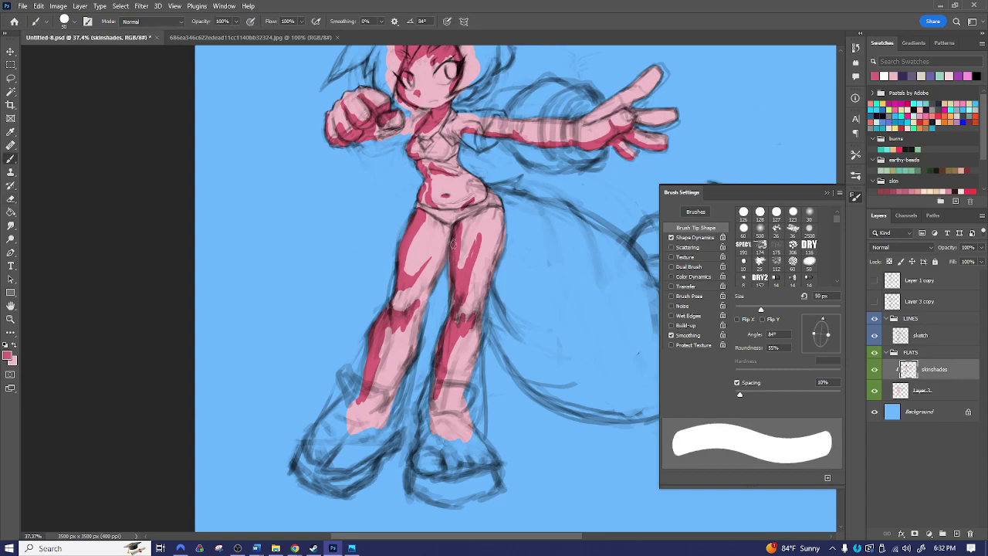
left_click_drag(449, 252, 439, 274)
left_click_drag(451, 232, 433, 283)
key("e")
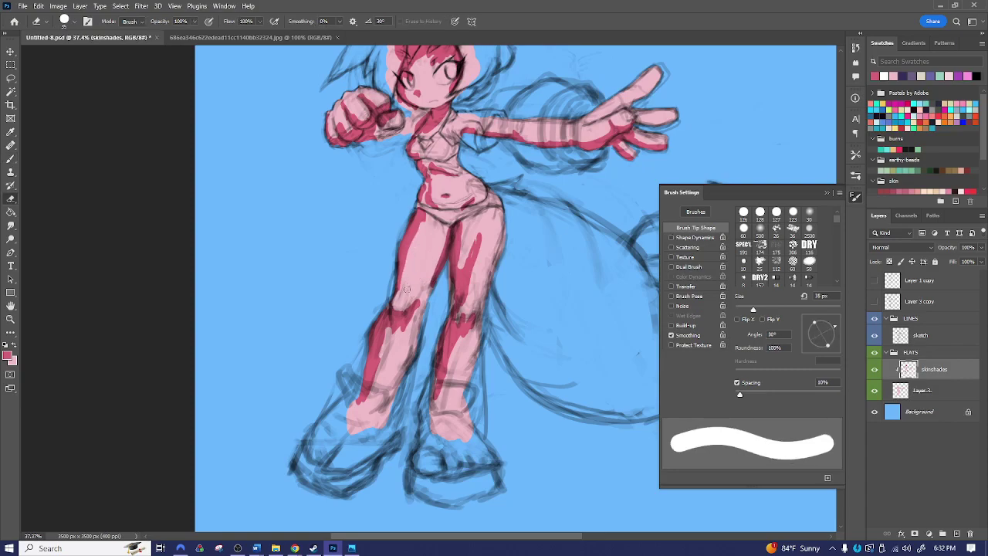
key("b")
key("e")
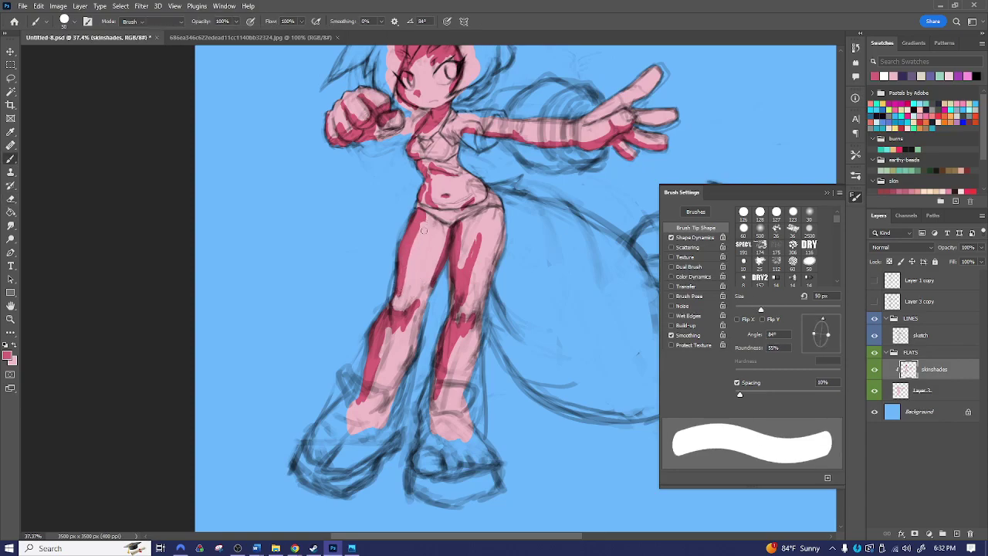
- Reshape the shadows on the upper outer thigh farther from the tail and along the waist by painting and erasing
key("b")
mouse_move(422, 213)
left_mouse_down()
mouse_move(437, 239)
mouse_move(403, 262)
left_mouse_up()
key("e")
key("b")
key("e")
left_click_drag(429, 230, 428, 216)
key("b")
key("e")
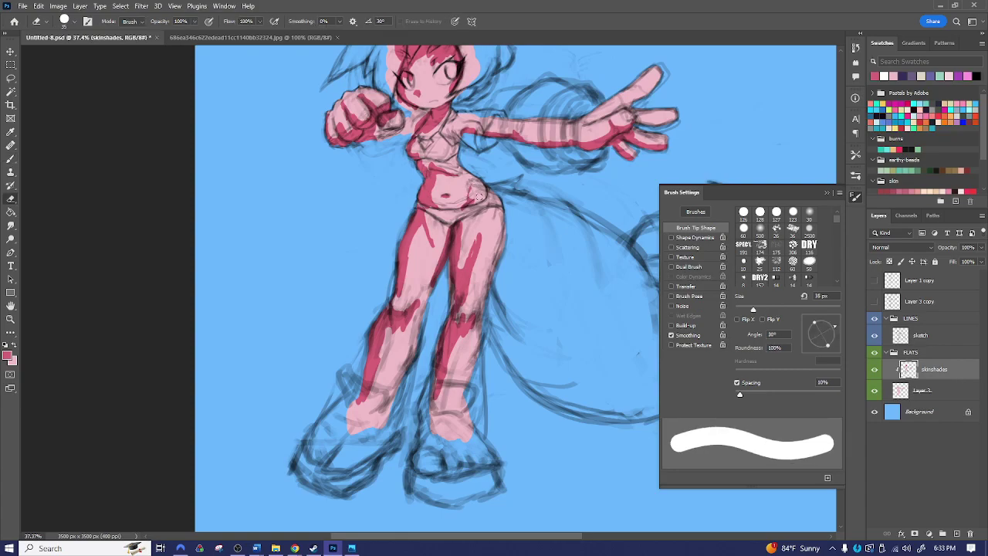
- Create a layer named hair above skinshades and choose bright pink as the painting colour
key("b")
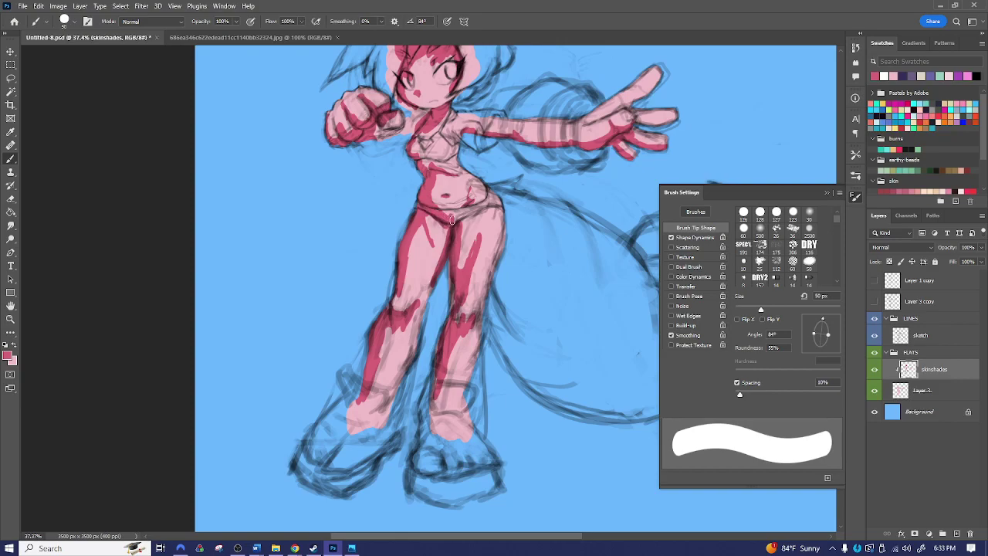
left_click_drag(564, 324, 538, 329)
key("z")
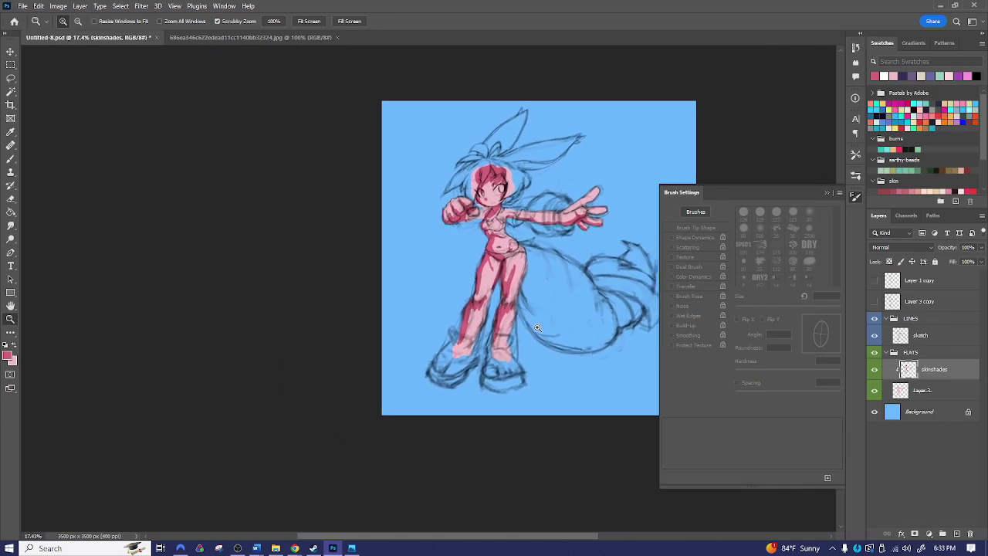
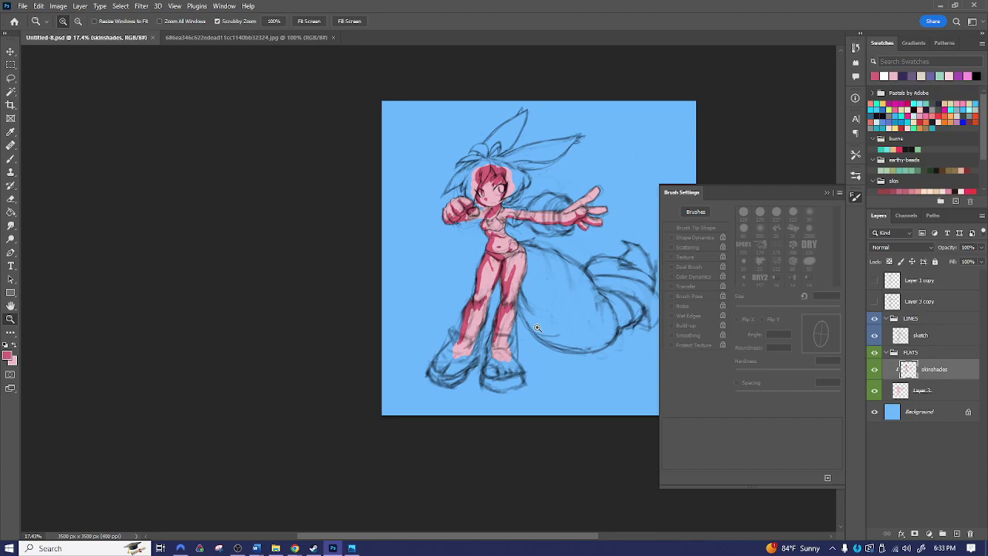
key("ctrl+shift+n")
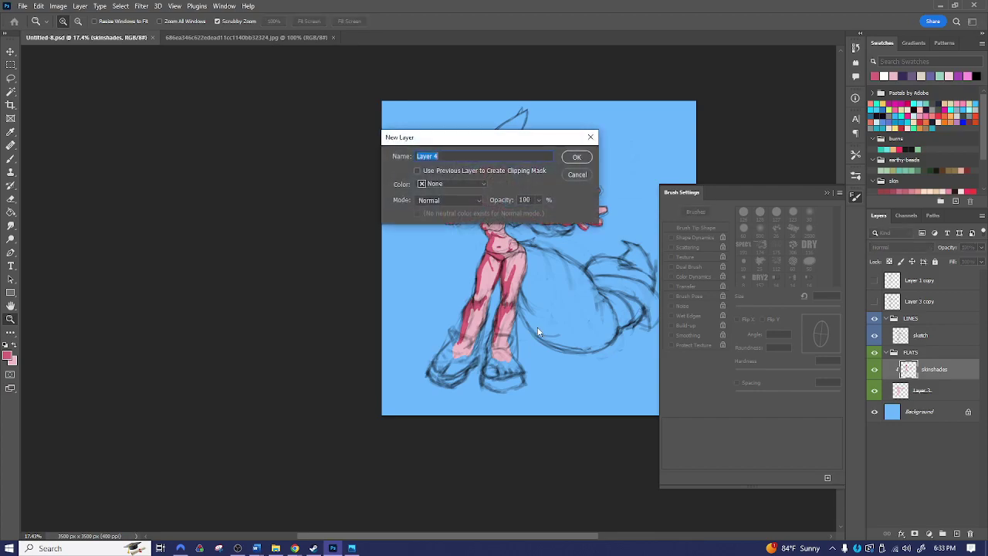
type("hair")
key("Return")
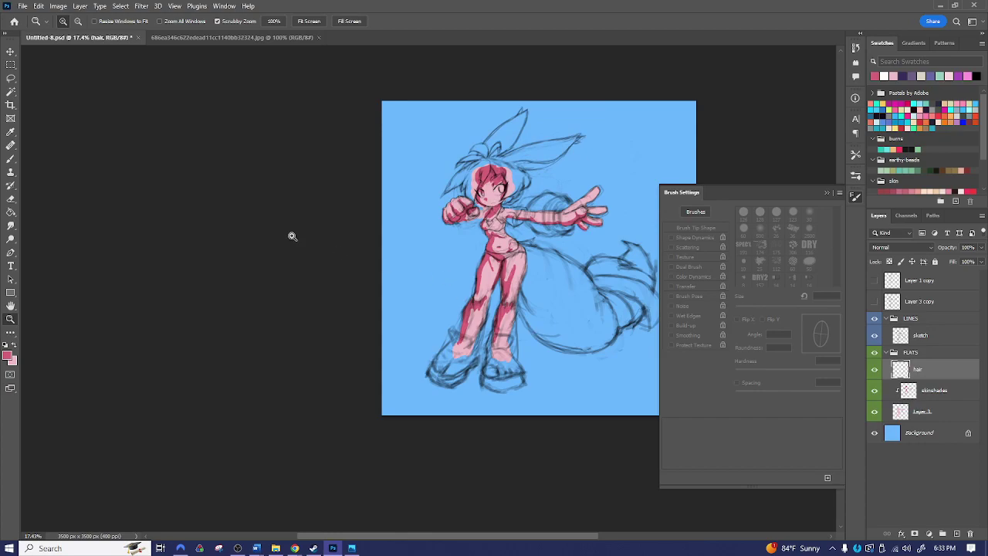
left_click(971, 75)
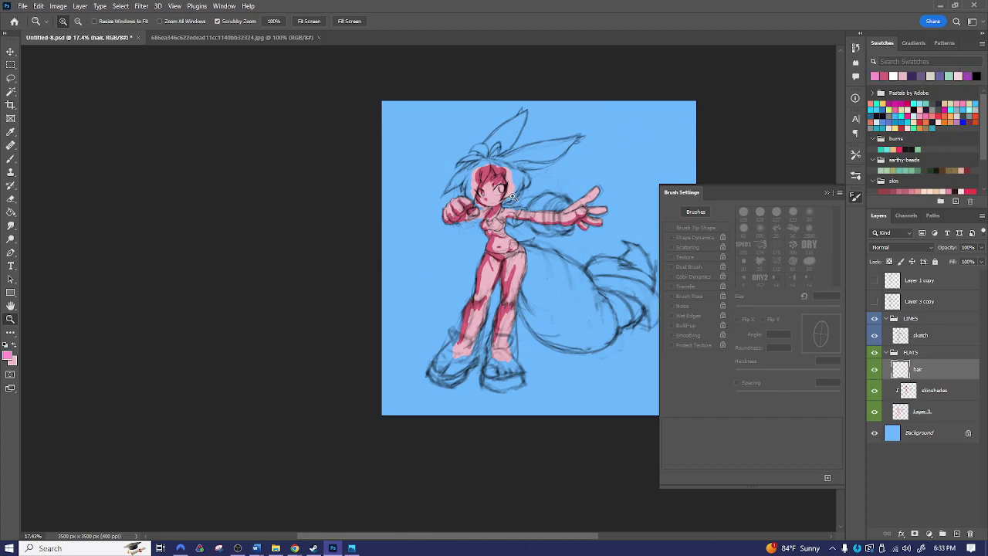
- Paint the pink hair mass on the fist side of the head with a 50 px brush
key("b")
key("z")
mouse_move(488, 190)
left_mouse_down()
mouse_move(544, 179)
mouse_move(440, 259)
left_mouse_up()
left_click_drag(420, 153, 491, 160)
key("b")
left_click_drag(411, 176, 416, 137)
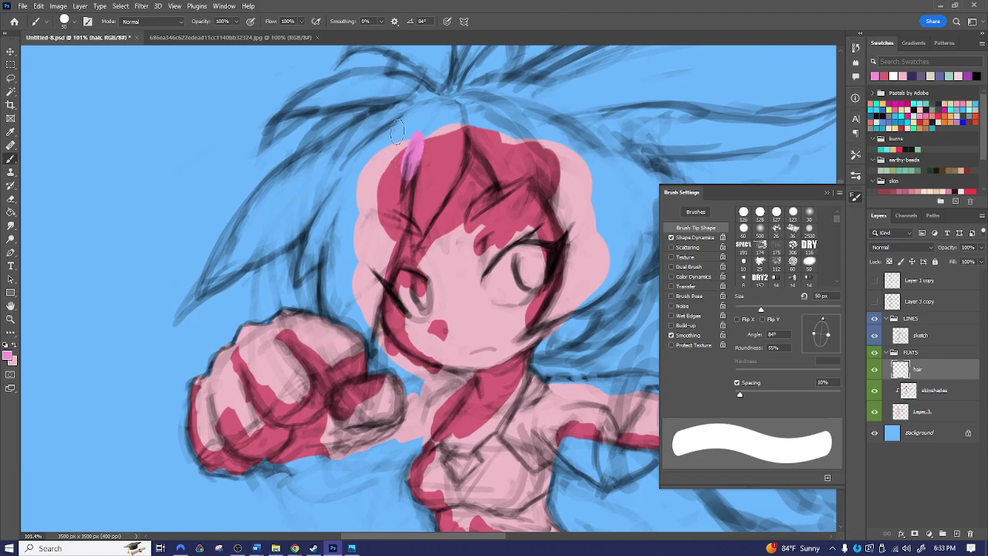
mouse_move(331, 155)
left_mouse_down()
mouse_move(306, 164)
mouse_move(312, 149)
mouse_move(376, 112)
mouse_move(389, 121)
mouse_move(441, 111)
mouse_move(426, 126)
mouse_move(461, 130)
mouse_move(430, 163)
mouse_move(378, 282)
left_mouse_up()
mouse_move(328, 222)
left_mouse_down()
mouse_move(302, 265)
mouse_move(326, 233)
mouse_move(319, 258)
mouse_move(332, 257)
mouse_move(335, 312)
mouse_move(349, 226)
mouse_move(364, 213)
mouse_move(355, 251)
mouse_move(381, 221)
mouse_move(386, 251)
mouse_move(370, 308)
mouse_move(377, 286)
mouse_move(362, 336)
left_mouse_up()
- Refine the inner edge of the bangs near the fist-side eye with 20 px and 10 px brushes
key("bracketleft")
key("bracketleft")
key("bracketleft")
key("bracketleft")
key("bracketleft")
key("bracketleft")
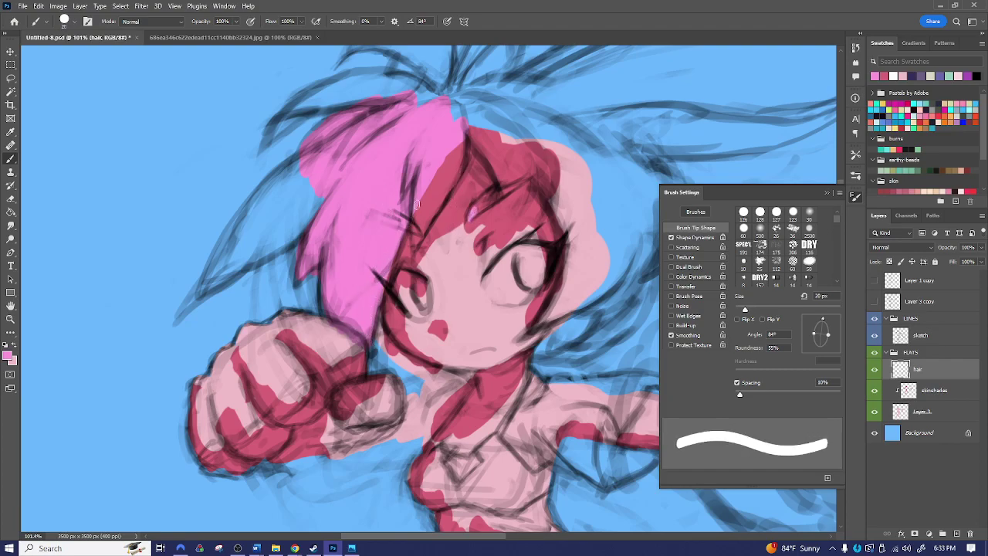
key("bracketleft")
key("bracketleft")
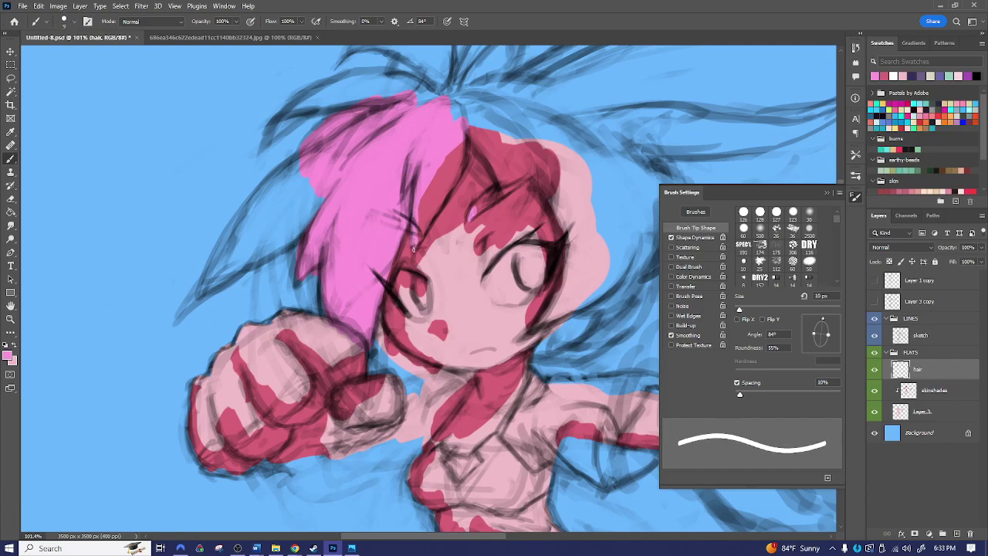
- Fill the bangs around the central parting, enlarging the brush from 30 px to 40 px
key("bracketright")
key("bracketright")
key("bracketright")
key("bracketright")
key("bracketright")
key("bracketright")
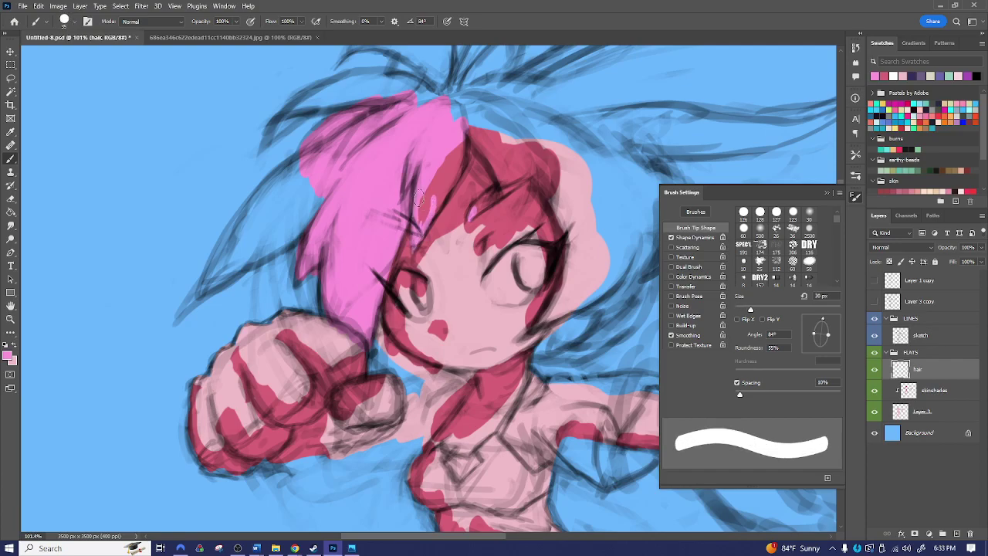
mouse_move(416, 220)
left_mouse_down()
mouse_move(440, 181)
mouse_move(429, 218)
mouse_move(474, 127)
mouse_move(464, 114)
mouse_move(503, 179)
mouse_move(499, 149)
mouse_move(506, 220)
mouse_move(525, 166)
mouse_move(491, 125)
left_mouse_up()
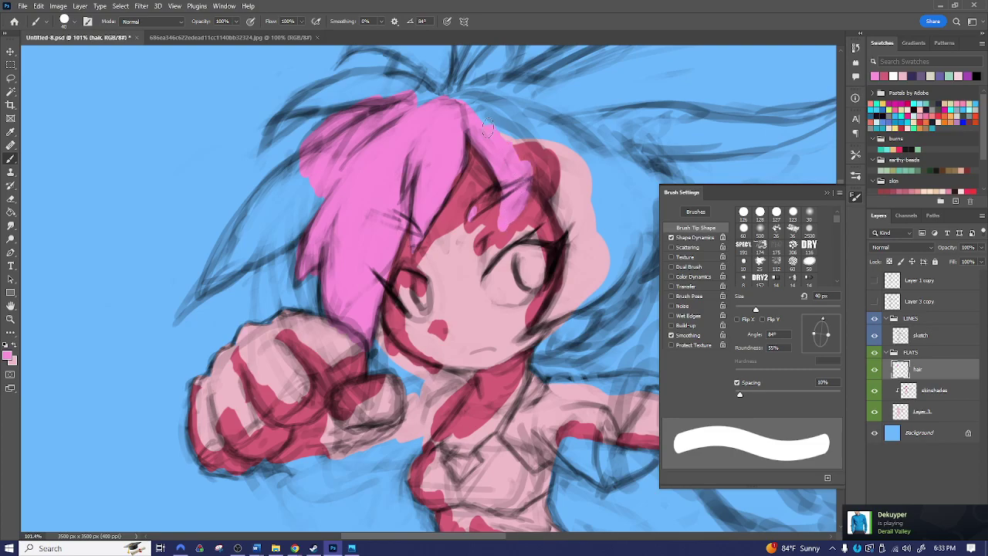
- Paint the small pointed bang tip over the middle of the forehead with a 20 px brush
key("bracketleft")
key("bracketleft")
key("bracketleft")
key("bracketleft")
key("bracketleft")
key("bracketleft")
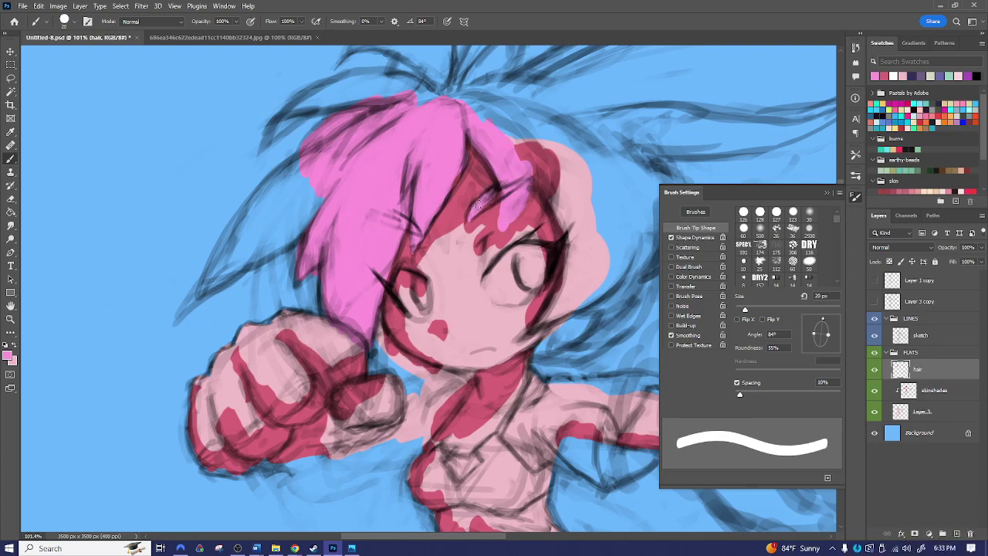
- Paint a narrow hair strip down the side of the face opposite the fist, tapering from 30 px to 9 px
key("bracketright")
key("bracketright")
key("bracketright")
key("bracketright")
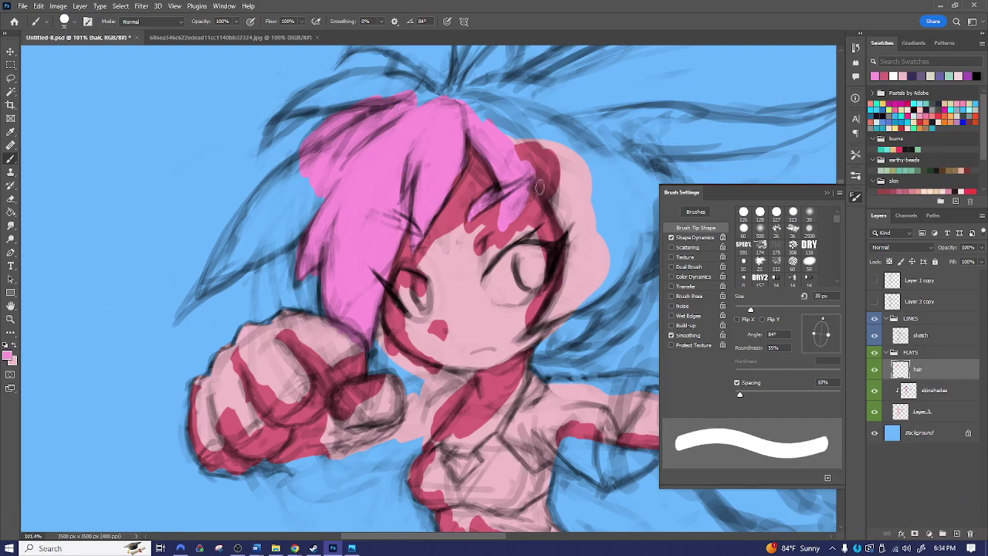
left_click_drag(569, 248, 562, 230)
key("bracketleft")
key("bracketleft")
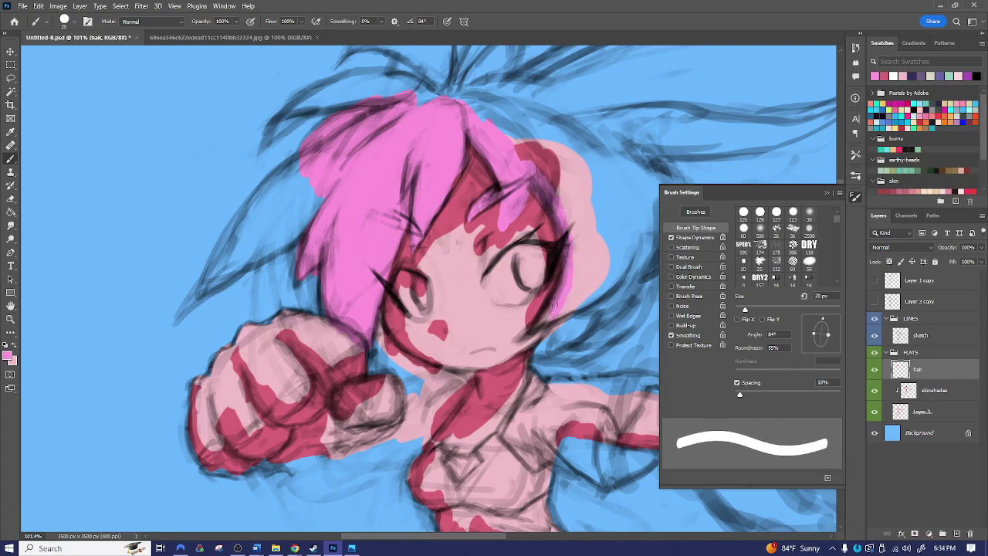
key("bracketleft")
key("bracketleft")
key("bracketleft")
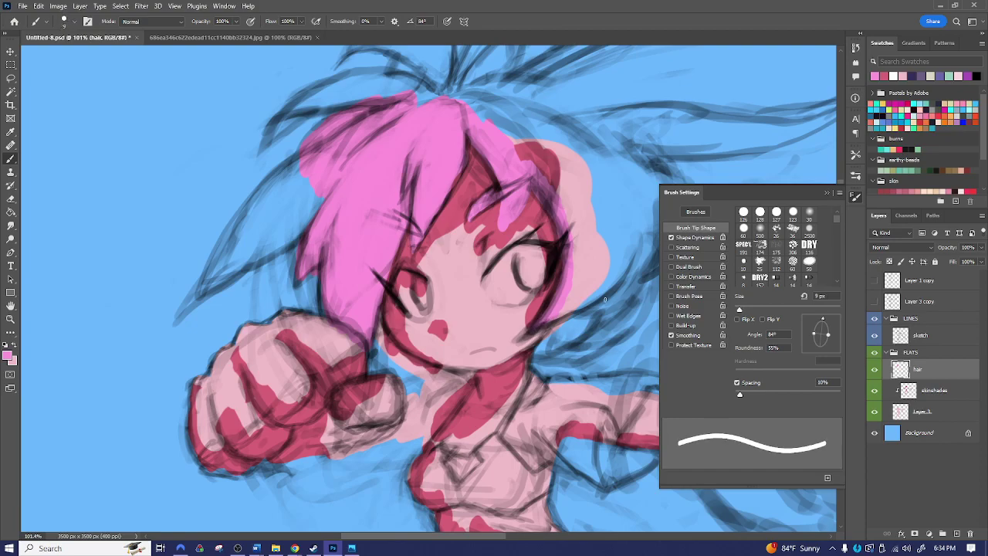
- Set the brush angle to 45° and fill the rounded hair opposite the fist down to its flicked end, enlarging the brush to 50 px
left_click(834, 323)
key("bracketright")
key("bracketright")
key("bracketright")
key("bracketright")
key("bracketright")
key("bracketright")
mouse_move(554, 318)
left_mouse_down()
mouse_move(602, 280)
mouse_move(593, 296)
left_mouse_up()
mouse_move(555, 334)
left_mouse_down()
mouse_move(538, 357)
mouse_move(566, 346)
mouse_move(576, 320)
mouse_move(558, 352)
mouse_move(574, 350)
mouse_move(562, 356)
mouse_move(603, 330)
mouse_move(594, 292)
mouse_move(589, 331)
mouse_move(614, 313)
mouse_move(617, 325)
mouse_move(638, 299)
mouse_move(621, 274)
mouse_move(594, 261)
mouse_move(578, 297)
mouse_move(573, 208)
mouse_move(484, 103)
mouse_move(554, 139)
mouse_move(565, 165)
mouse_move(516, 138)
mouse_move(578, 165)
mouse_move(613, 265)
left_mouse_up()
key("bracketright")
key("bracketright")
key("bracketright")
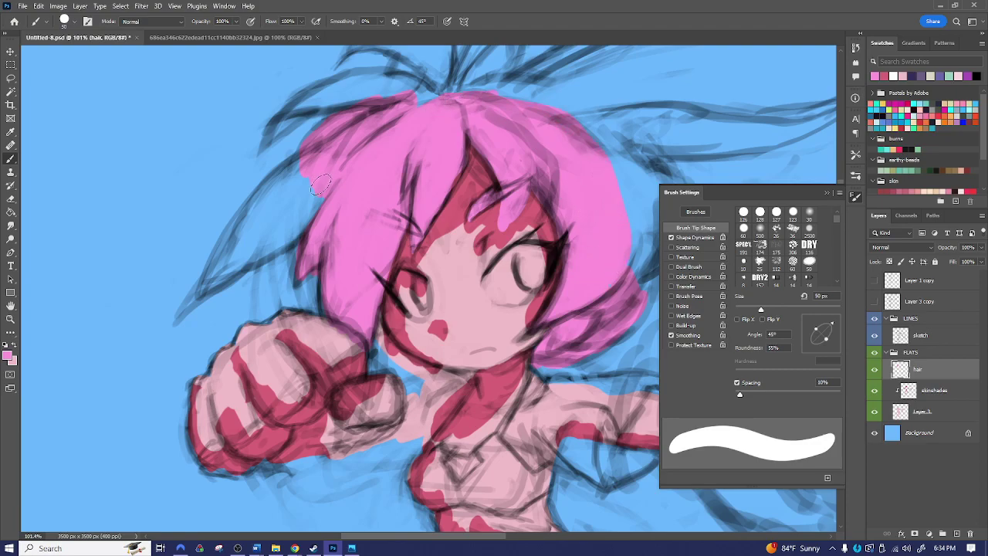
- Paint the long pointed side lock above the fist, narrowing the brush to 35 px toward its tip and widening it to 40 px
left_click_drag(301, 160, 264, 203)
key("bracketleft")
key("bracketleft")
key("bracketleft")
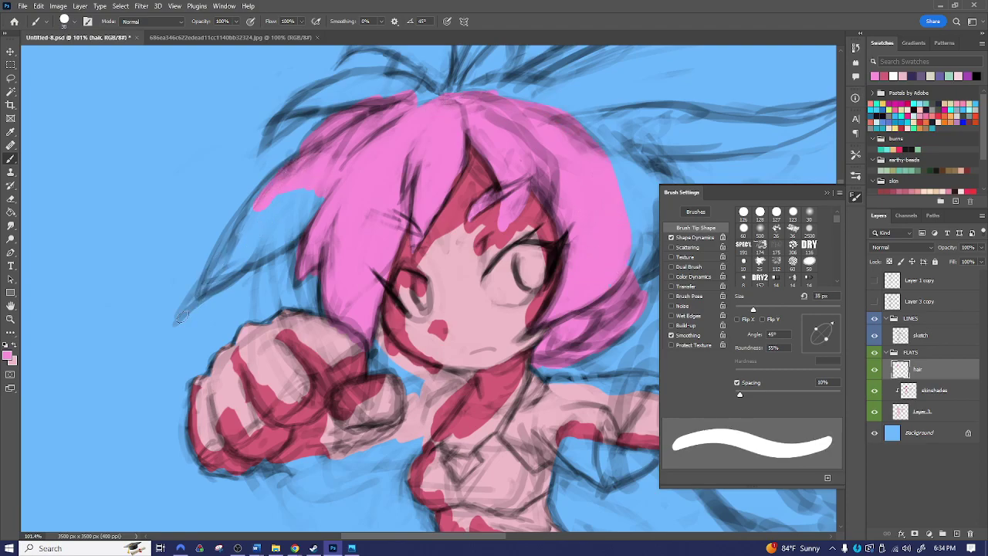
key("bracketright")
key("bracketright")
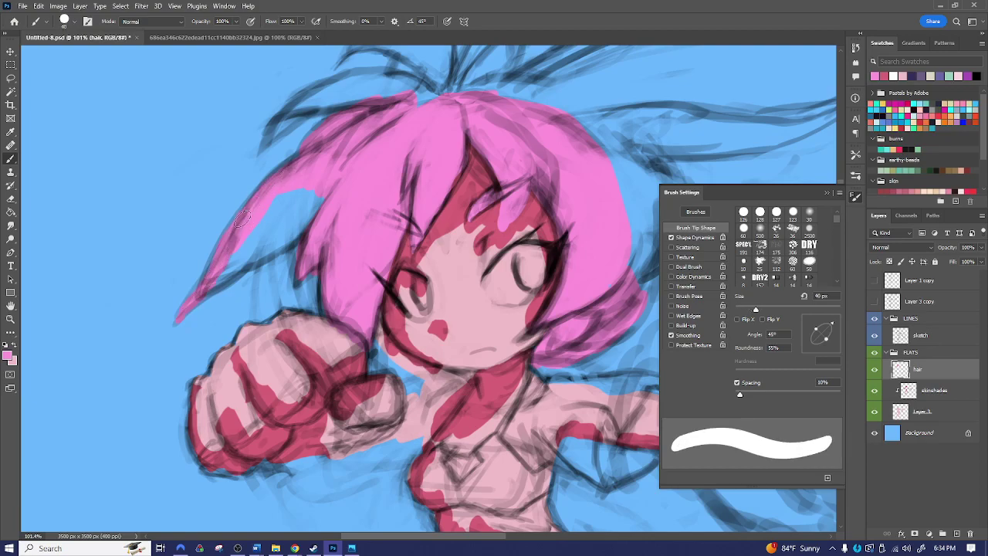
left_click_drag(345, 174, 359, 241)
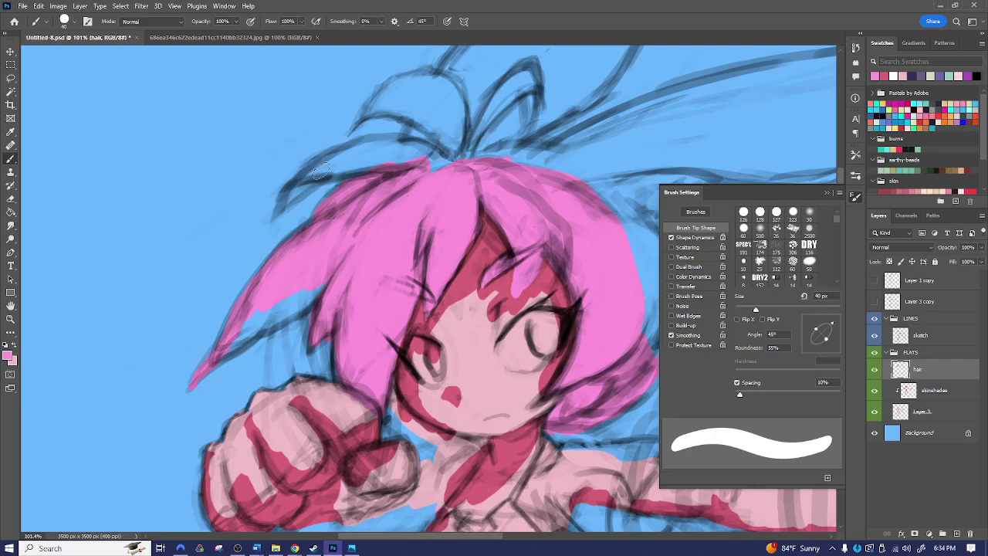
left_click_drag(280, 201, 273, 217)
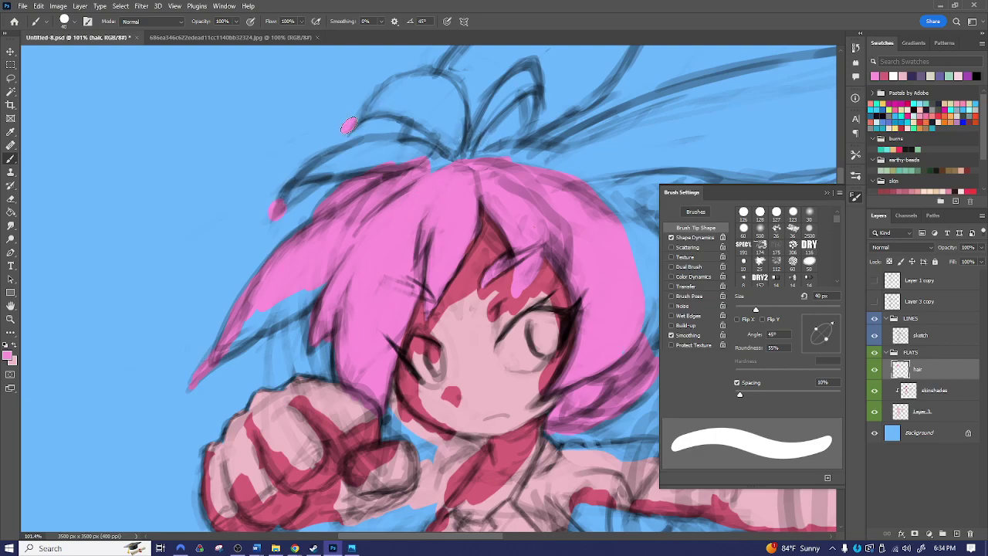
left_click_drag(210, 356, 187, 378)
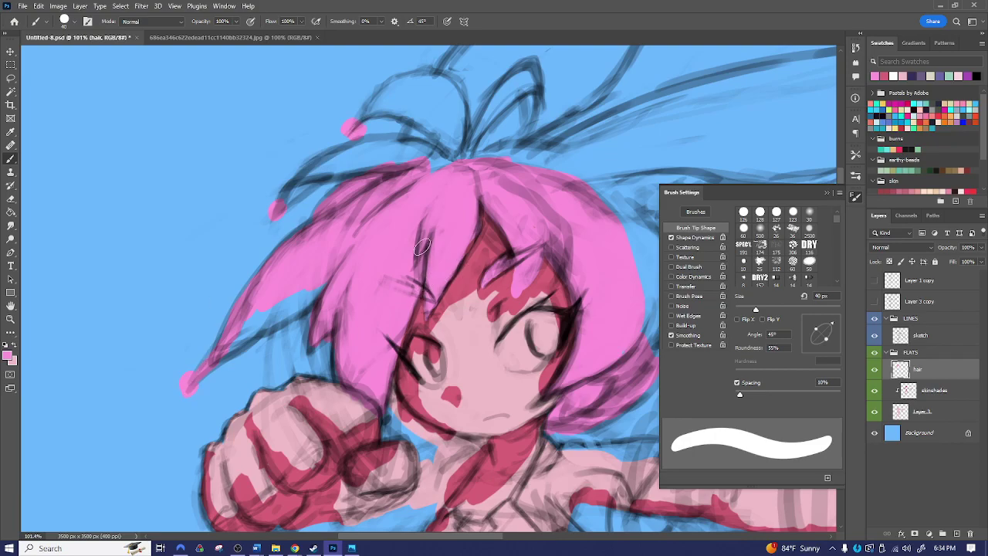
key("z")
left_click_drag(509, 277, 481, 276)
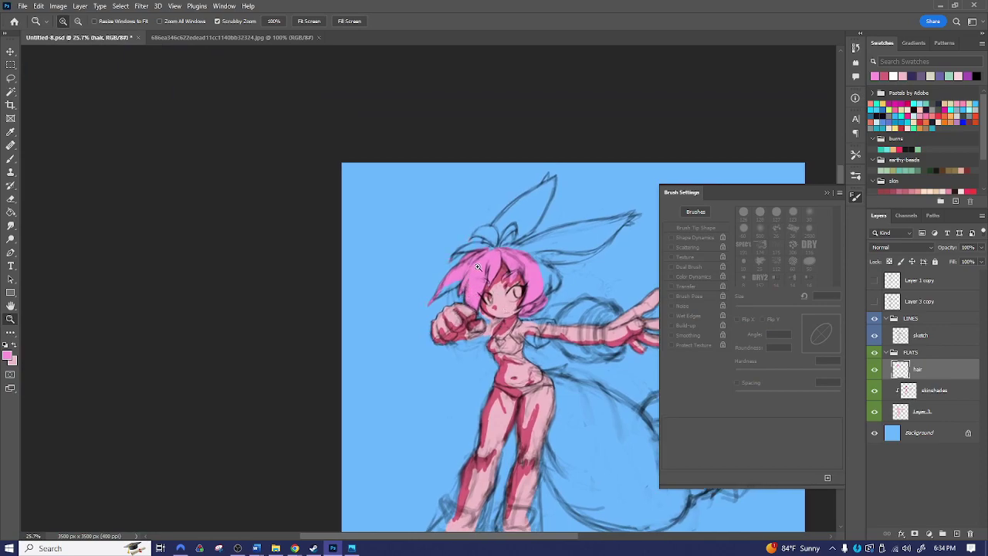
- Paint the lowest crown tuft on the fist side from its 20 px tip to its 35 px base and start the tuft above
scroll(466, 263, "up", 5)
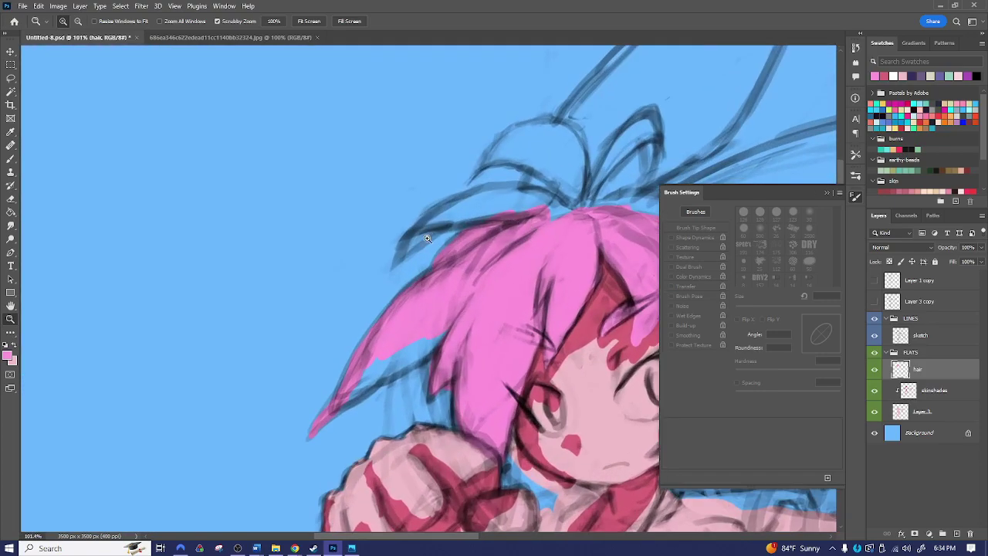
key("b")
key("bracketleft")
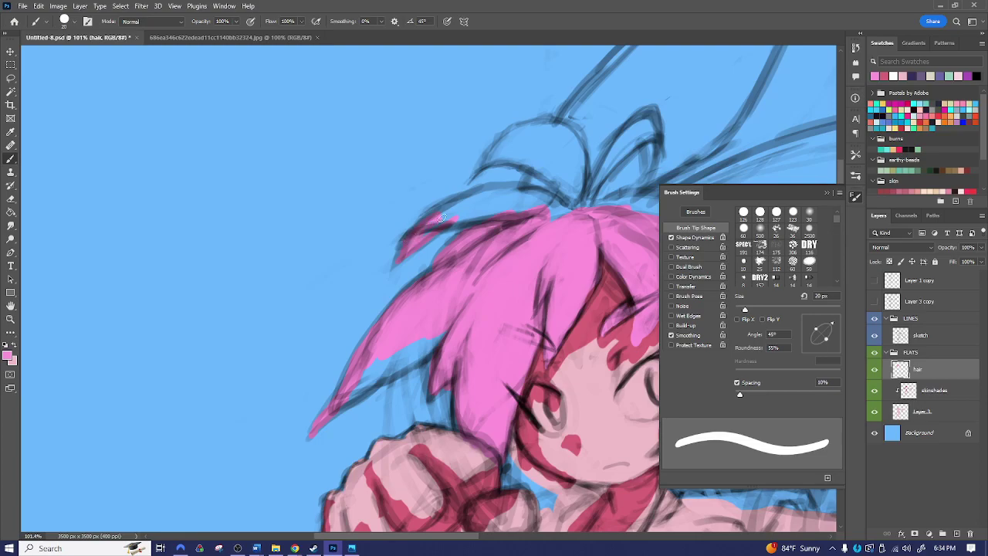
key("bracketright")
key("bracketright")
key("bracketright")
mouse_move(432, 220)
left_mouse_down()
mouse_move(487, 207)
mouse_move(433, 219)
mouse_move(496, 191)
mouse_move(485, 193)
mouse_move(550, 205)
mouse_move(534, 170)
left_mouse_up()
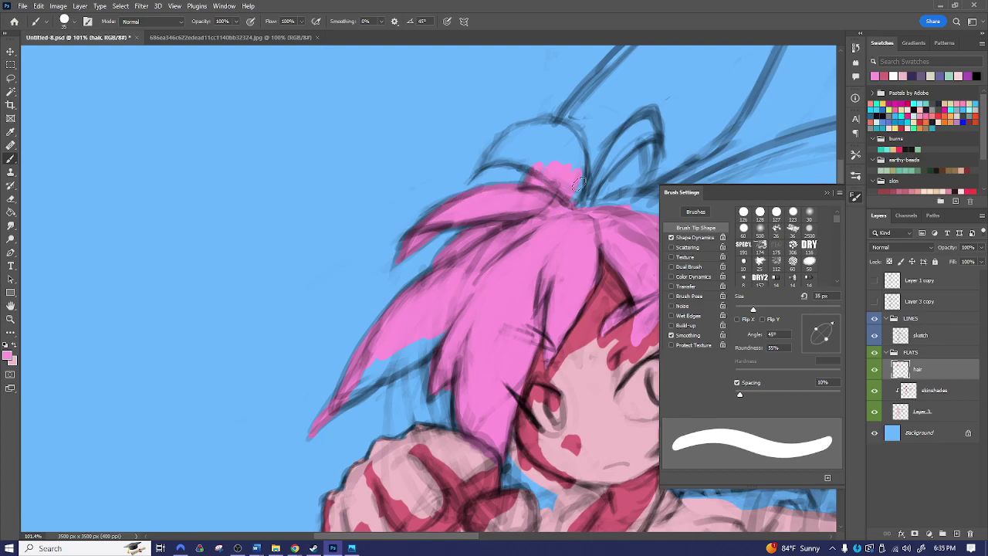
- Fill the upright tufts on the crown and the body of the curved tuft beside them, finishing with a 40 px brush
key("bracketright")
key("bracketright")
key("bracketright")
key("bracketright")
mouse_move(590, 185)
left_mouse_down()
mouse_move(601, 157)
mouse_move(620, 148)
mouse_move(624, 131)
mouse_move(654, 126)
mouse_move(654, 155)
mouse_move(552, 165)
mouse_move(573, 179)
mouse_move(562, 145)
mouse_move(547, 161)
mouse_move(500, 149)
mouse_move(533, 157)
mouse_move(503, 152)
left_mouse_up()
key("bracketleft")
key("bracketleft")
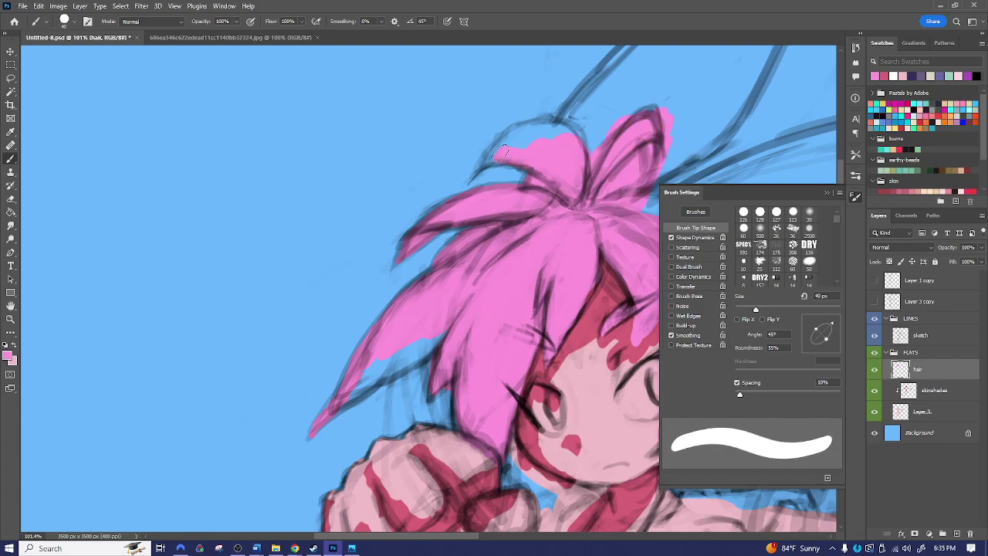
- Taper the curved crown tuft to its pointed end with 25 px and 10 px brushes
key("bracketleft")
key("bracketleft")
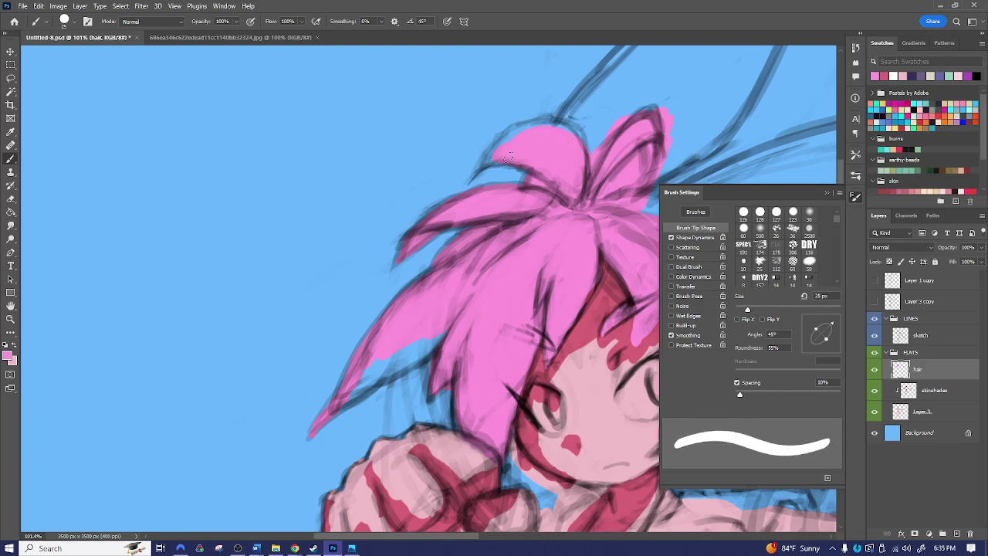
key("bracketleft")
key("bracketleft")
key("bracketleft")
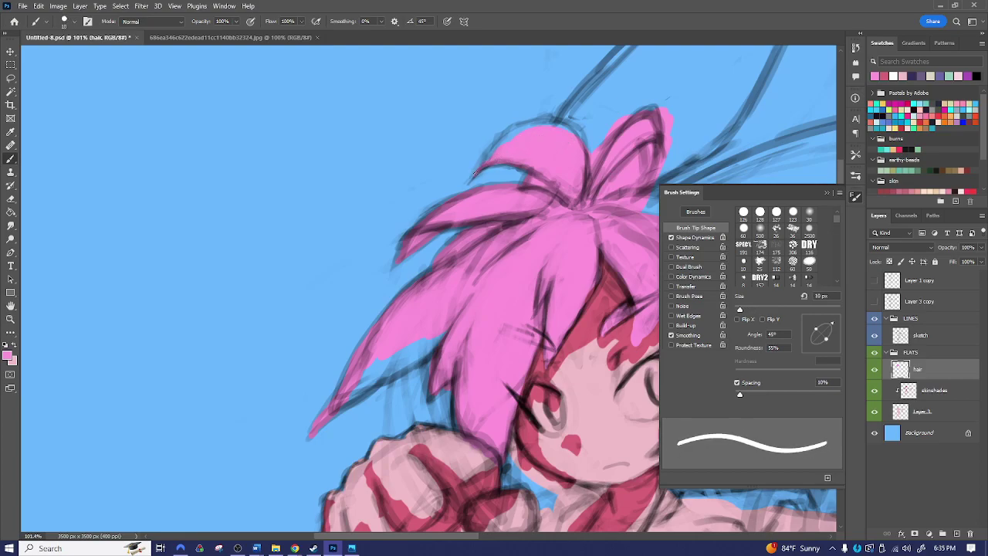
- Extend the curved crown tuft's upper edge to the sketch line with 25 px and 40 px brushes
key("bracketright")
key("bracketright")
key("bracketright")
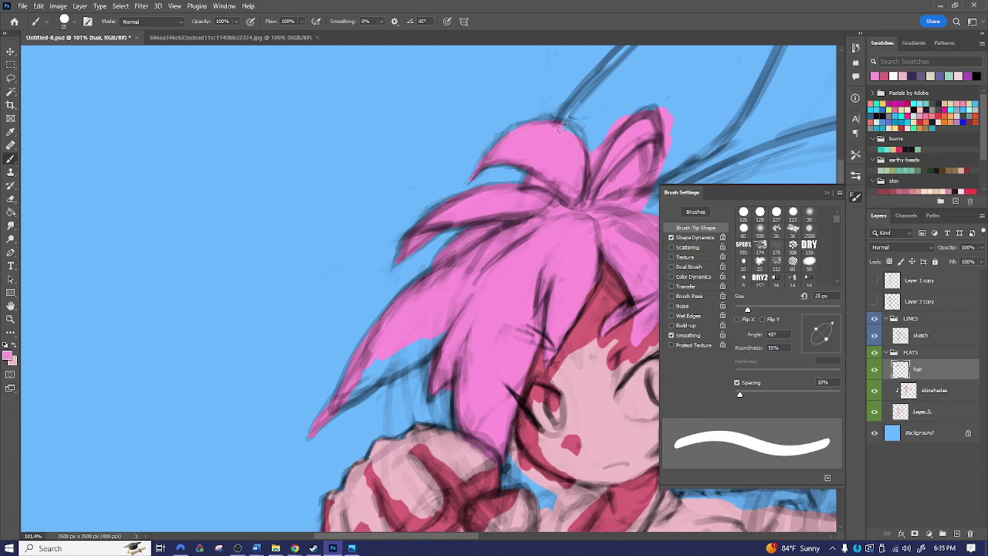
key("bracketright")
key("bracketright")
key("bracketright")
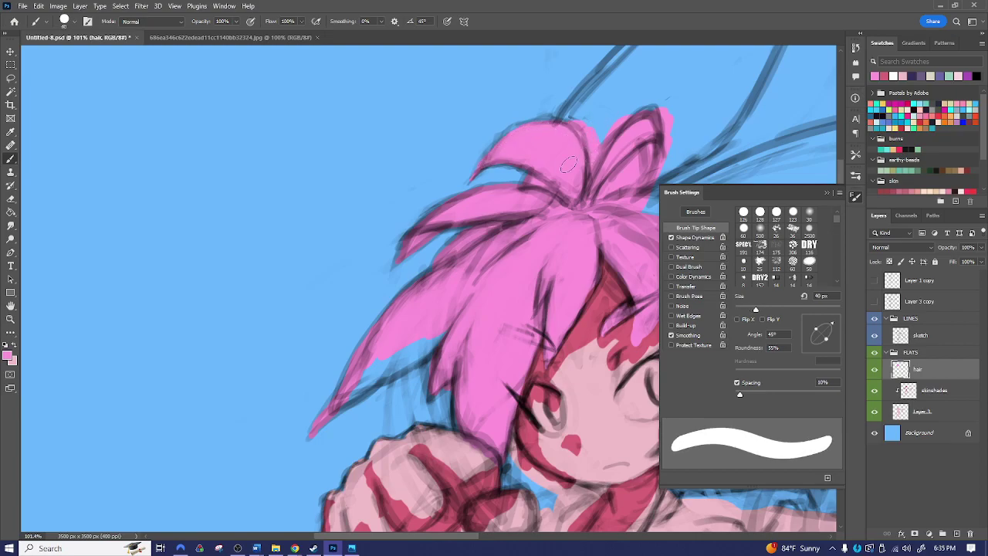
- Touch up the hair below the lowest crown tuft at 25 px and fill the lower edge of the long side lock at 35 px
key("bracketleft")
key("bracketleft")
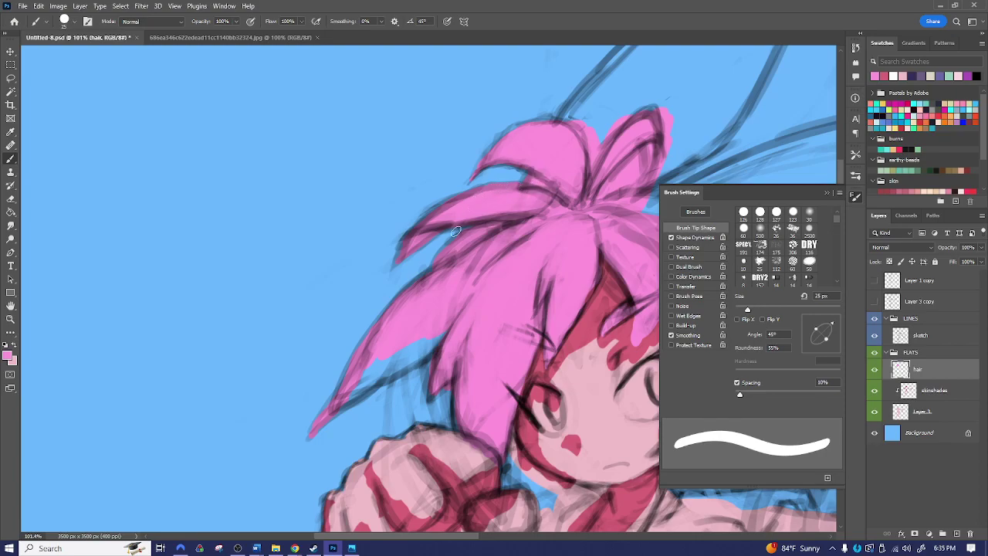
key("bracketright")
key("bracketright")
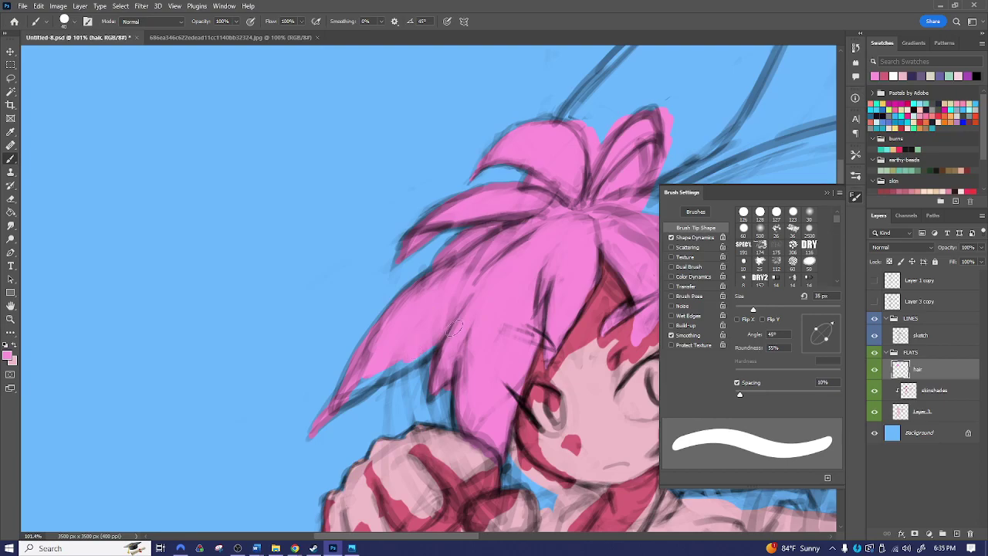
- Extend the pink hair flat behind the top tuft and around the ear bases with a 40 px brush
key("bracketright")
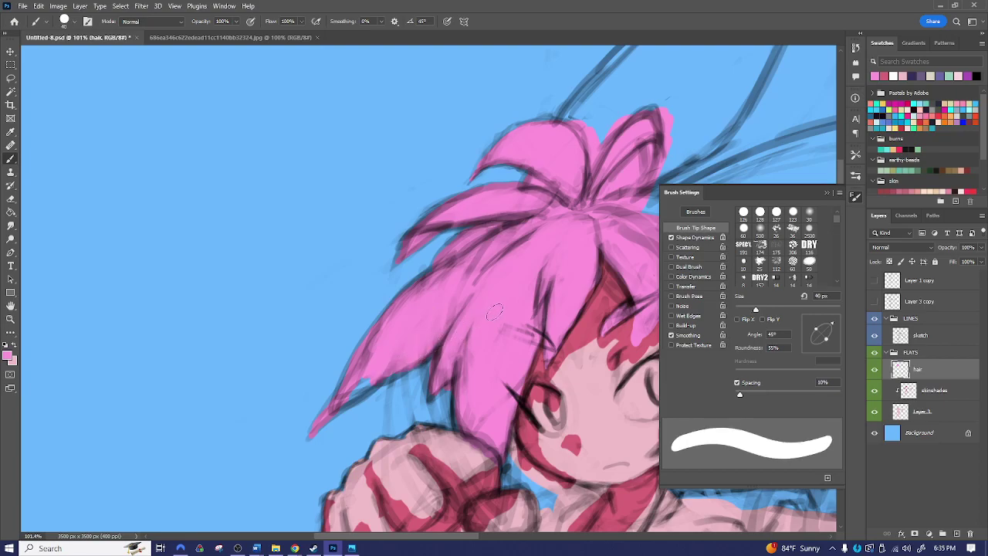
mouse_move(651, 230)
left_mouse_down()
mouse_move(482, 150)
mouse_move(497, 176)
mouse_move(512, 287)
left_mouse_up()
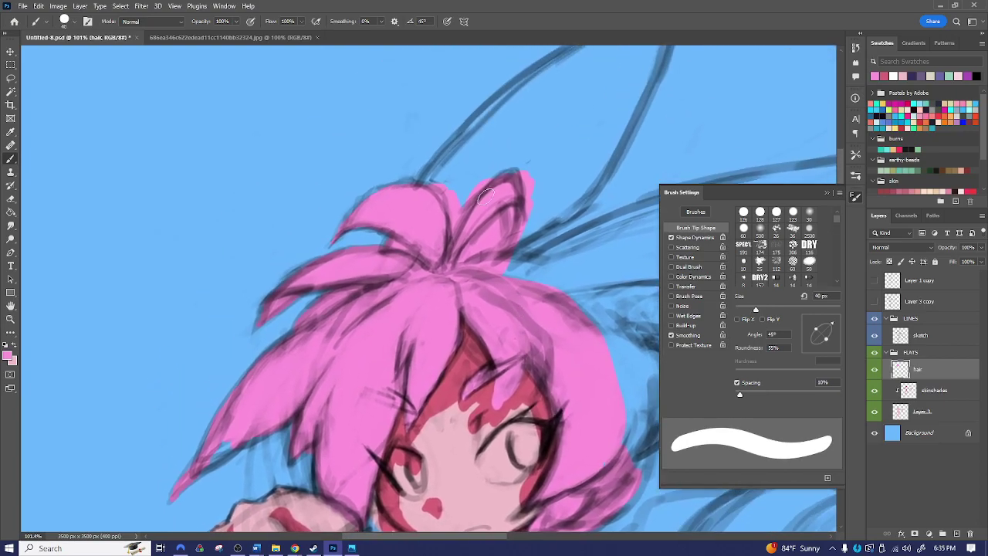
mouse_move(511, 169)
left_mouse_down()
mouse_move(494, 181)
mouse_move(428, 182)
left_mouse_up()
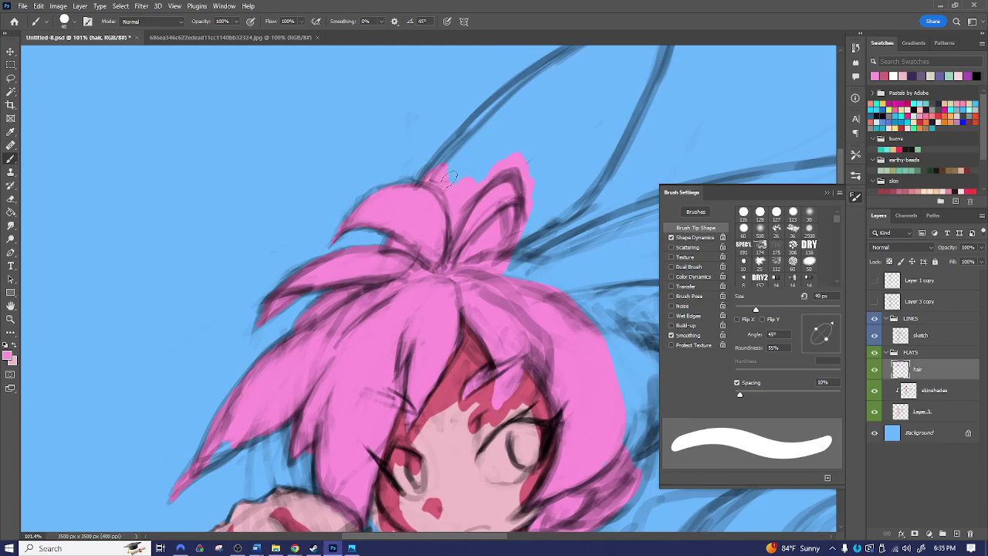
mouse_move(523, 232)
left_mouse_down()
mouse_move(505, 247)
mouse_move(553, 220)
mouse_move(524, 232)
mouse_move(502, 267)
left_mouse_up()
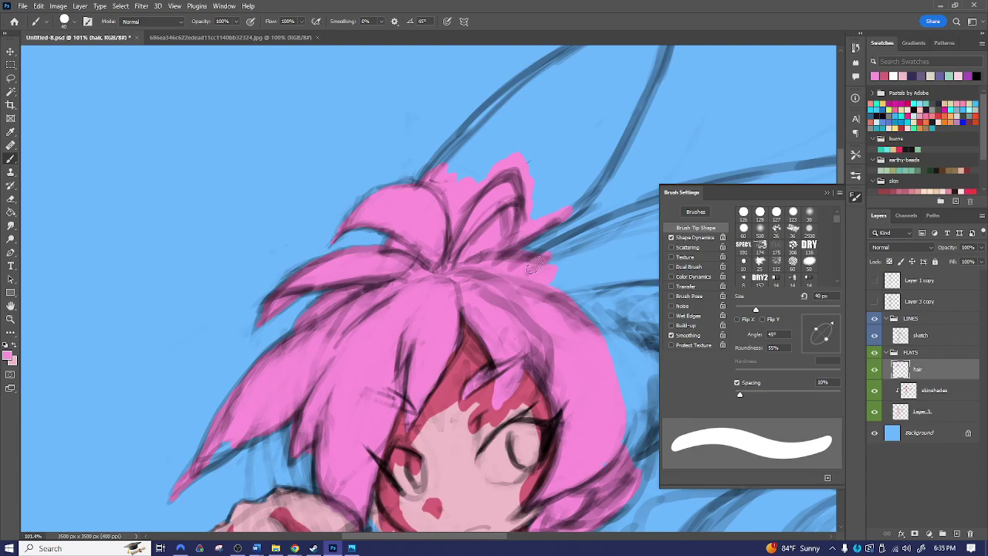
left_click_drag(556, 262, 508, 256)
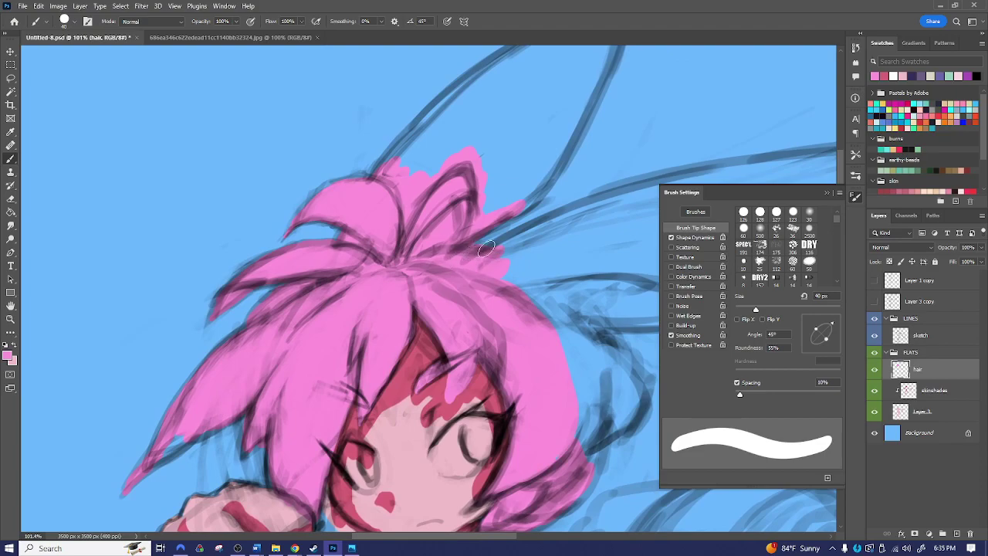
left_click_drag(539, 226, 637, 189)
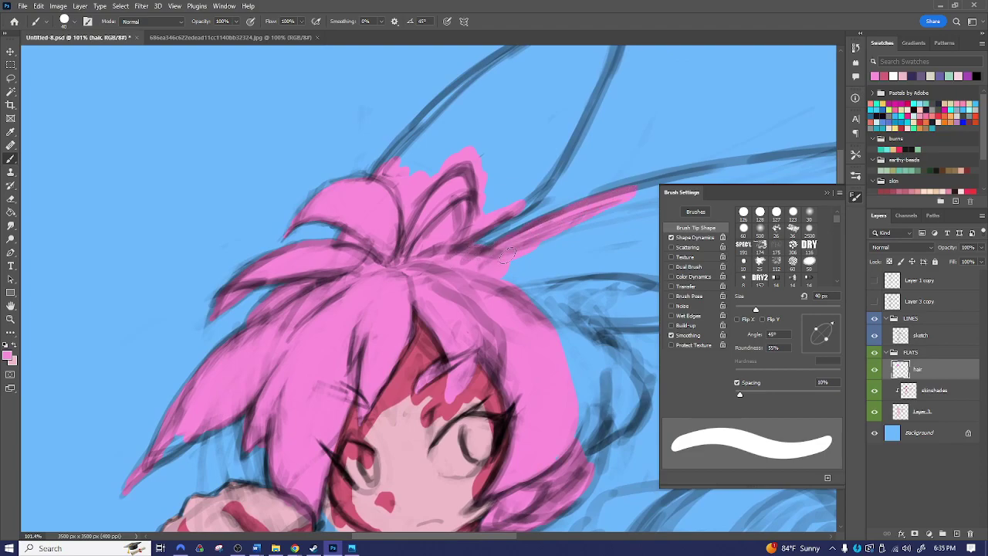
left_click_drag(596, 279, 463, 266)
- Erase the pink overspill at the base of the far ear and fill out the back edge of the hair
key("e")
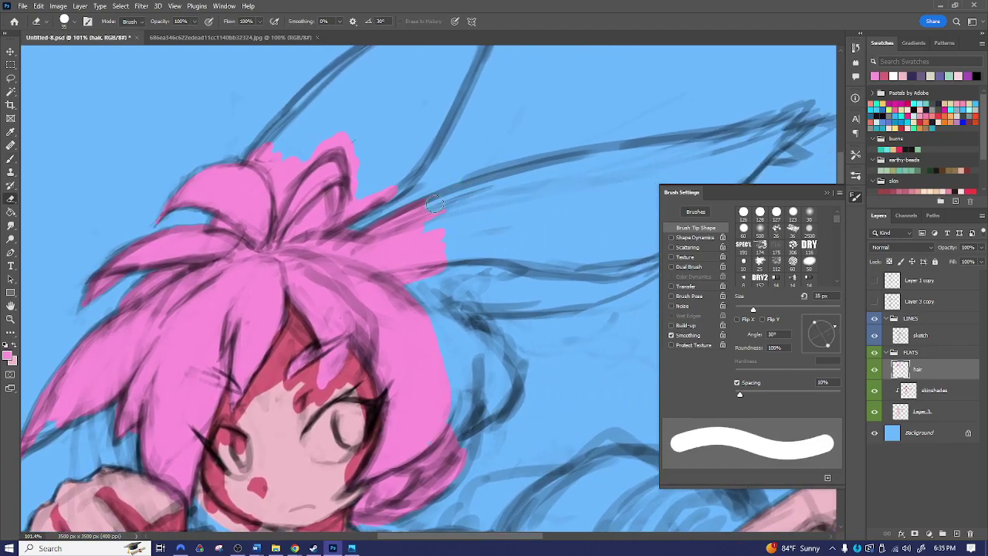
left_click_drag(406, 195, 363, 216)
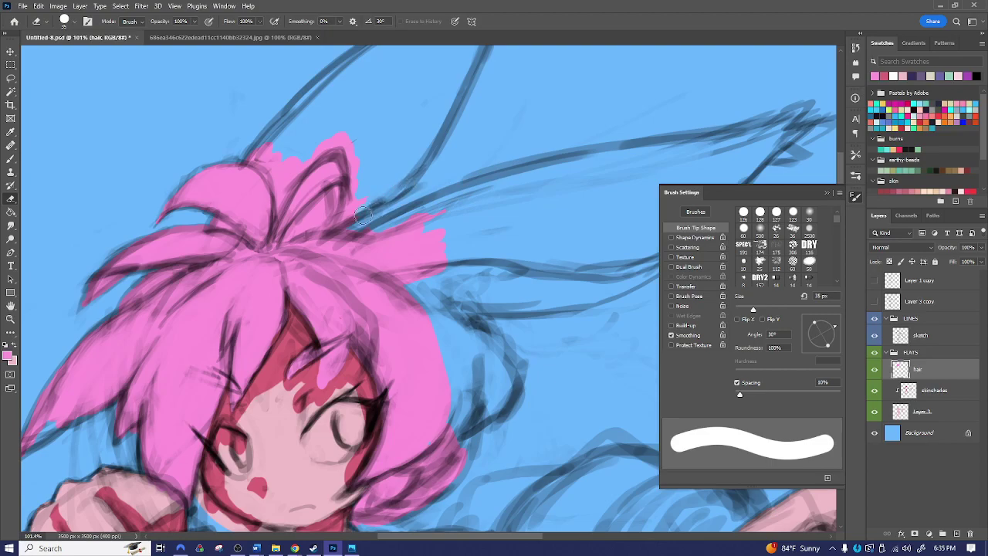
key("b")
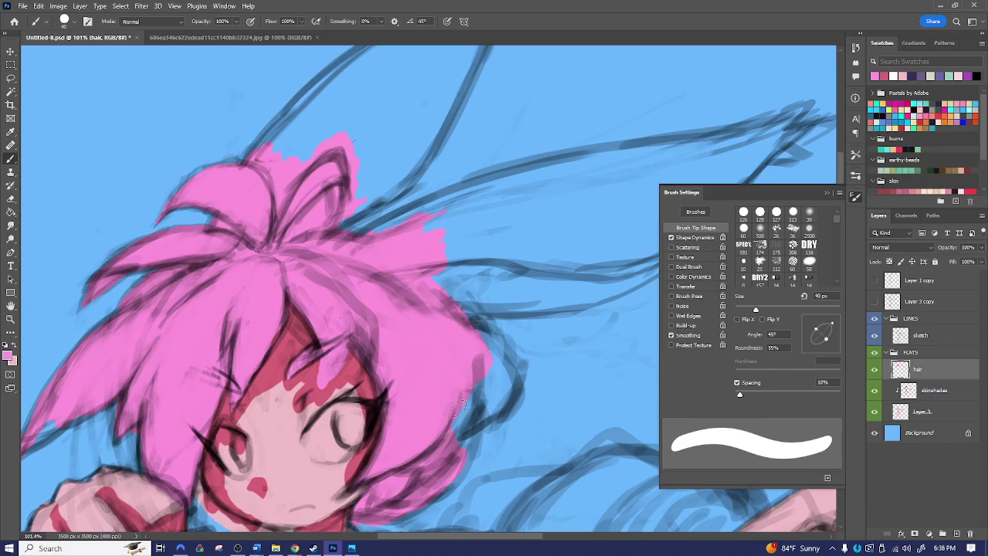
left_click_drag(479, 335, 567, 238)
- Inspect the whole figure and the head with the FLATS and LINES groups alternately hidden and shown
key("z")
left_click_drag(551, 285, 463, 289)
left_click_drag(540, 348, 494, 285)
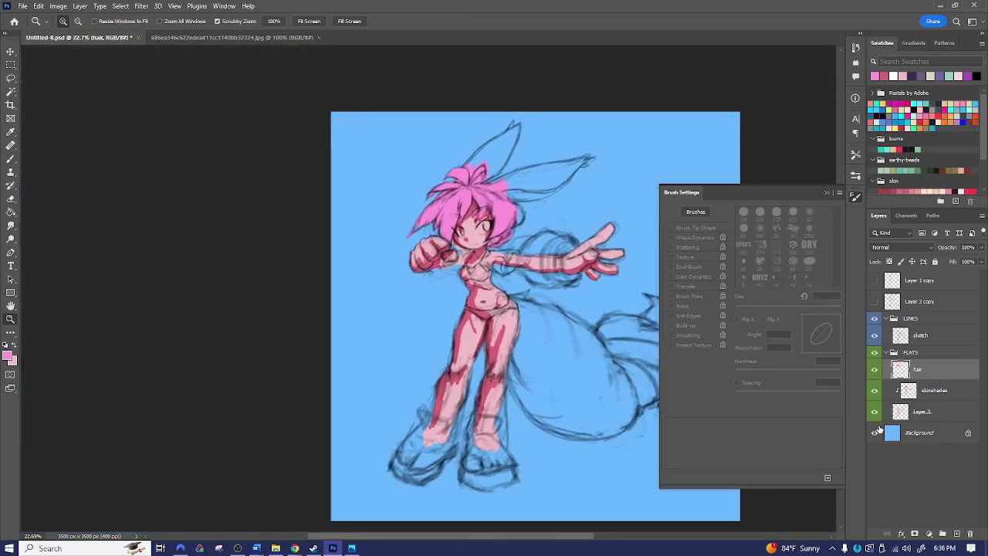
left_click(874, 354)
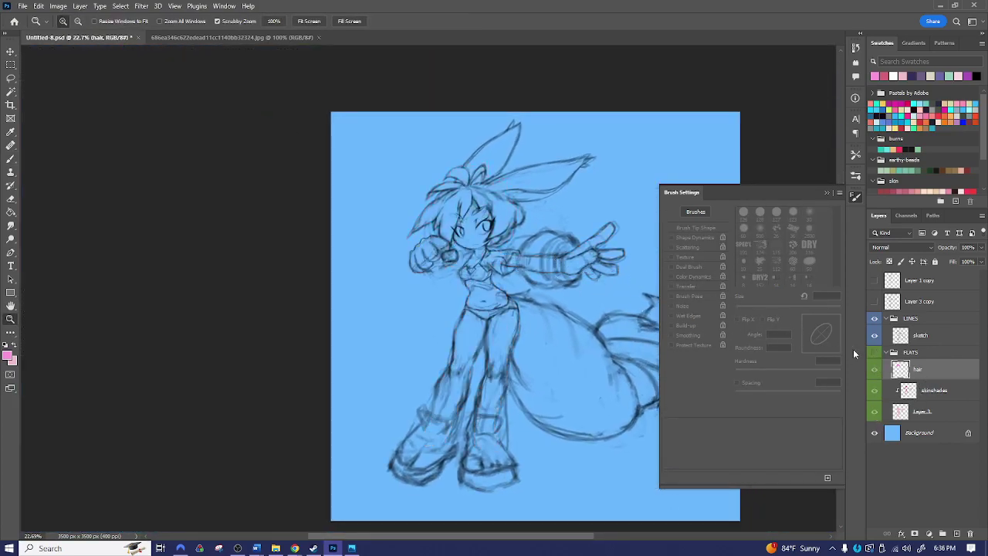
left_click(875, 353)
left_click(874, 318)
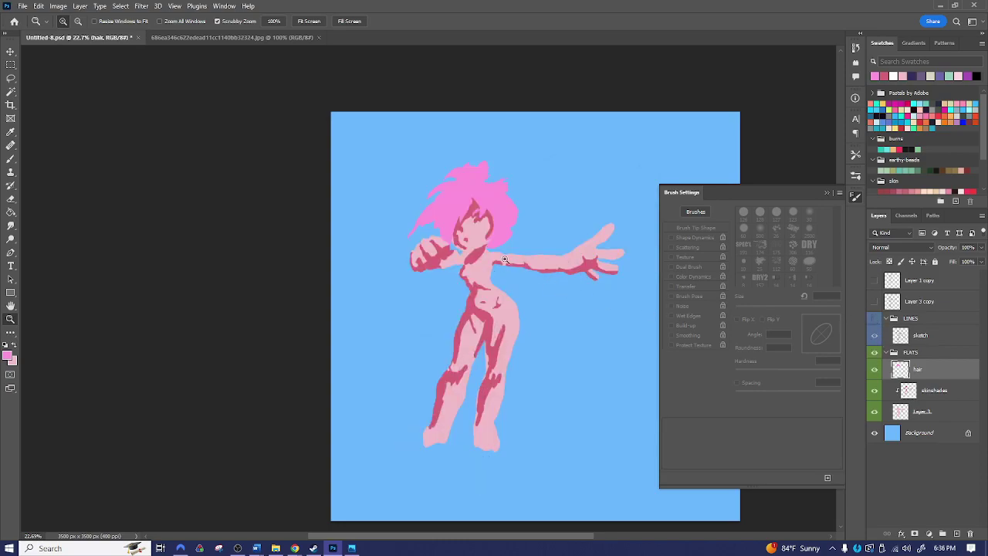
left_click_drag(472, 242, 547, 229)
left_click_drag(458, 118, 465, 265)
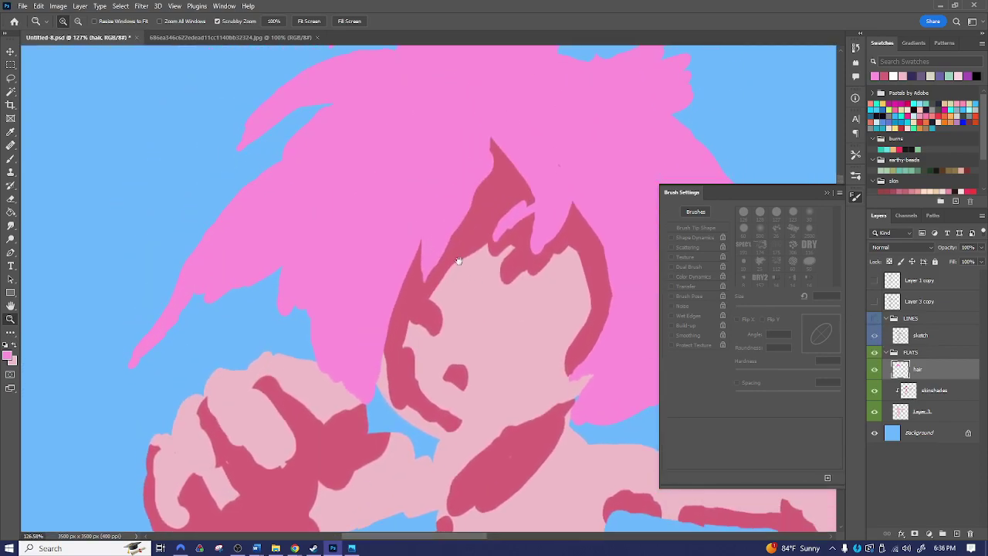
left_click_drag(460, 352, 483, 146)
left_click_drag(507, 313, 368, 339)
mouse_move(469, 251)
left_mouse_down()
mouse_move(476, 304)
mouse_move(510, 288)
mouse_move(435, 208)
left_mouse_up()
key("b")
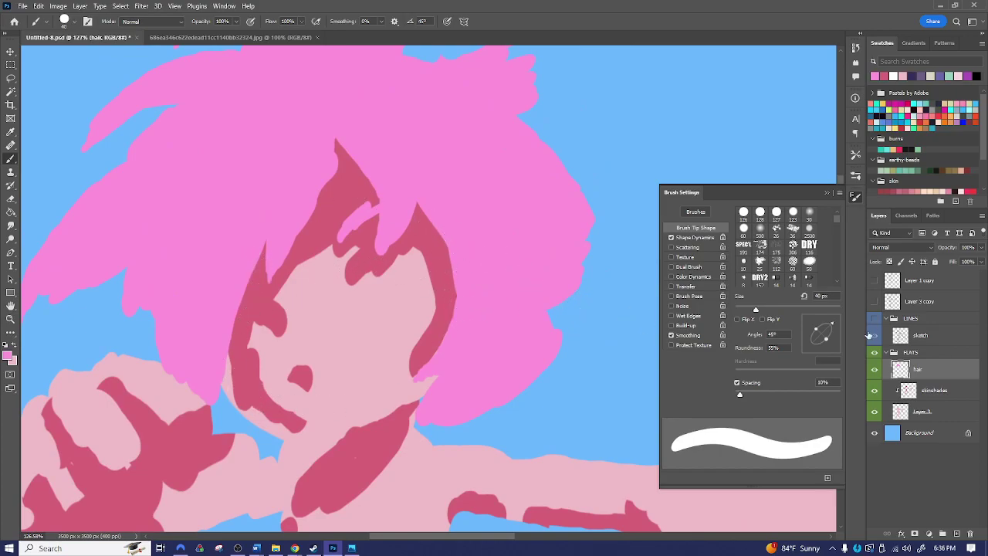
left_click(874, 318)
- Paint the back of the hair in pink out to the sketch outline beside the face
key("z")
left_click_drag(551, 335, 463, 335)
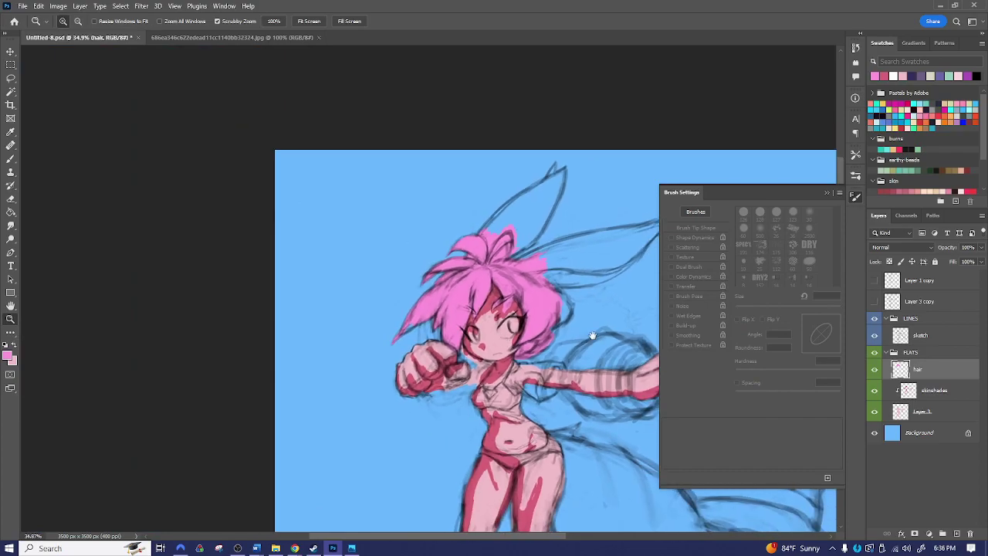
left_click_drag(592, 335, 511, 184)
left_click_drag(483, 189, 532, 166)
key("b")
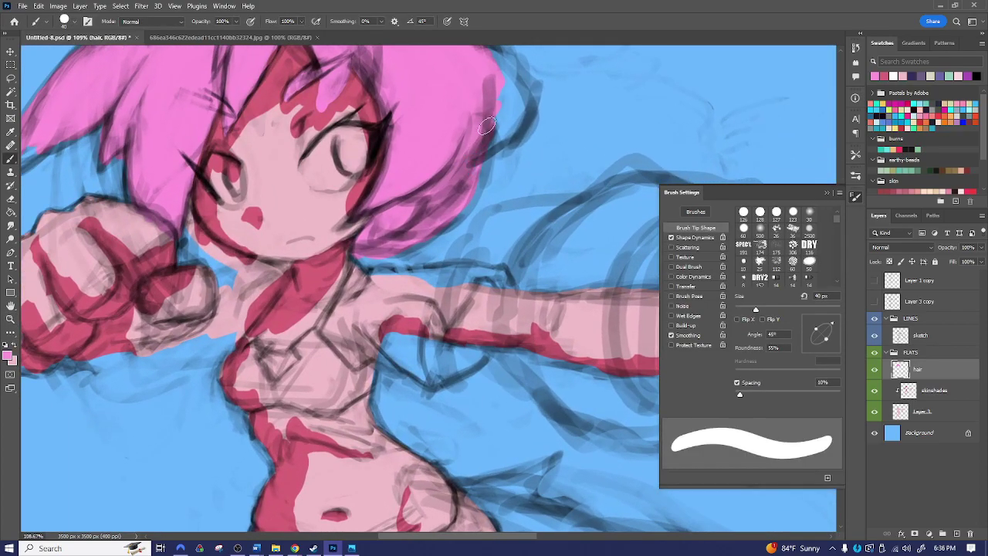
left_click_drag(514, 156, 490, 285)
mouse_move(467, 251)
left_mouse_down()
mouse_move(463, 266)
mouse_move(490, 249)
left_mouse_up()
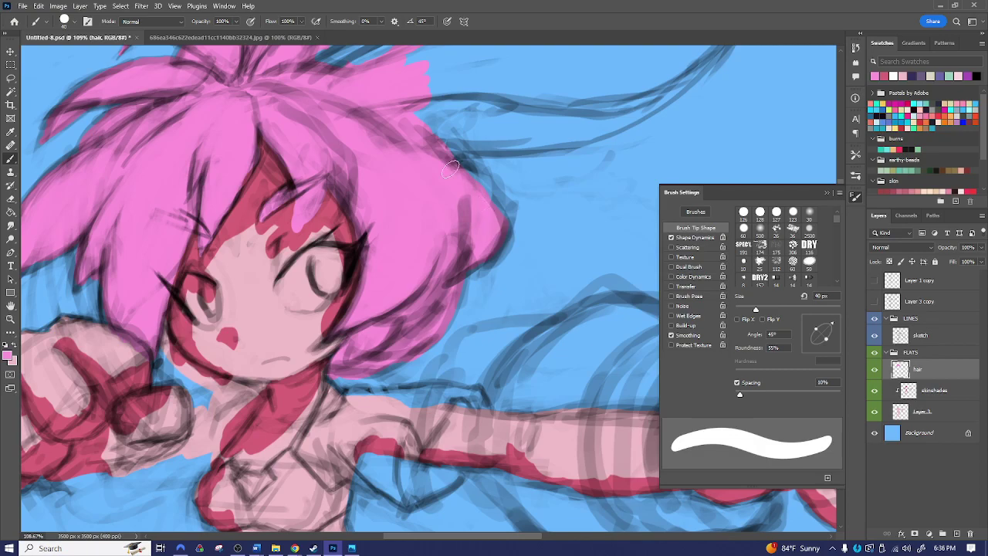
left_click_drag(492, 190, 493, 241)
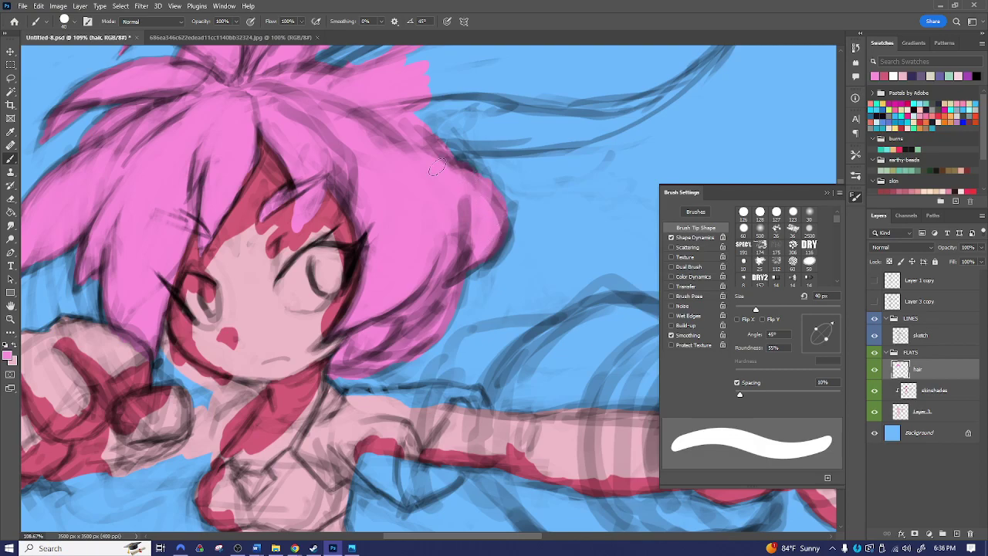
- Erase the pink that spills over the upper back outline of the hair
key("e")
left_click_drag(451, 150, 439, 114)
key("b")
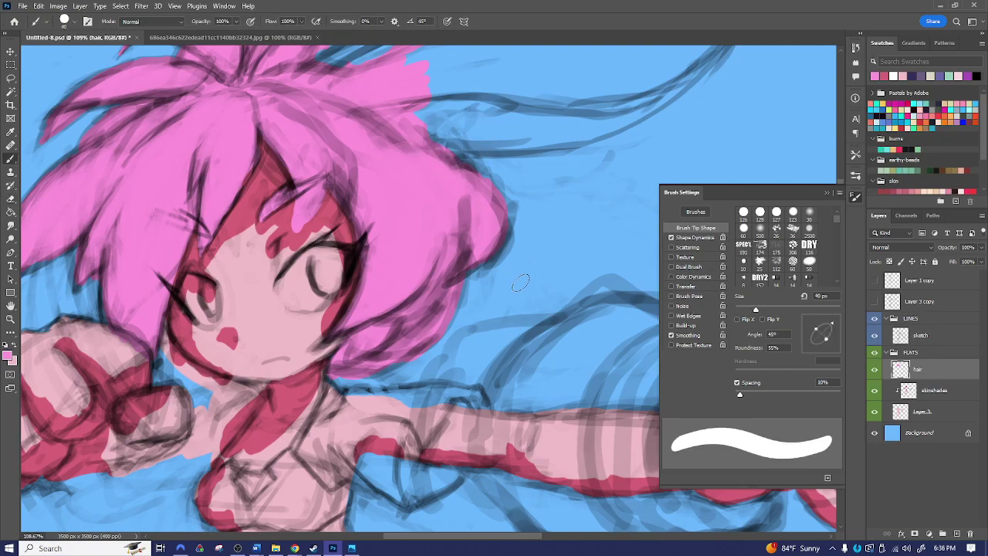
- Examine the hair flat's edge near the neck up close with the LINES group hidden, and show the lines again
key("e")
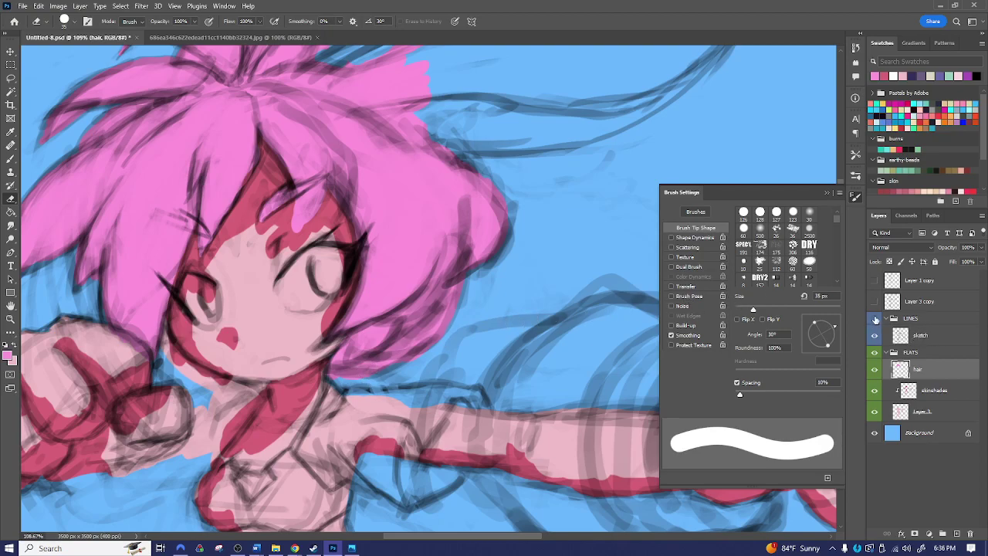
left_click(874, 319)
key("z")
mouse_move(331, 374)
left_mouse_down()
mouse_move(393, 353)
mouse_move(385, 349)
left_mouse_up()
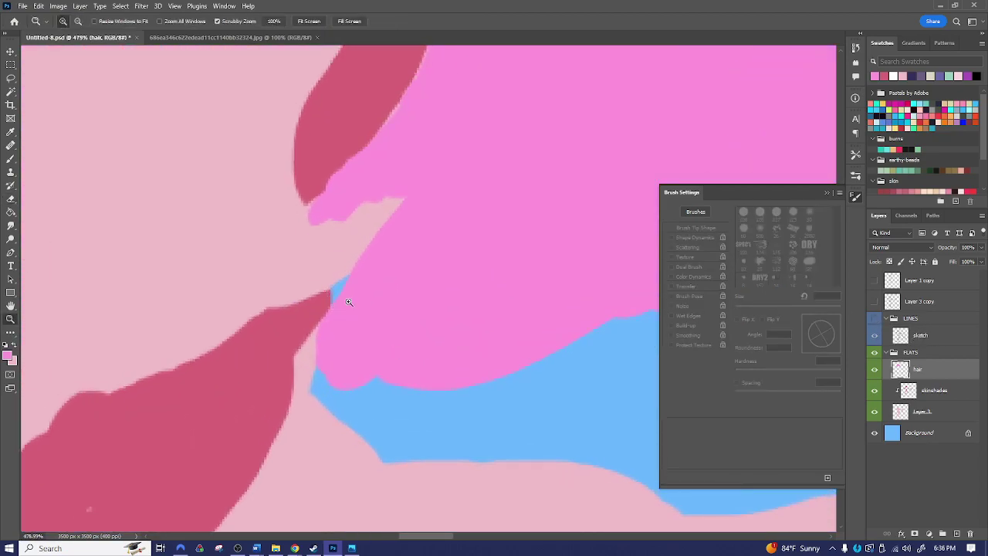
left_click(875, 318)
left_click_drag(530, 356, 427, 193)
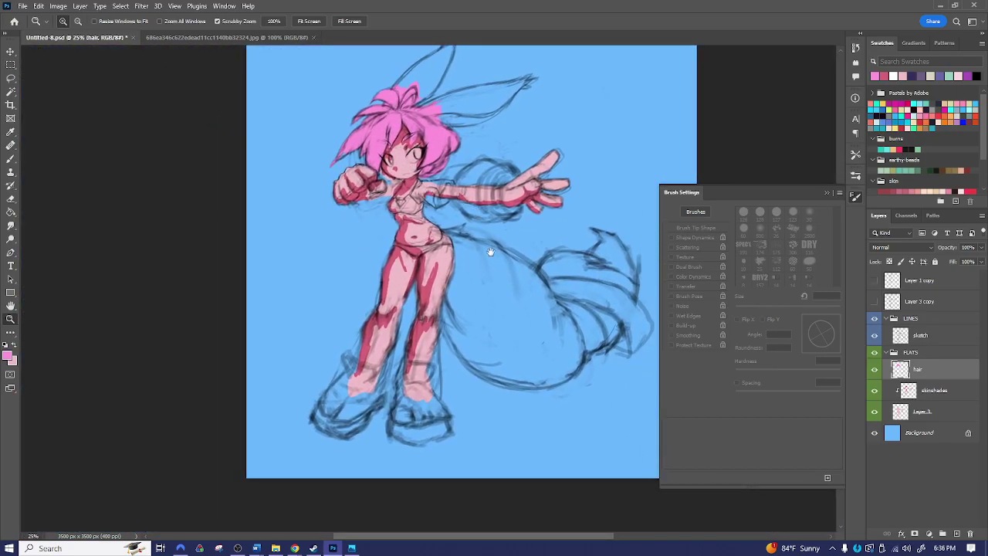
- Add a layer named "hairshades" above the hair layer and clip it to the hair
key("ctrl+shift+n")
type("hairshades")
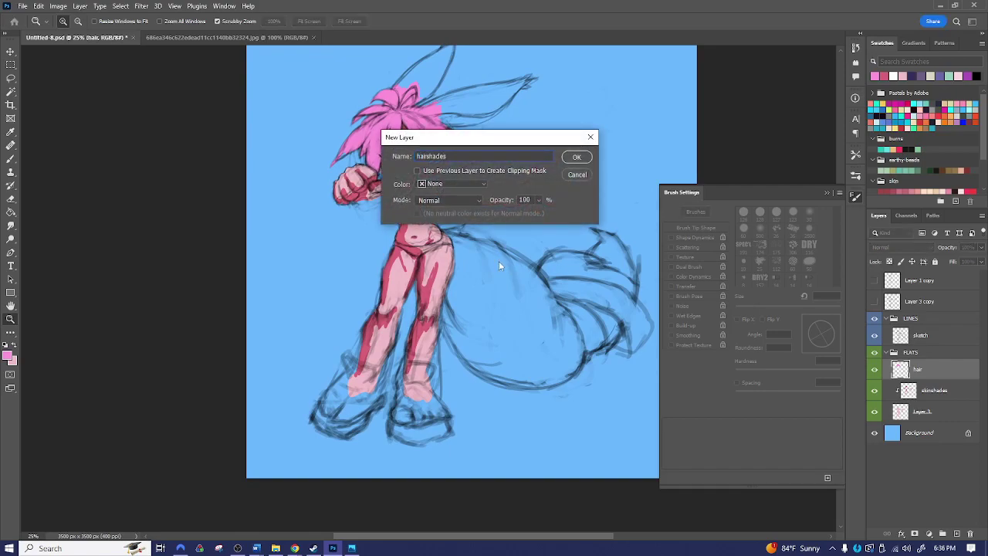
key("Return")
left_click(915, 378, "alt")
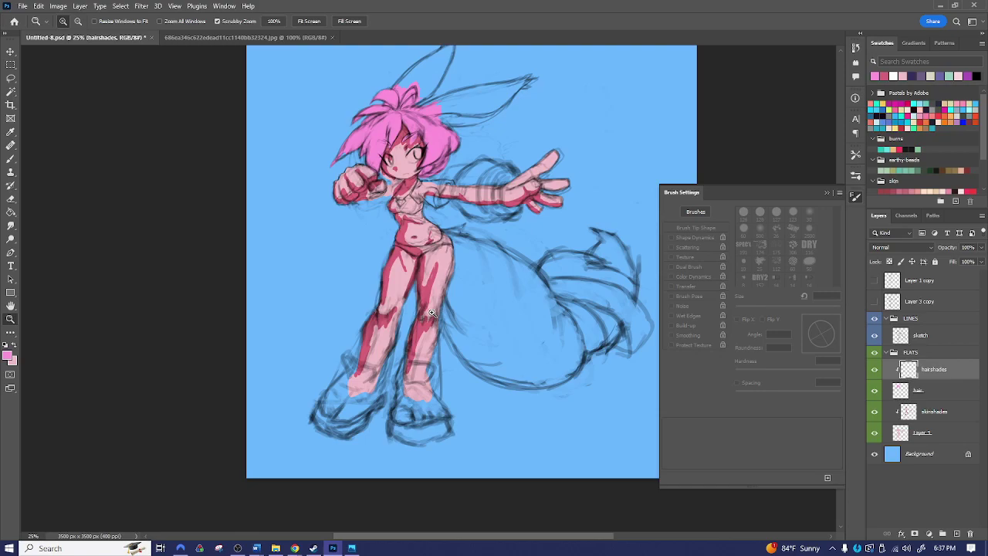
- Add another new layer on top of the FLATS group and name it "ears"
key("ctrl+shift+alt+n")
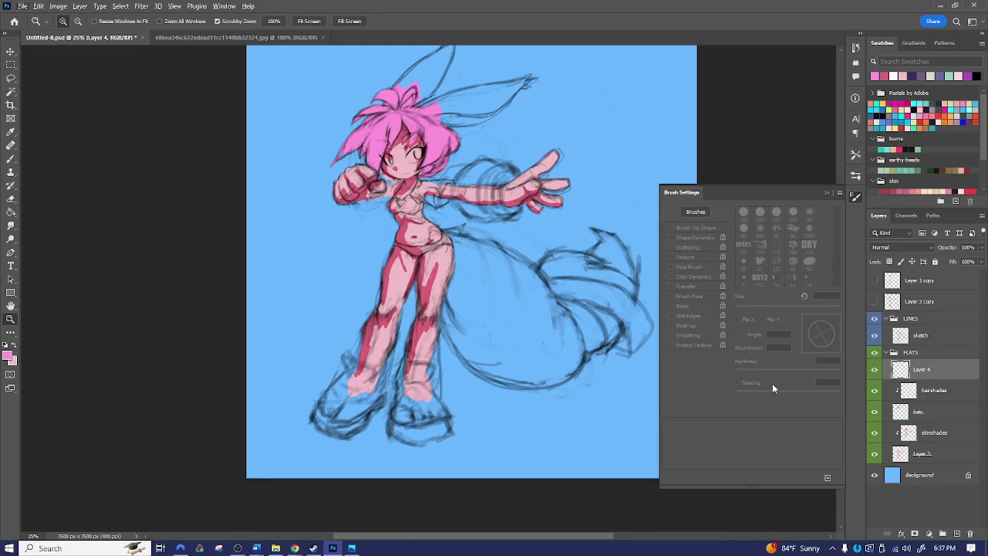
double_click(921, 369)
key("Return")
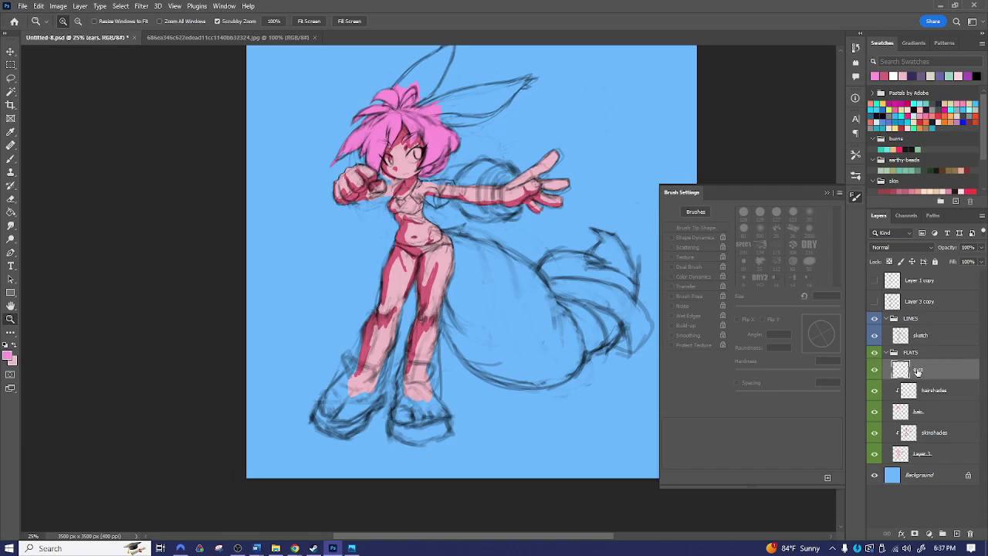
- Choose a pale mint green swatch and block in a strip along the upper edge of the far ear
left_click(878, 127)
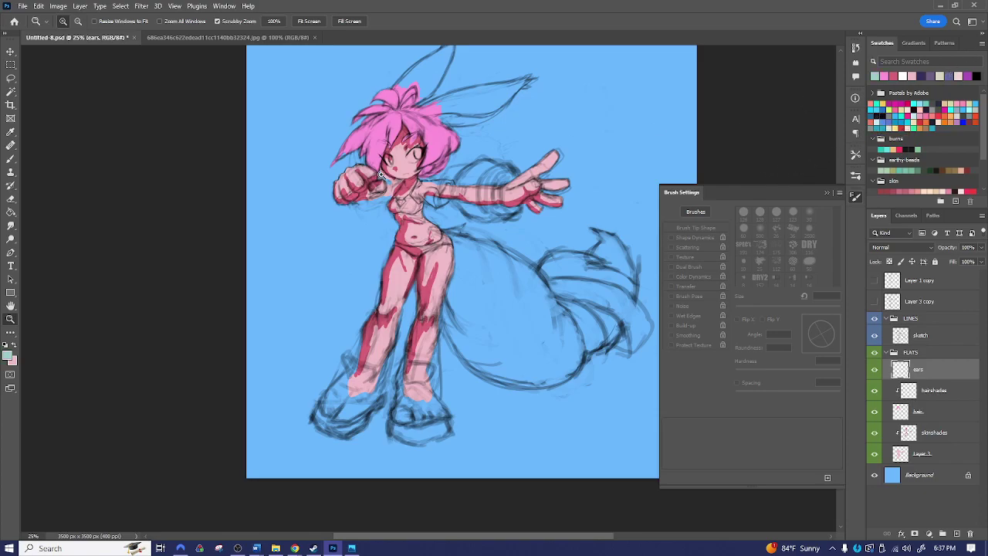
left_click_drag(422, 134, 477, 123)
left_click_drag(479, 112, 443, 217)
key("r")
mouse_move(552, 181)
left_mouse_down()
mouse_move(501, 132)
mouse_move(510, 119)
left_mouse_up()
key("b")
key("r")
left_click_drag(422, 225, 480, 294)
key("b")
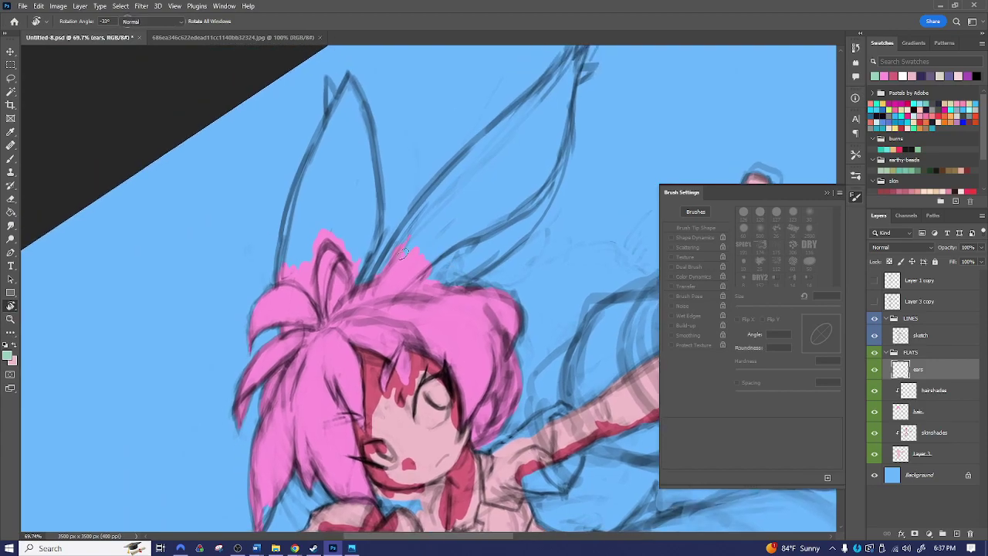
mouse_move(393, 259)
left_mouse_down()
mouse_move(411, 224)
mouse_move(451, 185)
mouse_move(410, 222)
mouse_move(444, 171)
mouse_move(428, 195)
mouse_move(459, 190)
left_mouse_up()
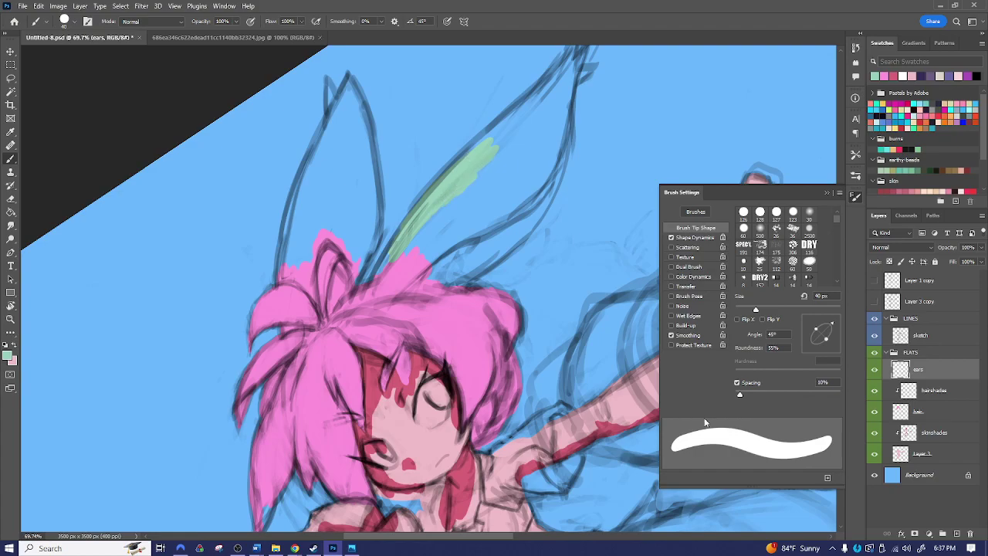
- Darken and mute the Background layer with Hue/Saturation, setting Saturation to -40 and Lightness to -61
left_click(903, 477)
key("ctrl+u")
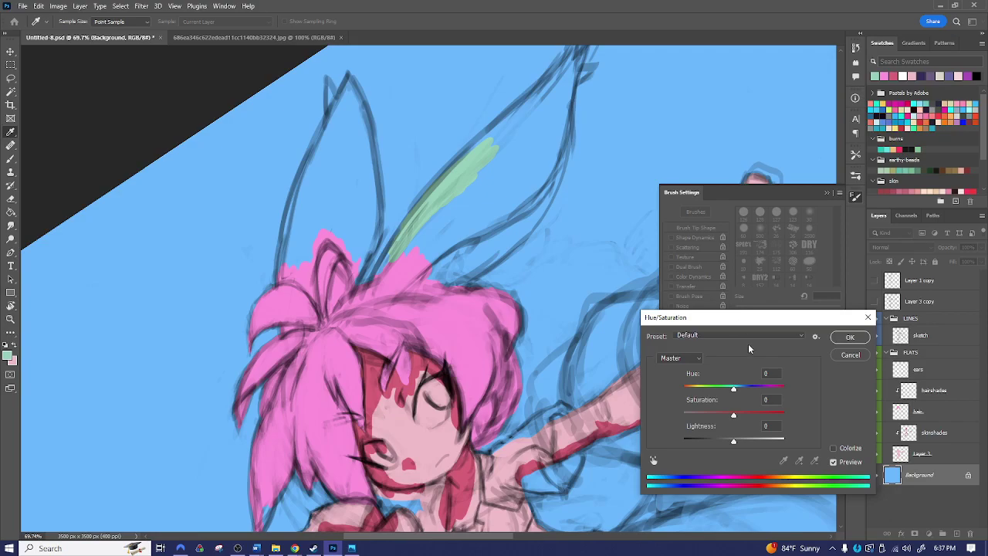
left_click_drag(733, 415, 687, 418)
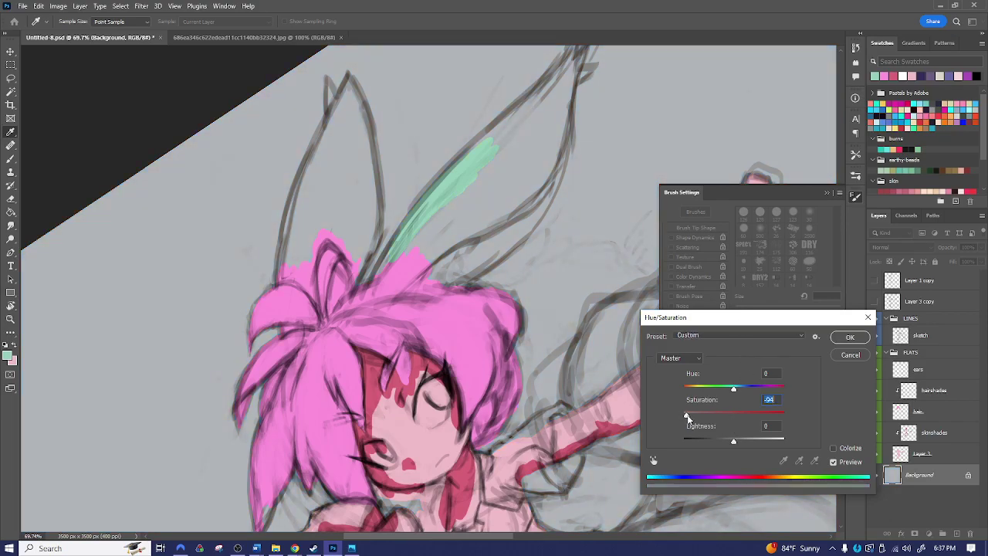
left_click_drag(734, 443, 706, 417)
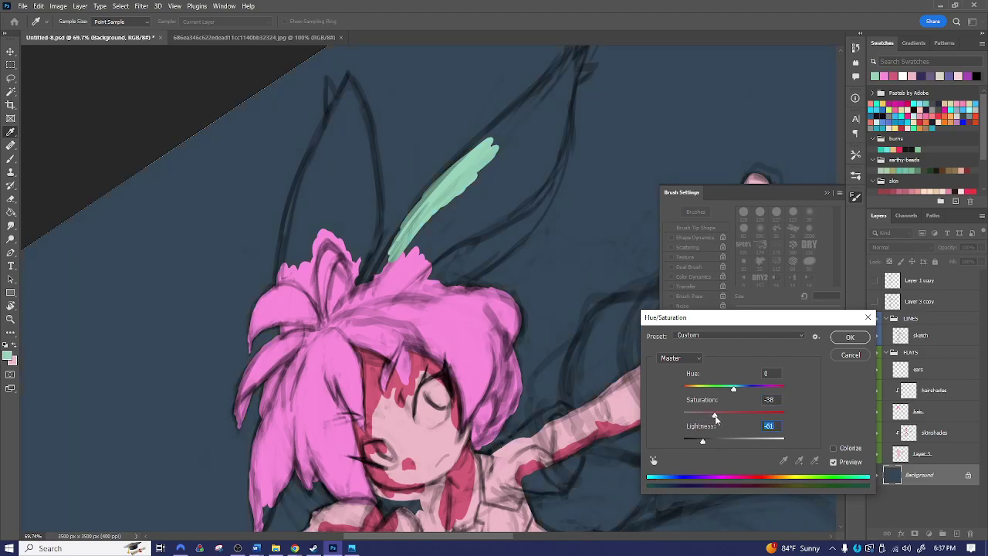
left_click_drag(715, 417, 714, 417)
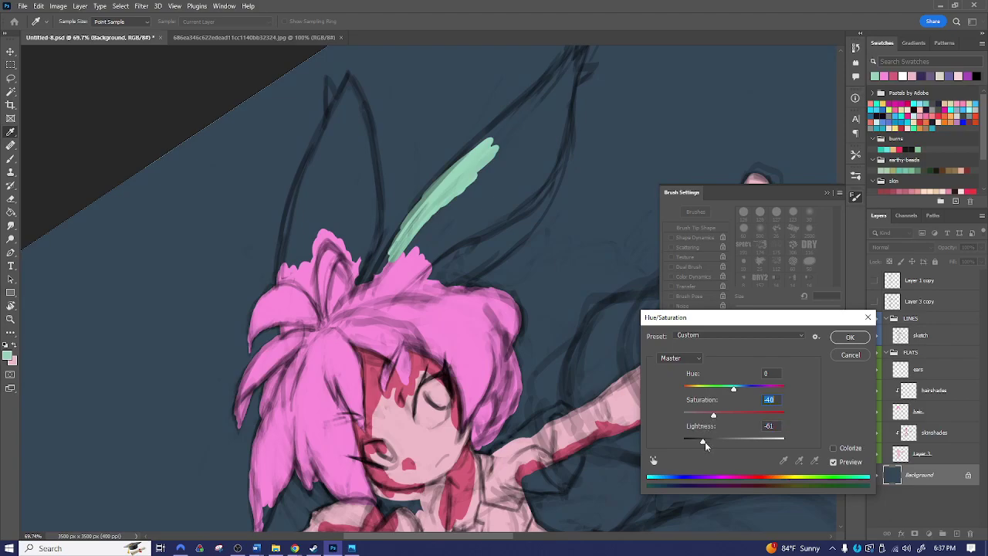
left_click(848, 337)
- Save the document
key("r")
left_click_drag(530, 275, 528, 385)
key("z")
left_click_drag(606, 412, 433, 199)
left_click_drag(435, 234, 474, 231)
left_click_drag(474, 154, 520, 344)
key("ctrl+z")
key("ctrl+s")
- Paint the lower part and both edges of the far ear in mint green on the ears layer
mouse_move(332, 171)
left_mouse_down()
mouse_move(460, 172)
mouse_move(458, 154)
mouse_move(421, 225)
left_mouse_up()
mouse_move(461, 171)
left_mouse_down()
mouse_move(515, 129)
mouse_move(529, 137)
mouse_move(522, 168)
mouse_move(569, 149)
mouse_move(534, 198)
left_mouse_up()
mouse_move(430, 217)
left_mouse_down()
mouse_move(421, 233)
mouse_move(456, 226)
mouse_move(419, 240)
mouse_move(486, 224)
mouse_move(507, 205)
mouse_move(515, 207)
mouse_move(509, 221)
mouse_move(607, 170)
mouse_move(537, 205)
mouse_move(528, 194)
left_mouse_up()
mouse_move(588, 159)
left_mouse_down()
mouse_move(626, 136)
mouse_move(622, 159)
left_mouse_up()
mouse_move(544, 125)
left_mouse_down()
mouse_move(476, 235)
mouse_move(423, 248)
mouse_move(431, 194)
left_mouse_up()
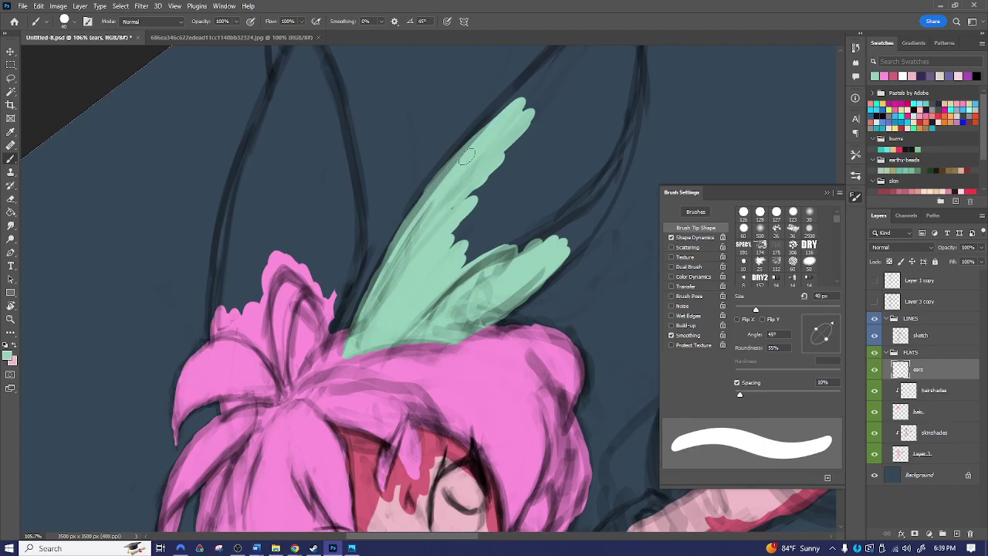
- Enlarge the brush and fill the broad middle of the far ear with mint green
key("]")
key("]")
key("]")
key("]")
key("]")
key("]")
key("]")
key("]")
mouse_move(488, 199)
left_mouse_down()
mouse_move(483, 245)
mouse_move(501, 214)
mouse_move(543, 211)
mouse_move(556, 239)
mouse_move(545, 252)
mouse_move(595, 183)
mouse_move(596, 119)
mouse_move(540, 154)
mouse_move(536, 138)
mouse_move(572, 127)
mouse_move(371, 298)
mouse_move(458, 206)
mouse_move(476, 242)
mouse_move(467, 207)
mouse_move(492, 151)
mouse_move(475, 164)
mouse_move(533, 85)
mouse_move(510, 101)
mouse_move(529, 75)
mouse_move(524, 121)
mouse_move(525, 81)
left_mouse_up()
- Shrink the brush and extend the far ear's mint green edges up to its pointed tip
key("bracketleft")
key("bracketleft")
key("bracketleft")
key("bracketleft")
key("bracketleft")
key("bracketleft")
key("bracketleft")
key("bracketleft")
key("bracketleft")
key("bracketleft")
key("bracketleft")
key("bracketleft")
key("e")
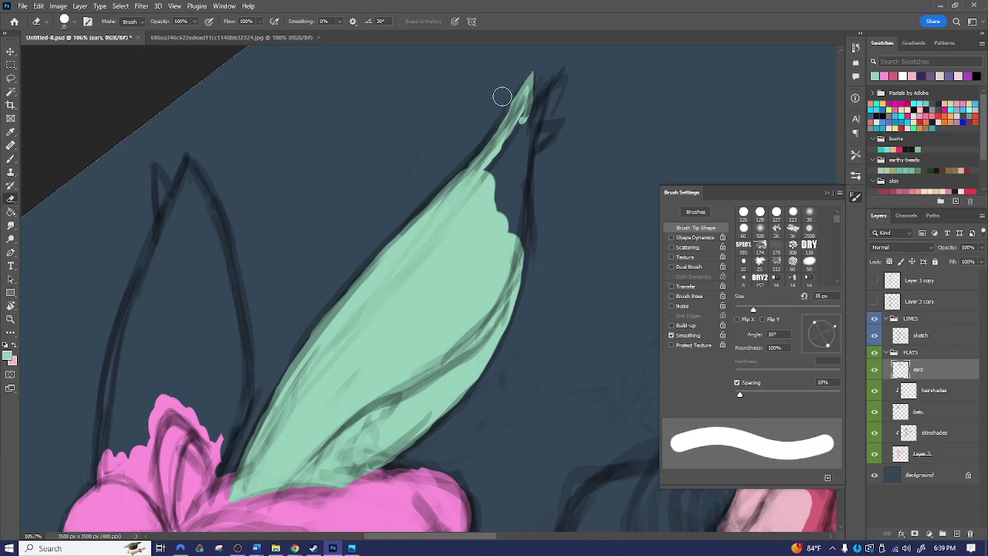
- Refine the far ear's pointed tip by alternating mint green strokes with erasing the overspill
key("b")
mouse_move(531, 111)
left_mouse_down()
mouse_move(563, 77)
mouse_move(543, 119)
mouse_move(550, 97)
mouse_move(540, 121)
mouse_move(523, 104)
mouse_move(526, 113)
mouse_move(545, 106)
mouse_move(511, 138)
mouse_move(559, 123)
mouse_move(528, 151)
mouse_move(550, 127)
mouse_move(510, 134)
left_mouse_up()
key("e")
key("b")
key("e")
key("b")
- Enlarge the brush and fill the remaining gaps in the upper half and middle of the far ear with mint green
key("bracketright")
key("bracketright")
key("bracketright")
key("bracketright")
mouse_move(488, 167)
left_mouse_down()
mouse_move(520, 137)
mouse_move(516, 254)
left_mouse_up()
key("bracketright")
mouse_move(521, 206)
left_mouse_down()
mouse_move(511, 283)
mouse_move(502, 184)
left_mouse_up()
left_click_drag(500, 225, 501, 161)
left_click_drag(366, 332, 475, 262)
- Paint the outer edge of the other, more upright ear in mint green on the ears layer
key("r")
key("z")
left_click_drag(550, 292, 442, 173)
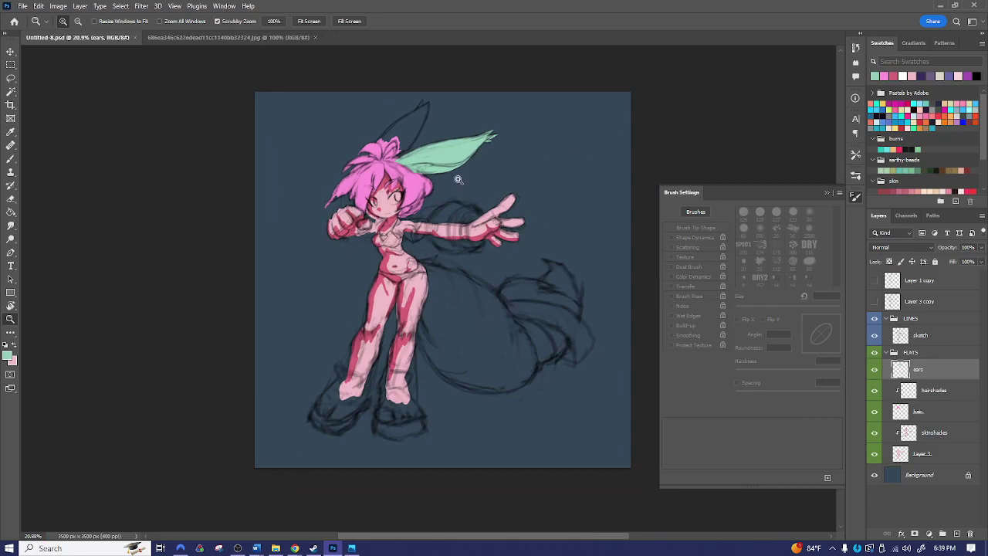
mouse_move(390, 159)
left_mouse_down()
mouse_move(418, 175)
mouse_move(463, 145)
mouse_move(390, 182)
mouse_move(430, 141)
mouse_move(513, 94)
mouse_move(533, 55)
mouse_move(517, 81)
mouse_move(528, 68)
left_mouse_up()
key("b")
- Erase around the small notch at the upright ear's top to shape it into a sharp point
key("e")
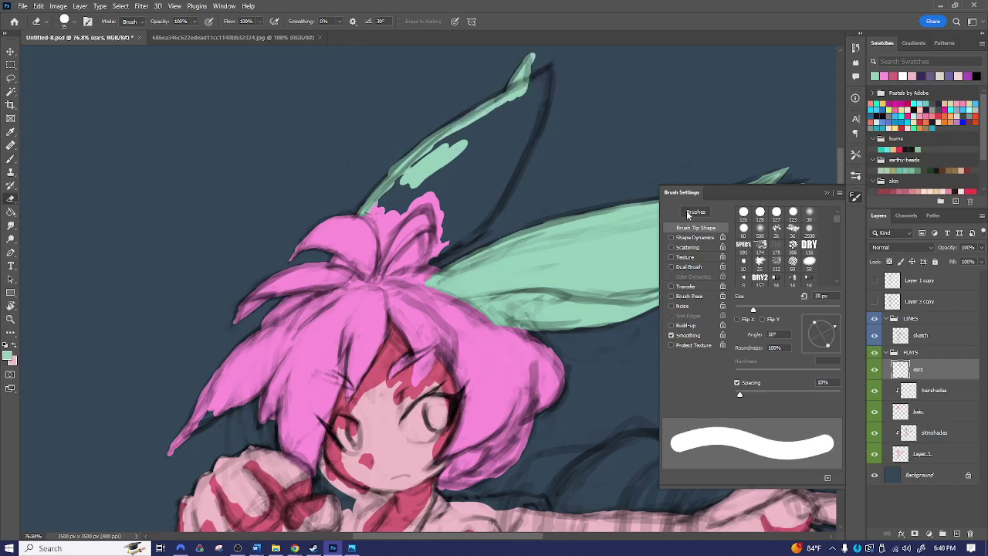
left_click_drag(820, 325, 822, 334)
scroll(540, 155, "up", 3)
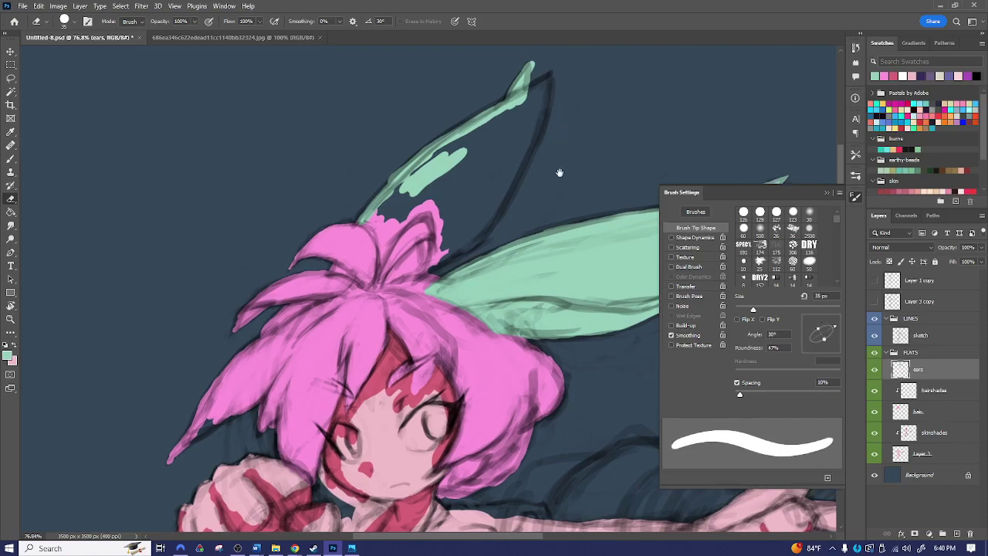
left_click_drag(523, 135, 519, 166)
- Paint the upright ear's main tip and inner edge down to the hair in mint green
key("b")
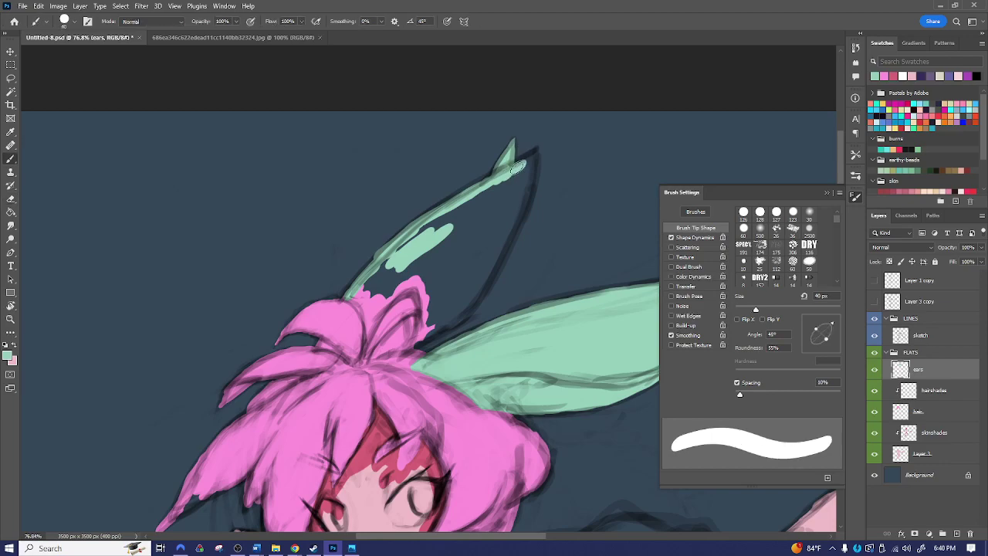
left_click_drag(818, 330, 821, 334)
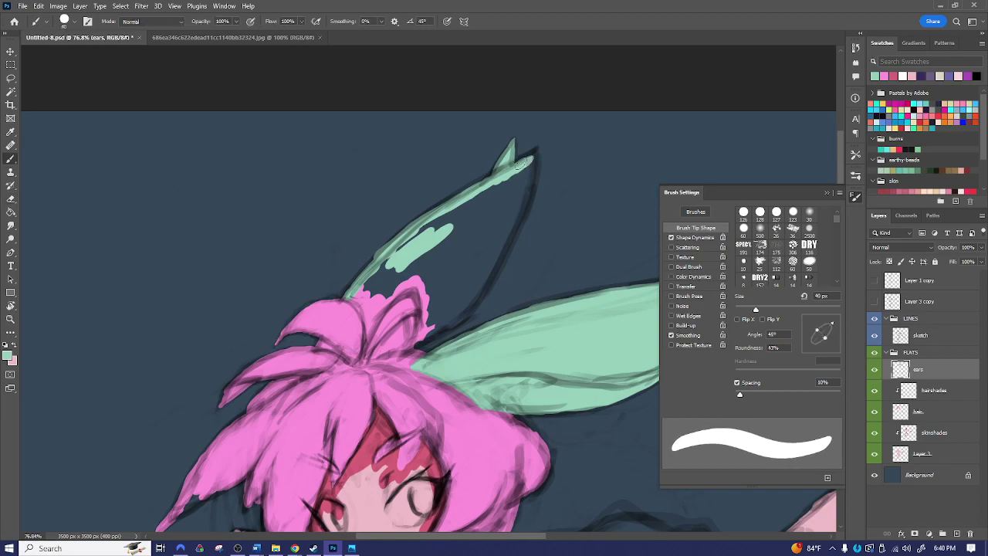
mouse_move(533, 153)
left_mouse_down()
mouse_move(517, 215)
mouse_move(529, 197)
mouse_move(475, 304)
mouse_move(415, 344)
left_mouse_up()
key("e")
key("b")
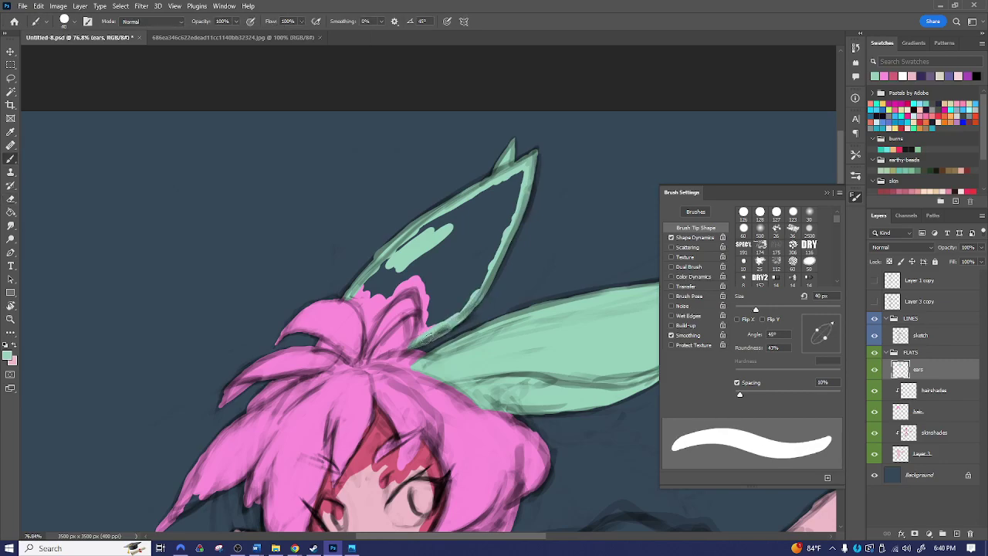
- Fill the opening inside the hair loop at the upright ear's base with mint green, using smaller brush sizes
key("e")
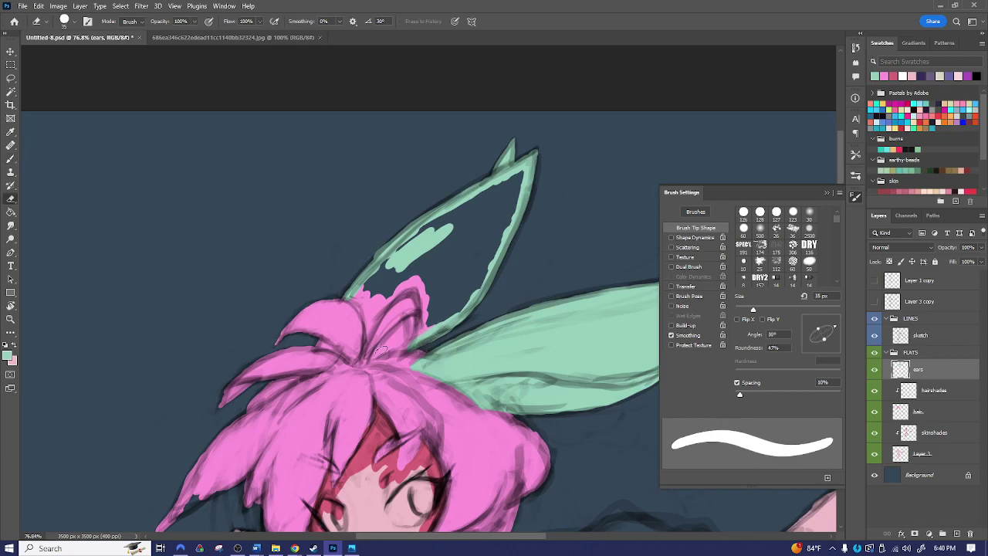
key("b")
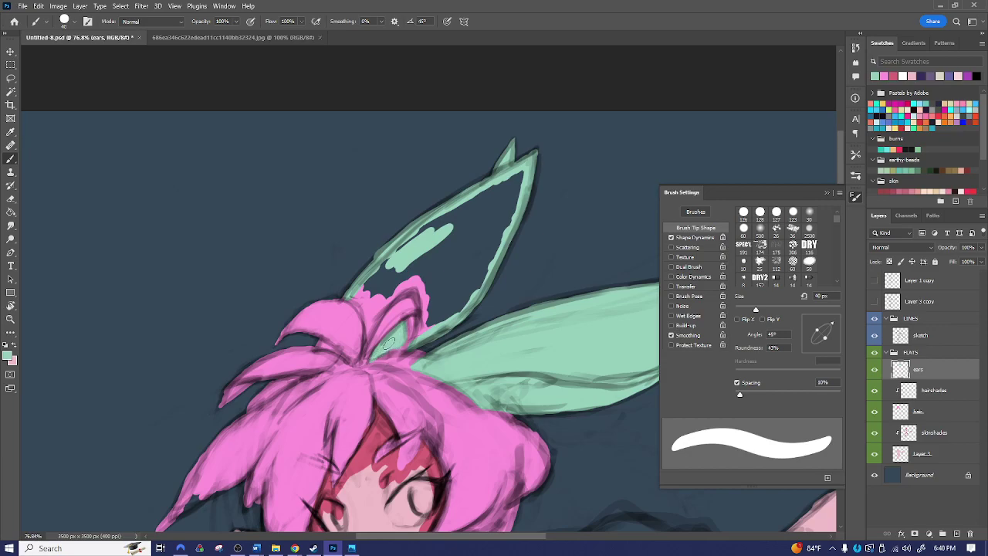
key("bracketleft")
key("bracketleft")
key("bracketleft")
key("bracketleft")
key("bracketleft")
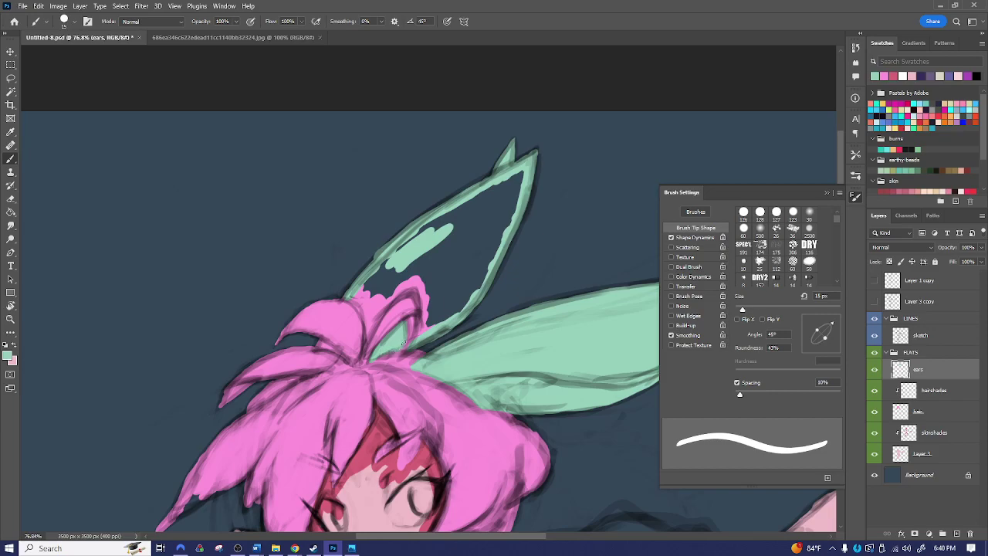
key("bracketright")
key("bracketright")
key("bracketright")
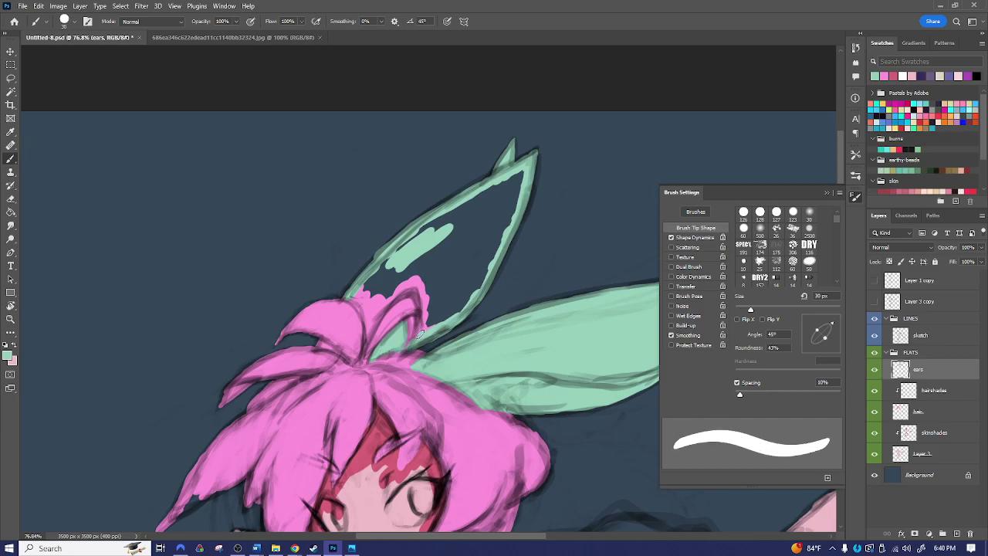
- Trim the mint green overlapping the hair loop with the eraser, reducing it to 10 px
key("e")
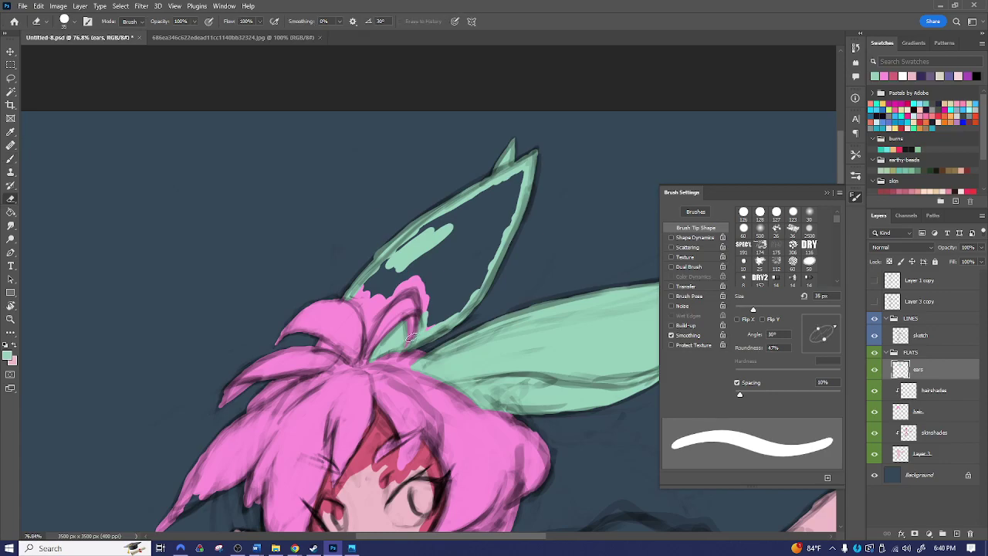
key("bracketleft")
key("bracketleft")
key("bracketleft")
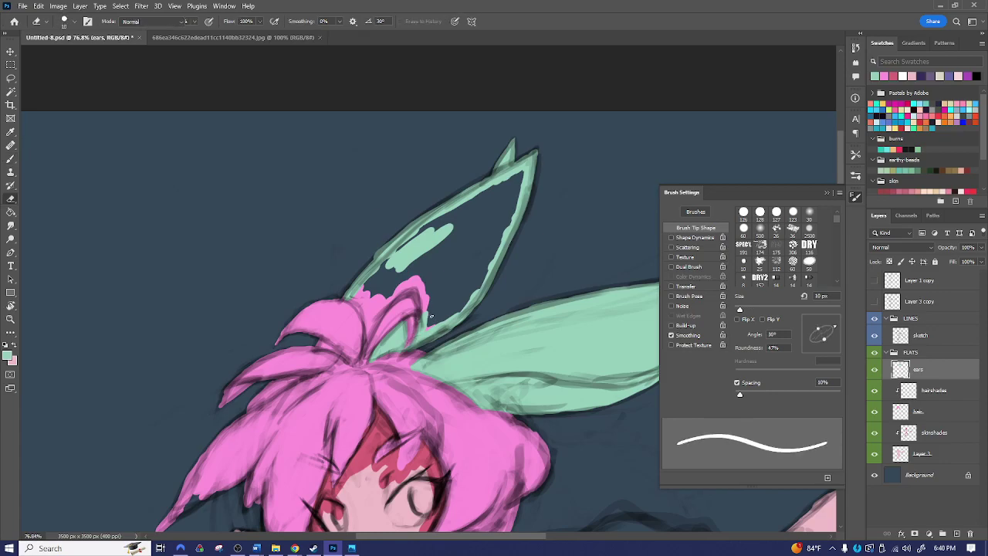
- Enlarge the brush and fill the whole interior of the upright ear with mint green
key("b")
key("bracketright")
key("bracketright")
key("bracketright")
key("bracketright")
mouse_move(429, 289)
left_mouse_down()
mouse_move(453, 312)
mouse_move(477, 281)
mouse_move(471, 289)
mouse_move(494, 249)
left_mouse_up()
mouse_move(376, 286)
left_mouse_down()
mouse_move(424, 271)
mouse_move(416, 278)
mouse_move(434, 291)
mouse_move(420, 262)
mouse_move(388, 279)
mouse_move(389, 268)
mouse_move(378, 270)
mouse_move(426, 234)
mouse_move(405, 264)
mouse_move(445, 271)
mouse_move(436, 291)
mouse_move(456, 296)
mouse_move(467, 223)
mouse_move(449, 213)
mouse_move(505, 185)
mouse_move(496, 223)
mouse_move(519, 185)
left_mouse_up()
- Reduce the brush to 20 px and close the leftover gap along the upright ear's inner edge
key("bracketleft")
key("bracketleft")
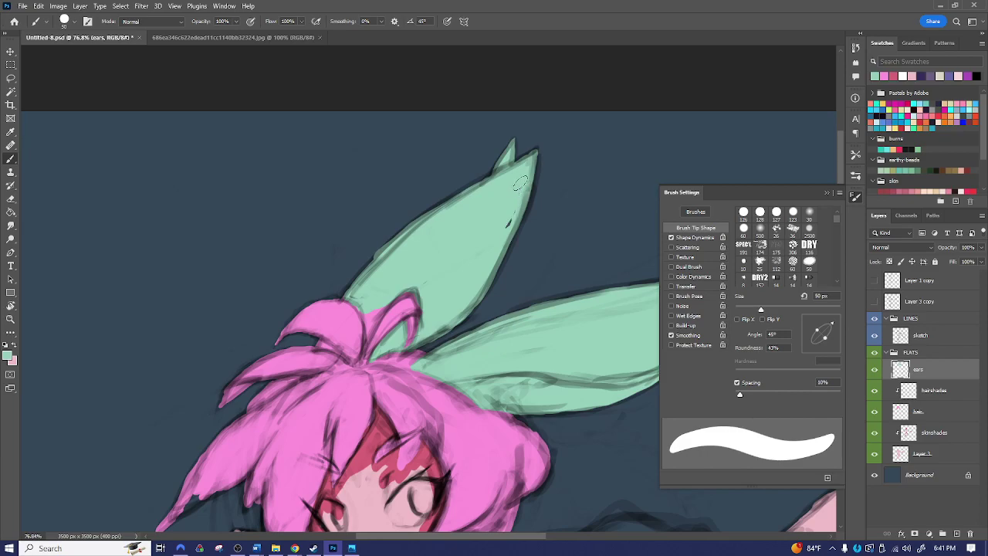
key("bracketleft")
key("bracketleft")
key("bracketleft")
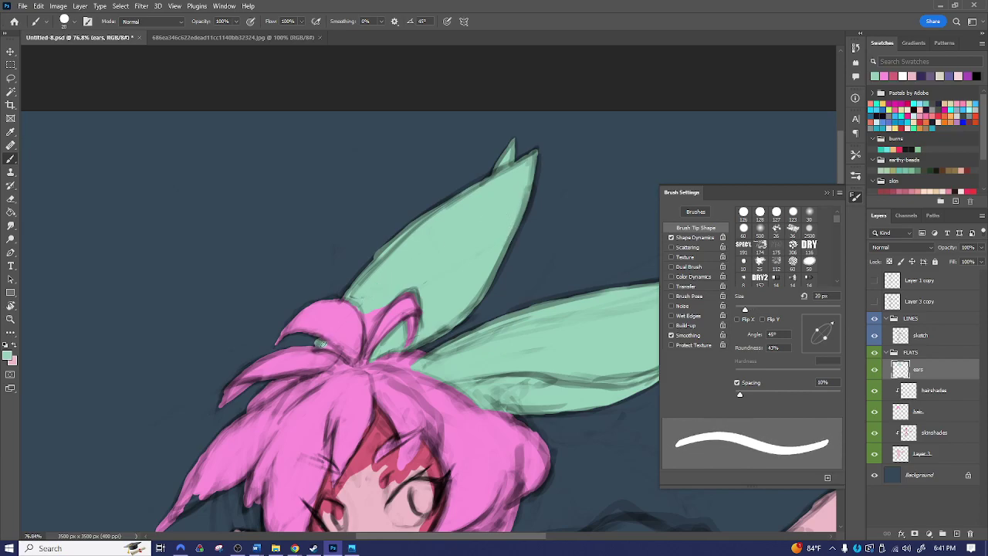
- Touch up the mint green beneath the front hair tuft with a 9 px brush and erase its overlap on the hair loop
key("bracketleft")
key("bracketleft")
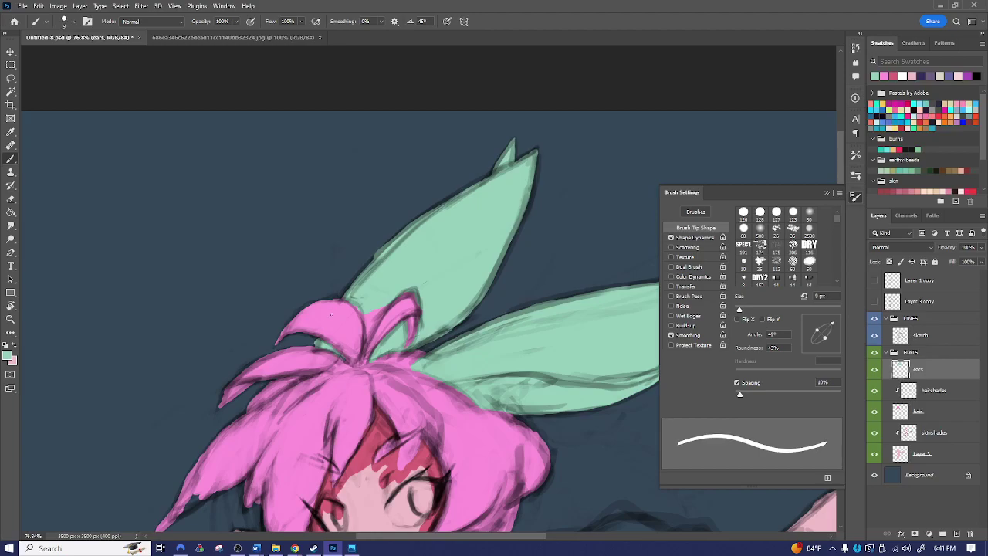
scroll(322, 347, "up", 5)
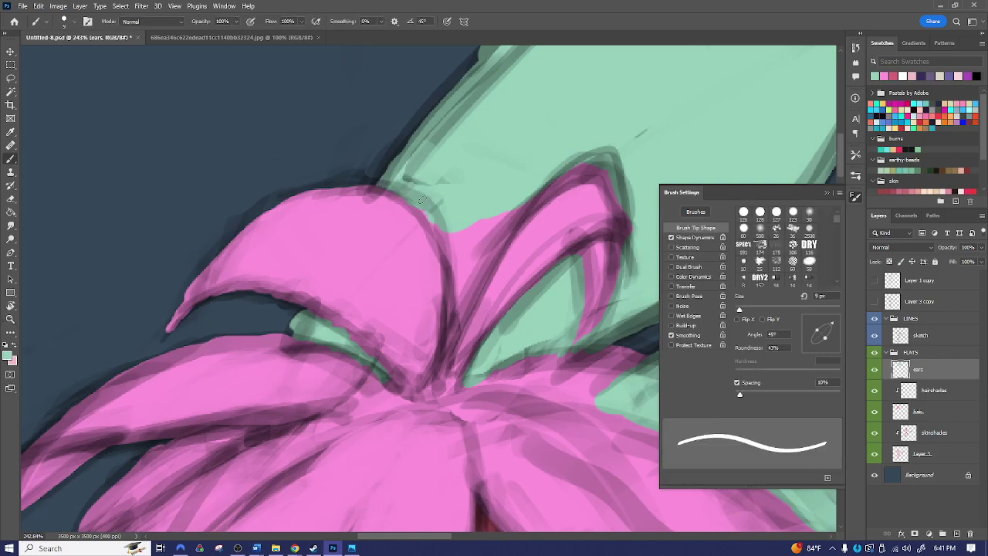
key("e")
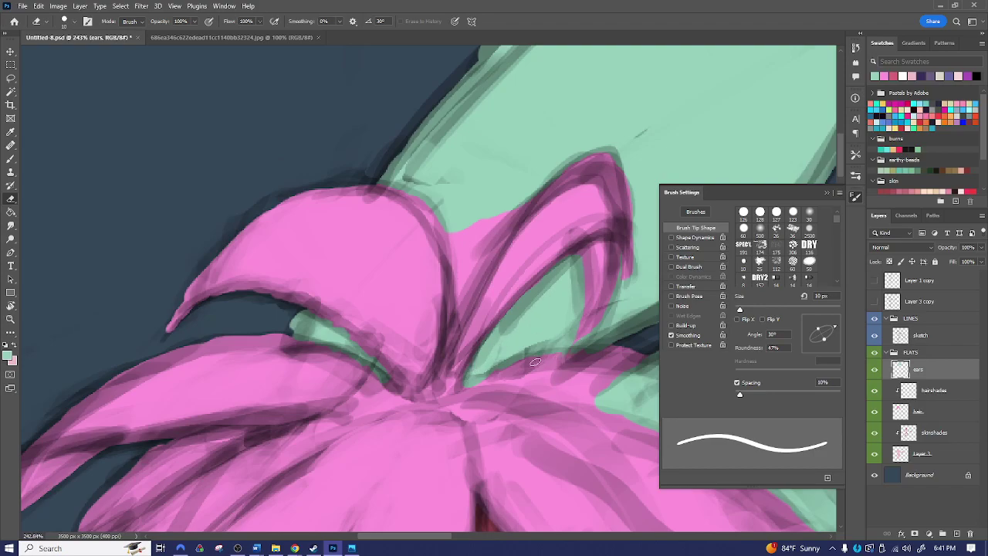
- Smooth the lower outer edge of the upright ear with fine mint green strokes and the eraser
key("z")
left_click_drag(625, 367, 488, 200)
key("space")
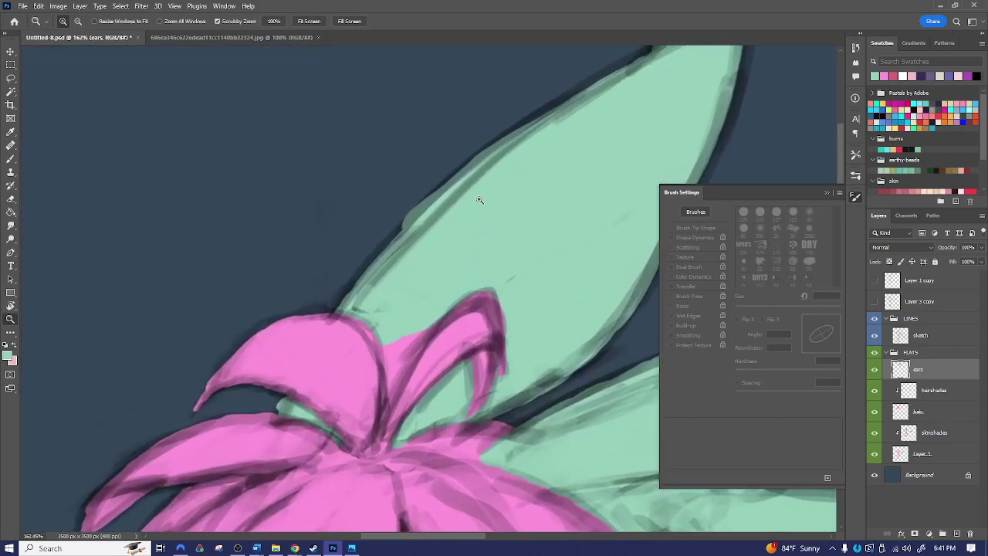
key("b")
left_click_drag(359, 279, 426, 193)
key("e")
left_click_drag(394, 229, 431, 193)
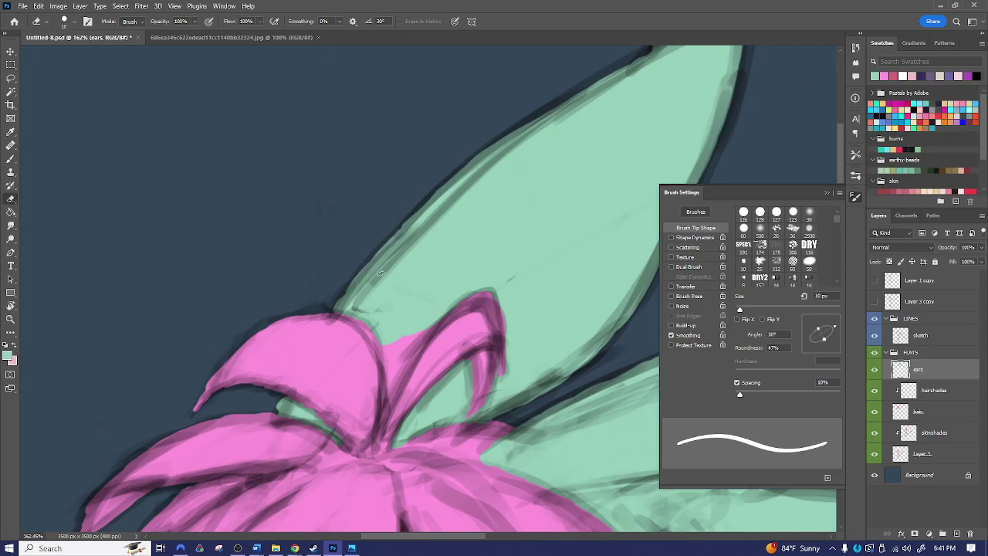
key("b")
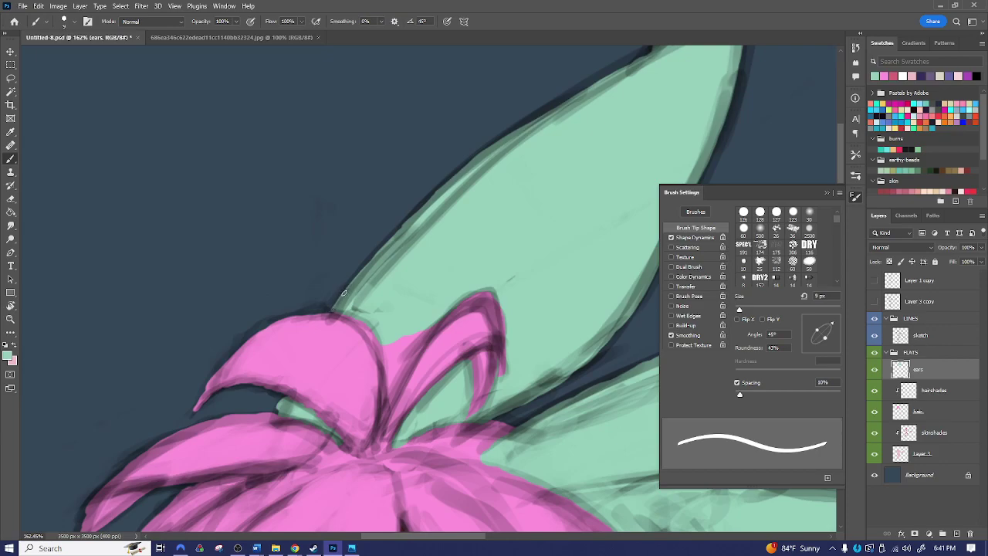
- Even out the upright ear's upper outer edge and tip with a 20 px mint green brush and the eraser
left_click_drag(594, 132, 507, 244)
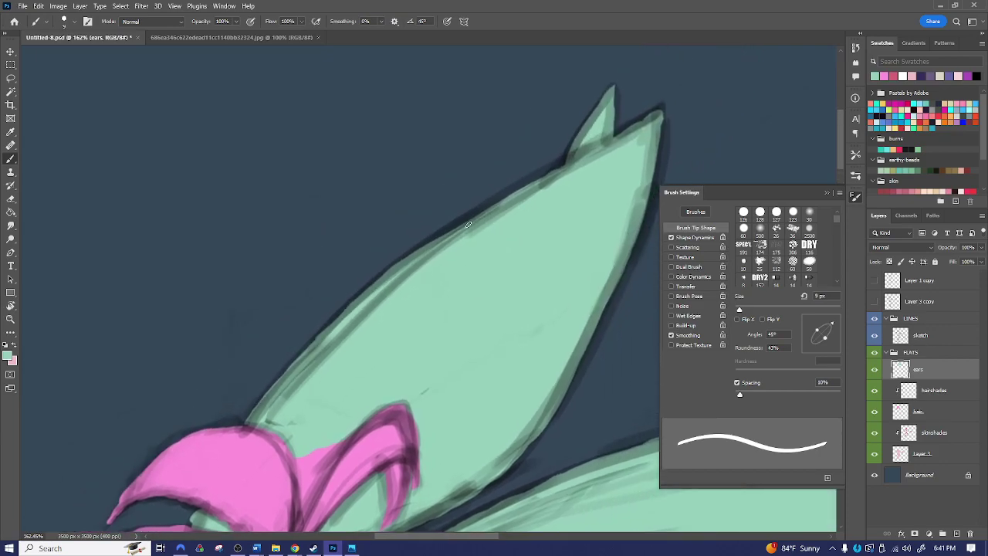
key("bracketright")
key("bracketright")
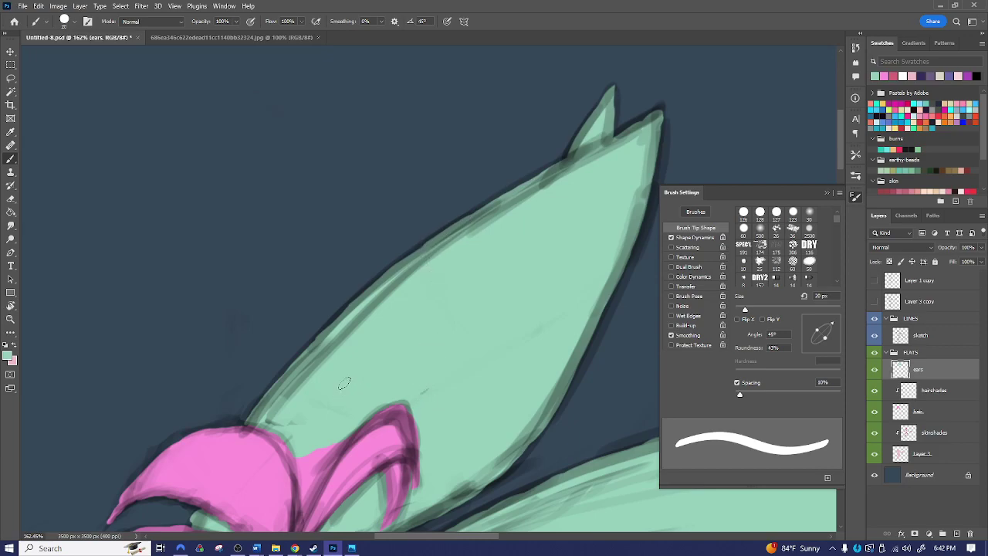
key("e")
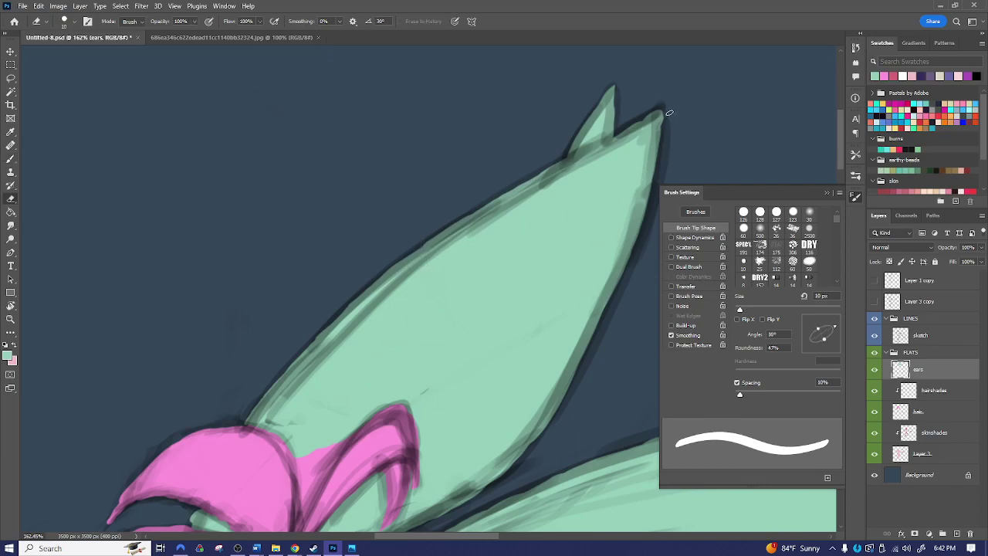
key("b")
left_click_drag(643, 122, 620, 135)
- Duplicate the sketch layer in the LINES group, keeping the default name
key("z")
mouse_move(593, 253)
left_mouse_down()
mouse_move(545, 253)
mouse_move(503, 305)
left_mouse_up()
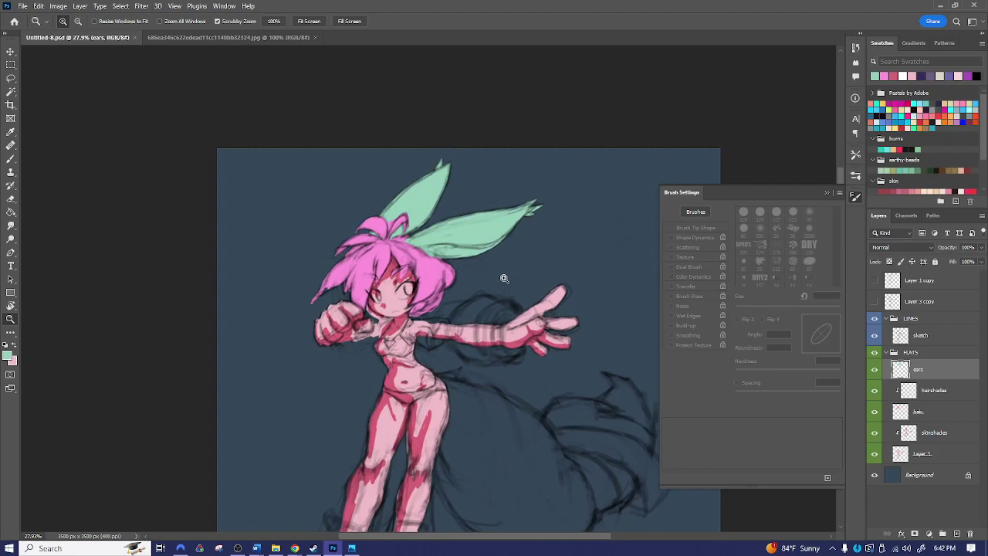
right_click(914, 336)
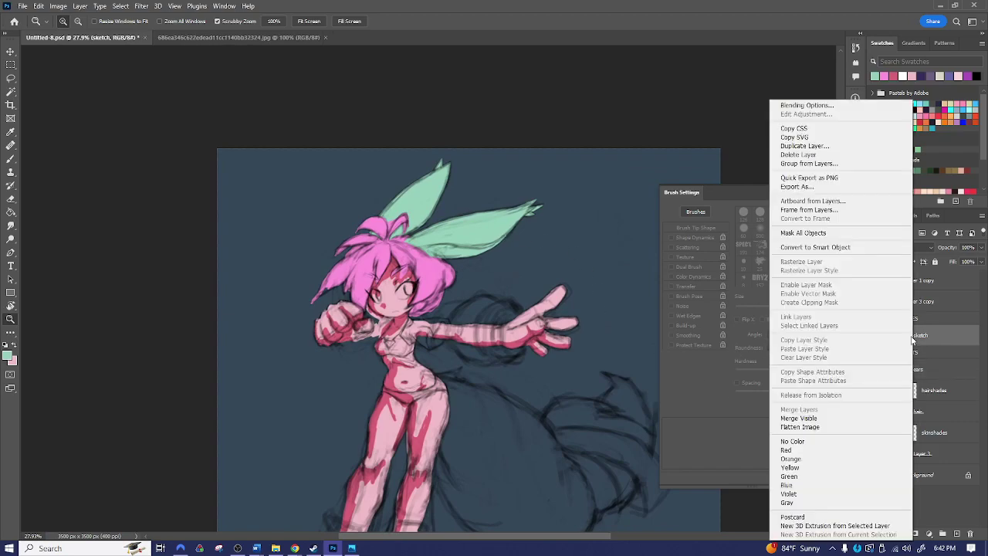
left_click(811, 147)
left_click(580, 152)
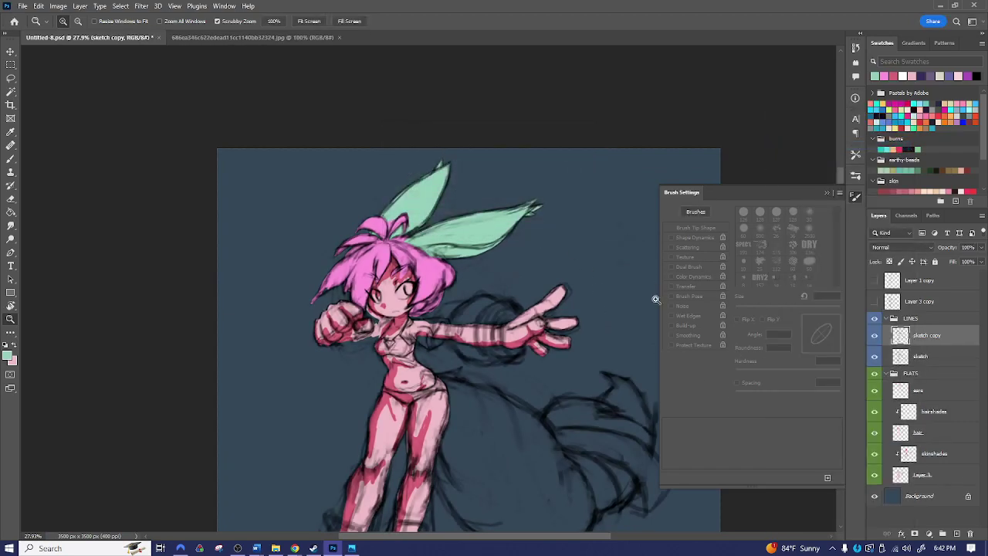
- Try the sketch copy layer at 41% opacity, compare it by toggling its visibility, and restore it to 100%
left_click_drag(589, 335, 544, 230)
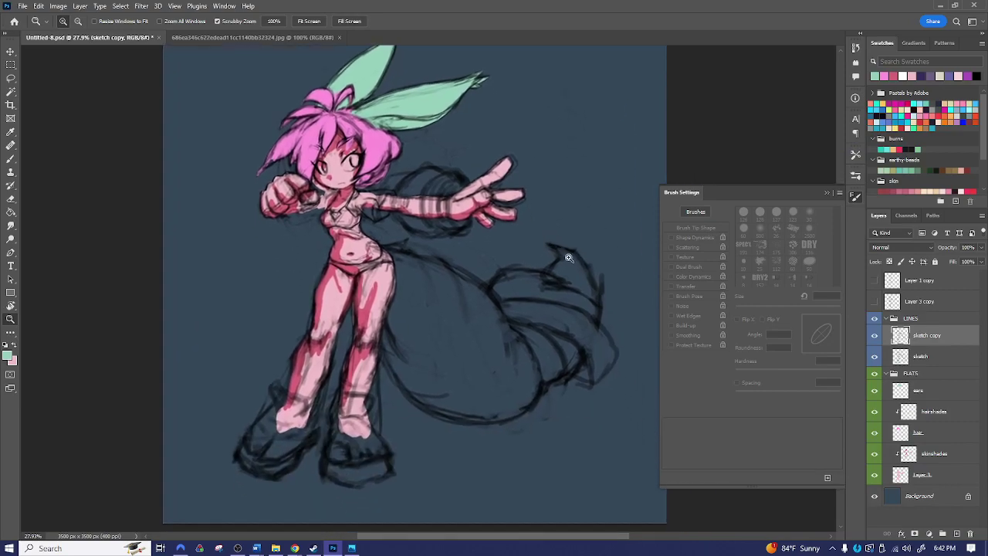
left_click(982, 247)
left_click_drag(975, 261, 953, 263)
left_click(874, 335)
left_click(875, 335)
left_click(874, 336)
left_click(875, 336)
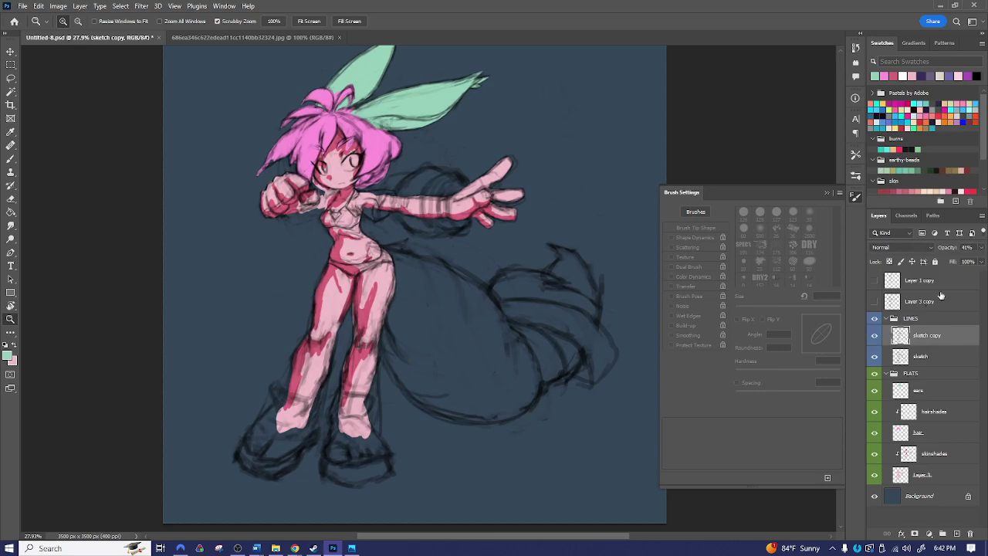
left_click(981, 247)
left_click_drag(955, 263, 986, 260)
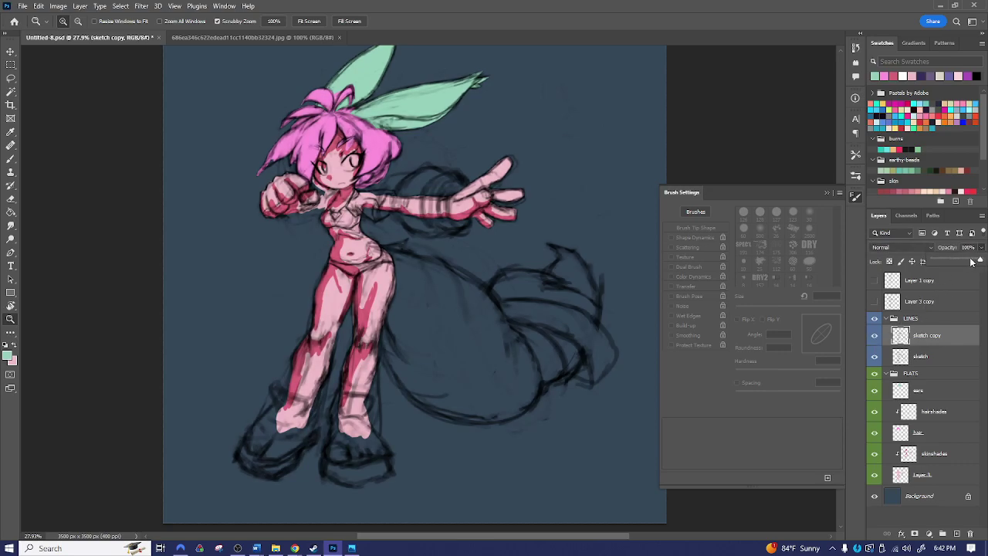
- Try a second duplicate of the sketch copy layer and delete that duplicate
right_click(924, 336)
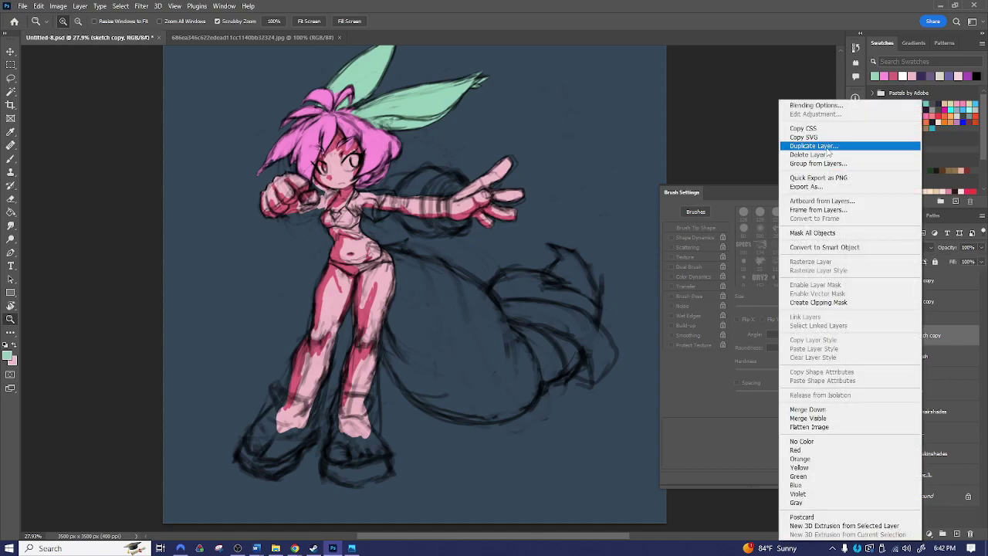
left_click(850, 152)
left_click(591, 154)
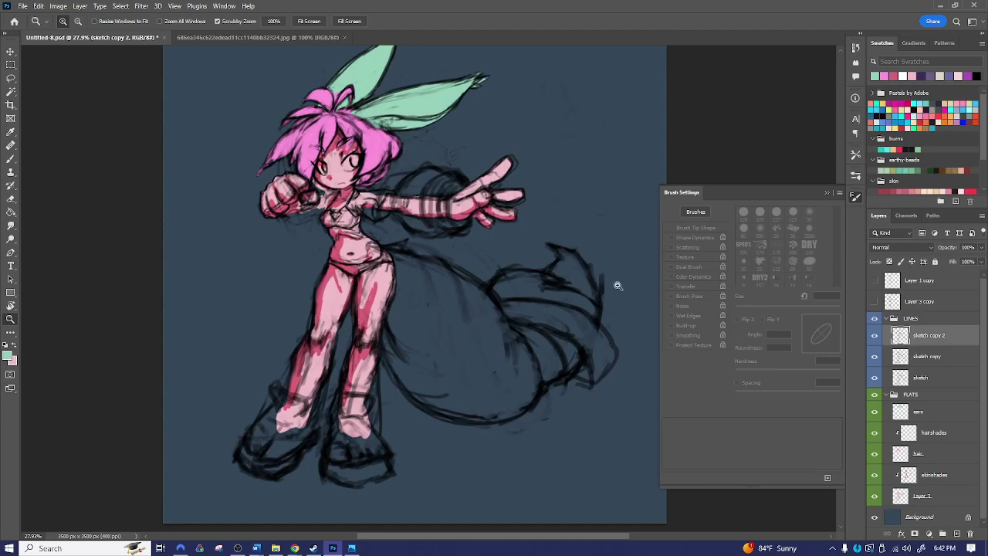
left_click(971, 533)
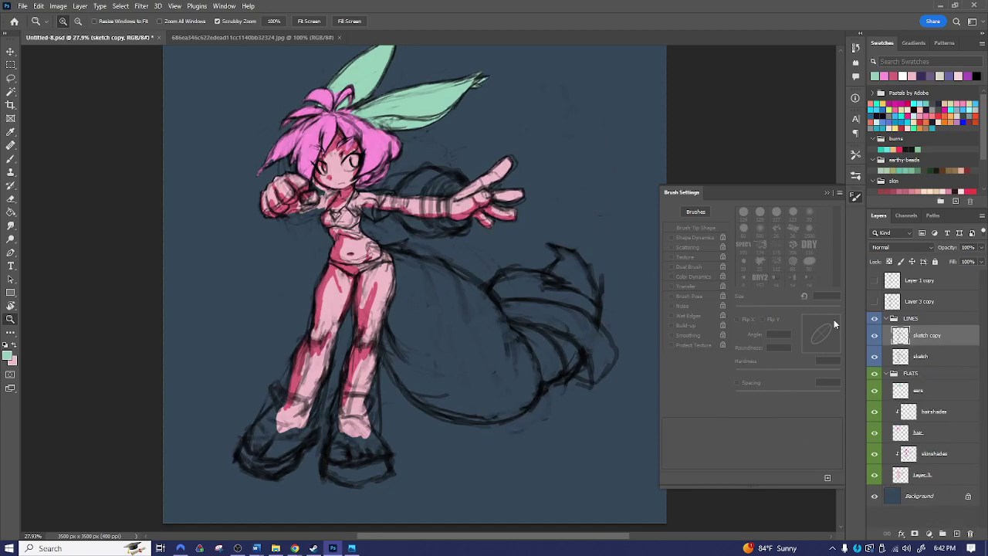
- Set the sketch copy layer's opacity to 66% and save the document
left_click(982, 248)
left_click_drag(982, 259, 964, 259)
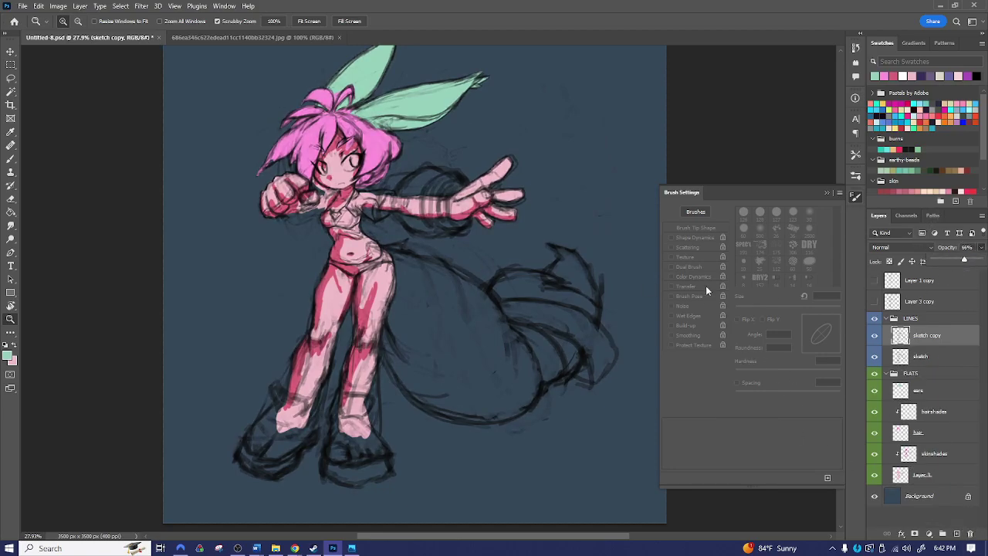
key("ctrl+s")
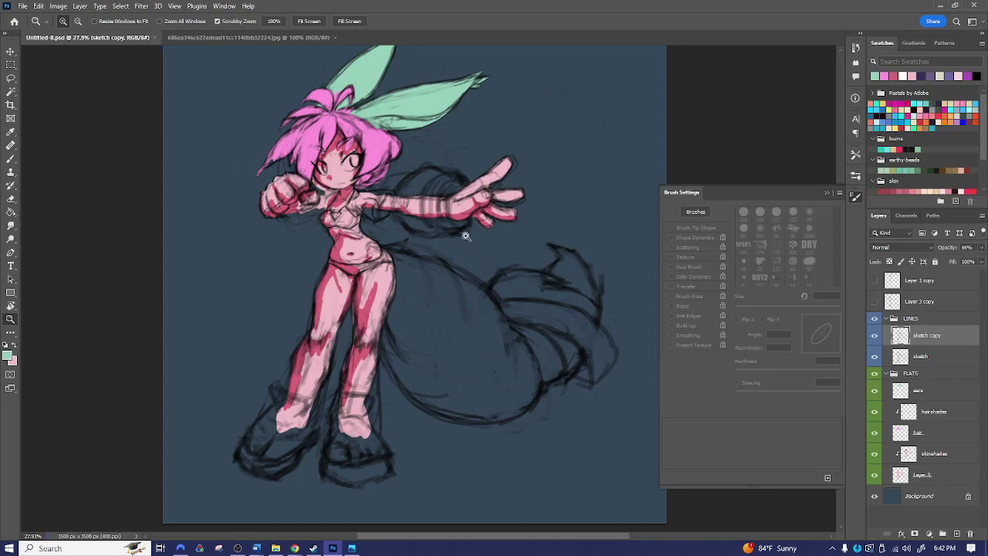
- Merge the sketch copy and sketch layers in the LINES group into one layer
left_click(921, 357, "shift")
key("ctrl+e")
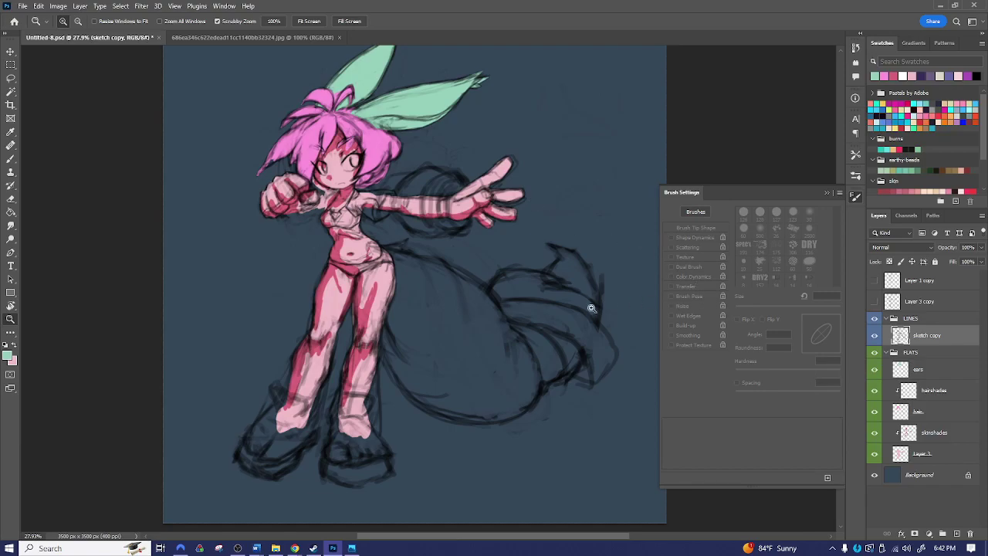
- Block in the main body of the tail in mint green on the ears layer with a 300 px brush
left_click(915, 374)
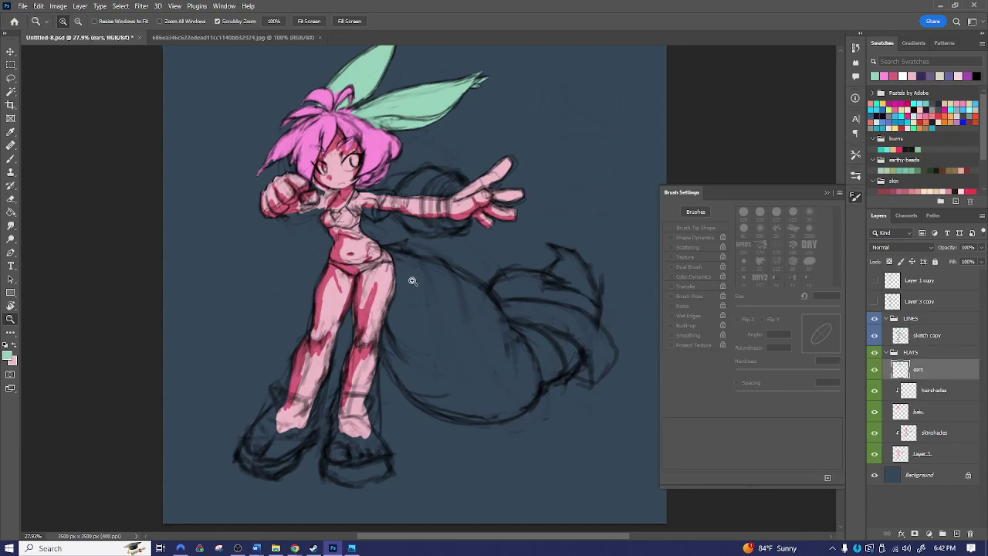
key("b")
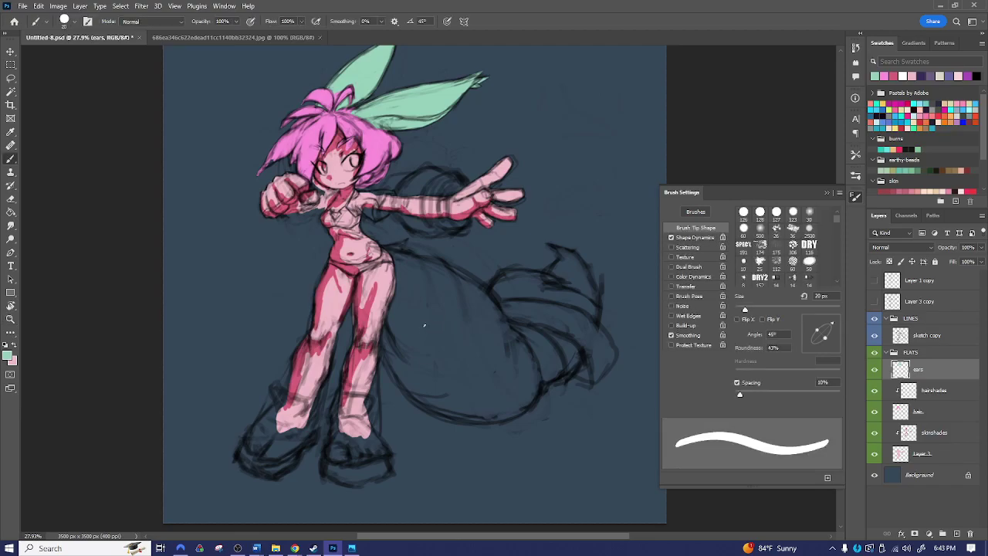
key("]")
key("]")
key("]")
key("]")
key("]")
key("]")
key("]")
key("]")
key("]")
key("]")
key("]")
key("]")
key("]")
key("]")
key("]")
key("]")
key("]")
key("]")
key("]")
mouse_move(406, 292)
left_mouse_down()
mouse_move(453, 336)
mouse_move(479, 314)
mouse_move(516, 194)
mouse_move(460, 235)
left_mouse_up()
key("r")
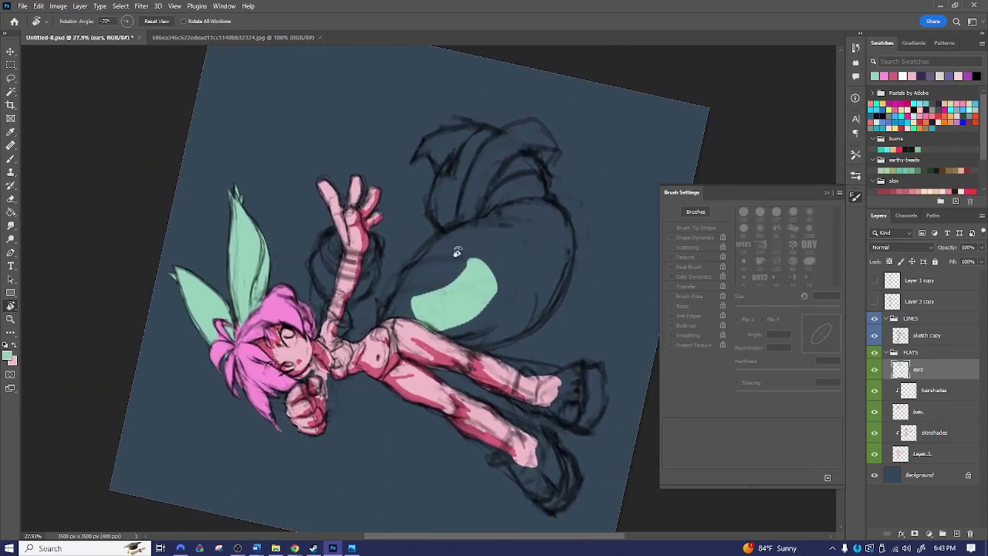
key("b")
mouse_move(454, 274)
left_mouse_down()
mouse_move(422, 296)
mouse_move(433, 284)
mouse_move(425, 269)
mouse_move(416, 279)
mouse_move(430, 255)
mouse_move(465, 241)
mouse_move(457, 216)
mouse_move(466, 205)
mouse_move(456, 210)
mouse_move(444, 196)
mouse_move(453, 168)
mouse_move(474, 180)
mouse_move(485, 247)
mouse_move(513, 233)
mouse_move(498, 183)
mouse_move(519, 202)
mouse_move(496, 166)
mouse_move(515, 169)
mouse_move(548, 244)
mouse_move(528, 222)
mouse_move(547, 227)
mouse_move(548, 265)
mouse_move(531, 253)
mouse_move(498, 309)
left_mouse_up()
key("space")
left_click_drag(538, 268, 494, 215)
key("r")
left_click_drag(545, 220, 501, 199)
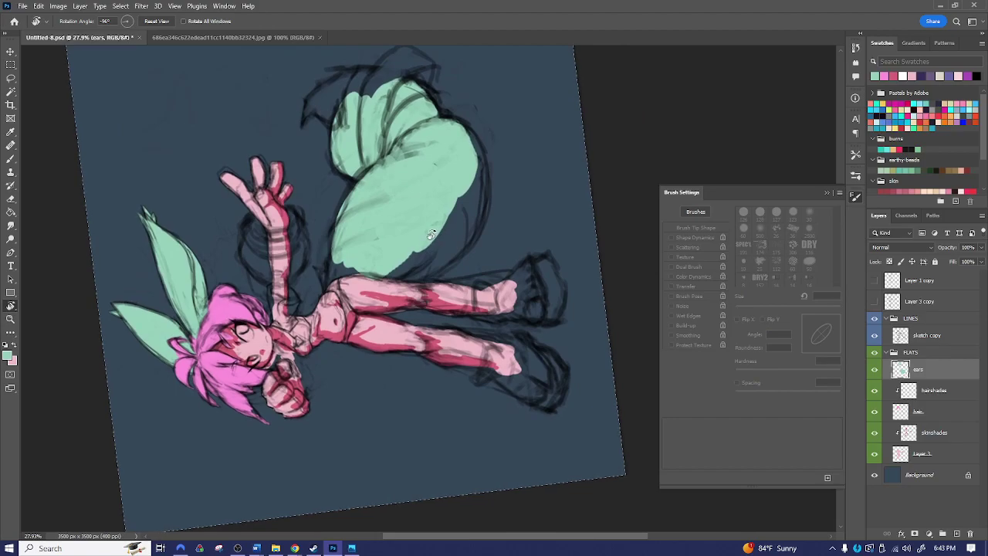
- Extend the mint green fill to the tail's lower outline and up to the legs
mouse_move(417, 247)
left_mouse_down()
mouse_move(448, 213)
mouse_move(462, 173)
mouse_move(450, 142)
mouse_move(468, 166)
mouse_move(469, 200)
mouse_move(469, 168)
left_mouse_up()
key("e")
key("bracketright")
key("bracketright")
key("bracketright")
key("bracketright")
key("bracketright")
key("bracketright")
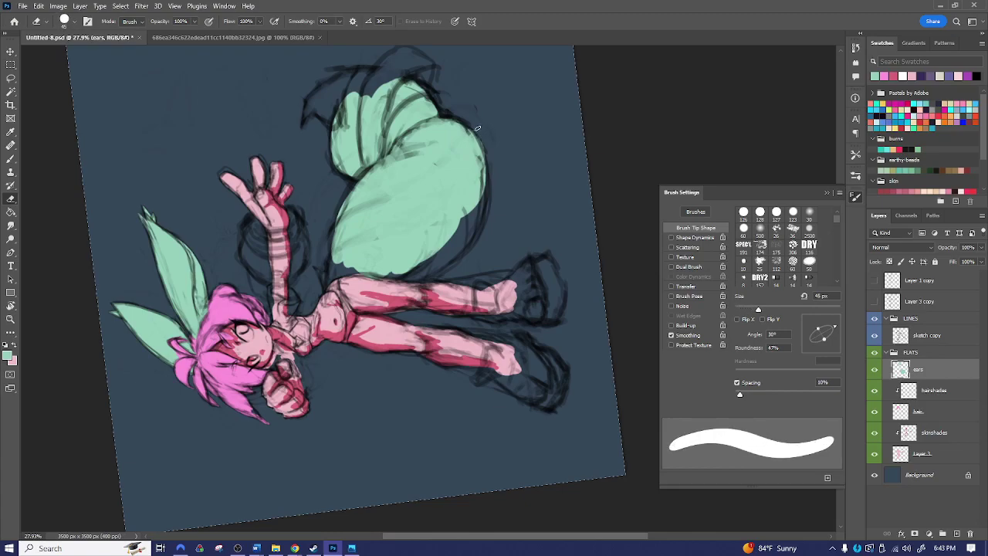
key("b")
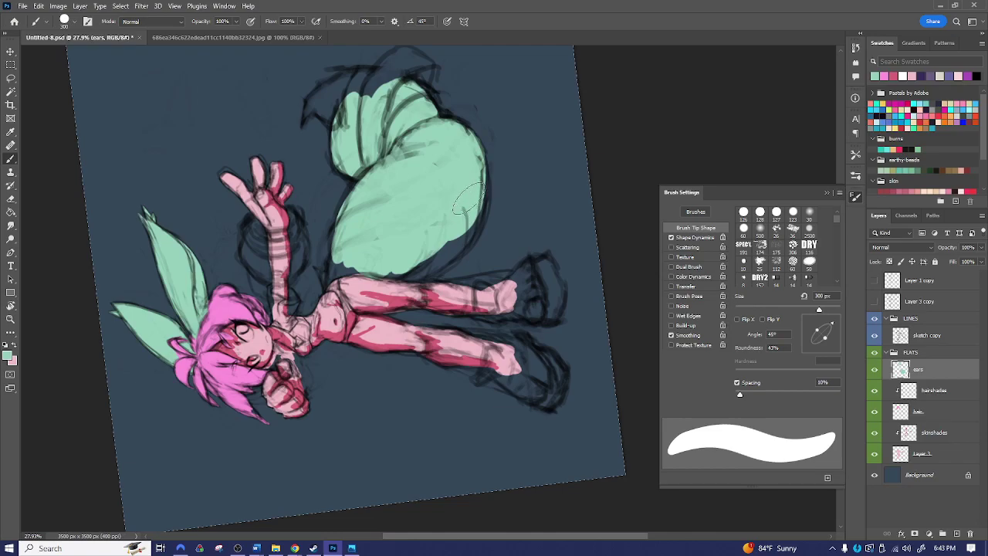
mouse_move(463, 224)
left_mouse_down()
mouse_move(444, 254)
mouse_move(383, 265)
mouse_move(397, 267)
mouse_move(417, 231)
mouse_move(424, 259)
mouse_move(433, 258)
mouse_move(408, 268)
mouse_move(347, 245)
mouse_move(345, 257)
mouse_move(506, 199)
mouse_move(494, 315)
left_mouse_up()
- Erase the mint green spilling over the hip and thigh with a 45 px eraser
key("r")
key("z")
left_click_drag(452, 281, 511, 262)
key("r")
left_click_drag(501, 147, 545, 196)
left_click_drag(517, 274, 399, 231)
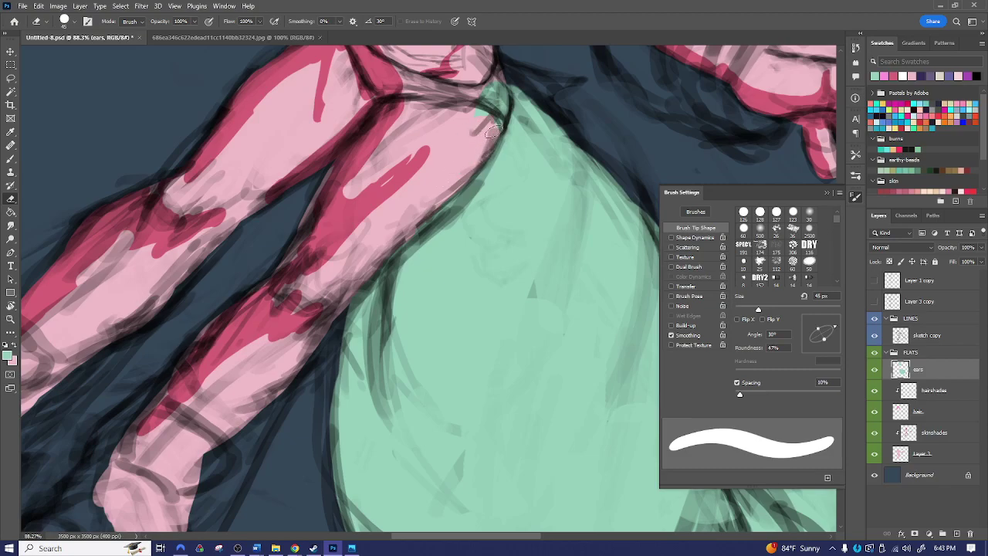
mouse_move(482, 99)
left_mouse_down()
mouse_move(480, 213)
mouse_move(427, 209)
left_mouse_up()
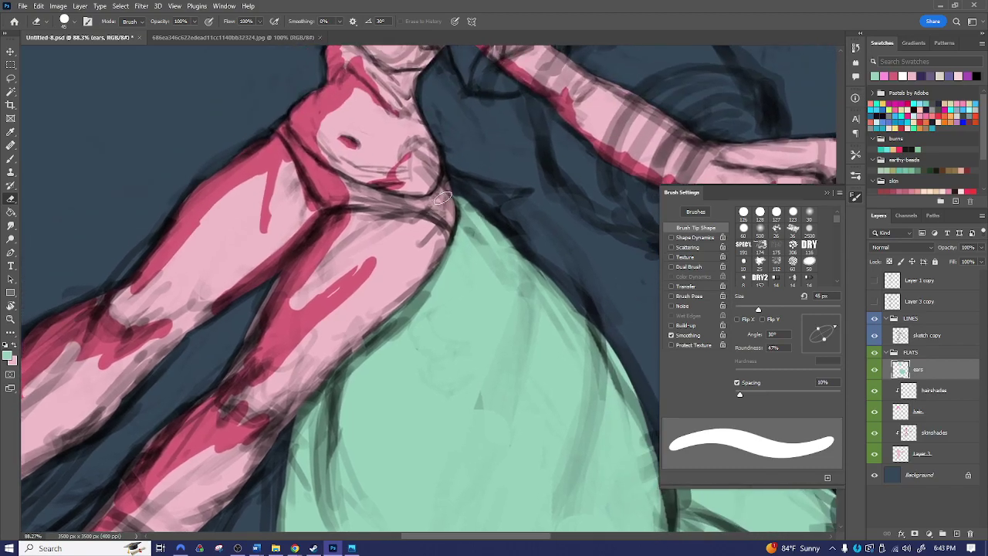
- Paint mint green toward the end of the tail on the ears layer, reducing the brush to 40 px
key("r")
left_click_drag(583, 265, 539, 188)
key("z")
left_click_drag(601, 289, 576, 310)
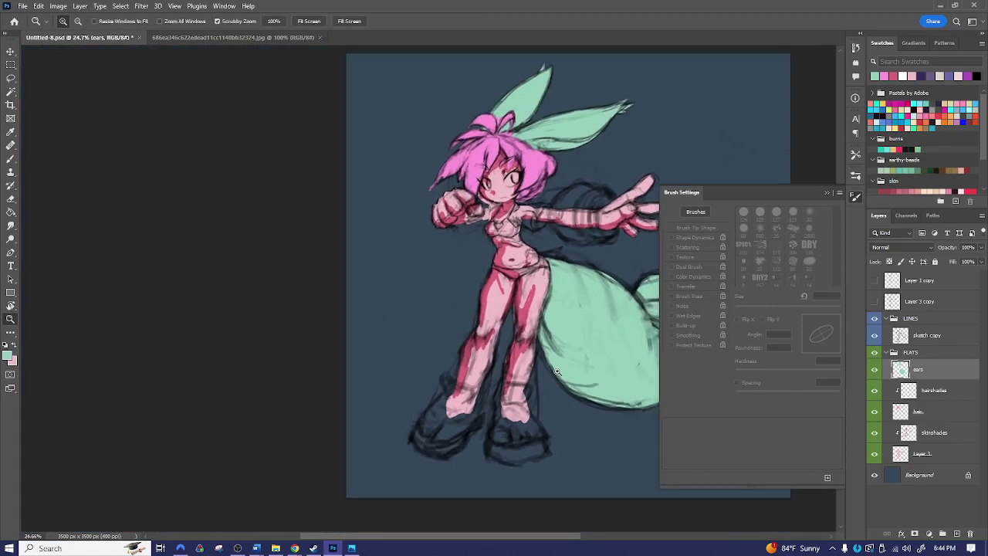
scroll(607, 332, "down", 5)
scroll(551, 320, "up", 8)
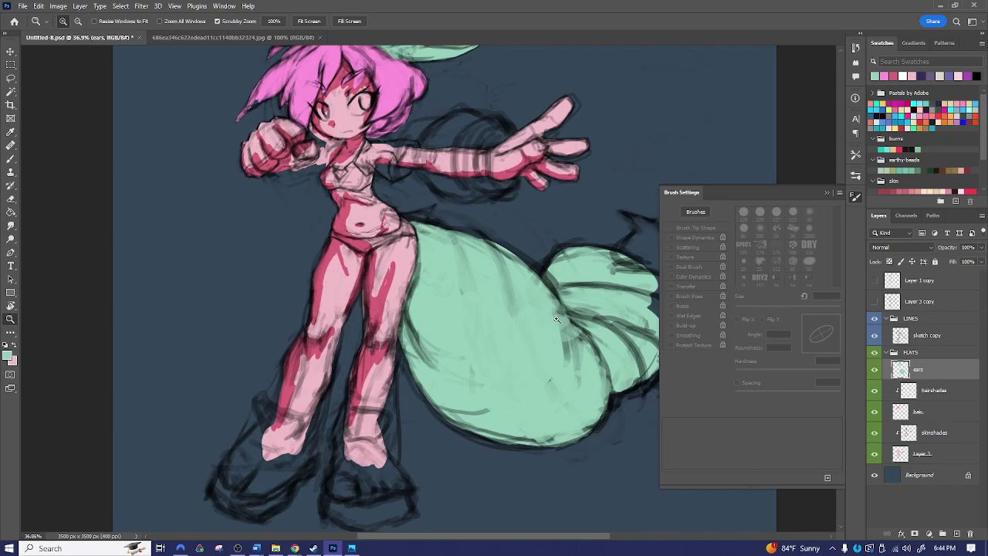
left_click_drag(558, 318, 463, 309)
key("b")
key("bracketleft")
key("bracketleft")
key("bracketleft")
key("bracketleft")
key("bracketleft")
key("bracketleft")
key("bracketleft")
mouse_move(527, 247)
left_mouse_down()
mouse_move(549, 272)
mouse_move(537, 224)
mouse_move(541, 244)
mouse_move(586, 215)
mouse_move(567, 339)
mouse_move(493, 395)
mouse_move(508, 383)
mouse_move(502, 403)
mouse_move(535, 378)
mouse_move(543, 356)
mouse_move(523, 383)
left_mouse_up()
key("bracketleft")
key("bracketleft")
key("bracketleft")
key("bracketleft")
key("bracketleft")
key("r")
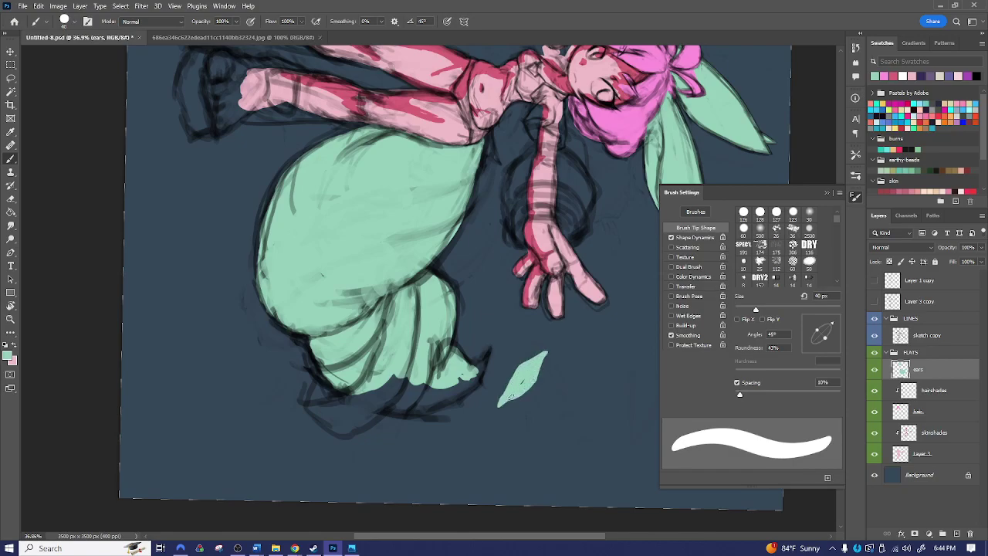
- Lasso the stray mint green mark beside the tail's end, delete it and deselect
key("l")
mouse_move(541, 409)
left_mouse_down()
mouse_move(552, 334)
mouse_move(496, 370)
mouse_move(485, 411)
mouse_move(543, 388)
left_mouse_up()
key("Delete")
key("ctrl+d")
- Fill the curled point of the tail's end in mint green, refining it with a 35 px brush
key("r")
mouse_move(501, 345)
left_mouse_down()
mouse_move(571, 324)
mouse_move(563, 293)
mouse_move(498, 351)
mouse_move(554, 327)
mouse_move(566, 234)
left_mouse_up()
key("z")
key("b")
left_click_drag(452, 294, 468, 304)
key("r")
mouse_move(581, 207)
left_mouse_down()
mouse_move(607, 227)
mouse_move(591, 257)
left_mouse_up()
key("b")
left_click_drag(502, 276, 488, 286)
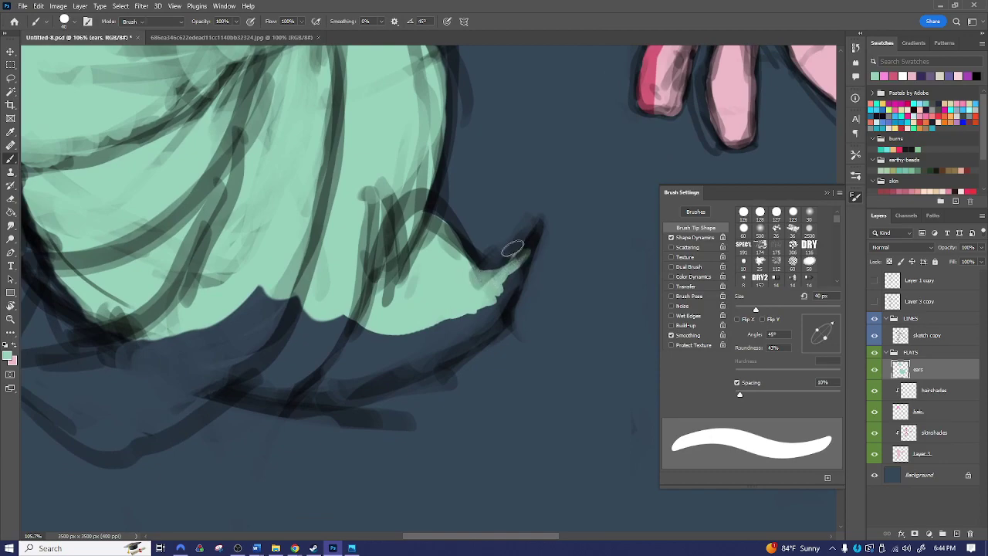
key("e")
key("b")
key("bracketleft")
key("bracketleft")
key("bracketleft")
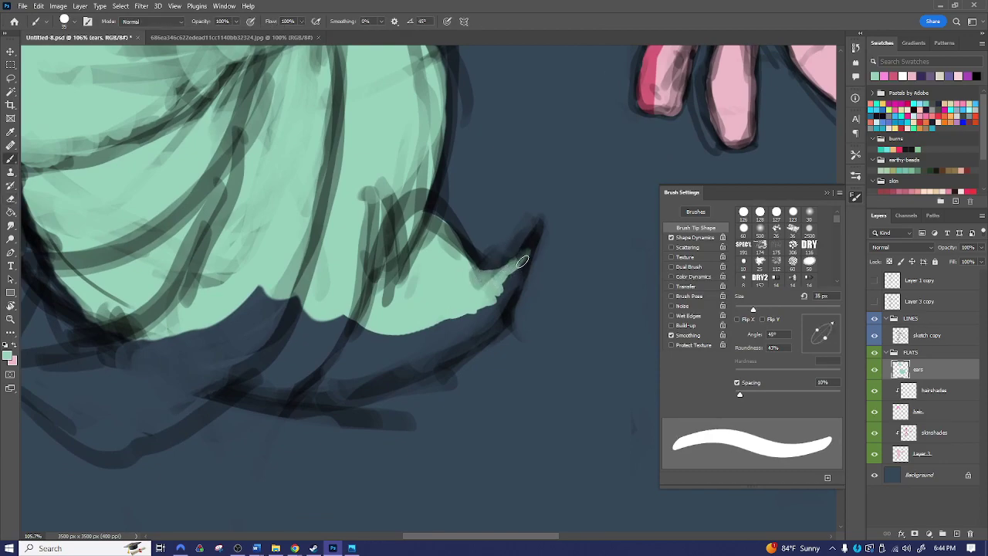
left_click_drag(519, 265, 506, 286)
- Fill the tail's end from the curled point to its outer sketch line in mint green, enlarging the brush to 80 px
key("bracketright")
key("bracketright")
key("bracketright")
mouse_move(430, 221)
left_mouse_down()
mouse_move(428, 210)
mouse_move(445, 227)
left_mouse_up()
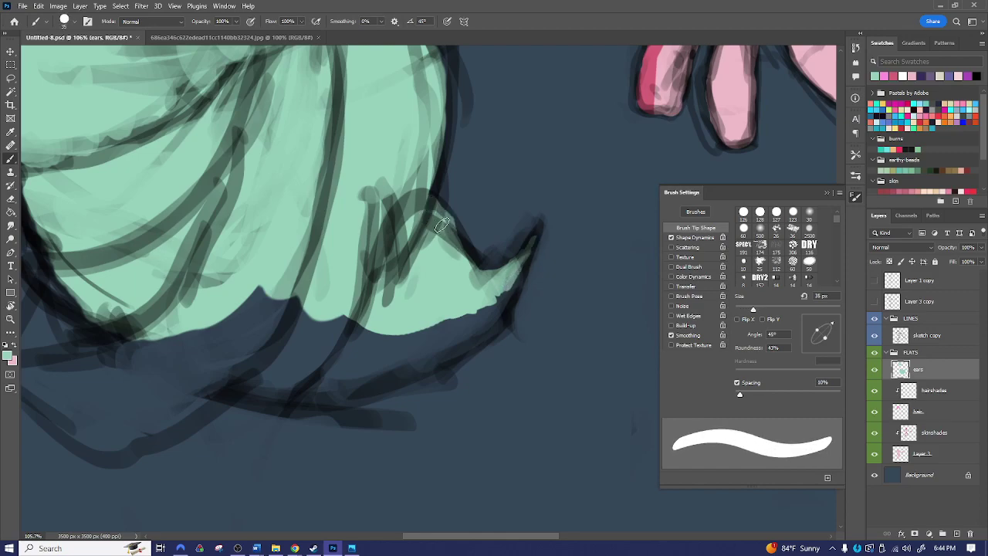
key("bracketright")
mouse_move(490, 307)
left_mouse_down()
mouse_move(519, 263)
mouse_move(494, 322)
mouse_move(464, 336)
left_mouse_up()
key("bracketright")
key("bracketright")
key("bracketright")
key("bracketright")
mouse_move(280, 314)
left_mouse_down()
mouse_move(363, 328)
mouse_move(311, 319)
mouse_move(290, 299)
mouse_move(340, 335)
mouse_move(337, 358)
mouse_move(436, 330)
mouse_move(334, 362)
mouse_move(321, 388)
mouse_move(432, 354)
mouse_move(468, 331)
mouse_move(455, 332)
mouse_move(475, 314)
mouse_move(446, 354)
mouse_move(408, 367)
mouse_move(475, 332)
left_mouse_up()
- Close the remaining unpainted gap along the outer edge of the tail's end with the 80 px brush
key("r")
left_click_drag(578, 311, 470, 305)
key("z")
left_click_drag(537, 333, 534, 256)
left_click_drag(545, 308, 590, 281)
key("b")
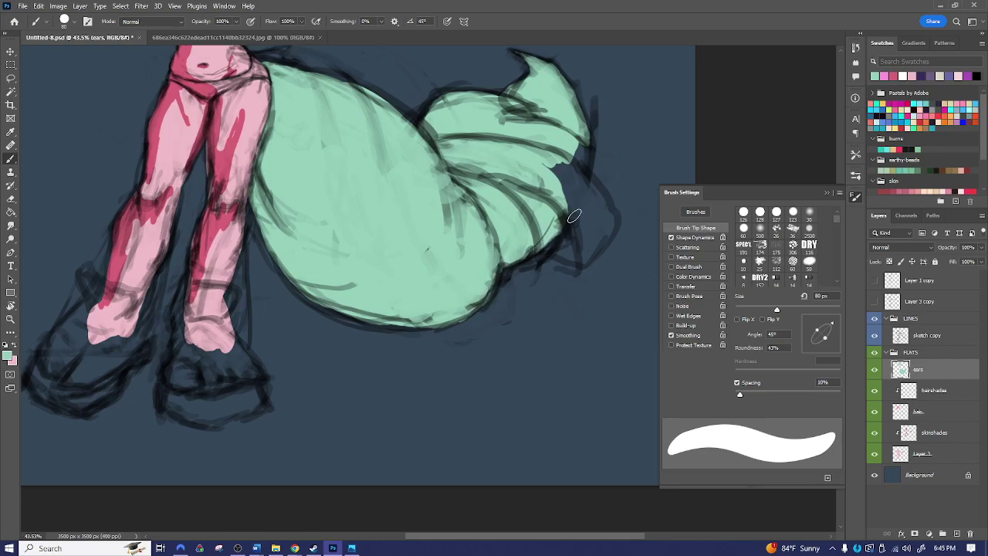
mouse_move(571, 170)
left_mouse_down()
mouse_move(579, 140)
mouse_move(582, 155)
mouse_move(584, 140)
mouse_move(571, 208)
left_mouse_up()
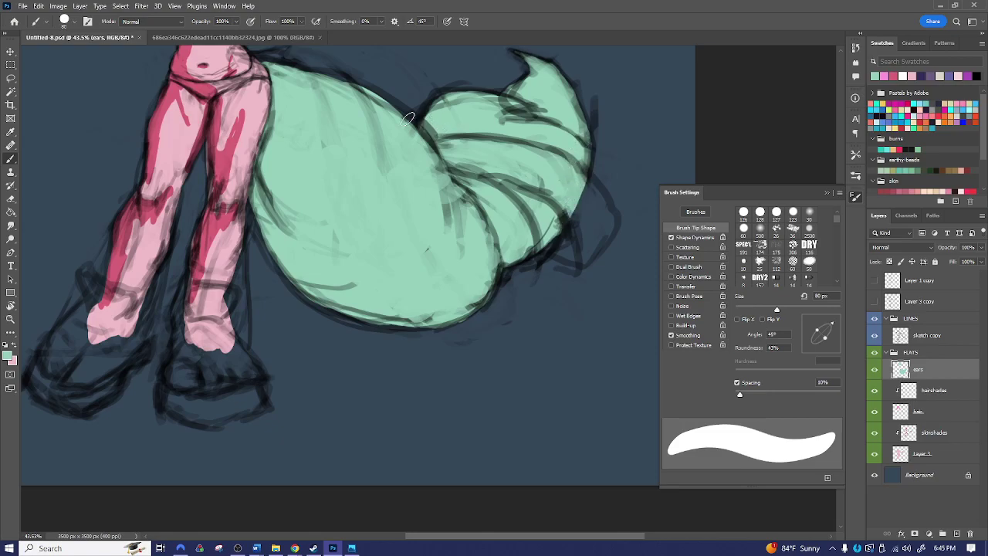
- Paint the small pointed fur tuft at the tail's base beside the hip in mint green with a 30–40 px brush
key("r")
mouse_move(453, 84)
left_mouse_down()
mouse_move(521, 113)
mouse_move(558, 219)
mouse_move(511, 317)
mouse_move(545, 295)
mouse_move(359, 285)
mouse_move(394, 271)
mouse_move(402, 287)
mouse_move(418, 276)
mouse_move(479, 166)
mouse_move(469, 205)
mouse_move(448, 231)
mouse_move(470, 164)
left_mouse_up()
key("space")
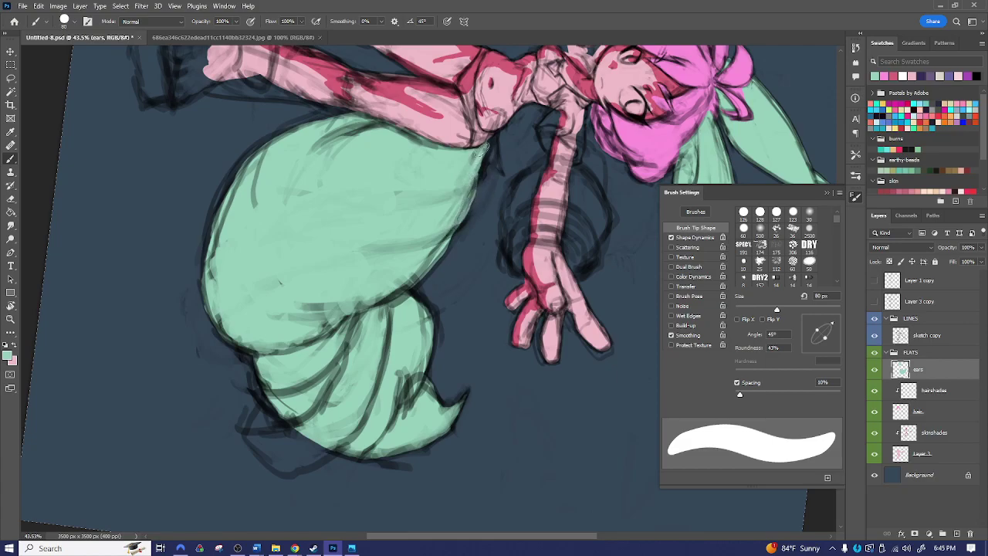
key("e")
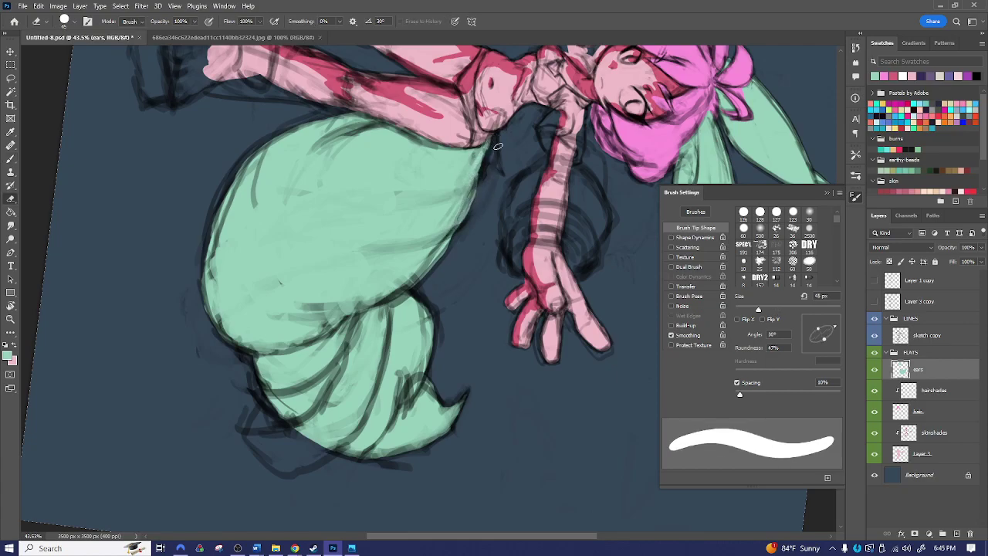
key("space")
left_click_drag(572, 187, 470, 254)
key("r")
mouse_move(421, 193)
left_mouse_down()
mouse_move(482, 202)
mouse_move(556, 258)
mouse_move(545, 237)
mouse_move(522, 238)
left_mouse_up()
key("z")
key("b")
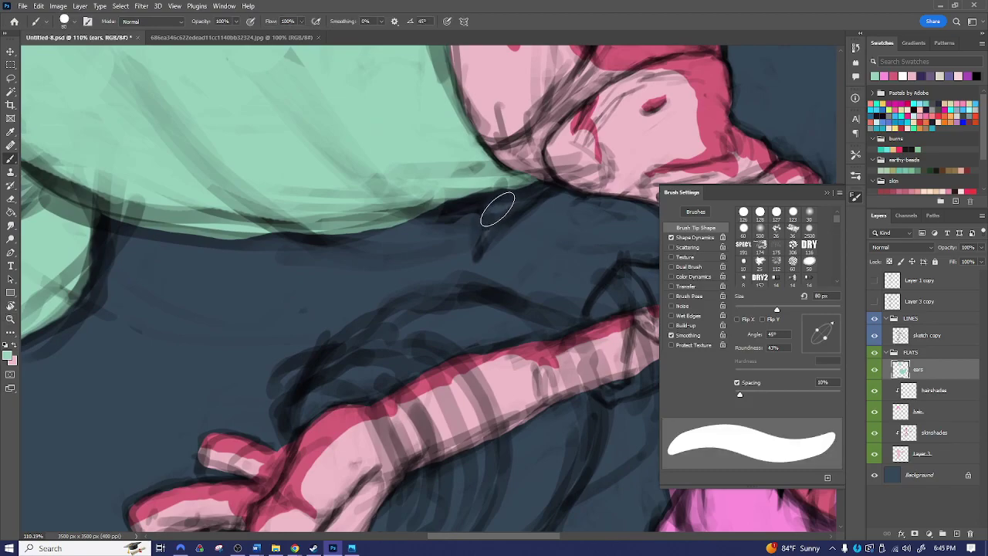
key("bracketleft")
key("bracketleft")
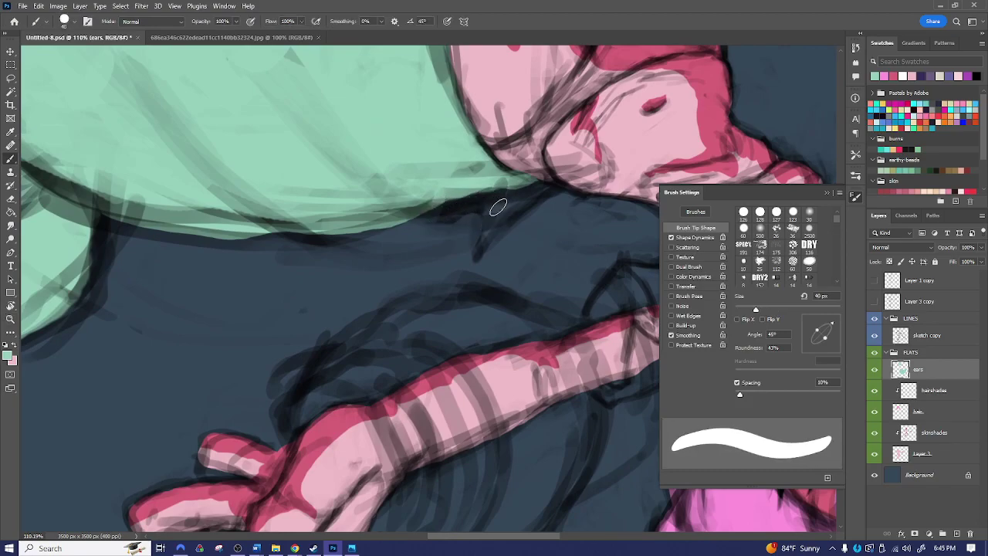
mouse_move(494, 204)
left_mouse_down()
mouse_move(480, 245)
mouse_move(517, 205)
mouse_move(503, 203)
mouse_move(503, 189)
mouse_move(500, 208)
mouse_move(528, 192)
mouse_move(499, 199)
left_mouse_up()
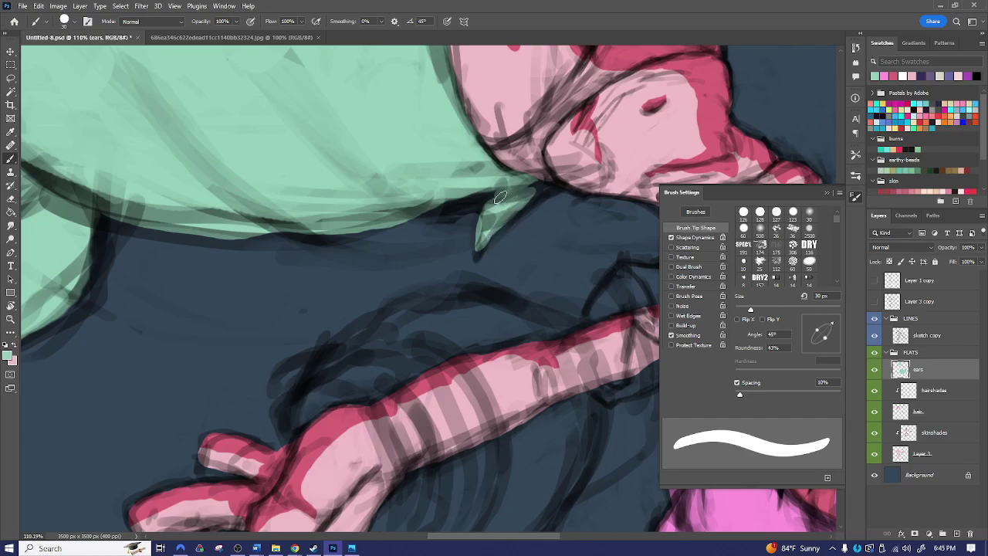
- Refine the fur tuft's edges in mint green, reducing the brush to 9 px
key("bracketleft")
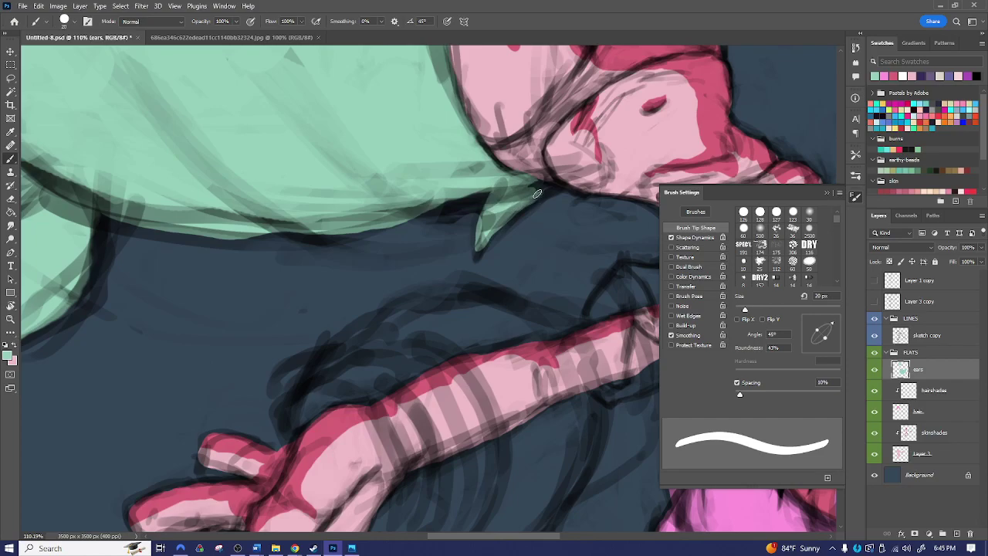
key("bracketleft")
key("bracketleft")
key("bracketleft")
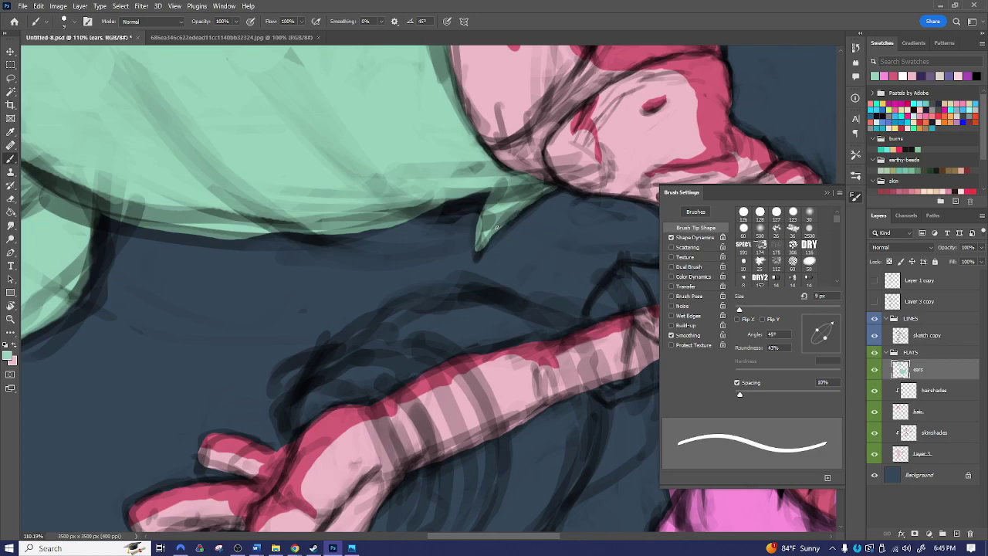
- Add a new layer above the ears layer in the FLATS group
key("z")
left_click_drag(545, 237, 491, 243)
key("r")
left_click_drag(581, 218, 352, 284)
key("z")
left_click_drag(414, 274, 399, 286)
left_click_drag(396, 323, 481, 260)
left_click_drag(446, 328, 468, 313)
left_click_drag(478, 164, 451, 231)
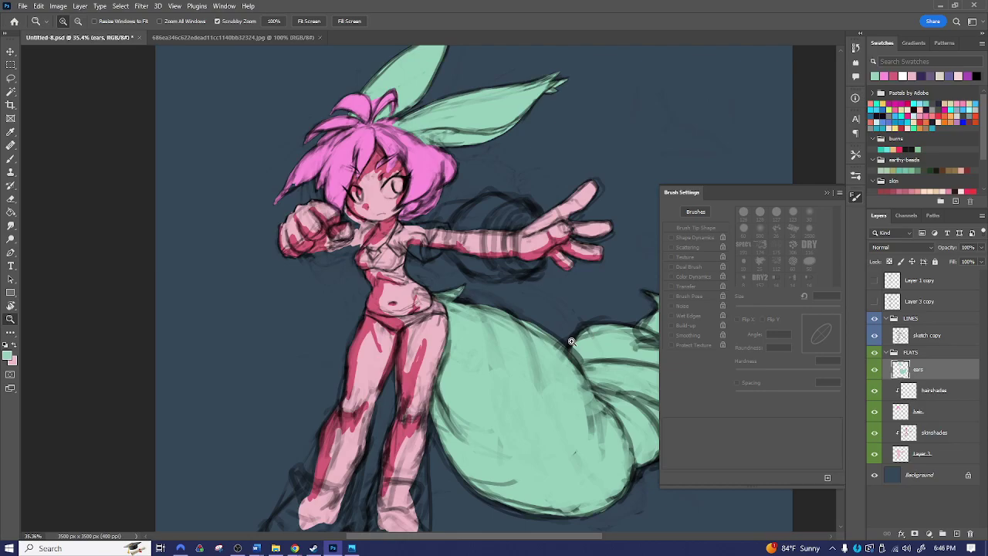
key("ctrl+shift+alt+n")
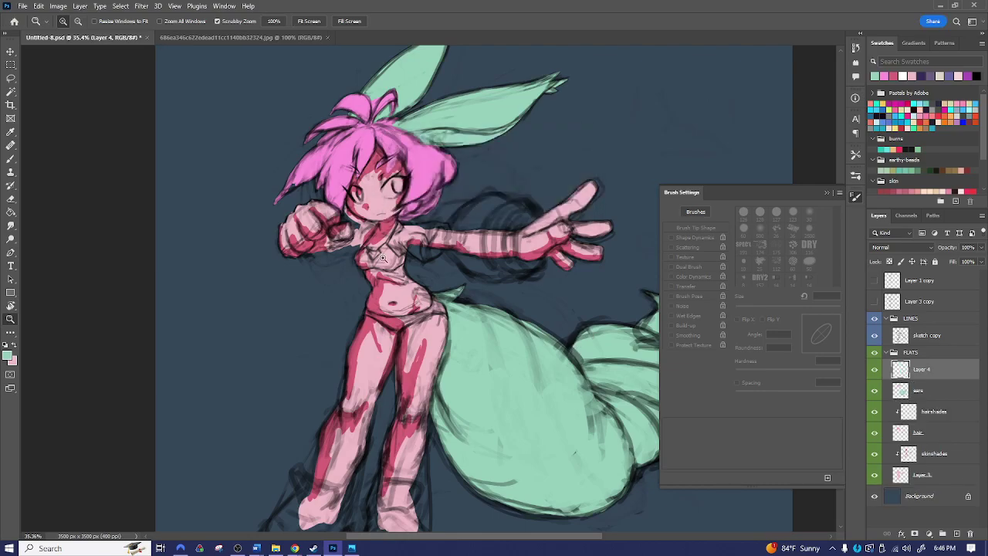
- Start blocking in the character's top in mint green around its centre cutout on Layer 4, varying the brush between 10 and 35 px
left_click_drag(383, 271, 455, 270)
key("b")
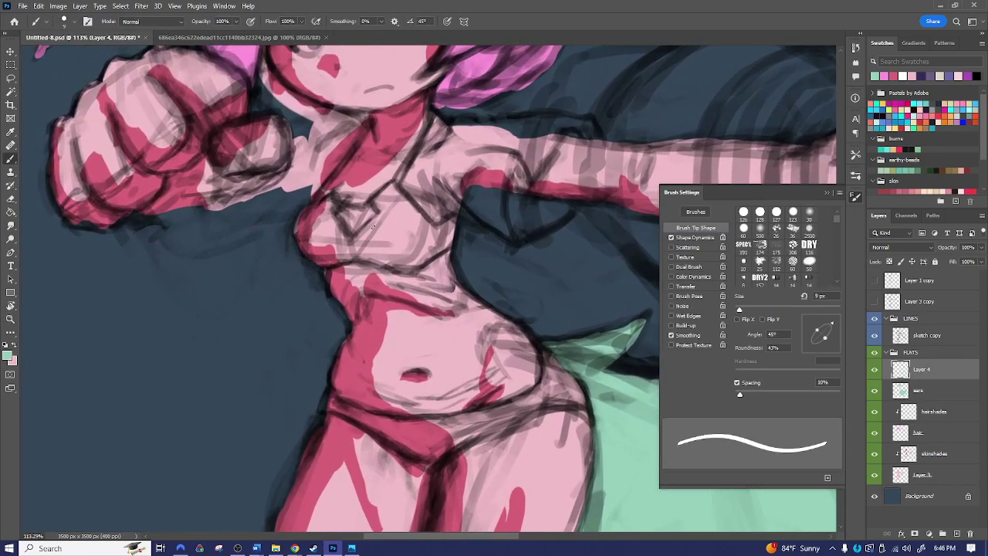
key("bracketright")
key("bracketright")
key("bracketright")
key("bracketright")
key("bracketright")
key("bracketright")
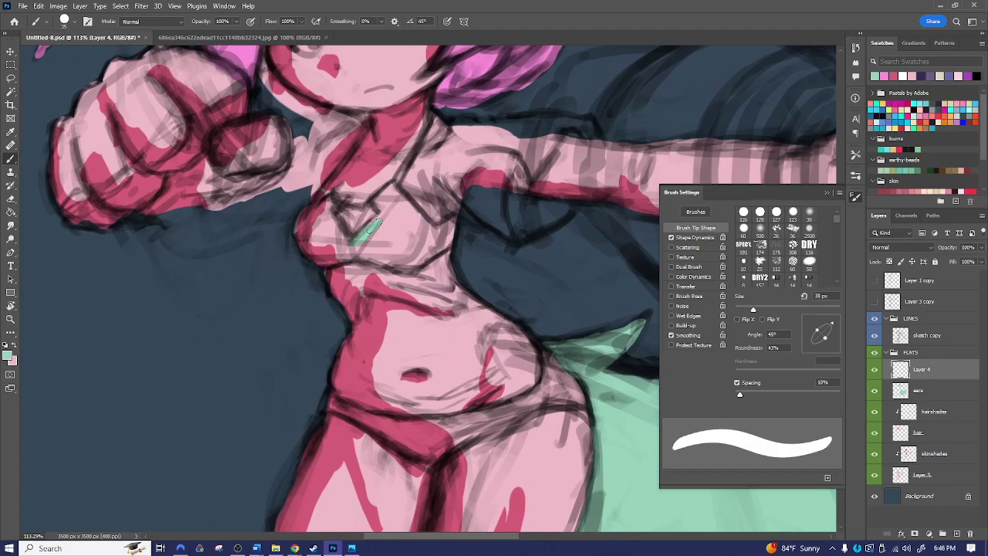
key("bracketleft")
key("bracketleft")
key("bracketleft")
key("bracketleft")
key("bracketleft")
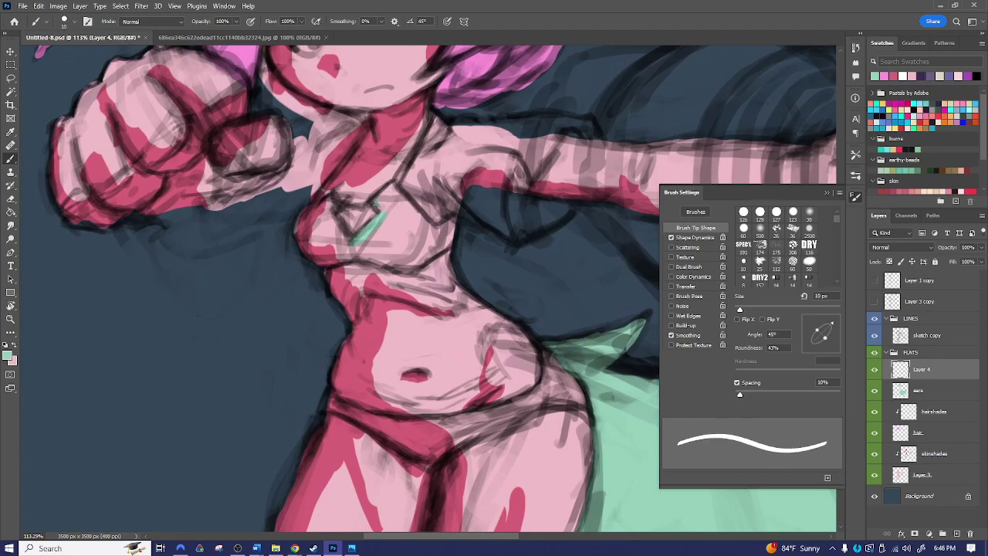
key("bracketright")
key("bracketright")
key("bracketright")
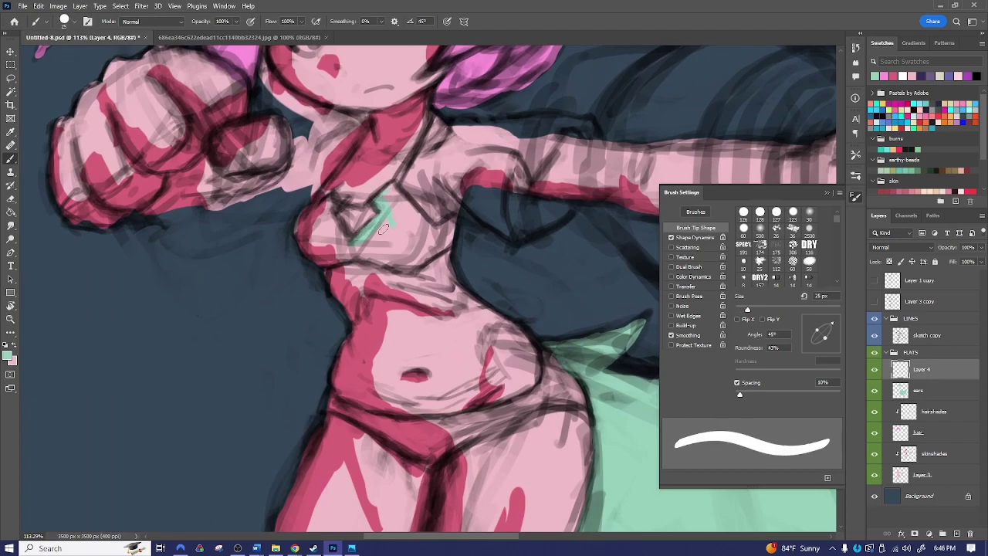
- Fill the side of the top nearest the raised fist in mint green with 20–30 px brushes
mouse_move(306, 227)
left_mouse_down()
mouse_move(320, 257)
mouse_move(305, 247)
mouse_move(322, 259)
mouse_move(301, 226)
mouse_move(305, 246)
mouse_move(311, 255)
mouse_move(316, 221)
left_mouse_up()
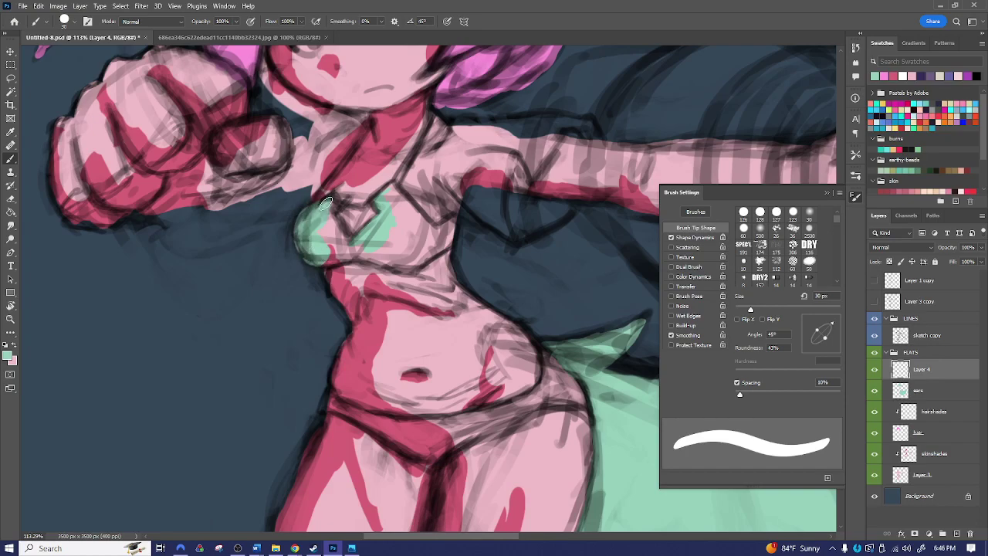
key("bracketleft")
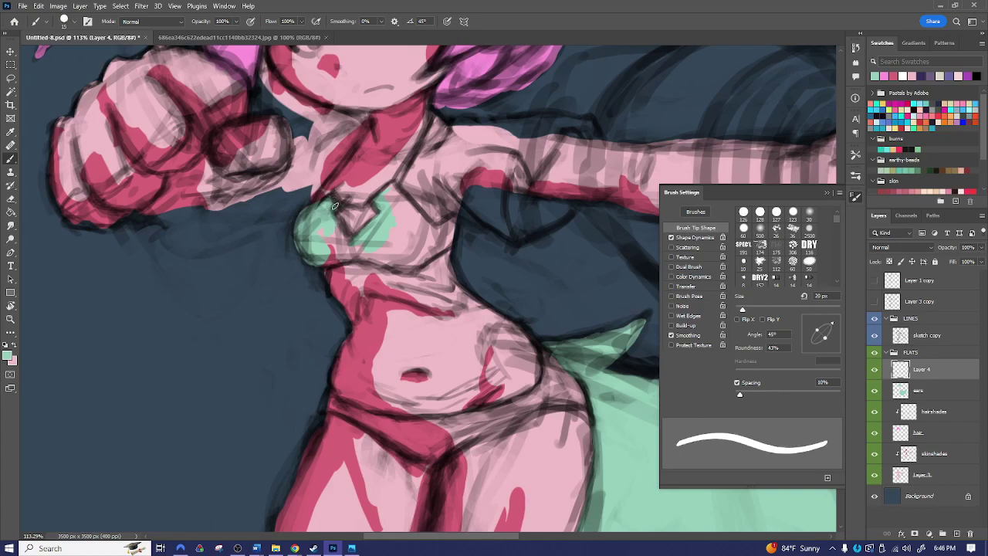
key("bracketright")
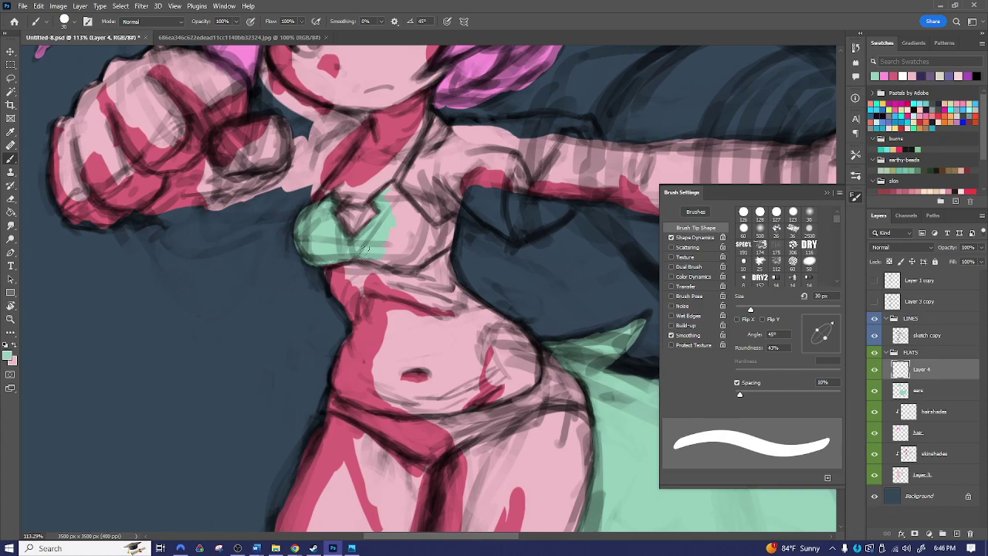
- Fill the remaining side of the top in mint green, reducing the brush to 15 px for its neck straps
key("bracketright")
key("bracketright")
mouse_move(392, 241)
left_mouse_down()
mouse_move(401, 225)
mouse_move(390, 204)
left_mouse_up()
key("bracketleft")
key("bracketleft")
key("bracketleft")
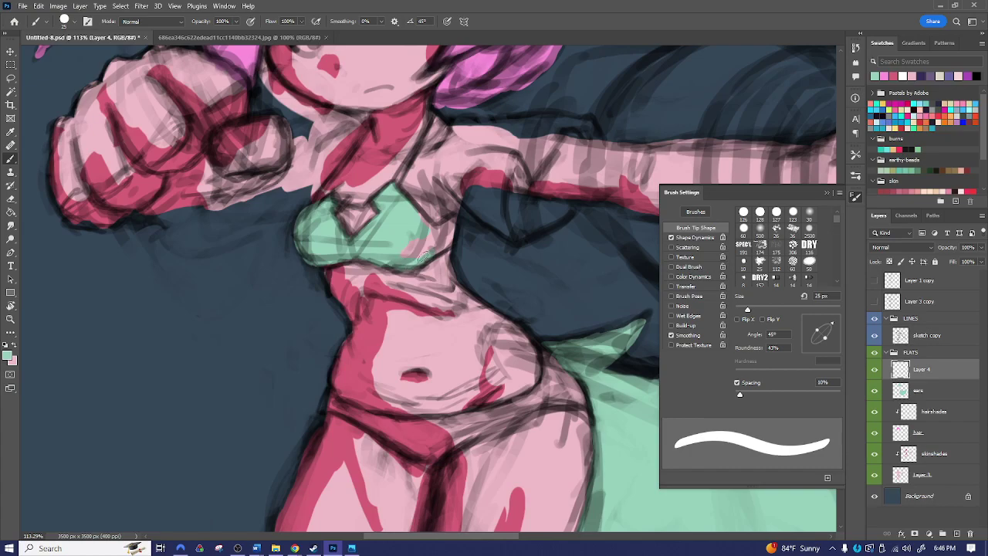
key("bracketright")
key("bracketleft")
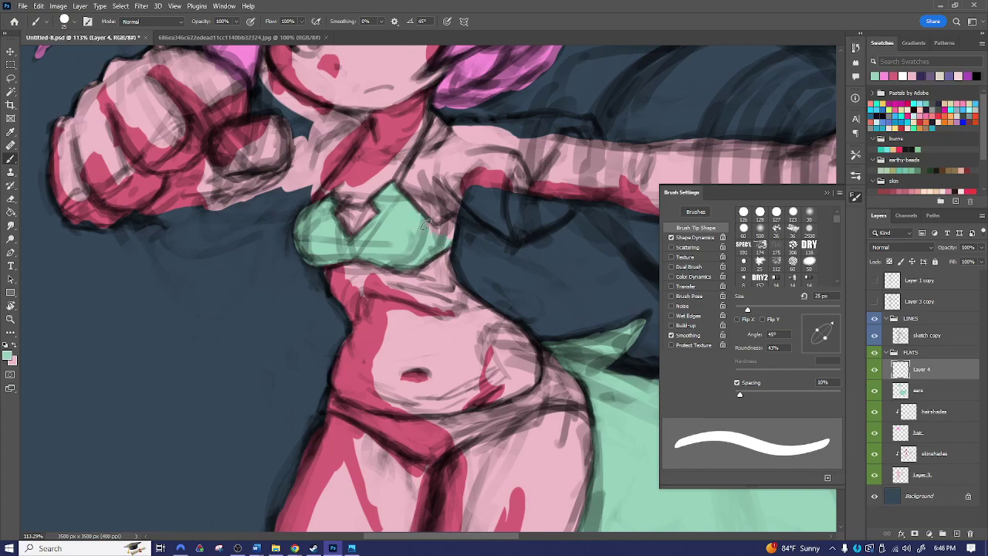
key("bracketleft")
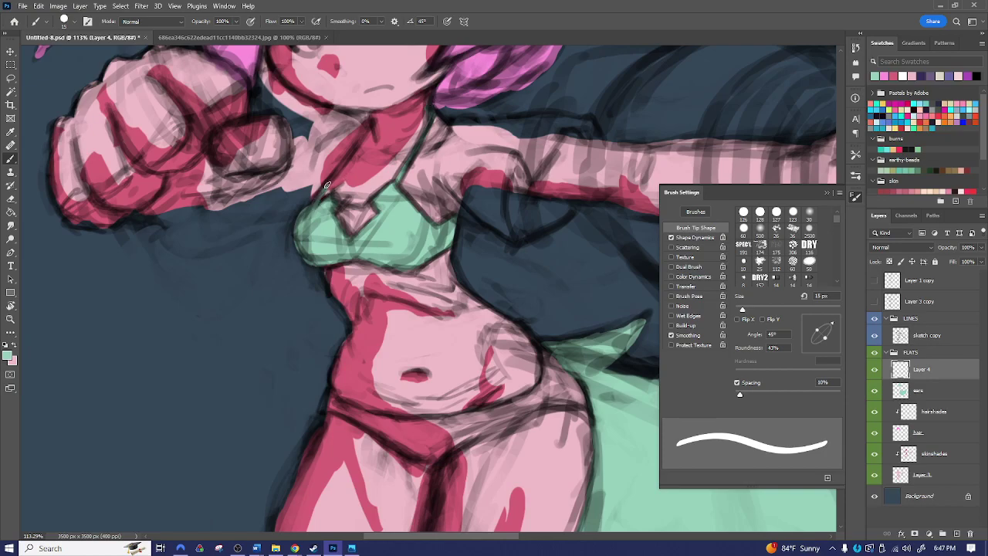
left_click_drag(365, 131, 358, 147)
- Start blocking in the bikini bottoms in mint green along the waistline and near hip, ending with a 15 px brush
key("space")
left_click_drag(595, 288, 578, 178)
key("r")
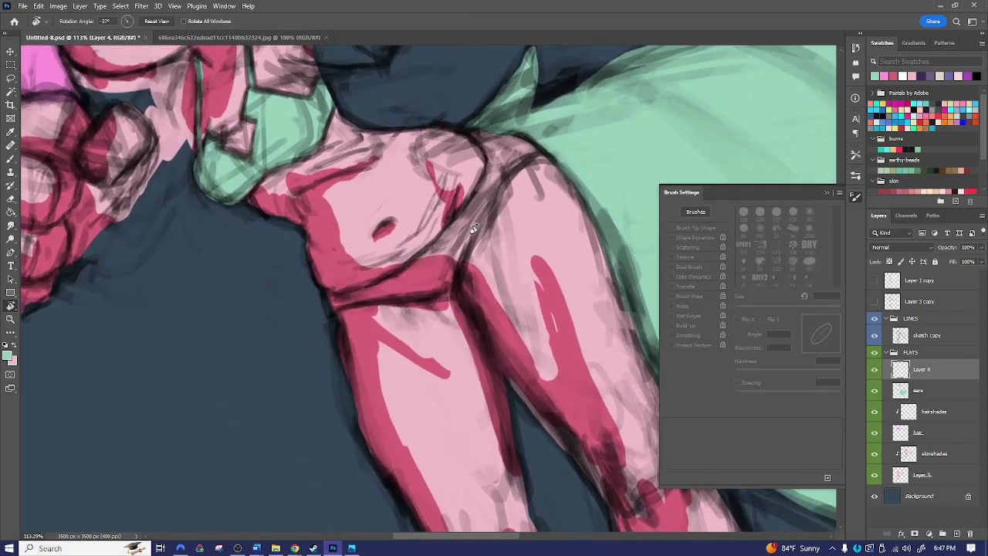
key("b")
key("bracketright")
key("bracketright")
key("bracketright")
key("bracketright")
mouse_move(441, 251)
left_mouse_down()
mouse_move(424, 262)
mouse_move(486, 197)
mouse_move(447, 269)
left_mouse_up()
key("bracketleft")
key("bracketleft")
key("bracketleft")
key("bracketleft")
key("bracketleft")
left_click_drag(327, 296, 415, 266)
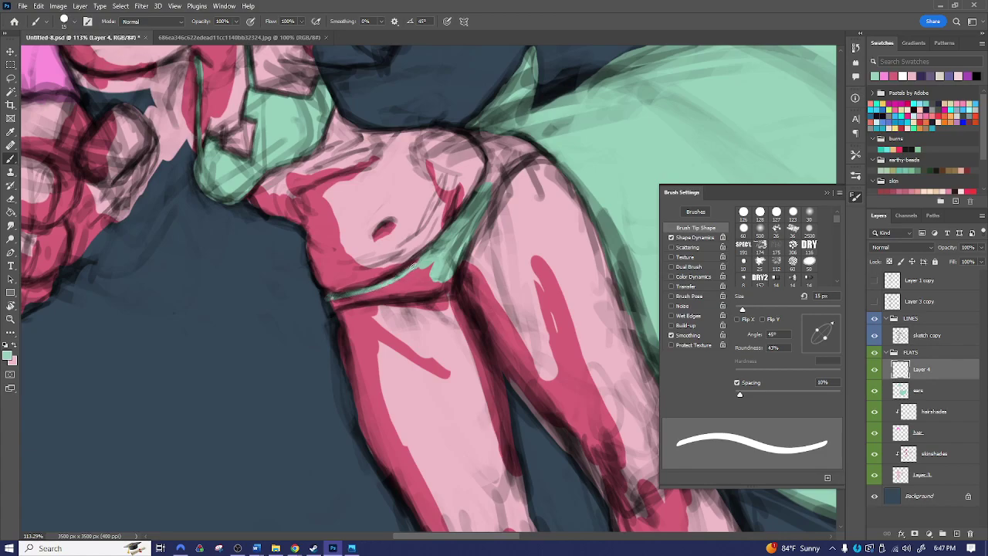
- Fill the middle of the bottoms in mint green at 30 px and touch up the far hip corner with 15 and 9 px brushes
key("bracketright")
key("bracketright")
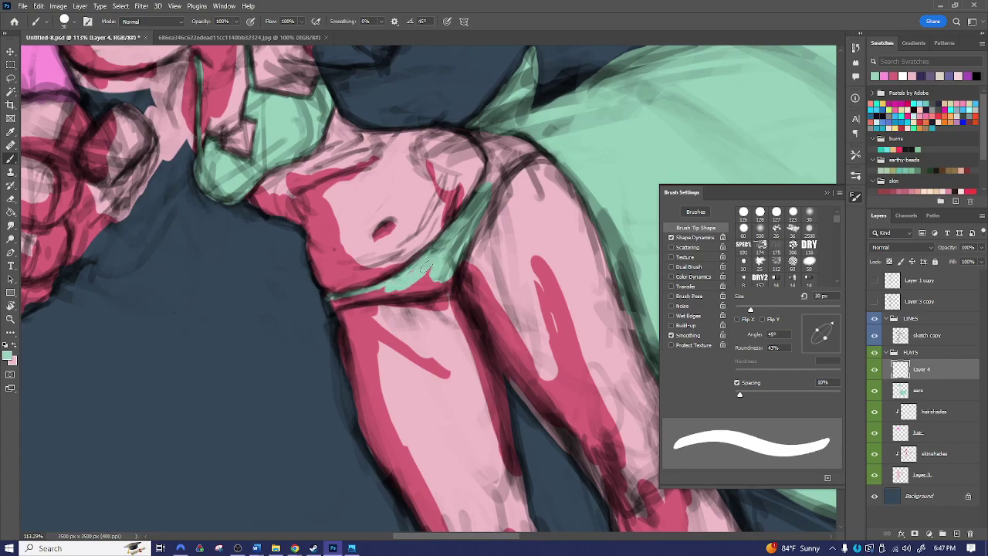
key("bracketleft")
key("bracketleft")
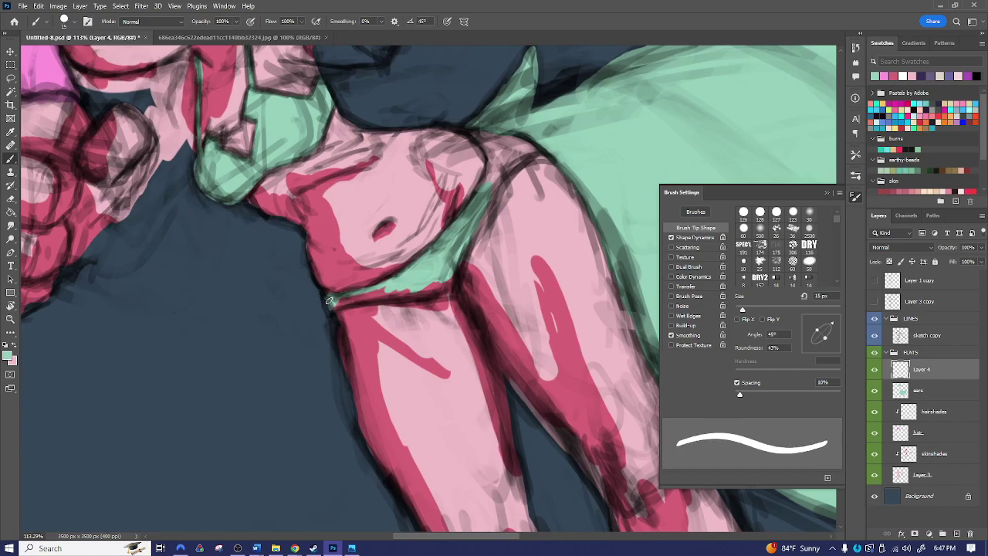
key("bracketleft")
key("bracketleft")
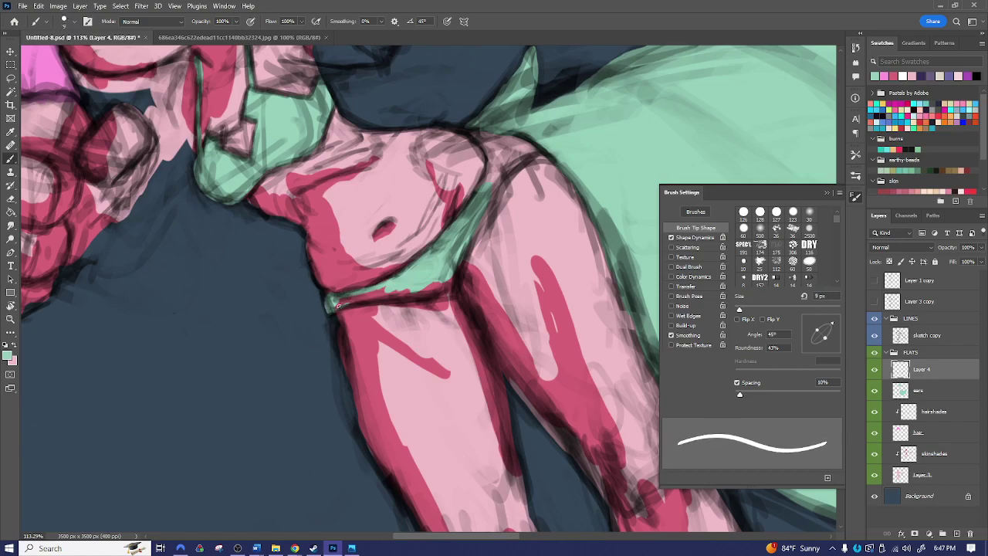
- Fill the lower edge of the bottoms down to the crotch in mint green with 25 and 15 px brushes
key("bracketright")
key("bracketright")
key("bracketright")
key("bracketright")
left_click_drag(344, 301, 409, 287)
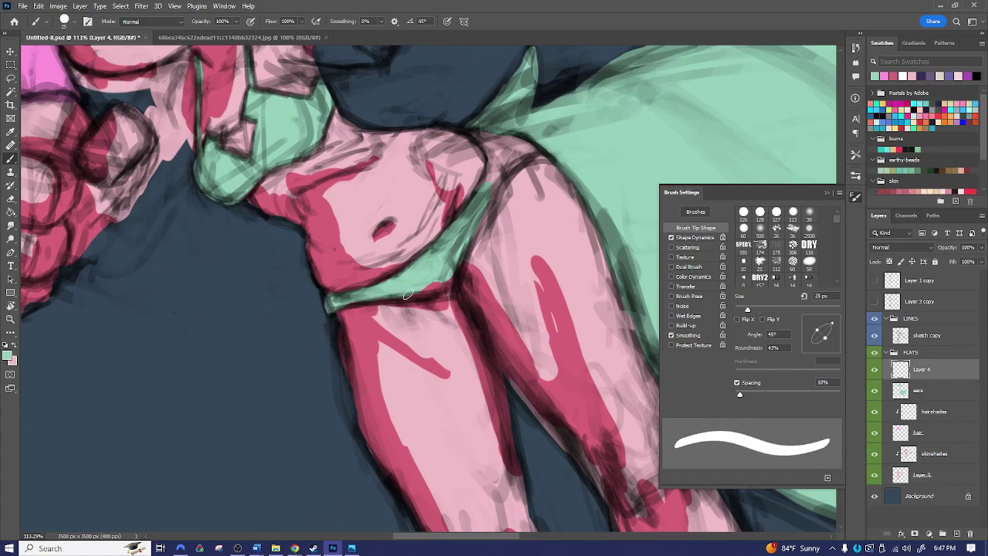
key("bracketleft")
key("bracketleft")
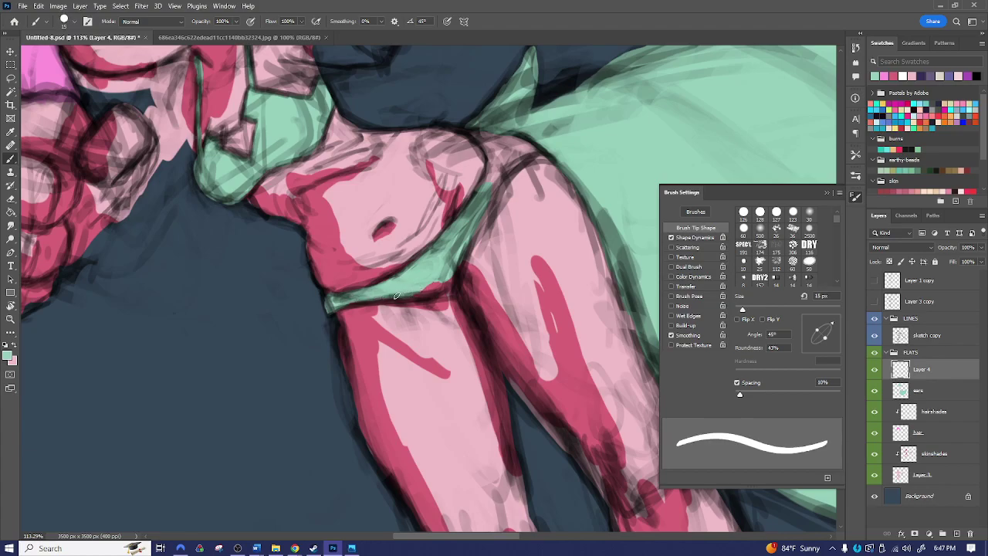
left_click_drag(389, 297, 448, 283)
- Extend the mint green over the hip strap beside the tail with a 25 px brush, reduced to 10 px for the edges
key("bracketright")
key("bracketright")
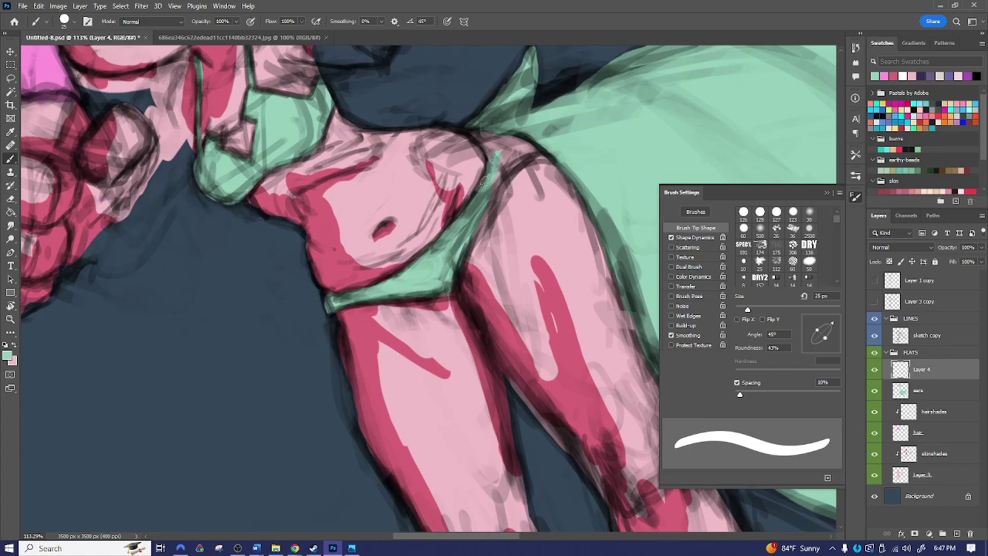
left_click_drag(491, 189, 526, 156)
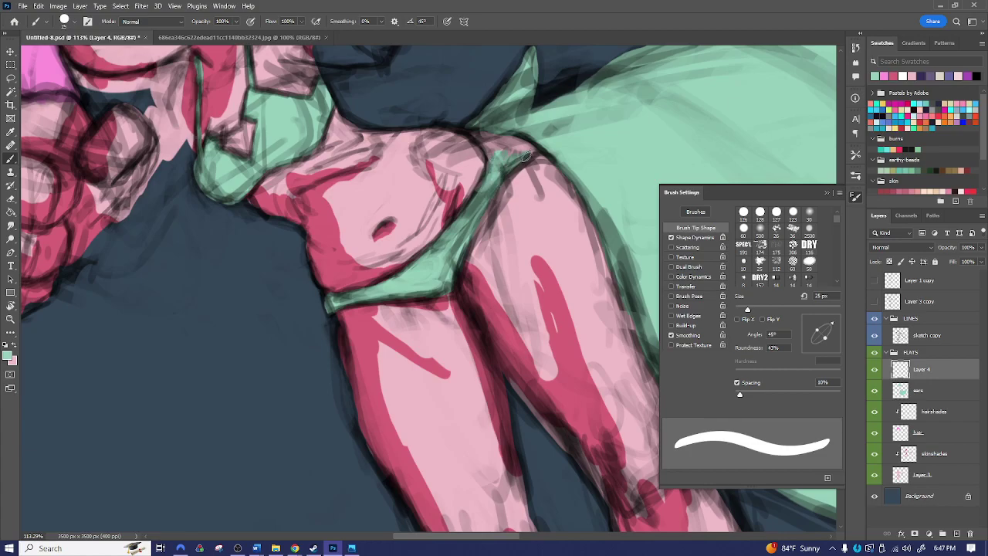
key("bracketleft")
key("bracketleft")
key("bracketleft")
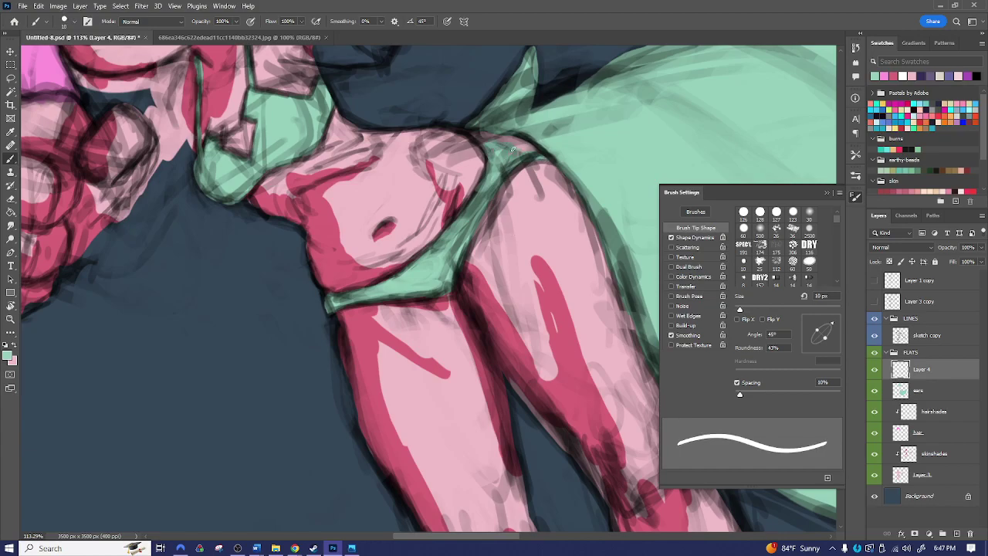
- Rename Layer 4 as suit
left_click_drag(574, 194, 472, 256)
key("r")
left_click_drag(512, 199, 485, 303)
key("z")
left_click_drag(568, 275, 495, 247)
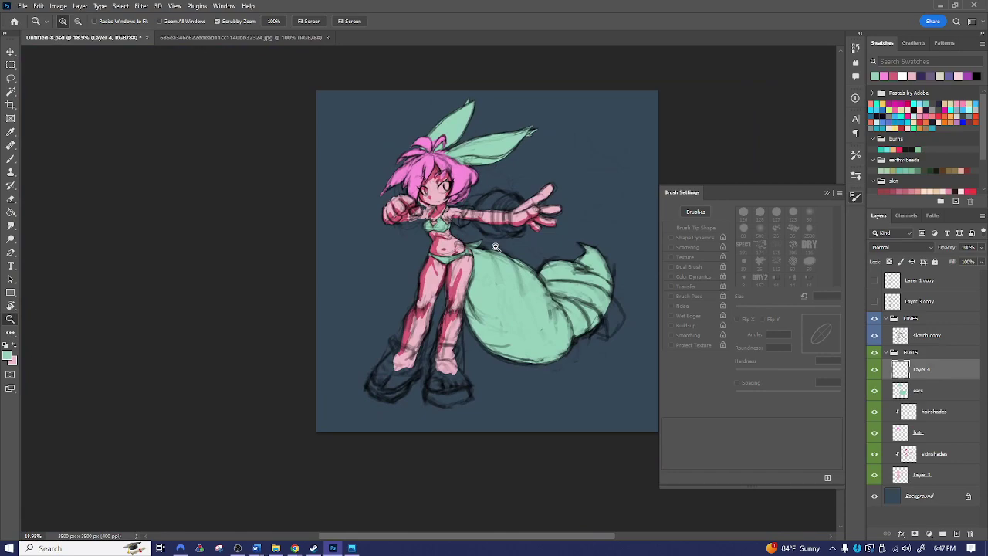
double_click(923, 371)
type("suit")
key("Return")
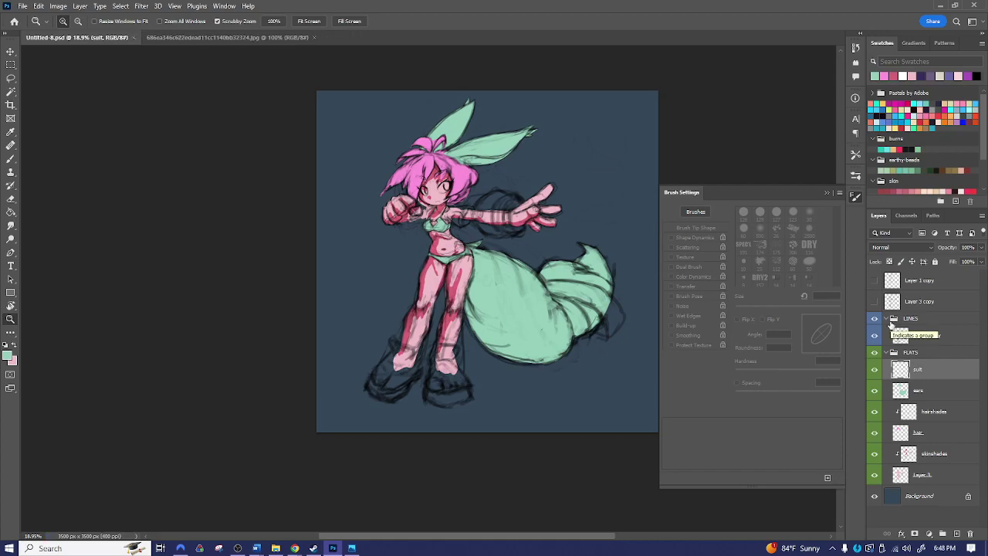
- Choose the recent purple swatch as the foreground colour and make the hairshades layer active
left_click(969, 75)
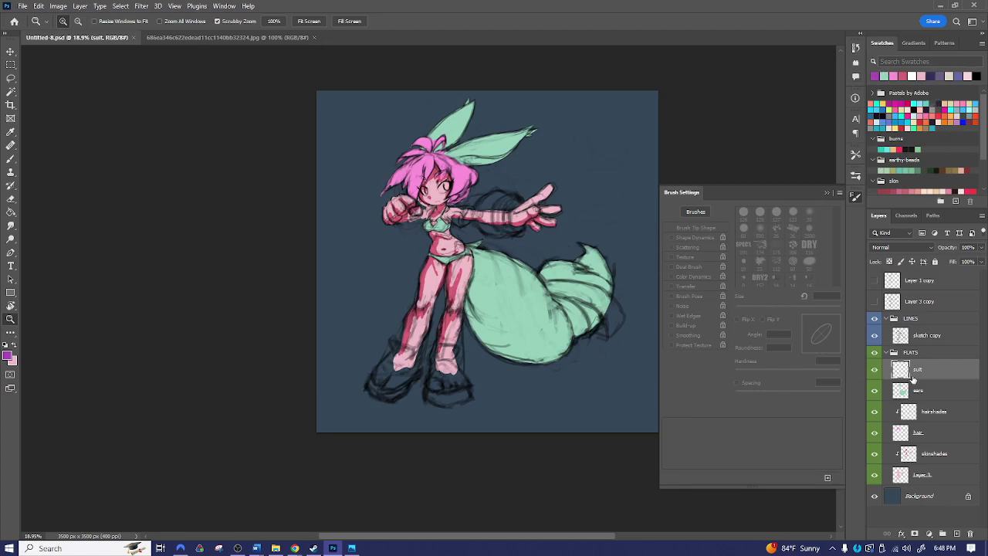
left_click(932, 459)
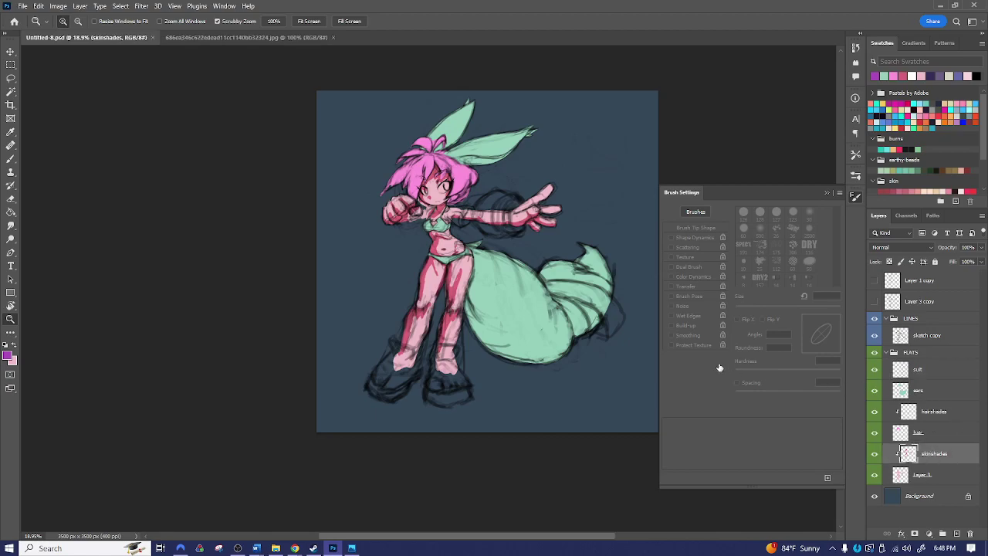
left_click(946, 314)
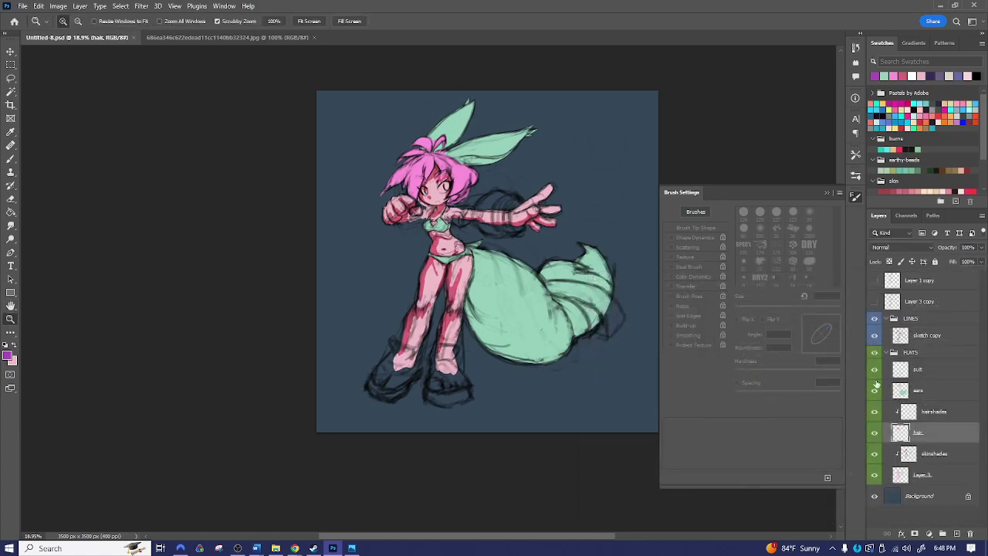
left_click(936, 413)
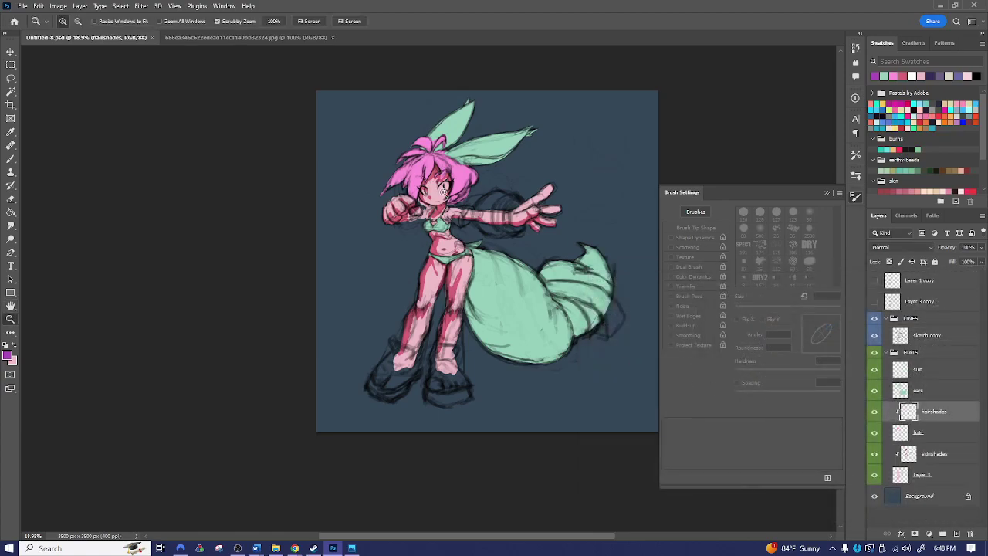
- Start shading the hair in purple on the long side lock and the strands beside the face, above the raised fist
left_click_drag(423, 189, 464, 195)
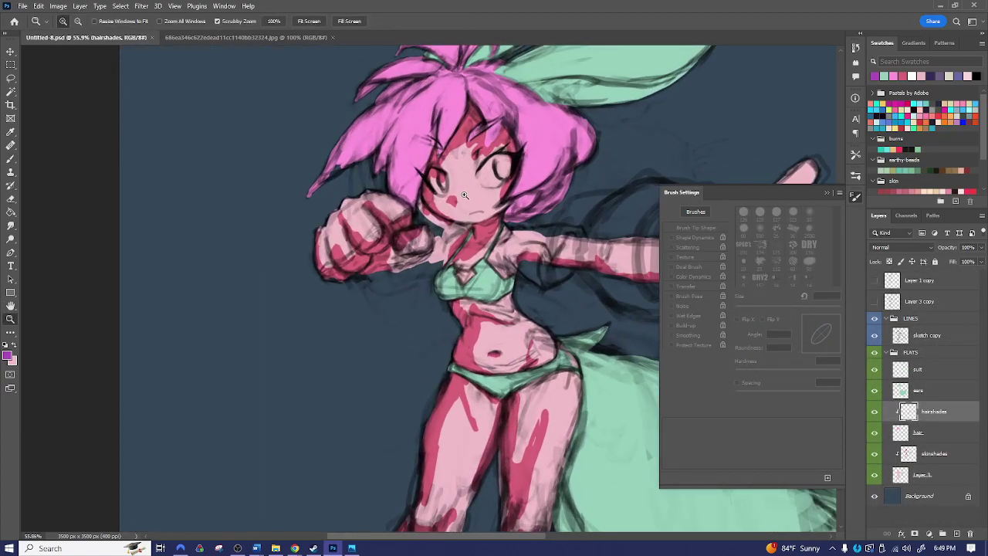
key("b")
key("bracketright")
key("bracketright")
mouse_move(333, 153)
left_mouse_down()
mouse_move(315, 186)
mouse_move(363, 151)
left_mouse_up()
key("bracketright")
key("bracketright")
key("bracketright")
key("bracketright")
left_click_drag(408, 123, 396, 198)
left_click_drag(417, 162, 404, 201)
- Add purple shadows to the fringe strands over the forehead, adjusting the brush up to 35 px
key("bracketleft")
key("bracketleft")
key("bracketleft")
key("bracketleft")
mouse_move(445, 96)
left_mouse_down()
mouse_move(443, 123)
mouse_move(452, 99)
mouse_move(438, 152)
left_mouse_up()
key("bracketright")
key("bracketright")
key("bracketleft")
left_click_drag(470, 90, 485, 119)
left_click_drag(479, 93, 487, 145)
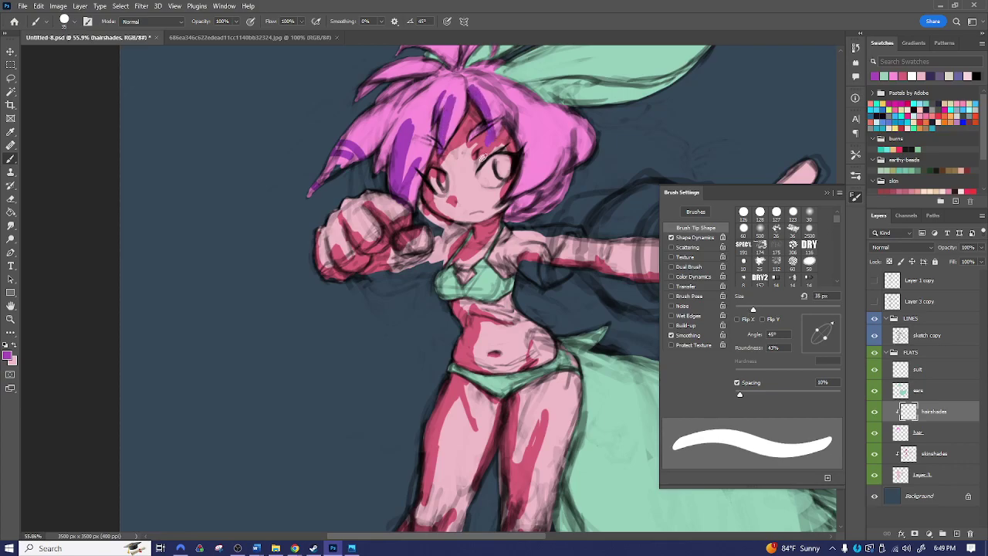
left_click_drag(474, 88, 490, 130)
- Extend the purple shading along the long side lock up to the crown with a 50 px brush
key("bracketright")
key("bracketright")
key("bracketright")
mouse_move(315, 192)
left_mouse_down()
mouse_move(354, 131)
mouse_move(333, 154)
mouse_move(388, 108)
mouse_move(366, 119)
mouse_move(424, 84)
mouse_move(371, 160)
mouse_move(391, 152)
mouse_move(388, 130)
mouse_move(381, 171)
mouse_move(394, 125)
mouse_move(423, 103)
left_mouse_up()
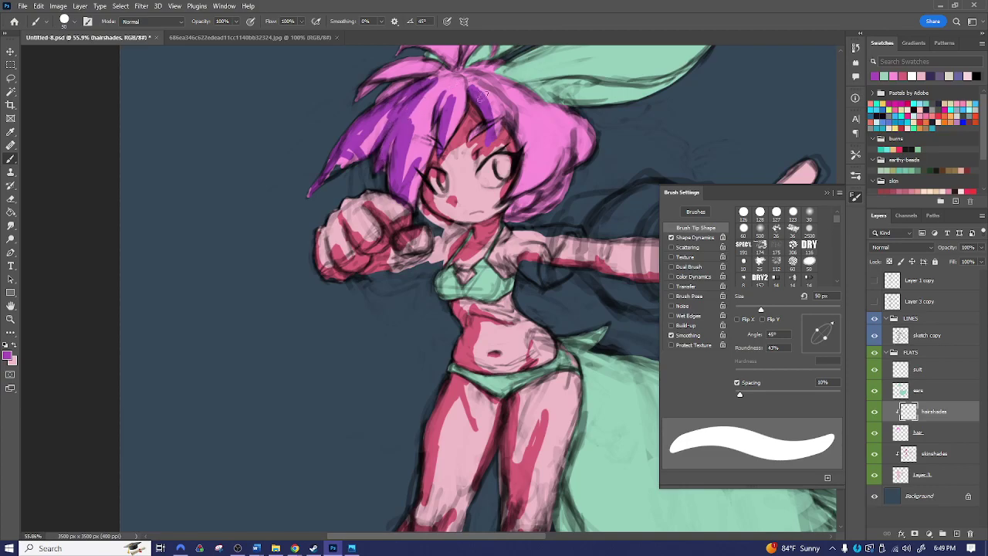
- Shade the inner side of the rounded hair over the outstretched arm in purple with a 50 px brush
mouse_move(519, 129)
left_mouse_down()
mouse_move(508, 196)
mouse_move(550, 159)
mouse_move(530, 172)
mouse_move(513, 112)
left_mouse_up()
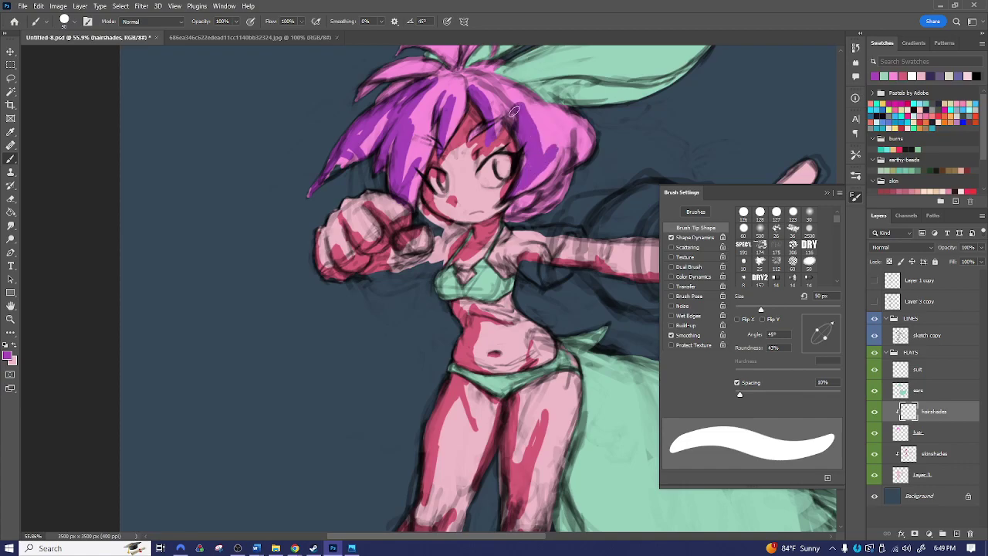
key("e")
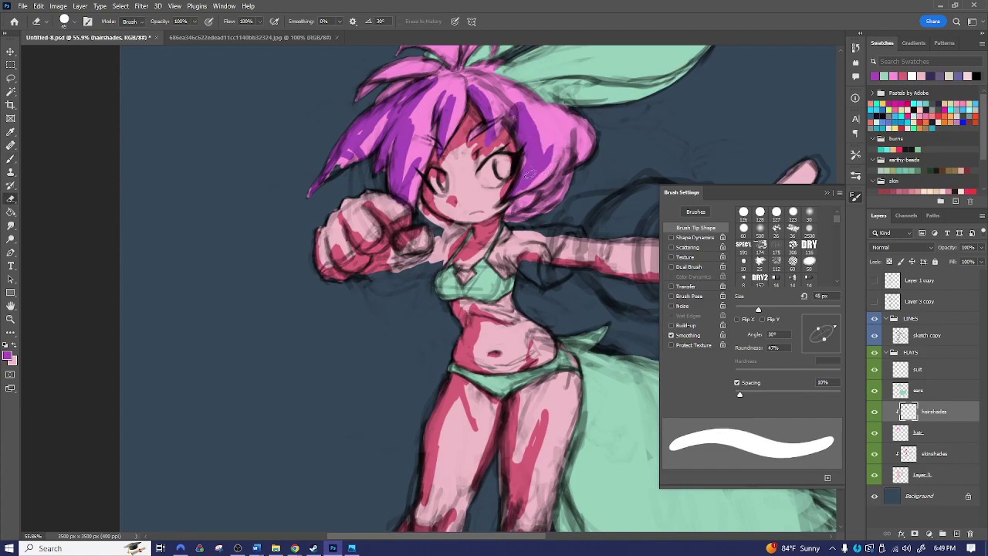
key("b")
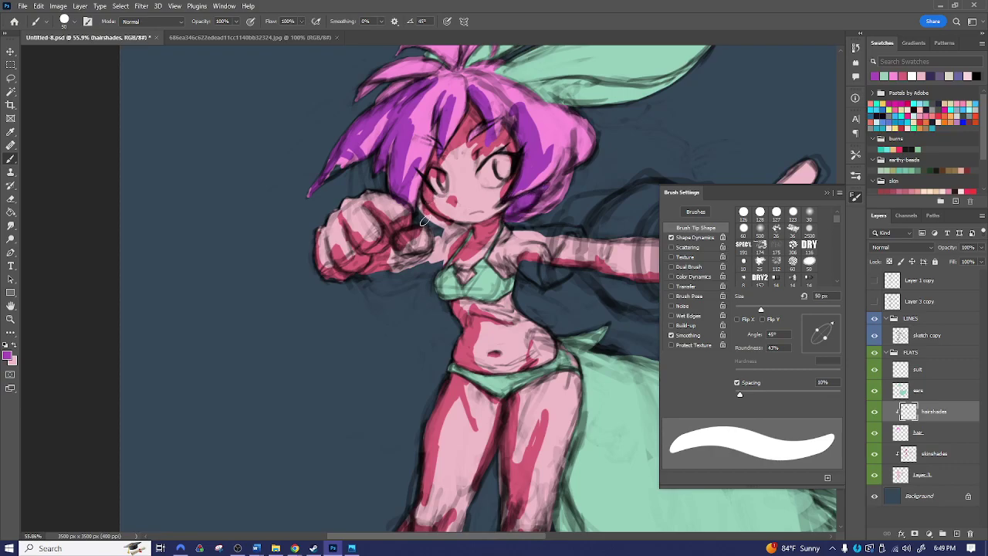
- Refine the side lock's purple shading, alternating a 45 px eraser for pink highlights with a 50 px brush for shadows
left_click_drag(515, 140, 464, 236)
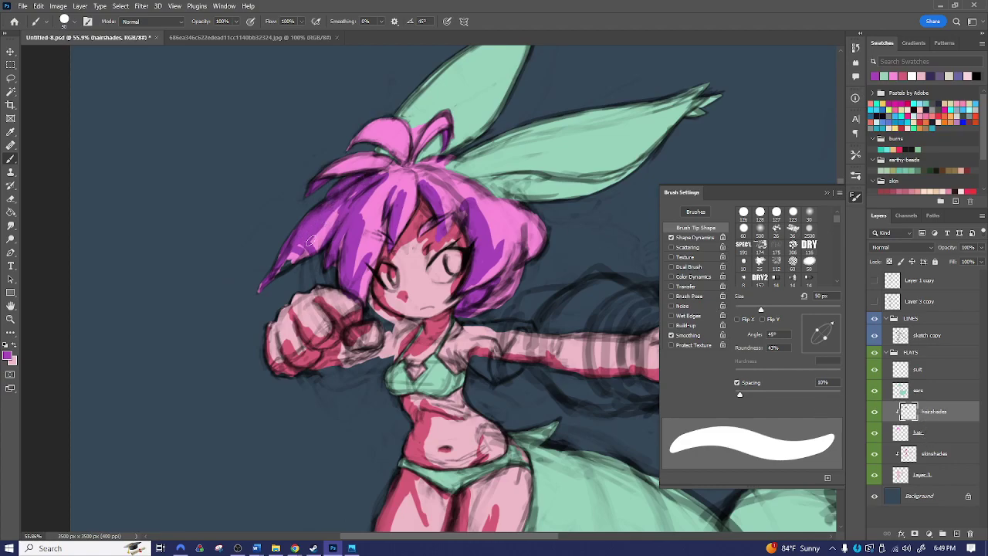
key("e")
left_click_drag(819, 331, 835, 329)
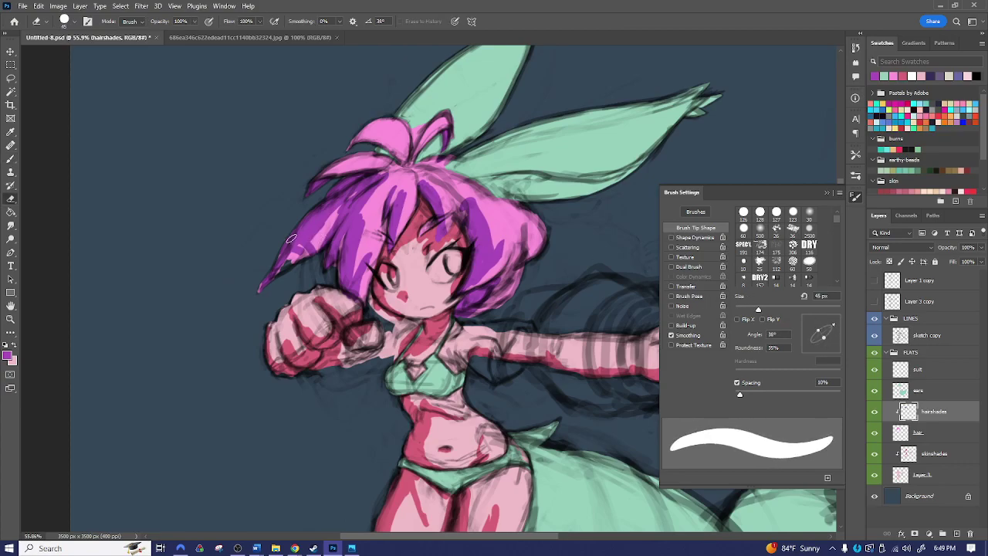
mouse_move(307, 244)
left_mouse_down()
mouse_move(301, 248)
mouse_move(276, 267)
mouse_move(316, 229)
mouse_move(298, 253)
left_mouse_up()
key("b")
key("e")
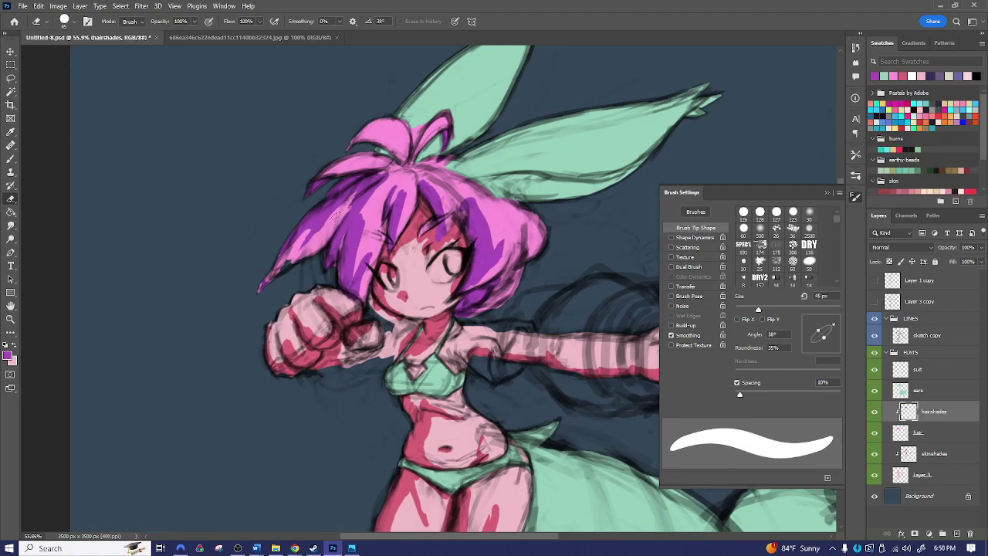
key("b")
left_click_drag(308, 240, 361, 197)
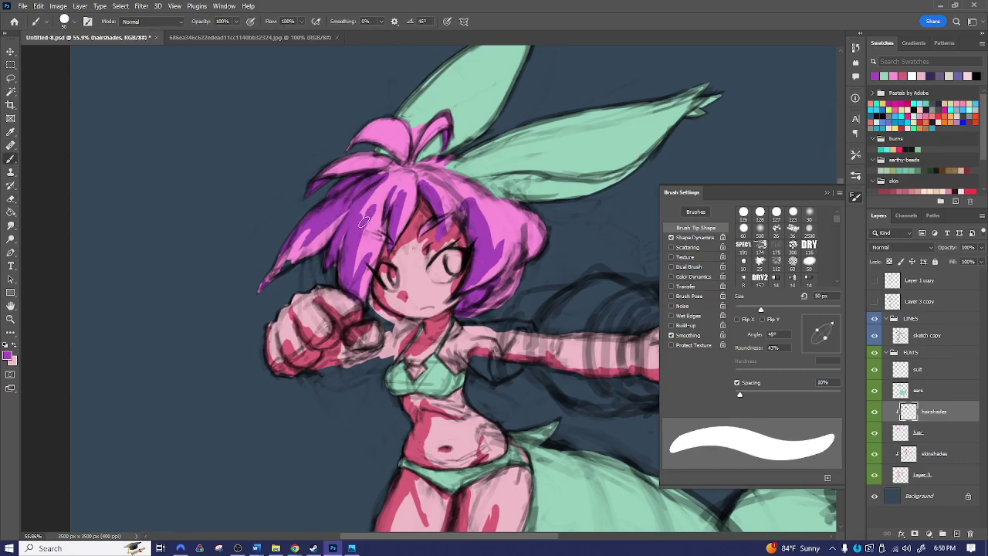
key("e")
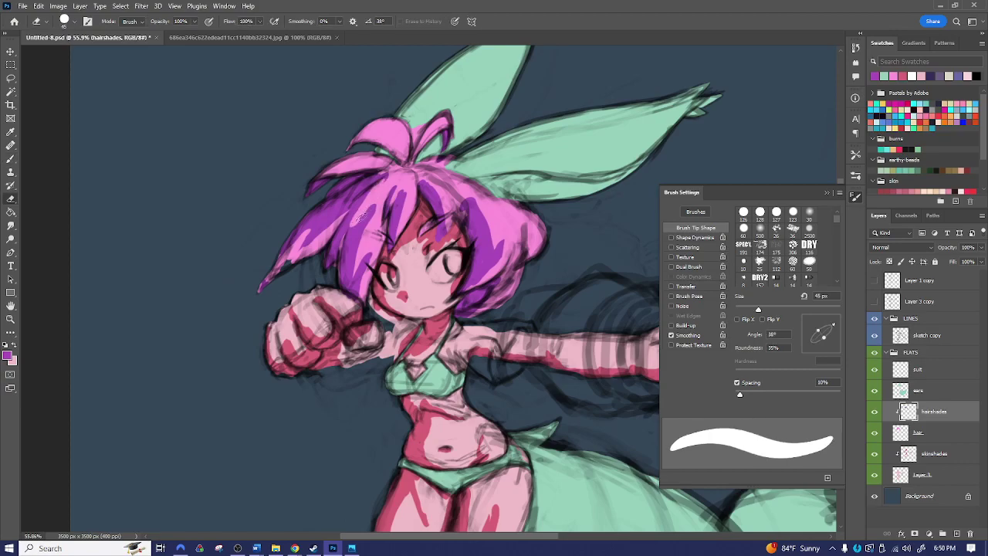
- Shade the rounded topknot tuft and the strand beneath it in purple with a 50 px brush
key("b")
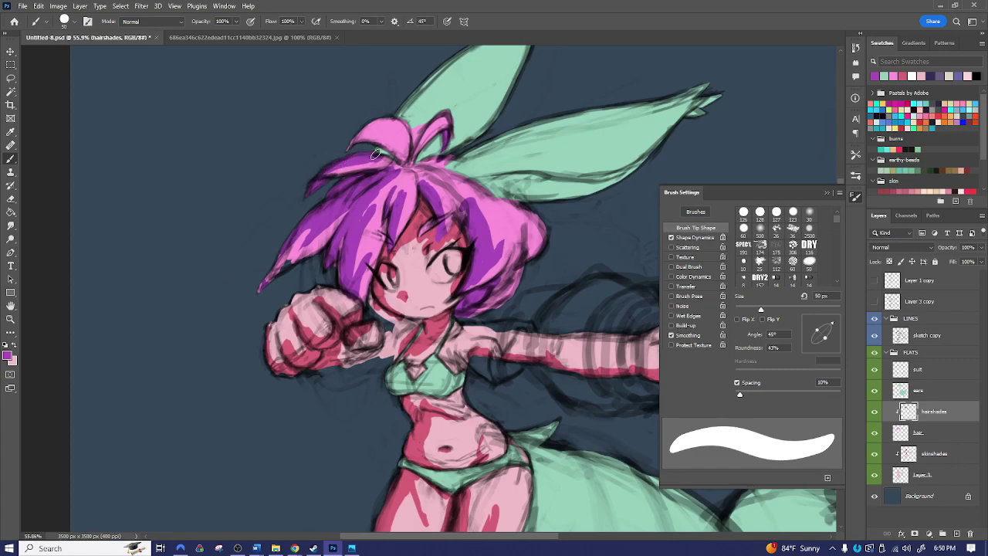
mouse_move(352, 142)
left_mouse_down()
mouse_move(380, 124)
mouse_move(367, 135)
mouse_move(381, 136)
mouse_move(387, 124)
mouse_move(398, 157)
left_mouse_up()
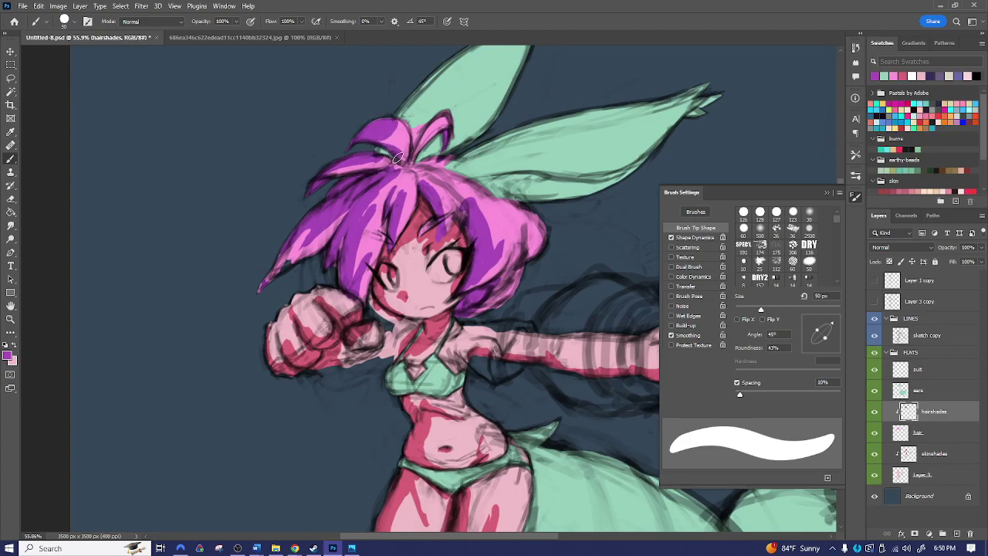
key("e")
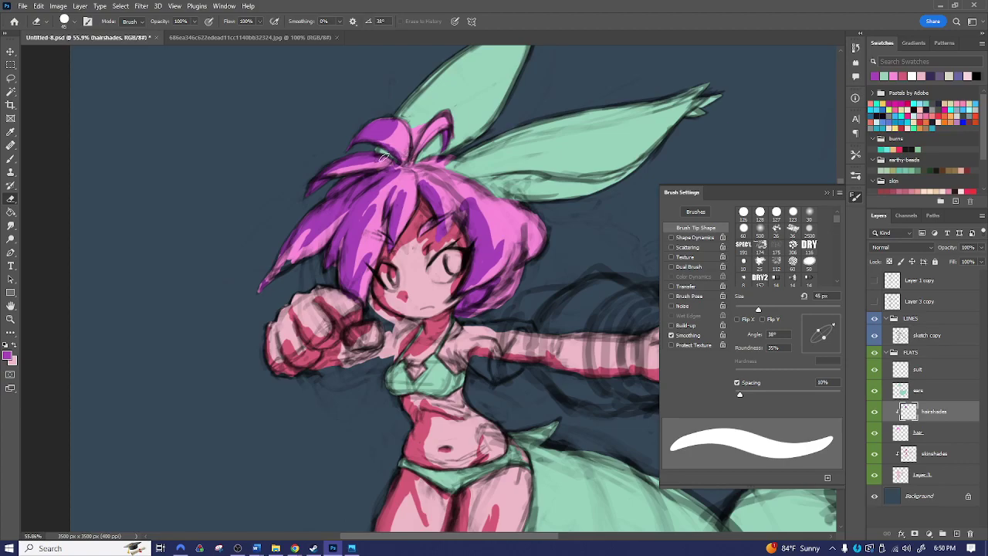
key("b")
mouse_move(378, 155)
left_mouse_down()
mouse_move(394, 164)
mouse_move(357, 160)
mouse_move(324, 175)
mouse_move(357, 166)
left_mouse_up()
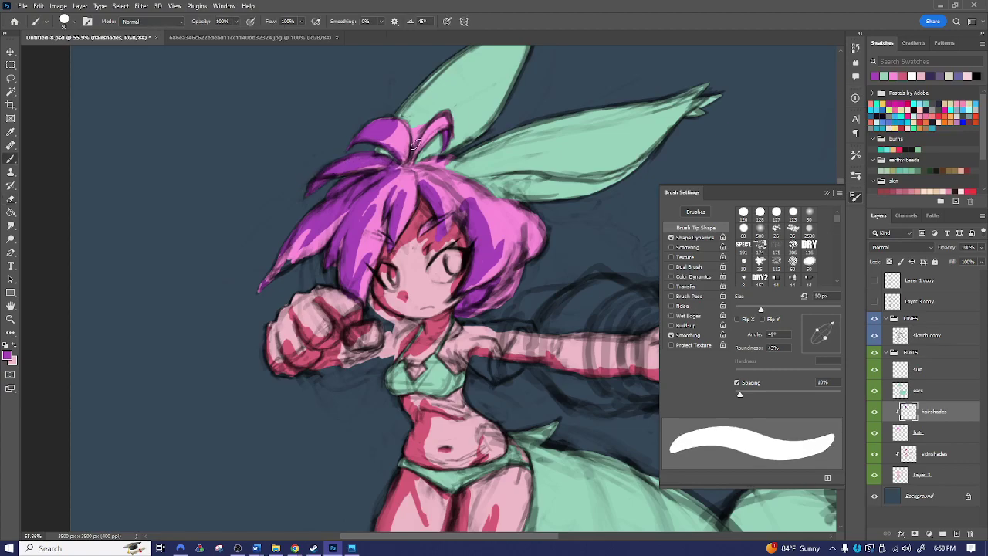
- Add finer purple shadows to the looped topknot strand and neighbouring hair, adjusting the brush between 30 and 35 px
key("bracketleft")
key("bracketleft")
key("bracketleft")
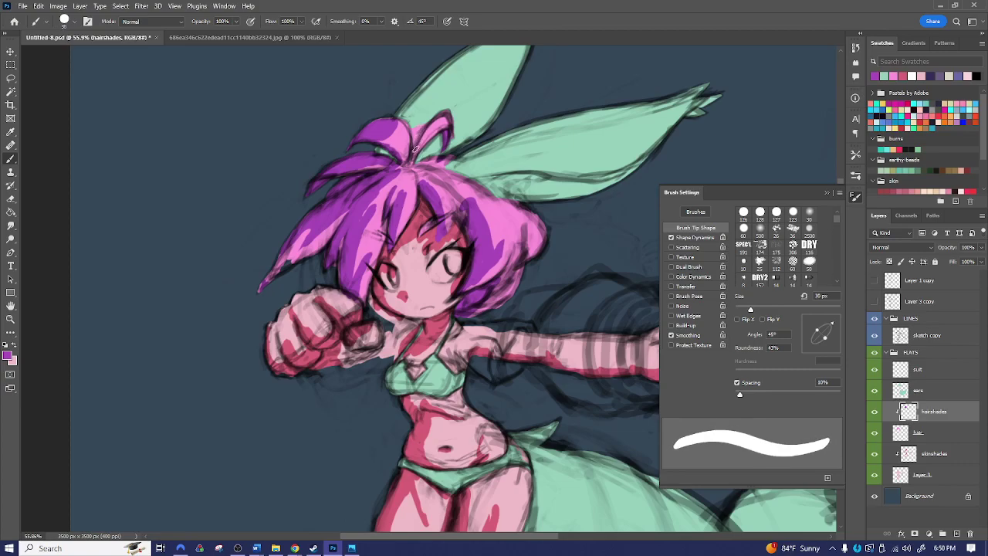
key("bracketright")
key("bracketright")
key("bracketright")
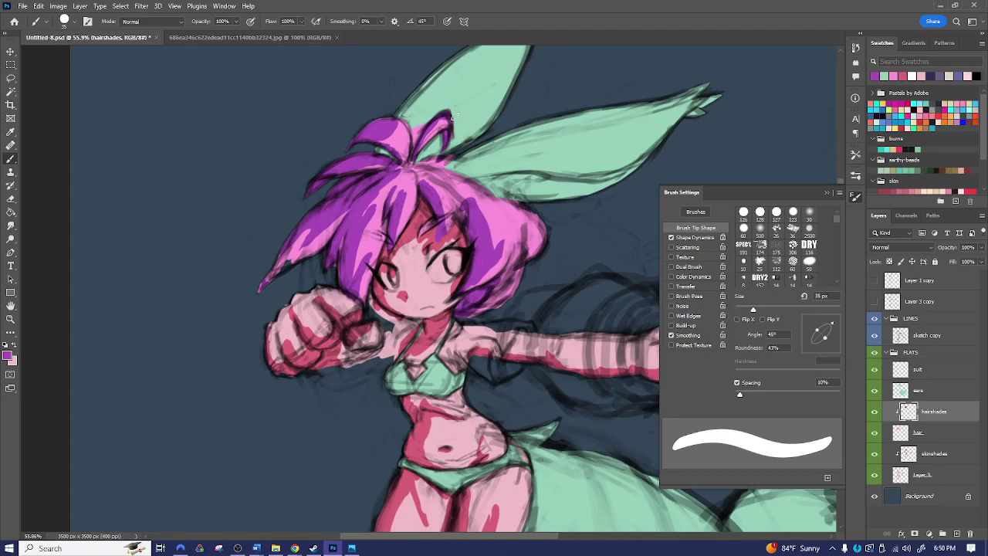
left_click_drag(502, 274, 464, 261)
- Hide the LINES group and set the Eyedropper to sample Current & Below
key("z")
left_click_drag(541, 274, 477, 268)
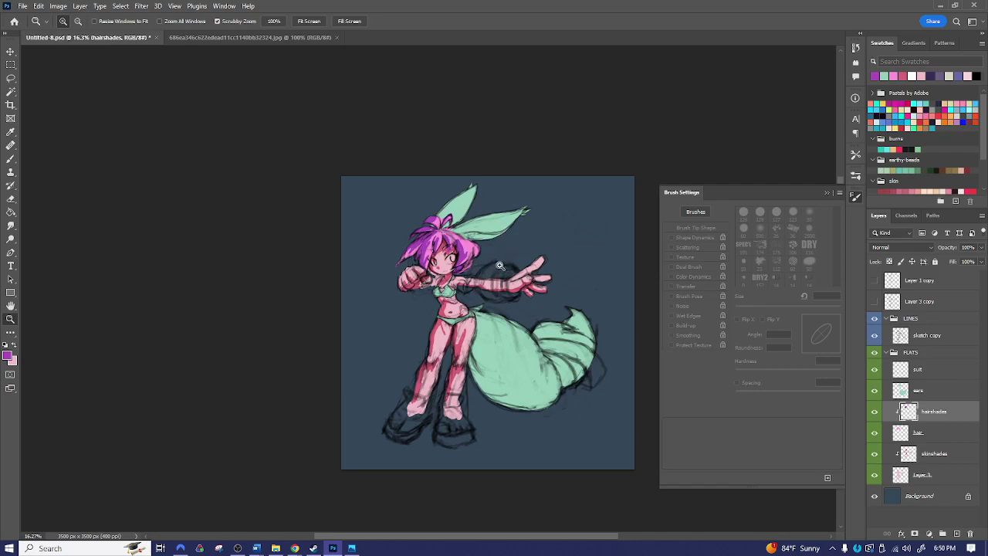
left_click(876, 318)
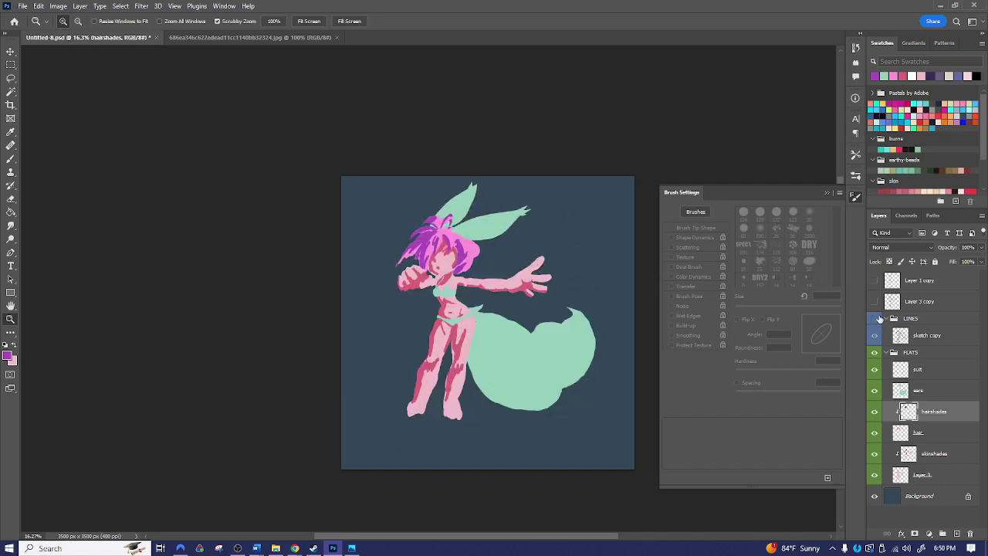
left_click_drag(442, 247, 440, 241)
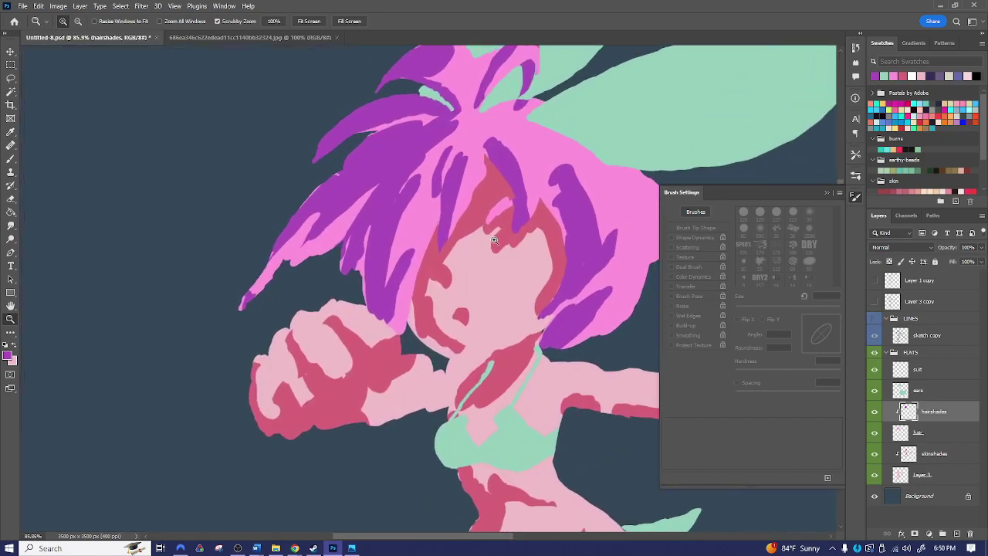
key("i")
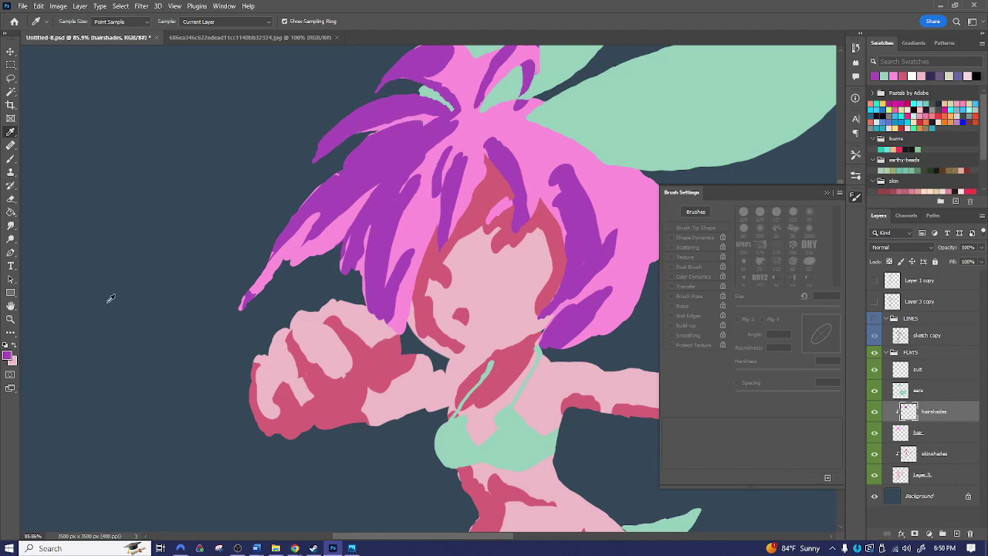
left_click(469, 128)
left_click(224, 21)
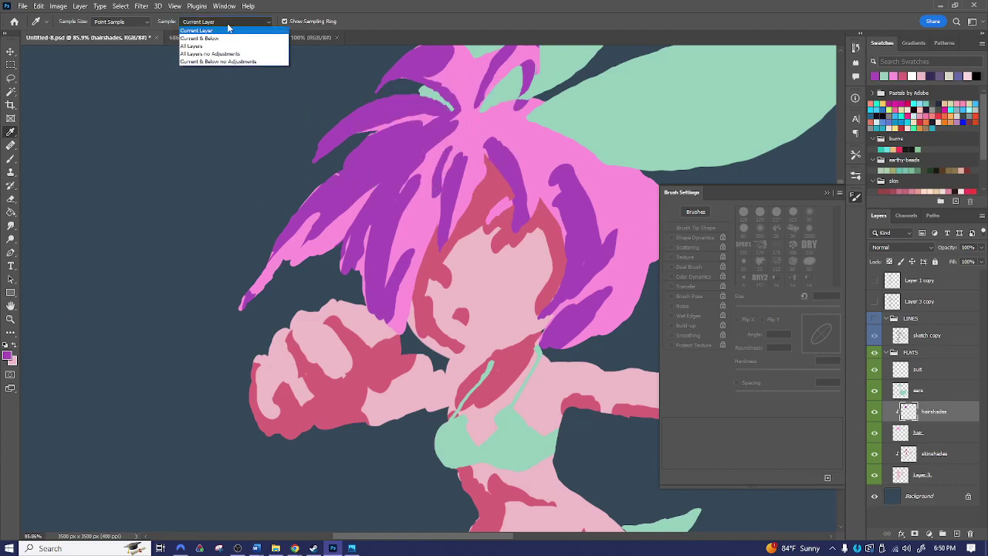
left_click(223, 38)
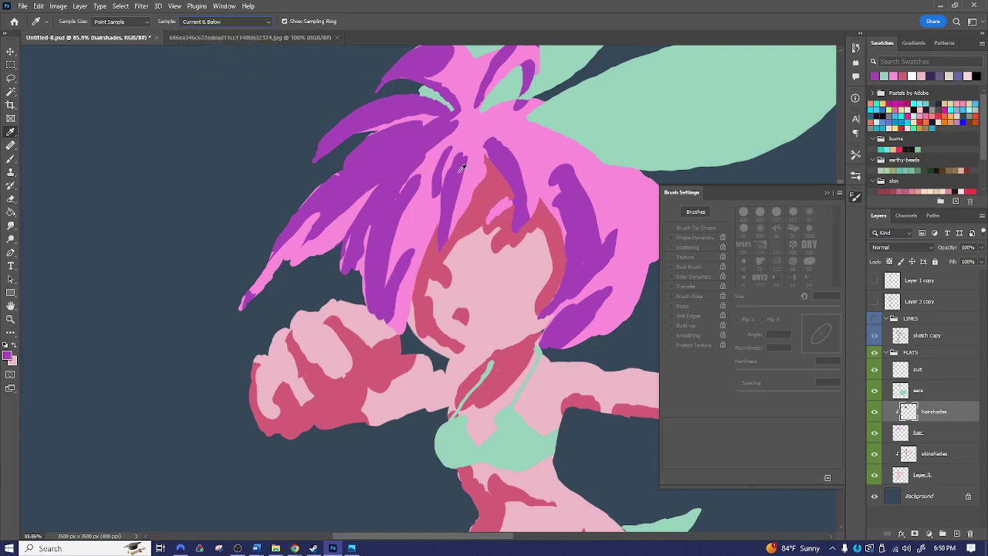
left_click(563, 334)
- Examine the flat colours where the hair meets the chin and neck, then across the whole figure
key("z")
left_click_drag(540, 340, 606, 328)
key("space")
left_click_drag(552, 319, 456, 308)
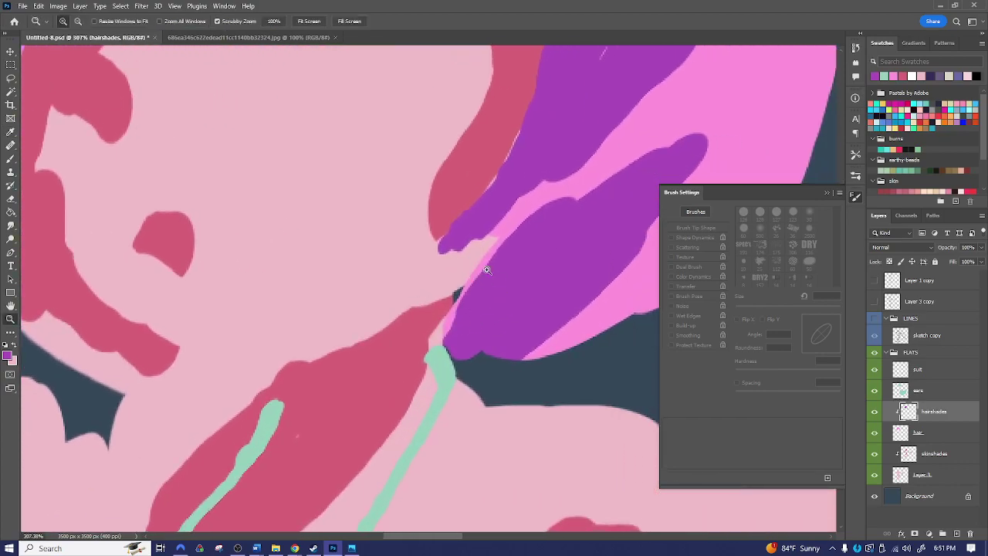
left_click_drag(541, 311, 441, 315)
key("space")
left_click_drag(535, 346, 479, 195)
left_click_drag(498, 212, 492, 236)
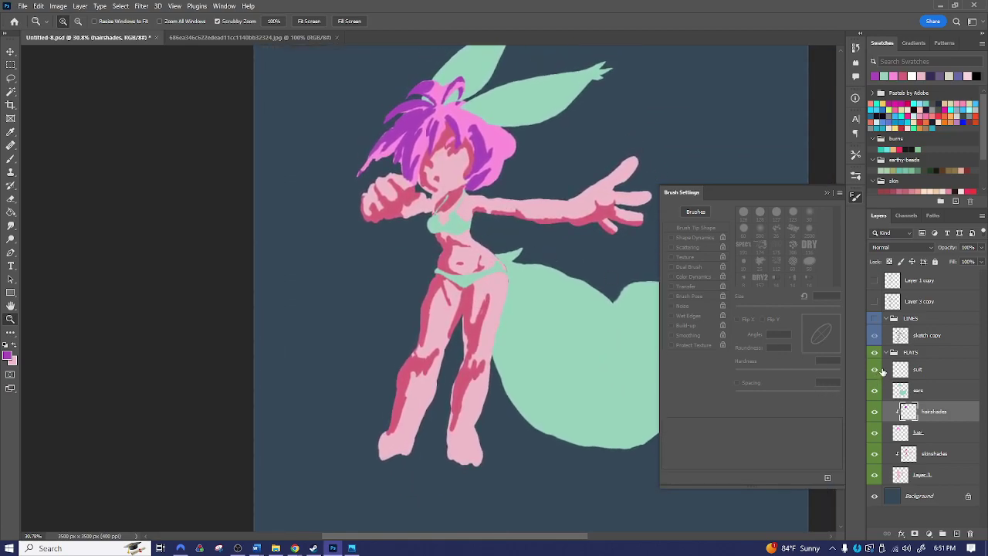
- Show the LINES group again and save the document with the suit layer selected
left_click(911, 374)
left_click(876, 320)
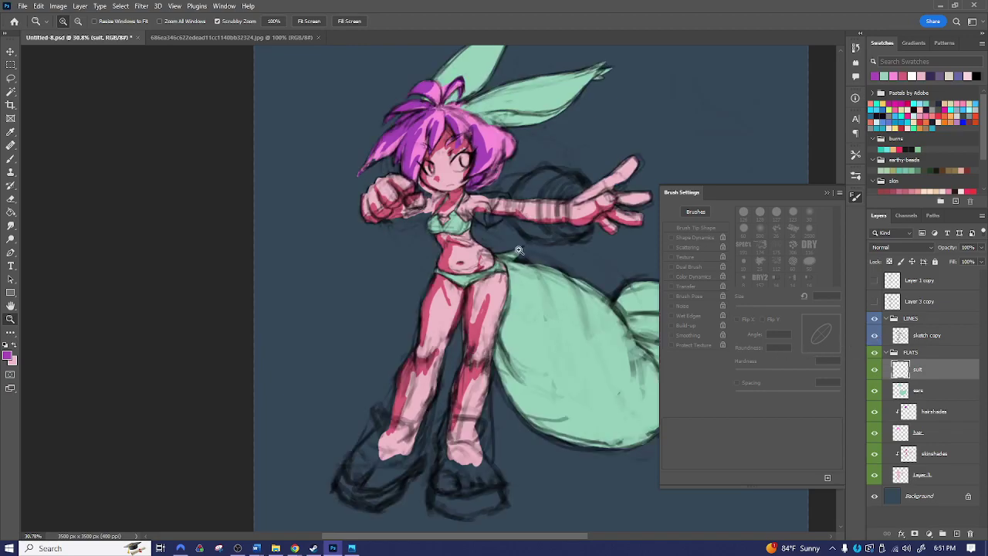
key("ctrl+s")
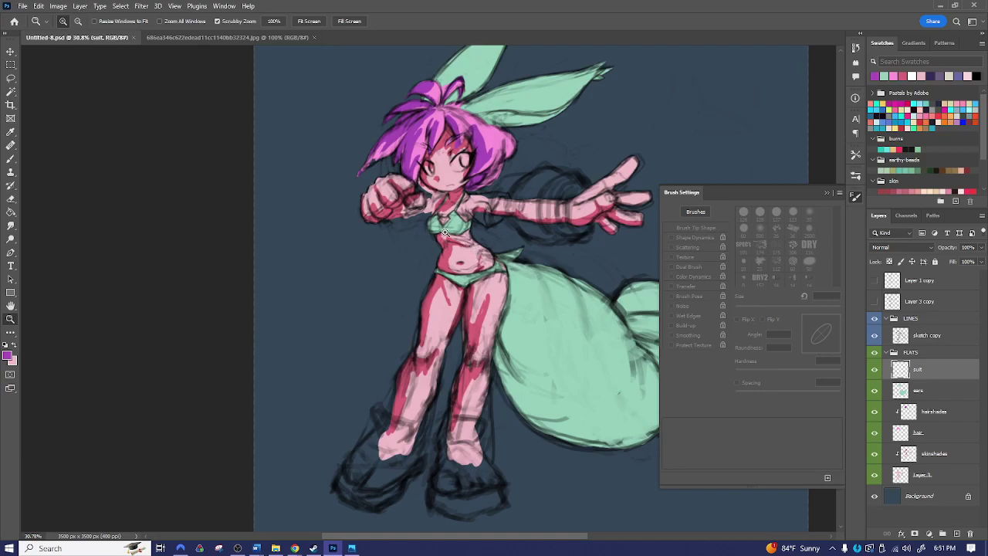
- Try turning the suit black with Hue/Saturation, using hue +19 and lightness -100 and lowering the saturation
key("ctrl+u")
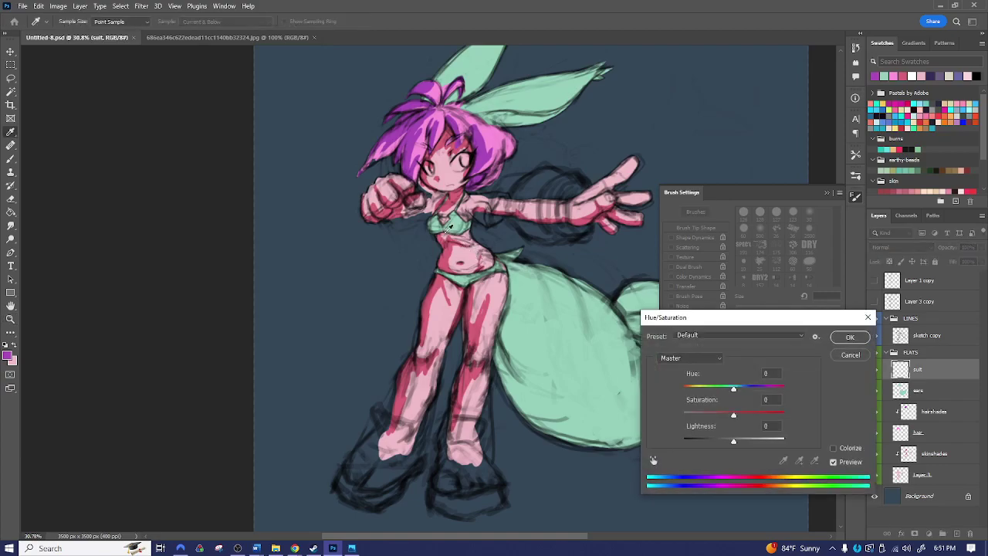
left_click_drag(712, 321, 680, 310)
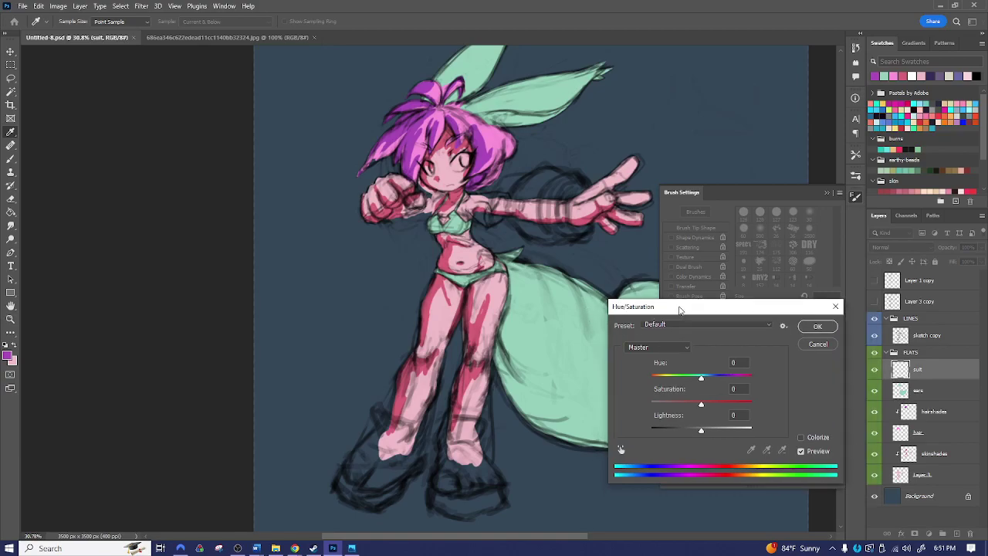
left_click_drag(702, 433, 750, 407)
left_click_drag(701, 378, 657, 402)
left_click_drag(734, 379, 711, 378)
left_click_drag(668, 405, 704, 405)
left_click_drag(663, 430, 640, 417)
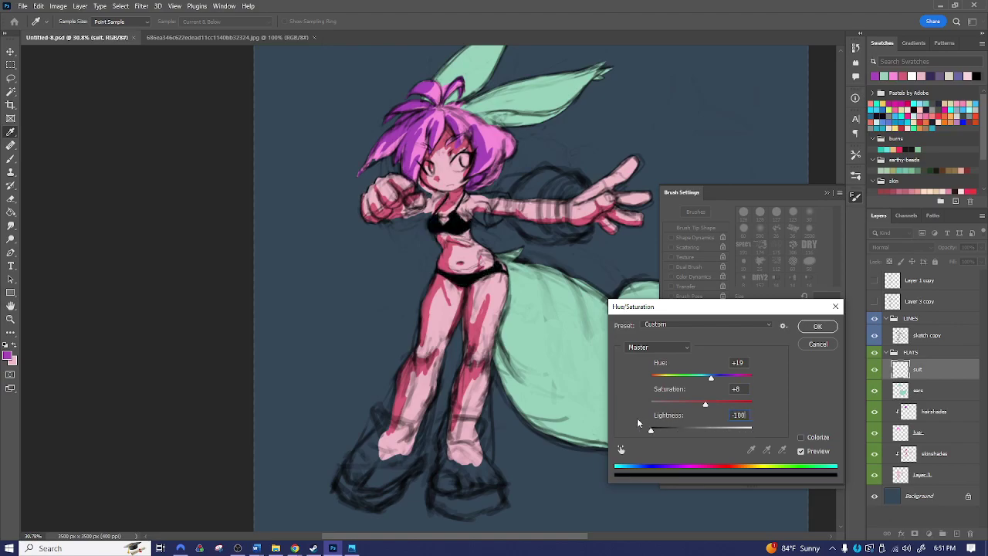
left_click_drag(706, 406, 606, 405)
key("z")
left_click(811, 328)
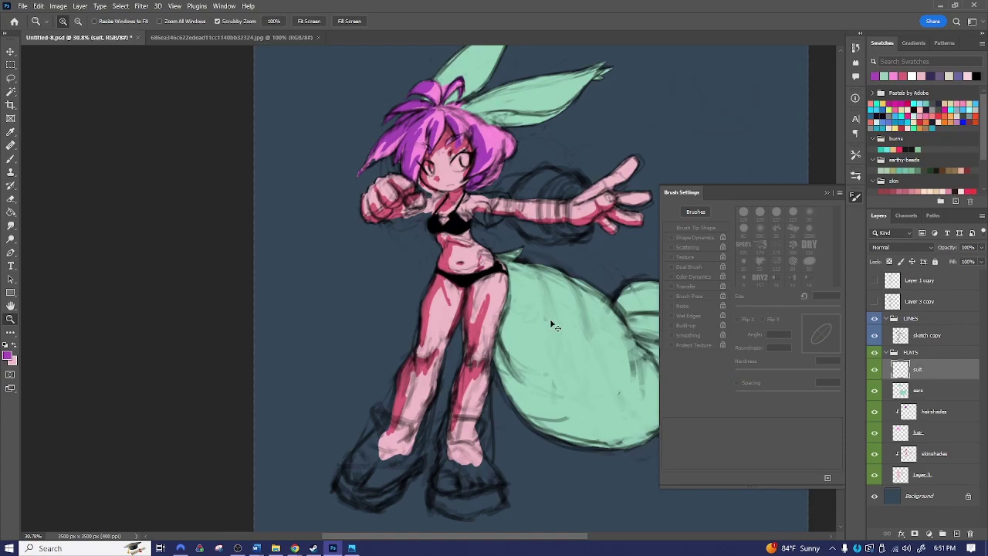
- Try lightening the black suit with Hue/Saturation at hue -31, saturation -40 and lightness +55, and undo the black recolouring
key("ctrl+u")
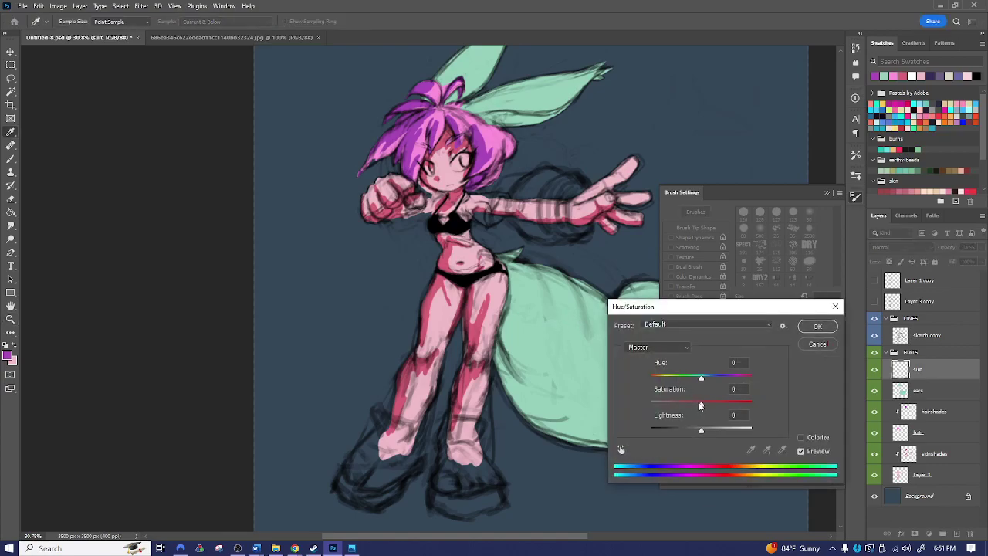
left_click_drag(702, 431, 687, 388)
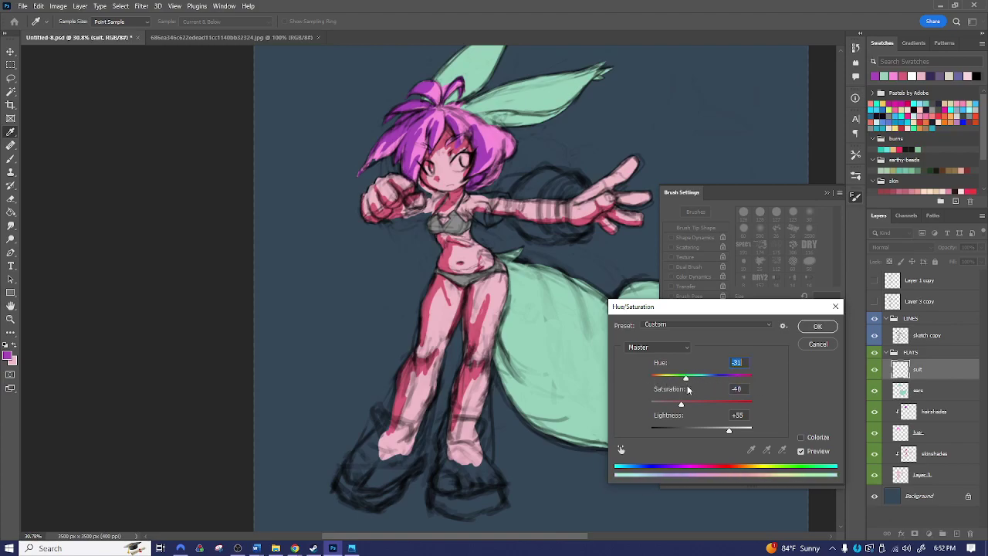
left_click(817, 345)
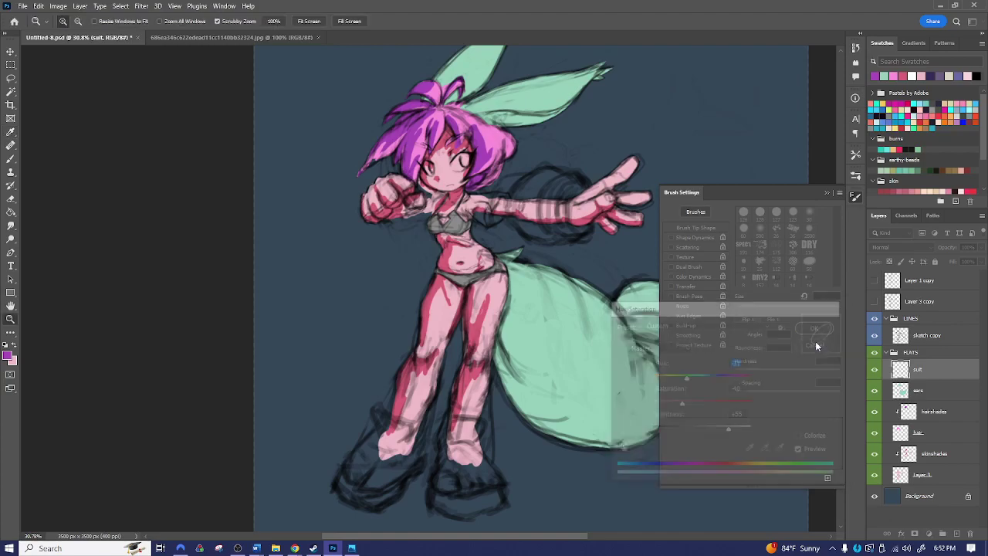
key("ctrl+z")
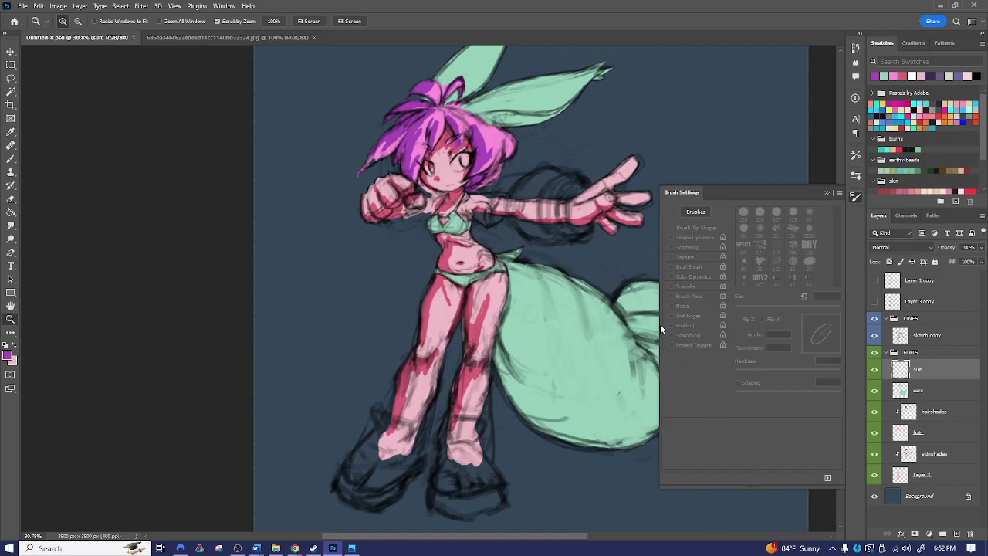
- Darken the mint suit to near black with Hue/Saturation, using lightness -92 and a raised hue
key("ctrl+u")
left_click_drag(701, 430, 657, 430)
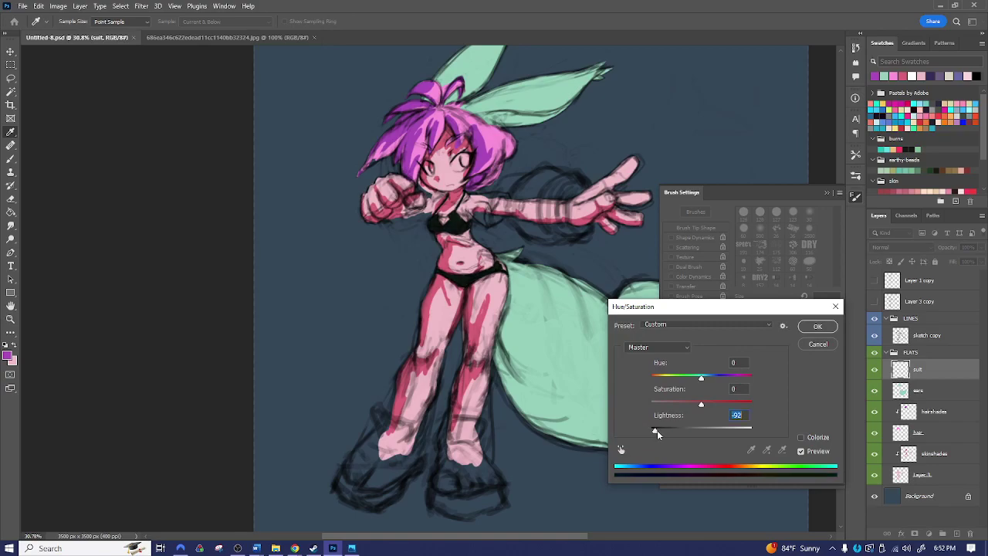
left_click(702, 378)
left_click_drag(704, 381, 722, 378)
left_click(817, 325)
key("z")
- Try turning the darkened suit cyan with Hue/Saturation at saturation +100 and lightness +58
key("ctrl+u")
left_click_drag(701, 410, 769, 406)
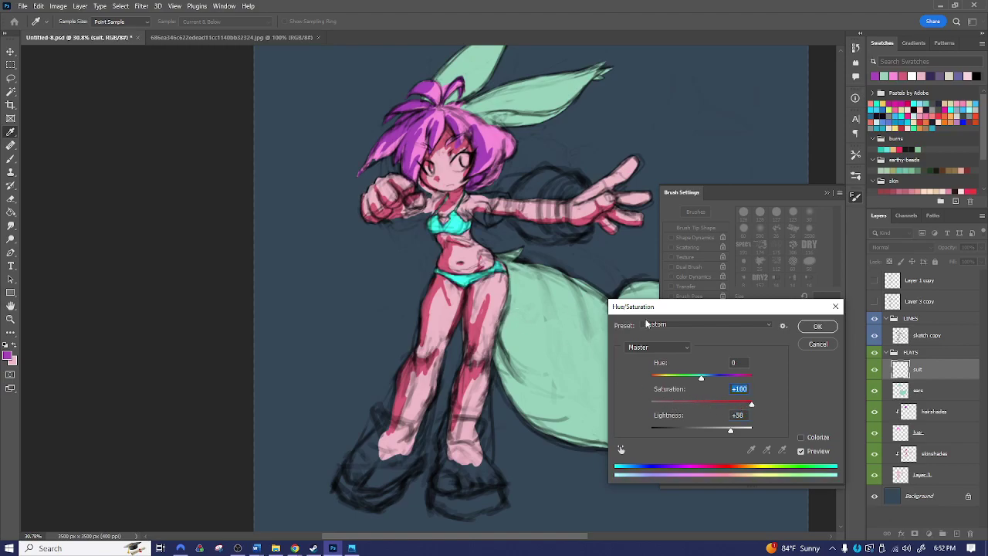
left_click(816, 344)
key("z")
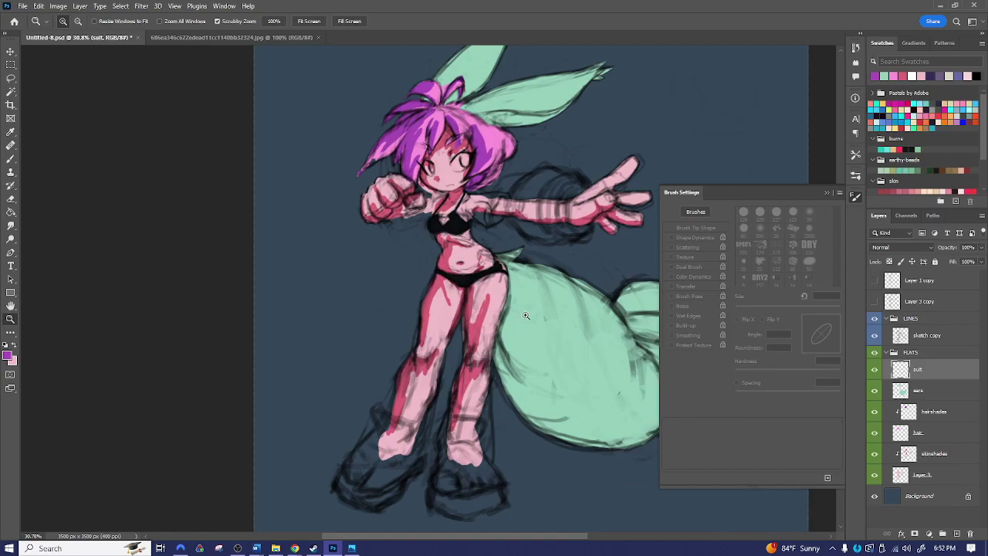
- Lock the suit layer's transparent pixels and sample coral and hot pink from the reference image's poster
left_click(890, 262)
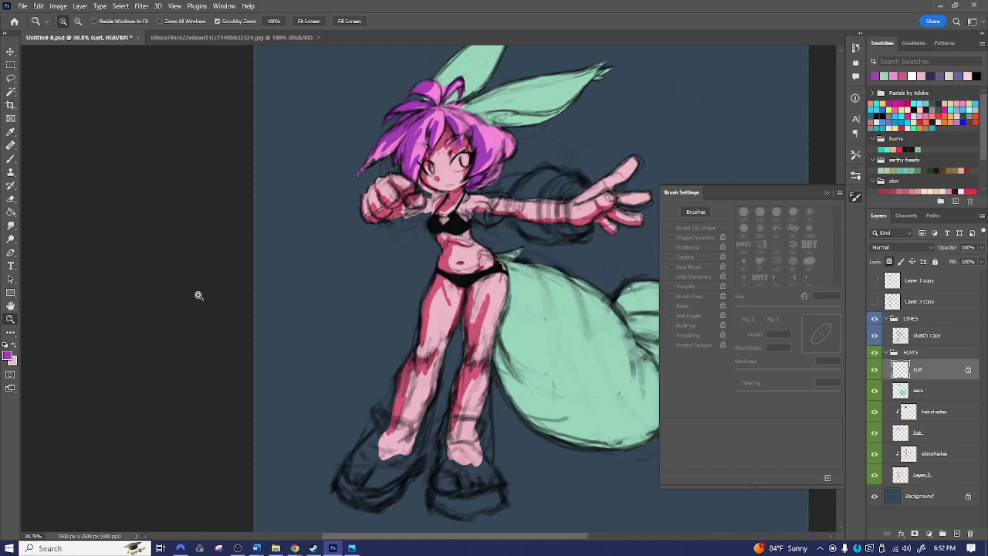
left_click(243, 38)
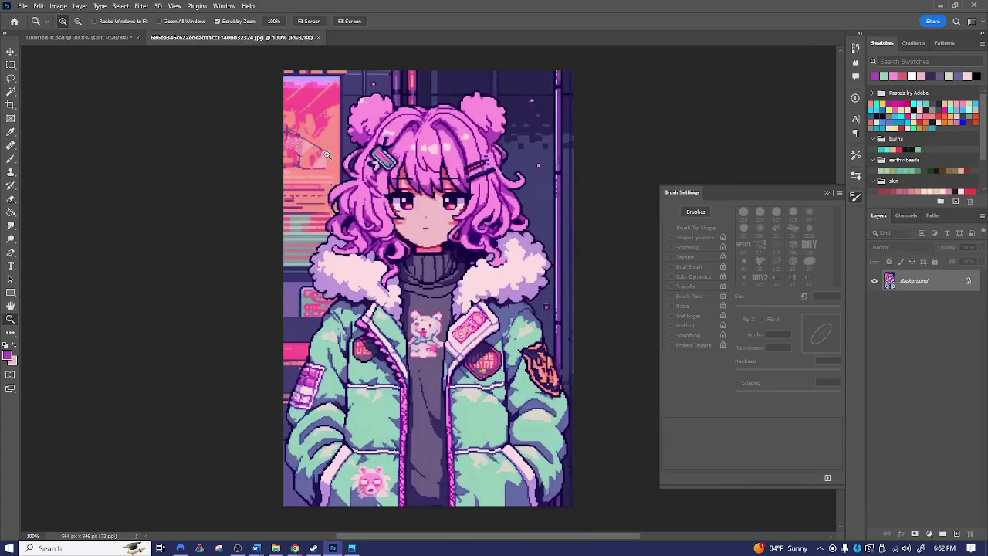
key("i")
left_click(328, 97)
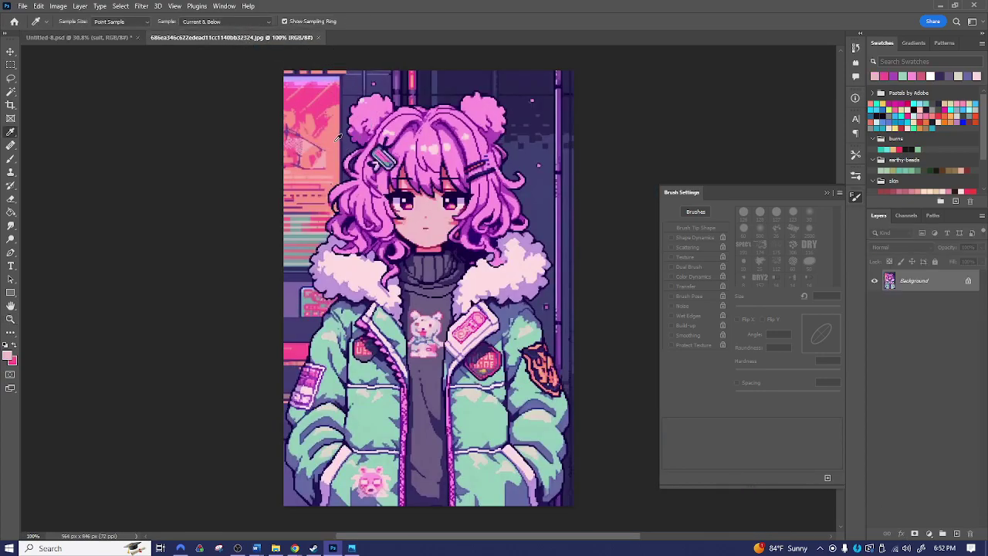
left_click(85, 37)
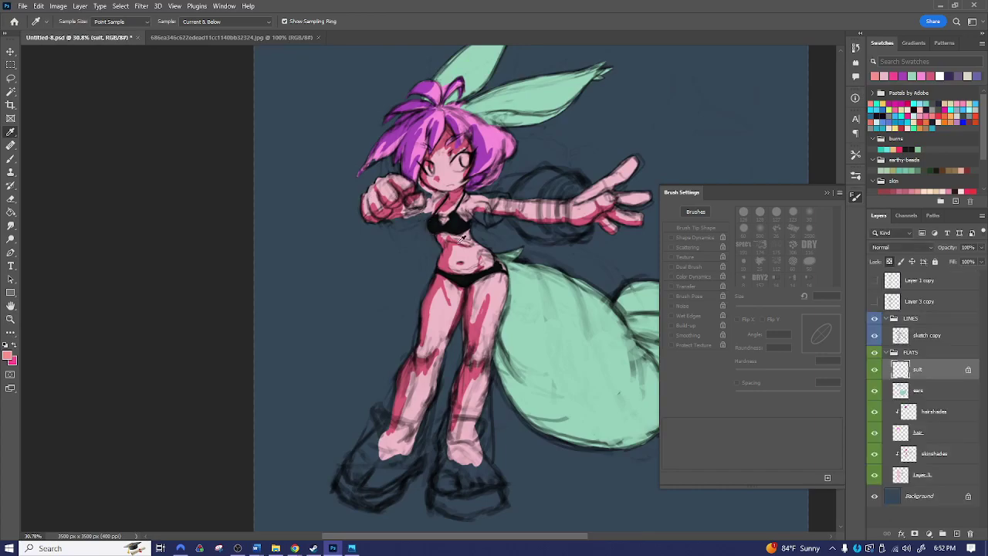
- Repaint the suit's top and bottoms with a 500 px brush, trying coral before covering it with hot pink
key("b")
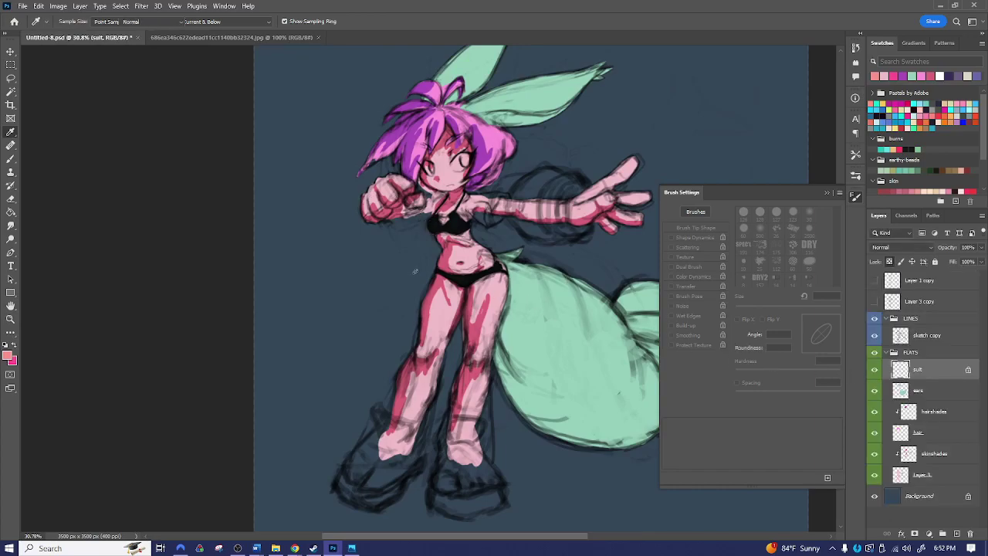
key("bracketright")
key("bracketright")
key("bracketright")
key("bracketright")
key("bracketright")
key("bracketright")
key("bracketright")
key("bracketright")
key("bracketright")
key("bracketright")
key("bracketright")
key("bracketright")
key("bracketright")
key("bracketright")
key("bracketright")
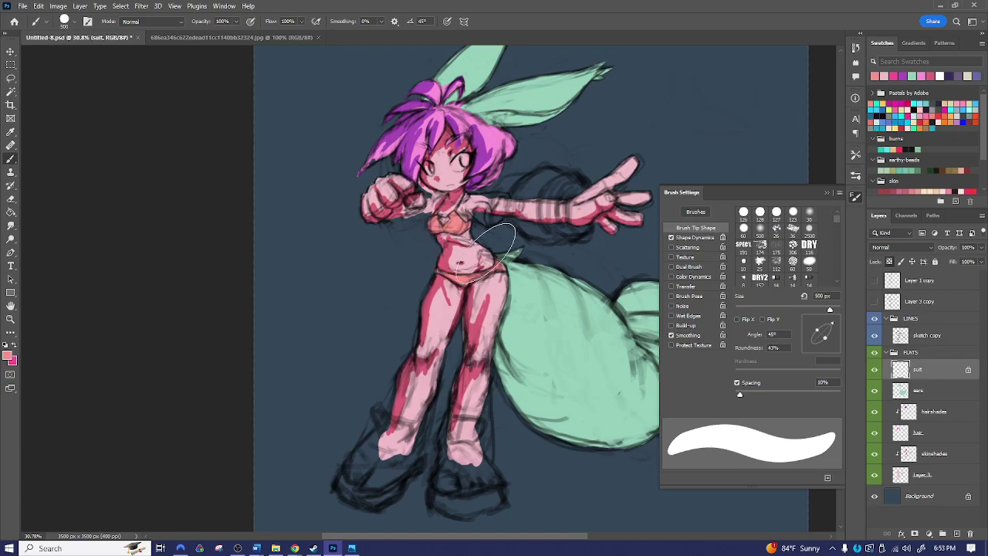
key("x")
mouse_move(421, 203)
left_mouse_down()
mouse_move(463, 228)
mouse_move(506, 282)
left_mouse_up()
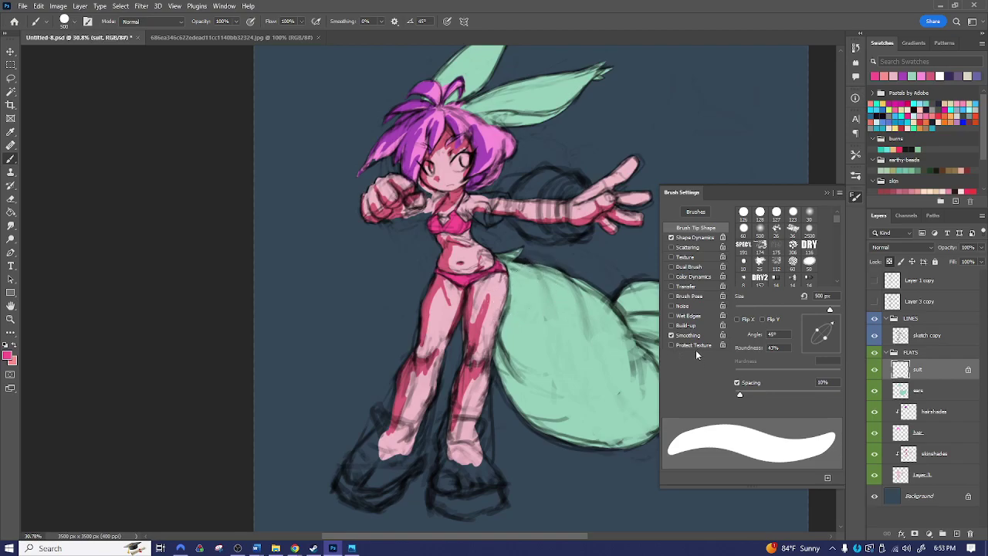
- Add a new layer directly above the ears layer in the FLATS group
left_click(922, 391)
key("ctrl+shift+n")
key("Return")
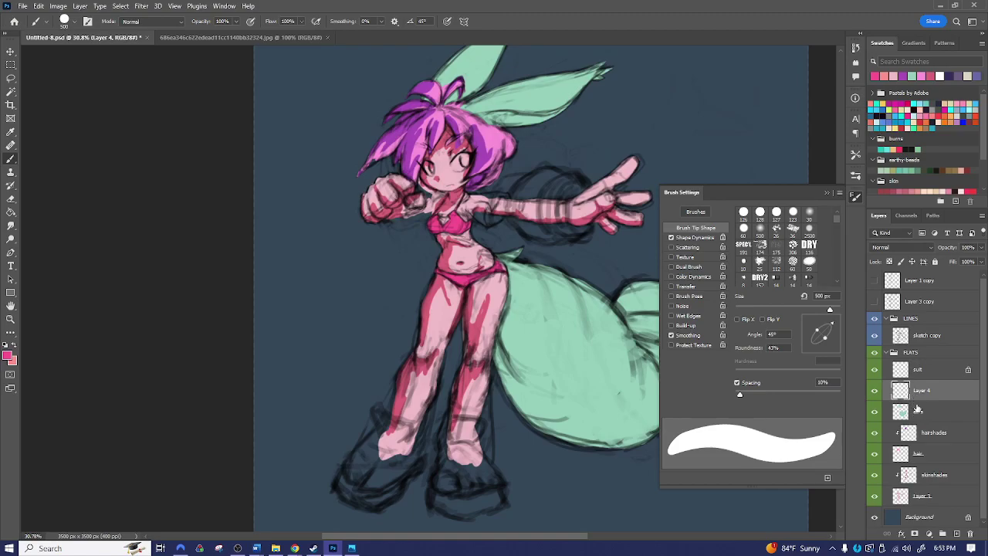
- Clip the new layer to the ears layer and sample muted purple and cream tones from the reference image's jacket
left_click_drag(917, 417, 918, 396)
left_click(918, 396, "alt")
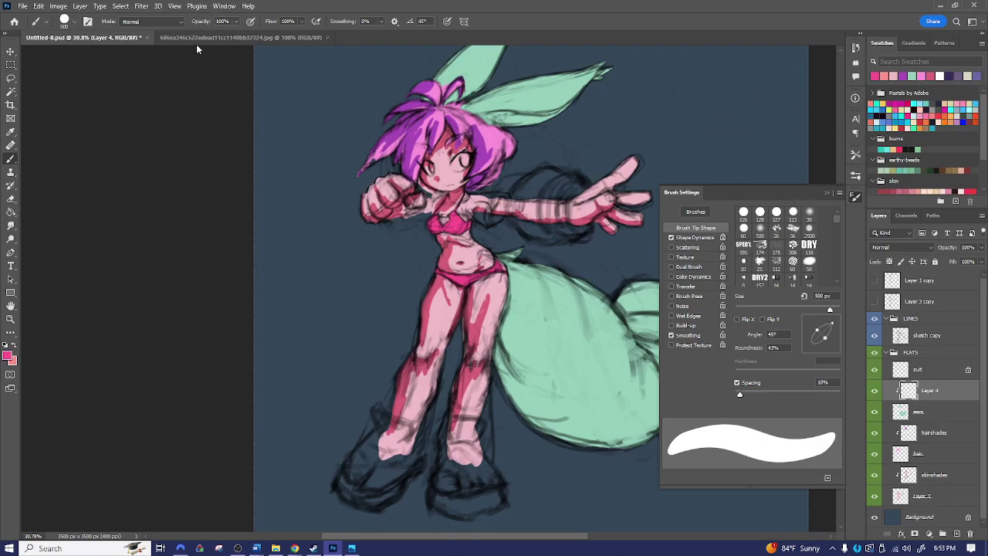
left_click(224, 37)
key("i")
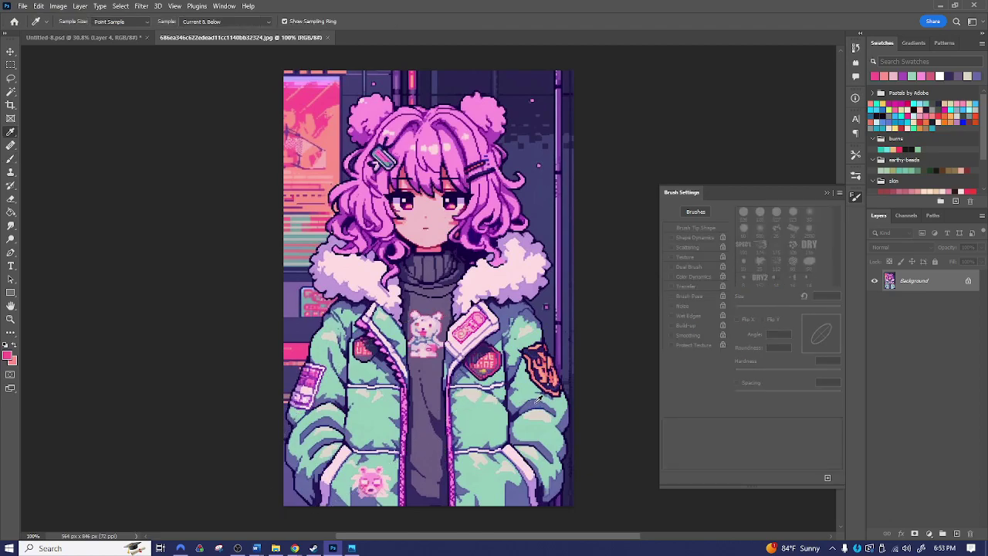
left_click(537, 399)
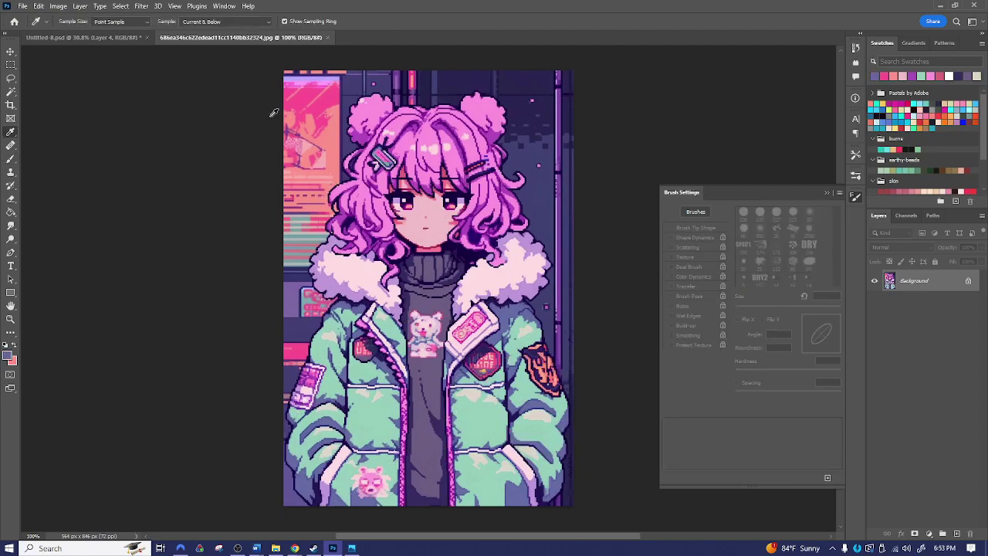
left_click(335, 330)
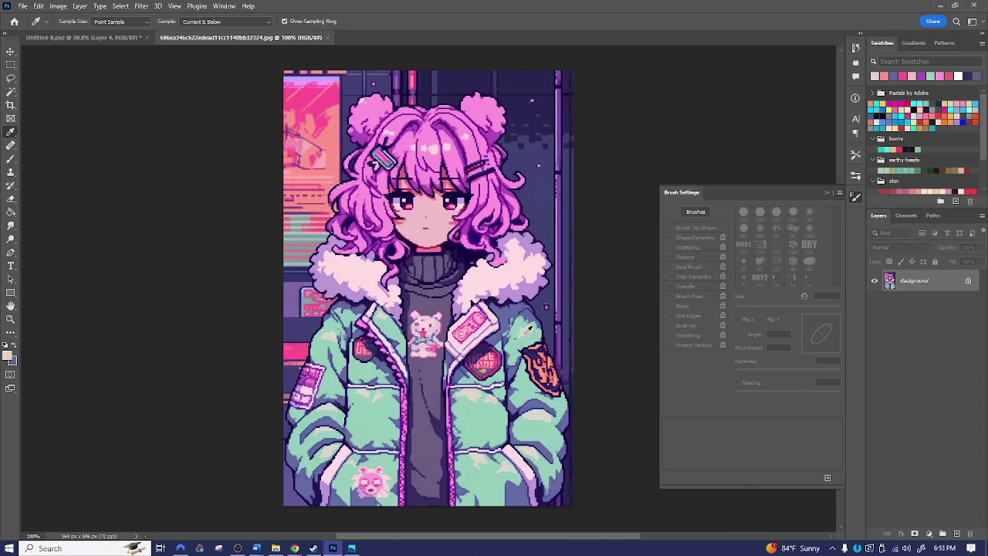
left_click(528, 329)
left_click(110, 38)
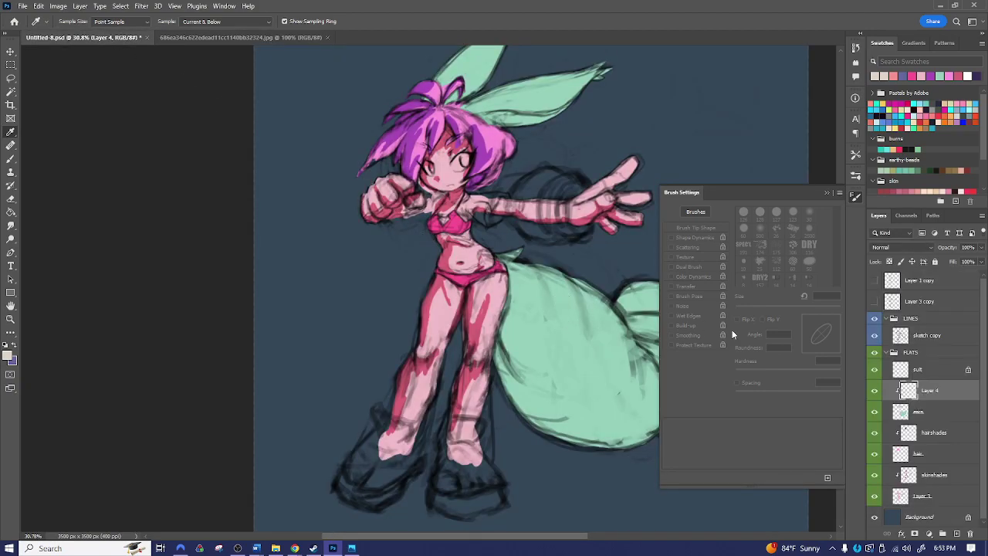
- Rename the clipped layer "ears shading"
key("b")
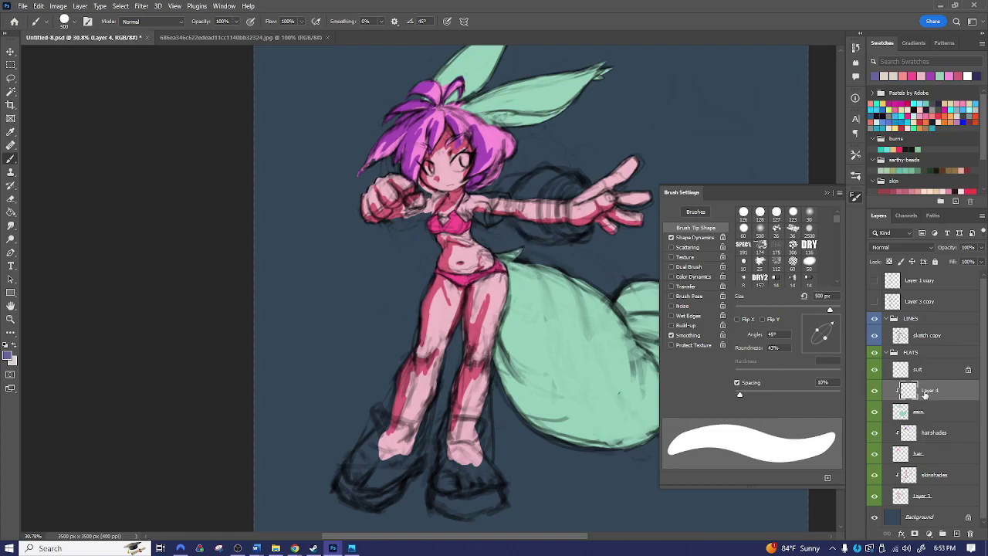
double_click(929, 391)
type("ears shading")
key("Return")
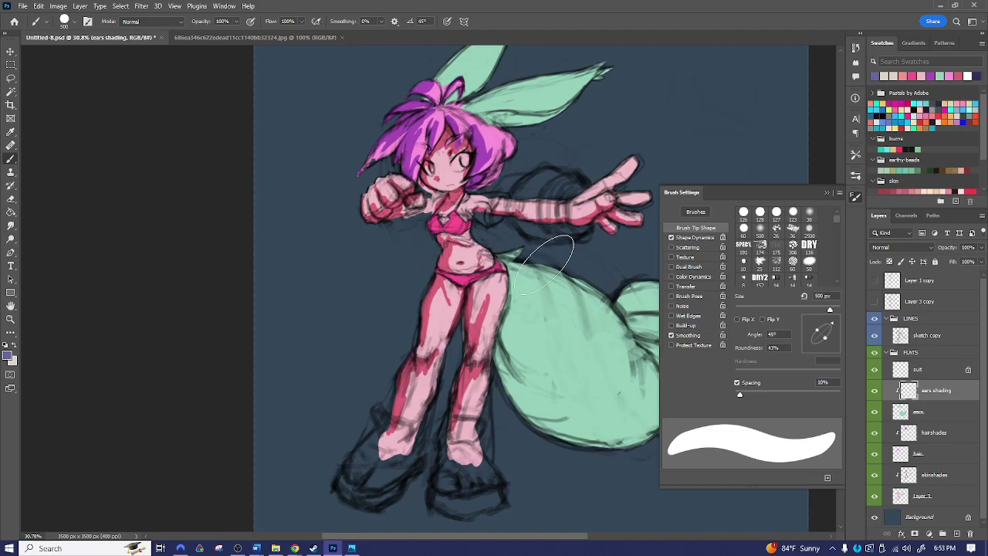
- Paint muted purple shading along the tail's leg-side edge and underside with a reduced brush
key("ctrl+shift+h")
mouse_move(576, 273)
left_mouse_down()
mouse_move(499, 233)
mouse_move(492, 216)
left_mouse_up()
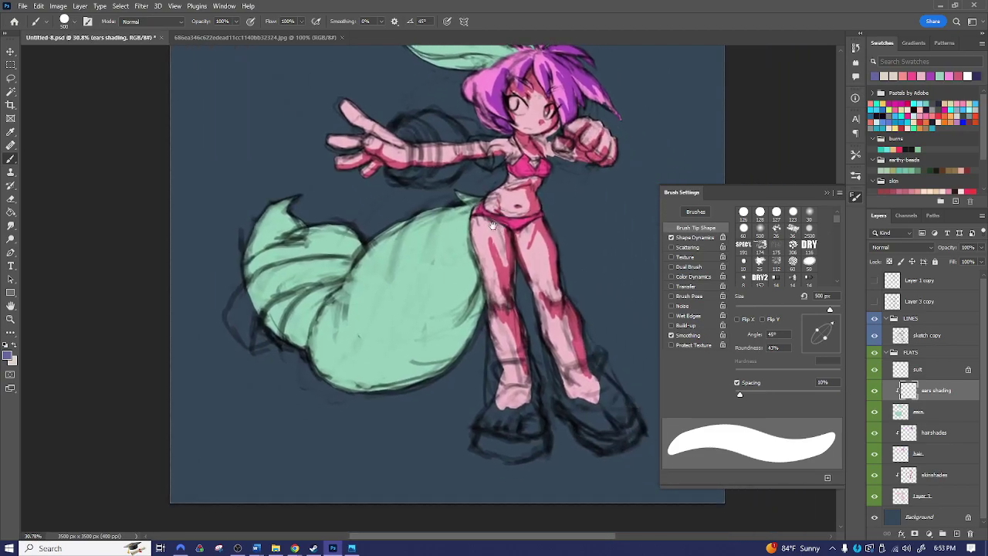
key("[")
key("[")
key("[")
key("[")
key("bracketleft")
key("bracketleft")
key("bracketleft")
left_click_drag(471, 233, 424, 325)
mouse_move(464, 281)
left_mouse_down()
mouse_move(373, 377)
mouse_move(322, 371)
mouse_move(381, 389)
mouse_move(450, 304)
mouse_move(455, 332)
mouse_move(472, 296)
mouse_move(459, 346)
left_mouse_up()
- Add hatched muted purple strokes inside the lower half of the tail with a 90 px brush
key("bracketleft")
key("bracketleft")
key("bracketleft")
left_click_drag(424, 301, 401, 332)
mouse_move(425, 315)
left_mouse_down()
mouse_move(406, 333)
mouse_move(381, 337)
left_mouse_up()
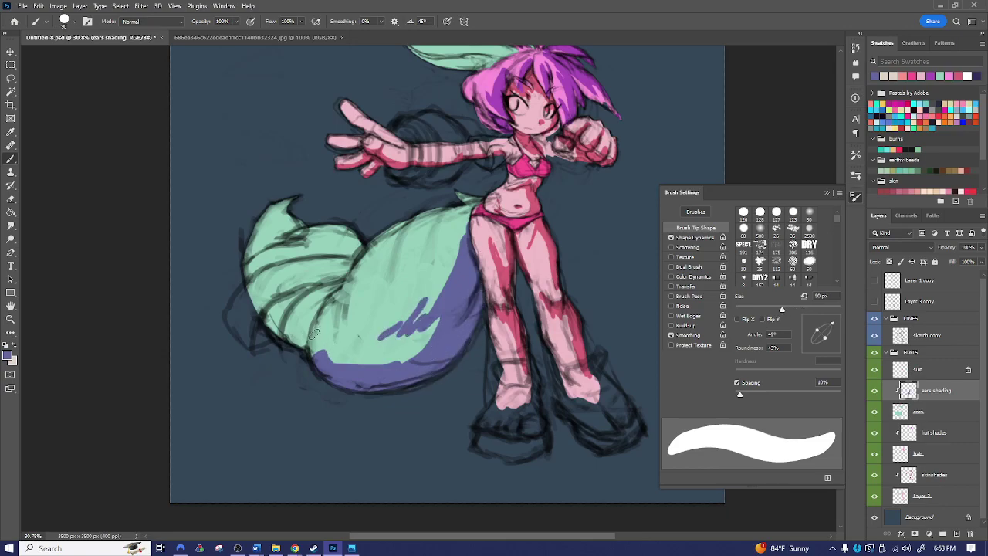
- Shade the folds and tip at the tail's far end in muted purple, trimming the tip's shading with the eraser
mouse_move(308, 356)
left_mouse_down()
mouse_move(271, 316)
mouse_move(266, 330)
mouse_move(345, 248)
mouse_move(363, 244)
mouse_move(312, 234)
mouse_move(327, 253)
mouse_move(289, 250)
mouse_move(343, 253)
left_mouse_up()
mouse_move(299, 225)
left_mouse_down()
mouse_move(287, 220)
mouse_move(293, 207)
mouse_move(276, 217)
mouse_move(298, 201)
left_mouse_up()
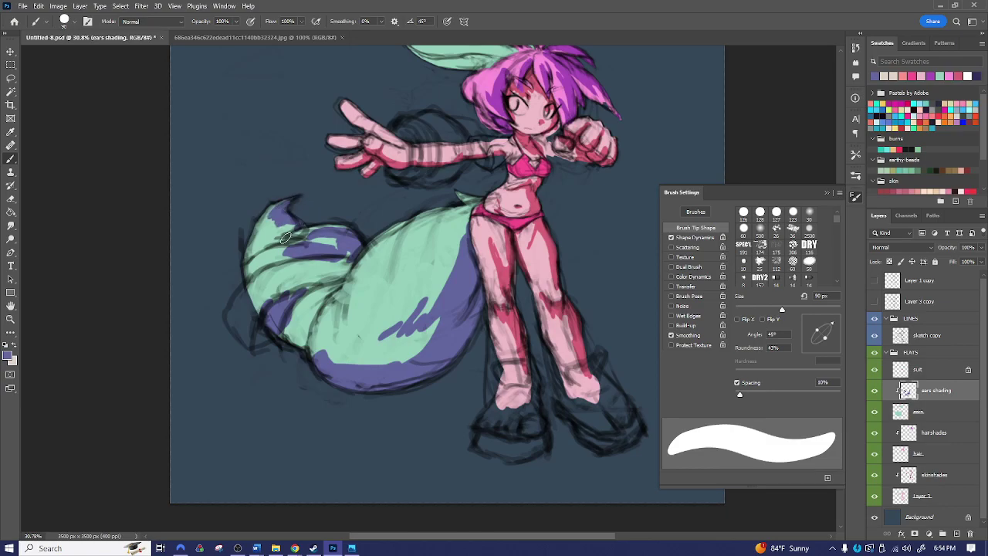
key("e")
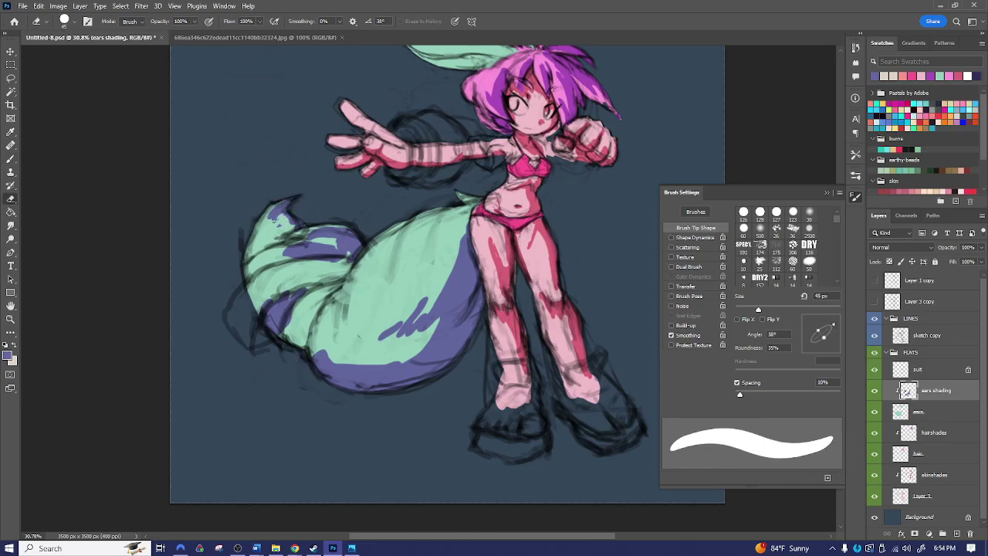
mouse_move(291, 223)
left_mouse_down()
mouse_move(274, 239)
mouse_move(284, 223)
left_mouse_up()
- Paint streaked purple shading on the upper tail near the hip and thin it with an 80 px eraser
key("b")
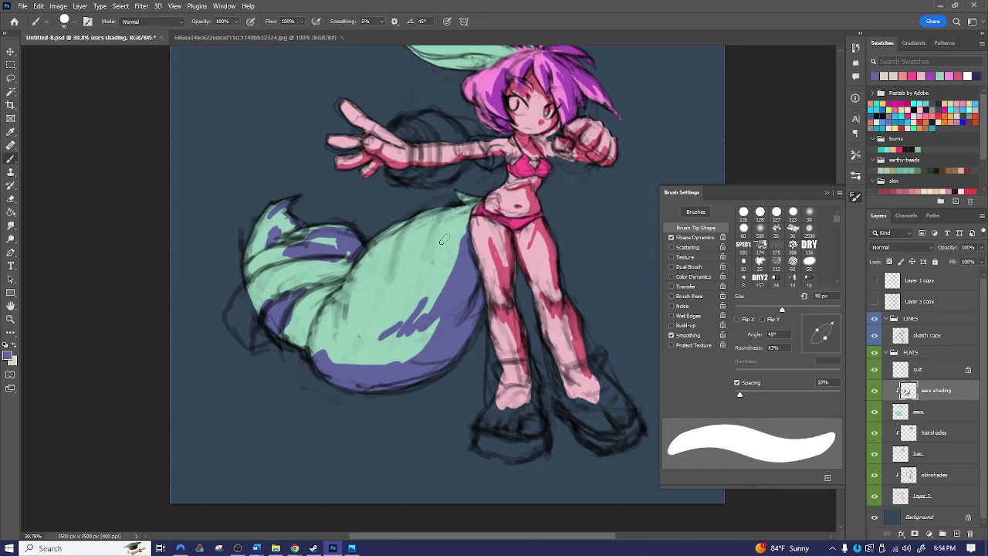
mouse_move(461, 231)
left_mouse_down()
mouse_move(438, 290)
mouse_move(451, 234)
mouse_move(399, 298)
mouse_move(450, 230)
mouse_move(425, 233)
mouse_move(465, 223)
mouse_move(429, 233)
left_mouse_up()
key("e")
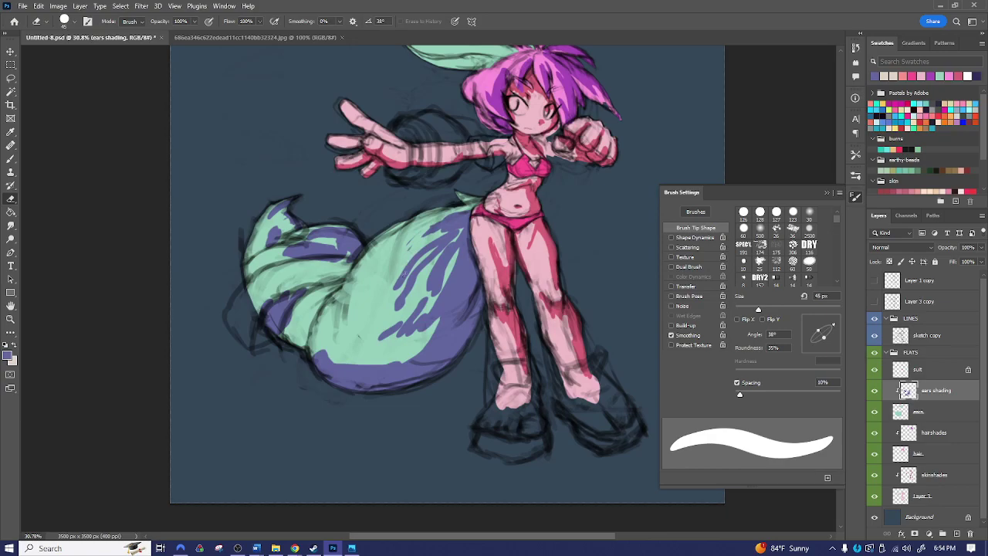
key("bracketright")
key("bracketright")
key("bracketright")
key("bracketright")
mouse_move(395, 287)
left_mouse_down()
mouse_move(406, 270)
mouse_move(399, 304)
mouse_move(429, 259)
left_mouse_up()
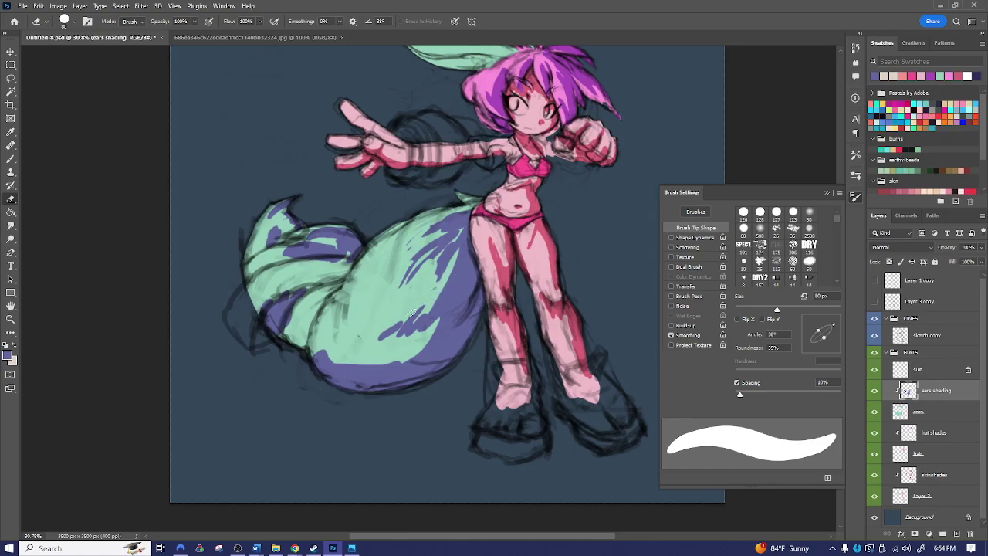
- Erase into the lower tail's hatching and extend the purple band across the folds near the tail's end
key("b")
key("e")
left_click_drag(441, 337, 432, 348)
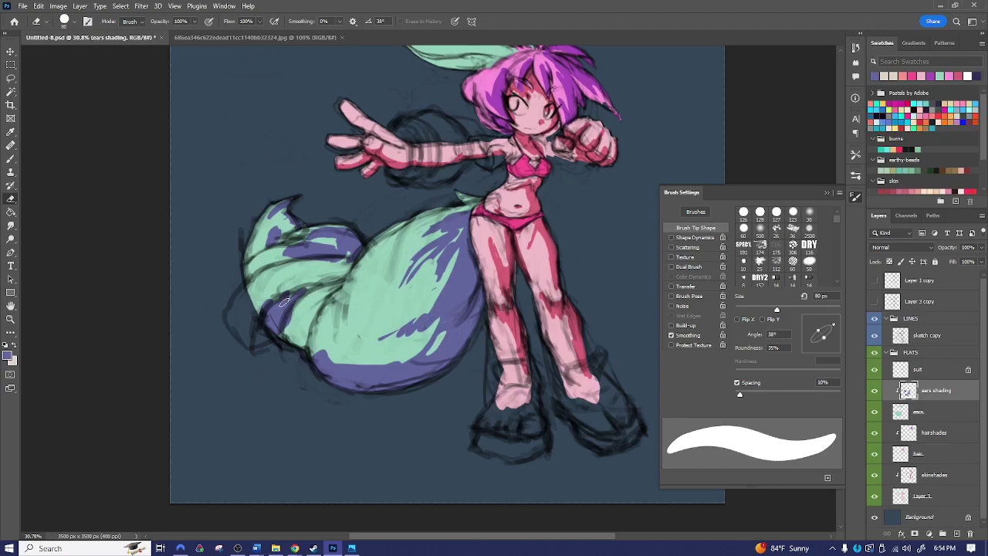
key("b")
left_click_drag(263, 317, 335, 277)
left_click_drag(284, 303, 339, 277)
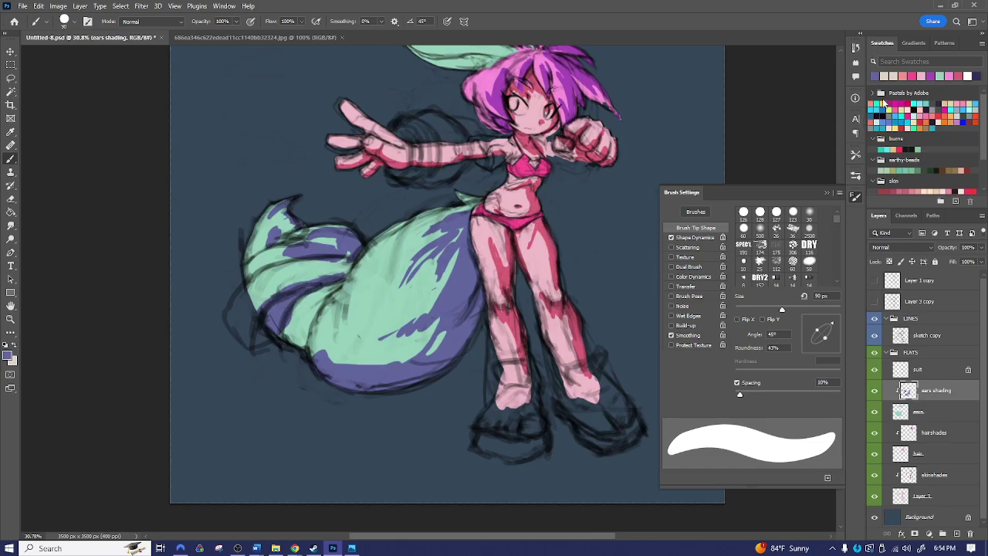
- Paint mint over the pink spill between the hair tufts on the ears layer, reducing the brush to 15 px
left_click(938, 76)
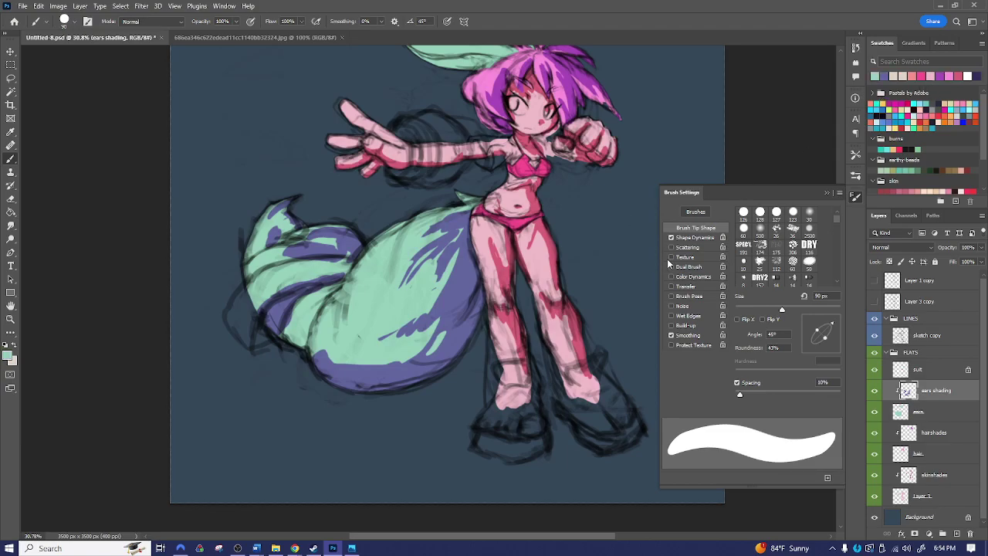
left_click(904, 412)
left_click_drag(585, 191, 536, 324)
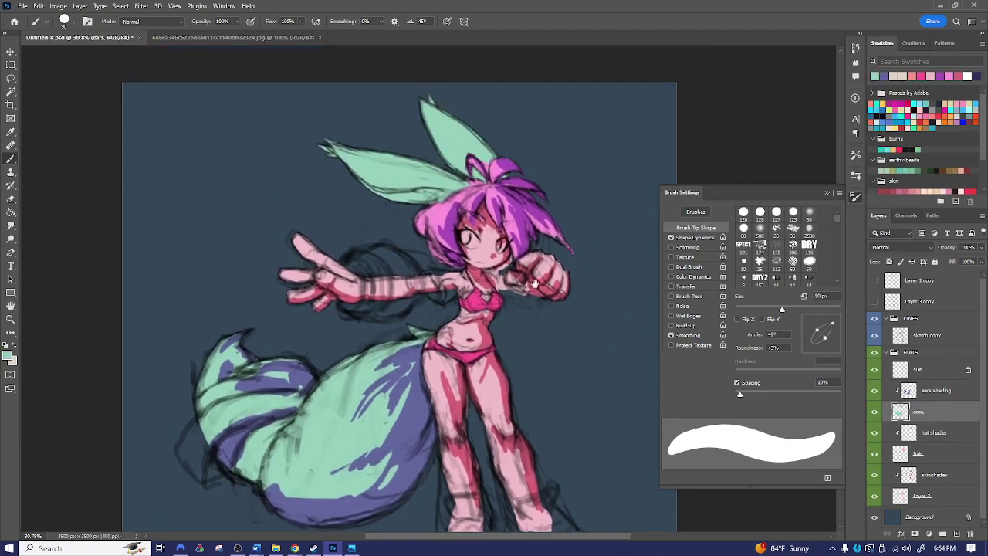
key("z")
left_click_drag(478, 196, 536, 190)
left_click_drag(480, 129, 405, 235)
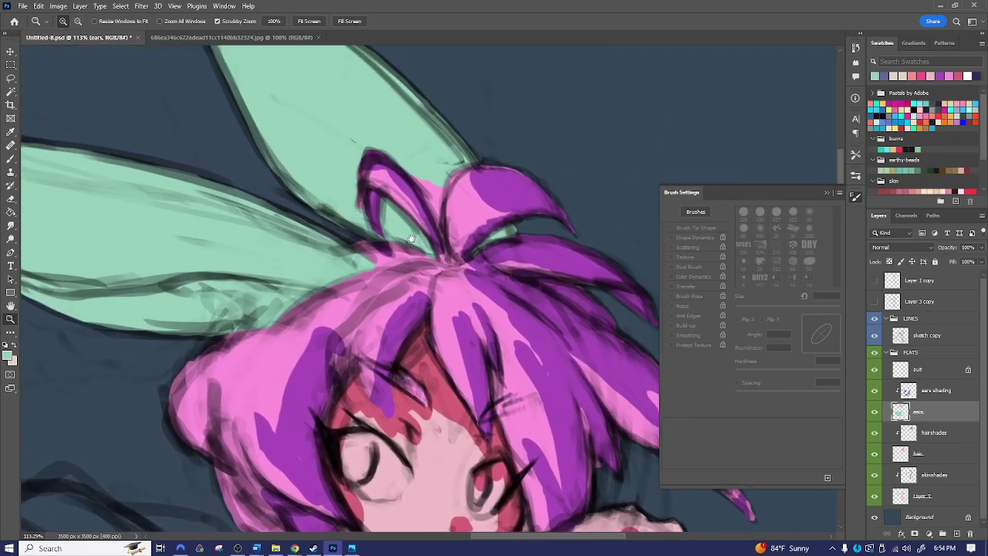
left_click_drag(440, 187, 479, 195)
key("b")
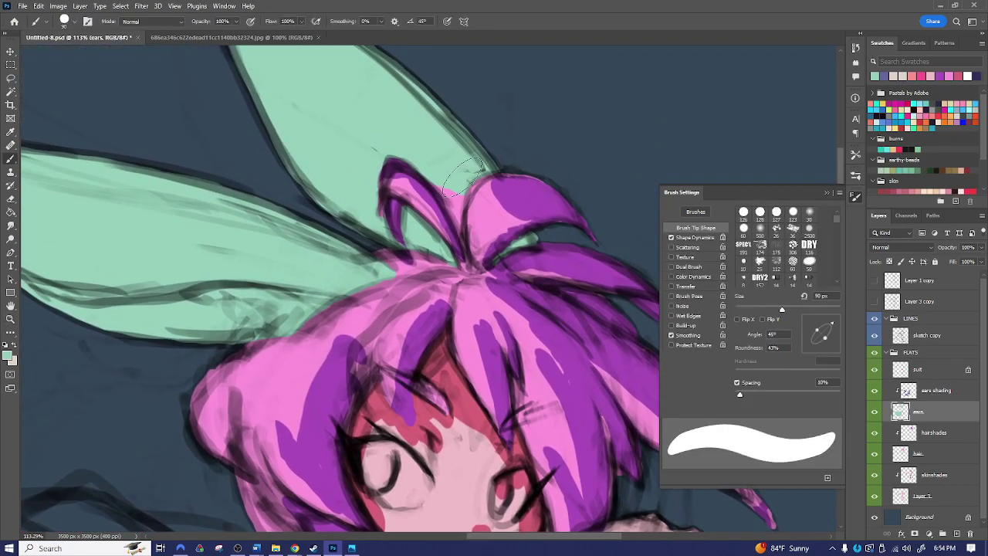
key("bracketleft")
key("bracketleft")
key("bracketleft")
key("bracketleft")
key("bracketleft")
key("bracketleft")
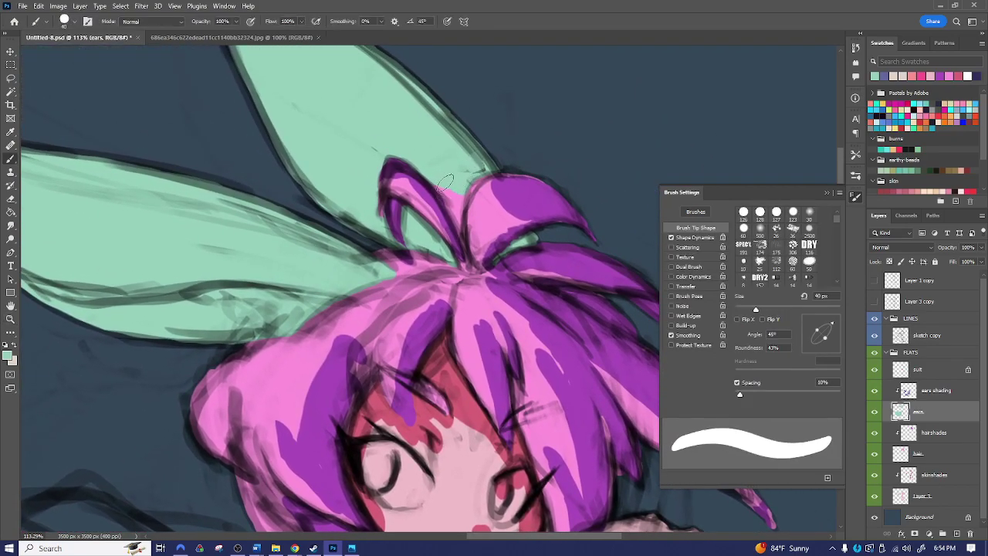
key("bracketleft")
key("bracketleft")
key("bracketleft")
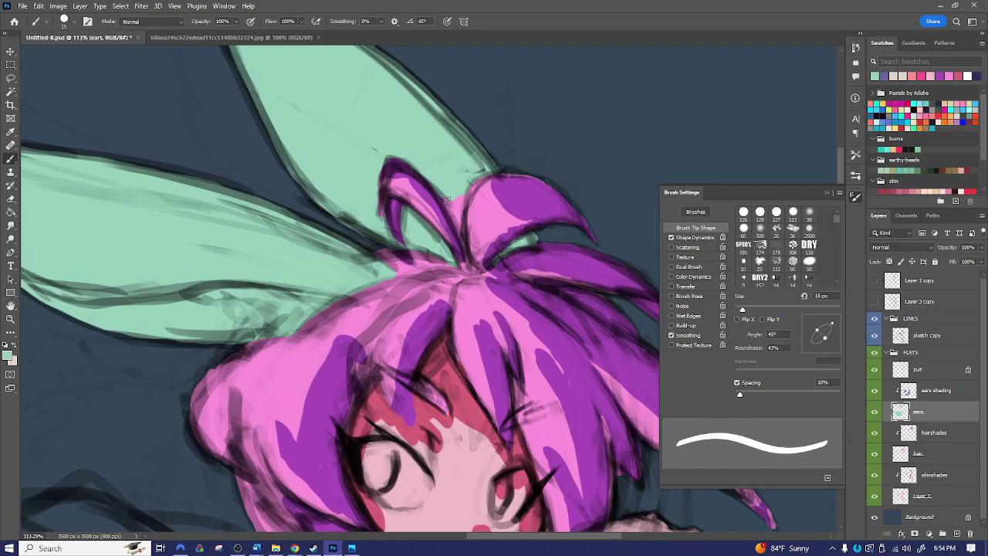
- Clean up the mint ear base around the top hair tufts, reducing the brush to 6 px for fine gaps
key("ctrl+shift+h")
left_click_drag(297, 273, 480, 358)
key("r")
left_click_drag(458, 189, 488, 236)
key("b")
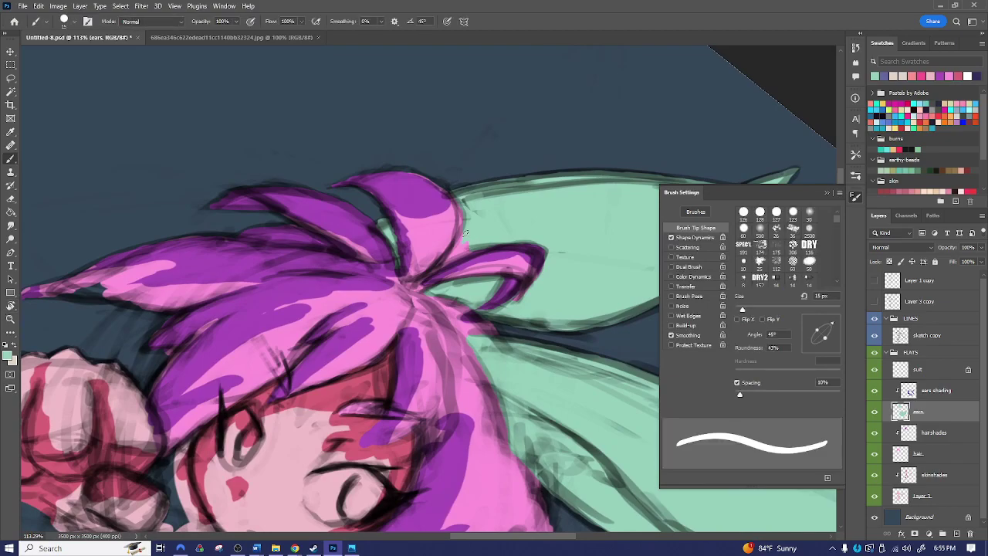
left_click_drag(445, 264, 496, 243)
key("bracketleft")
key("bracketleft")
key("bracketleft")
key("bracketleft")
key("bracketleft")
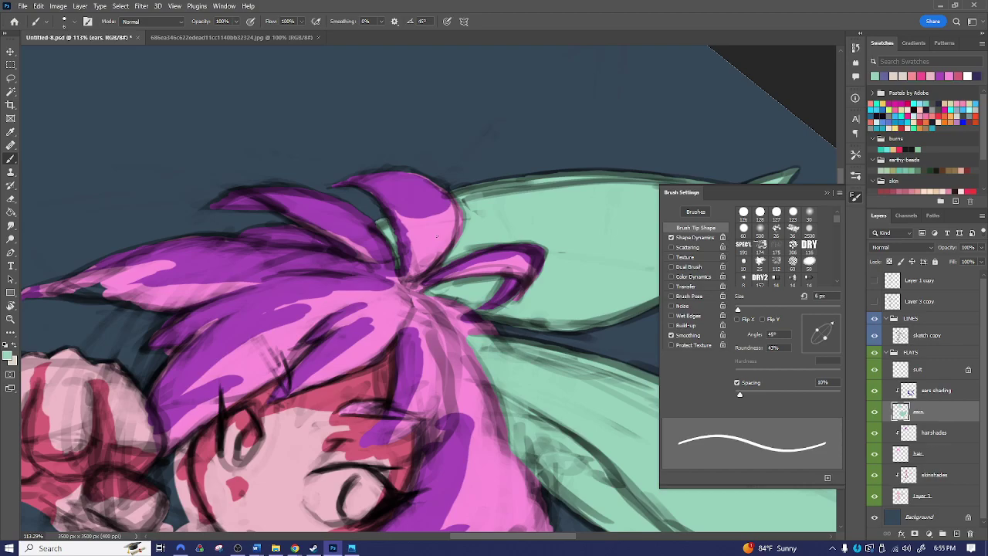
- Shade both ears in muted purple on the ears shading layer, reducing the brush to 45 px for finer strokes
key("r")
mouse_move(562, 309)
left_mouse_down()
mouse_move(521, 203)
mouse_move(566, 272)
mouse_move(535, 274)
left_mouse_up()
key("z")
left_click_drag(619, 346, 494, 244)
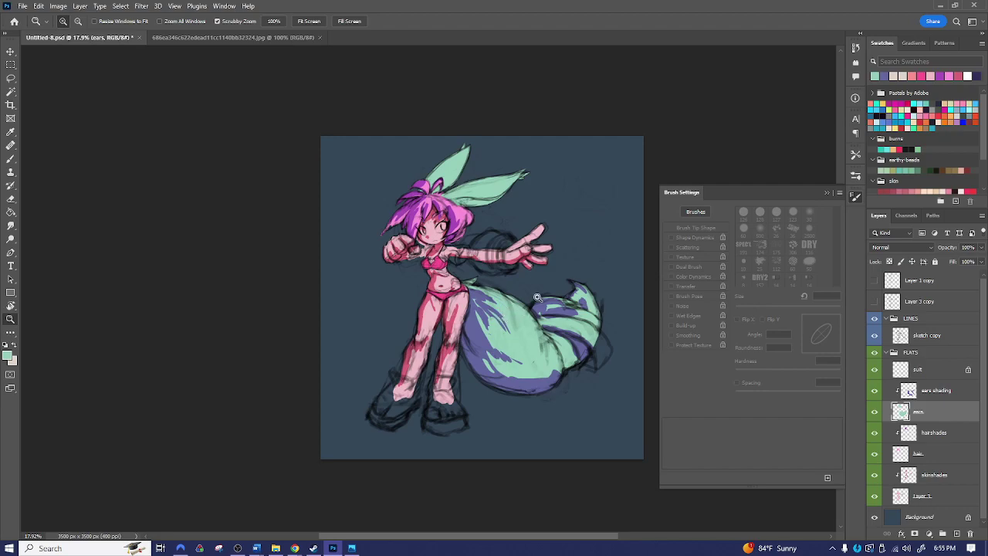
left_click(894, 75)
left_click(896, 74)
left_click(924, 393)
key("b")
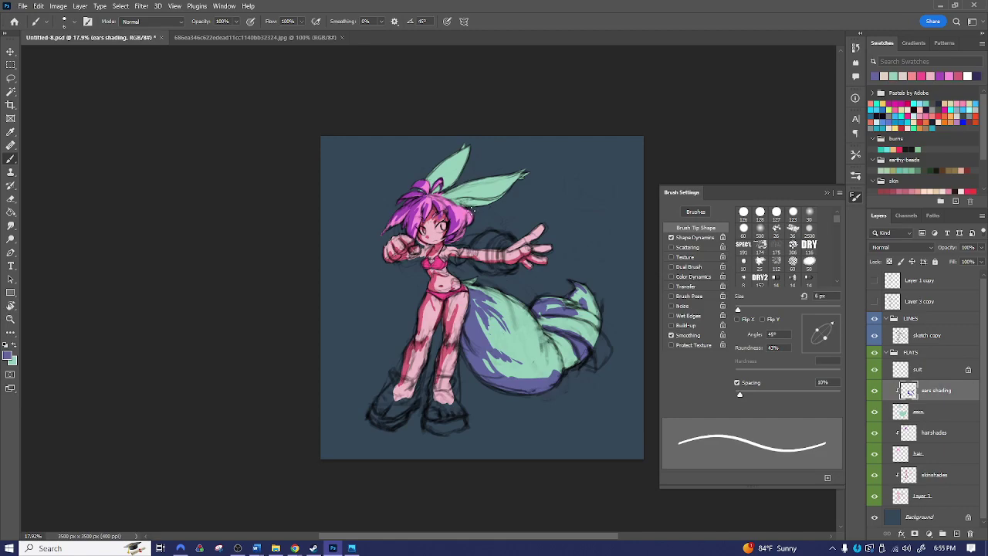
key("bracketright")
key("bracketright")
key("bracketright")
key("bracketright")
key("bracketright")
key("bracketright")
key("bracketright")
key("bracketright")
key("bracketright")
key("bracketright")
key("bracketright")
key("bracketright")
key("bracketright")
key("bracketright")
key("bracketright")
key("bracketright")
key("bracketright")
key("bracketright")
key("bracketright")
key("bracketright")
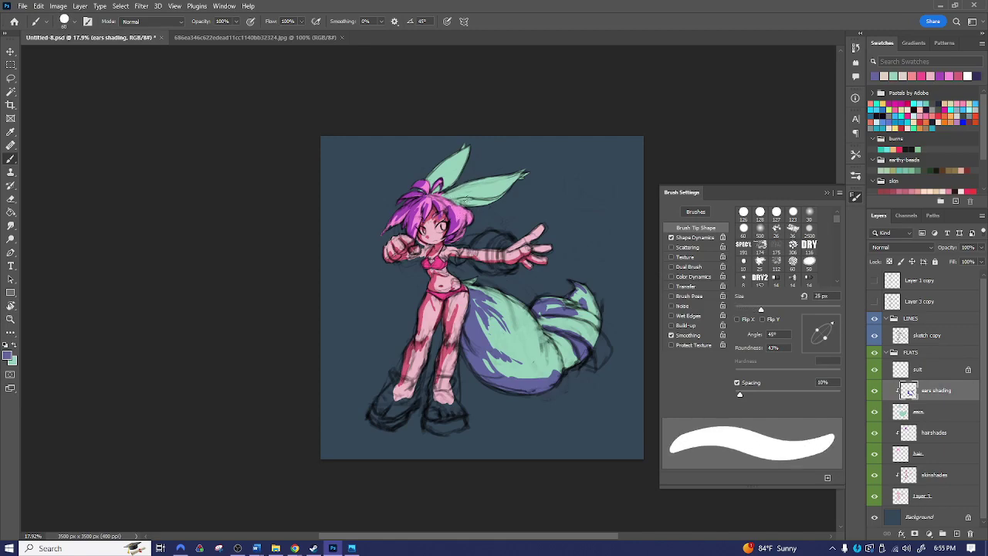
key("bracketleft")
key("bracketleft")
key("bracketright")
mouse_move(424, 187)
left_mouse_down()
mouse_move(459, 152)
mouse_move(429, 187)
mouse_move(450, 196)
mouse_move(474, 185)
mouse_move(461, 203)
mouse_move(508, 193)
left_mouse_up()
key("bracketleft")
key("bracketleft")
key("bracketleft")
key("bracketleft")
key("bracketleft")
key("bracketleft")
key("bracketleft")
key("bracketleft")
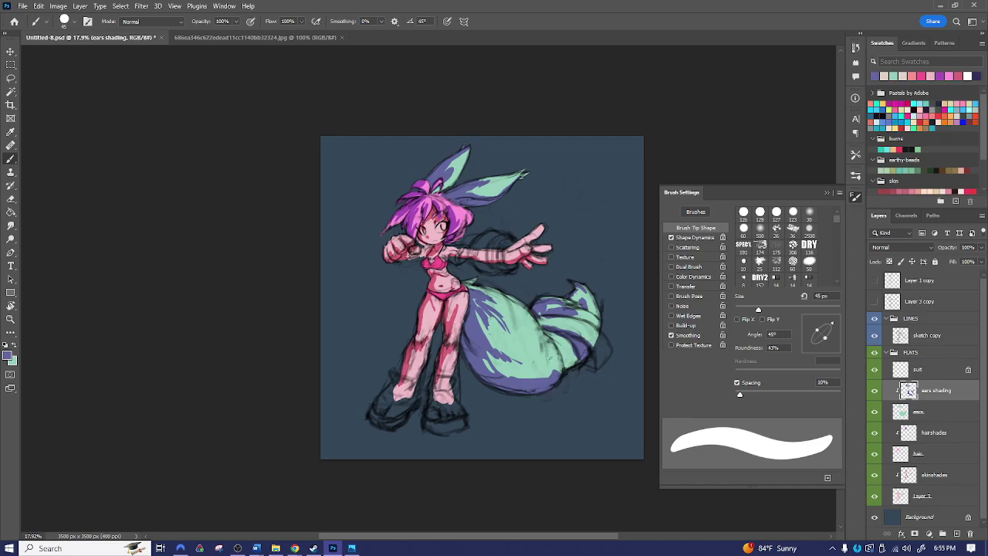
- Extend the purple shading where the large tail section meets the folded end, using a 90 px brush
key("bracketright")
key("bracketright")
key("bracketright")
key("bracketright")
key("bracketright")
mouse_move(547, 374)
left_mouse_down()
mouse_move(569, 361)
mouse_move(574, 372)
mouse_move(562, 375)
mouse_move(561, 338)
left_mouse_up()
- Carve mint streaks into the tail's underside shading with the 80 px eraser, then rework its edge with the brush
key("e")
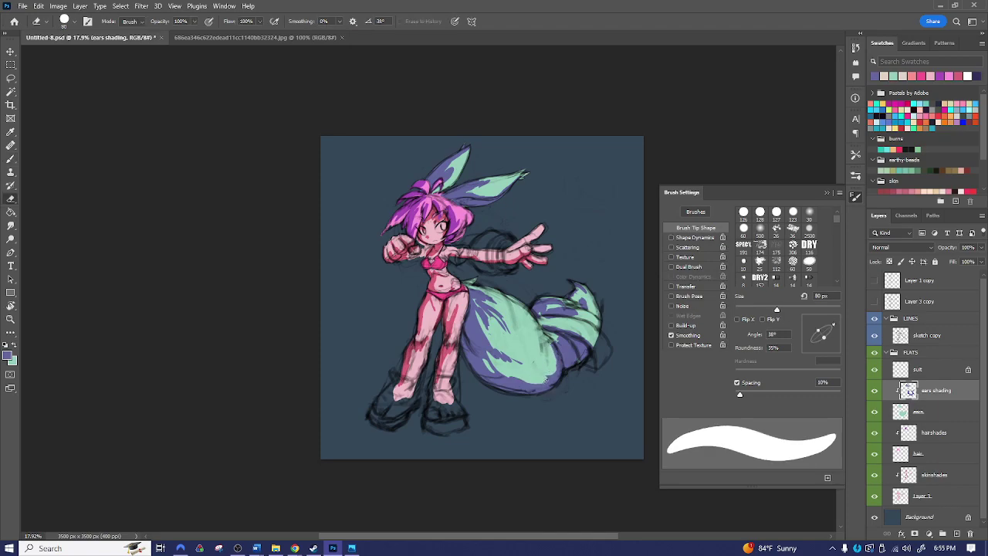
left_click_drag(531, 383, 510, 377)
key("b")
mouse_move(818, 332)
left_mouse_down()
mouse_move(480, 357)
mouse_move(517, 363)
mouse_move(489, 342)
mouse_move(476, 349)
mouse_move(513, 368)
mouse_move(500, 359)
left_mouse_up()
- Change the eraser tip's angle and refine the edge of the purple shading inside the lower tail
key("e")
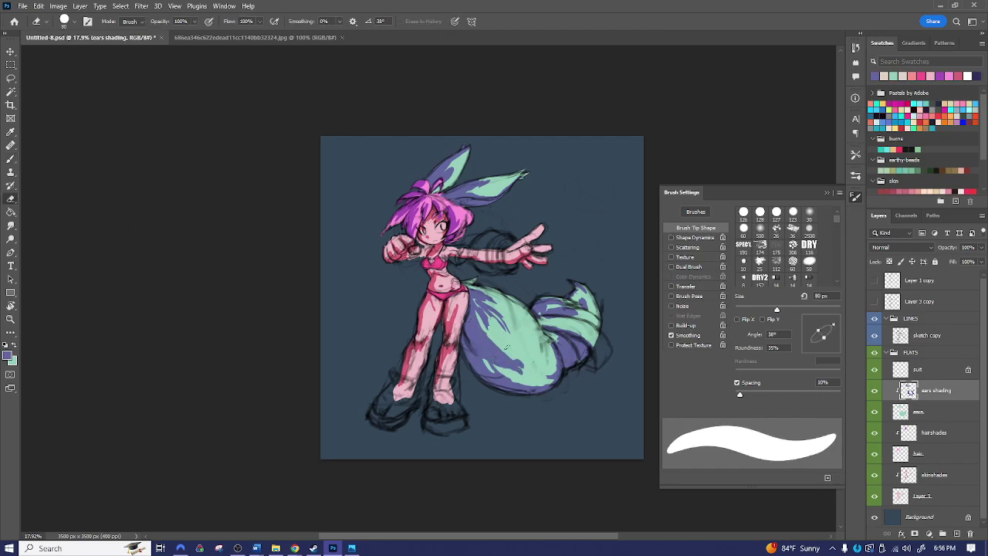
left_click_drag(801, 333, 799, 326)
left_click_drag(500, 351, 514, 367)
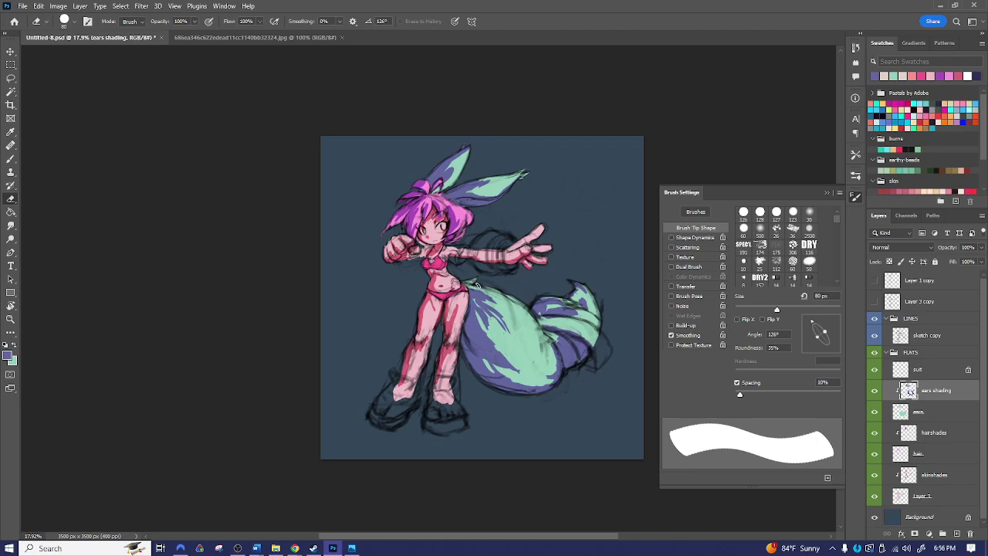
key("b")
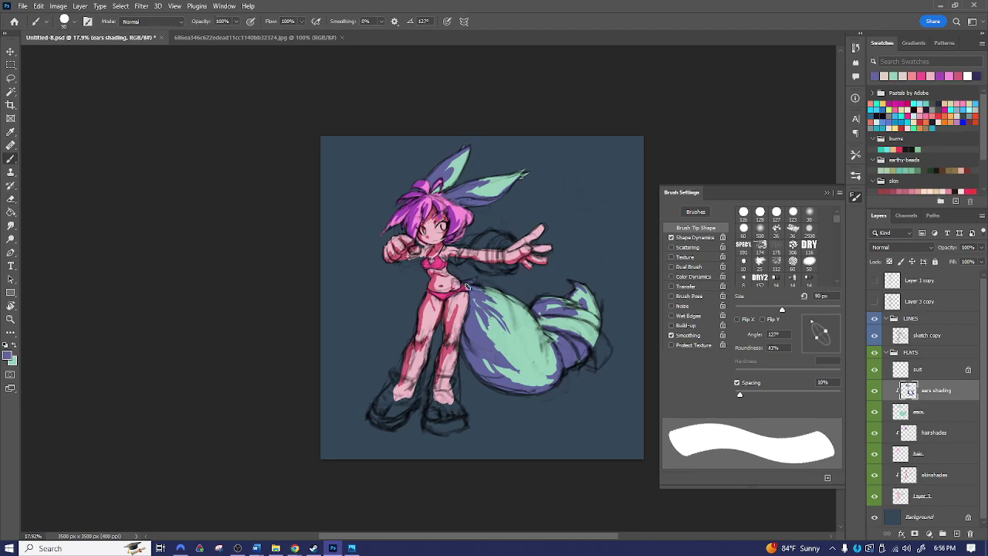
key("e")
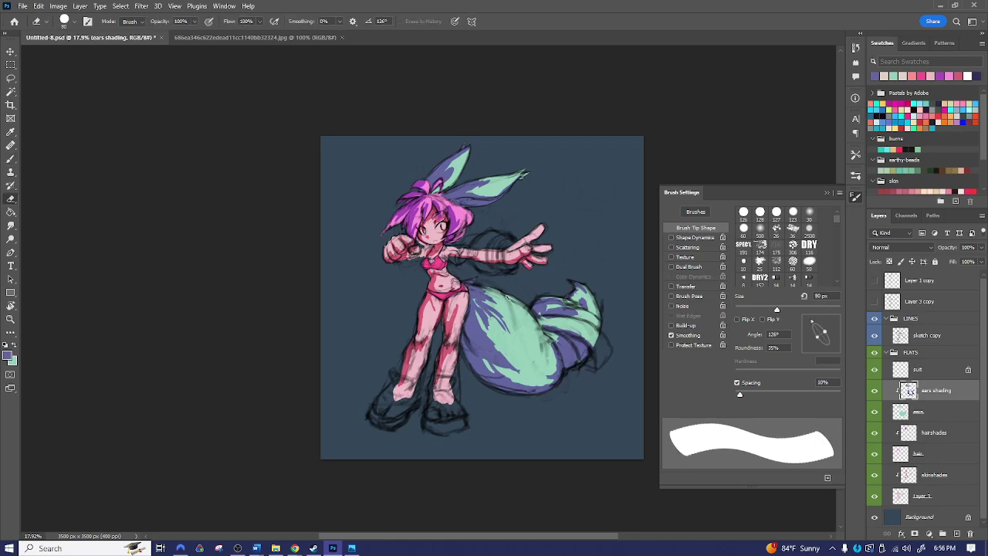
left_click_drag(616, 314, 570, 279)
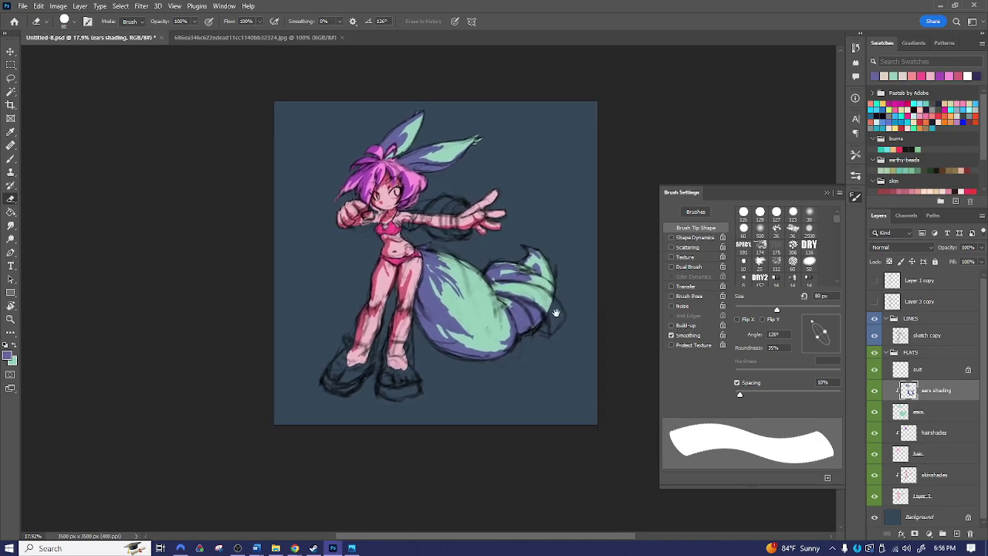
left_click_drag(521, 317, 539, 305)
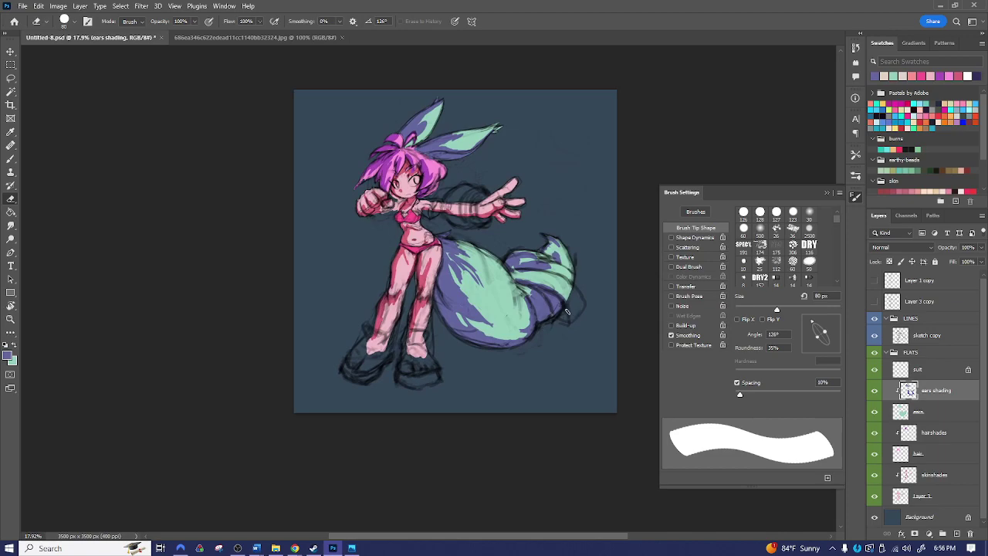
- Create a new layer named eyewhites directly above the suit layer in the FLATS group
left_click(917, 371)
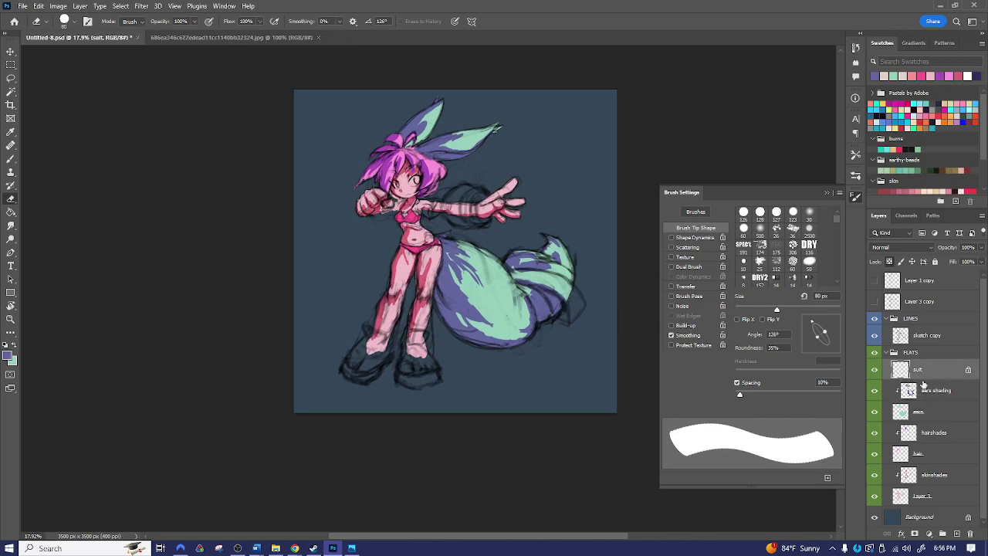
key("ctrl+shift+n")
type("eyewhites")
key("Return")
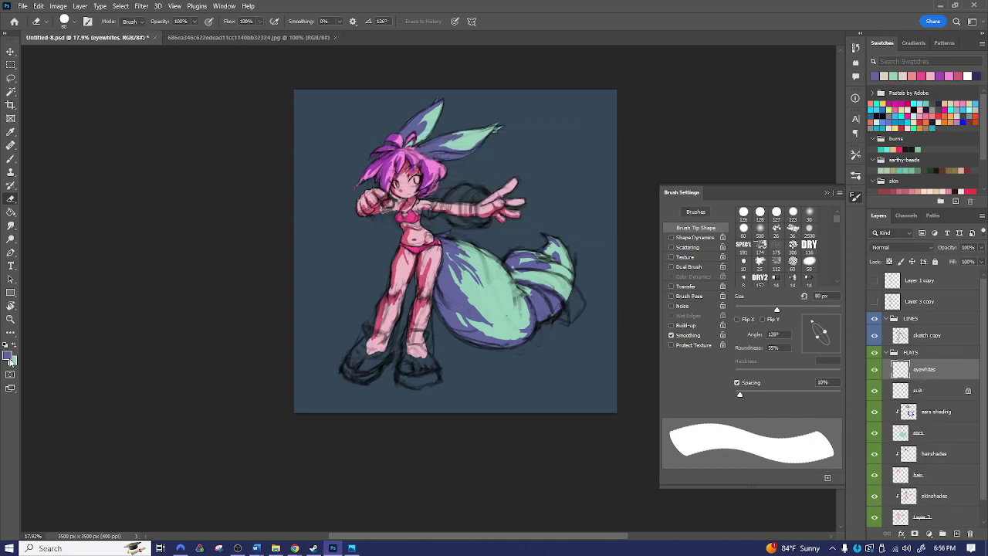
- Set the foreground colour to a warm off-white with a slight yellow tint
left_click(8, 356)
left_click(254, 241)
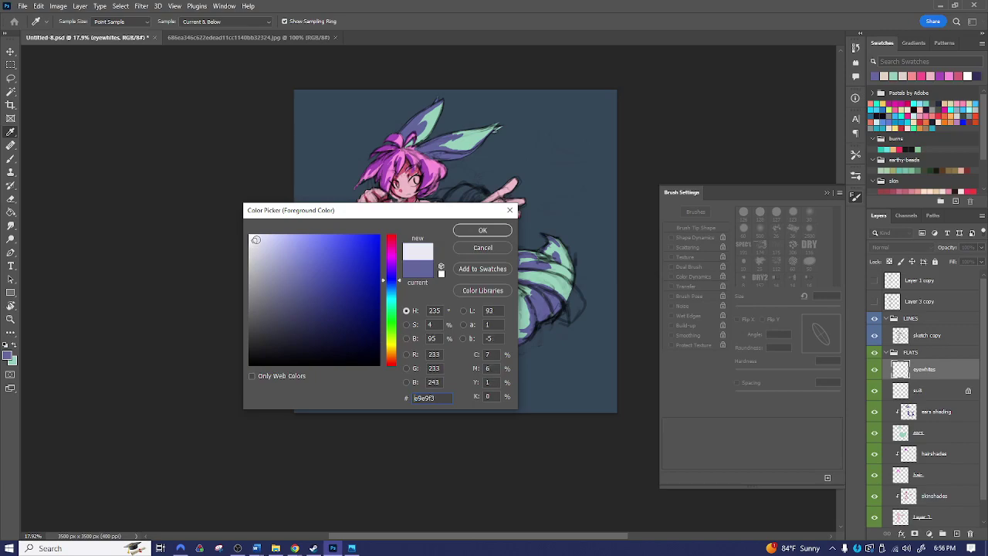
left_click(392, 348)
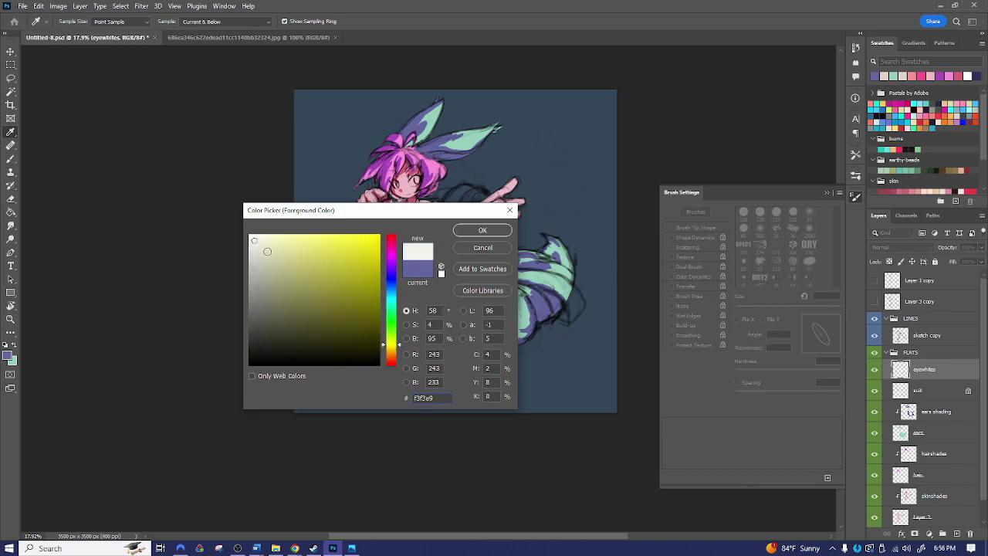
left_click_drag(253, 243, 255, 240)
left_click_drag(253, 240, 254, 239)
left_click(477, 230)
- Set the brush tip's angle to -162° and size to 35 px, and paint the larger eye's white
key("z")
mouse_move(403, 188)
left_mouse_down()
mouse_move(417, 189)
mouse_move(414, 245)
left_mouse_up()
key("b")
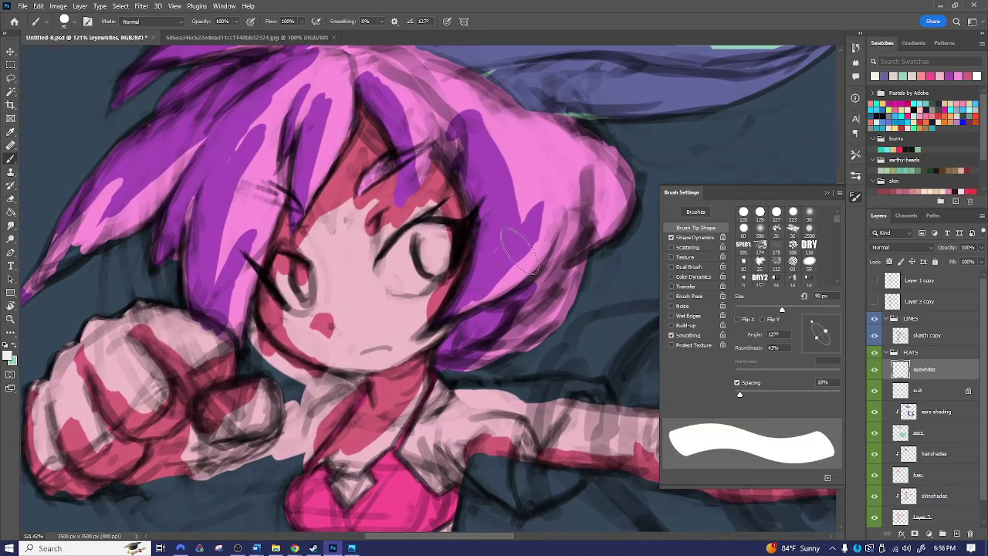
left_click(806, 338)
key("bracketleft")
key("bracketleft")
key("bracketleft")
key("bracketleft")
key("bracketleft")
key("bracketleft")
key("bracketleft")
mouse_move(405, 243)
left_mouse_down()
mouse_move(386, 264)
mouse_move(397, 287)
mouse_move(425, 227)
mouse_move(408, 239)
mouse_move(452, 229)
mouse_move(448, 251)
mouse_move(399, 288)
mouse_move(430, 282)
mouse_move(443, 249)
mouse_move(427, 287)
mouse_move(416, 290)
left_mouse_up()
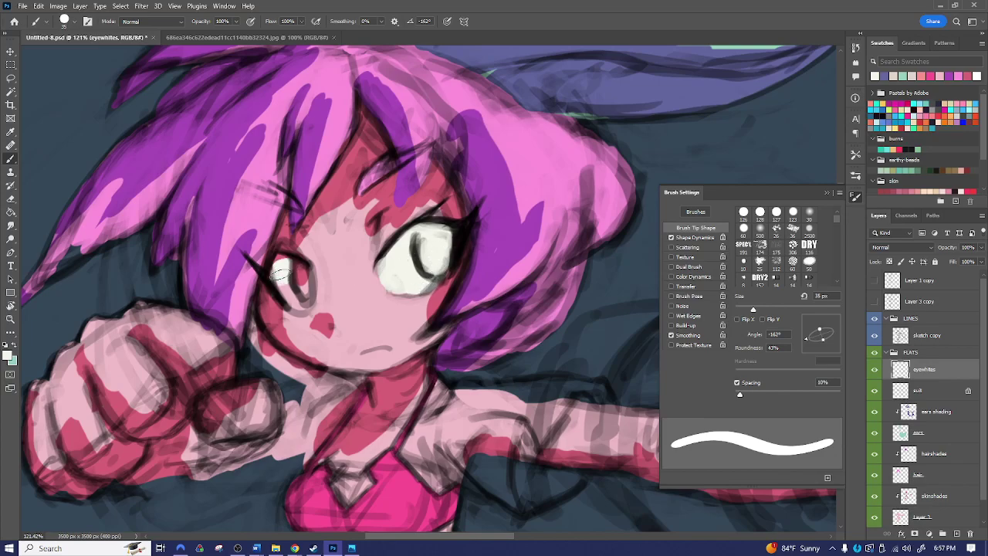
- Paint the smaller eye's white in the same off-white with a 20 px brush
key("bracketleft")
key("bracketleft")
key("bracketleft")
key("bracketleft")
key("bracketright")
key("bracketright")
mouse_move(295, 264)
left_mouse_down()
mouse_move(303, 284)
mouse_move(280, 287)
mouse_move(287, 297)
mouse_move(305, 283)
mouse_move(295, 305)
left_mouse_up()
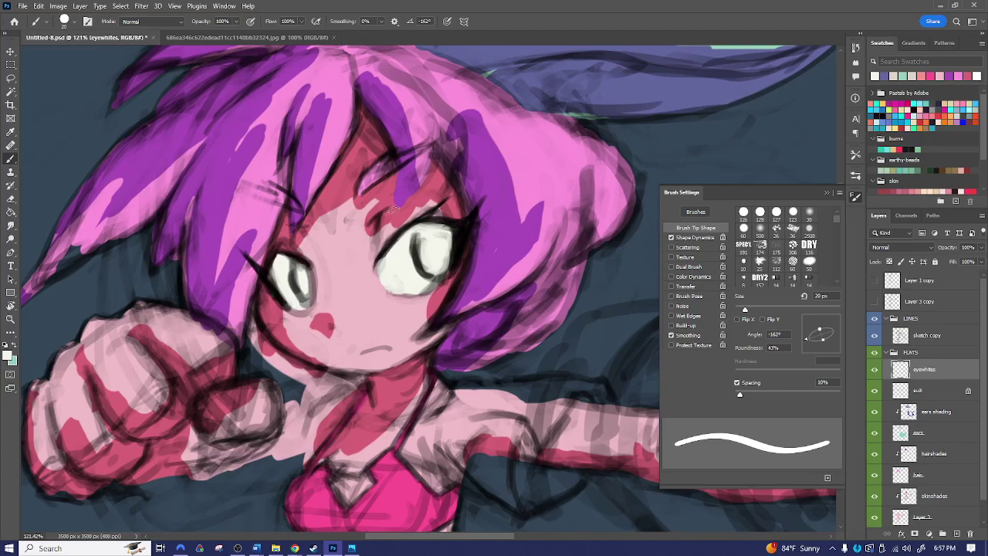
- Add a new layer named eyes and clip it to the eyewhites layer
key("ctrl+shift+n")
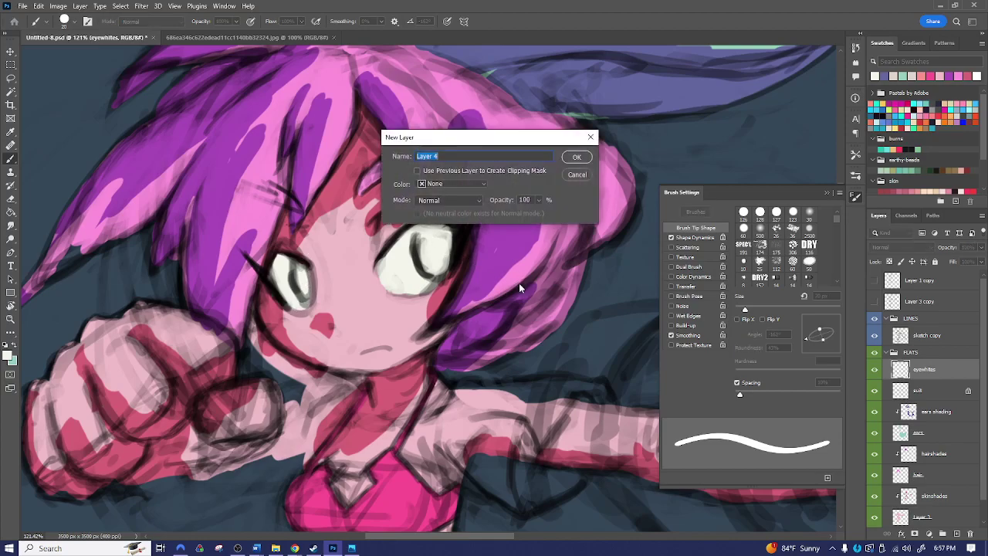
key("Return")
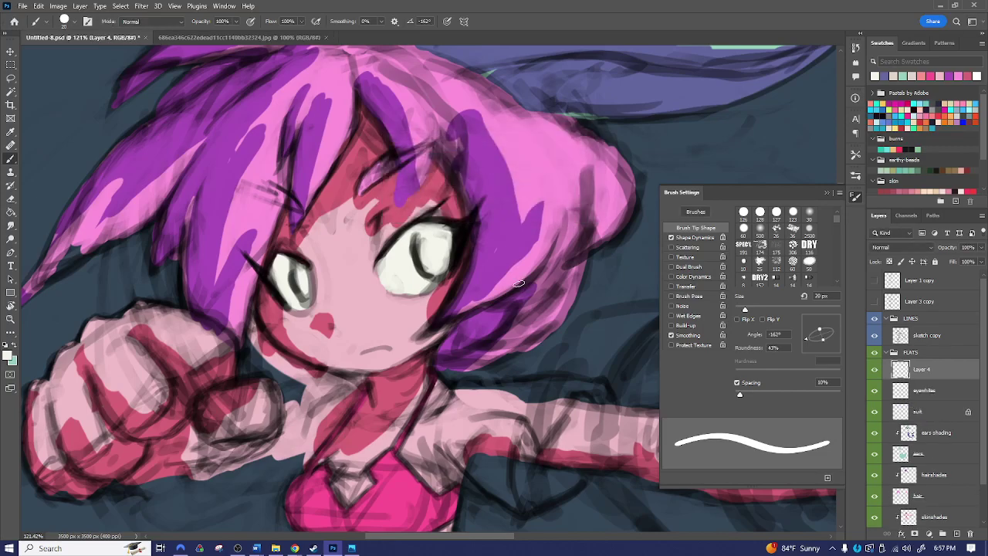
double_click(921, 369)
type("d")
key("Return")
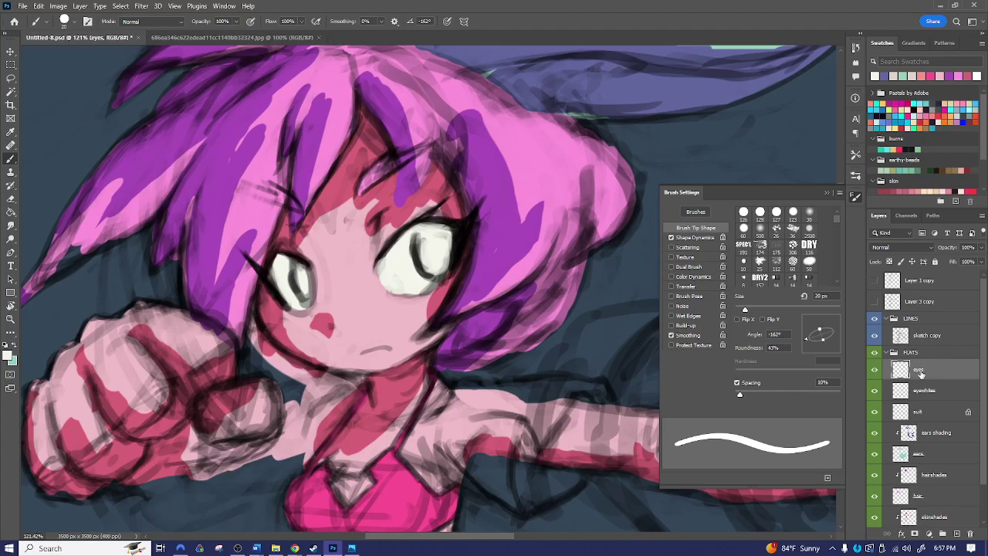
key("ctrl+alt+g")
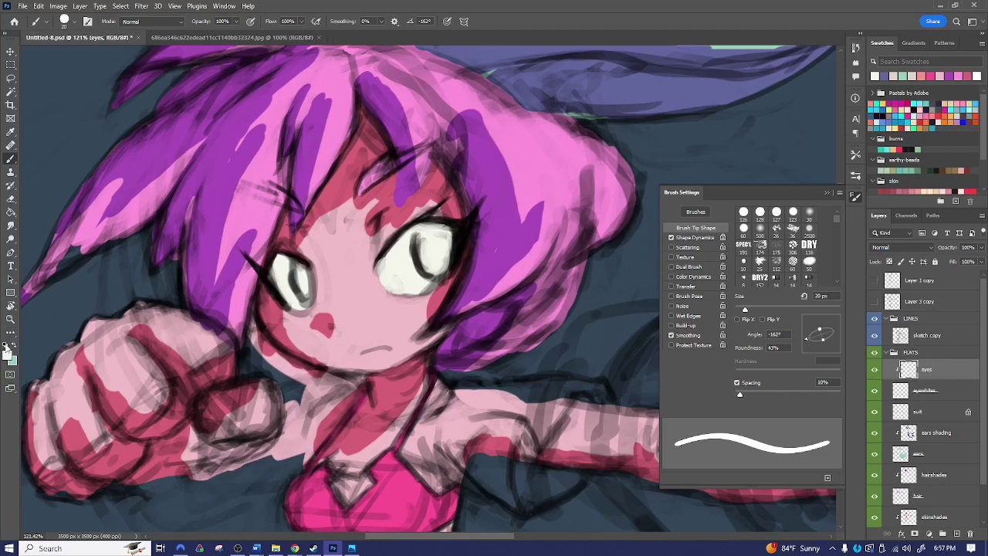
- Set the foreground colour to the hot pink-red ff306a
left_click(8, 355)
left_click(393, 244)
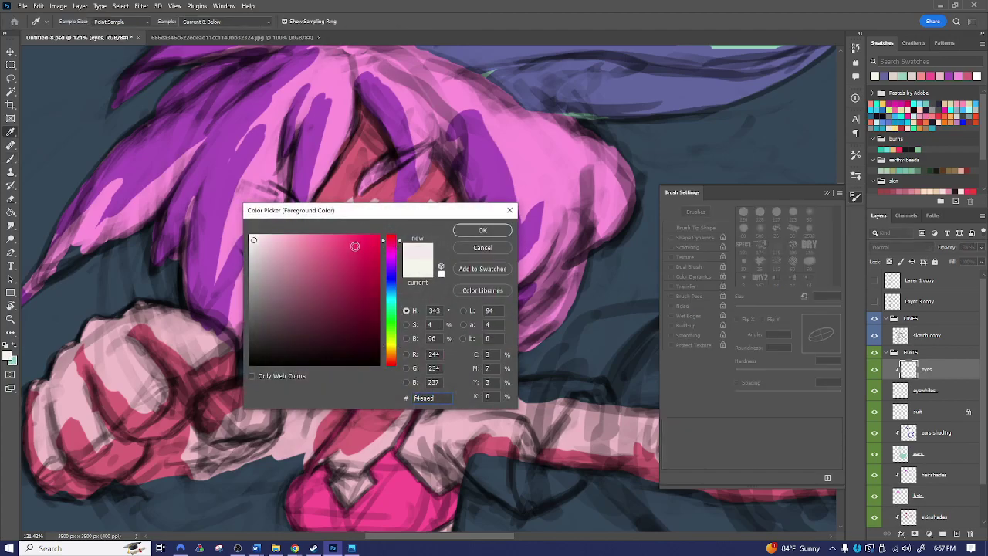
left_click(344, 234)
left_click(355, 234)
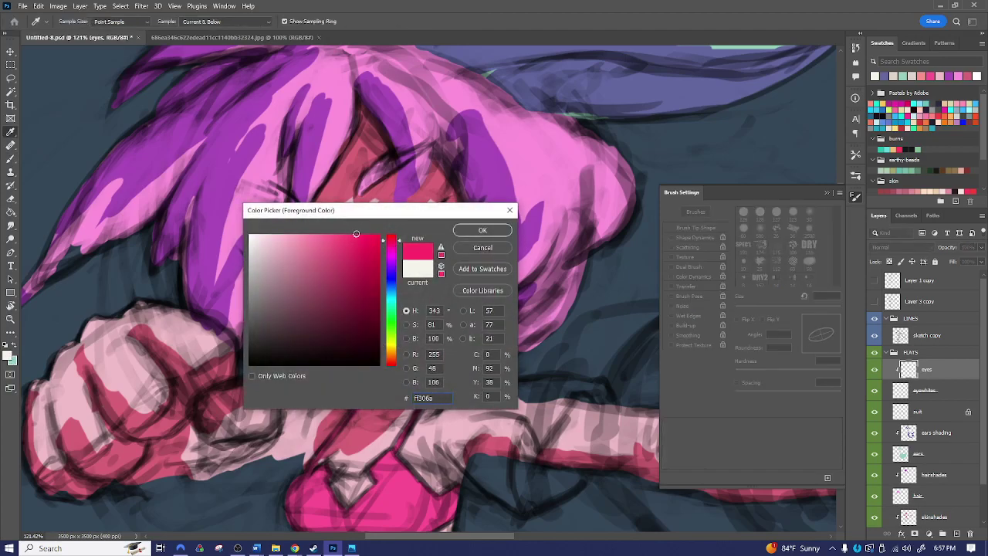
left_click(482, 230)
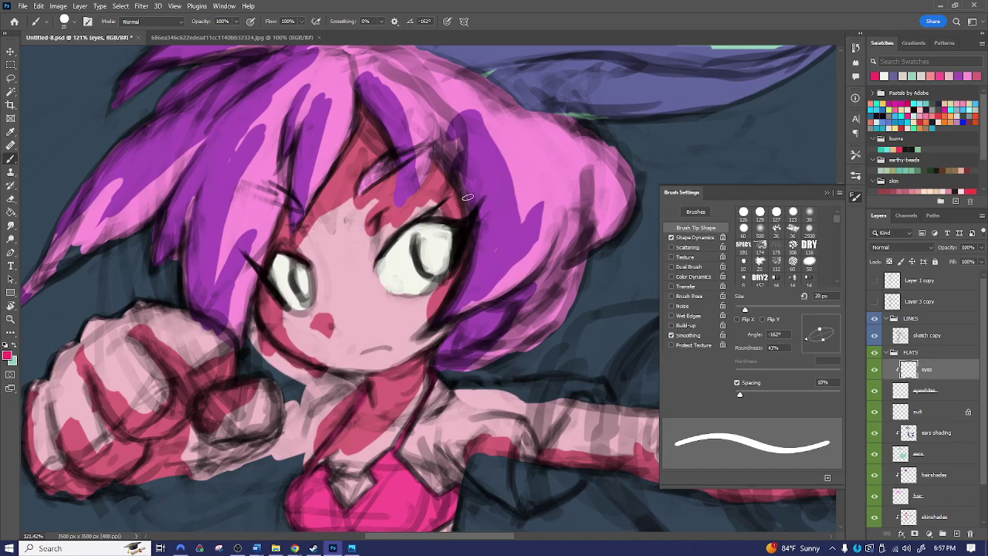
- Paint the irises of both eyes pink-red on the eyes layer, reducing the brush to 9 px for the smaller one
key("bracketright")
key("bracketright")
mouse_move(430, 230)
left_mouse_down()
mouse_move(438, 270)
mouse_move(447, 262)
mouse_move(445, 224)
left_mouse_up()
key("bracketleft")
key("bracketleft")
key("bracketleft")
key("bracketleft")
mouse_move(295, 265)
left_mouse_down()
mouse_move(303, 298)
mouse_move(305, 266)
left_mouse_up()
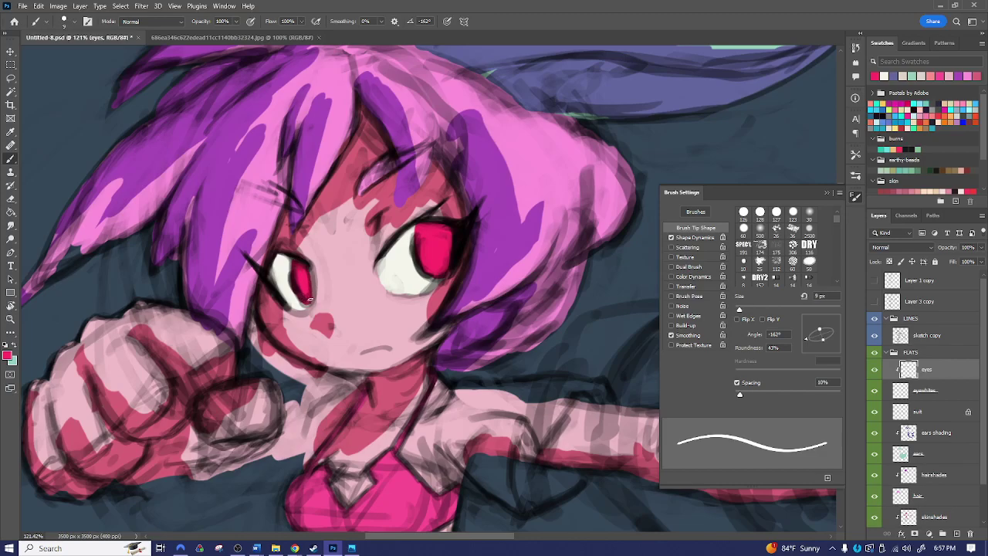
- Save the document
left_click_drag(593, 328, 435, 211)
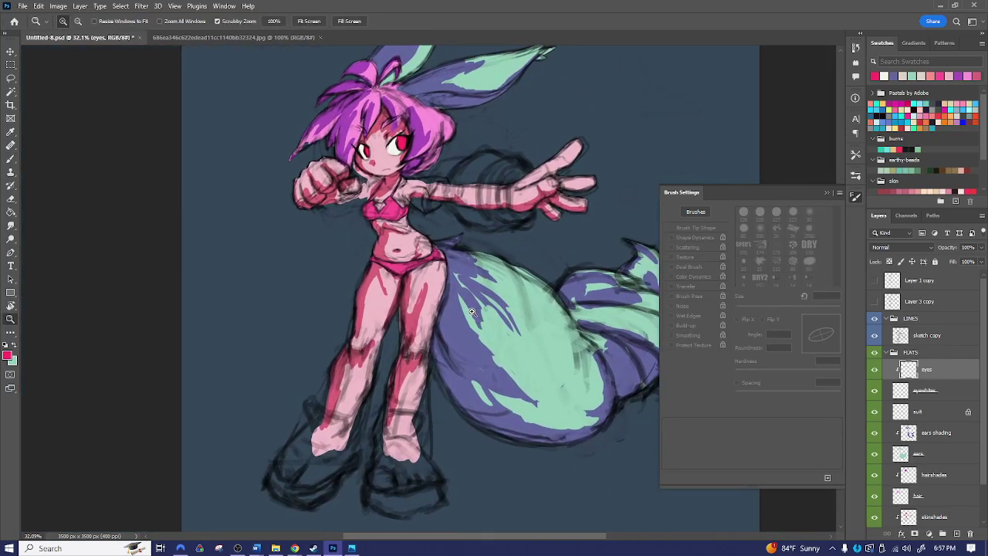
left_click_drag(573, 306, 536, 292)
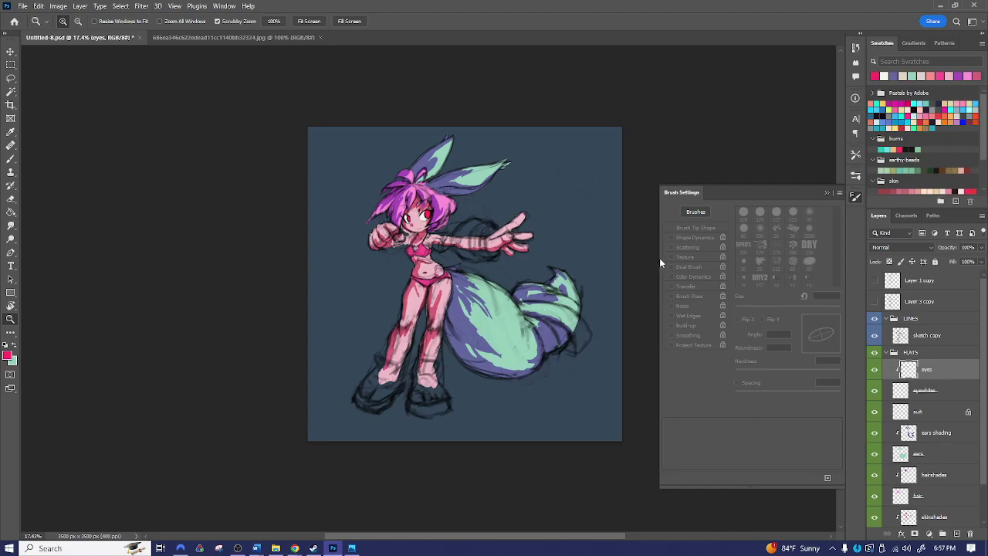
key("ctrl+s")
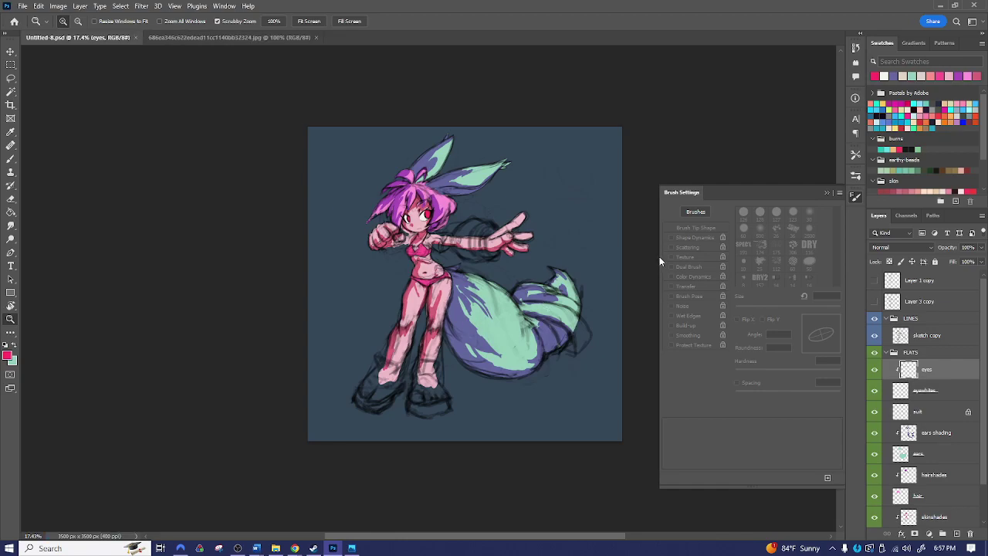
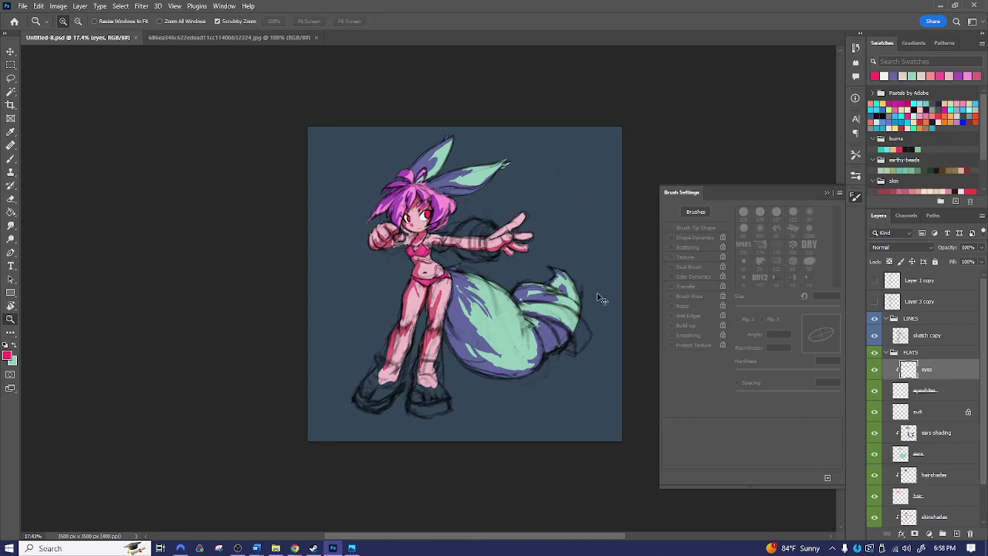
- Add a new clipped layer above the eyes layer and make mint the foreground colour
key("ctrl+shift+alt+n")
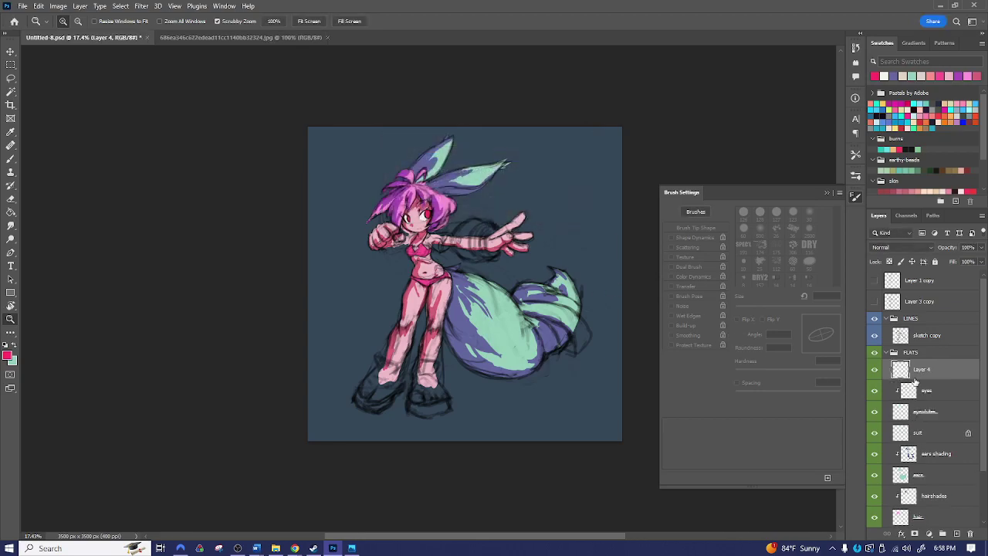
left_click(915, 379, "alt")
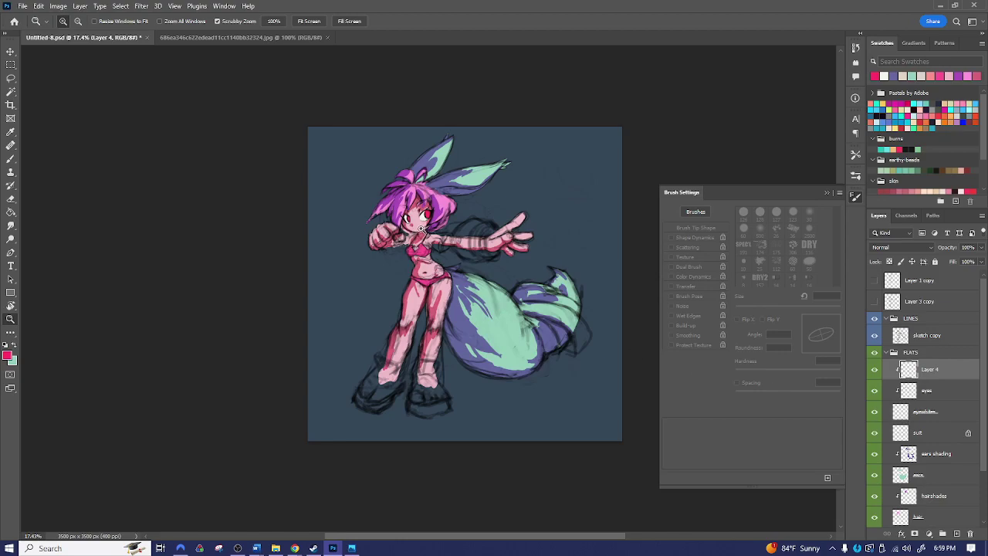
key("x")
- Set the brush angle to -89° and paint mint highlights along the lower edge of both irises at 5 to 7 px
left_click_drag(413, 236, 316, 456)
left_click_drag(430, 312, 496, 258)
key("b")
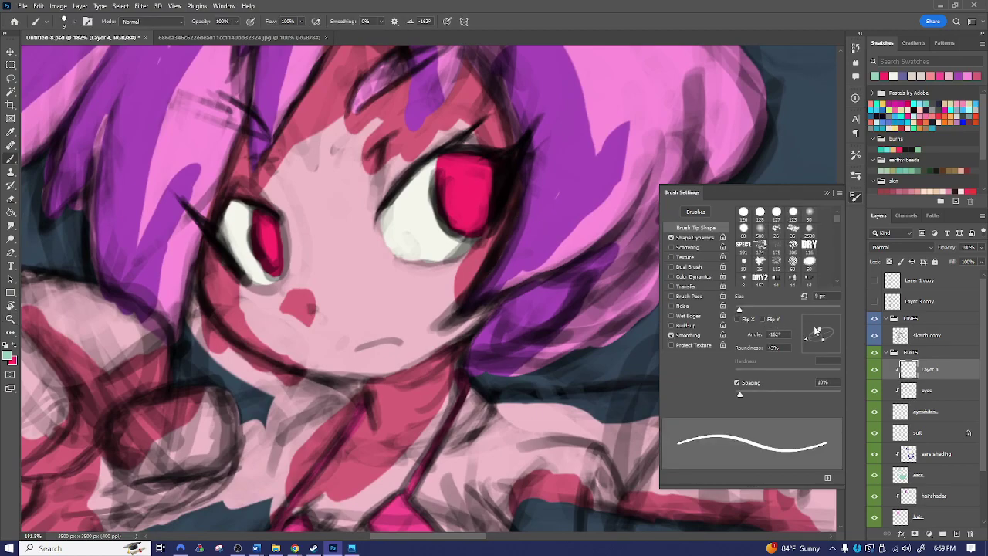
left_click_drag(819, 344, 820, 352)
key("bracketleft")
key("bracketleft")
key("bracketleft")
key("bracketleft")
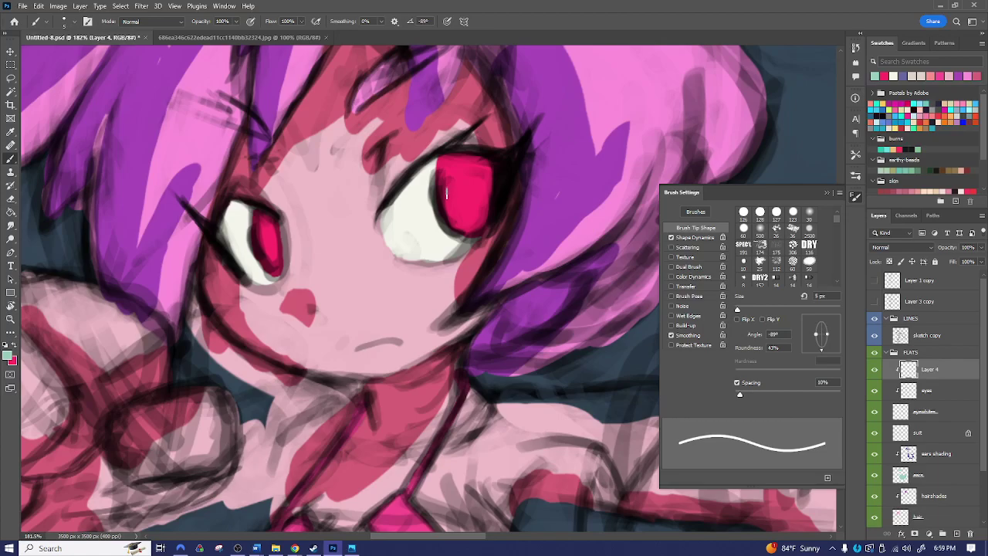
key("bracketright")
key("bracketright")
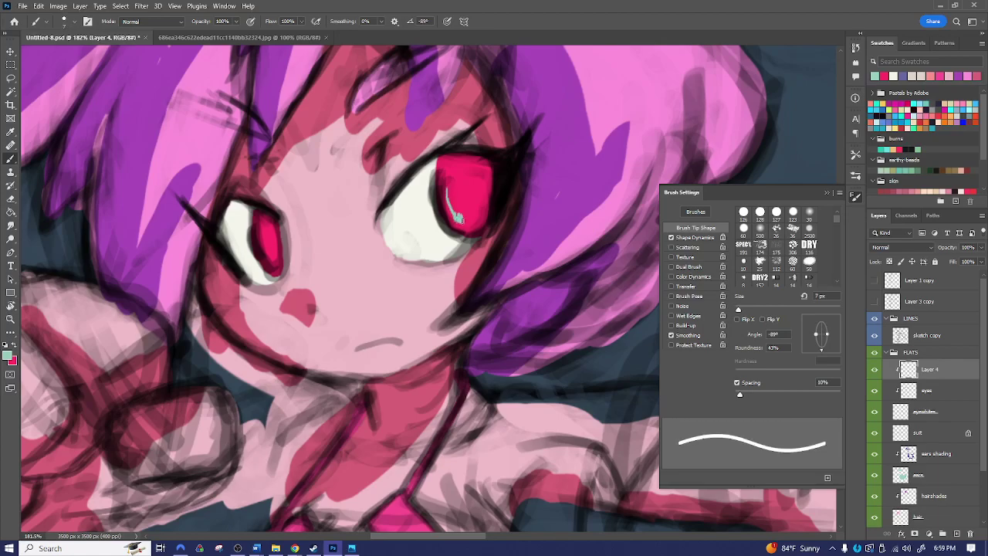
key("bracketleft")
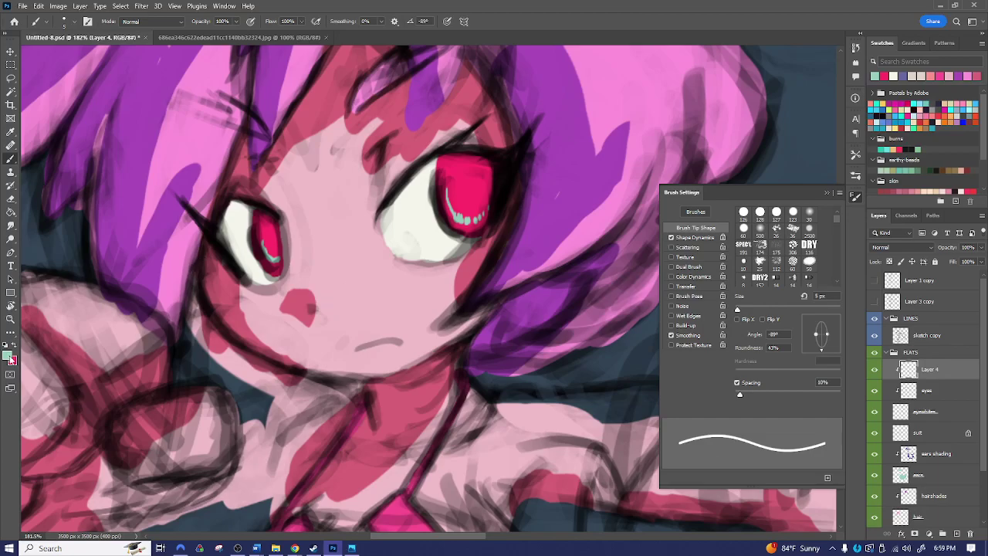
- Set the foreground colour to the dark purple 322141
left_click(11, 357)
left_click(392, 267)
left_click_drag(360, 287, 314, 331)
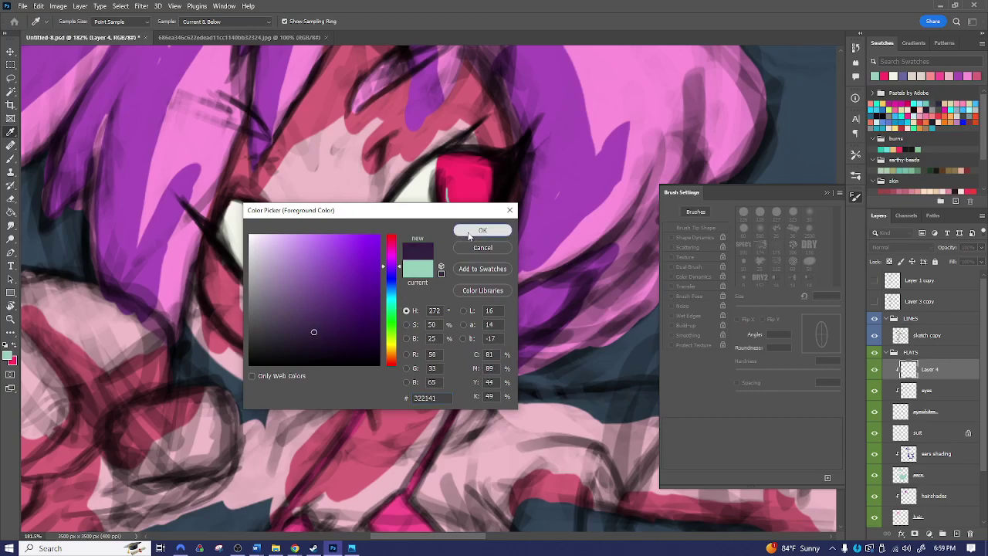
left_click(471, 232)
- Paint a dark purple oval pupil in each iris, using a 30 px brush for the larger eye and 15 px for the smaller
key("b")
key("bracketright")
key("bracketright")
key("bracketright")
key("bracketright")
key("bracketright")
key("bracketright")
key("bracketright")
key("bracketright")
key("bracketright")
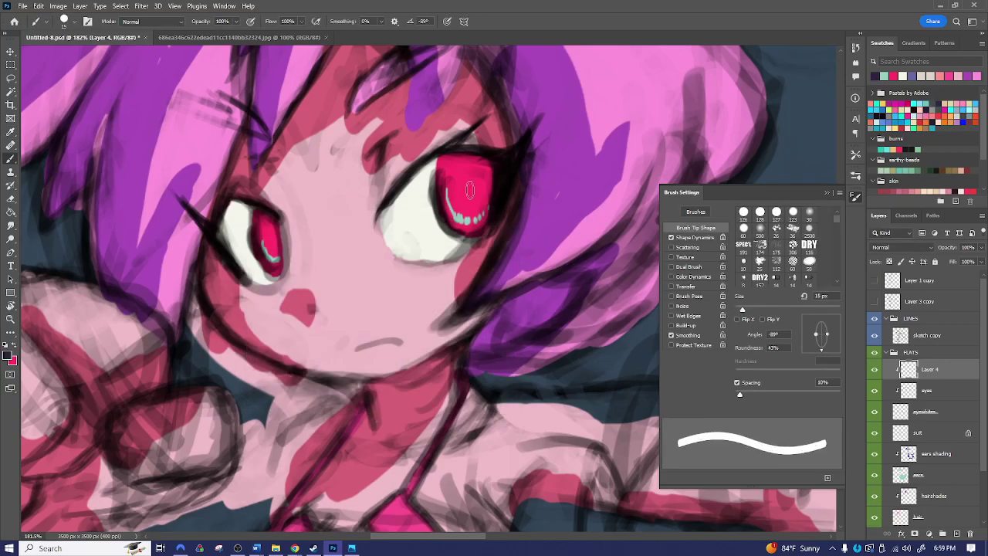
left_click_drag(466, 191, 471, 186)
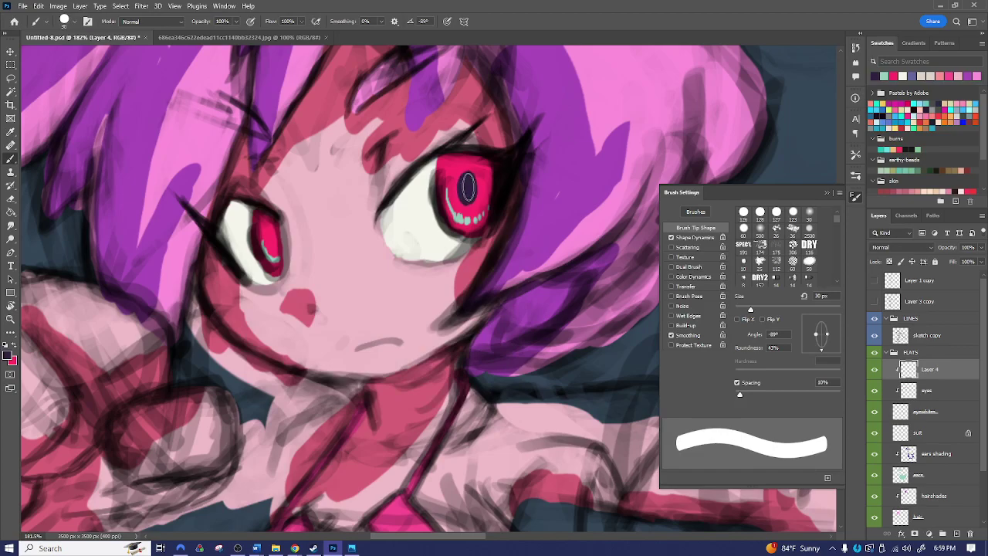
key("bracketleft")
key("bracketleft")
key("bracketleft")
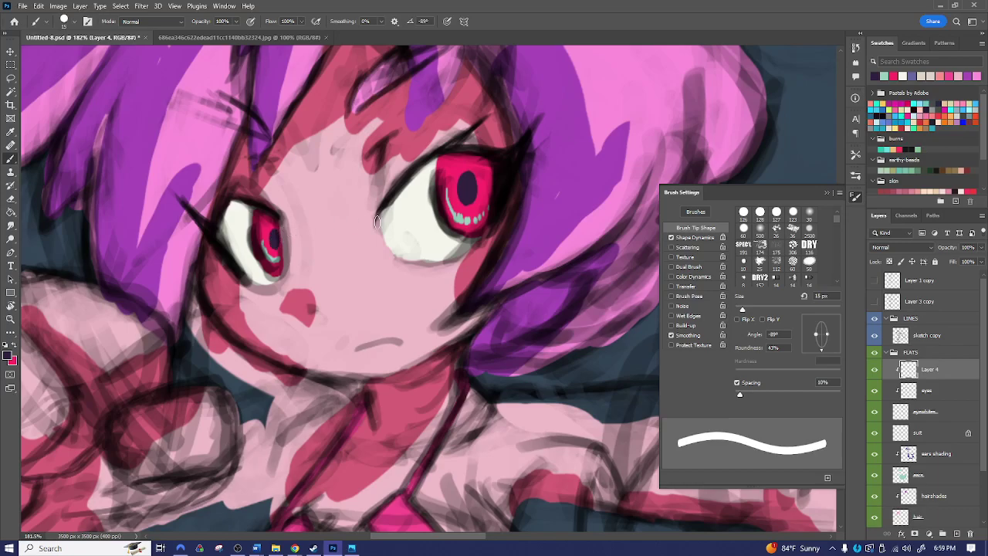
- Select the suit layer and turn off its transparent-pixel lock
key("z")
left_click_drag(547, 271, 512, 316)
left_click_drag(579, 316, 470, 271)
left_click_drag(514, 306, 518, 288)
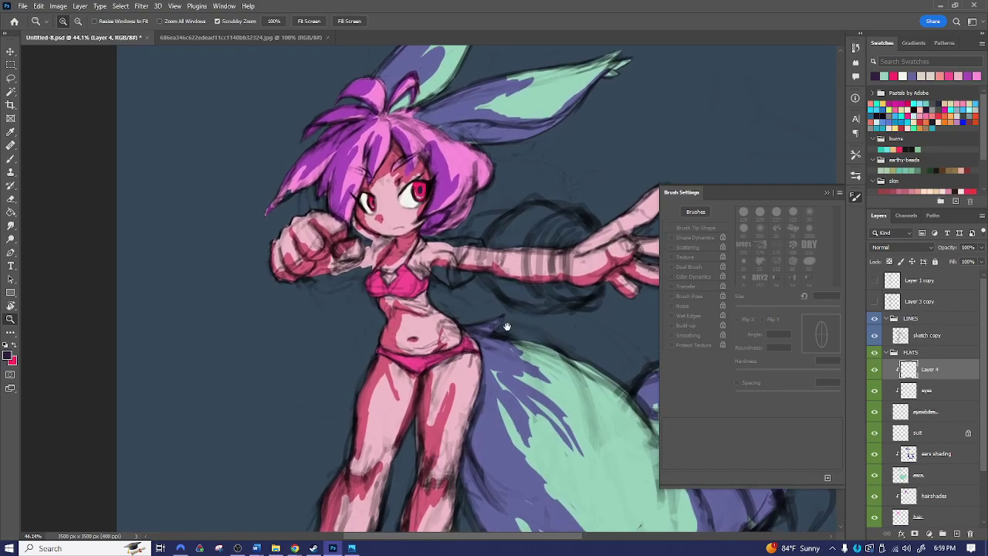
left_click_drag(576, 360, 574, 215)
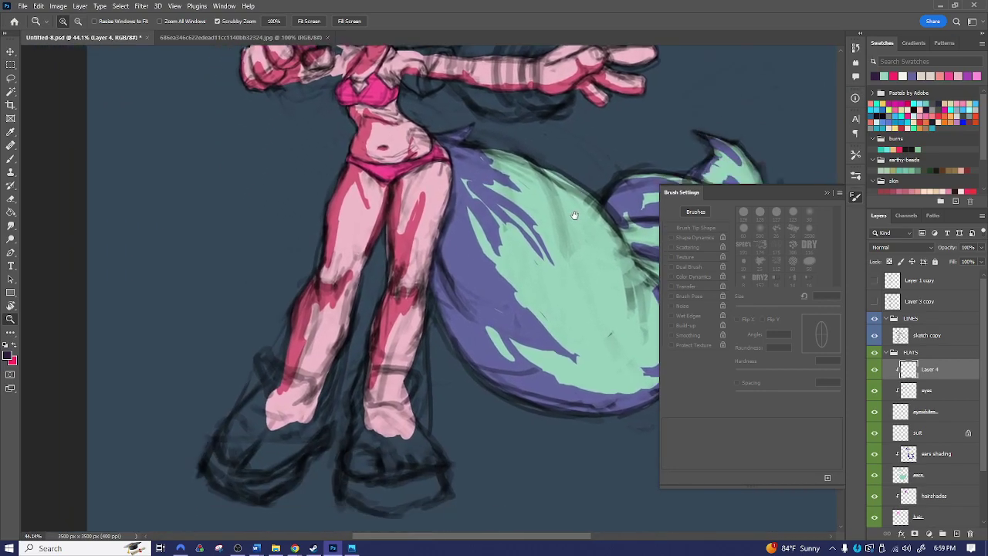
left_click_drag(572, 306, 545, 304)
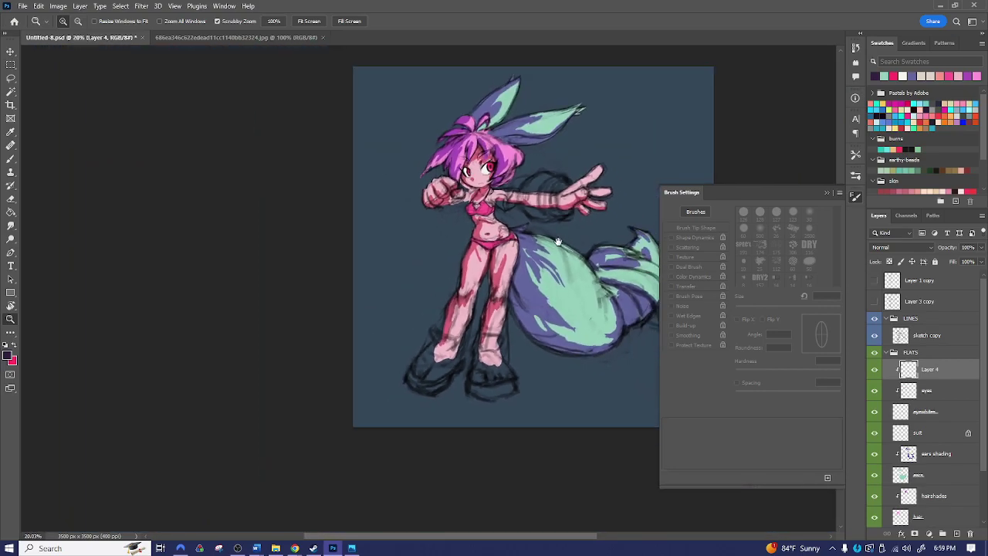
left_click_drag(563, 238, 509, 286)
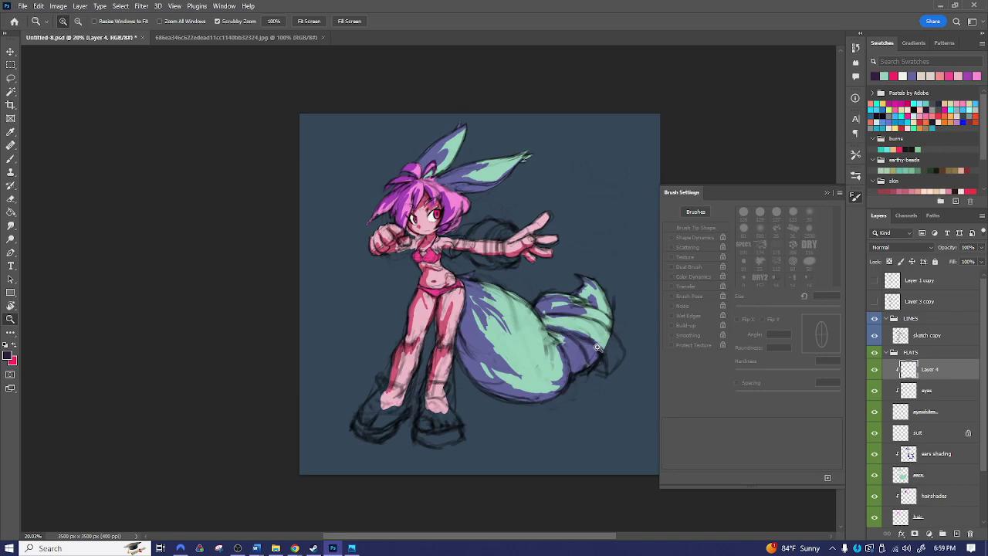
left_click(922, 439)
left_click(890, 263)
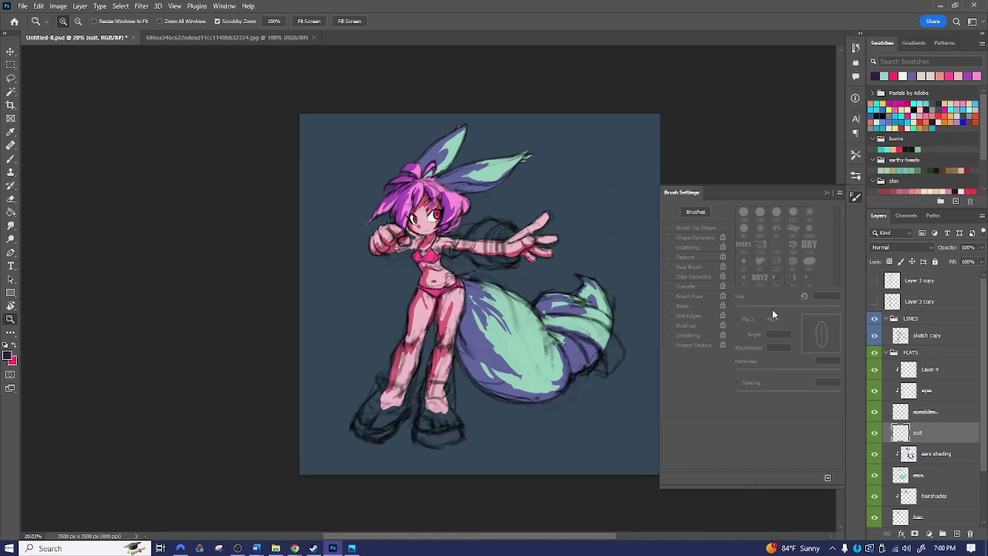
- Hide the LINES group and sample the bikini top's pink as the foreground colour
left_click(875, 320)
left_click_drag(436, 263, 468, 239)
key("i")
left_click(431, 216)
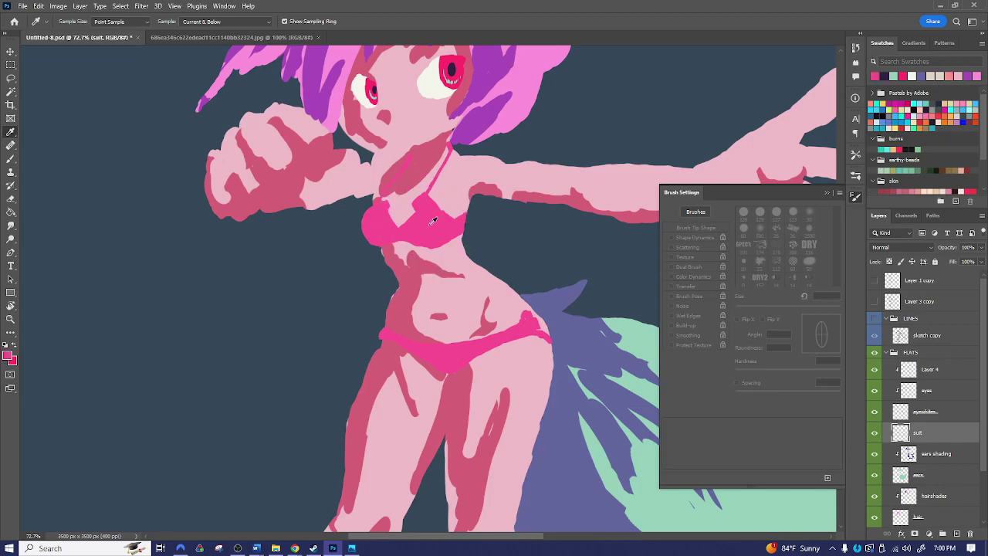
- Show the LINES group again, lower its opacity to about 58%, and reselect the suit layer
left_click(875, 319)
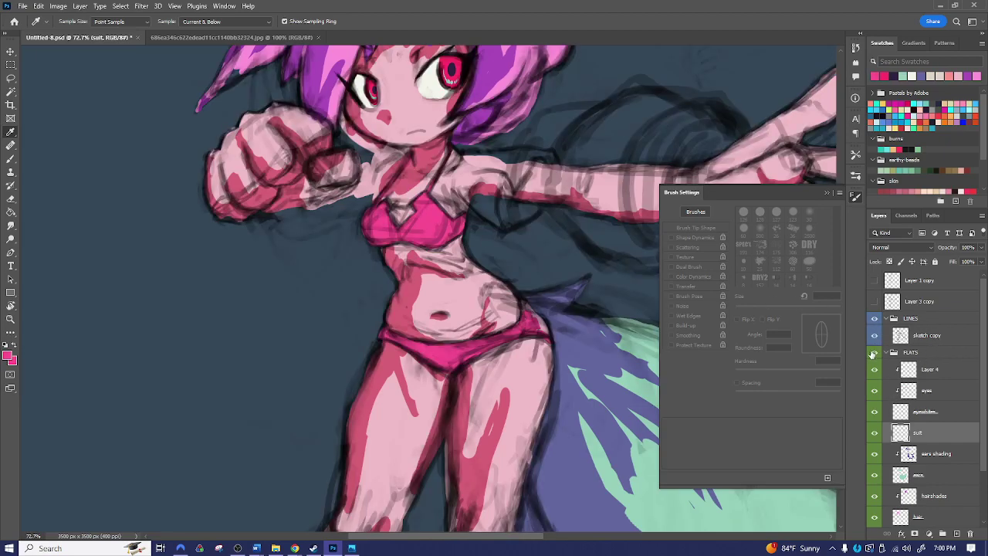
left_click(937, 319)
left_click(981, 247)
left_click_drag(978, 259, 960, 260)
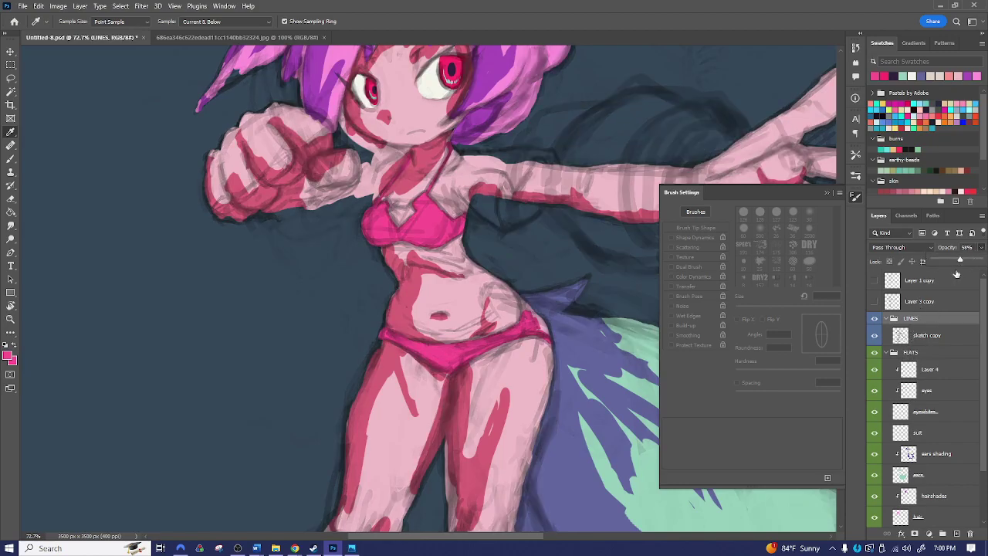
left_click(905, 428)
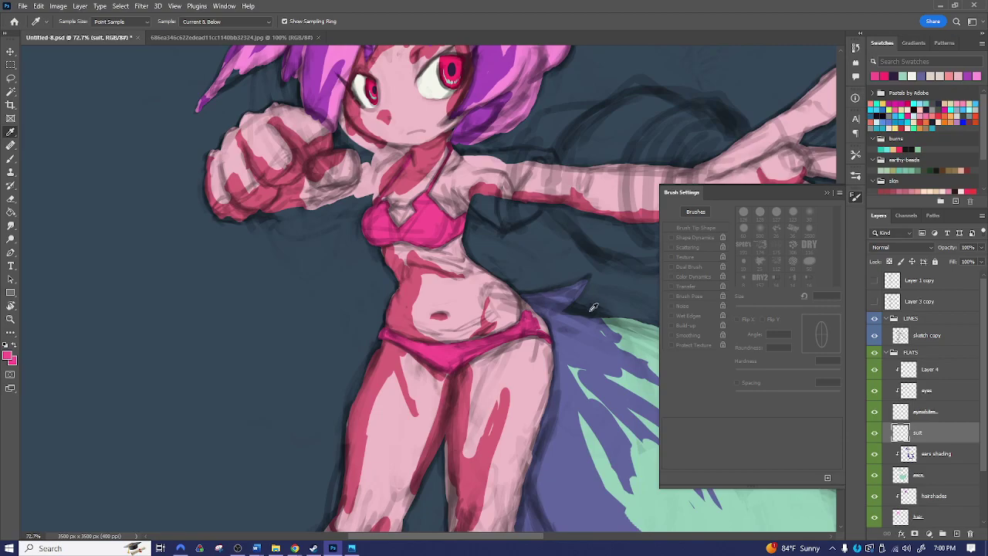
- Paint a large pink puffy sleeve over the outstretched forearm on the suit layer, finishing its lower part with a 90 px brush
left_click_drag(599, 323, 481, 314)
key("z")
mouse_move(505, 278)
left_mouse_down()
mouse_move(534, 280)
mouse_move(464, 286)
left_mouse_up()
key("b")
key("bracketright")
key("bracketright")
key("bracketright")
key("bracketright")
key("bracketright")
key("bracketright")
key("bracketright")
key("bracketright")
key("bracketright")
key("bracketright")
key("bracketright")
key("bracketright")
key("bracketright")
key("bracketright")
mouse_move(484, 232)
left_mouse_down()
mouse_move(515, 228)
mouse_move(509, 244)
mouse_move(496, 226)
mouse_move(503, 221)
mouse_move(481, 222)
mouse_move(517, 220)
mouse_move(522, 226)
mouse_move(475, 225)
left_mouse_up()
key("bracketleft")
key("bracketleft")
key("bracketleft")
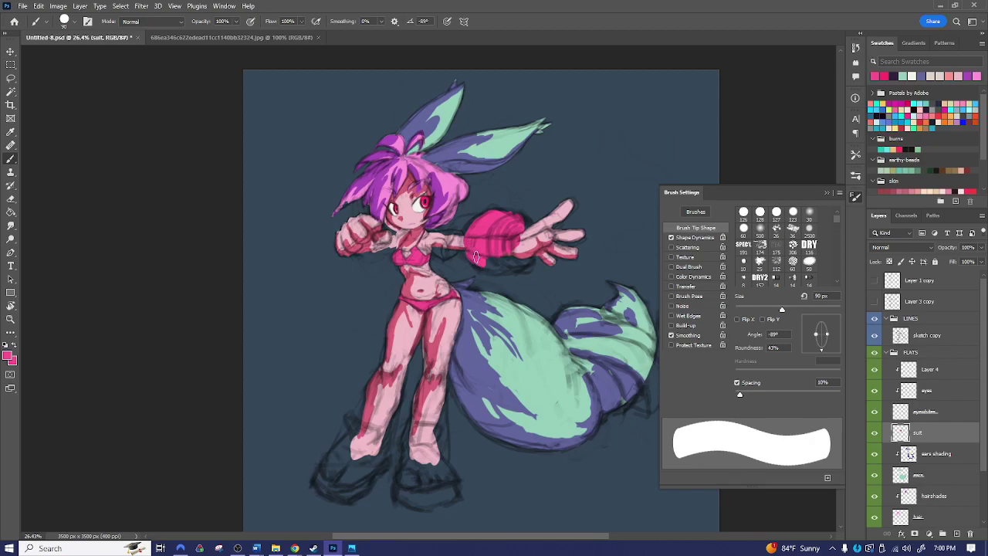
mouse_move(483, 263)
left_mouse_down()
mouse_move(501, 265)
mouse_move(517, 245)
left_mouse_up()
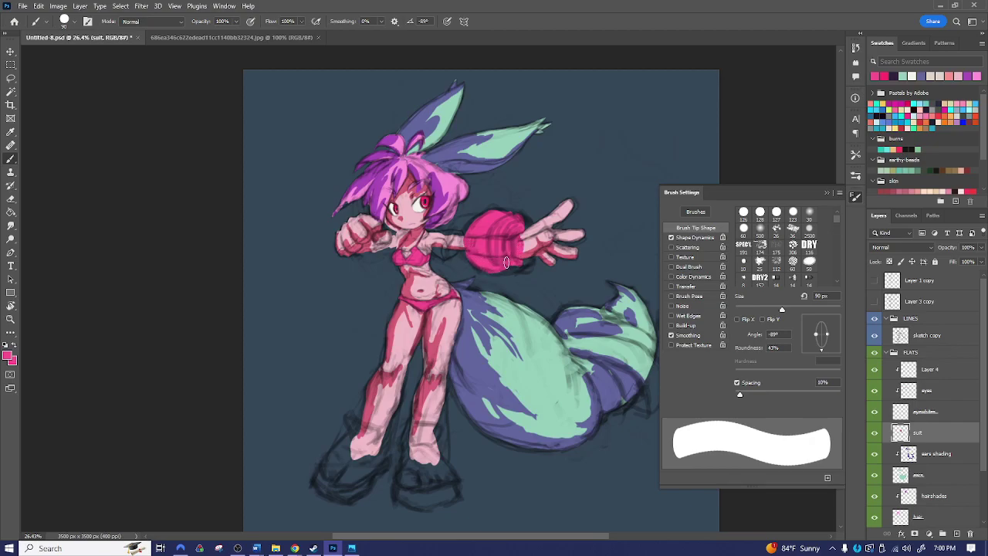
- Paint two pink wrap bands around the narrow part of the tail with a 90 px brush, extending the upper band with smaller sizes
mouse_move(612, 357)
left_mouse_down()
mouse_move(640, 356)
mouse_move(512, 282)
mouse_move(533, 325)
mouse_move(530, 315)
left_mouse_up()
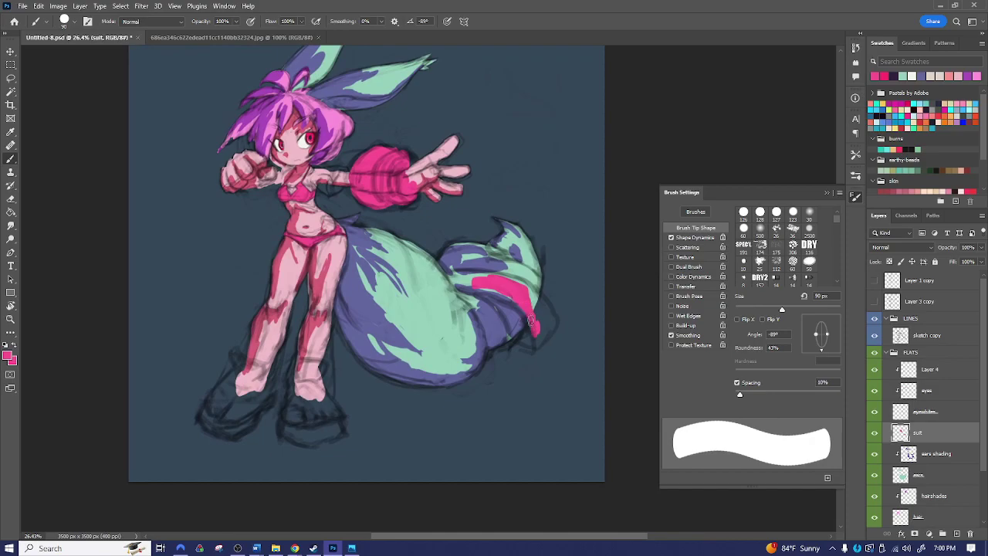
mouse_move(467, 297)
left_mouse_down()
mouse_move(491, 343)
mouse_move(506, 338)
mouse_move(488, 309)
left_mouse_up()
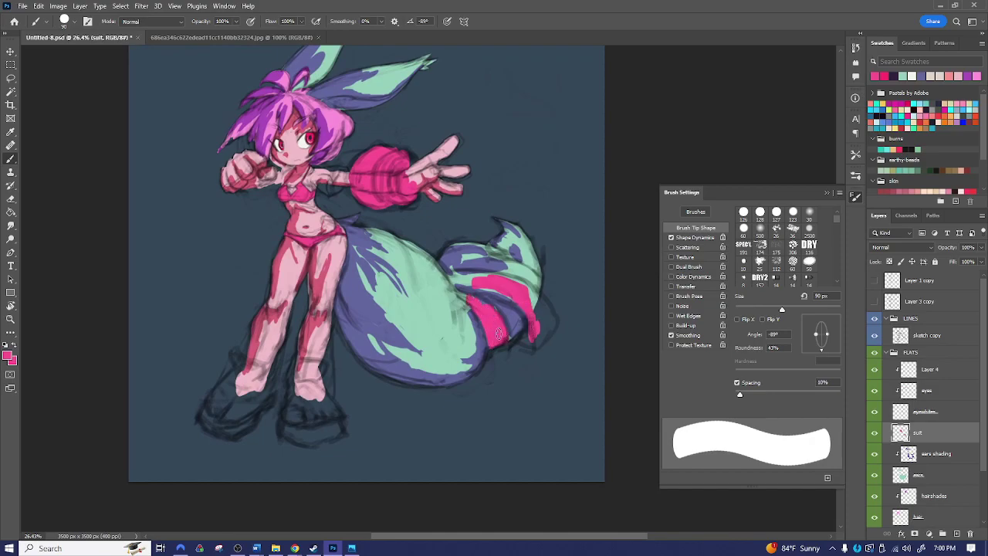
key("[")
key("[")
key("[")
key("[")
key("[")
key("bracketleft")
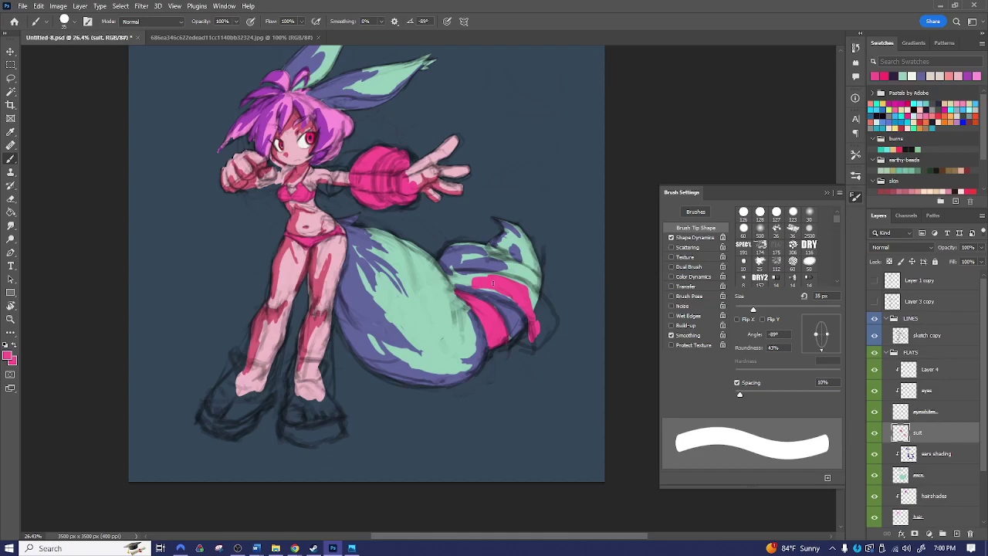
key("bracketright")
key("bracketright")
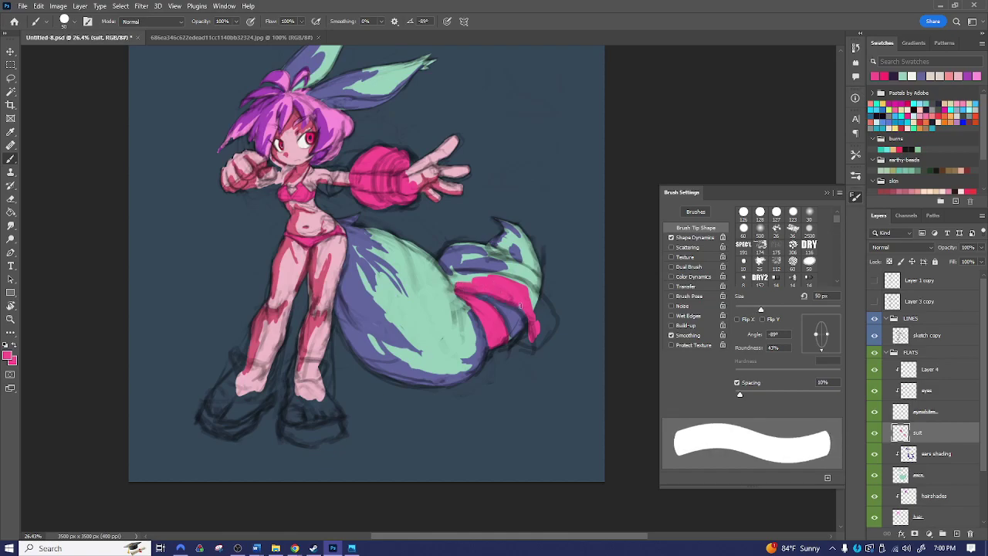
- Widen the outer tail band into a full pink flap around the tail's bend, adjusting the brush between 45 and 80 px
key("bracketright")
key("bracketright")
key("bracketright")
key("bracketleft")
key("bracketleft")
key("bracketleft")
key("bracketleft")
key("bracketleft")
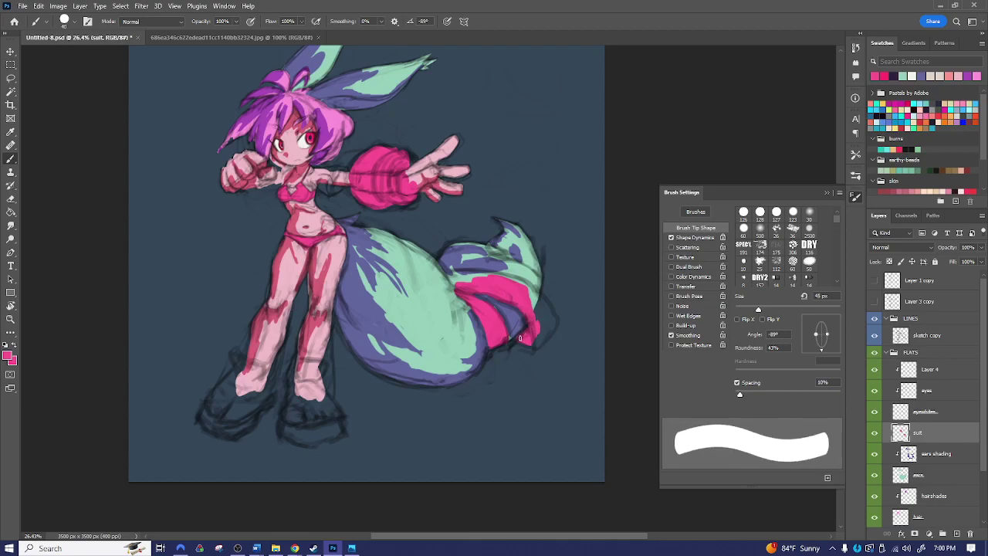
key("bracketright")
key("bracketright")
key("bracketright")
key("bracketright")
key("bracketright")
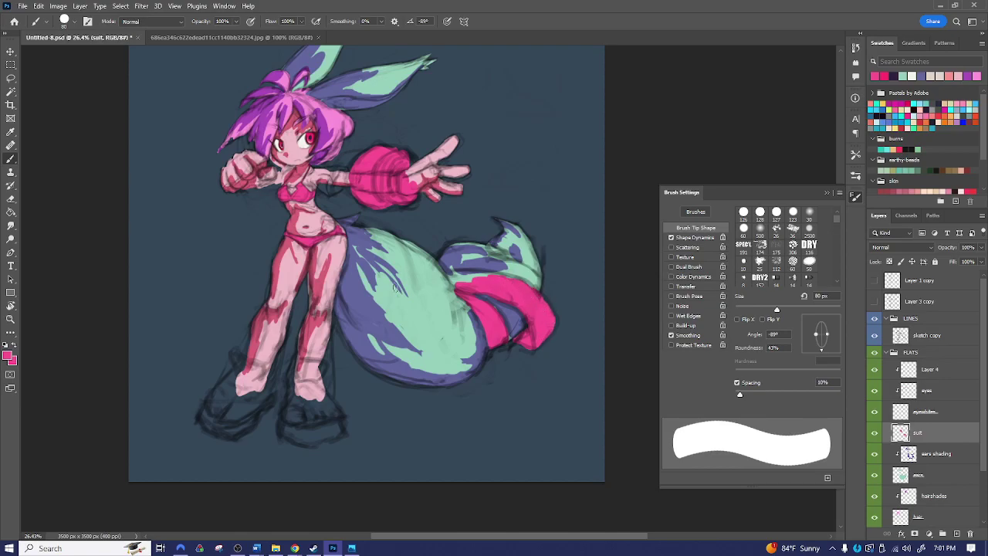
- Extend the pink tail wrap to its narrow end and fill out its outer edge with a 50 px brush
key("space")
left_click_drag(480, 267, 423, 304)
key("r")
left_click_drag(474, 236, 524, 316)
key("z")
left_click_drag(408, 292, 443, 278)
key("space")
mouse_move(403, 250)
left_mouse_down()
mouse_move(483, 204)
mouse_move(444, 232)
mouse_move(460, 200)
mouse_move(433, 220)
left_mouse_up()
key("b")
key("e")
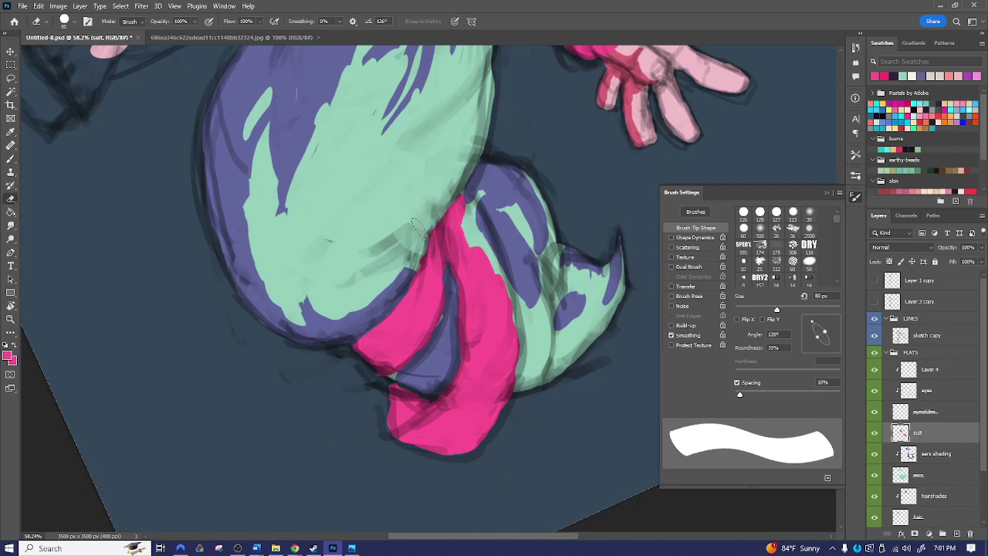
key("b")
key("bracketleft")
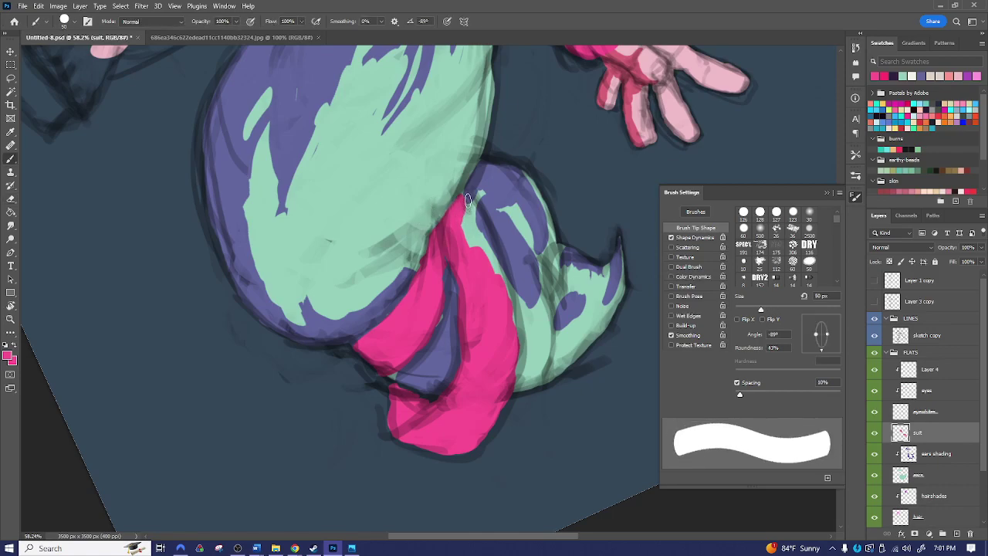
mouse_move(461, 201)
left_mouse_down()
mouse_move(479, 220)
mouse_move(466, 209)
mouse_move(466, 224)
mouse_move(475, 226)
mouse_move(471, 208)
mouse_move(485, 227)
mouse_move(471, 206)
mouse_move(491, 265)
left_mouse_up()
key("bracketright")
key("bracketright")
key("bracketleft")
mouse_move(498, 271)
left_mouse_down()
mouse_move(518, 345)
mouse_move(512, 377)
mouse_move(519, 335)
mouse_move(511, 300)
left_mouse_up()
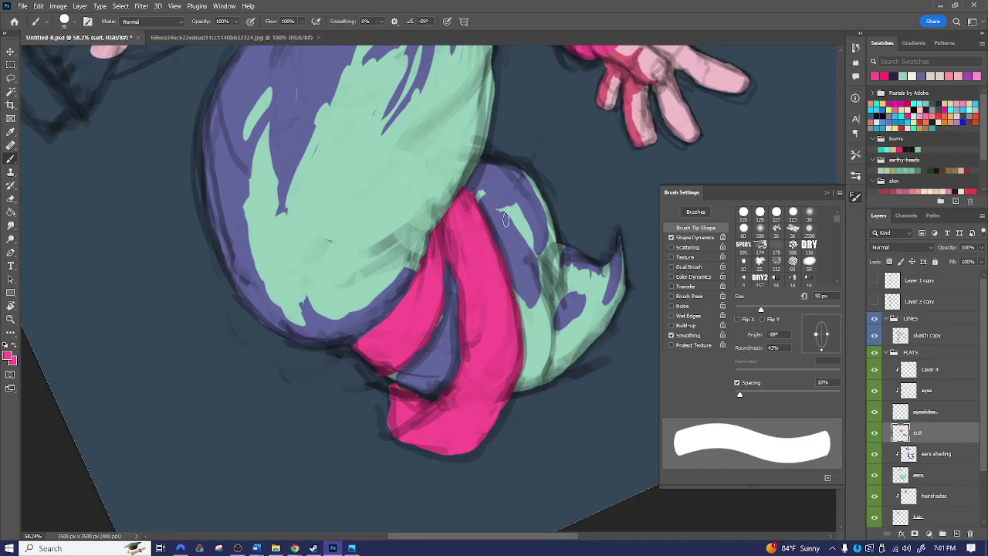
- Try a pink stroke along the outer edge of the tail wrap with a 35 px brush
key("bracketleft")
left_click_drag(480, 198, 538, 362)
key("ctrl+z")
mouse_move(474, 194)
left_mouse_down()
mouse_move(538, 262)
mouse_move(536, 359)
left_mouse_up()
key("ctrl+z")
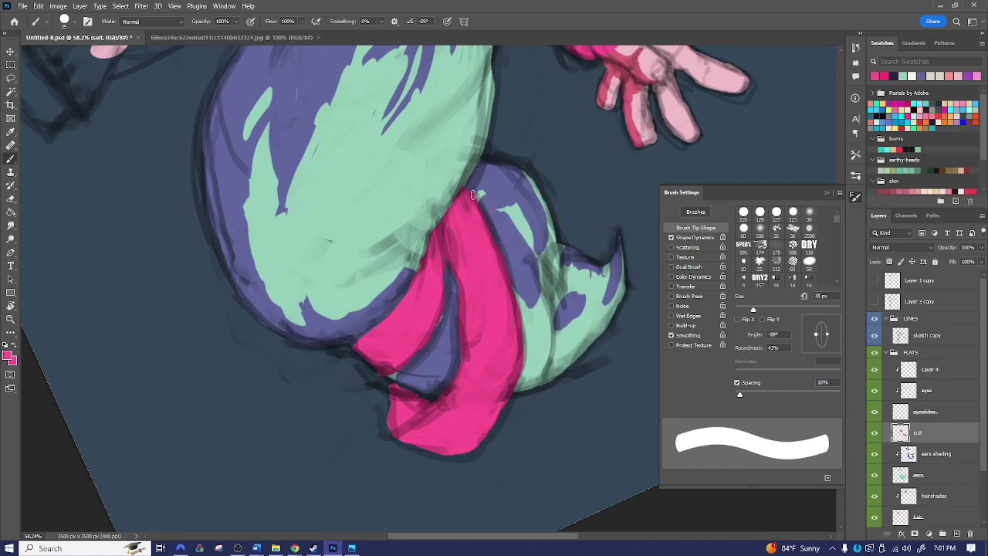
key("e")
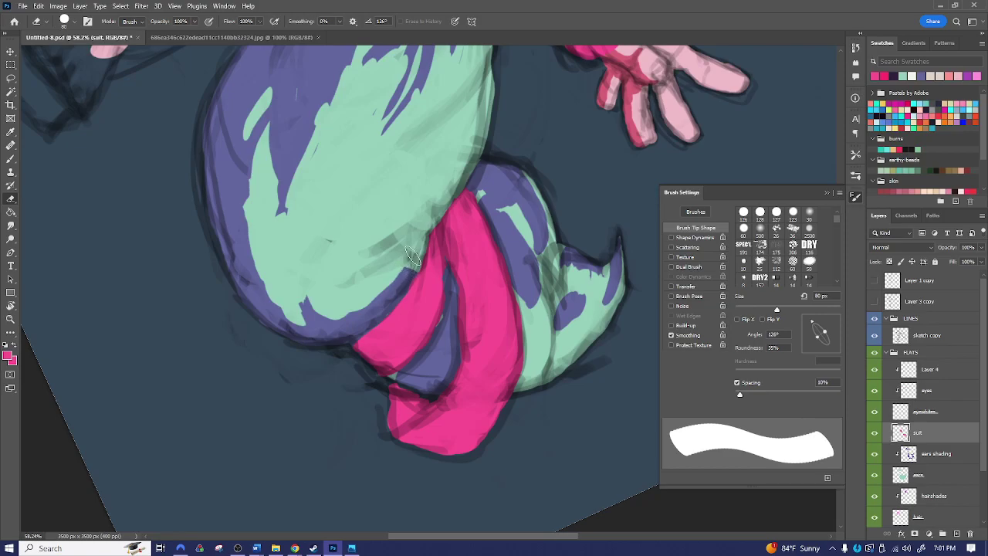
- Create a new layer directly above the suit layer
key("r")
mouse_move(556, 295)
left_mouse_down()
mouse_move(544, 235)
mouse_move(511, 192)
mouse_move(474, 173)
mouse_move(479, 187)
left_mouse_up()
key("z")
left_click_drag(574, 265, 519, 264)
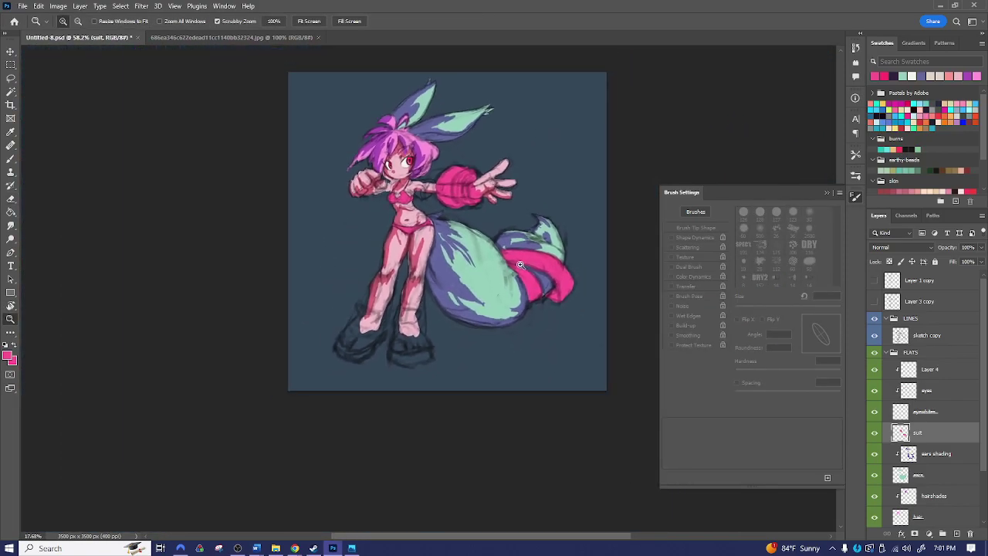
key("ctrl+shift+n")
key("Return")
- Angle the eraser tip to 51° and set the brush tip to 50 px at a 72° angle
key("r")
mouse_move(578, 302)
left_mouse_down()
mouse_move(533, 220)
mouse_move(506, 209)
left_mouse_up()
key("e")
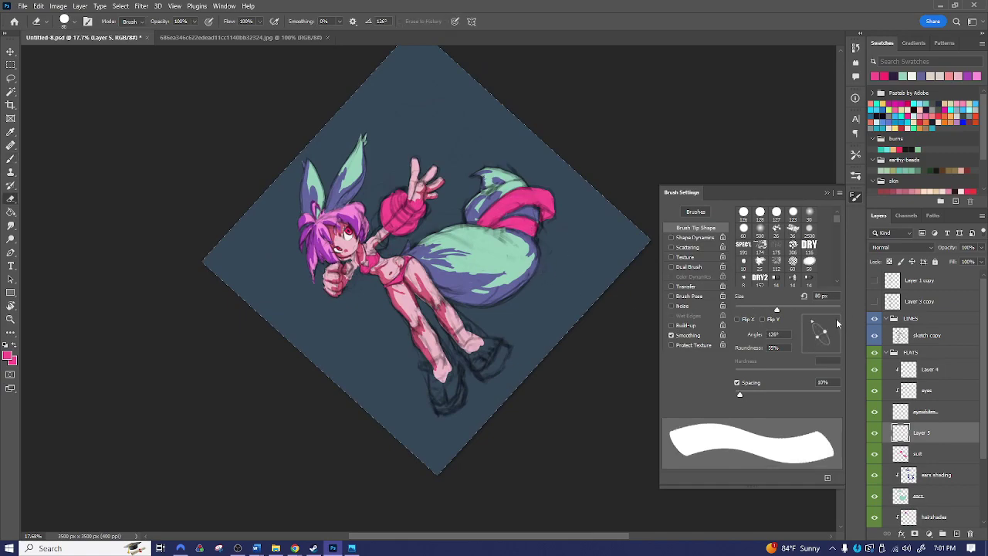
left_click_drag(836, 324, 835, 320)
key("b")
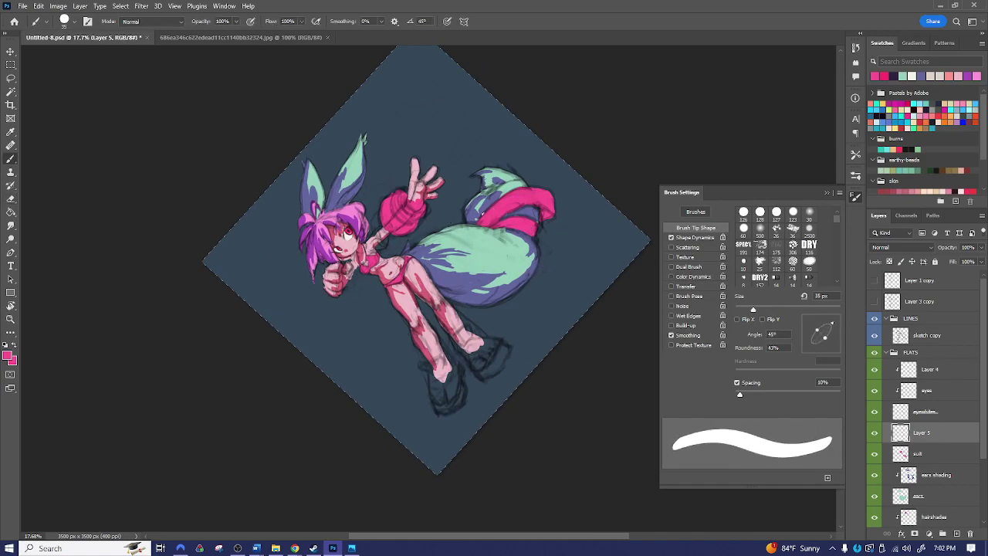
key("bracketright")
key("bracketright")
left_click_drag(827, 321, 828, 317)
- Try thin pink ribbon strokes near the tail tip and curving across the large part of the tail
left_click_drag(496, 190, 537, 166)
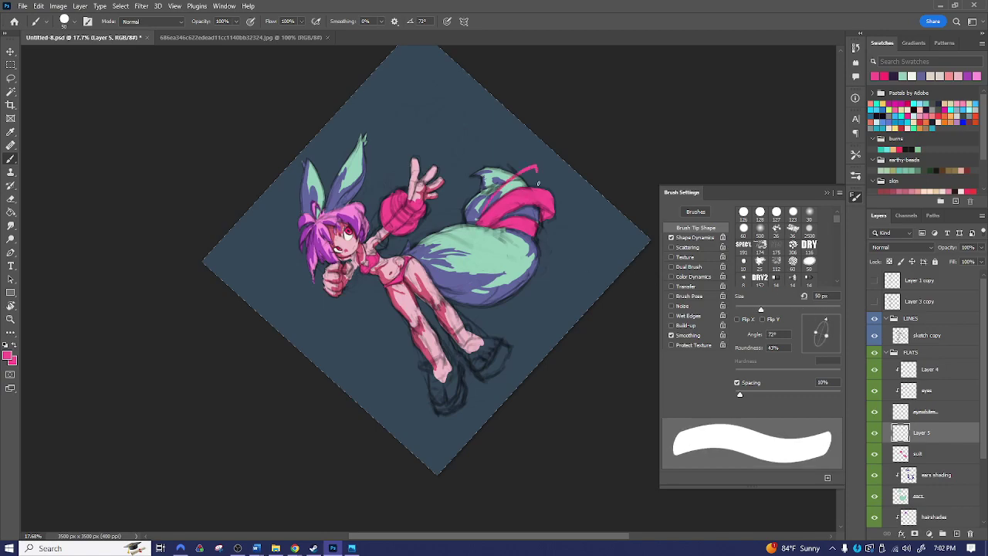
key("ctrl+z")
mouse_move(402, 255)
left_mouse_down()
mouse_move(491, 242)
mouse_move(494, 297)
left_mouse_up()
key("e")
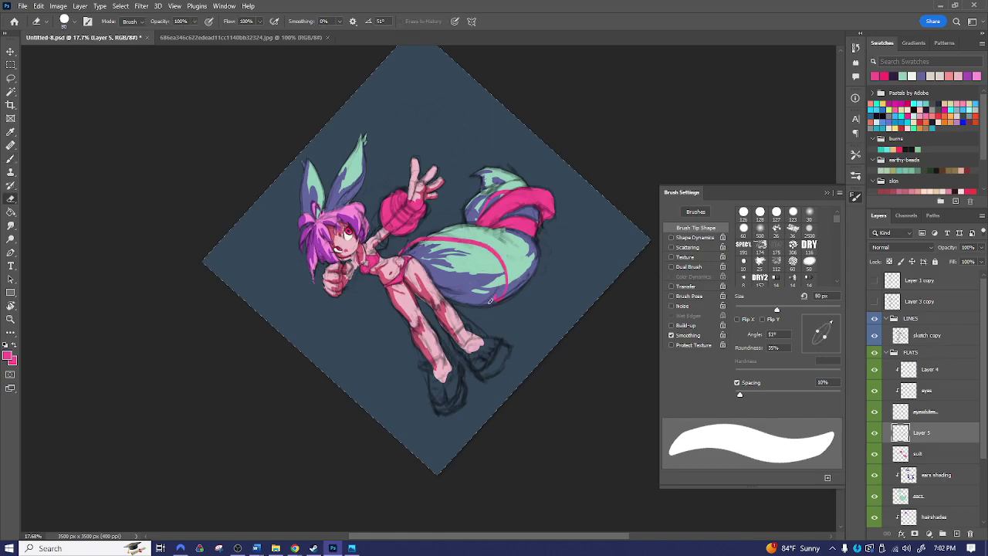
key("b")
left_click_drag(502, 299, 485, 327)
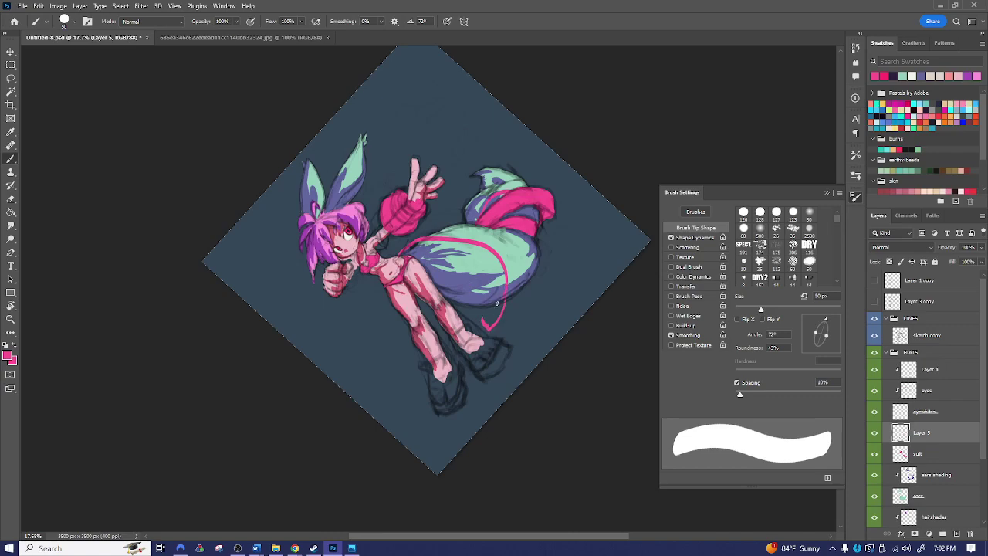
key("ctrl+z")
key("ctrl+z")
key("ctrl+z")
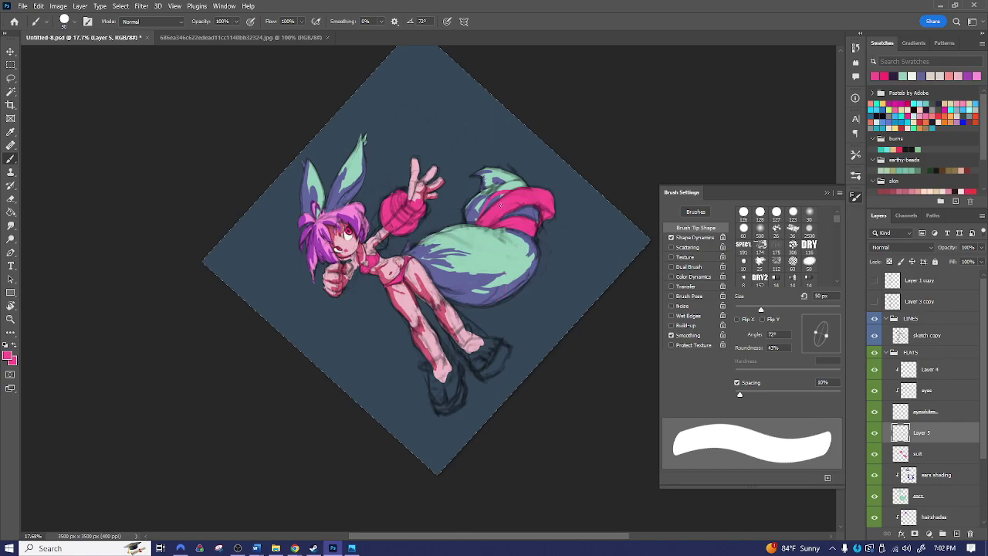
- Try a thin pink ribbon loop trailing outward from the tail wrap
left_click_drag(501, 190, 568, 185)
key("ctrl+z")
left_click_drag(484, 216, 571, 214)
key("r")
left_click_drag(541, 247, 565, 303)
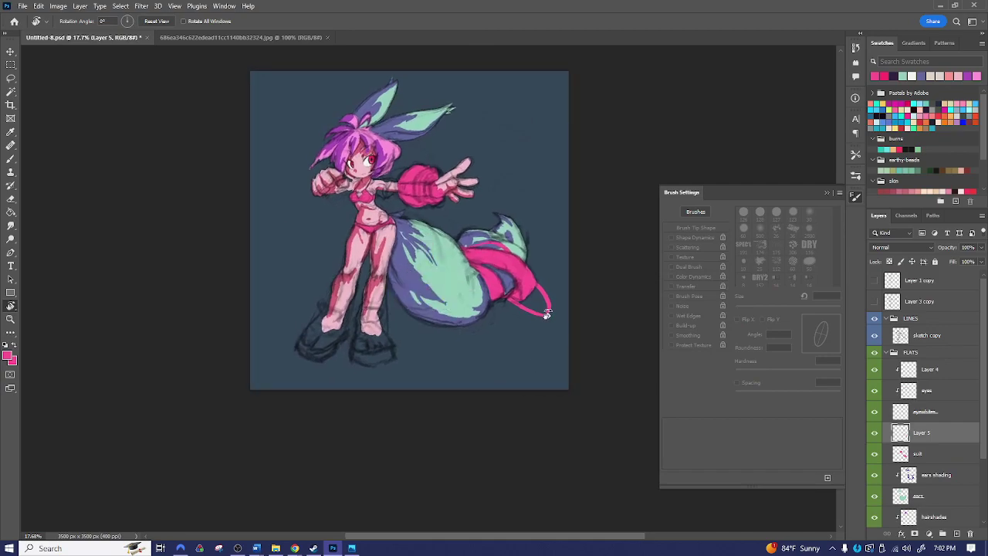
key("ctrl+z")
key("b")
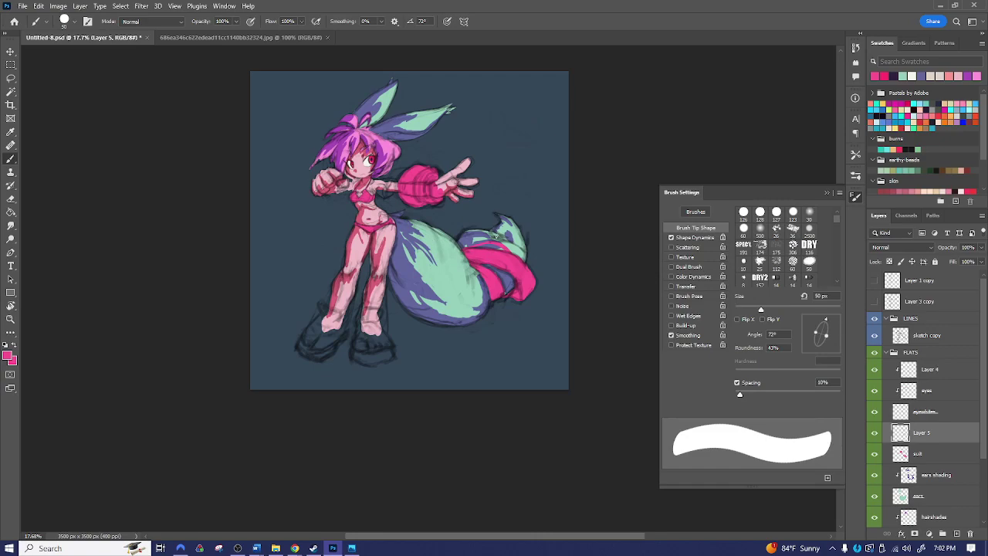
- Paint the character's raised fist solid pink on the new layer with the 50 px brush
key("z")
left_click_drag(350, 202, 393, 186)
mouse_move(349, 156)
left_mouse_down()
mouse_move(398, 211)
mouse_move(457, 213)
left_mouse_up()
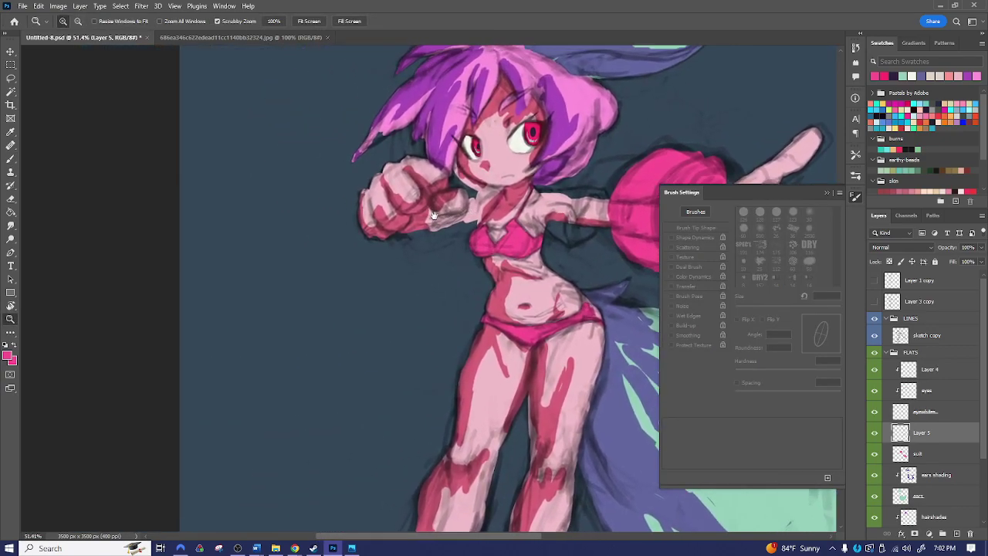
key("b")
mouse_move(401, 194)
left_mouse_down()
mouse_move(388, 170)
mouse_move(361, 195)
mouse_move(368, 217)
mouse_move(371, 190)
mouse_move(405, 202)
mouse_move(405, 173)
mouse_move(422, 176)
mouse_move(416, 166)
mouse_move(440, 174)
mouse_move(403, 158)
mouse_move(383, 190)
mouse_move(396, 168)
mouse_move(386, 167)
mouse_move(389, 208)
mouse_move(368, 225)
mouse_move(373, 231)
mouse_move(403, 225)
mouse_move(400, 213)
mouse_move(397, 226)
mouse_move(420, 225)
mouse_move(431, 193)
mouse_move(442, 191)
mouse_move(430, 212)
mouse_move(454, 198)
left_mouse_up()
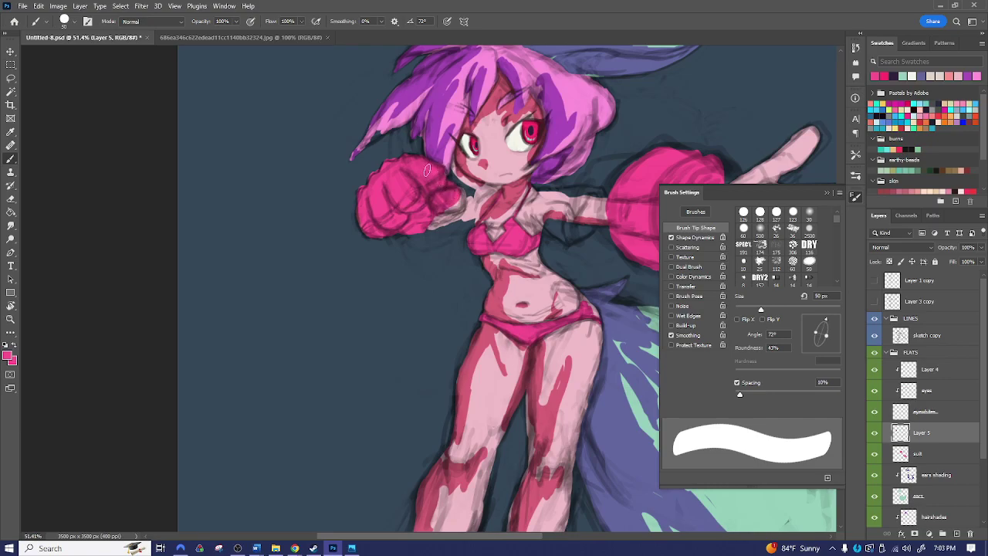
- Paint the pink top over the bent forearm, the upper chest, and a short sleeve on the outstretched arm
mouse_move(436, 213)
left_mouse_down()
mouse_move(445, 225)
mouse_move(454, 220)
mouse_move(425, 245)
mouse_move(428, 230)
mouse_move(426, 253)
mouse_move(464, 223)
mouse_move(467, 206)
mouse_move(453, 223)
left_mouse_up()
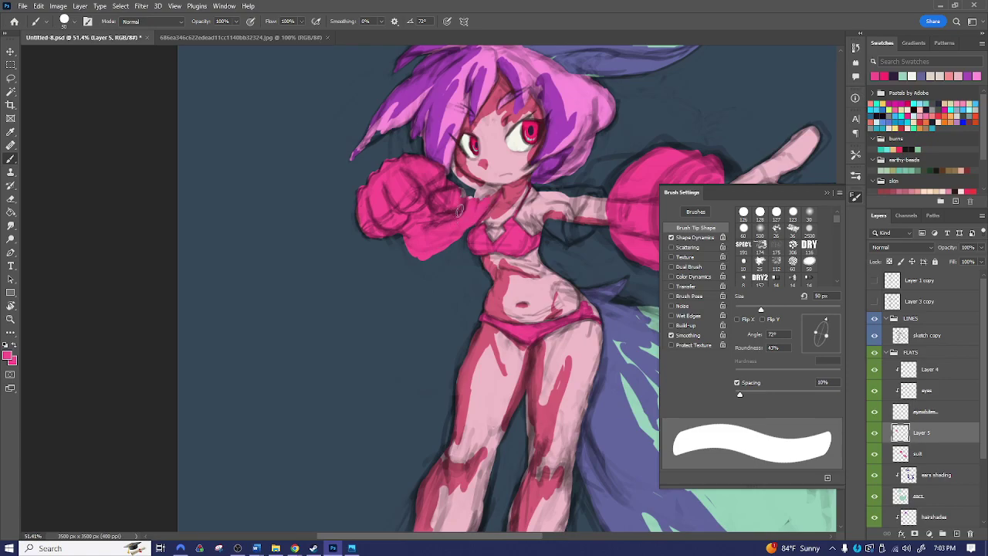
mouse_move(426, 255)
left_mouse_down()
mouse_move(448, 251)
mouse_move(409, 270)
mouse_move(476, 222)
left_mouse_up()
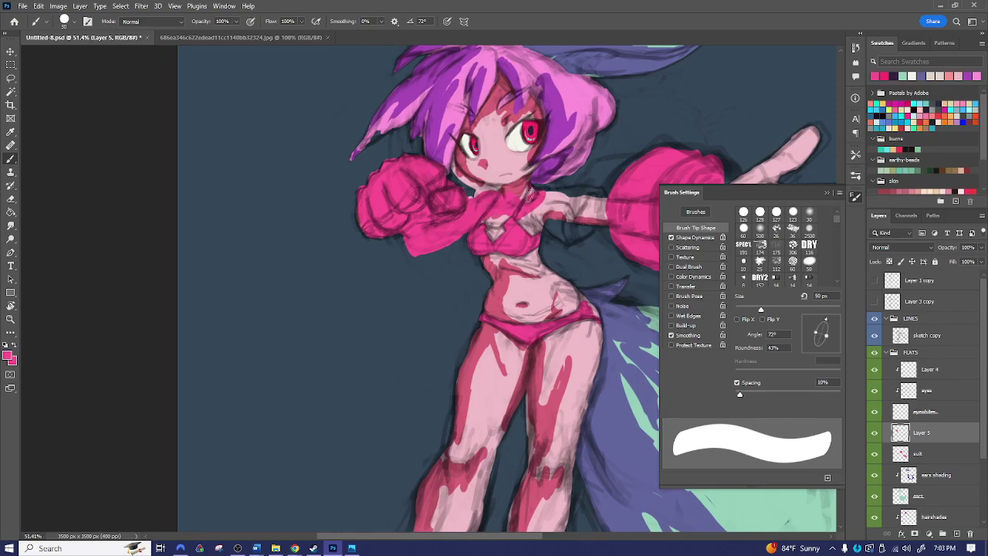
mouse_move(540, 199)
left_mouse_down()
mouse_move(575, 203)
mouse_move(567, 216)
mouse_move(581, 203)
mouse_move(567, 216)
mouse_move(532, 210)
mouse_move(550, 220)
mouse_move(517, 214)
mouse_move(541, 224)
left_mouse_up()
key("e")
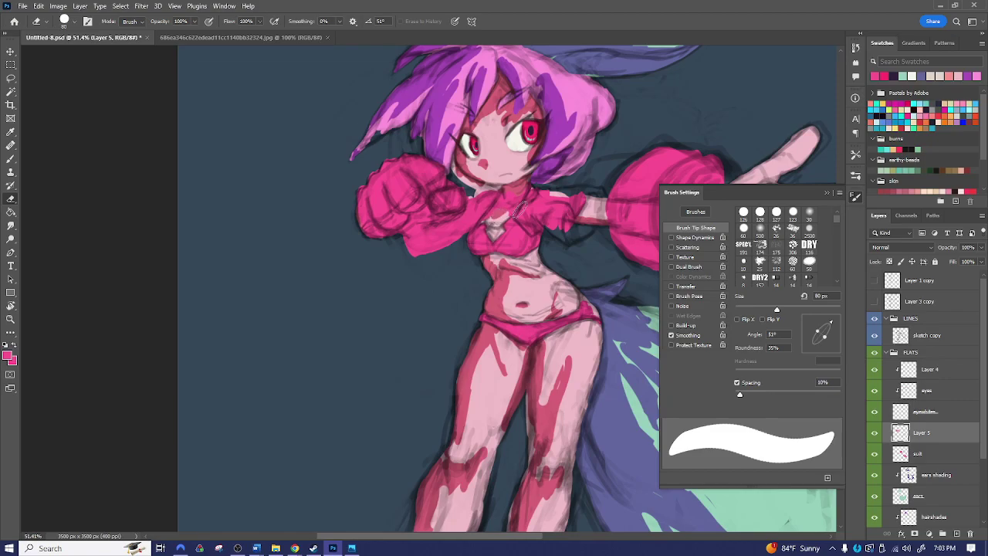
key("b")
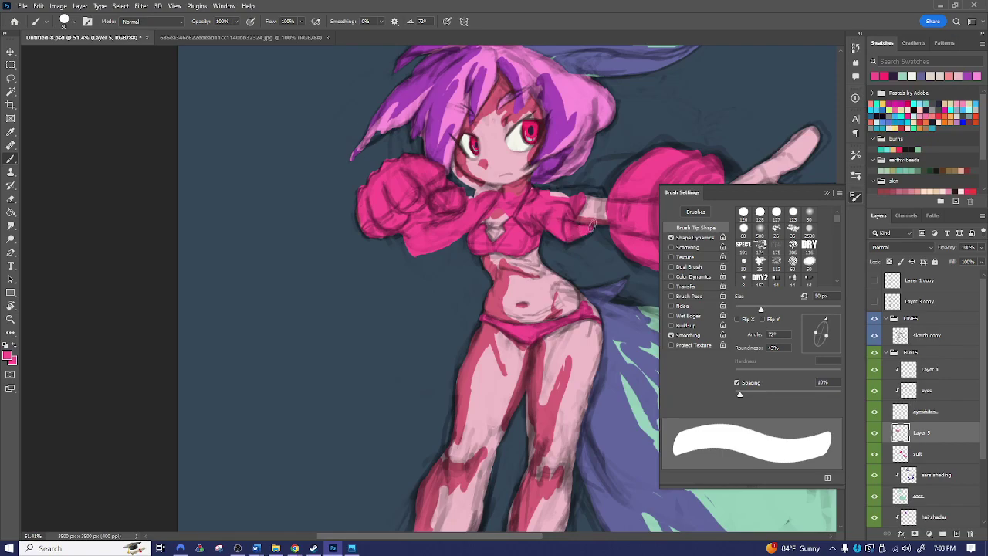
key("e")
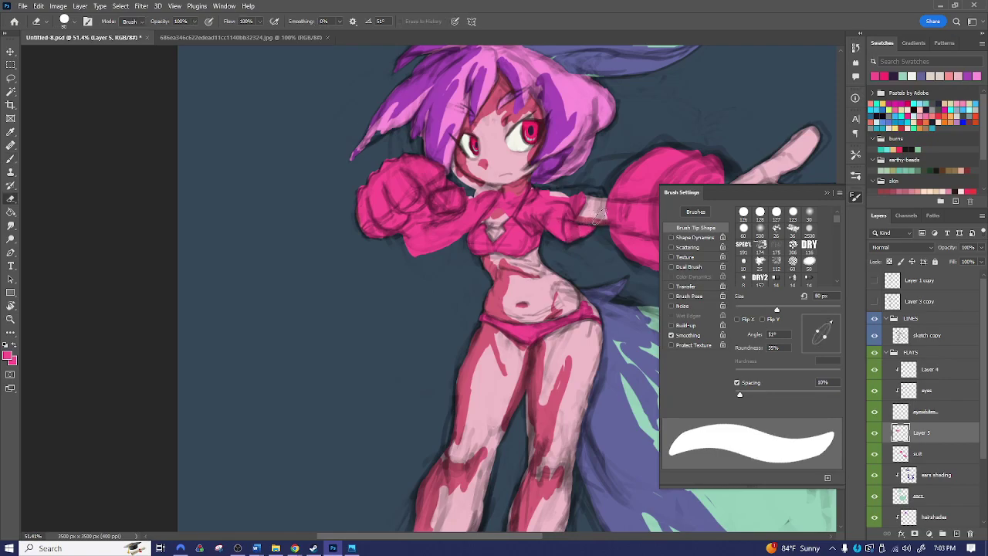
key("b")
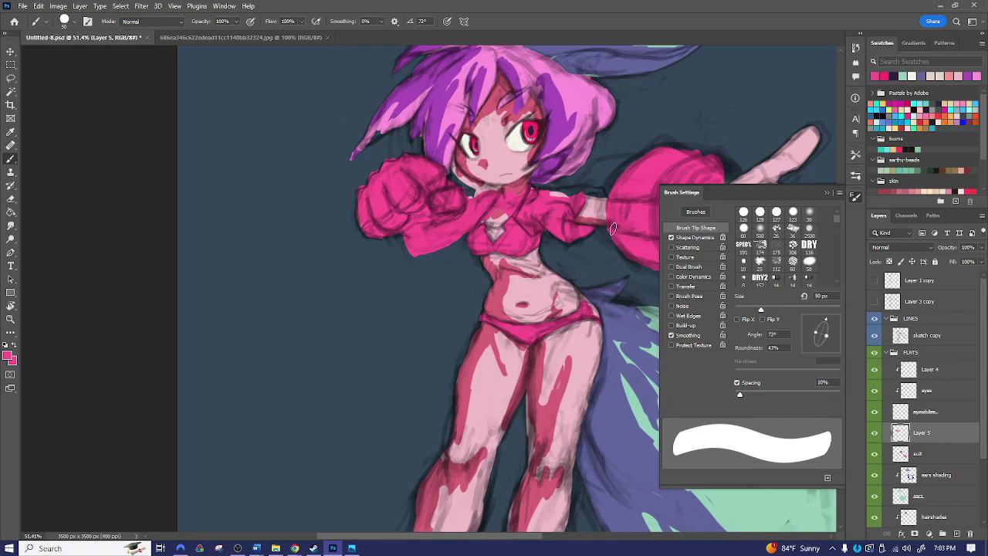
- Set the brush tip spacing to 1% for detailing the short sleeve
key("r")
left_click_drag(598, 205, 519, 232)
left_click_drag(530, 261, 553, 201)
key("z")
key("b")
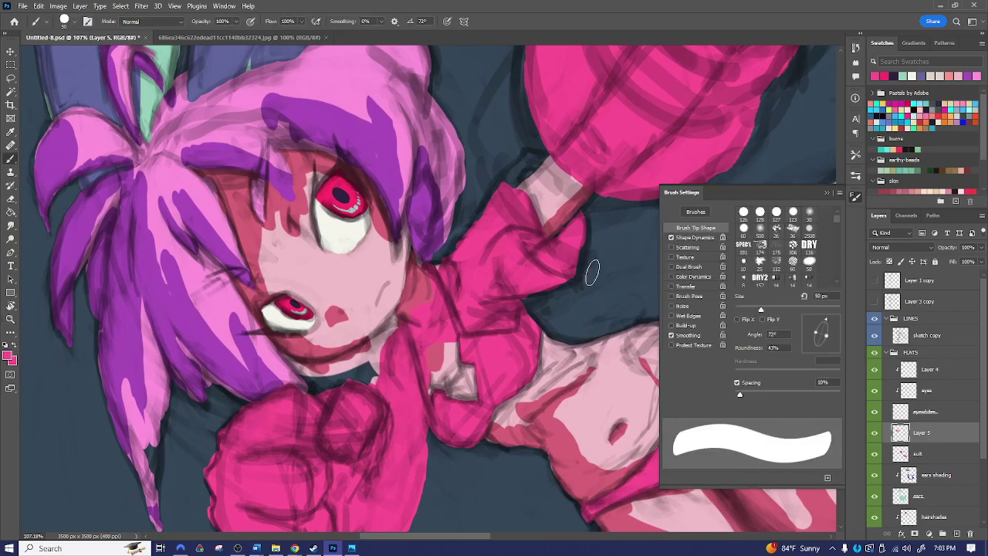
left_click_drag(744, 394, 734, 394)
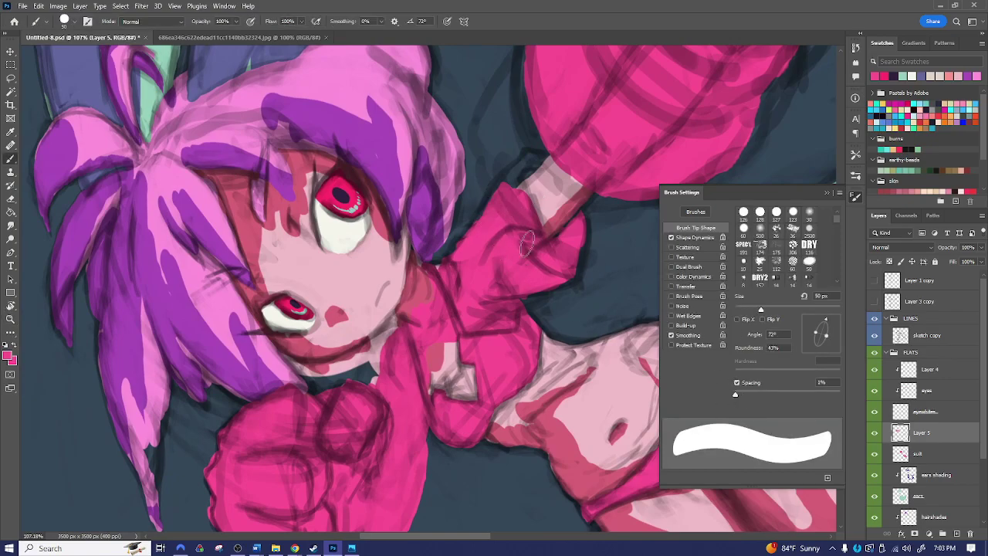
- Set the brush tip spacing to 10% and try it with long pink strokes on the empty background
left_click_drag(735, 398, 739, 394)
left_click_drag(594, 321, 618, 196)
mouse_move(540, 390)
left_mouse_down()
mouse_move(527, 347)
mouse_move(573, 169)
left_mouse_up()
left_click_drag(267, 316, 550, 284)
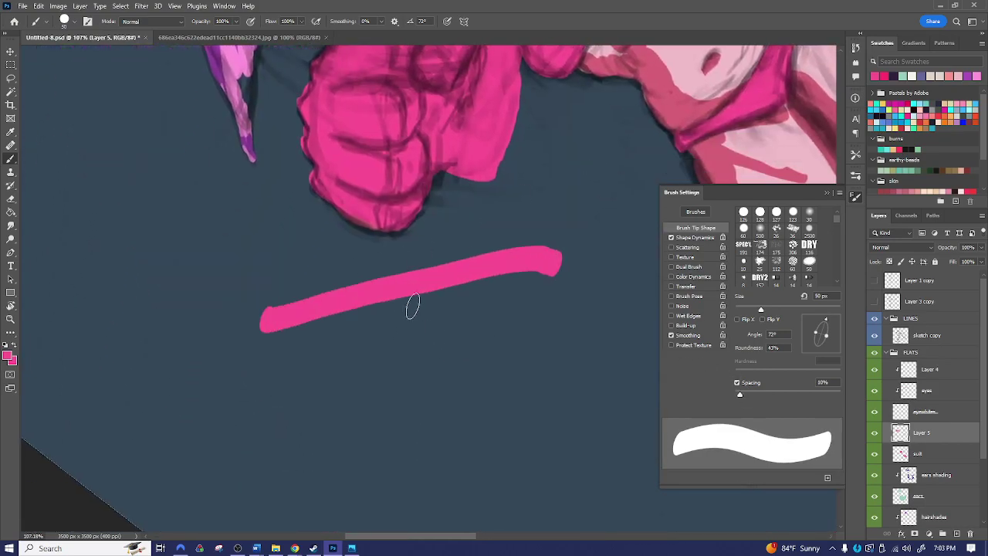
left_click_drag(331, 332, 512, 414)
mouse_move(417, 319)
left_mouse_down()
mouse_move(456, 265)
mouse_move(241, 351)
left_mouse_up()
- Inspect the test strokes' edges up close, clear them with a lasso selection, and deselect
key("z")
mouse_move(344, 358)
left_mouse_down()
mouse_move(406, 347)
mouse_move(360, 317)
left_mouse_up()
mouse_move(239, 235)
left_mouse_down()
mouse_move(463, 267)
mouse_move(482, 297)
left_mouse_up()
mouse_move(574, 284)
left_mouse_down()
mouse_move(286, 255)
mouse_move(389, 307)
mouse_move(325, 323)
left_mouse_up()
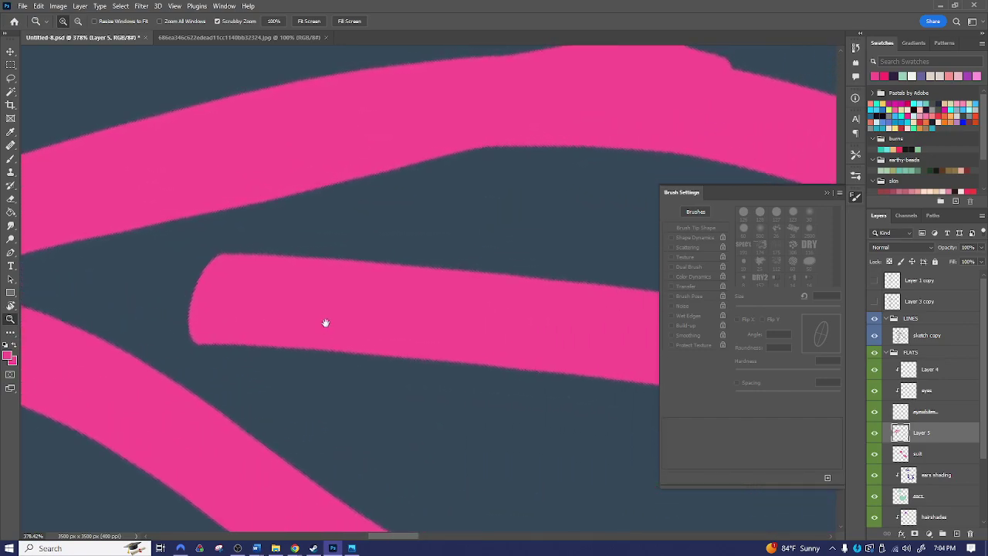
left_click_drag(533, 190, 532, 198)
mouse_move(568, 296)
left_mouse_down()
mouse_move(489, 298)
mouse_move(510, 349)
mouse_move(620, 282)
mouse_move(519, 269)
mouse_move(452, 280)
left_mouse_up()
key("l")
key("Delete")
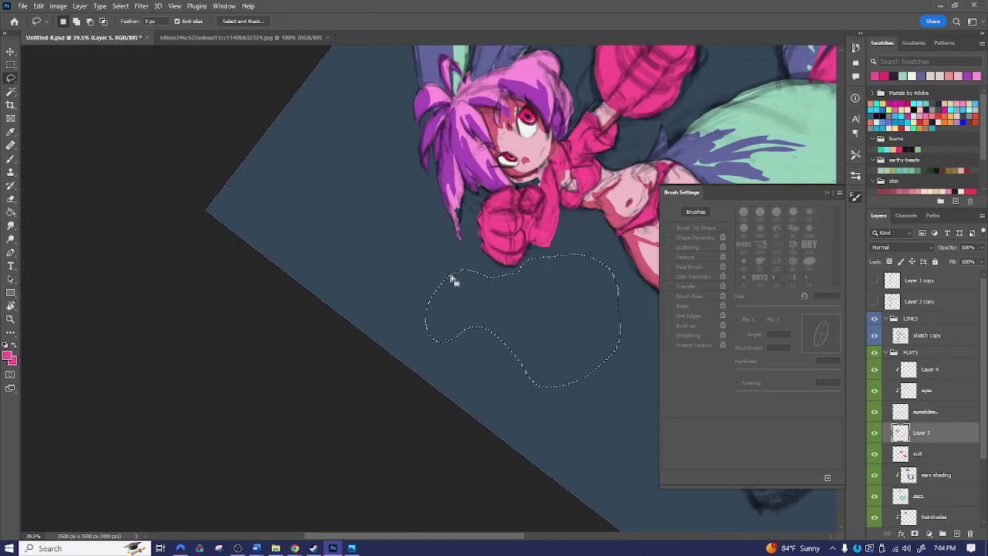
key("ctrl+d")
key("b")
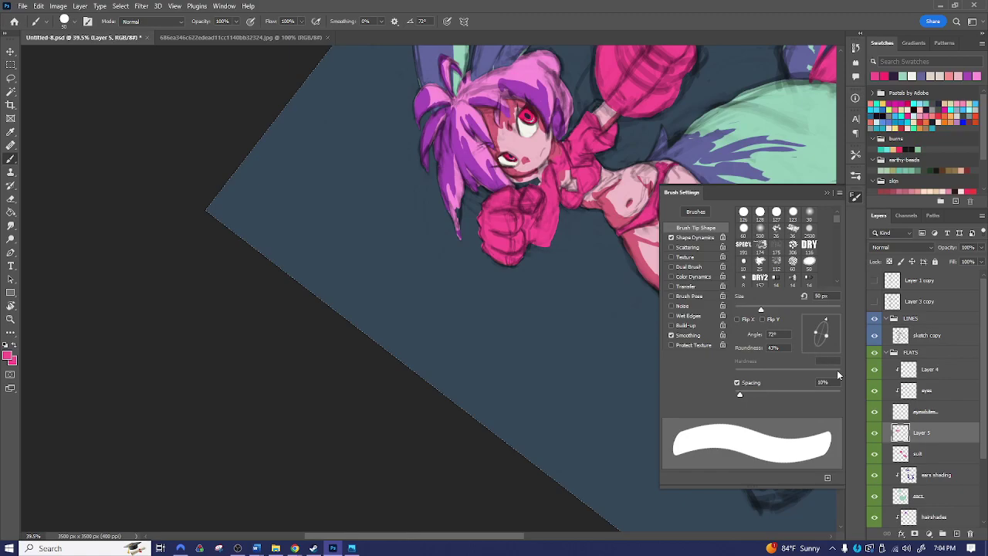
- Try a brush spacing of 28% with one stroke on the background and delete that stroke
left_click_drag(744, 393, 751, 394)
left_click_drag(415, 303, 601, 338)
mouse_move(466, 325)
left_mouse_down()
mouse_move(522, 326)
mouse_move(424, 307)
mouse_move(465, 318)
left_mouse_up()
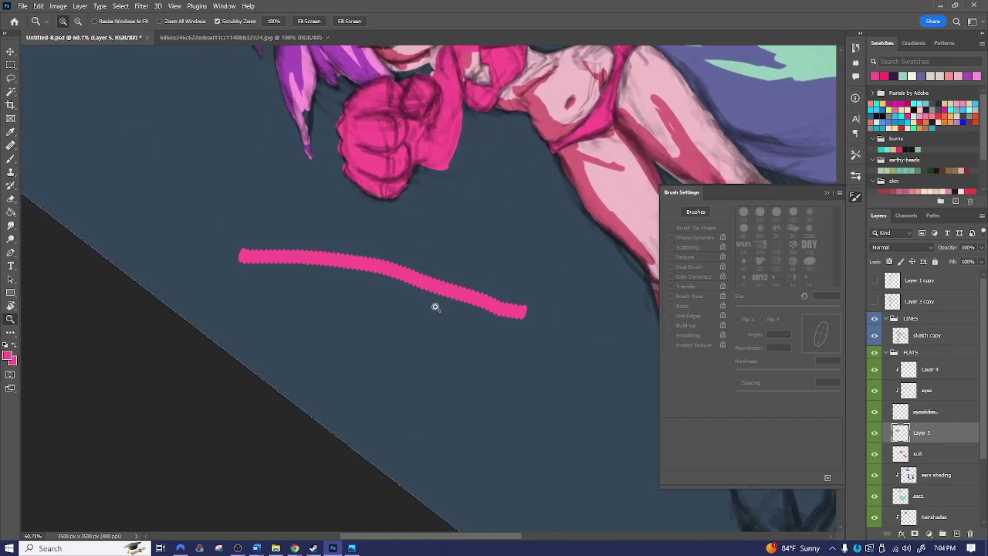
key("l")
mouse_move(230, 241)
left_mouse_down()
mouse_move(277, 286)
mouse_move(565, 352)
mouse_move(508, 252)
mouse_move(339, 220)
mouse_move(299, 215)
left_mouse_up()
key("Delete")
key("ctrl+d")
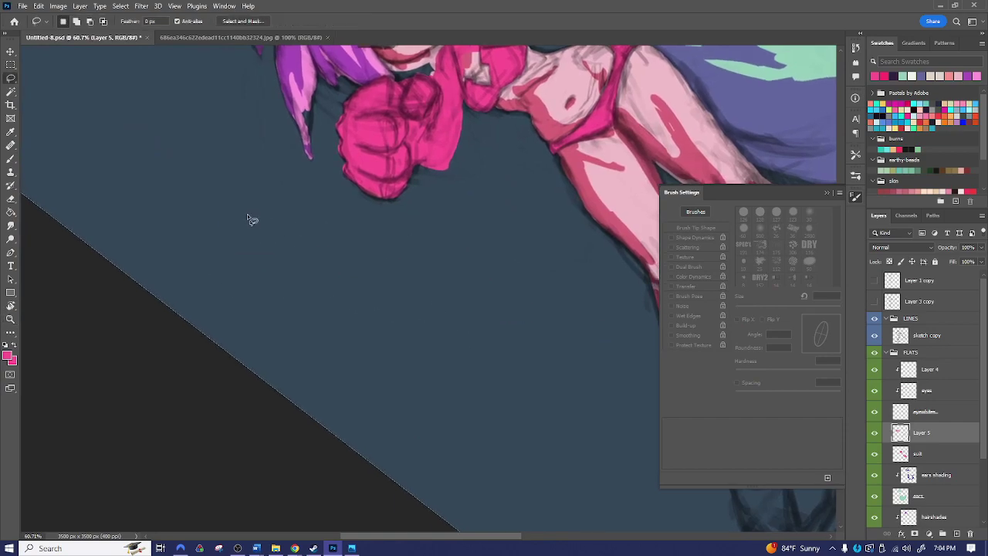
key("b")
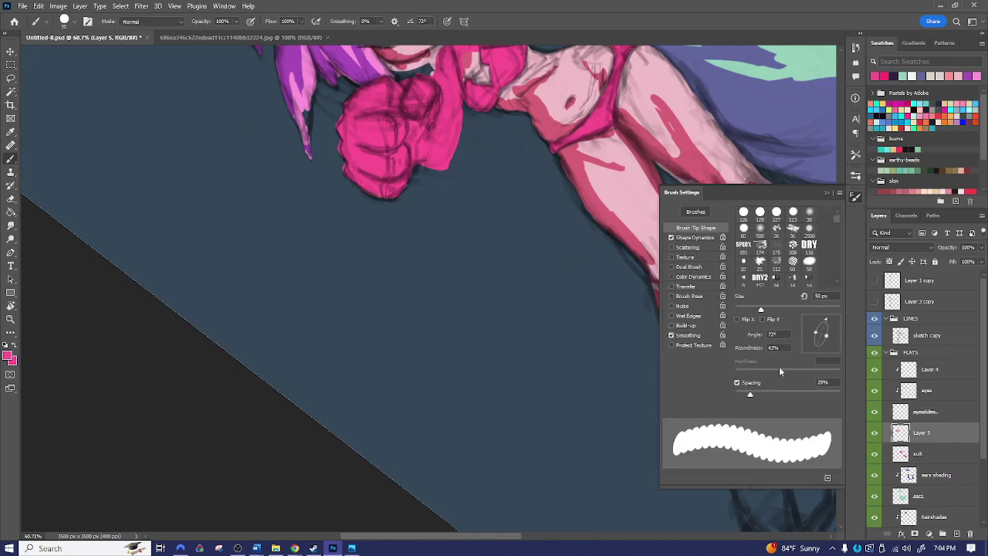
- Create a new layer named shoes above Layer 5
key("r")
left_click_drag(522, 154, 525, 329)
key("z")
key("space")
left_click_drag(592, 362, 510, 226)
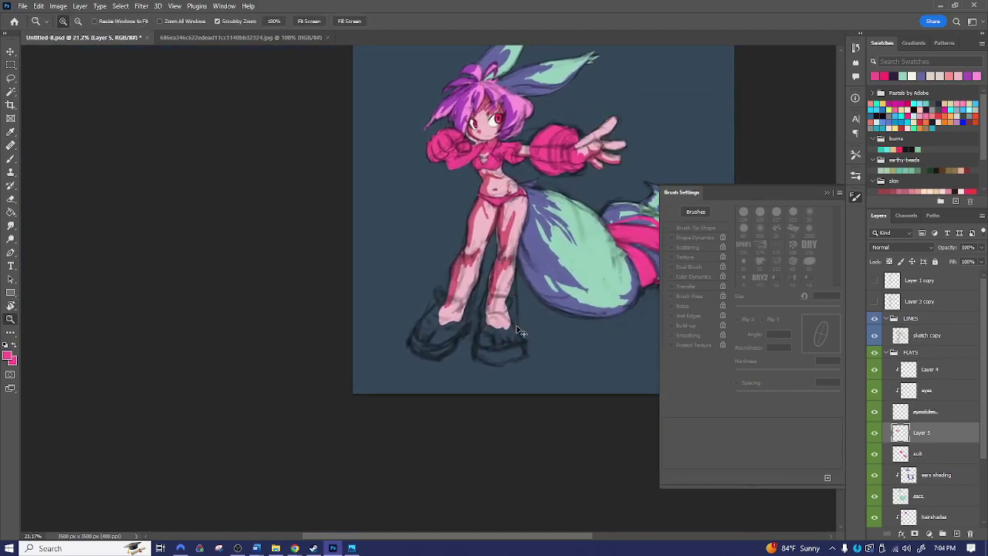
key("ctrl+shift+n")
type("shoes")
key("Return")
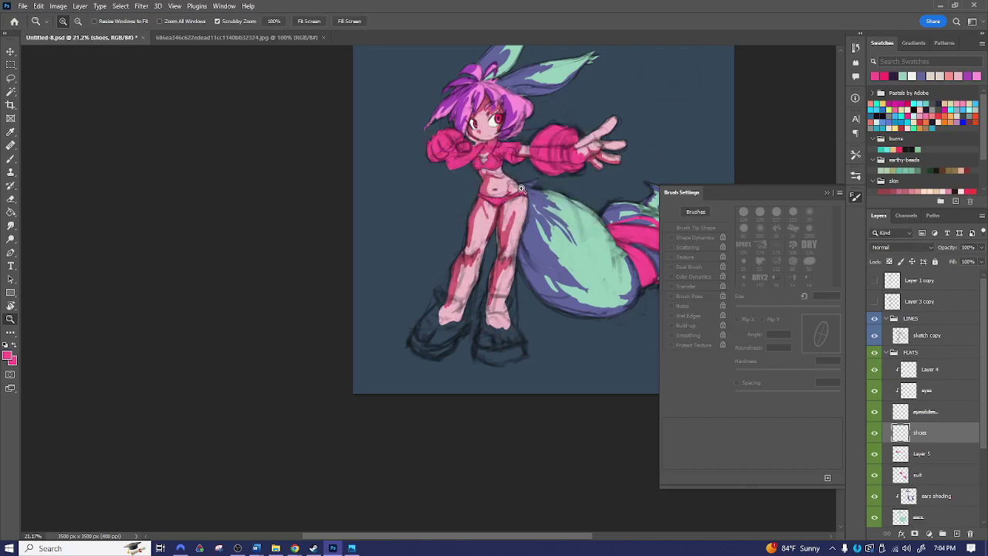
- Switch back to Layer 5 and reduce the brush to 8 px for the top's neckline
left_click_drag(528, 165, 597, 161)
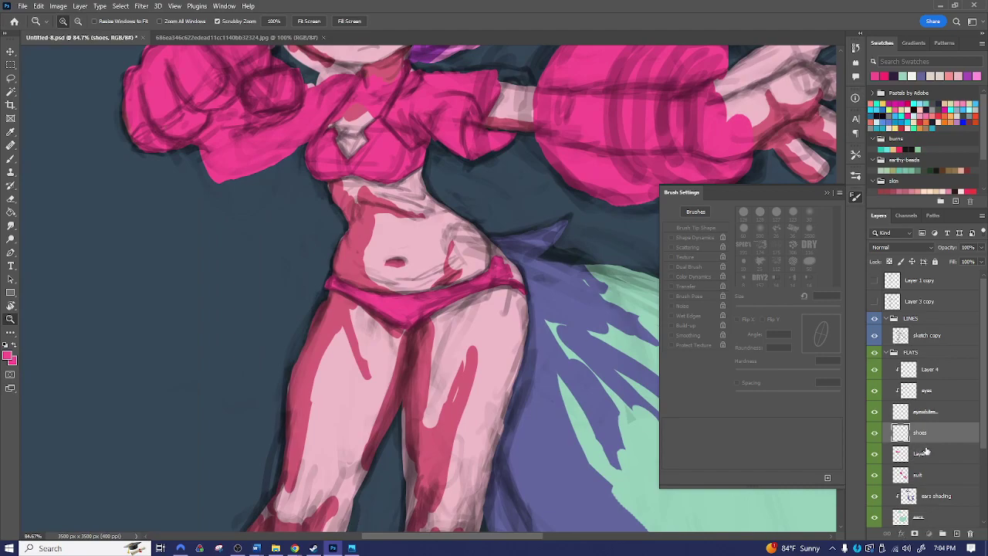
left_click(925, 453)
left_click_drag(553, 116, 576, 235)
left_click_drag(538, 209, 556, 203)
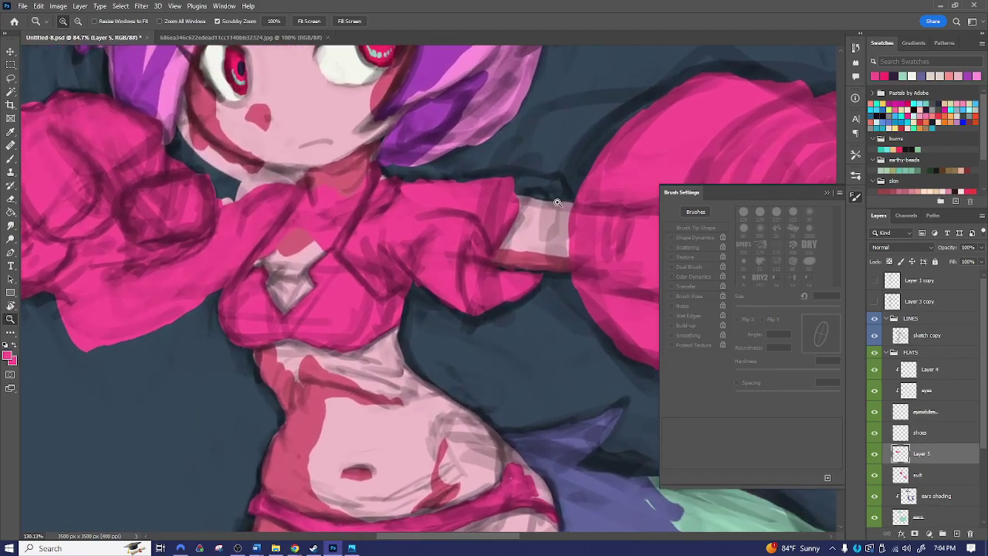
key("b")
key("bracketleft")
key("bracketleft")
key("bracketleft")
key("bracketleft")
key("bracketleft")
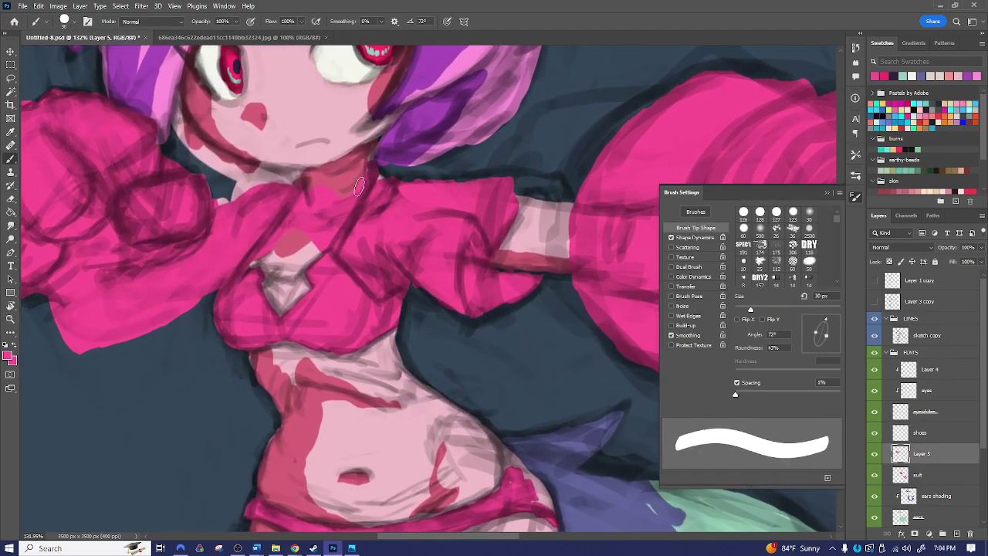
key("bracketleft")
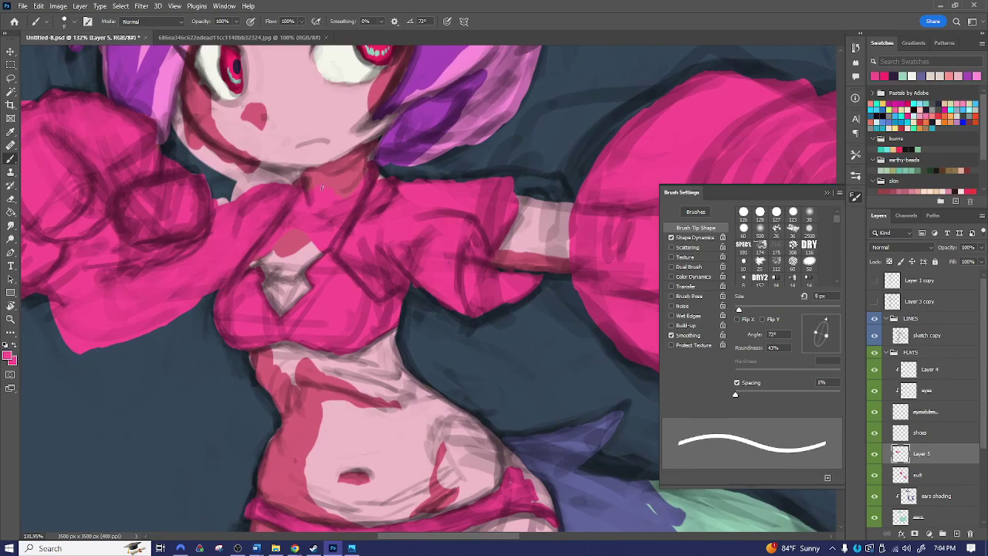
- Trim the pink top's neckline along the character's neck with a 20 px eraser
key("e")
key("bracketleft")
key("bracketleft")
key("bracketleft")
key("bracketleft")
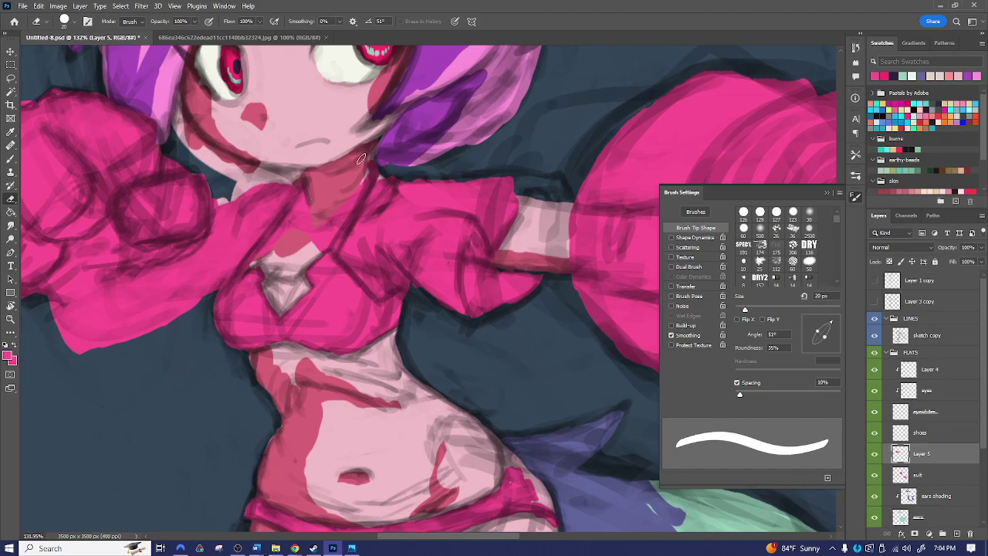
key("b")
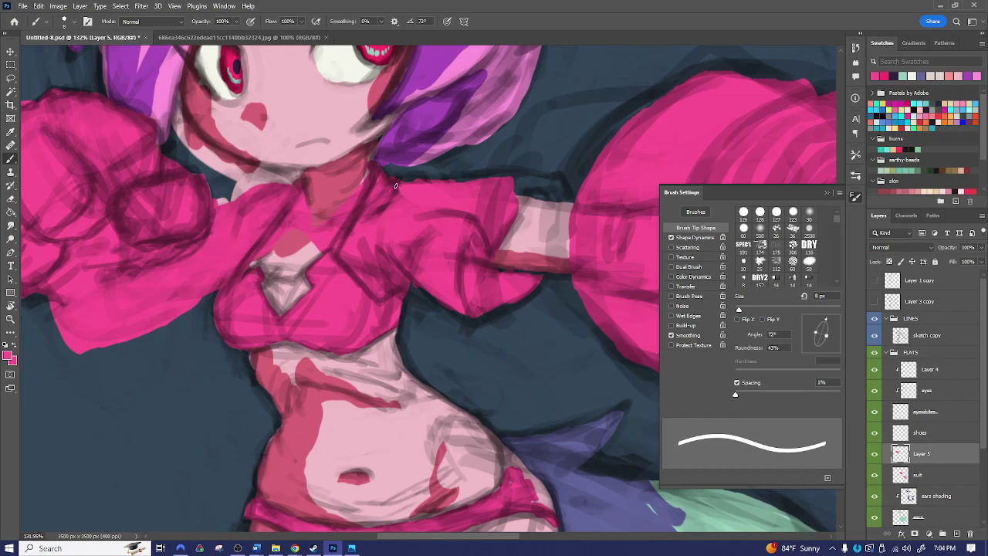
key("e")
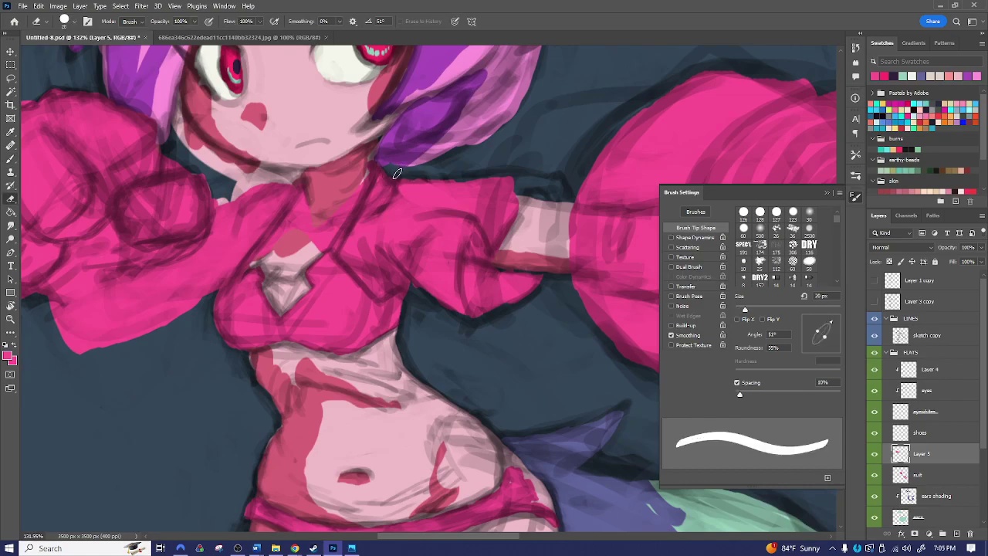
key("b")
- Extend the upper edge of the short sleeve on the outstretched arm in pink with a 25 px brush
key("r")
mouse_move(569, 201)
left_mouse_down()
mouse_move(454, 95)
mouse_move(429, 95)
left_mouse_up()
key("space")
left_click_drag(369, 277, 470, 221)
key("b")
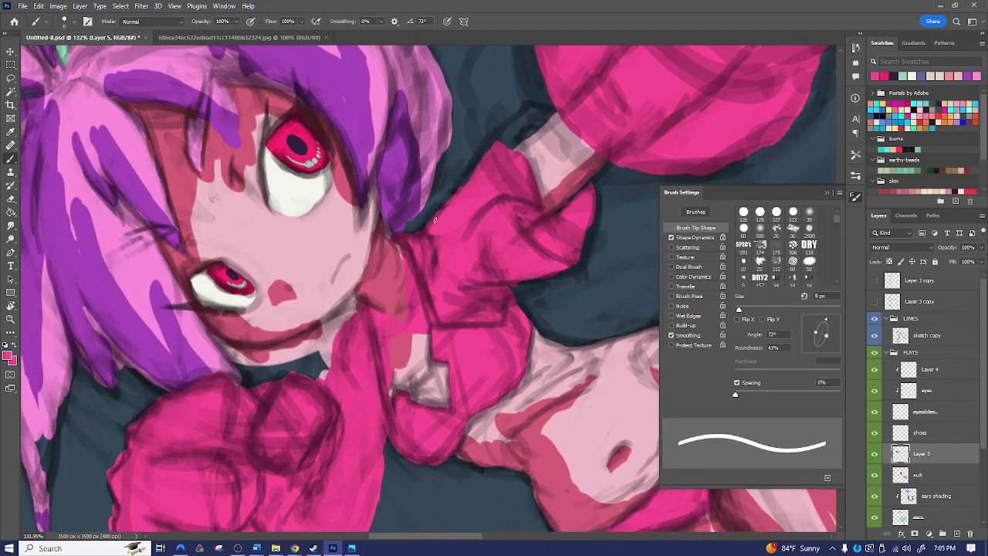
key("bracketright")
key("bracketright")
key("bracketright")
key("bracketright")
key("bracketright")
mouse_move(486, 152)
left_mouse_down()
mouse_move(524, 117)
mouse_move(526, 131)
mouse_move(540, 124)
mouse_move(517, 143)
left_mouse_up()
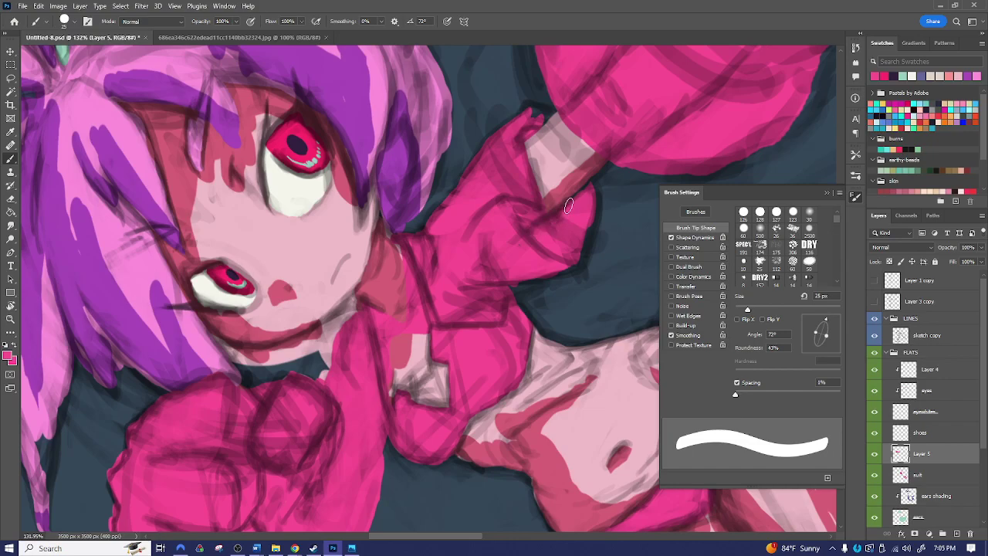
- Refine the short sleeve's cuff and its pointed upper corner with 9 to 15 px brush sizes
key("bracketleft")
key("bracketleft")
key("bracketleft")
key("bracketleft")
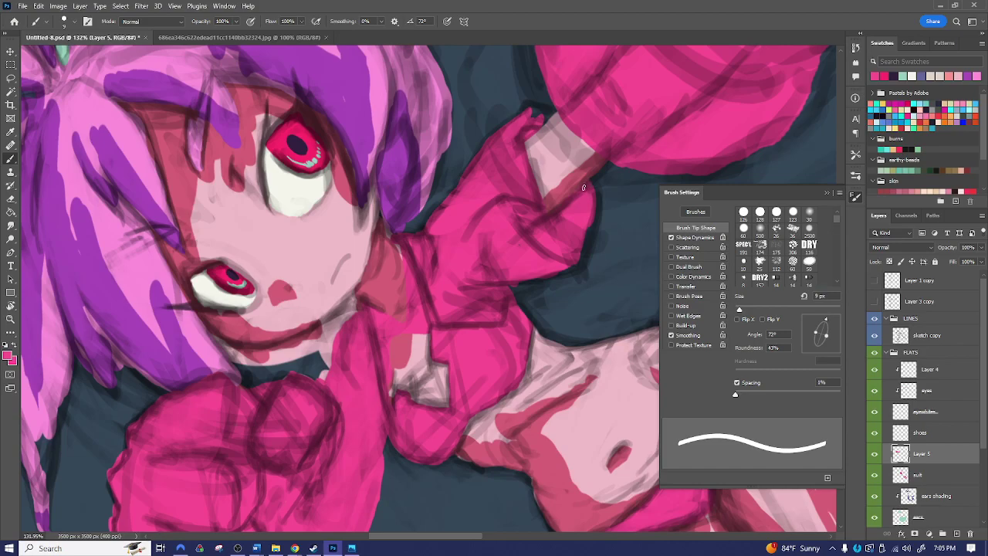
key("bracketright")
key("bracketright")
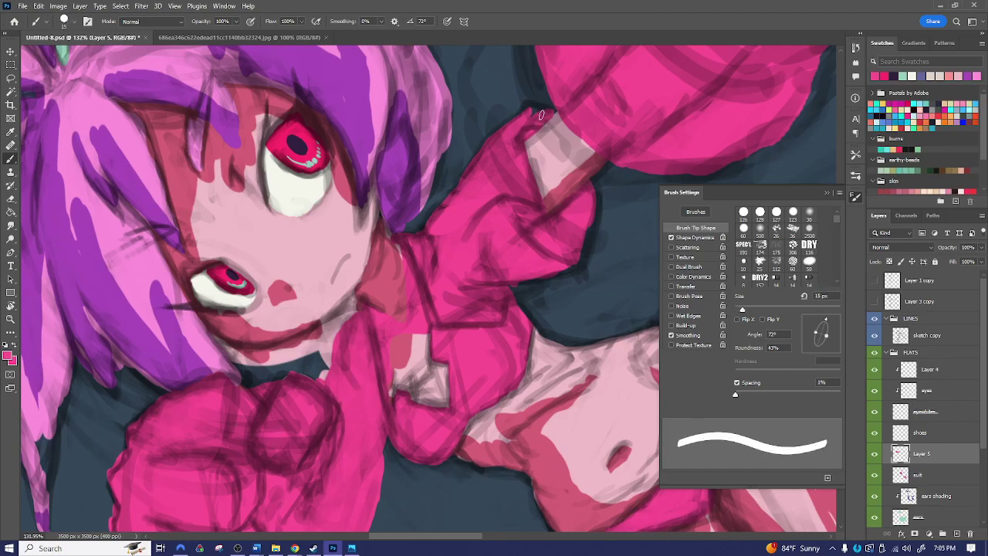
key("bracketleft")
key("bracketleft")
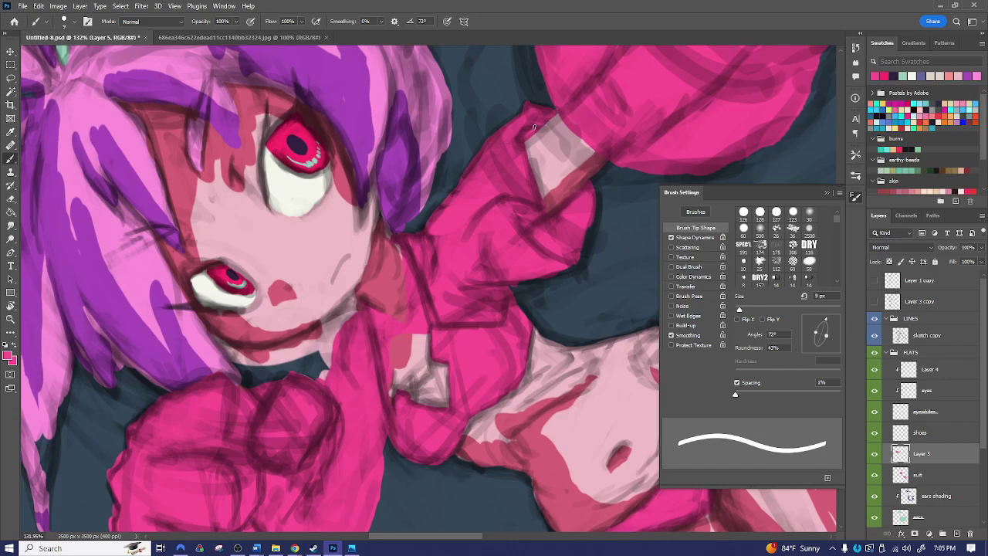
- Fill out the lower and upper edges of the outstretched arm's puffed sleeve in pink with a 25 px brush
key("r")
left_click_drag(501, 201, 542, 298)
key("z")
left_click_drag(582, 335, 490, 338)
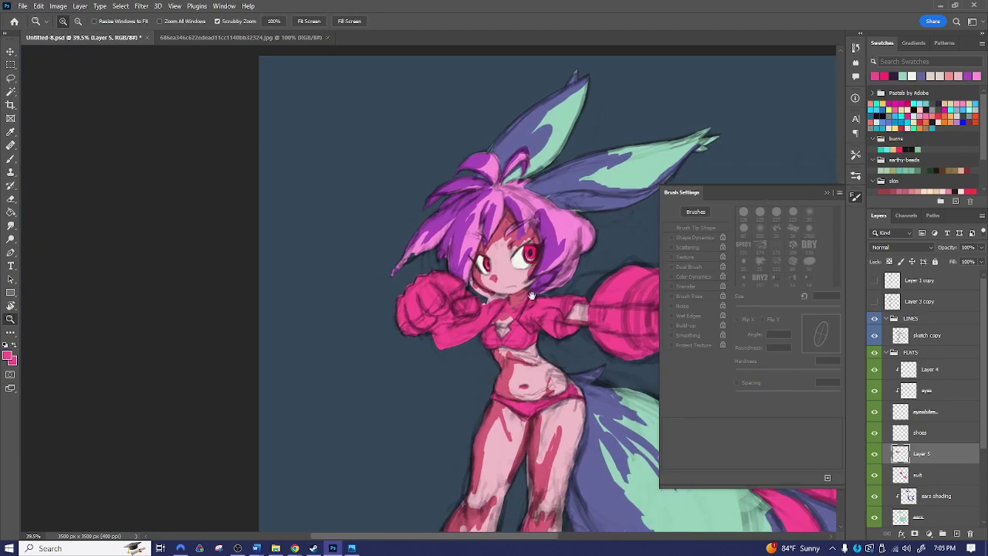
left_click_drag(580, 366, 494, 194)
left_click_drag(508, 343, 526, 286)
mouse_move(570, 192)
left_mouse_down()
mouse_move(522, 242)
mouse_move(529, 218)
left_mouse_up()
key("b")
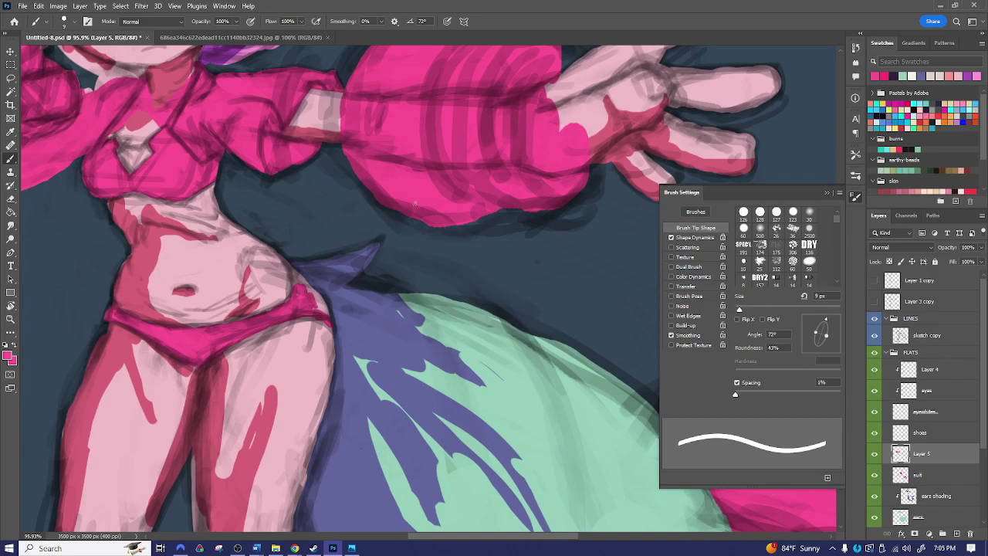
key("bracketright")
key("bracketright")
key("bracketright")
key("bracketright")
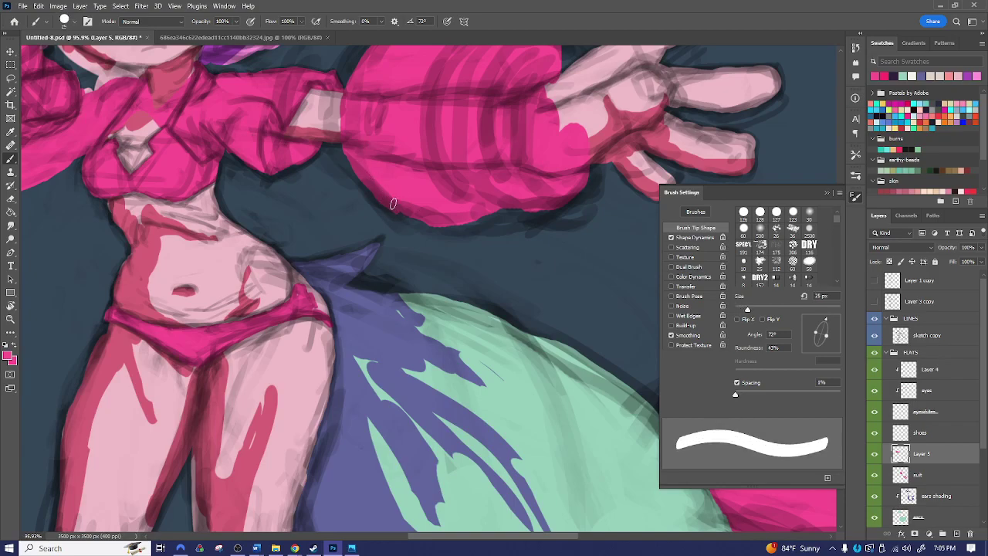
mouse_move(415, 223)
left_mouse_down()
mouse_move(491, 217)
mouse_move(519, 200)
mouse_move(486, 212)
mouse_move(533, 213)
left_mouse_up()
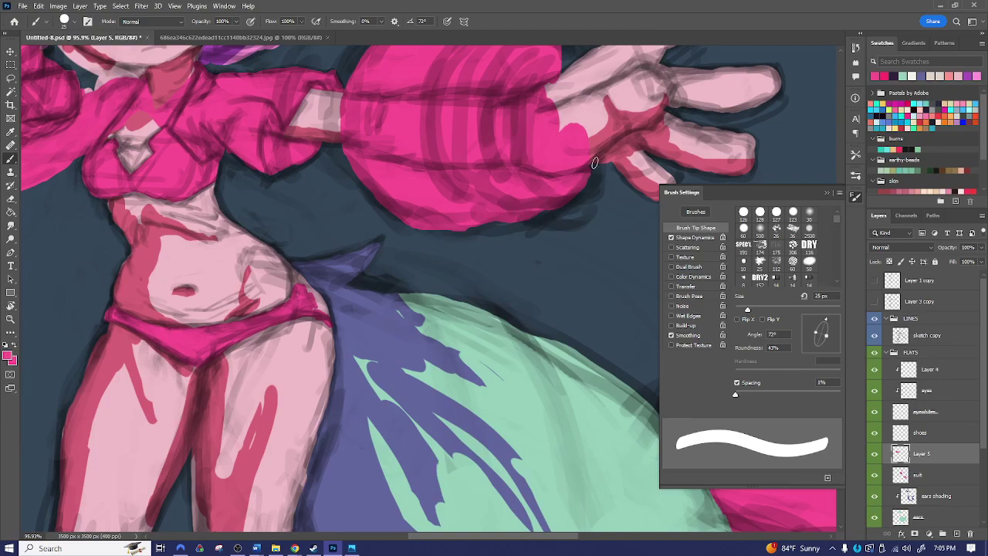
mouse_move(582, 174)
left_mouse_down()
mouse_move(595, 176)
mouse_move(580, 194)
mouse_move(592, 187)
mouse_move(514, 217)
mouse_move(474, 220)
left_mouse_up()
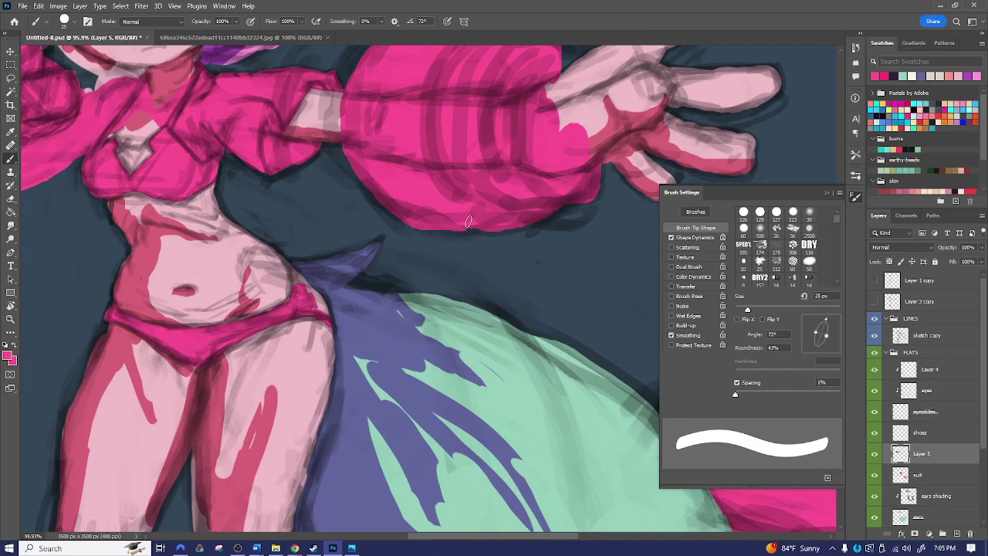
left_click_drag(553, 113, 494, 86)
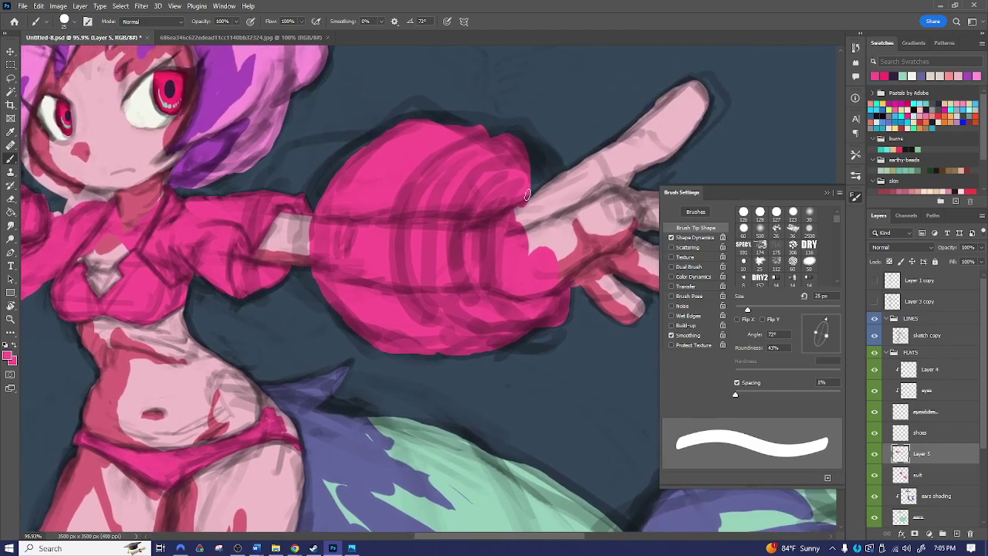
mouse_move(490, 138)
left_mouse_down()
mouse_move(516, 127)
mouse_move(528, 136)
mouse_move(547, 180)
mouse_move(510, 139)
mouse_move(540, 165)
mouse_move(545, 187)
left_mouse_up()
- Paint the outstretched hand's palm and raised index finger solid pink as a glove, using a 30 px brush for the detail
key("]")
key("]")
key("]")
key("]")
mouse_move(508, 220)
left_mouse_down()
mouse_move(563, 184)
mouse_move(555, 198)
mouse_move(582, 199)
mouse_move(601, 223)
mouse_move(576, 253)
mouse_move(551, 262)
mouse_move(531, 227)
mouse_move(596, 174)
mouse_move(558, 185)
mouse_move(617, 148)
left_mouse_up()
key("[")
key("[")
left_click_drag(561, 182, 644, 131)
left_click_drag(569, 195, 646, 145)
mouse_move(599, 187)
left_mouse_down()
mouse_move(630, 164)
mouse_move(602, 192)
left_mouse_up()
mouse_move(638, 162)
left_mouse_down()
mouse_move(614, 203)
mouse_move(629, 184)
left_mouse_up()
mouse_move(632, 133)
left_mouse_down()
mouse_move(641, 123)
mouse_move(604, 154)
left_mouse_up()
mouse_move(643, 121)
left_mouse_down()
mouse_move(525, 224)
mouse_move(516, 208)
mouse_move(531, 195)
mouse_move(561, 174)
mouse_move(578, 198)
mouse_move(579, 187)
mouse_move(545, 244)
mouse_move(500, 264)
mouse_move(535, 236)
mouse_move(535, 203)
mouse_move(561, 186)
mouse_move(525, 233)
mouse_move(541, 246)
mouse_move(567, 195)
mouse_move(542, 224)
left_mouse_up()
mouse_move(467, 286)
left_mouse_down()
mouse_move(474, 300)
mouse_move(498, 297)
mouse_move(503, 284)
mouse_move(585, 290)
mouse_move(487, 305)
mouse_move(511, 310)
left_mouse_up()
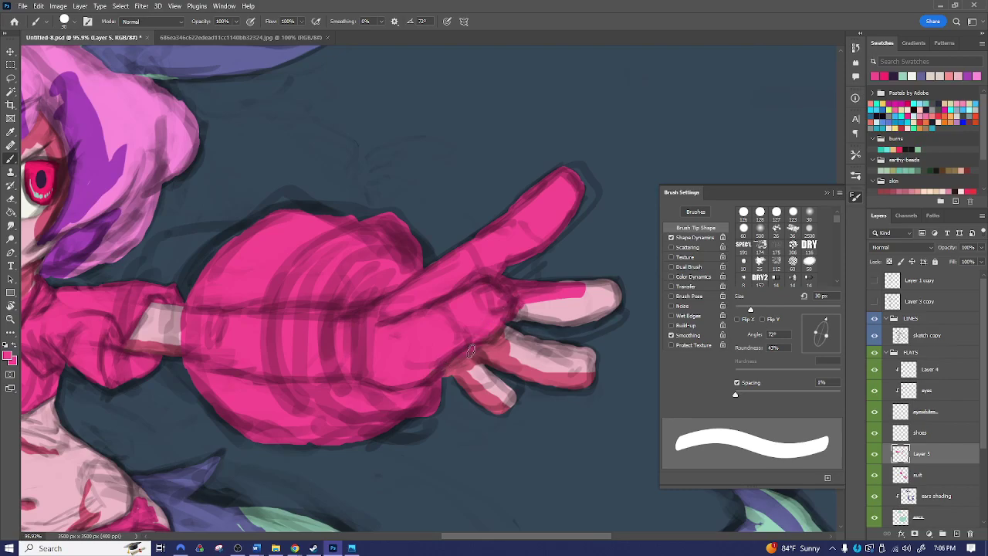
- Cover the remaining three fingers of the outstretched hand with the pink glove colour using the 30 px brush
mouse_move(480, 348)
left_mouse_down()
mouse_move(526, 355)
mouse_move(508, 339)
mouse_move(510, 303)
mouse_move(526, 314)
mouse_move(508, 312)
mouse_move(527, 318)
mouse_move(505, 315)
mouse_move(587, 320)
left_mouse_up()
mouse_move(530, 307)
left_mouse_down()
mouse_move(589, 307)
mouse_move(591, 318)
mouse_move(622, 298)
mouse_move(589, 289)
mouse_move(593, 303)
mouse_move(608, 299)
left_mouse_up()
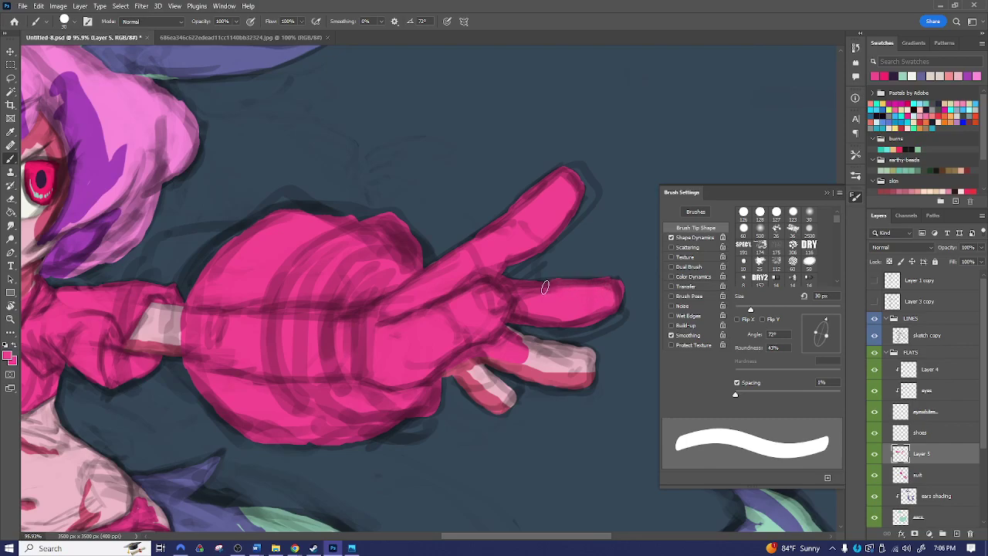
key("e")
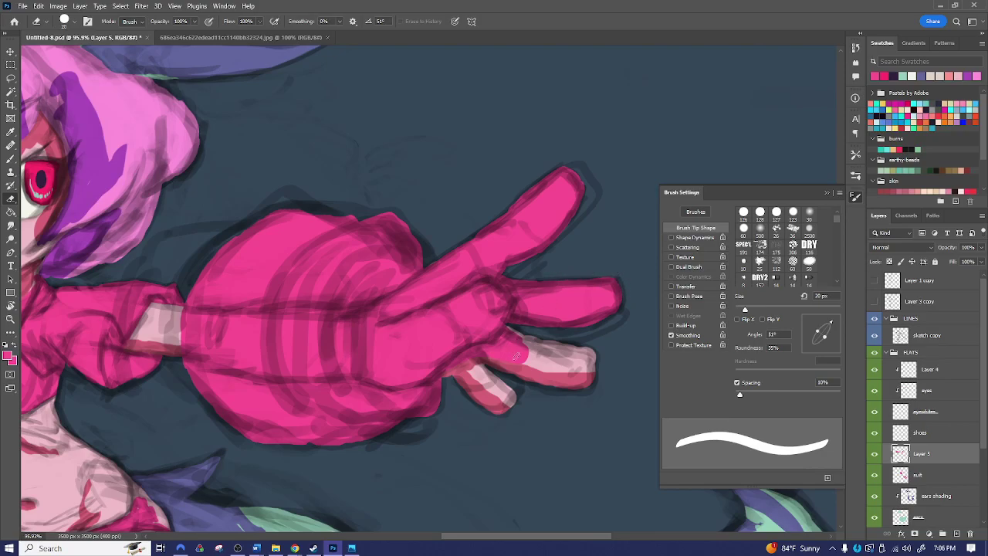
key("b")
mouse_move(454, 361)
left_mouse_down()
mouse_move(476, 376)
mouse_move(474, 387)
mouse_move(458, 371)
mouse_move(493, 387)
mouse_move(479, 369)
mouse_move(511, 395)
mouse_move(494, 411)
mouse_move(478, 393)
mouse_move(506, 401)
mouse_move(480, 415)
left_mouse_up()
key("e")
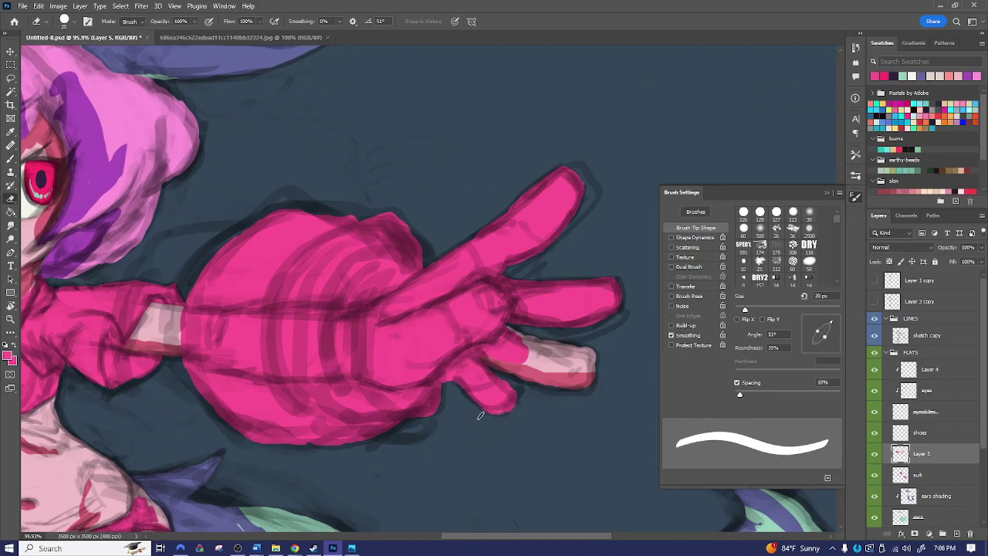
key("b")
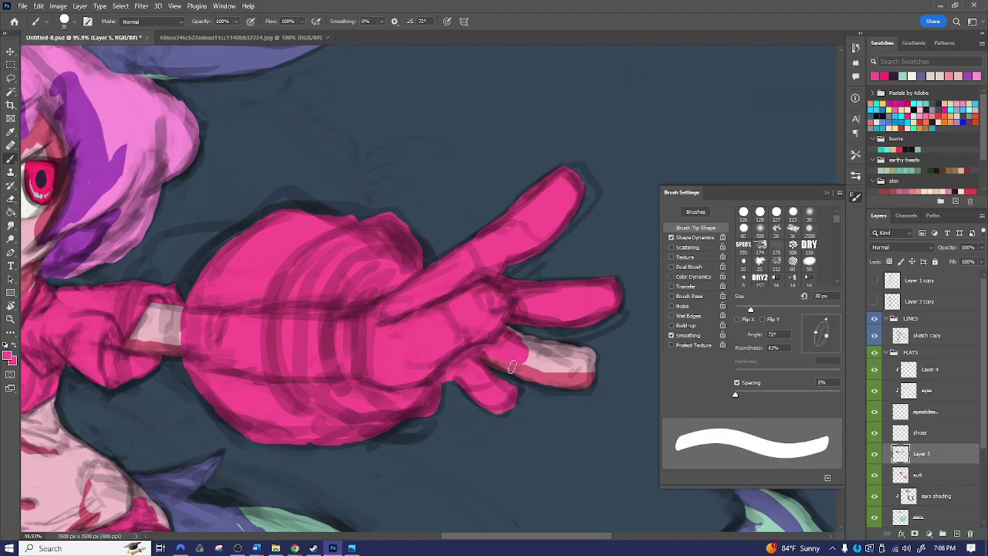
mouse_move(526, 369)
left_mouse_down()
mouse_move(541, 353)
mouse_move(499, 329)
mouse_move(591, 357)
mouse_move(567, 371)
left_mouse_up()
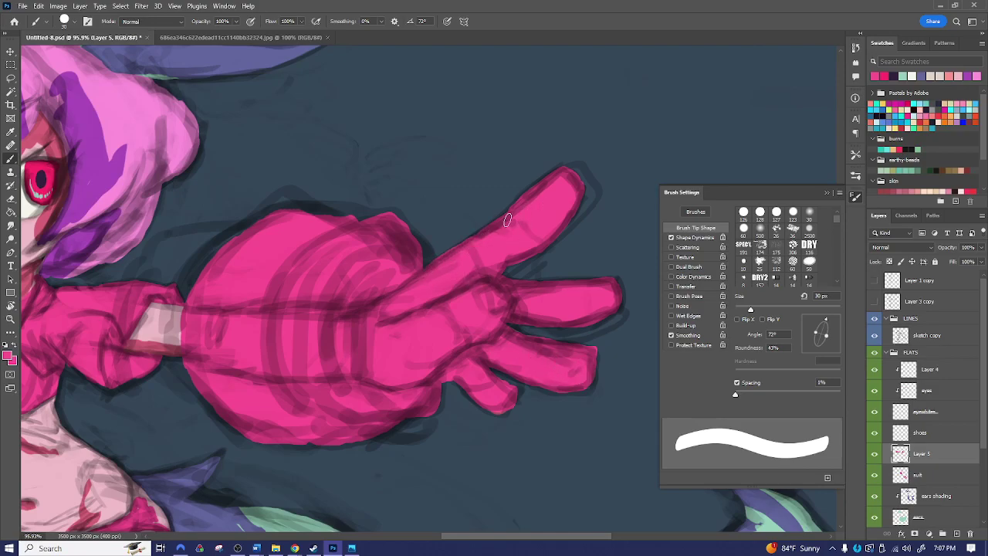
- Return to the full-figure view and make the shoes layer active
key("z")
left_click_drag(562, 287, 498, 312)
left_click_drag(523, 349, 545, 307)
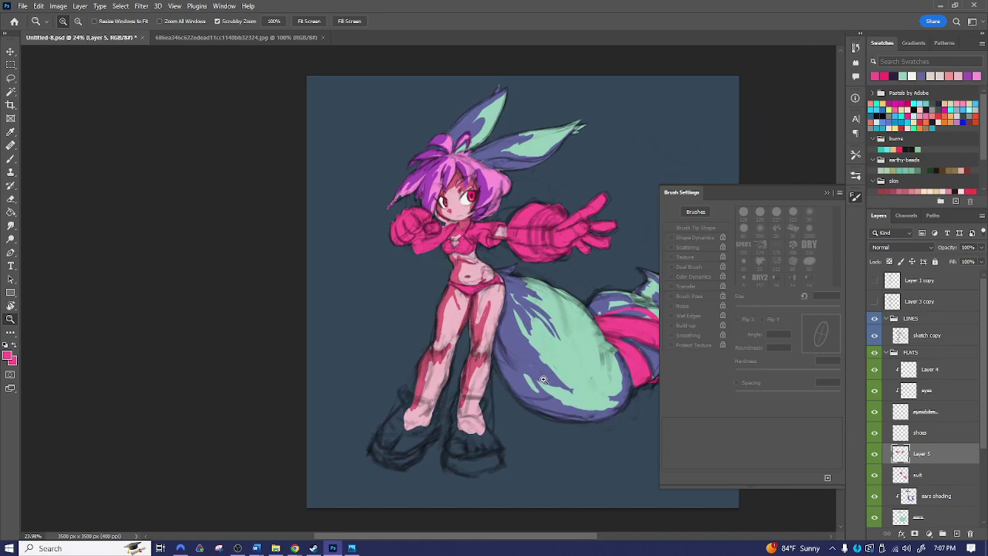
left_click(909, 439)
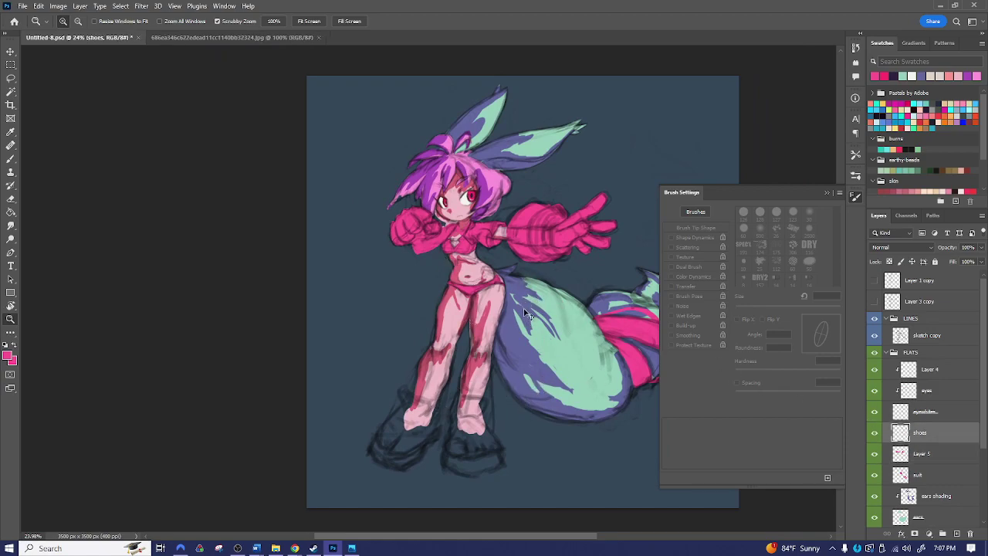
- Paint the right-hand shoe's cuff, inner side and sole pink on the shoes layer with a 70 px brush
mouse_move(483, 409)
left_mouse_down()
mouse_move(505, 392)
mouse_move(510, 271)
left_mouse_up()
key("b")
key("bracketright")
key("bracketright")
key("bracketright")
key("bracketright")
mouse_move(450, 333)
left_mouse_down()
mouse_move(473, 368)
mouse_move(450, 361)
mouse_move(482, 367)
mouse_move(515, 356)
mouse_move(464, 345)
mouse_move(479, 355)
mouse_move(487, 346)
mouse_move(466, 272)
mouse_move(463, 284)
mouse_move(467, 274)
mouse_move(493, 276)
mouse_move(467, 298)
mouse_move(474, 284)
mouse_move(464, 284)
mouse_move(453, 312)
left_mouse_up()
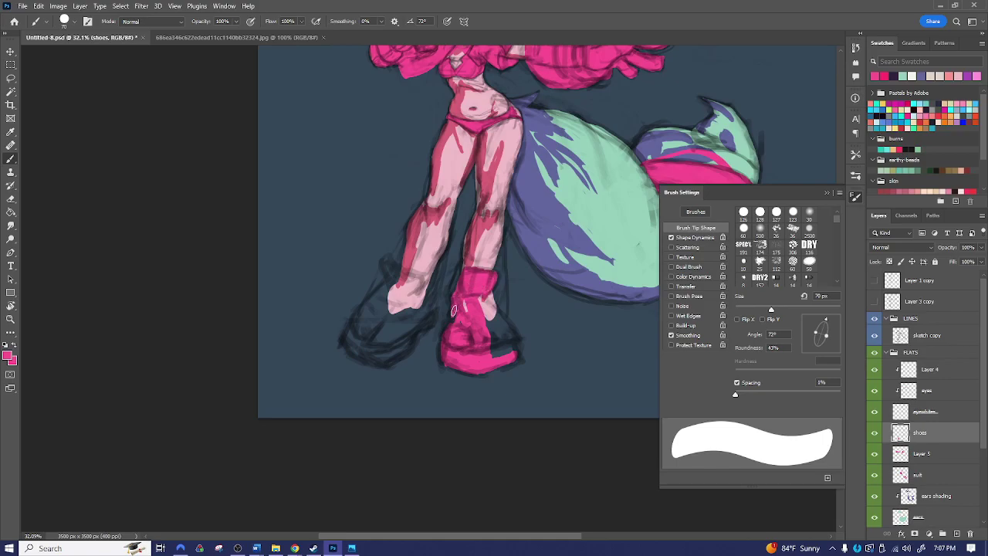
- Paint the left-hand shoe's ankle cuff and its pointed flap pink, using a 45 px brush for the flap
mouse_move(399, 295)
left_mouse_down()
mouse_move(385, 307)
mouse_move(399, 278)
mouse_move(387, 270)
left_mouse_up()
key("[")
key("[")
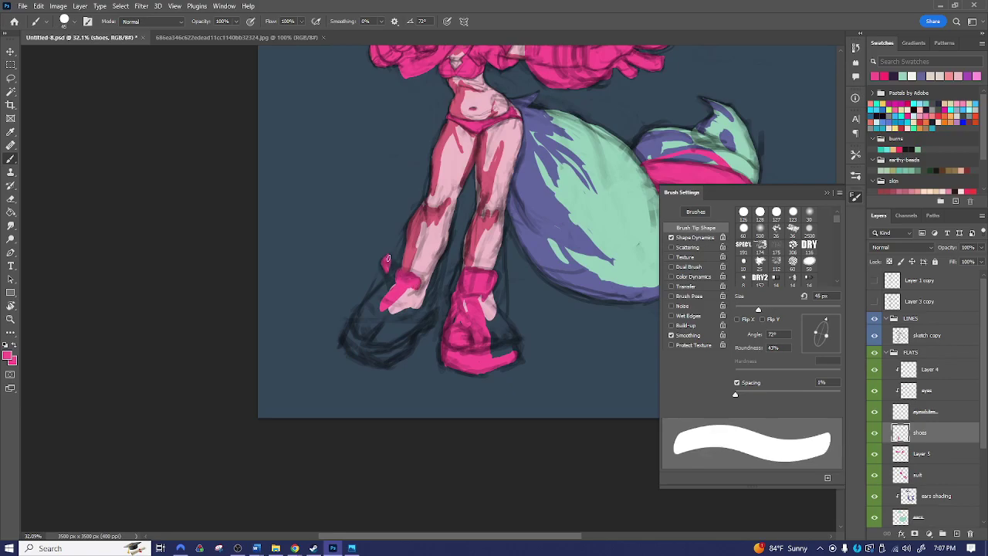
- Fill the upper of the left-hand shoe solid pink, with brush sizes from 60 to 70 px
key("bracketright")
key("bracketright")
key("bracketright")
key("bracketright")
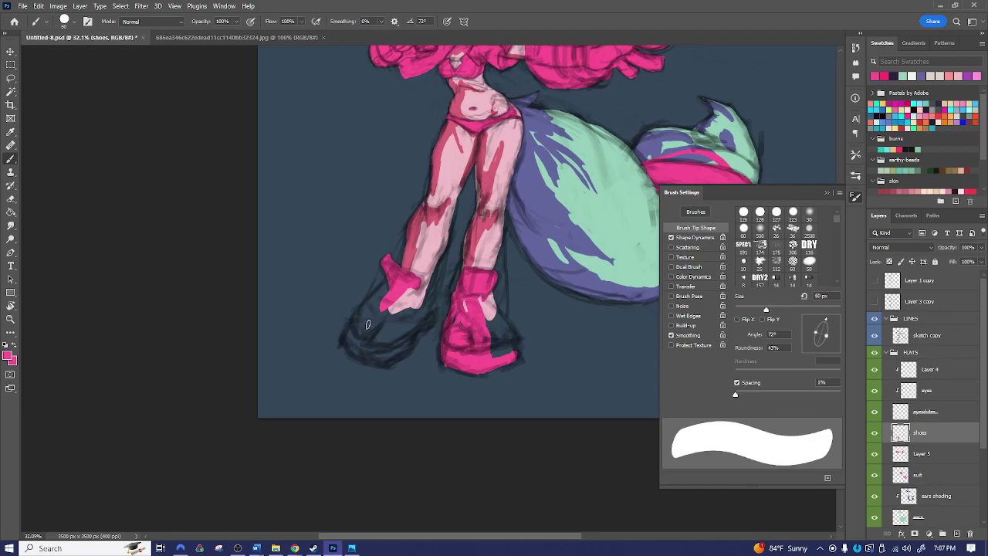
mouse_move(347, 334)
left_mouse_down()
mouse_move(389, 287)
mouse_move(386, 297)
mouse_move(417, 295)
left_mouse_up()
key("bracketleft")
key("bracketleft")
key("bracketleft")
key("bracketright")
key("bracketright")
key("bracketright")
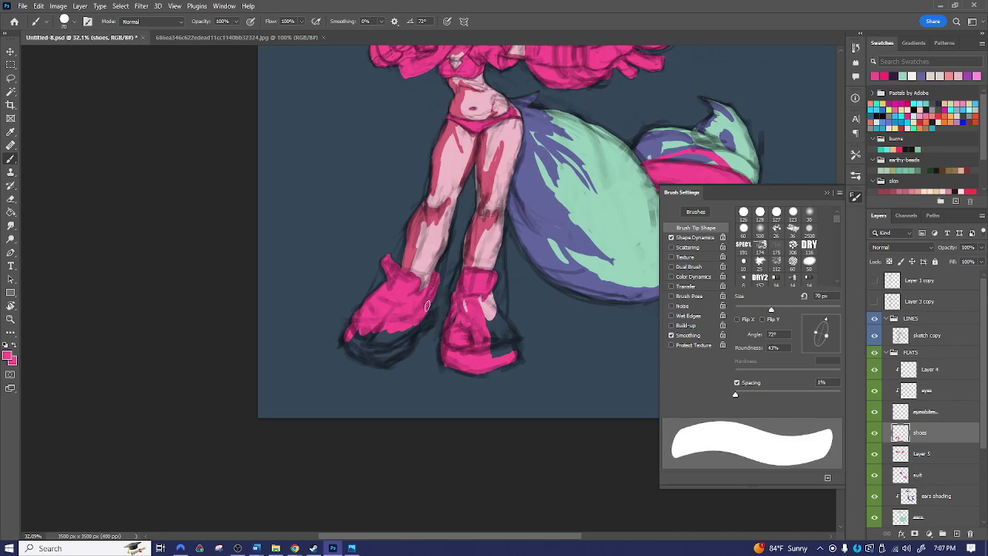
- Cover the left-hand shoe's toe and sole in pink with an 80 px brush
key("bracketleft")
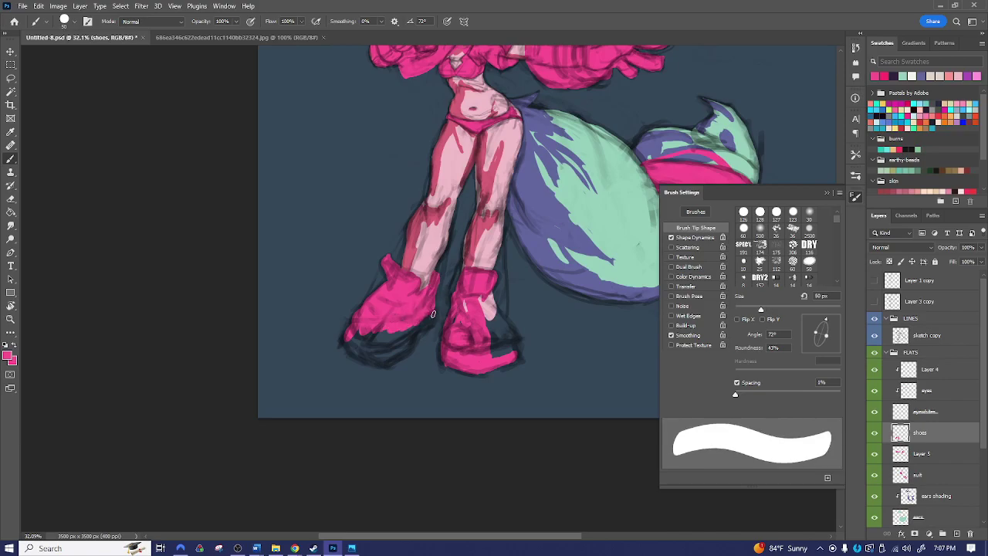
key("bracketright")
key("bracketright")
key("bracketright")
mouse_move(403, 343)
left_mouse_down()
mouse_move(349, 344)
mouse_move(377, 356)
mouse_move(354, 335)
mouse_move(381, 346)
mouse_move(405, 337)
mouse_move(374, 335)
mouse_move(405, 327)
mouse_move(388, 357)
mouse_move(353, 350)
left_mouse_up()
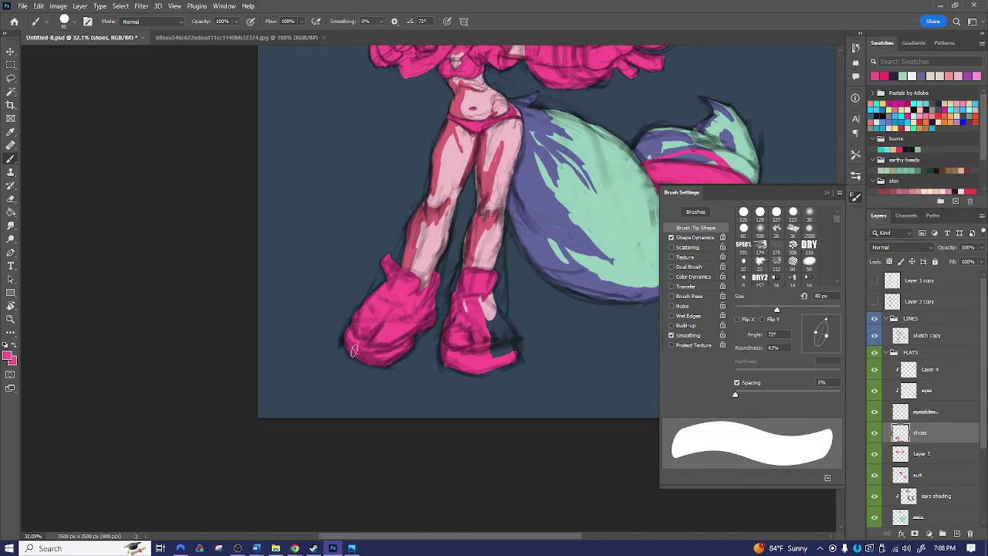
key("e")
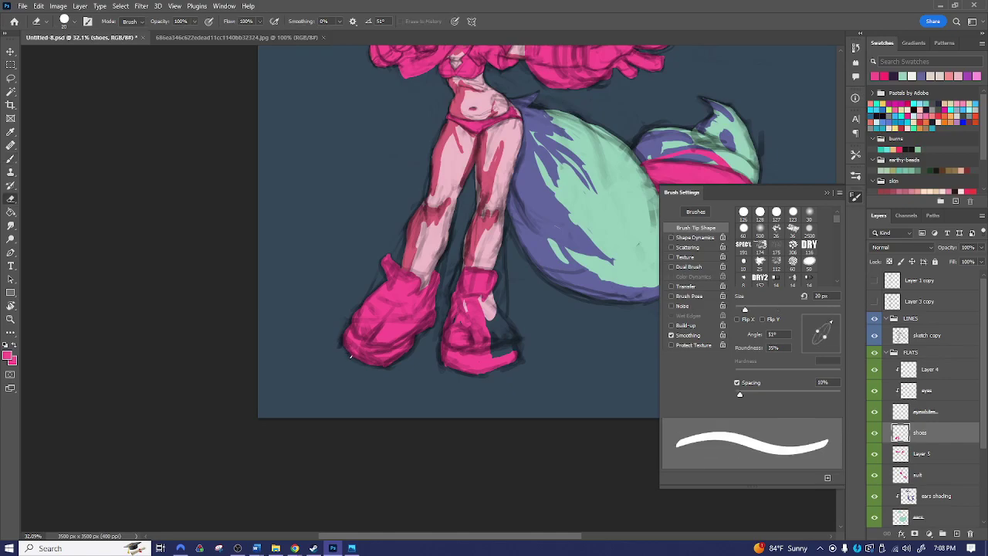
- Fill the remaining outer side, toe and cuff edge of the right-hand shoe in pink with the 80 px brush
key("b")
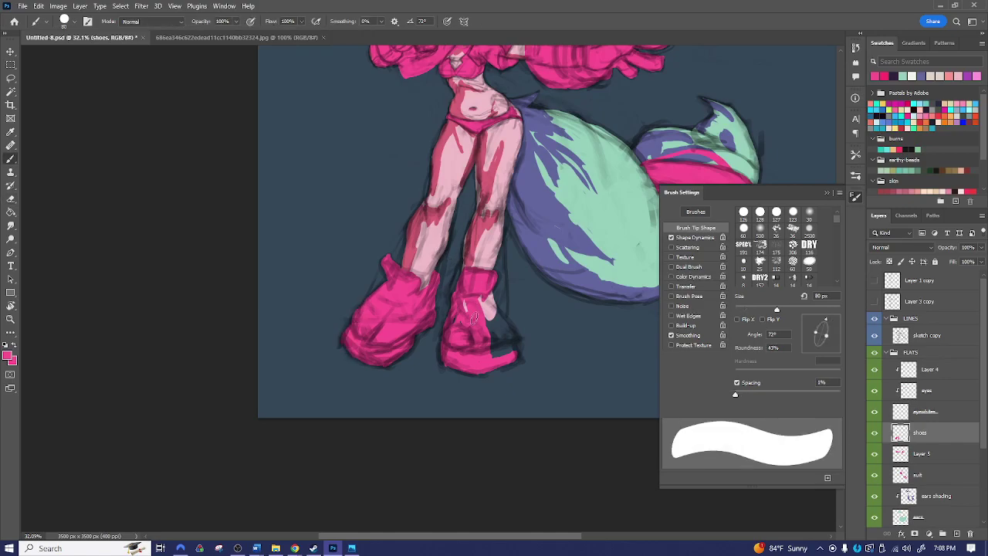
mouse_move(473, 338)
left_mouse_down()
mouse_move(488, 325)
mouse_move(500, 349)
mouse_move(505, 341)
left_mouse_up()
left_click_drag(563, 316, 440, 315)
key("r")
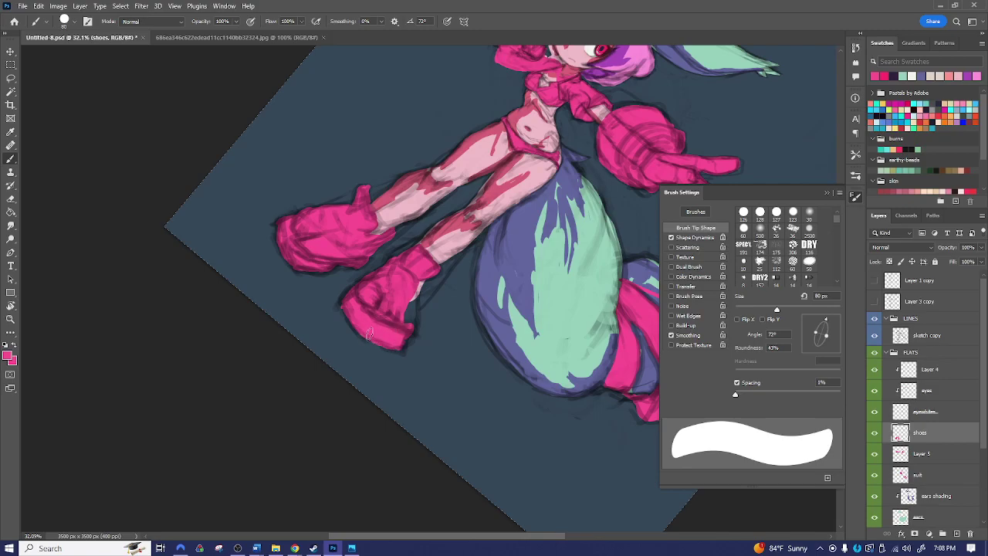
mouse_move(407, 309)
left_mouse_down()
mouse_move(413, 295)
mouse_move(413, 306)
left_mouse_up()
left_click_drag(401, 343, 388, 341)
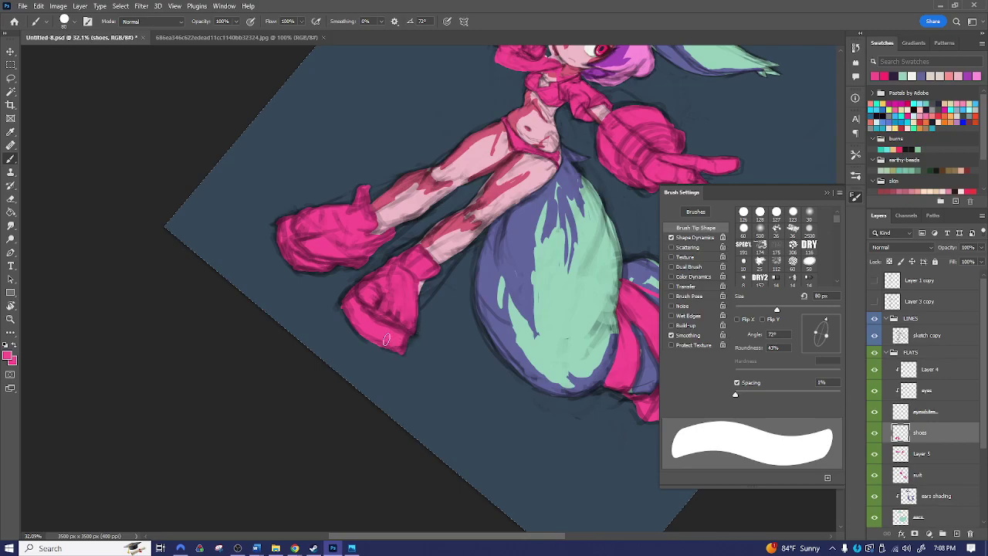
key("e")
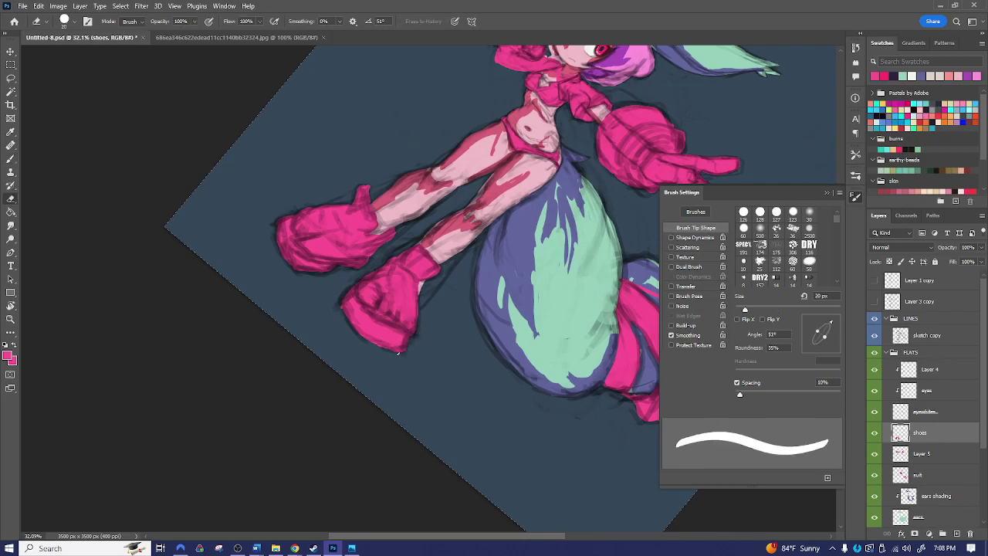
key("b")
mouse_move(423, 283)
left_mouse_down()
mouse_move(419, 301)
mouse_move(440, 274)
left_mouse_up()
- Straighten the rotated canvas to show the full figure and save the document
key("r")
left_click_drag(518, 274, 505, 203)
key("z")
mouse_move(562, 264)
left_mouse_down()
mouse_move(494, 271)
mouse_move(536, 293)
mouse_move(501, 246)
left_mouse_up()
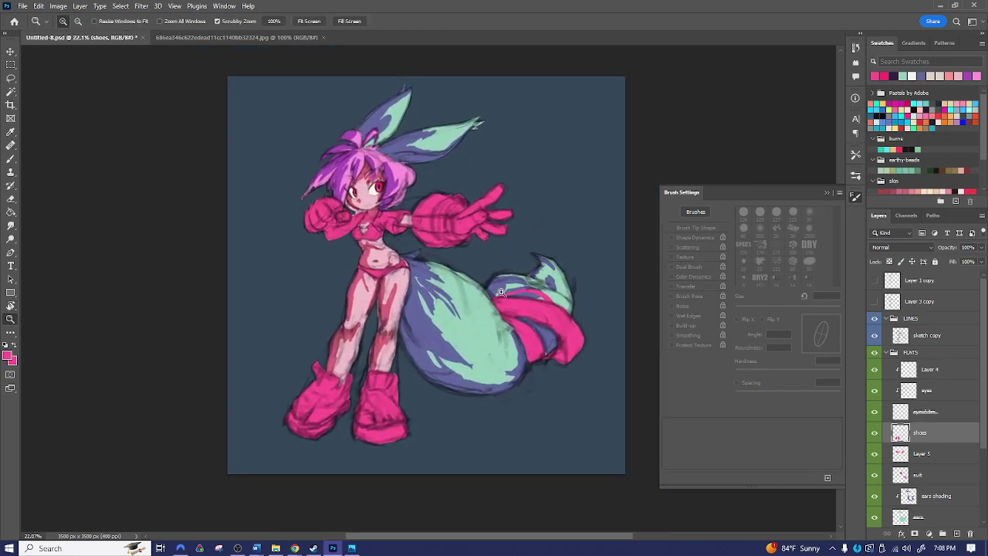
key("ctrl+s")
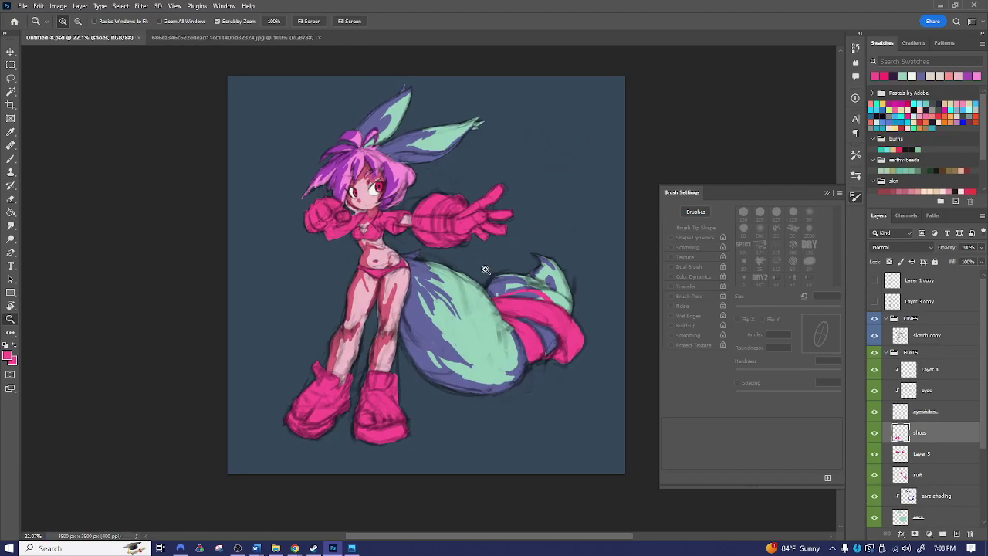
- Pick purple as foreground and light violet as background colour, and make the hair layer active
left_click_drag(358, 207, 382, 159)
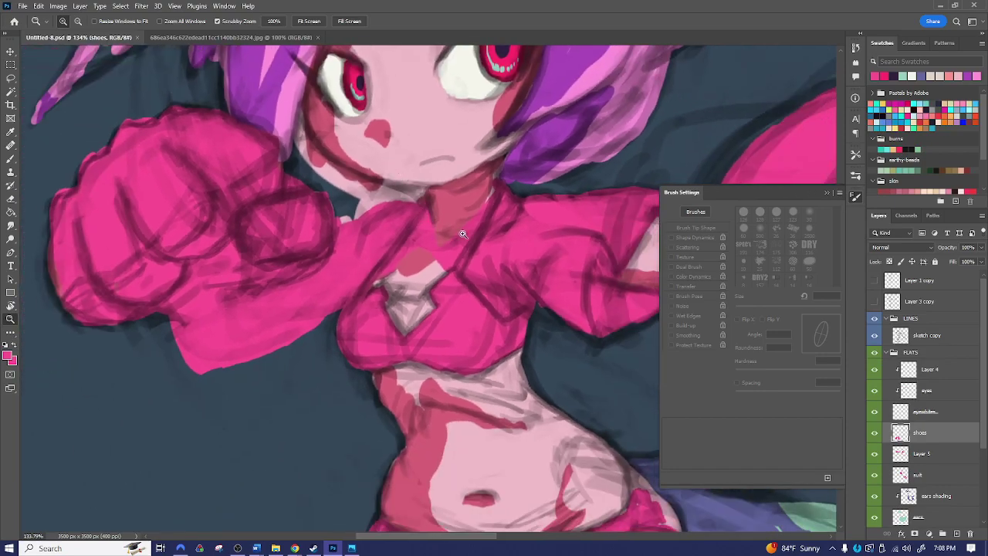
left_click(977, 75)
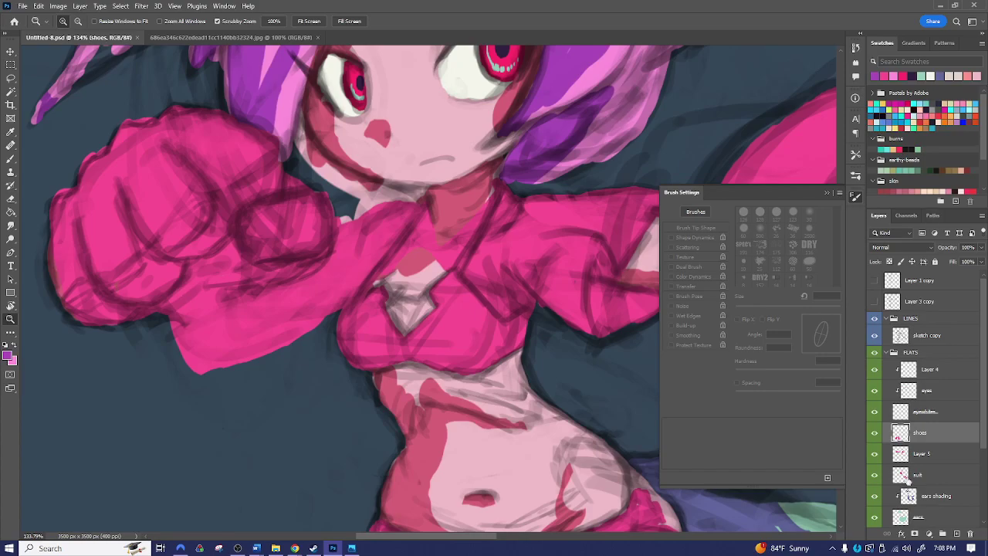
scroll(974, 457, "down", 5)
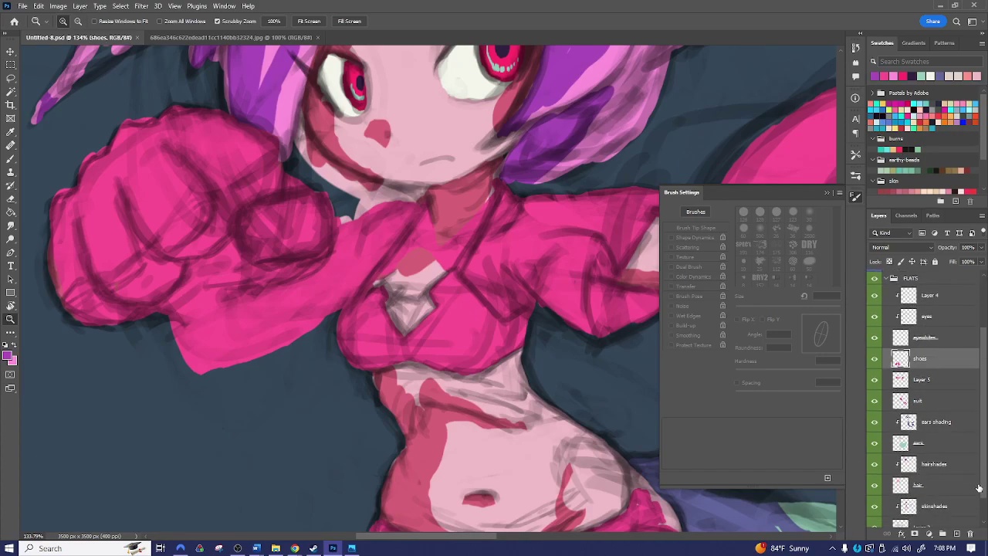
scroll(975, 504, "down", 1)
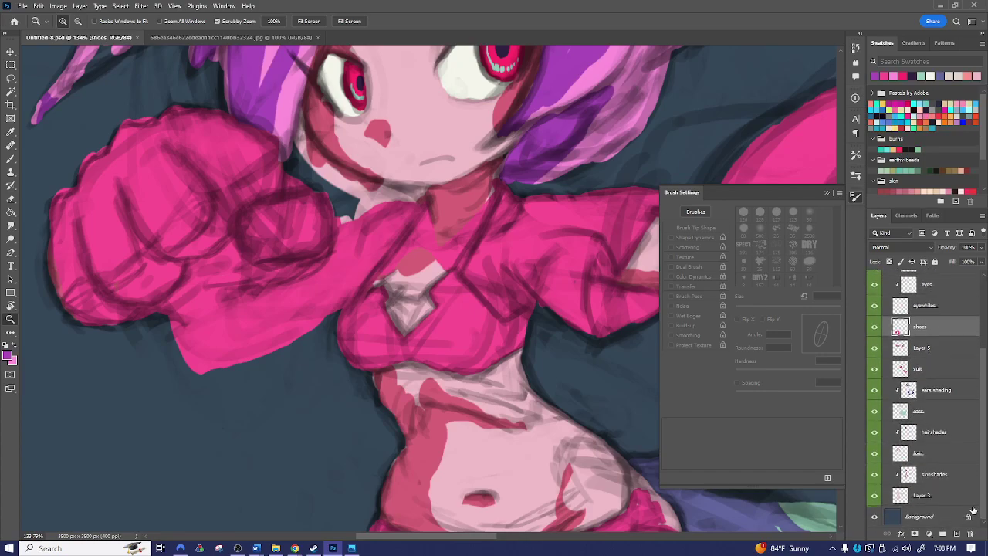
scroll(973, 509, "up", 2)
scroll(977, 504, "down", 1)
scroll(976, 505, "down", 1)
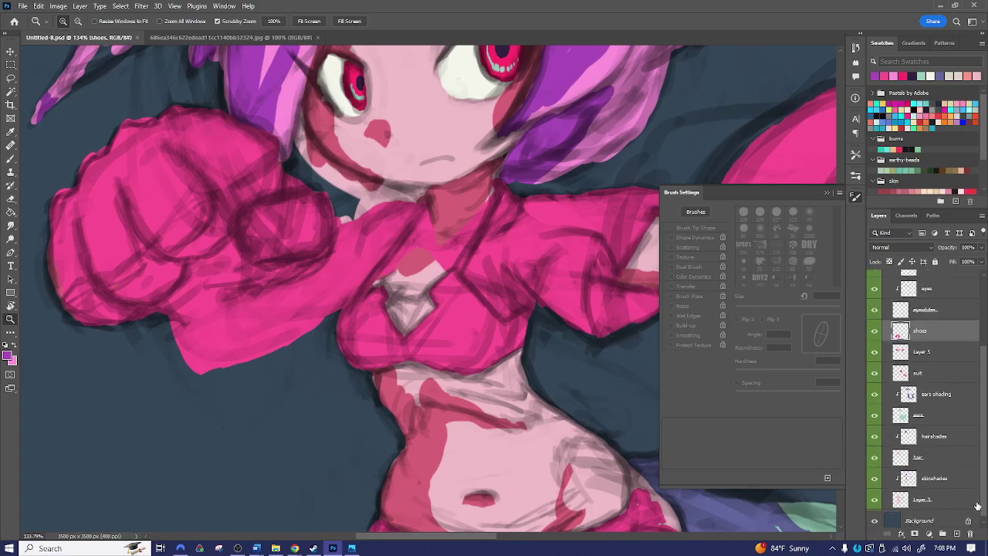
left_click(920, 457)
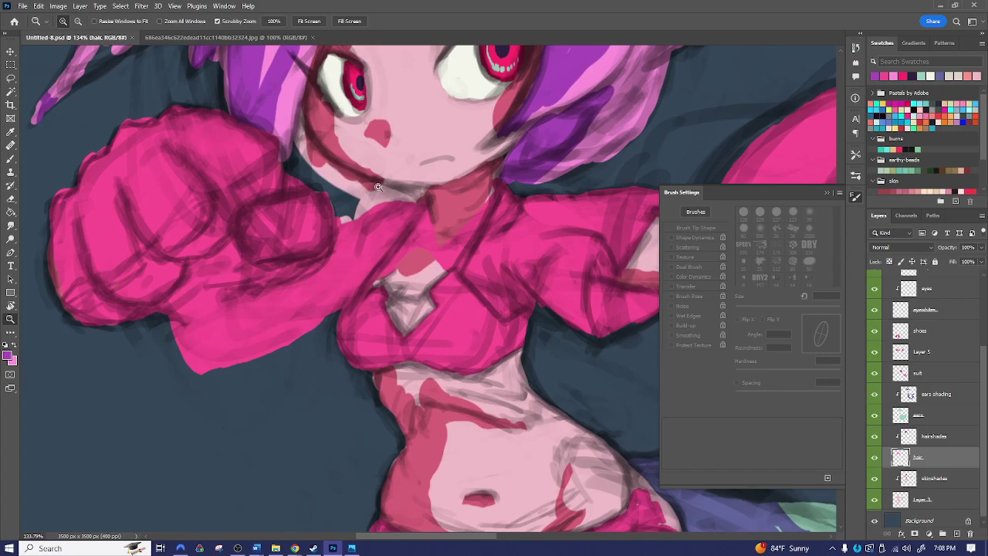
- Paint the hair lock behind the cheek and under the chin in light violet with a 25 px brush
key("b")
key("[")
key("[")
key("[")
key("[")
key("[")
key("[")
key("[")
key("[")
left_click_drag(299, 107, 302, 113)
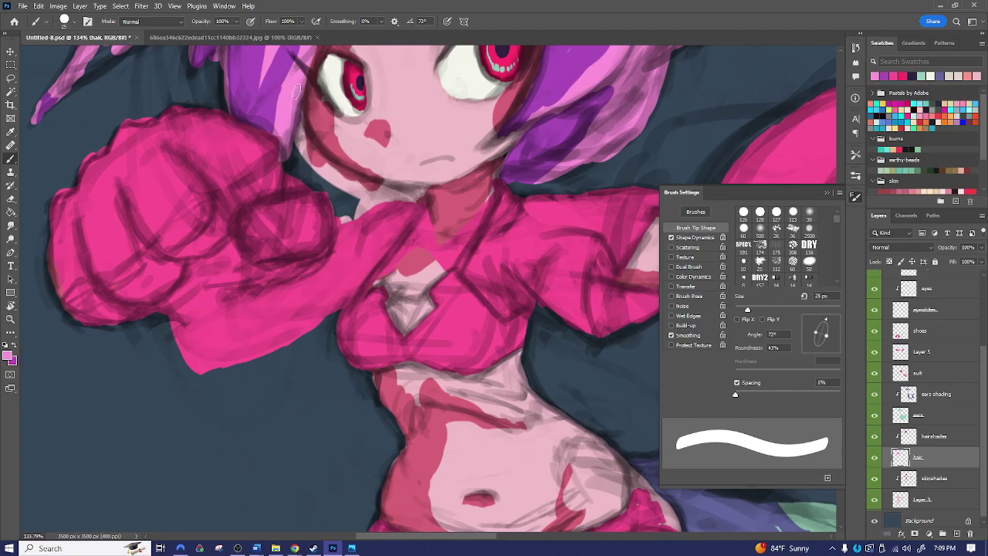
mouse_move(300, 112)
left_mouse_down()
mouse_move(324, 180)
mouse_move(290, 160)
mouse_move(302, 181)
mouse_move(341, 205)
mouse_move(321, 192)
mouse_move(363, 203)
mouse_move(322, 168)
mouse_move(375, 195)
mouse_move(374, 181)
mouse_move(364, 203)
mouse_move(392, 199)
mouse_move(369, 192)
mouse_move(378, 189)
mouse_move(408, 197)
mouse_move(378, 187)
mouse_move(427, 217)
left_mouse_up()
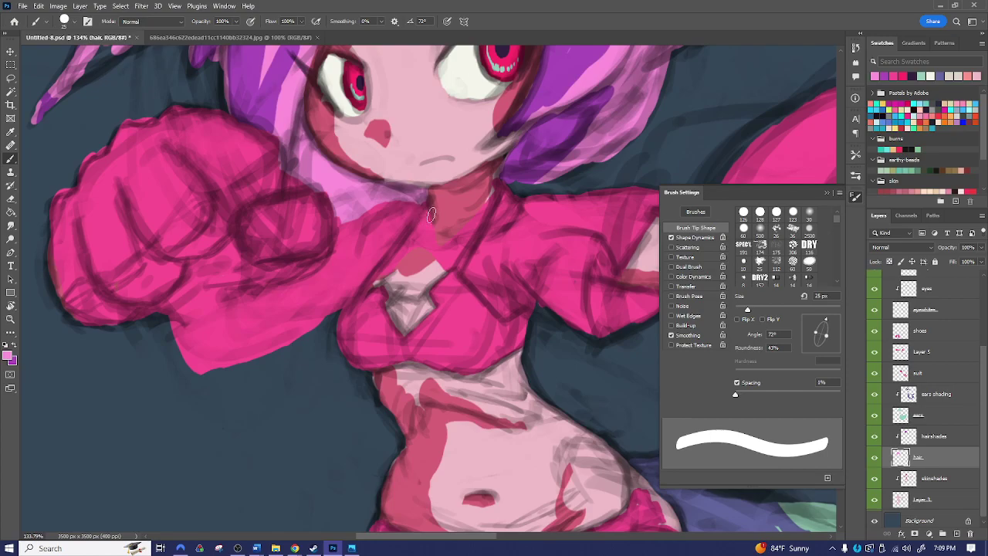
- Trim the new hair lock's lower edge with a 20 px eraser and erase the stray skin colour beneath it on Layer 3
key("e")
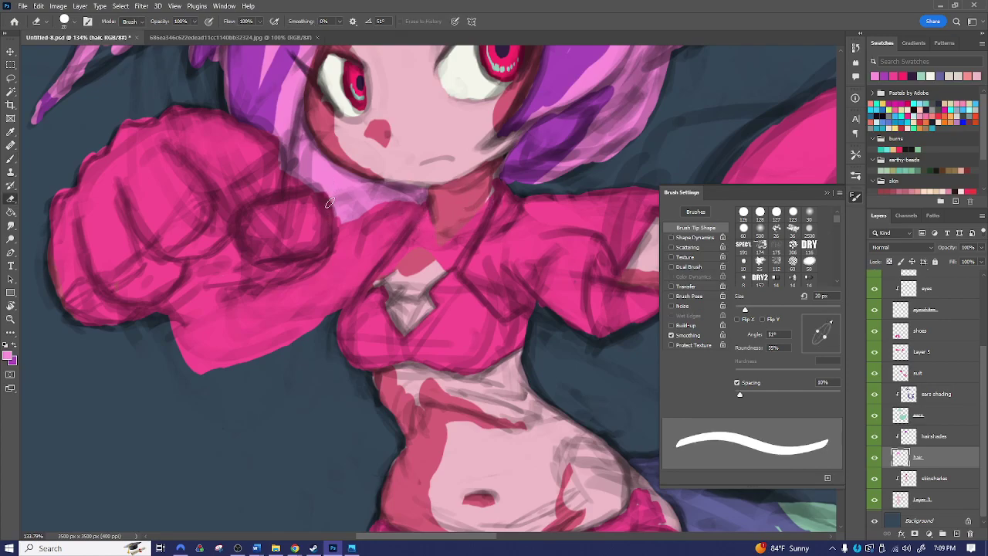
mouse_move(330, 208)
left_mouse_down()
mouse_move(359, 193)
mouse_move(346, 217)
mouse_move(345, 204)
mouse_move(355, 220)
mouse_move(364, 207)
mouse_move(419, 197)
mouse_move(423, 187)
left_mouse_up()
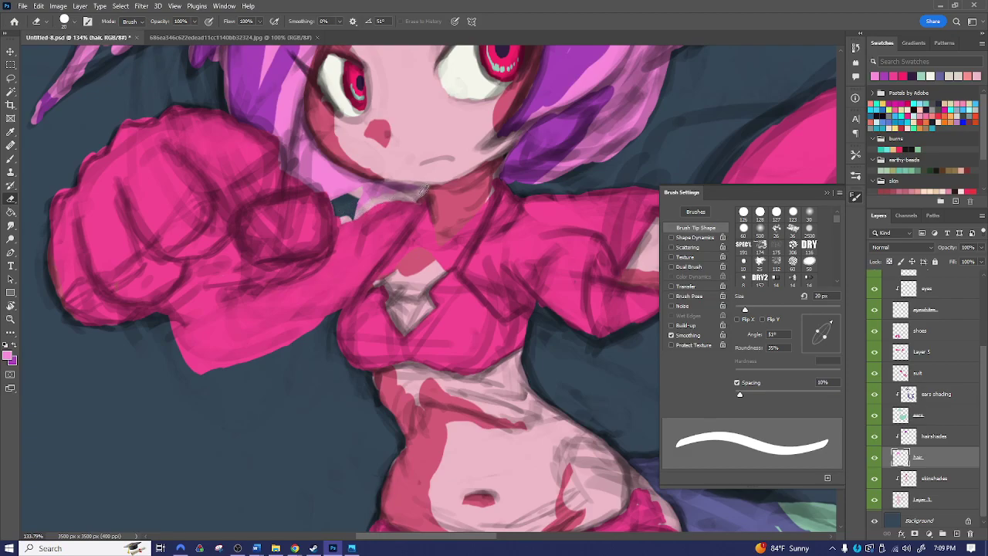
left_click(915, 500)
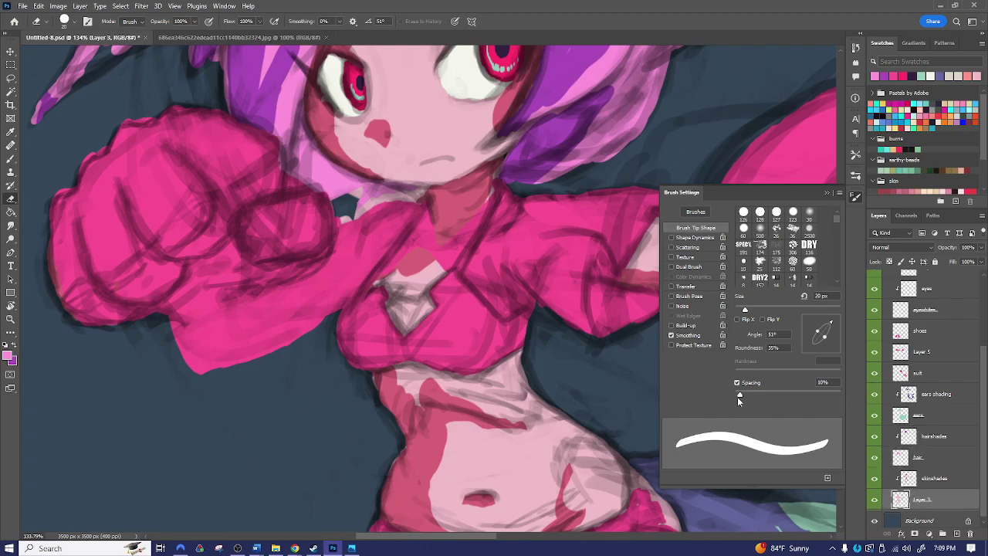
mouse_move(349, 207)
left_mouse_down()
mouse_move(341, 224)
mouse_move(354, 216)
mouse_move(333, 207)
mouse_move(356, 200)
mouse_move(375, 214)
mouse_move(394, 195)
mouse_move(423, 192)
mouse_move(421, 213)
left_mouse_up()
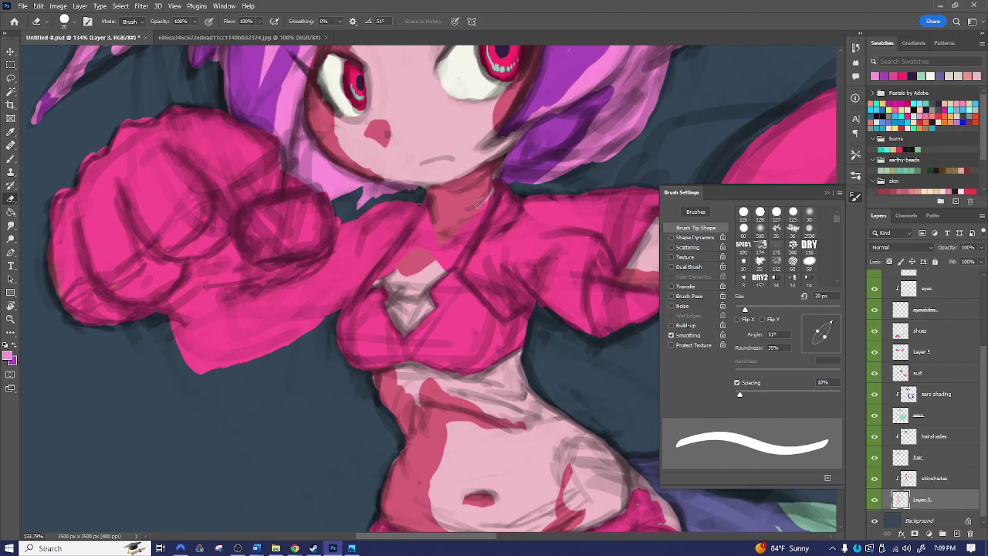
- Return to the full-figure view, make purple the foreground colour and activate the hairshades layer
key("z")
left_click_drag(550, 230, 529, 235)
left_click_drag(567, 270, 507, 270)
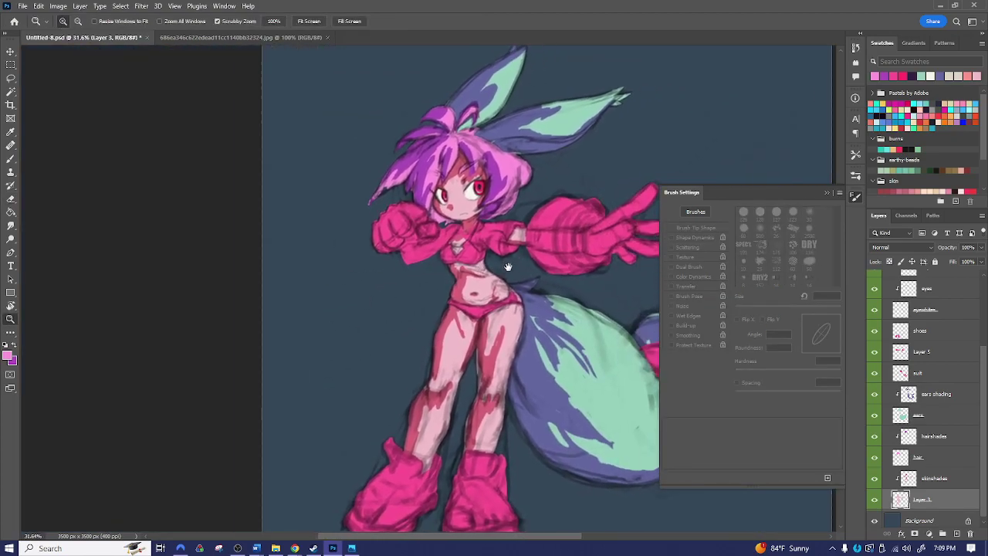
key("r")
left_click_drag(556, 223, 556, 219)
left_click_drag(585, 296, 481, 263)
key("z")
left_click_drag(548, 275, 523, 264)
left_click_drag(546, 294, 494, 251)
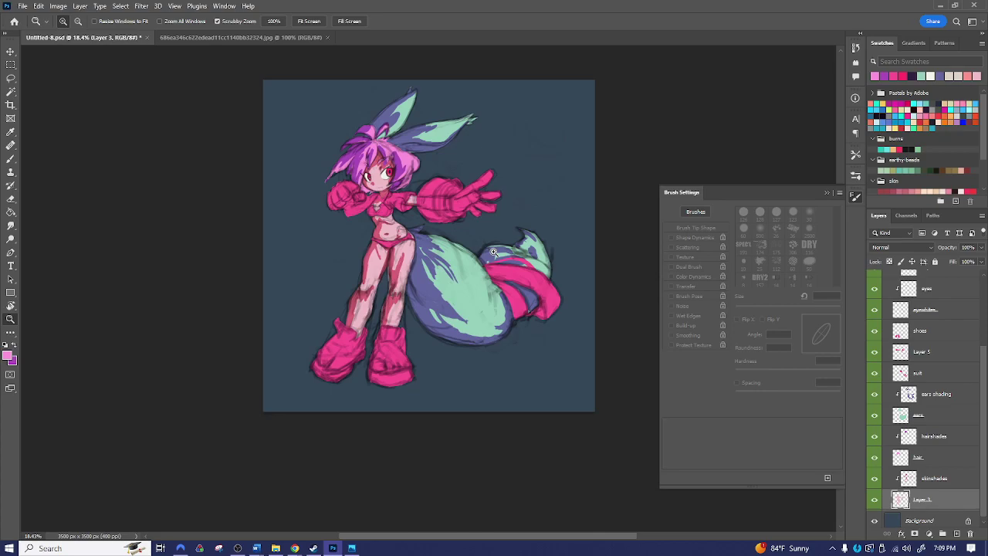
key("x")
left_click(918, 441)
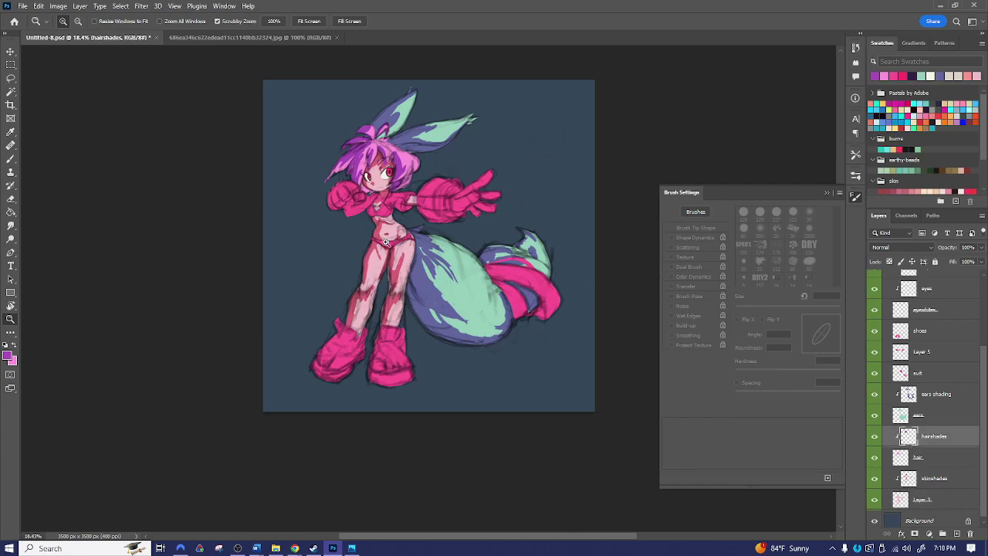
- Enlarge the brush to 70 px on the hairshades layer and save the document
key("b")
key("bracketright")
key("bracketright")
key("bracketright")
key("bracketright")
key("bracketright")
key("bracketright")
key("bracketright")
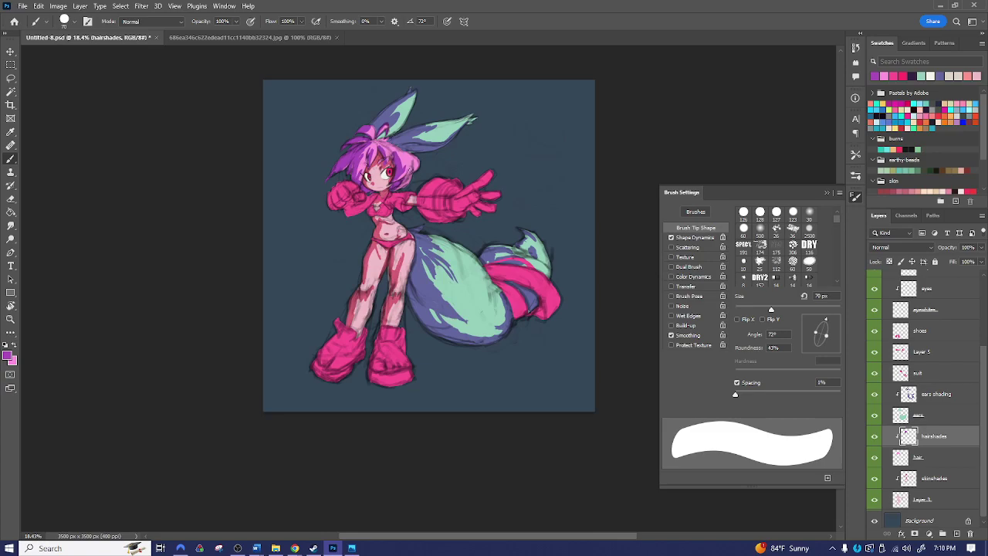
key("r")
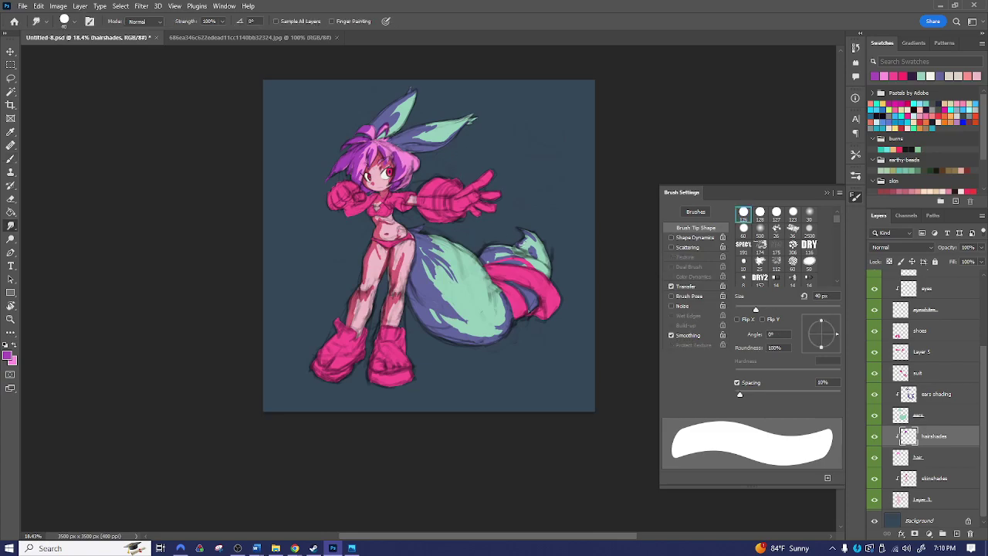
key("z")
left_click_drag(529, 254, 507, 233)
key("ctrl+s")
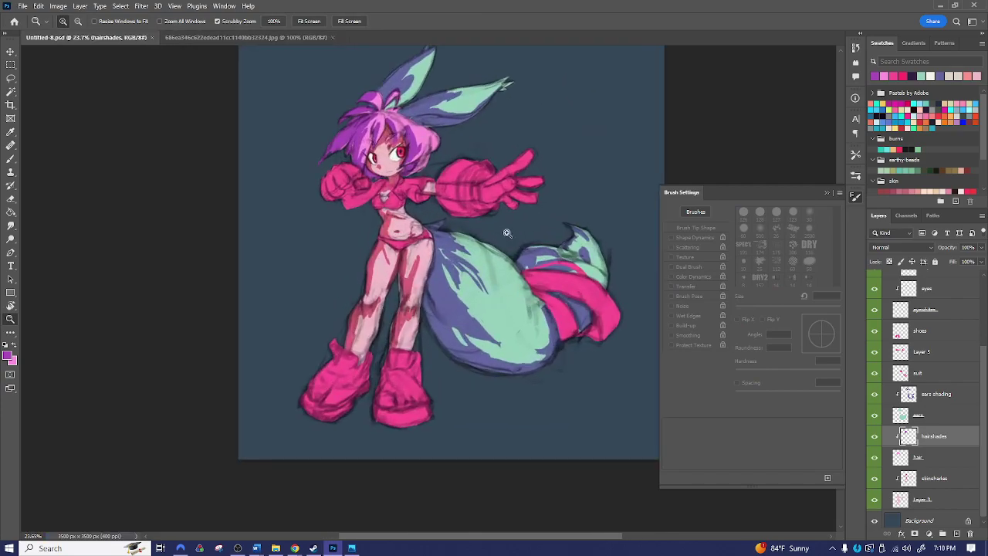